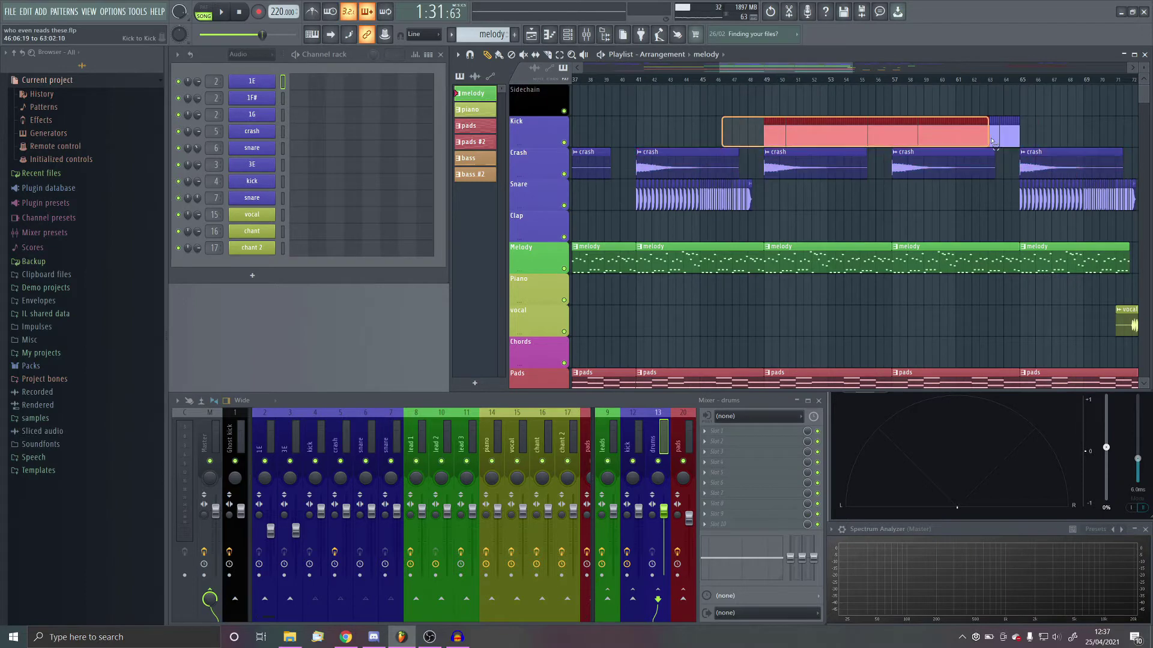
Copy two pads clips to bar 113 on the Pads track, below the two melody clips there
scroll(895, 141, up, 6)
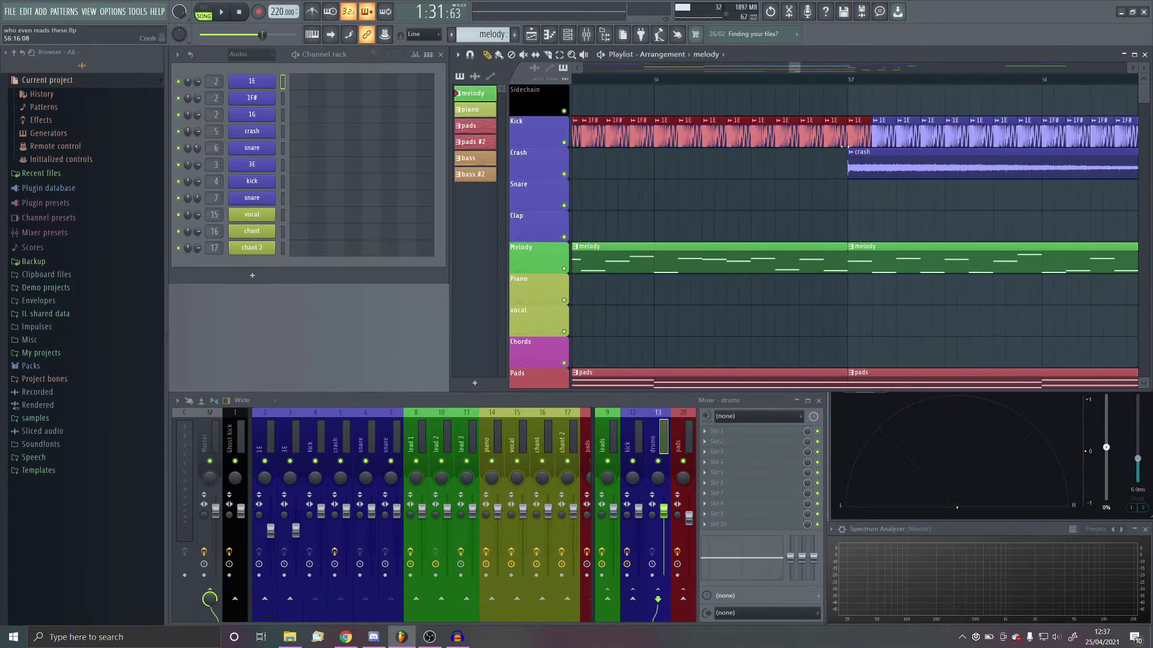
scroll(630, 218, down, 4)
scroll(630, 218, down, 10)
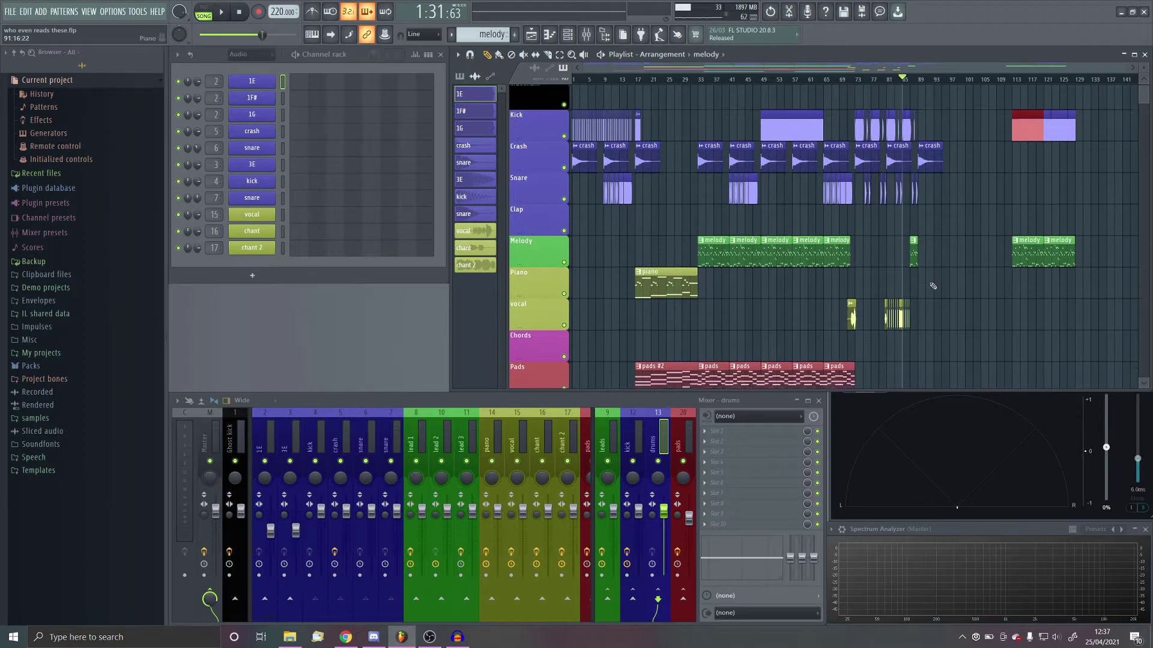
scroll(707, 300, down, 3)
drag(741, 289, 978, 288)
scroll(1000, 291, up, 4)
scroll(875, 299, down, 4)
scroll(896, 307, down, 4)
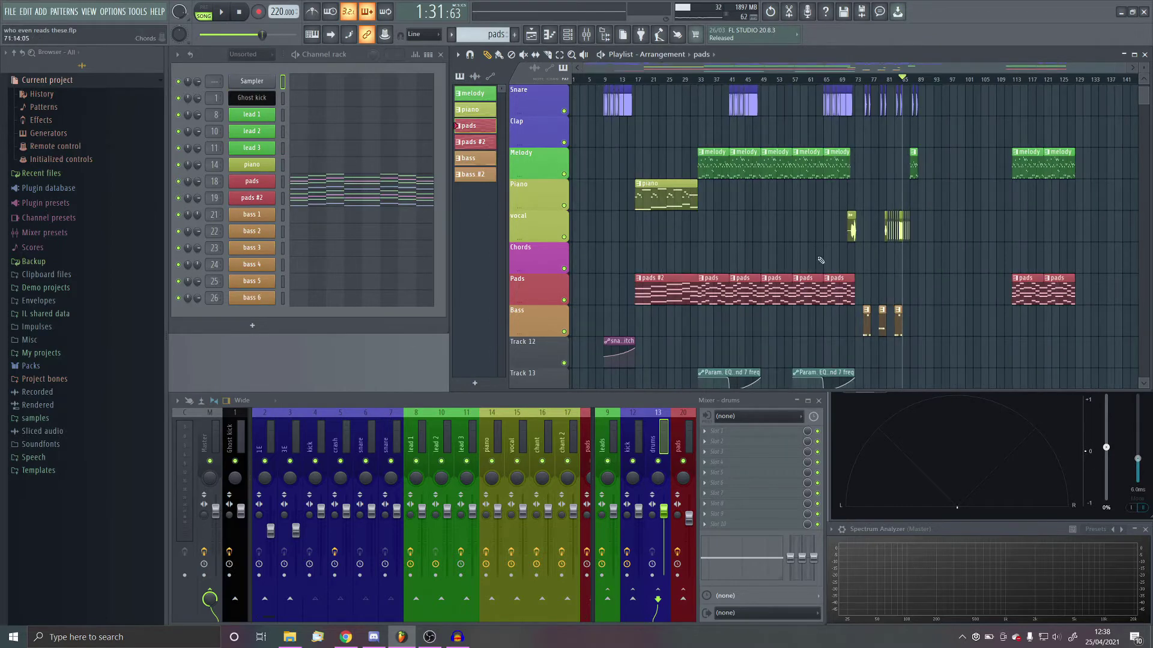
Show all channel groups in the channel rack and add a new Serum instrument
click(249, 59)
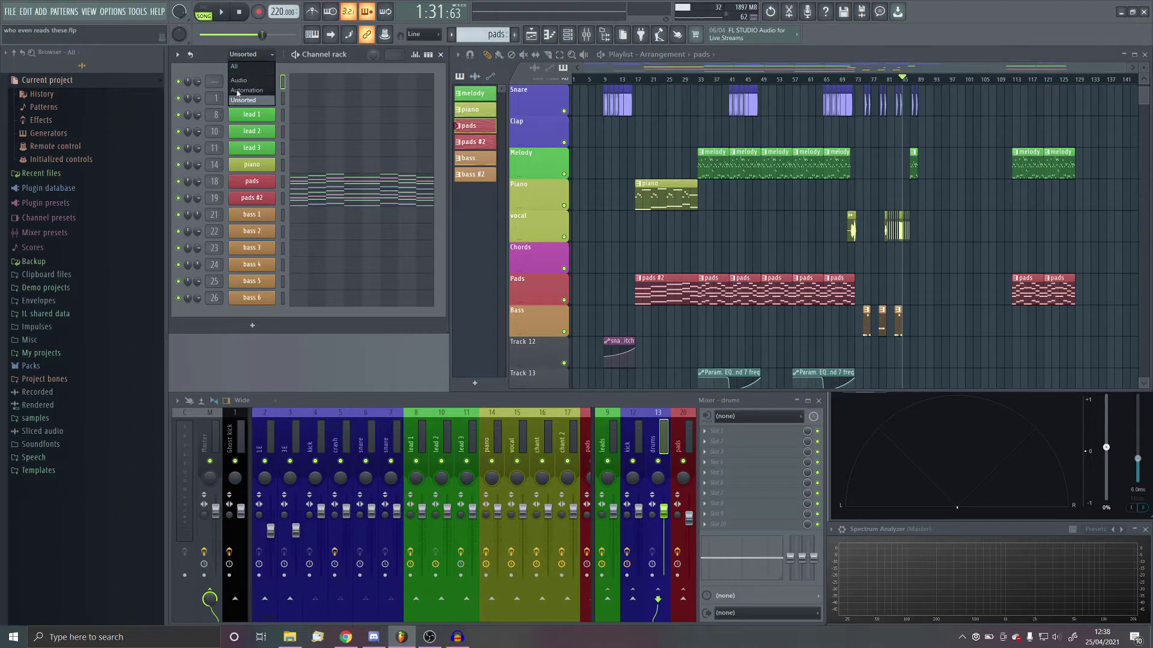
click(244, 68)
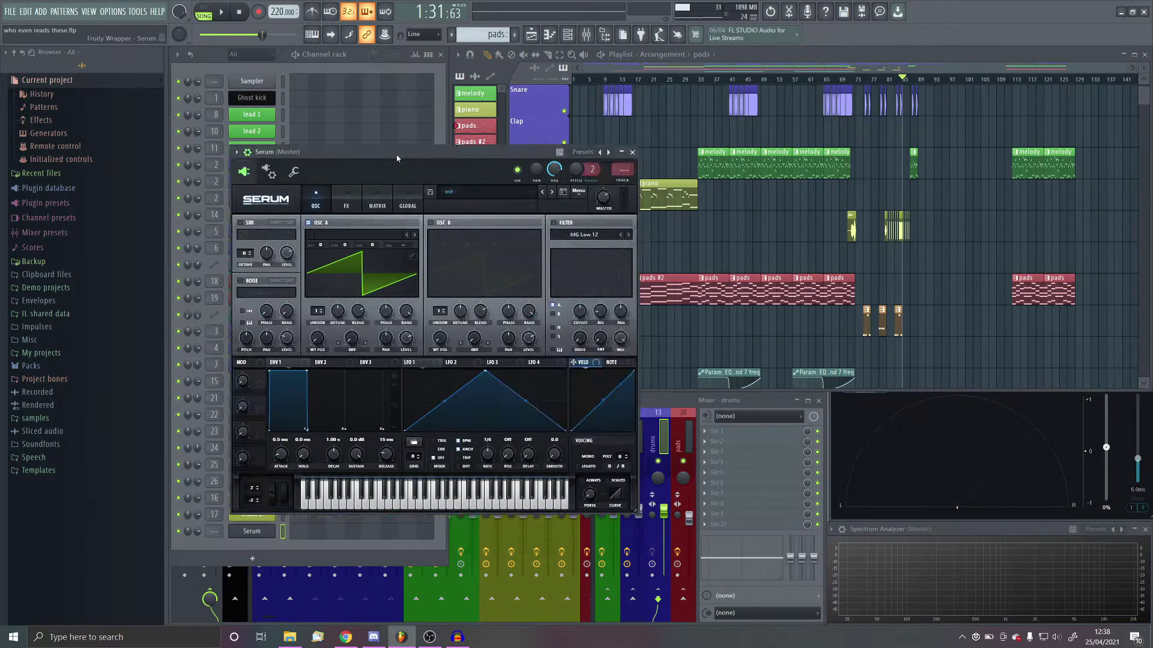
drag(396, 157, 597, 125)
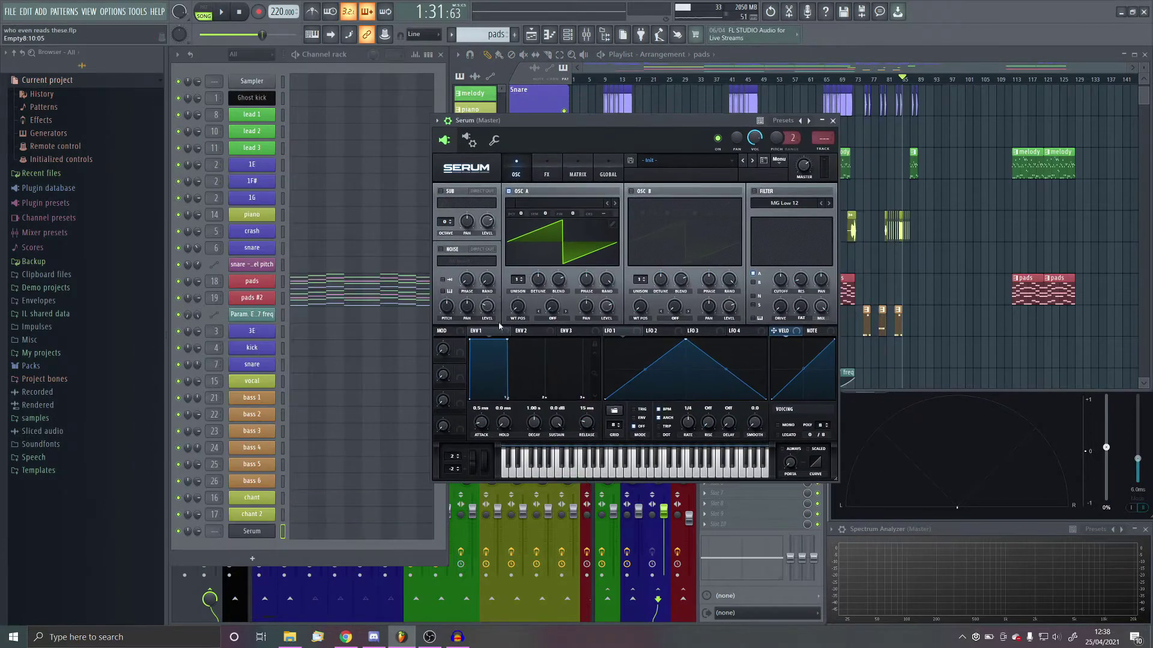
Raise the unison voices on Serum's oscillators A and B, with oscillator B enabled and using the saws wavetable from the User set
drag(519, 282, 536, 355)
click(631, 191)
click(674, 205)
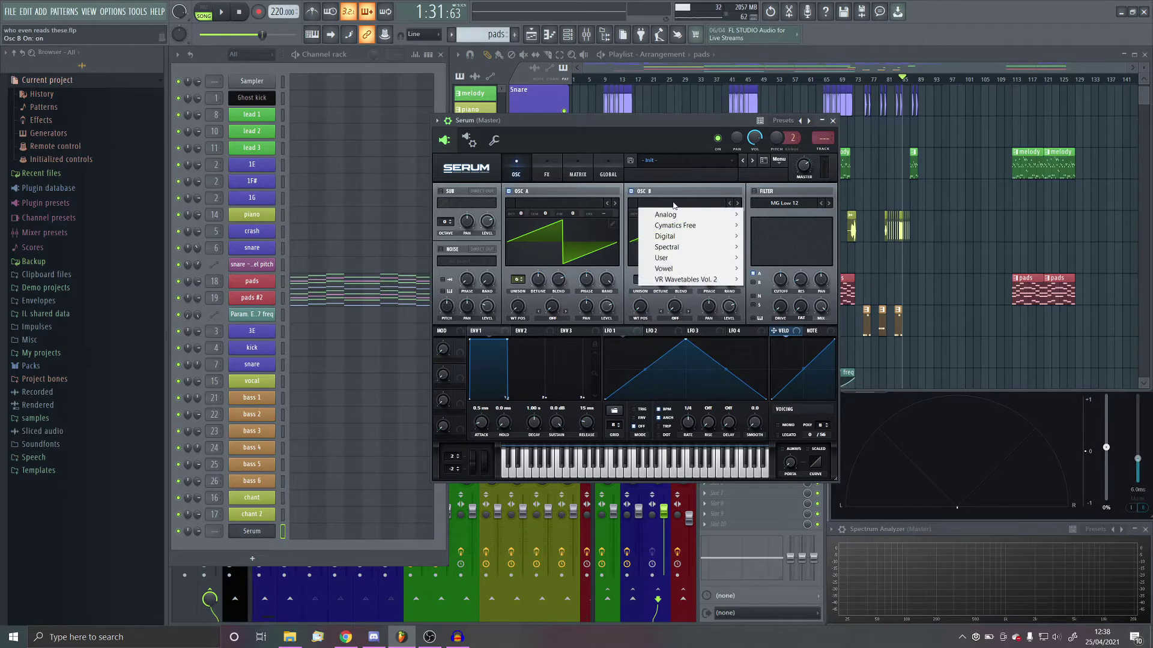
click(674, 206)
click(674, 205)
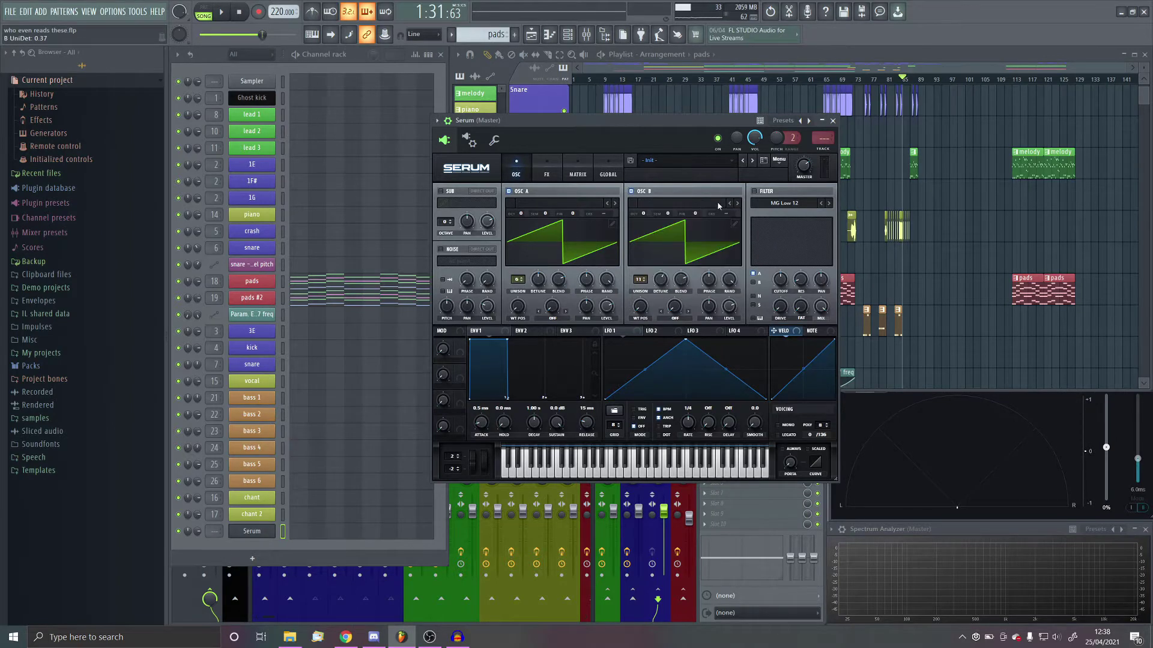
click(718, 206)
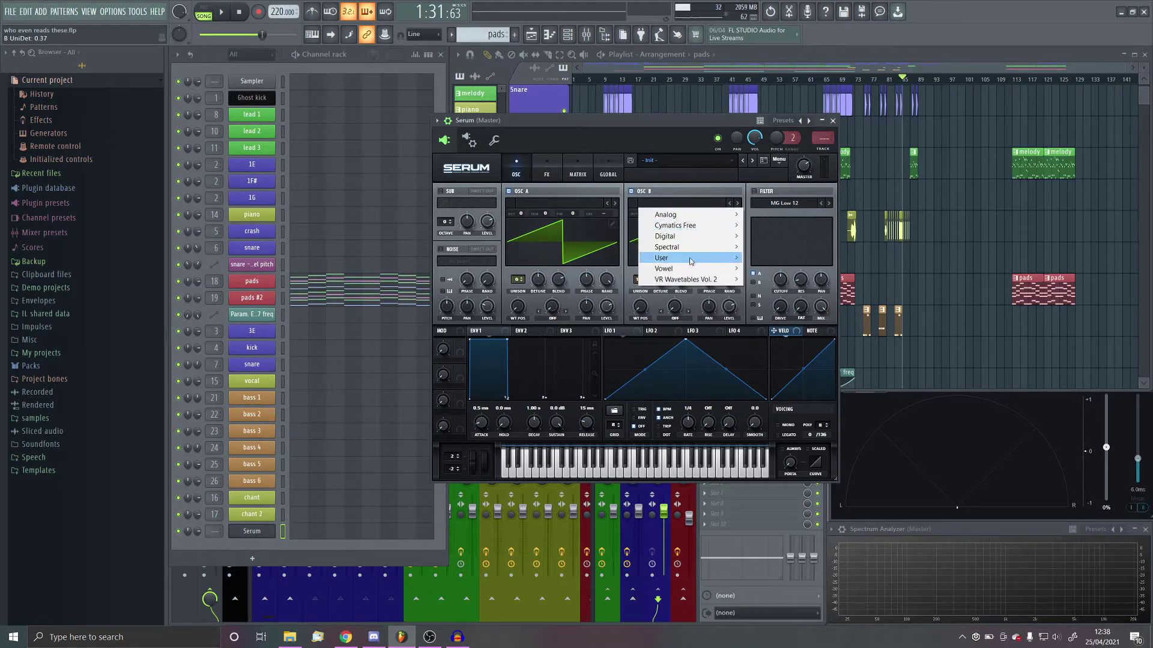
mouse_move(678, 260)
click(761, 269)
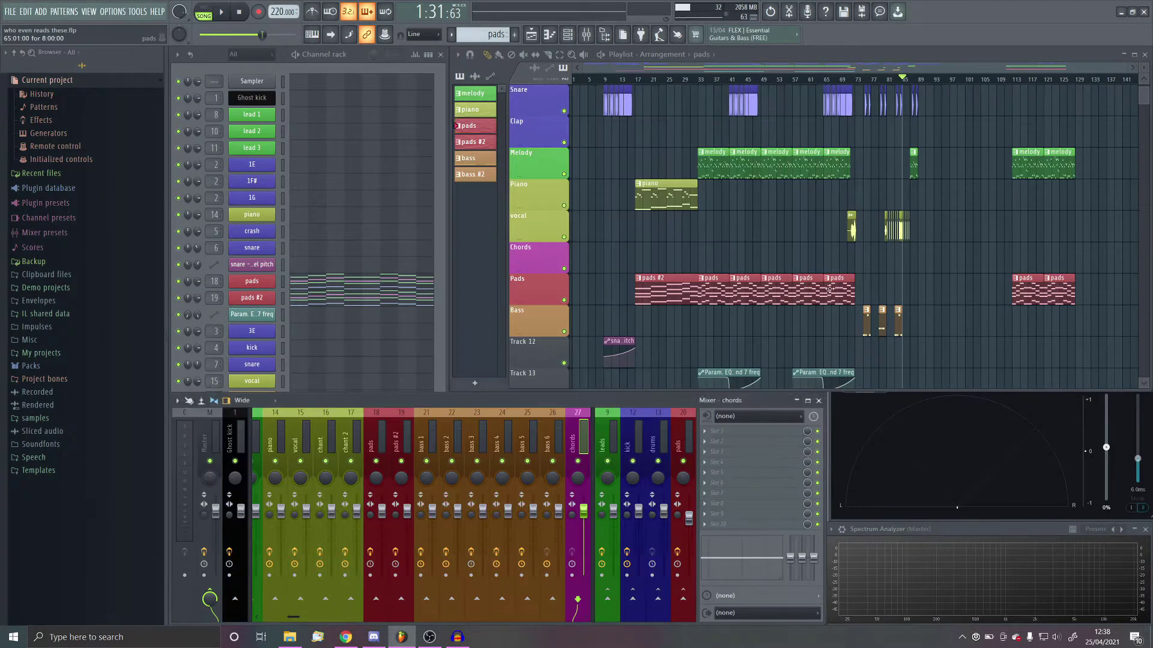
Copy all the notes of the pads pattern into a new pattern named chords
click(842, 296)
click(364, 294)
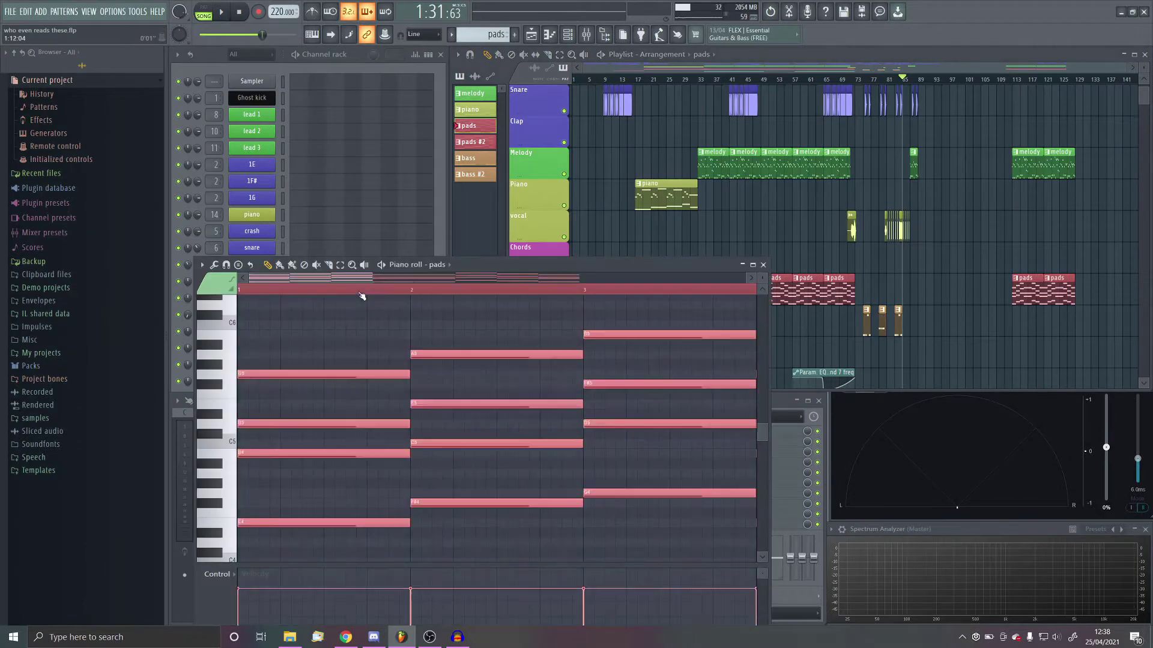
scroll(448, 445, down, 4)
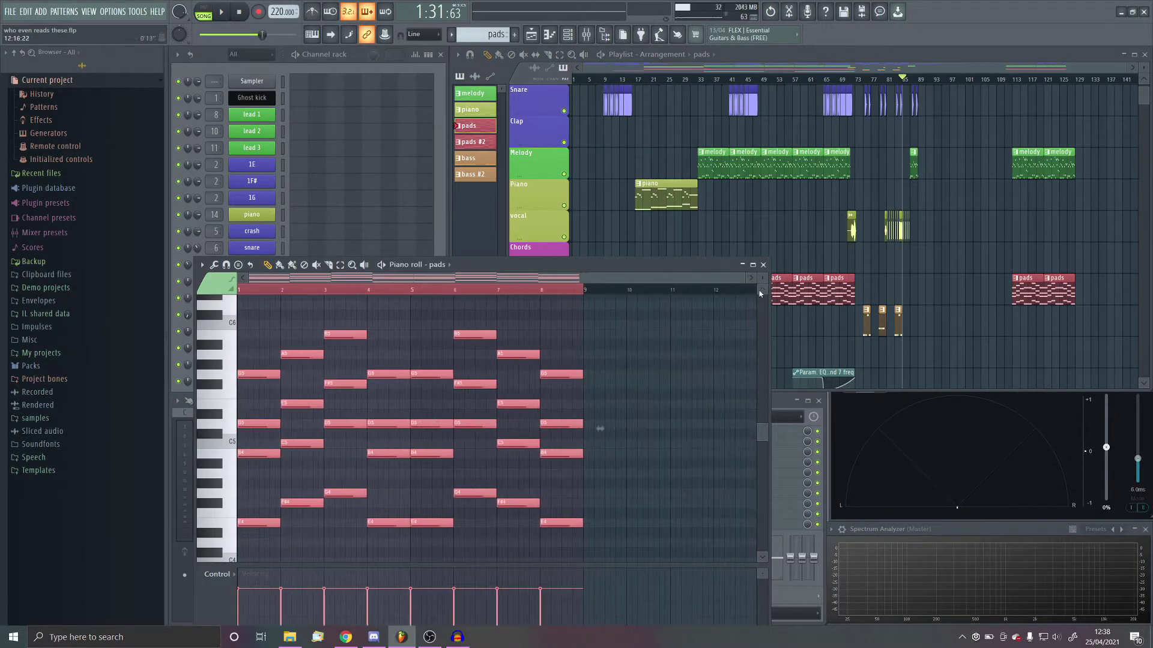
click(764, 265)
click(514, 36)
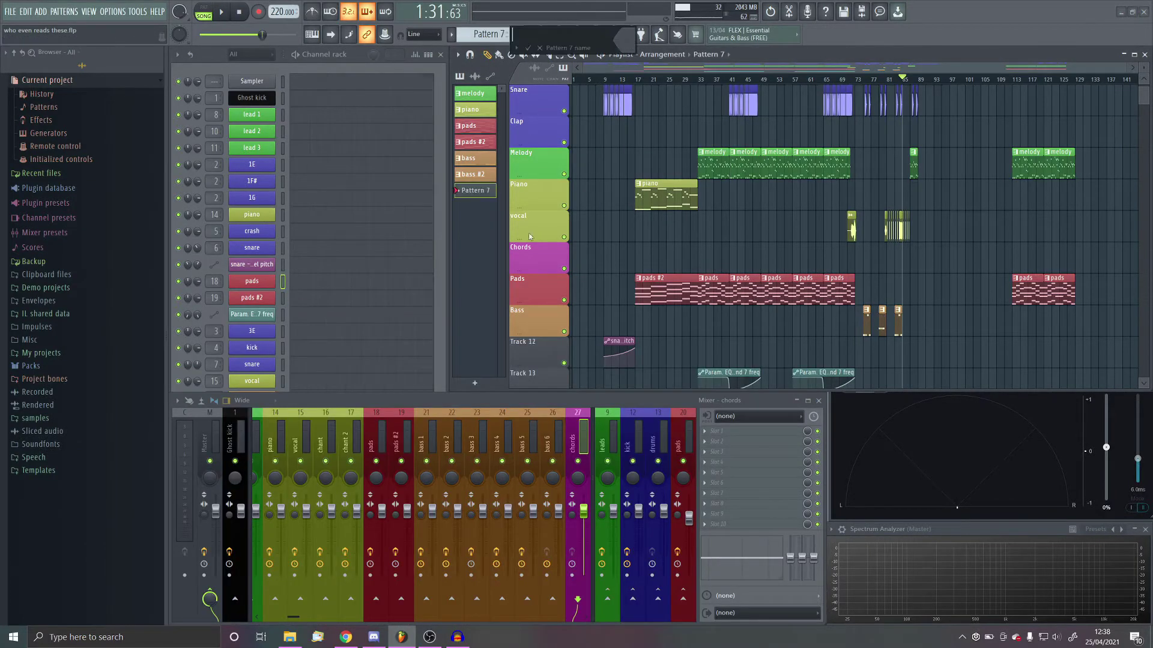
text(chords)
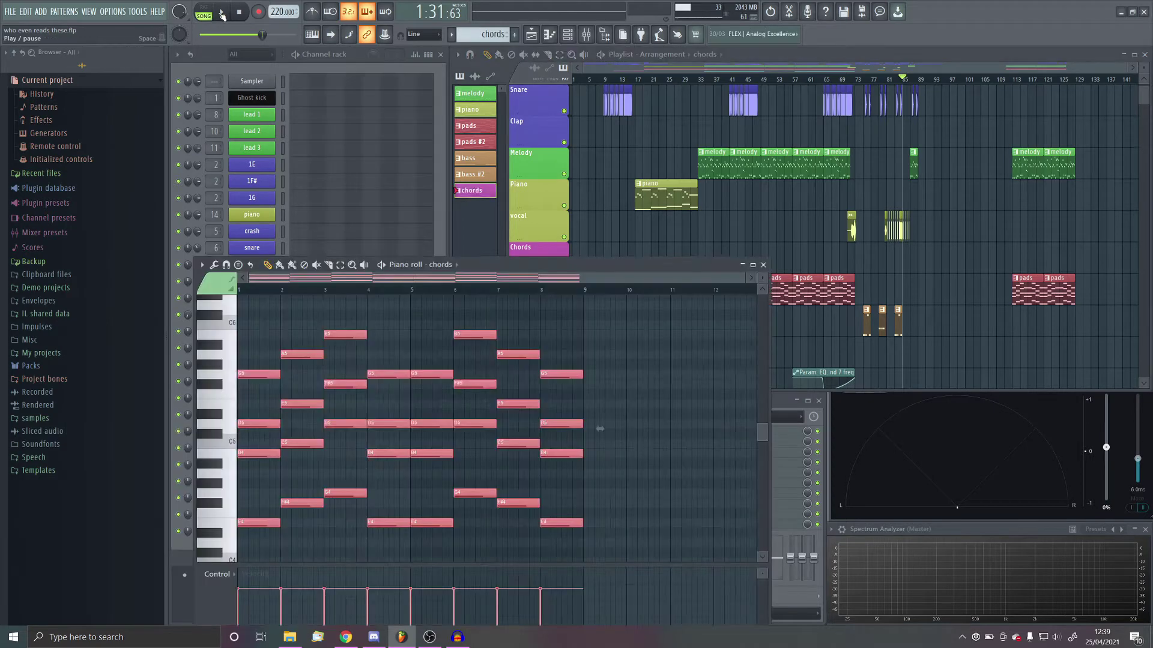
Play the chords pattern in pattern mode and deselect its pasted notes in the piano roll
click(220, 11)
click(203, 11)
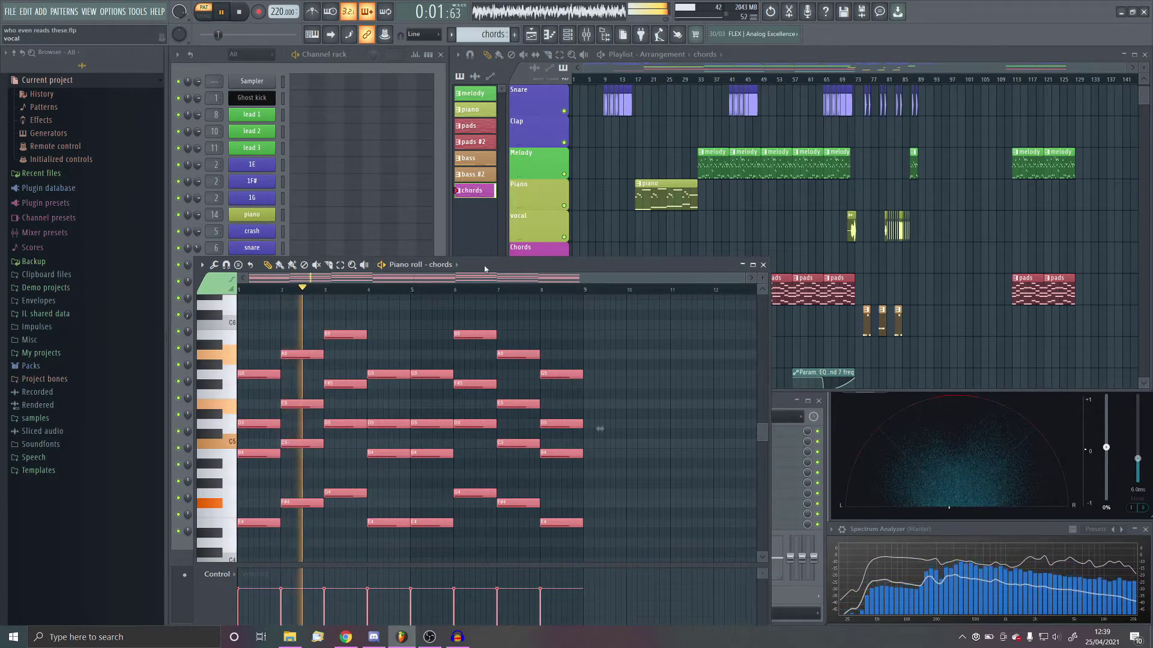
drag(480, 265, 720, 138)
scroll(630, 322, down, 2)
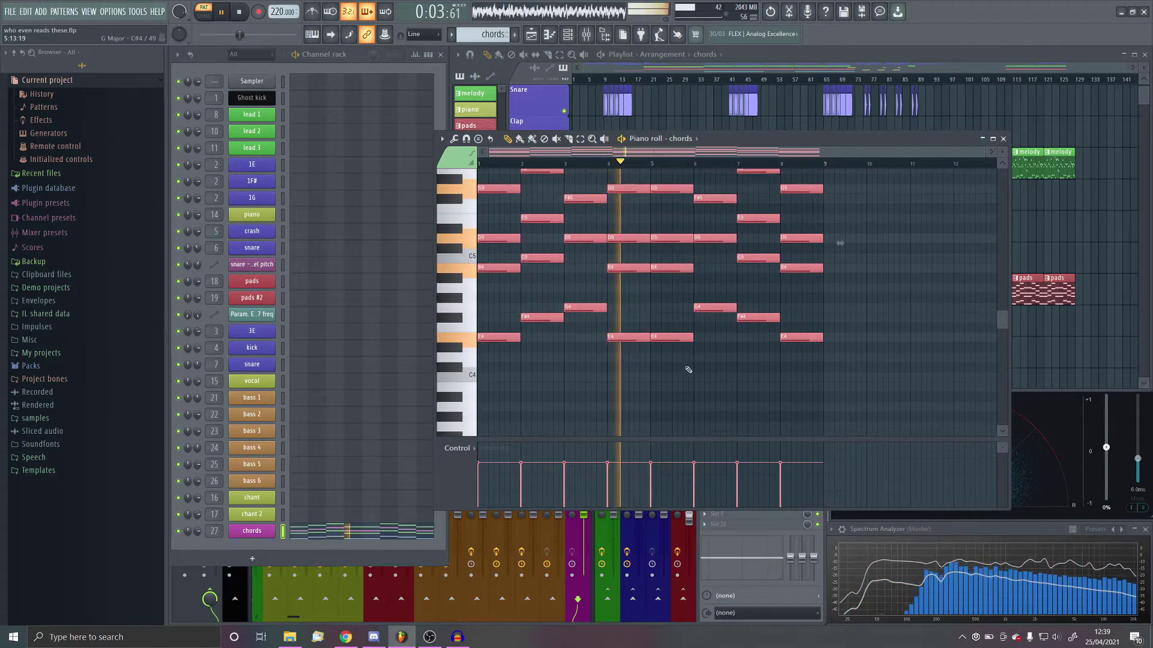
click(878, 388)
right_click(879, 388)
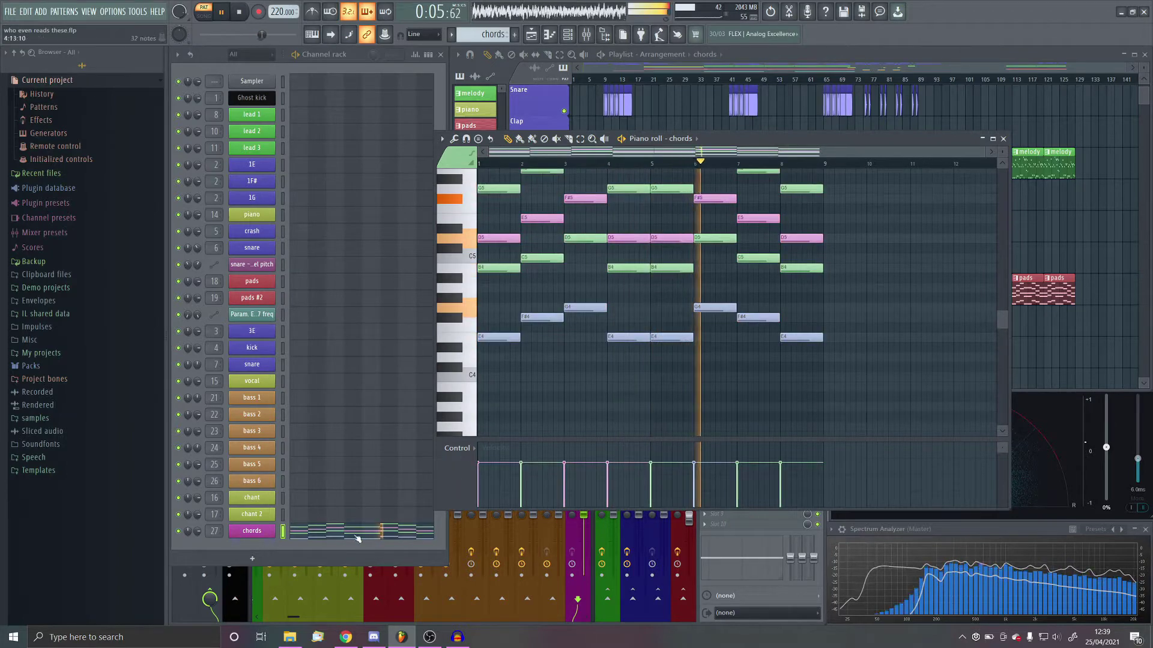
scroll(682, 390, up, 3)
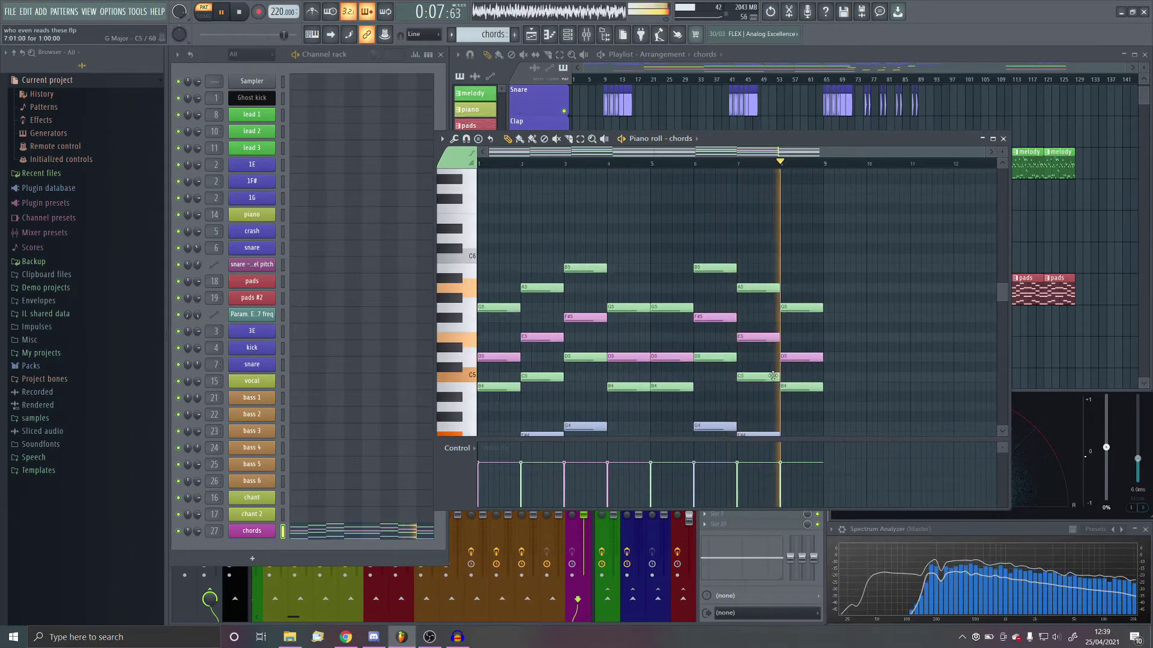
key(space)
Shape LFO 1 in the chords Serum with a slow-starting curved rise and an outward-bulging fall
click(251, 531)
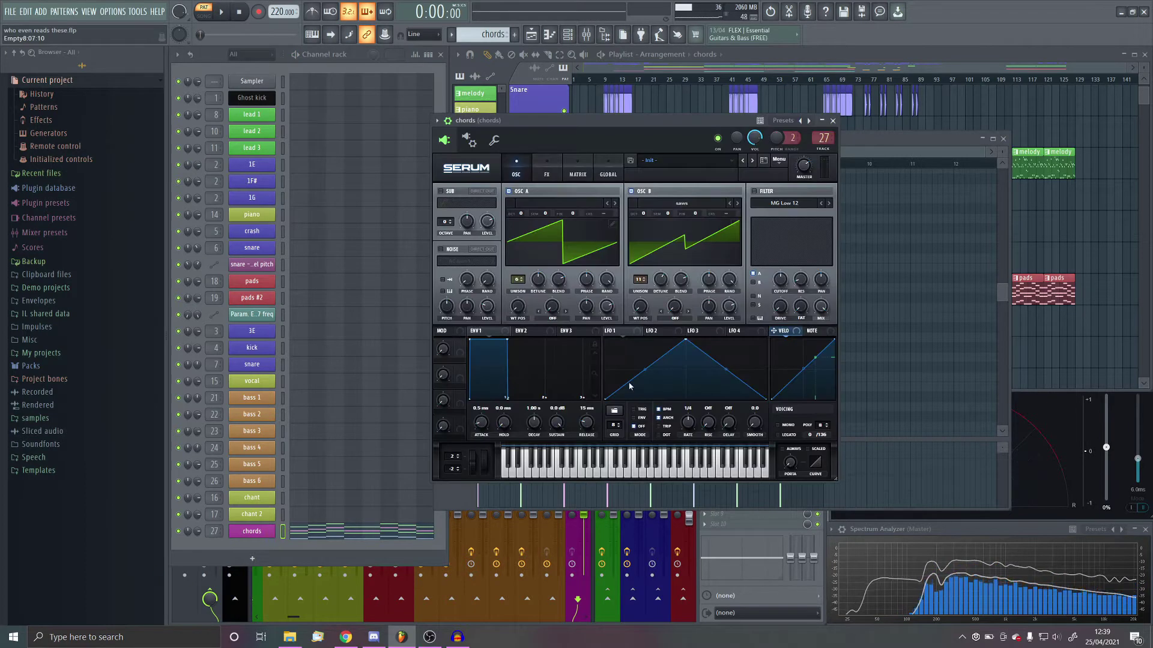
mouse_move(641, 374)
mouse_down()
mouse_move(657, 399)
mouse_move(654, 388)
mouse_up()
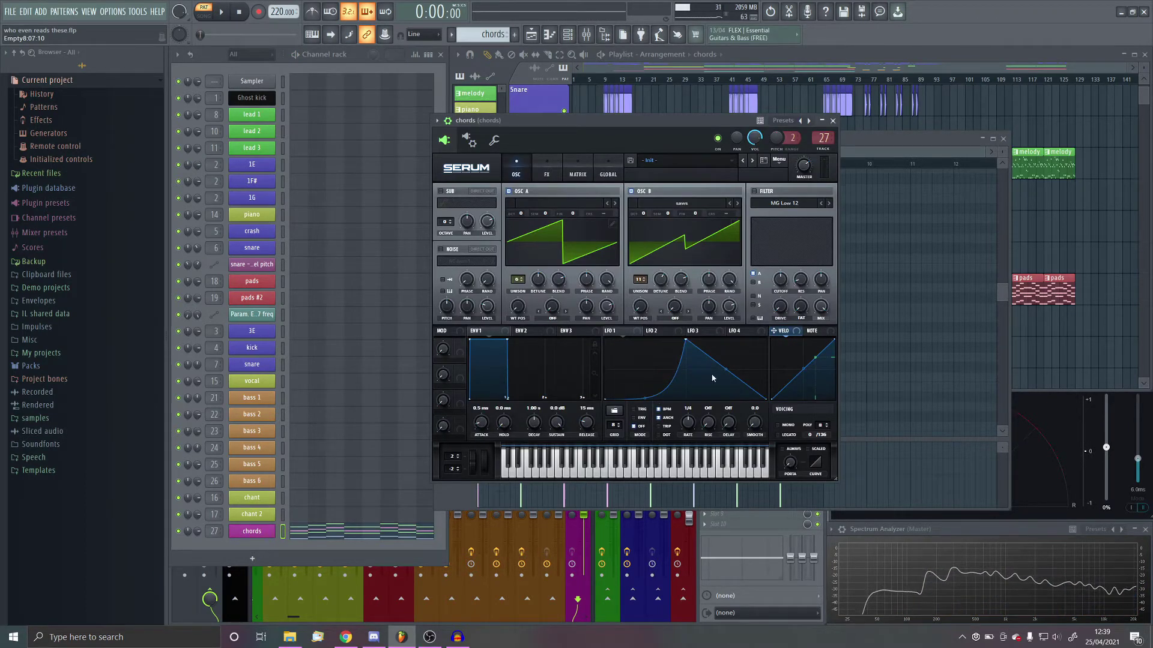
drag(726, 368, 742, 341)
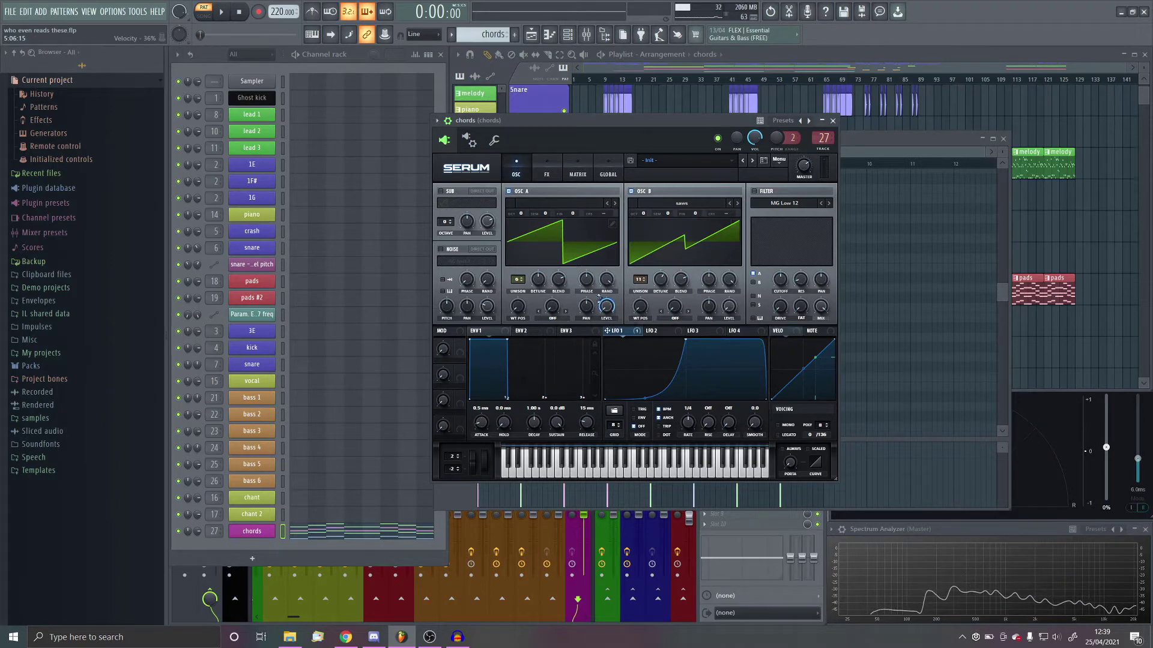
Modulate the levels of oscillators A and B with LFO 1, using an amount of 79 on oscillator A, and play the pattern
drag(599, 298, 602, 307)
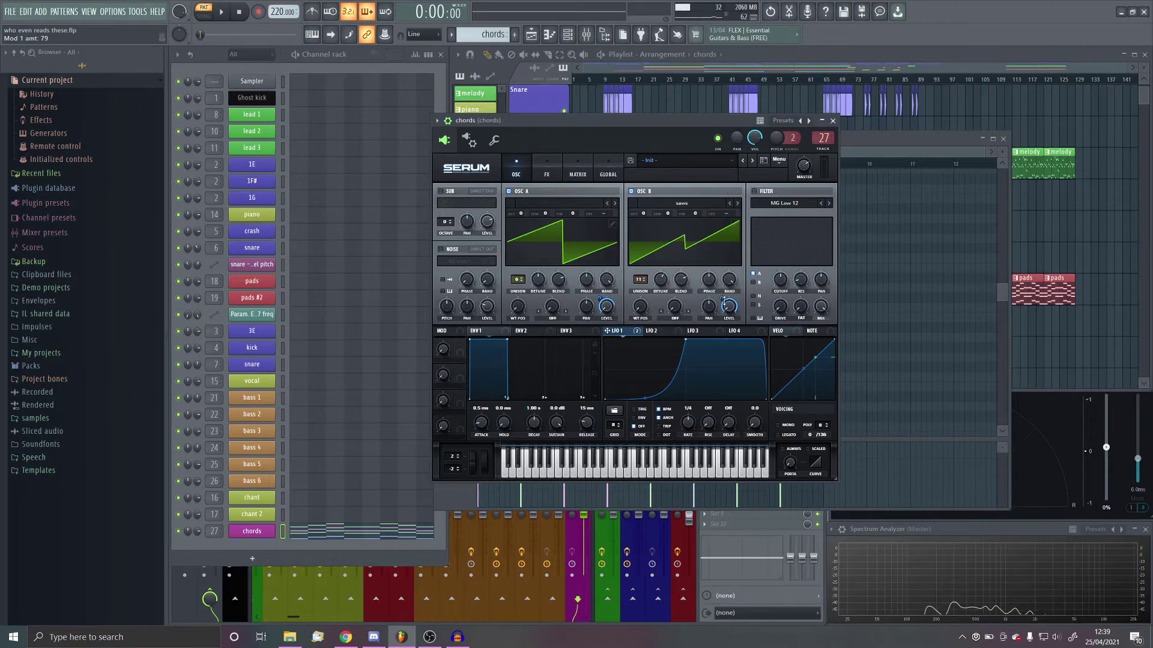
drag(723, 300, 723, 307)
key(space)
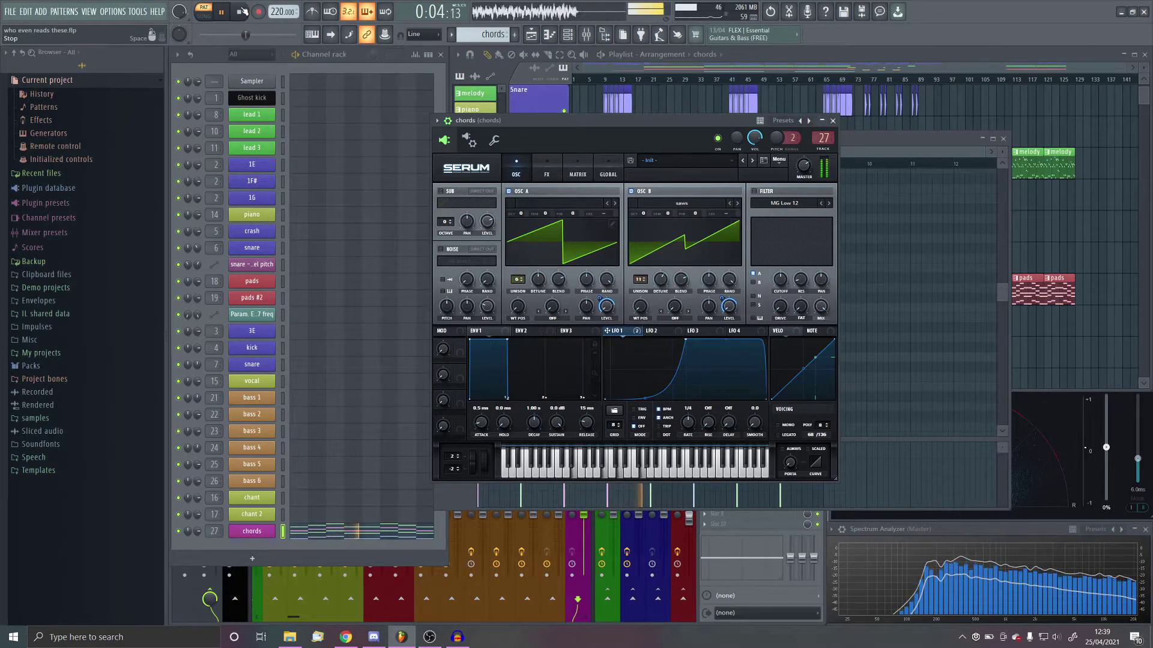
key(space)
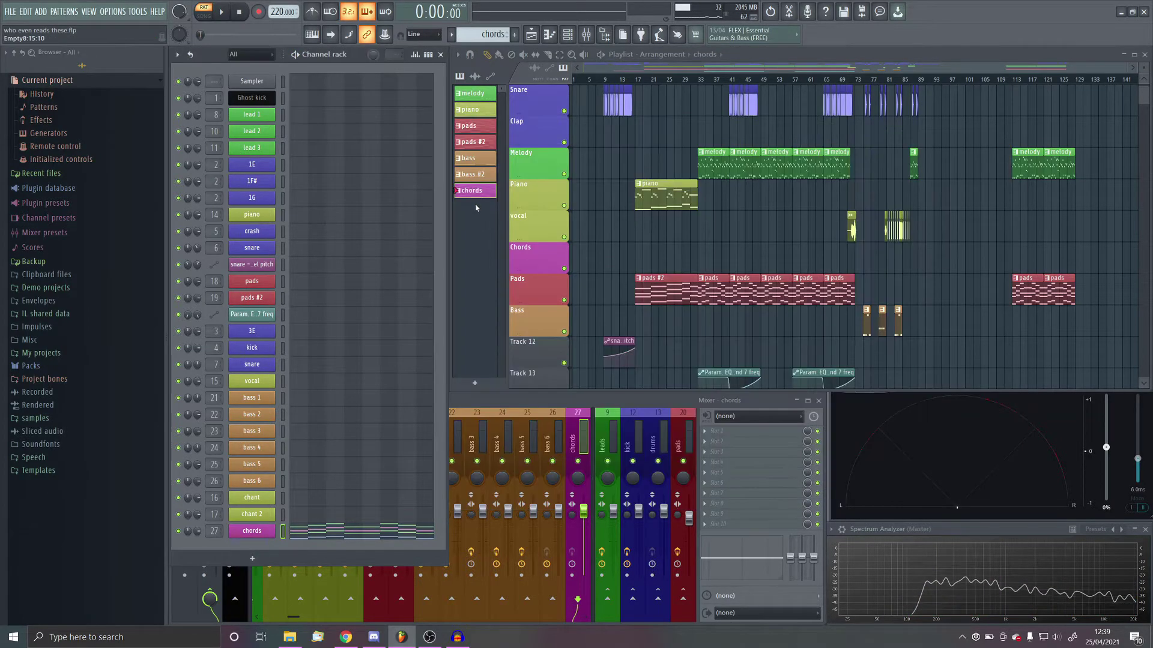
Place a chords clip at bar 113 on the Chords track and duplicate it to bar 121
scroll(1083, 279, up, 5)
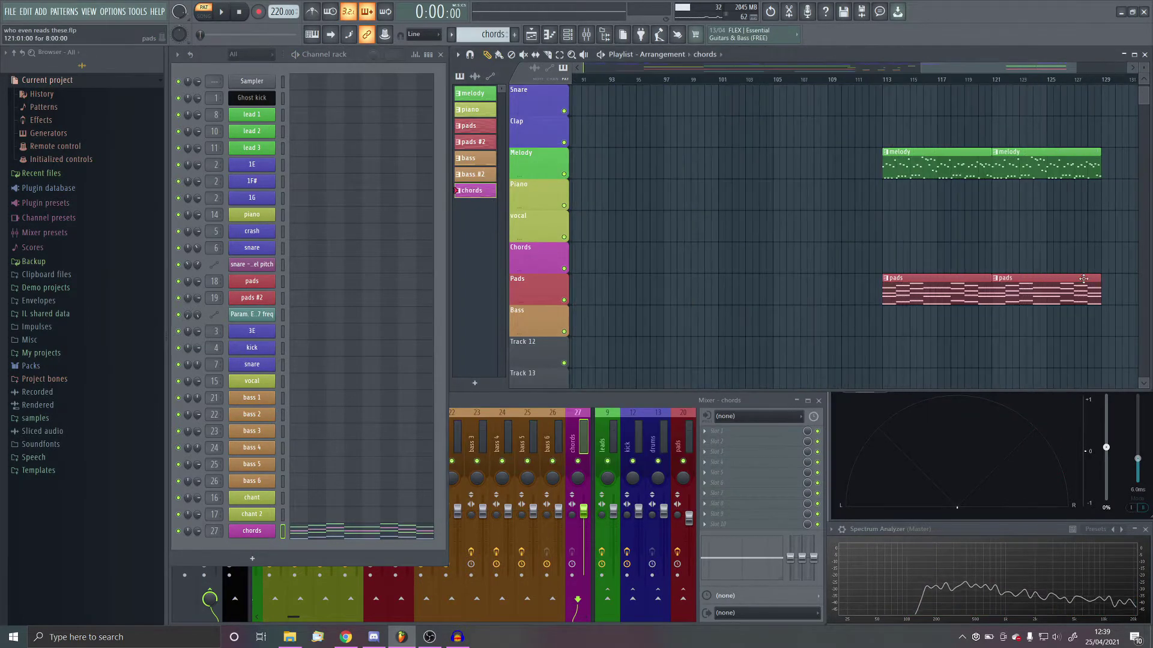
click(886, 257)
drag(968, 242, 1004, 268)
key(ctrl+b)
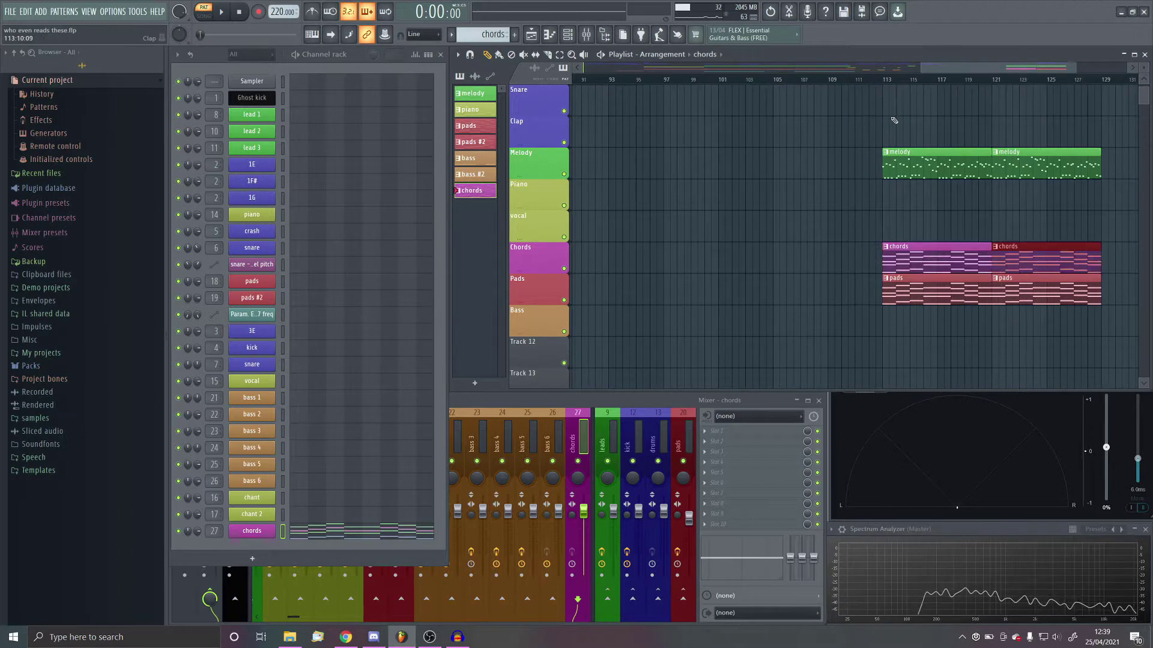
Play the arrangement from bar 113 to hear the chords with the melody and pads
click(888, 80)
key(space)
scroll(980, 198, up, 5)
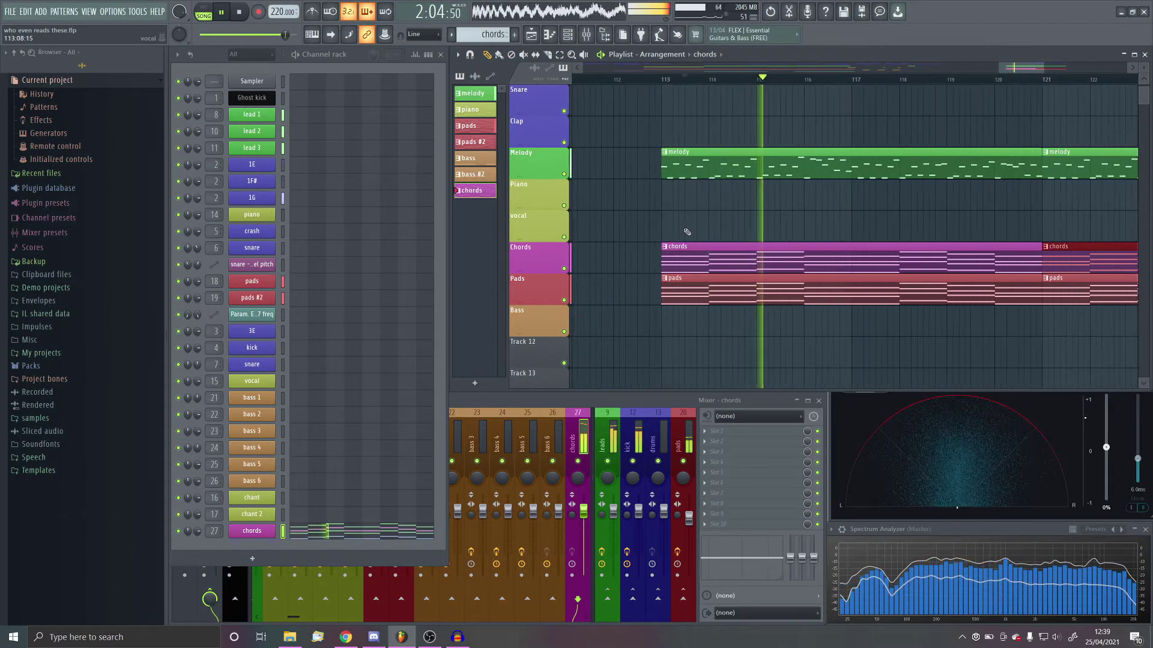
key(space)
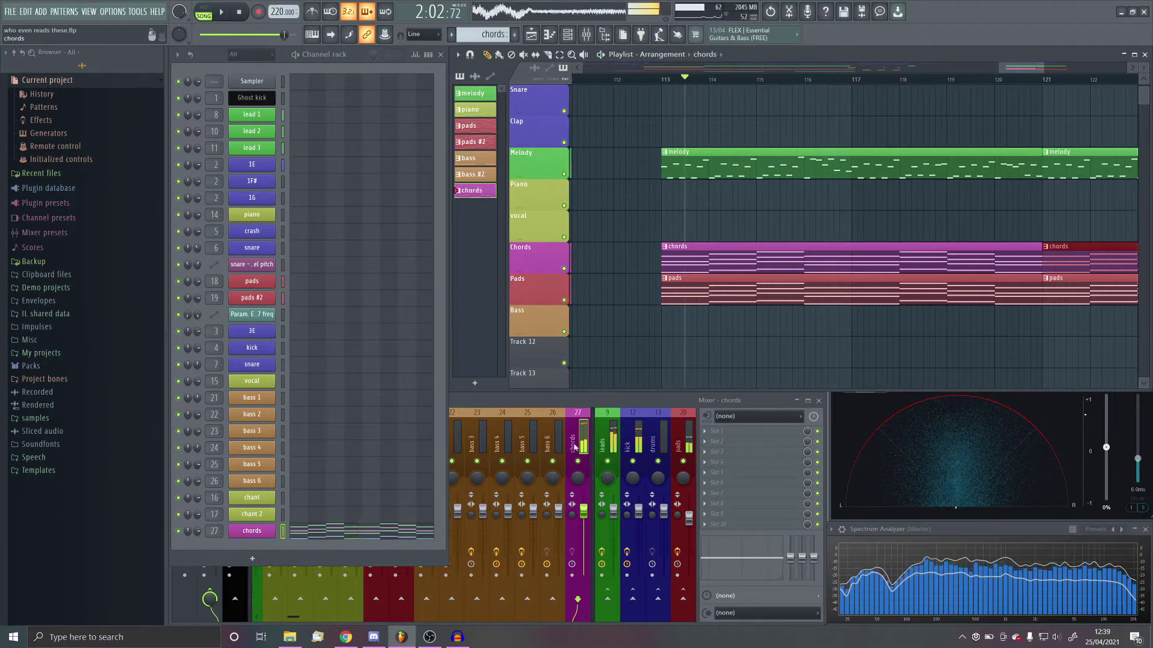
Clone the chords channel in the channel rack
click(575, 447)
key(F6)
right_click(273, 532)
click(294, 568)
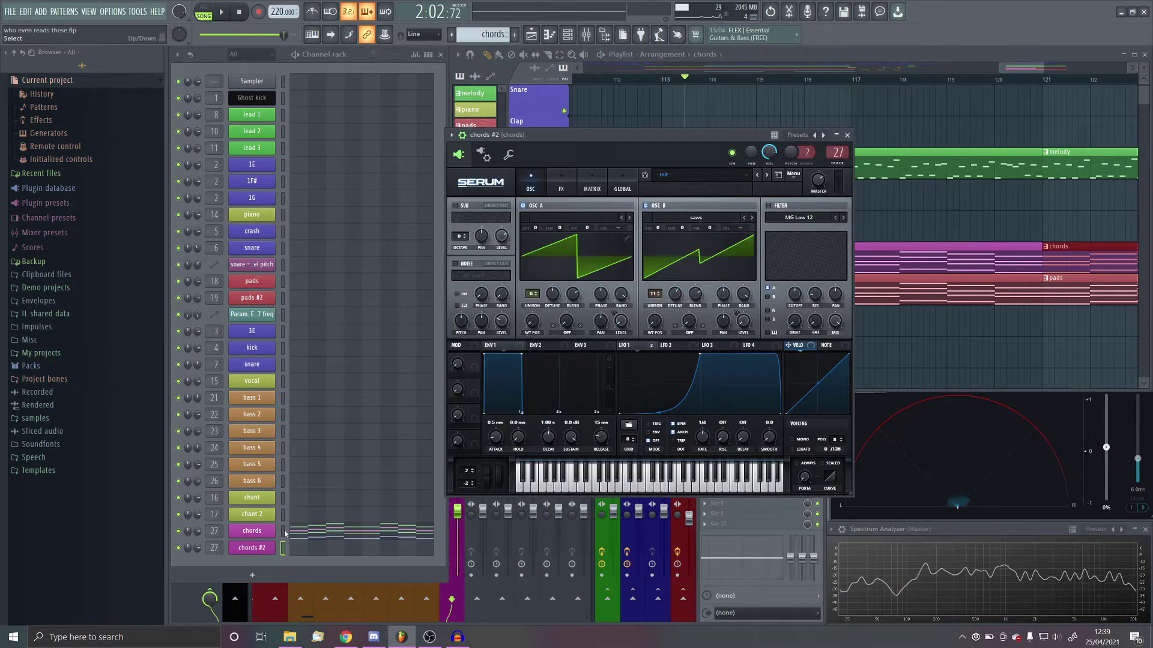
Copy the chords notes to the chords #2 channel and route that channel to its own mixer track 28
click(284, 532)
key(ctrl+c)
click(282, 548)
key(ctrl+v)
key(ctrl+l)
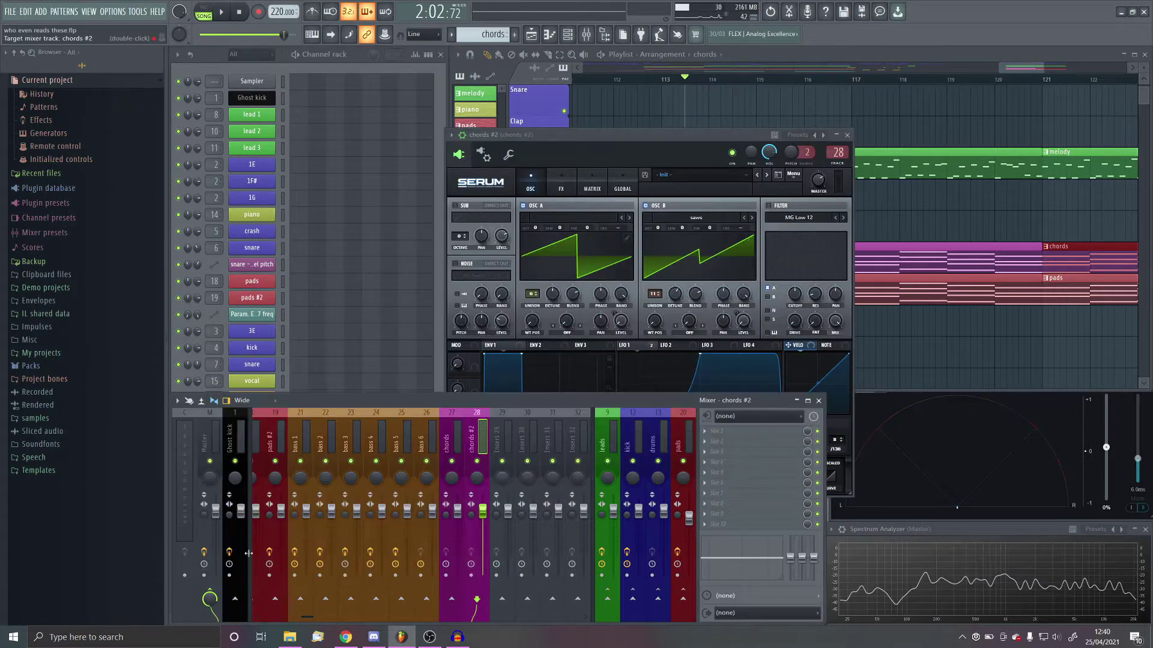
scroll(423, 449, up, 14)
scroll(384, 456, down, 18)
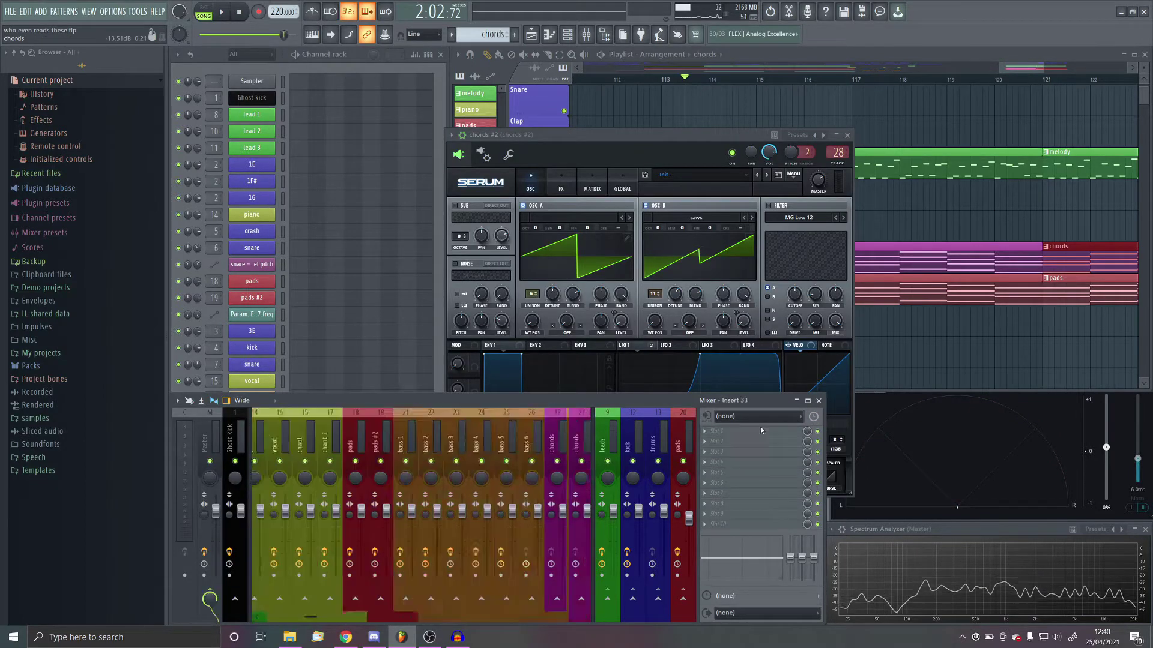
scroll(479, 467, up, 5)
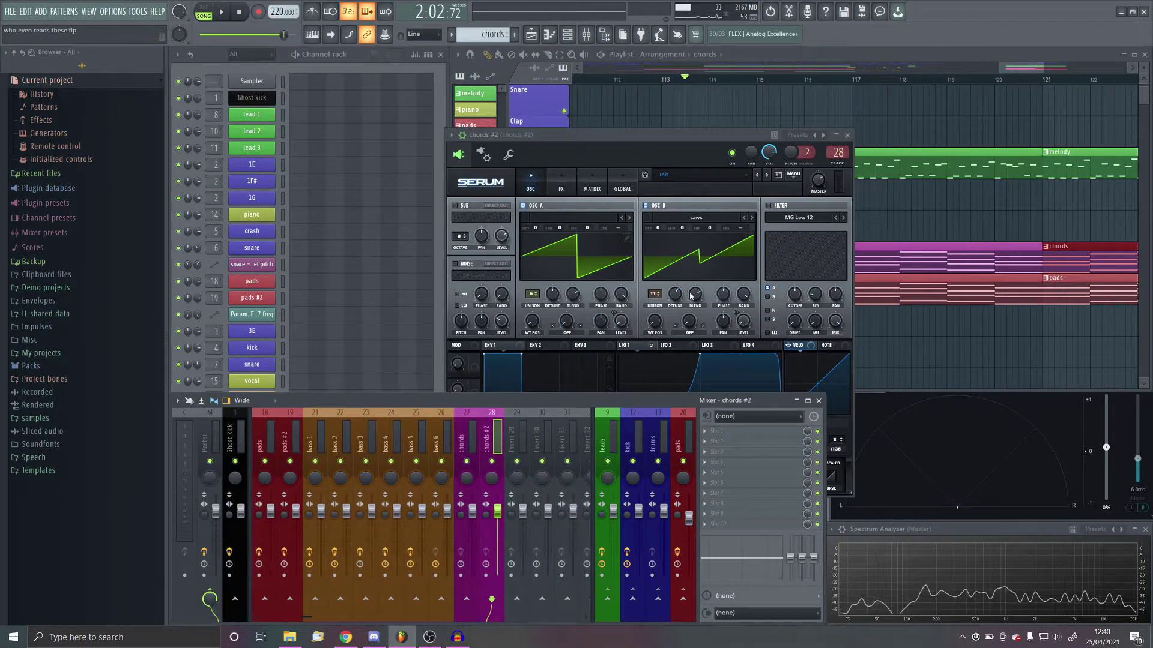
Load the Analog wavetable Basic Shapes into oscillator A of chords #2, with 7 unison voices and wavetable position 4
click(696, 217)
mouse_move(577, 228)
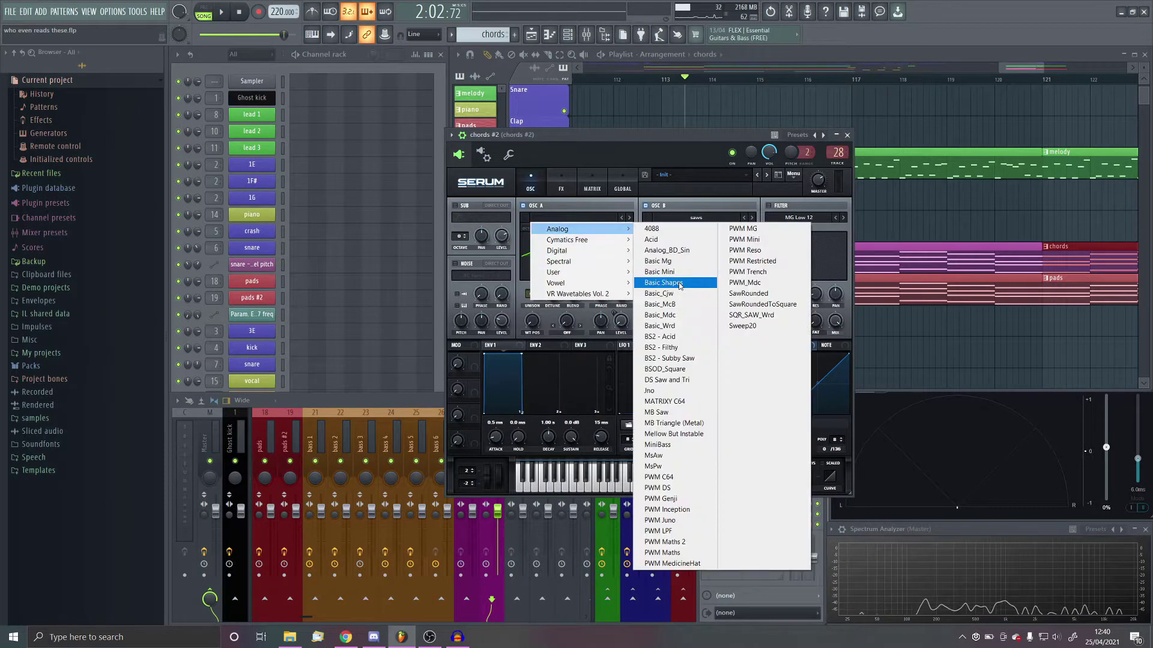
click(679, 286)
drag(532, 296, 536, 281)
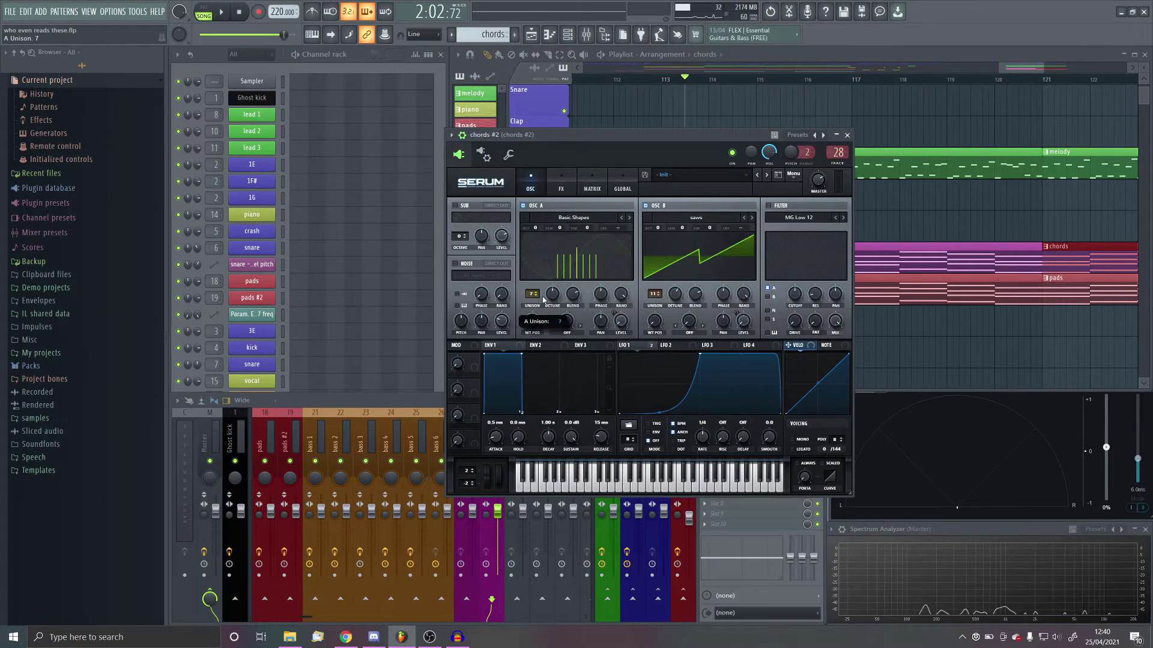
drag(526, 326, 544, 281)
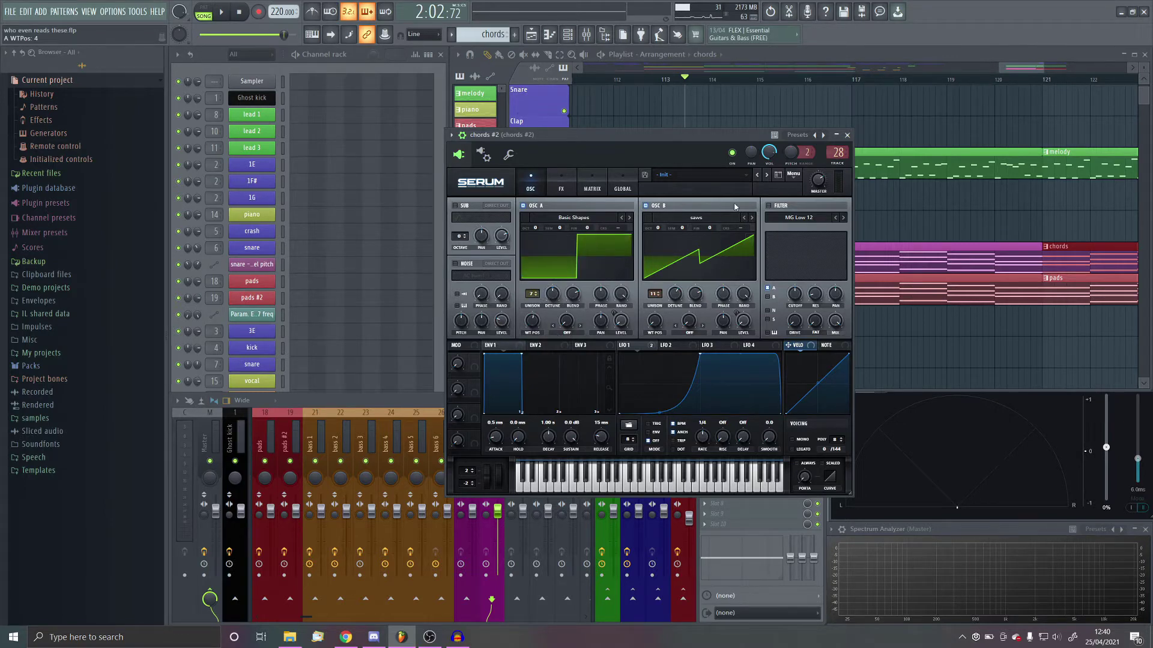
Try the Spectral wavetable Phase Werb [SL] in oscillator B of chords #2, with wavetable position 1
click(707, 221)
mouse_move(712, 231)
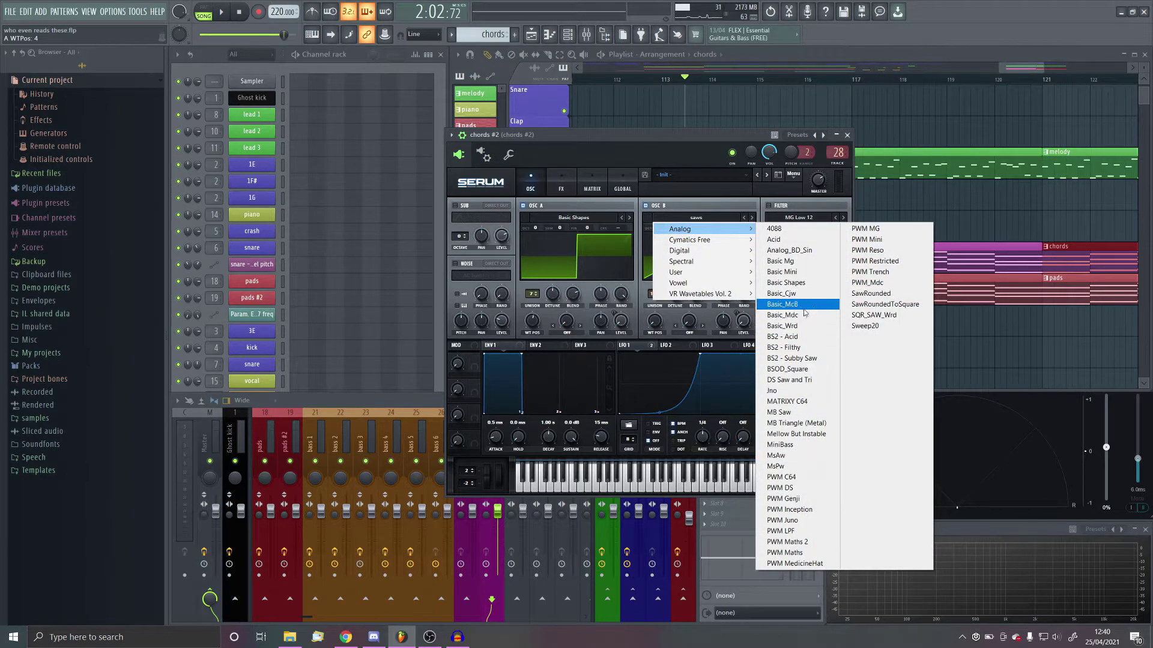
mouse_move(702, 273)
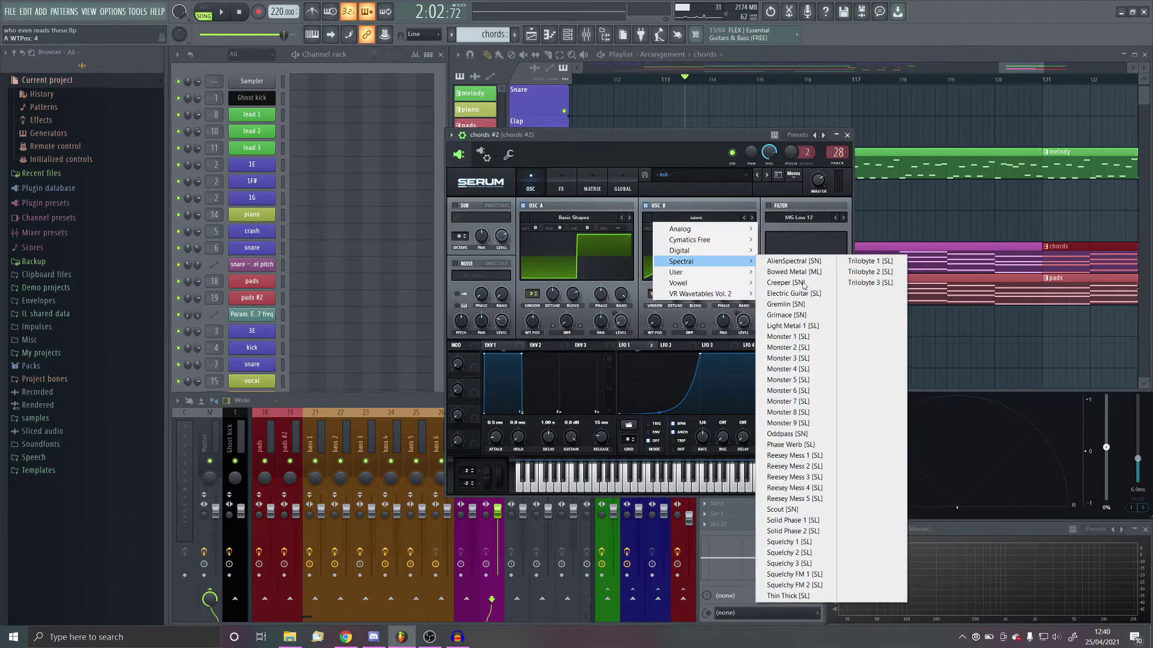
click(790, 444)
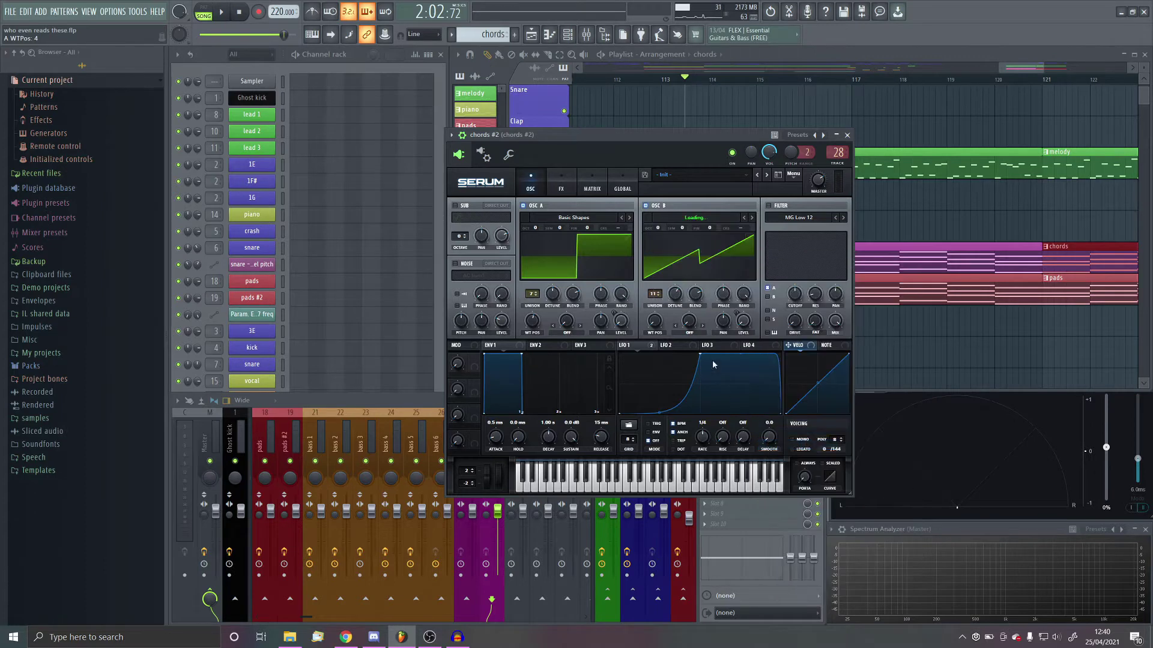
mouse_move(655, 321)
mouse_down()
mouse_move(673, 300)
mouse_move(655, 325)
mouse_up()
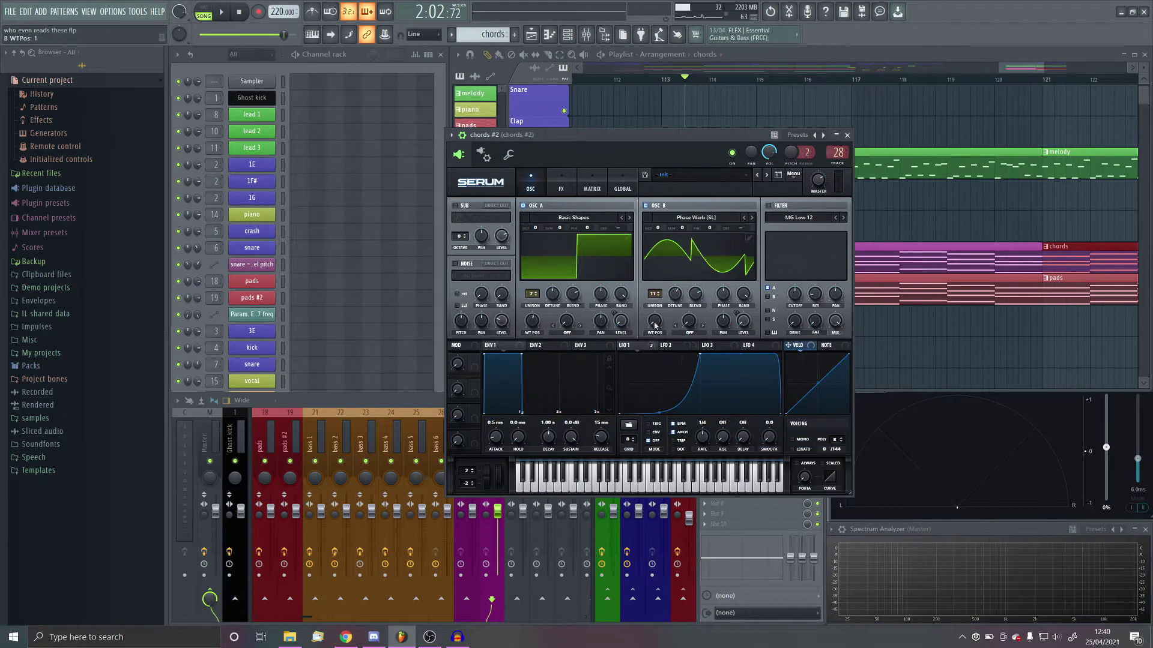
Load the Analog wavetable Basic_Wrd into oscillator B of chords #2 and raise its wavetable position
click(709, 228)
mouse_move(710, 230)
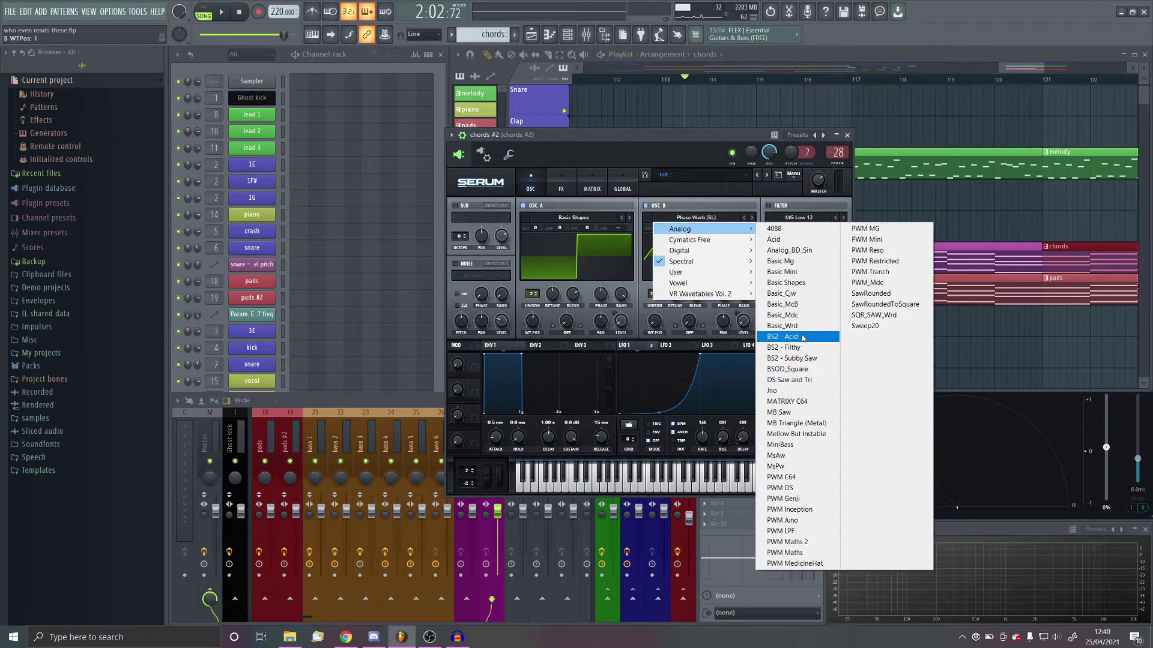
click(799, 326)
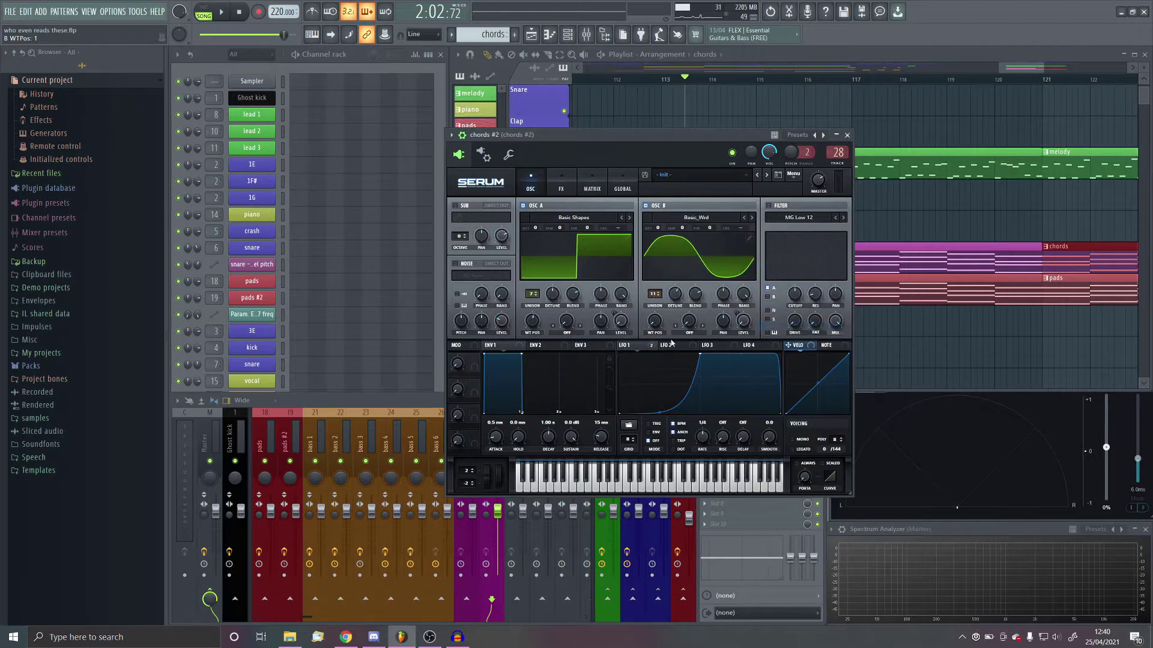
drag(655, 322, 655, 309)
While looping the chords pattern, set oscillator B of chords #2 to a unison detune of 0.17 and an octave of +1
key(l)
key(space)
click(356, 55)
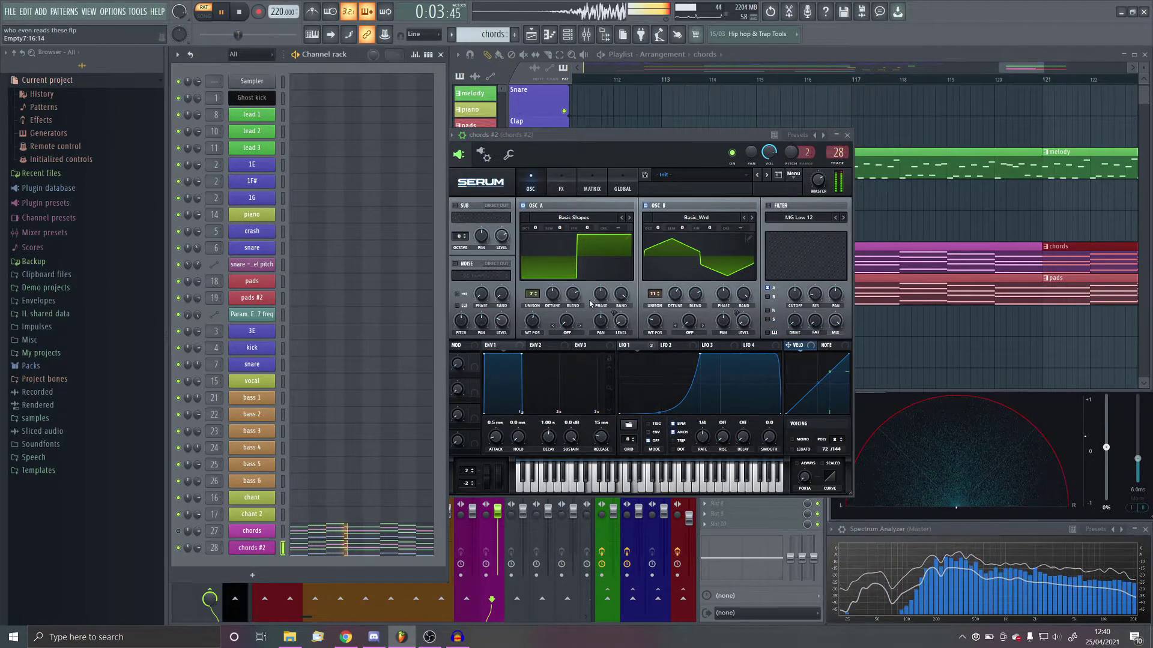
drag(675, 294, 674, 310)
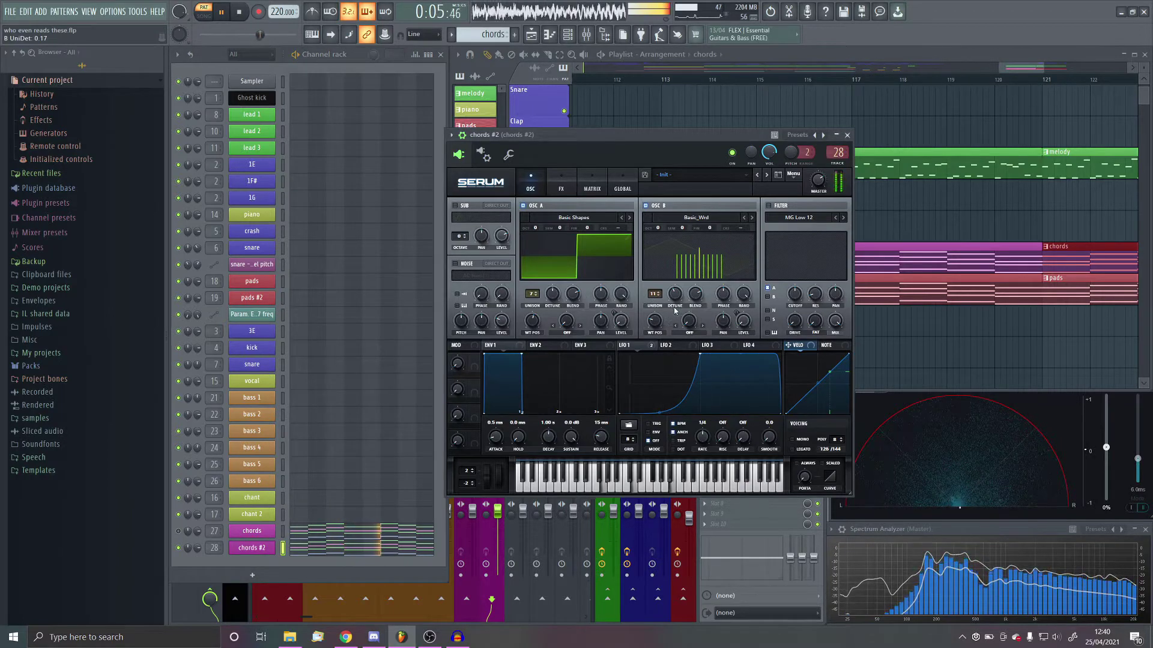
drag(658, 228, 658, 221)
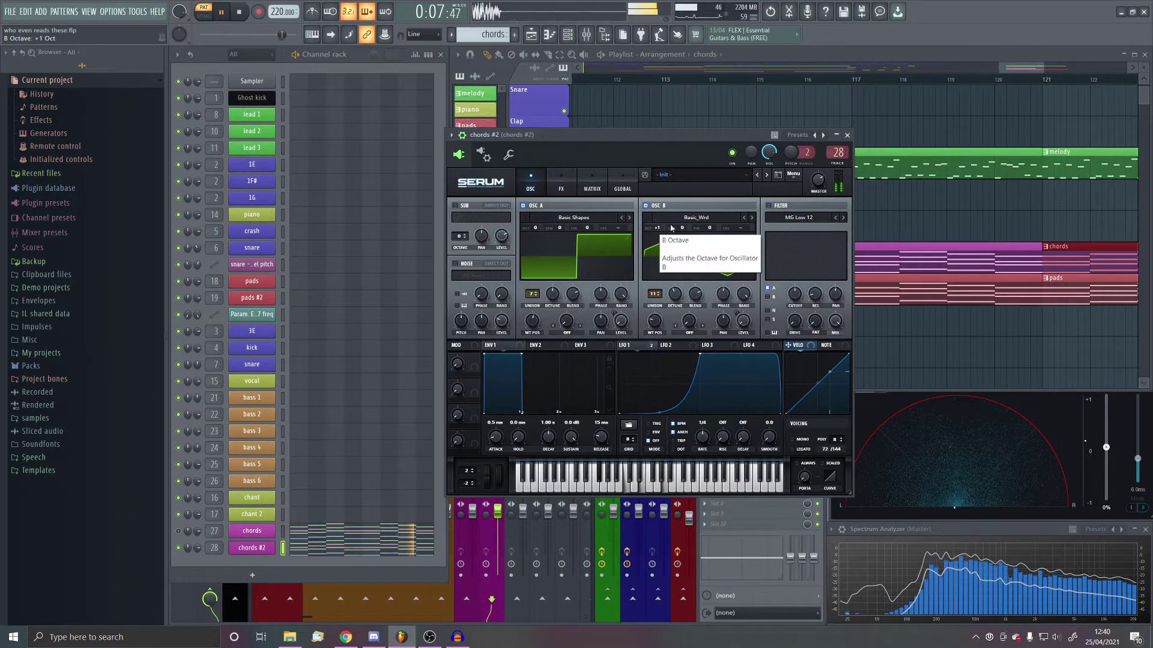
Unmute the original chords channel and listen to both chord layers together
click(846, 135)
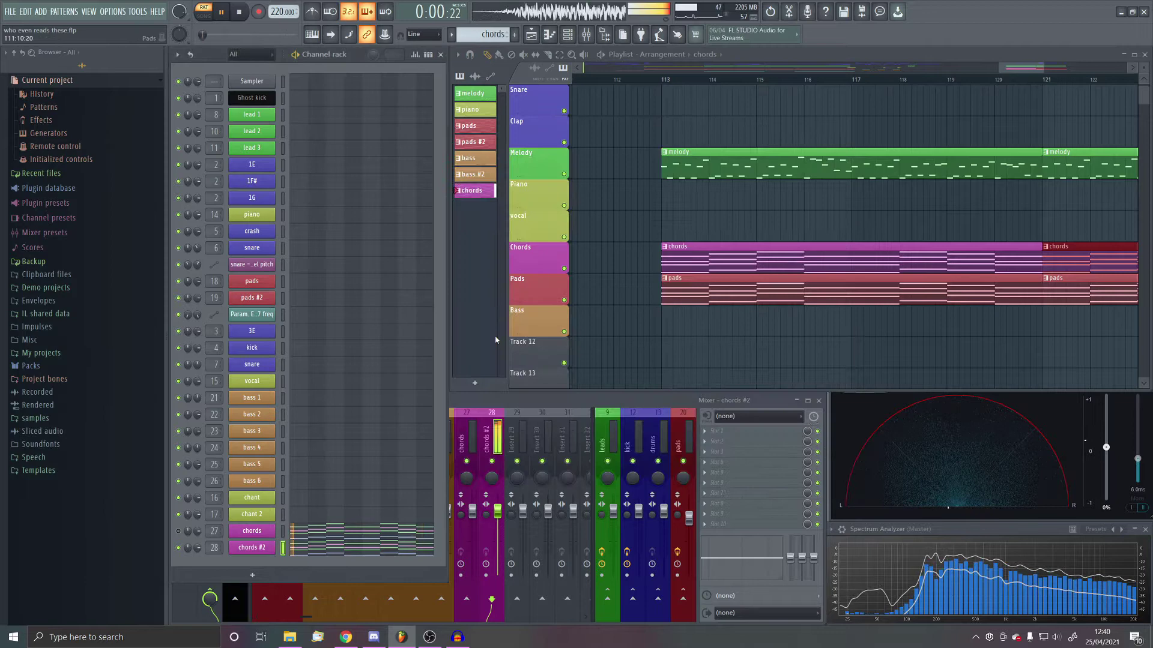
click(179, 531)
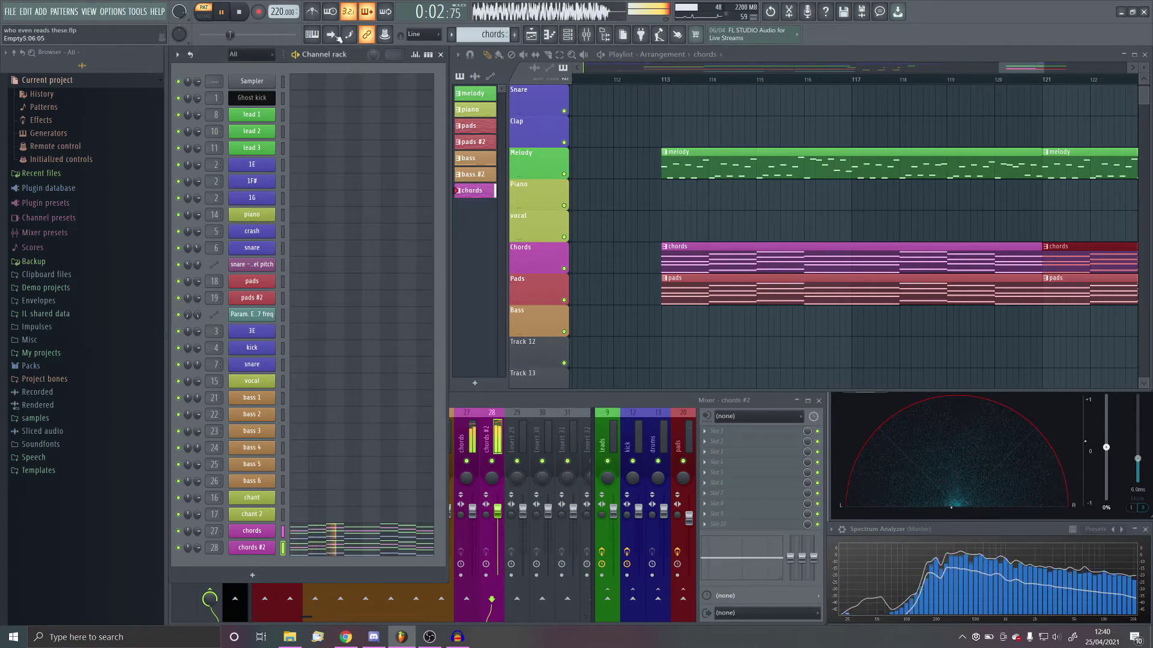
key(space)
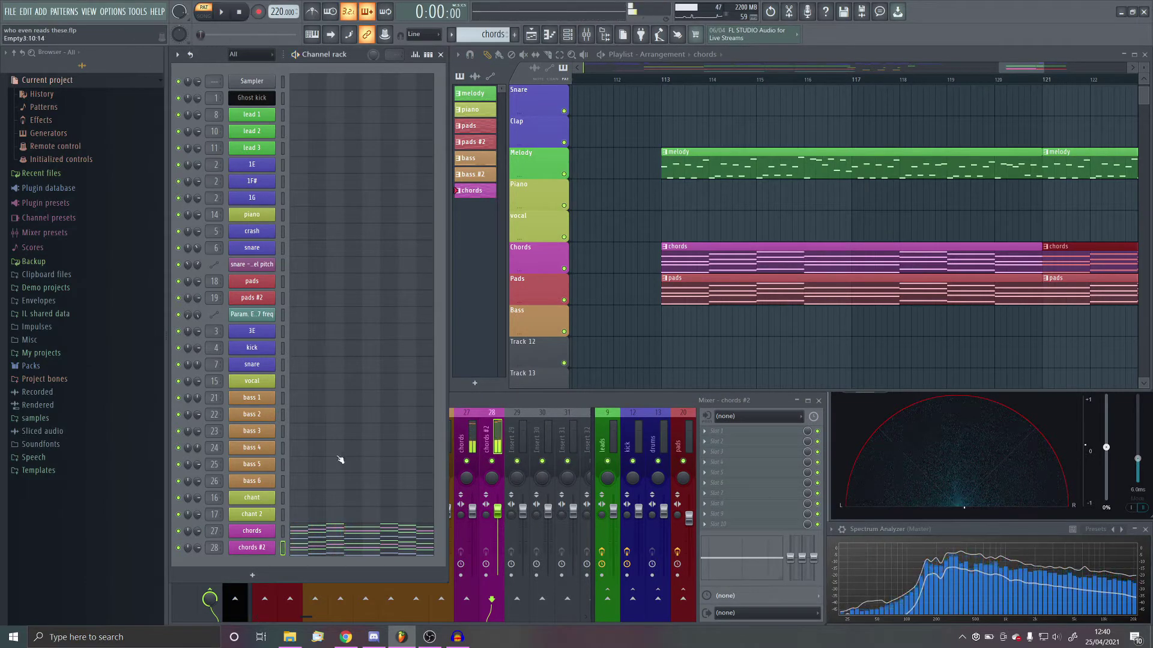
Enable the noise oscillator in the original chords Serum with the Analog sample BrightWhite, and adjust LFO 1's modulation of its level
click(256, 532)
click(446, 254)
click(459, 261)
mouse_move(475, 273)
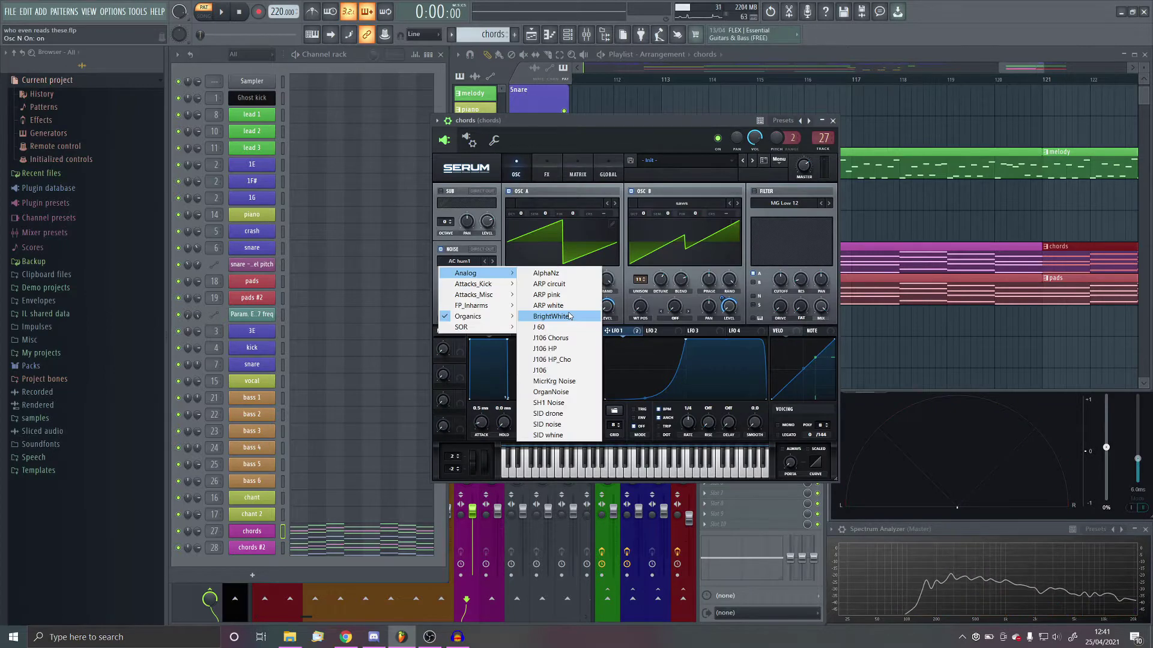
click(568, 316)
mouse_move(491, 310)
mouse_down()
mouse_move(492, 337)
mouse_move(479, 314)
mouse_up()
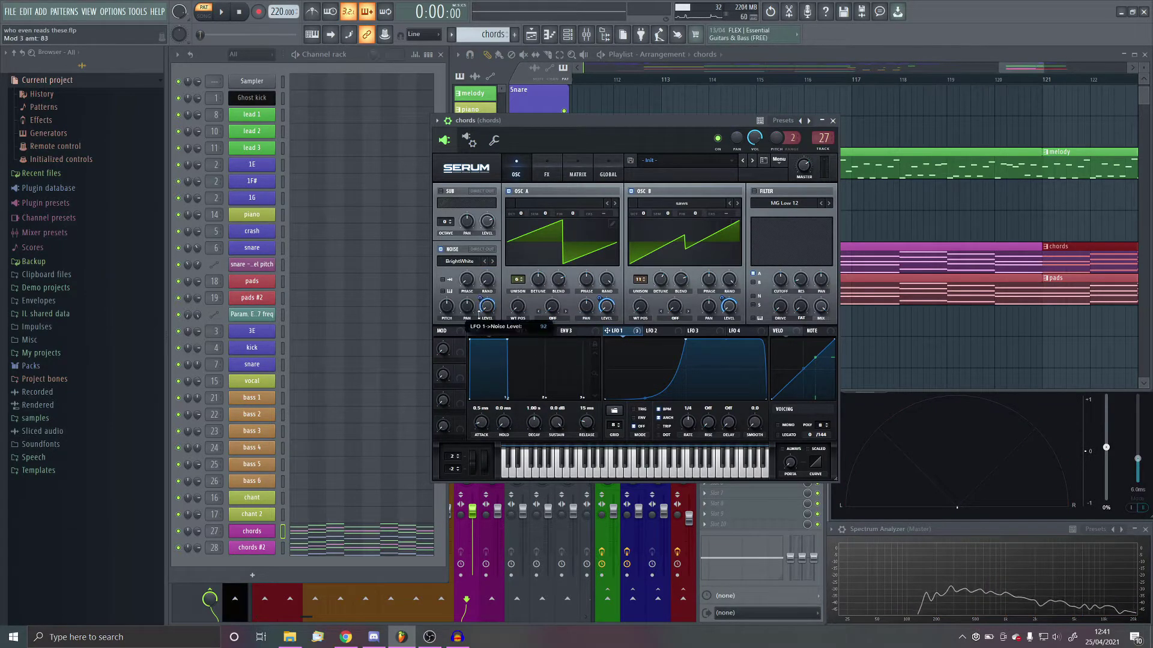
Play the chords pattern and compare the sound with the noise oscillator off and on
key(space)
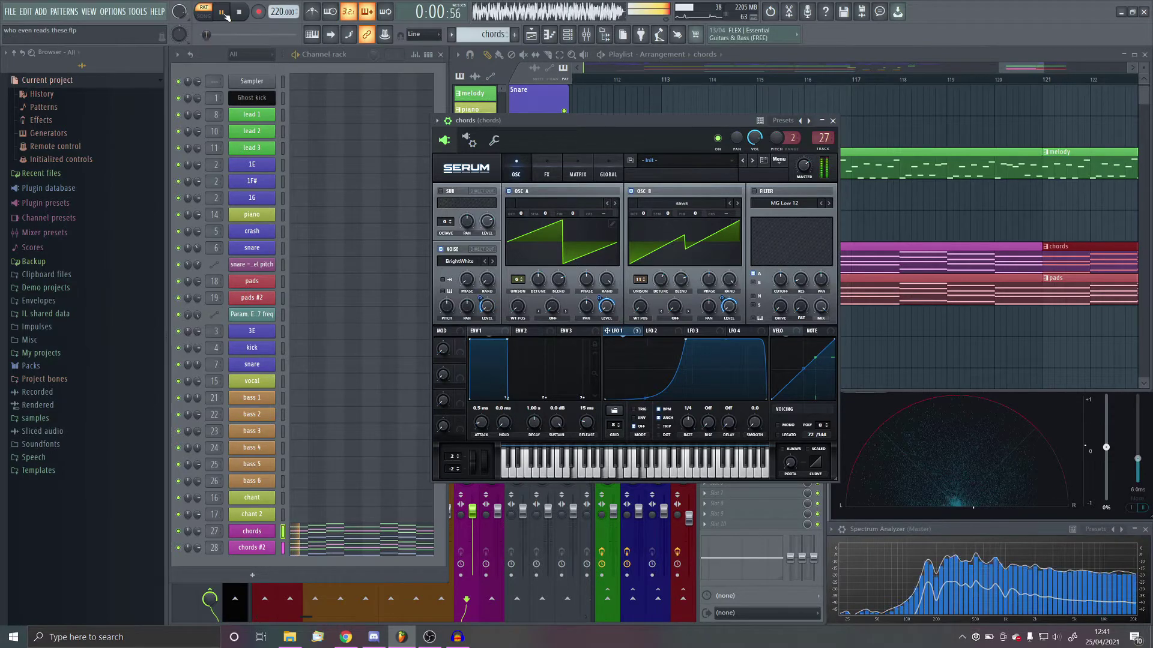
click(441, 249)
click(441, 249)
key(space)
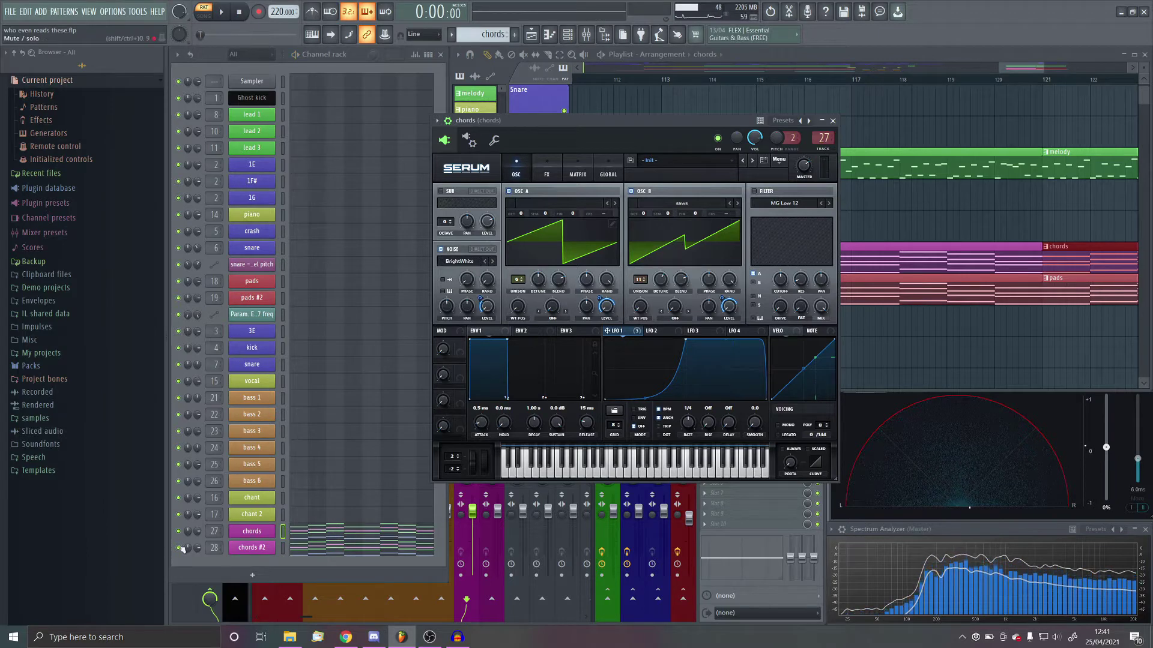
click(832, 121)
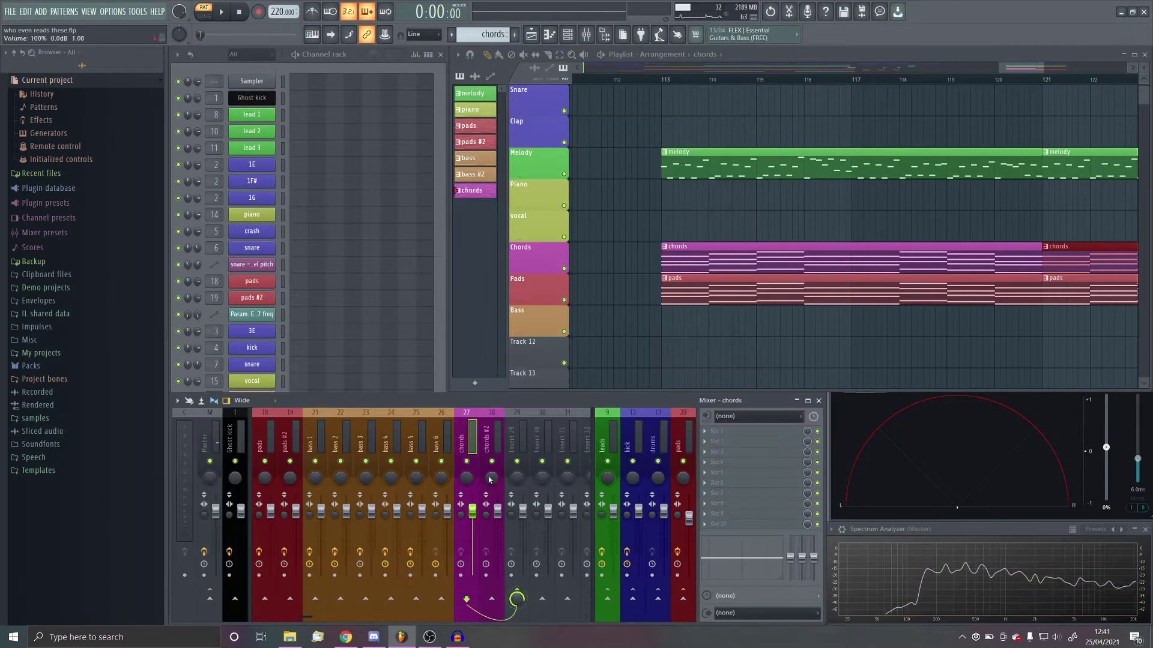
Route the chords and chords #2 mixer tracks through insert 29 instead of the master, and name that bus chords
click(221, 594)
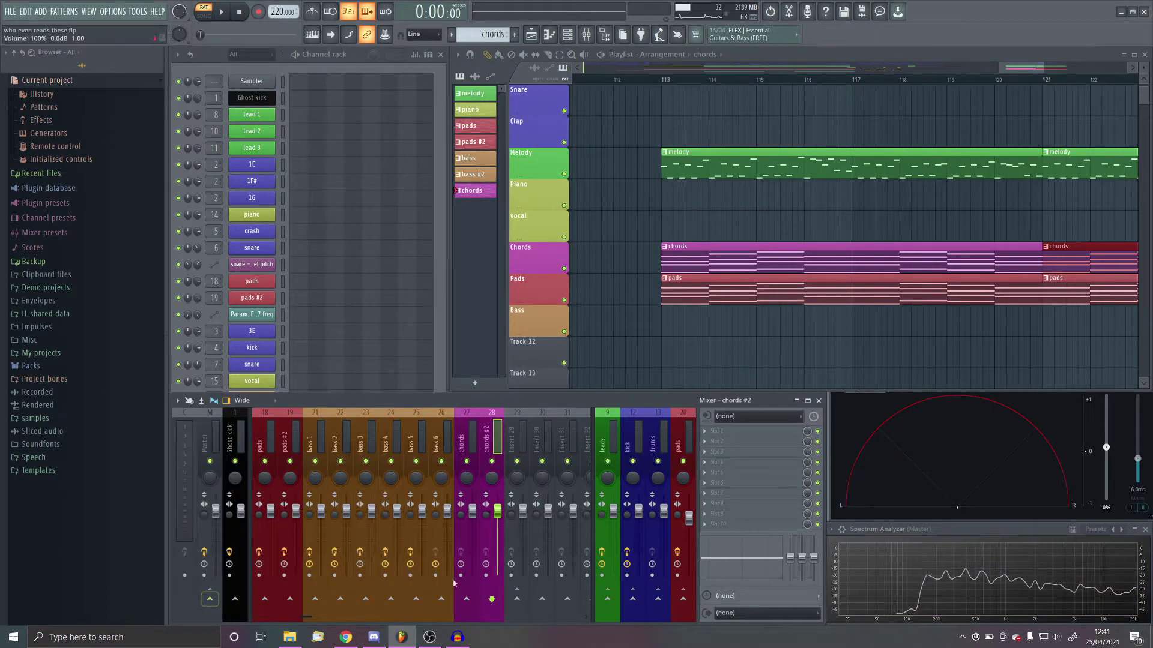
click(518, 600)
middle_click(522, 438)
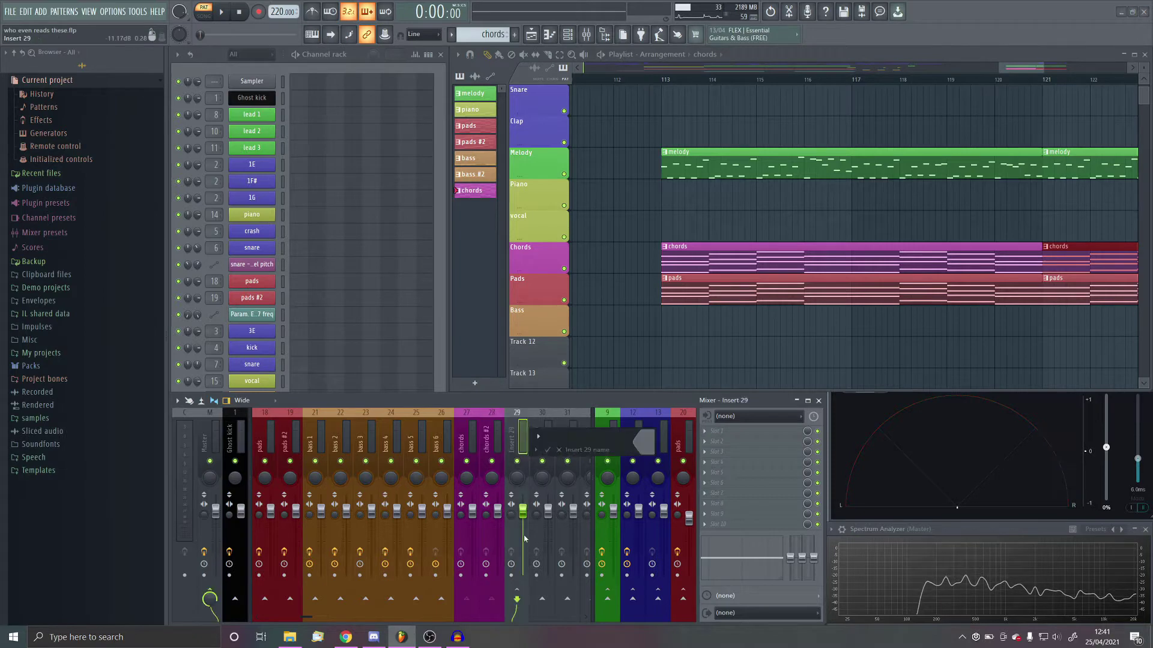
text(chords)
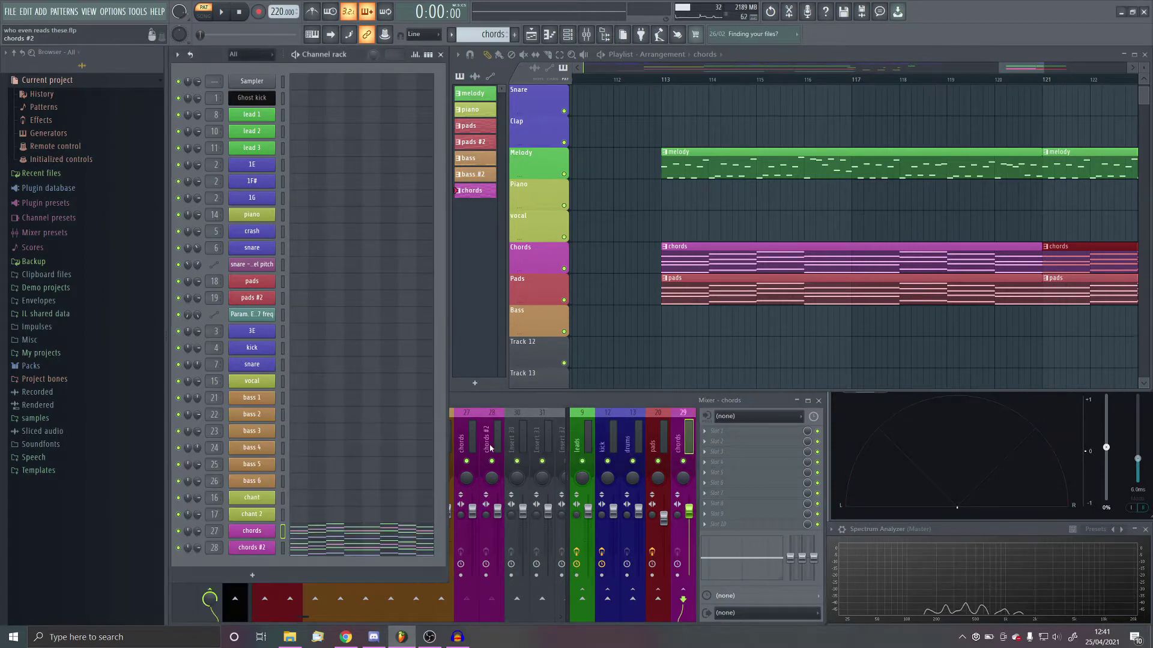
Check the new bus routing by soloing the chords mixer track and restoring all tracks
click(490, 447)
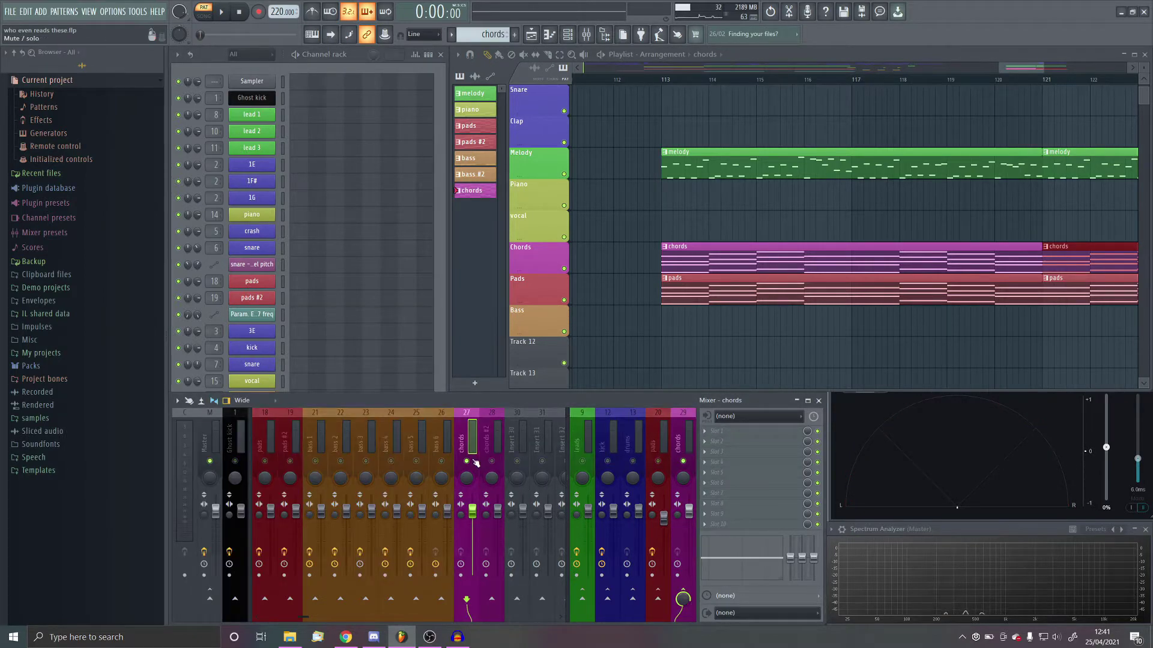
right_click(488, 462)
click(485, 456)
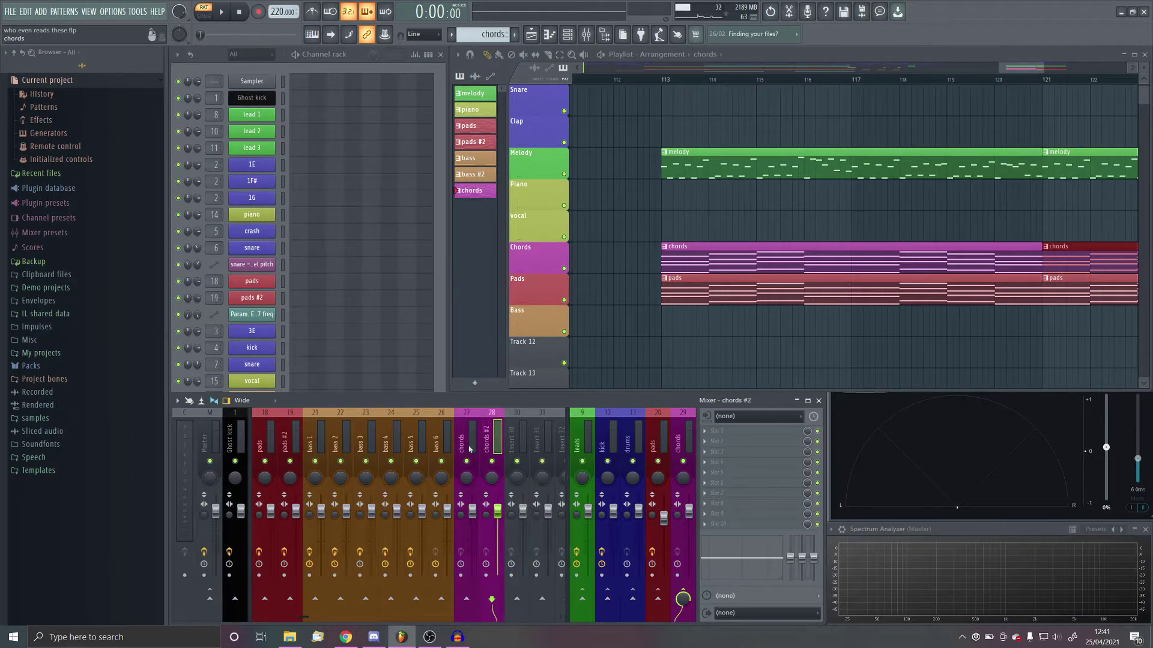
Add Fruity Parametric EQ 2 to the first effect slot of the chords mixer track 27
click(470, 449)
click(447, 371)
click(705, 431)
mouse_move(765, 558)
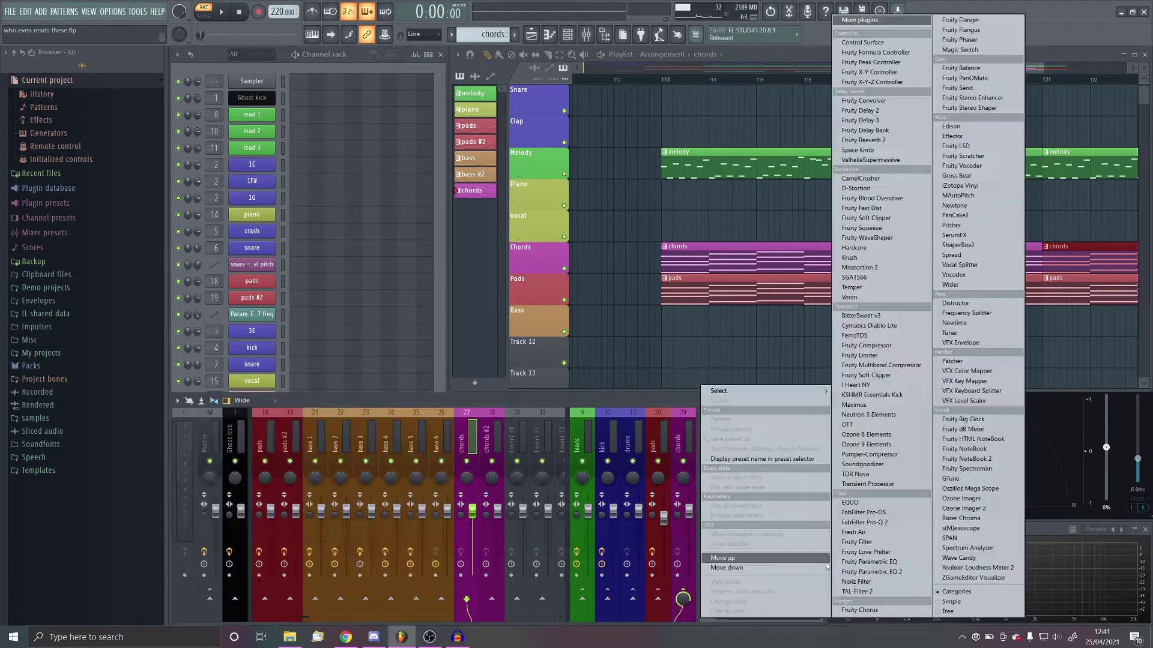
click(871, 572)
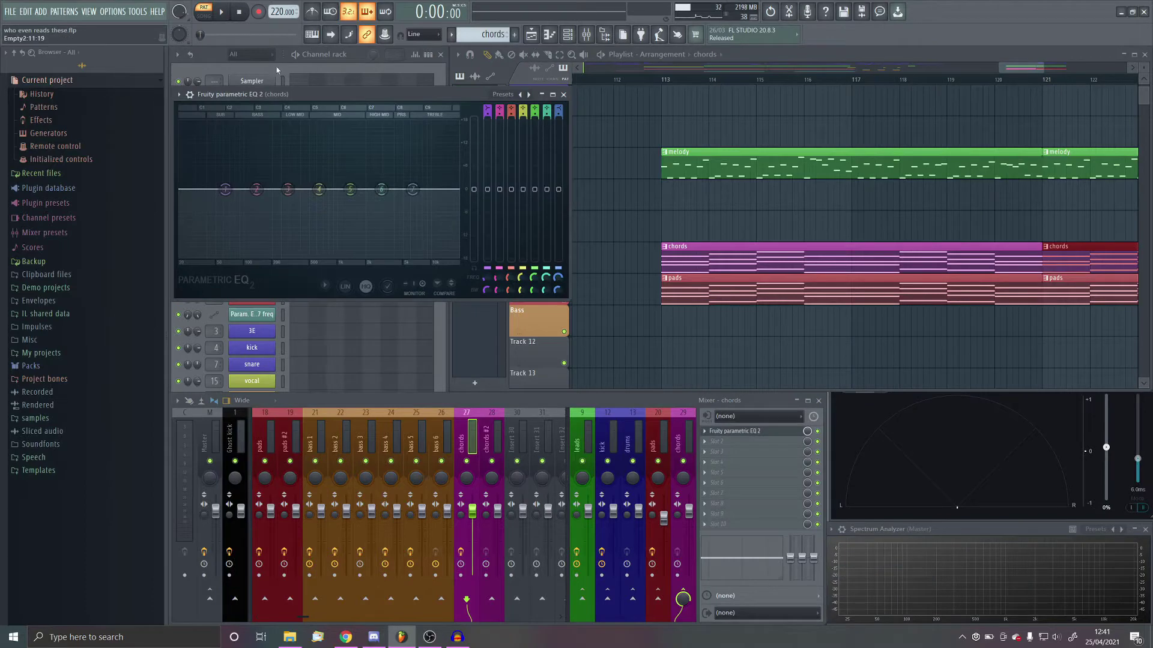
Shape the chords EQ during playback with a high-pass on band 1, a 3.5 dB cut near 1.2 kHz and a 2 dB boost near 12.9 kHz
click(225, 12)
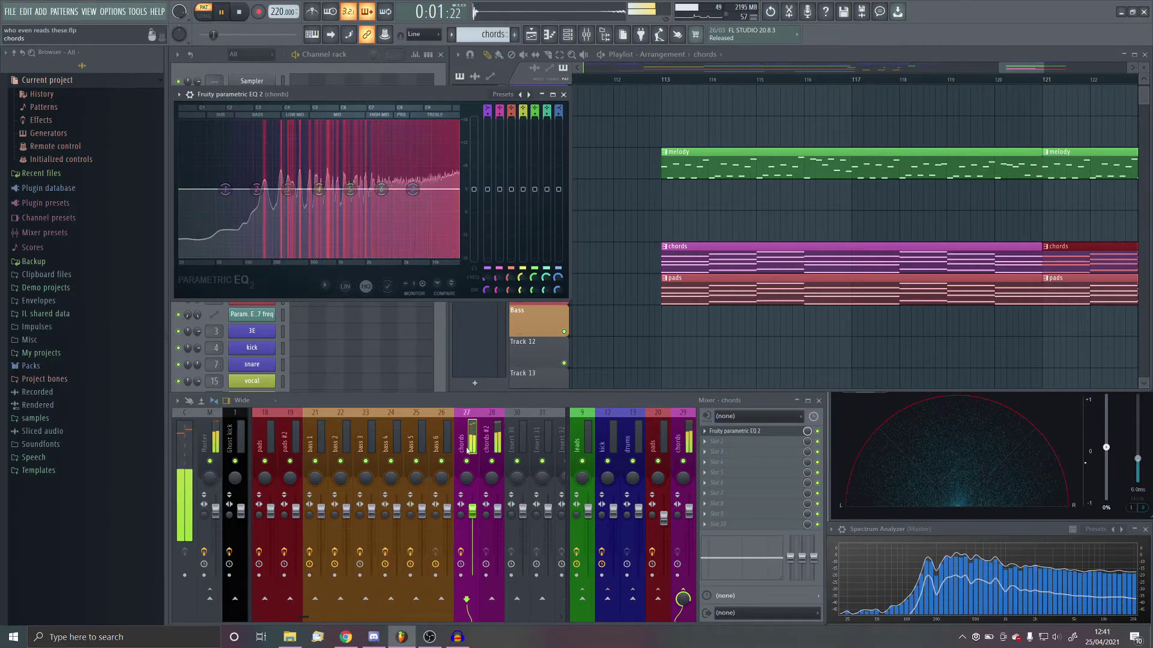
click(488, 109)
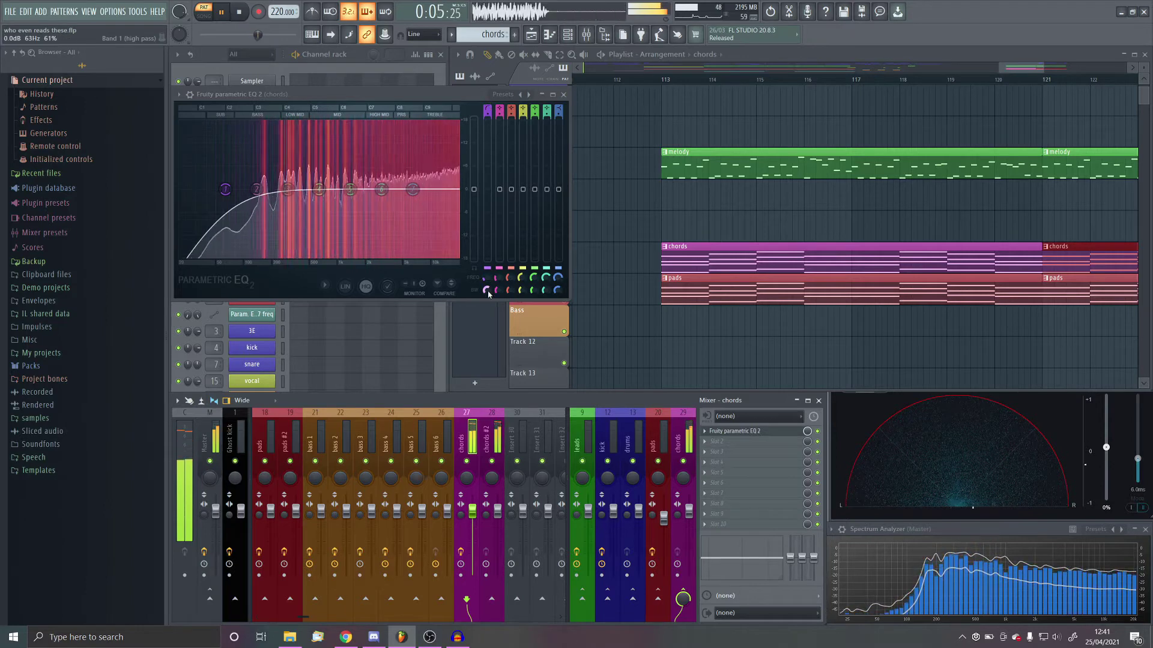
drag(225, 189, 328, 190)
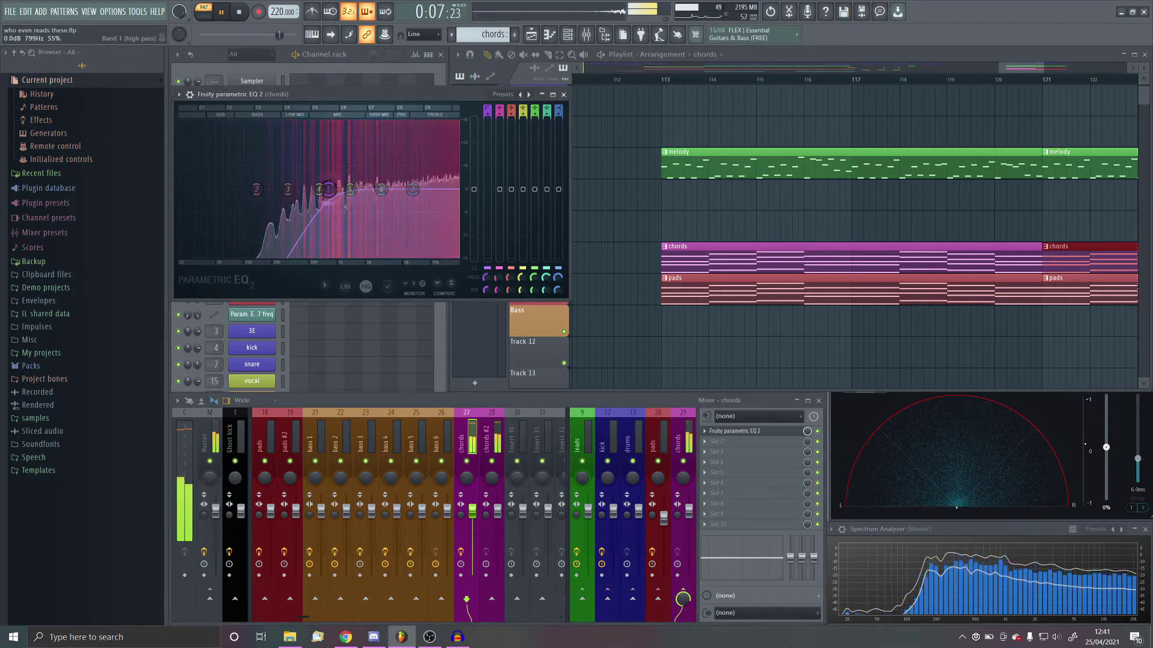
scroll(338, 189, down, 3)
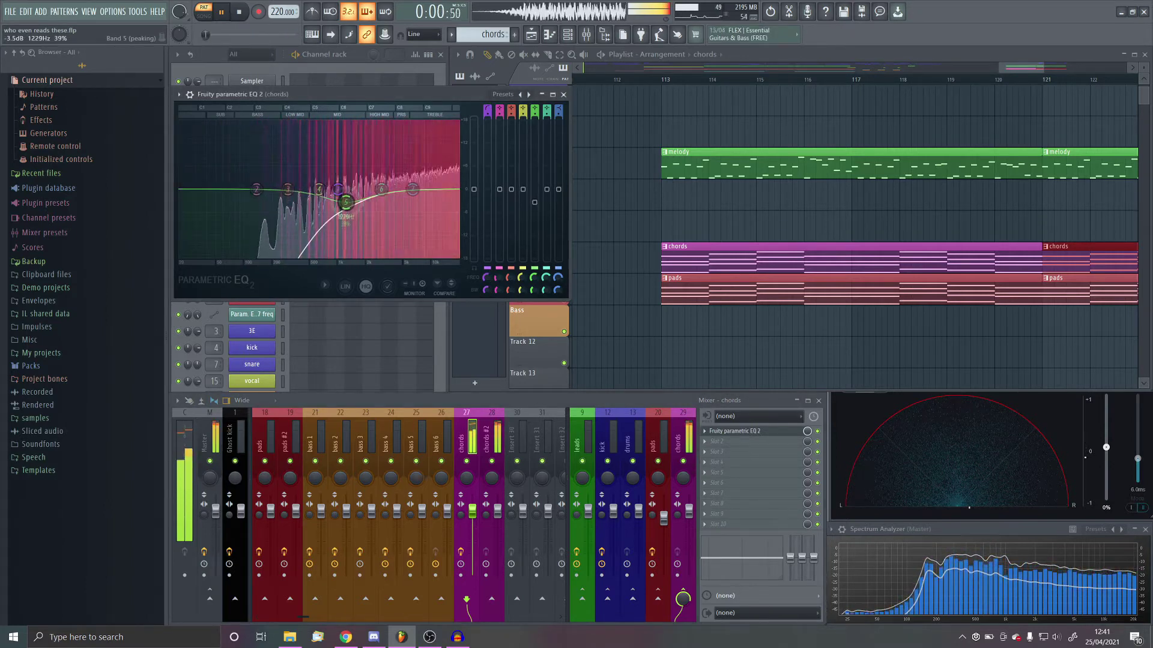
drag(433, 187, 441, 181)
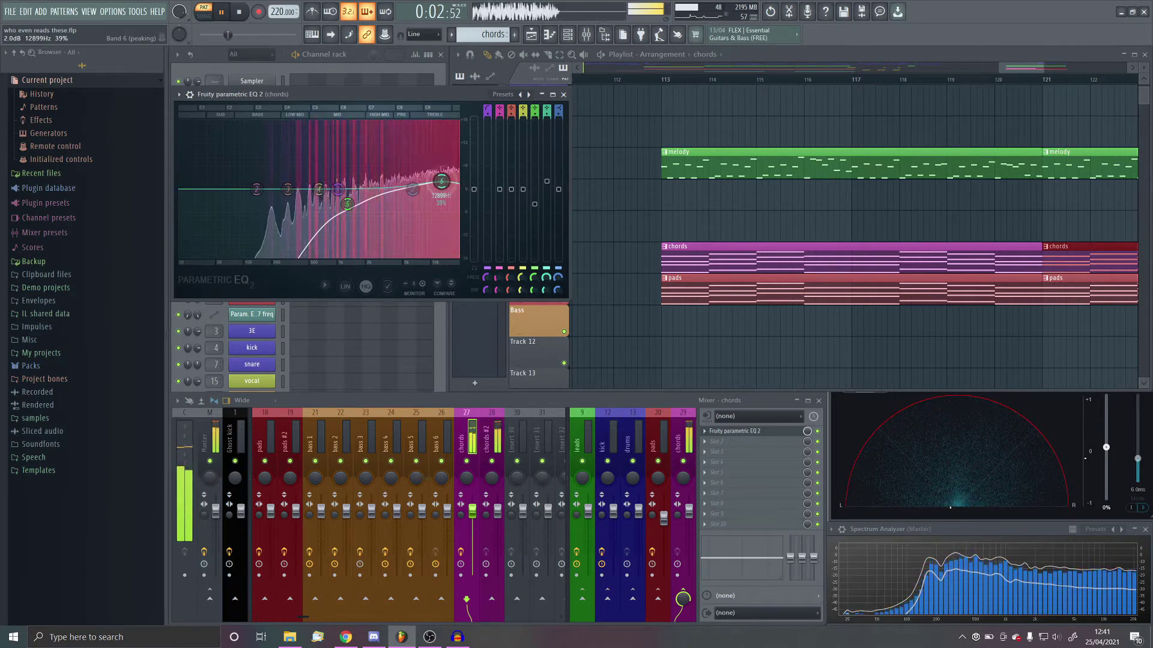
click(753, 432)
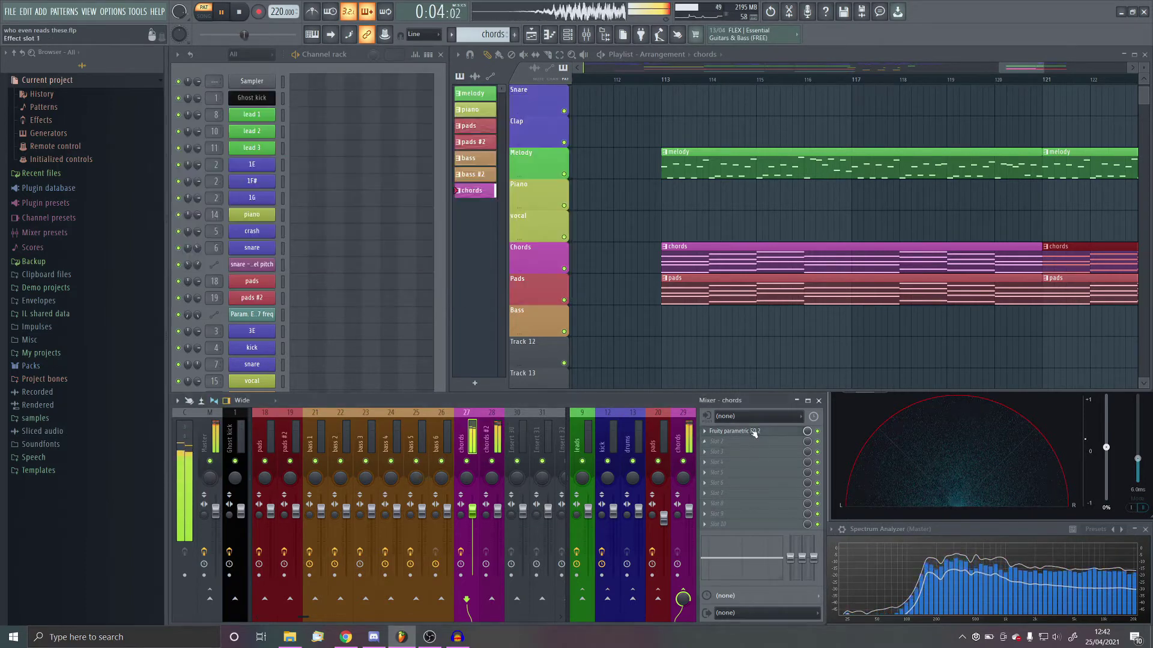
Add Fruity Parametric EQ 2 with a high-shelf cut on band 7 to mixer track chords #2, and lower the track's volume
click(500, 462)
click(754, 432)
click(877, 571)
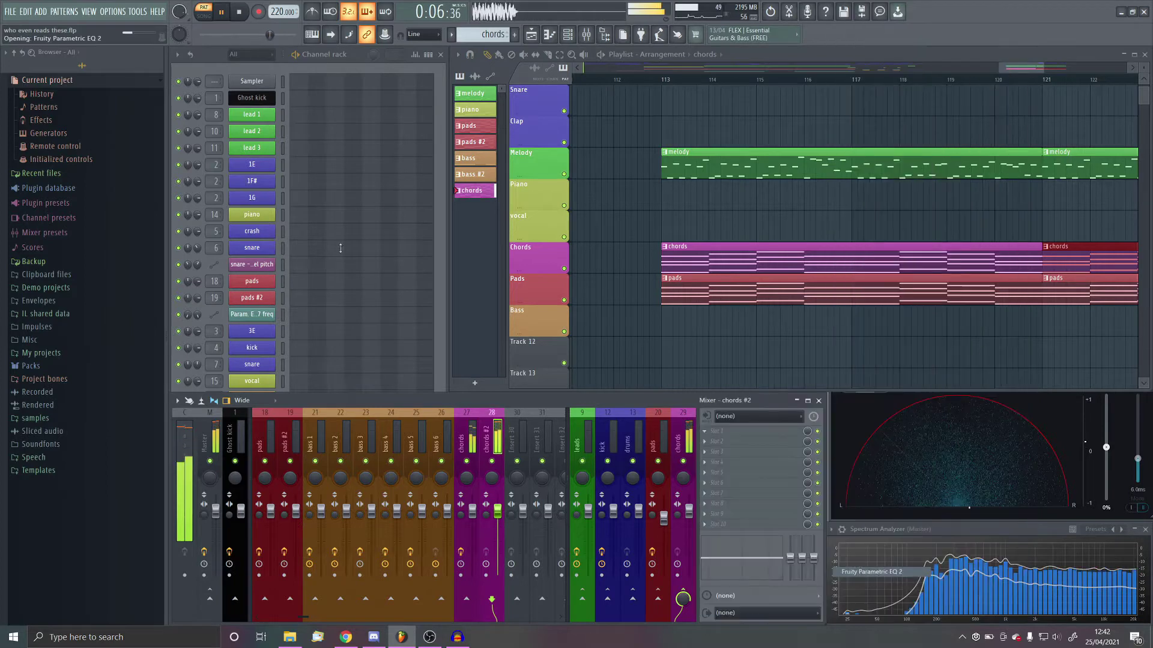
drag(441, 218, 390, 235)
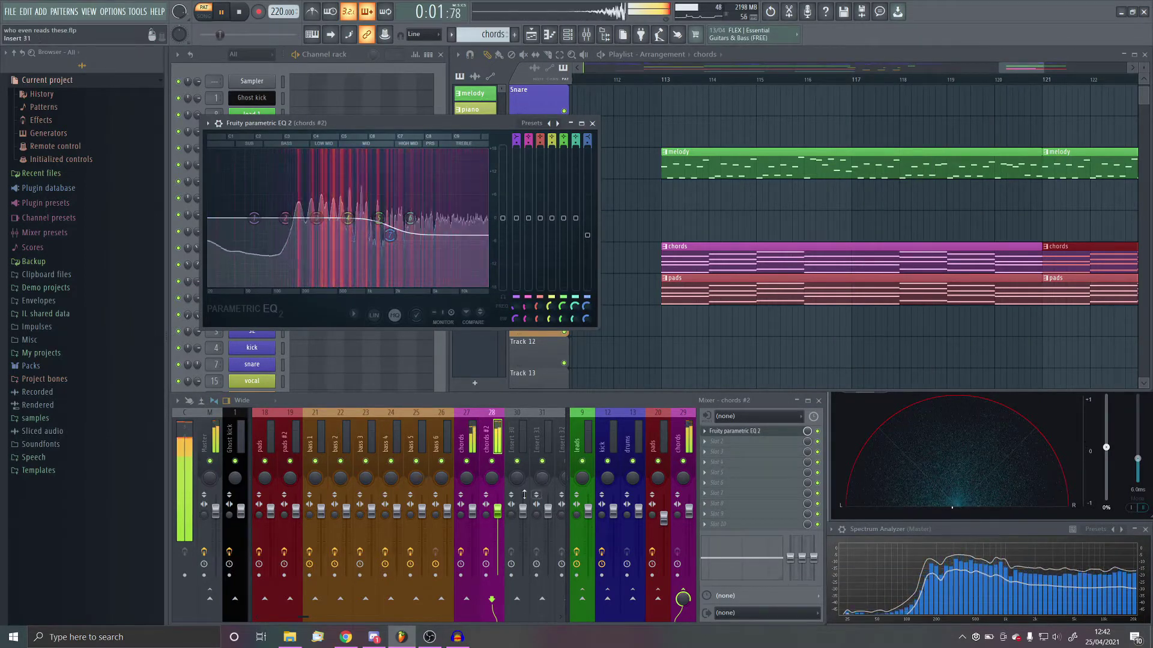
drag(498, 510, 497, 521)
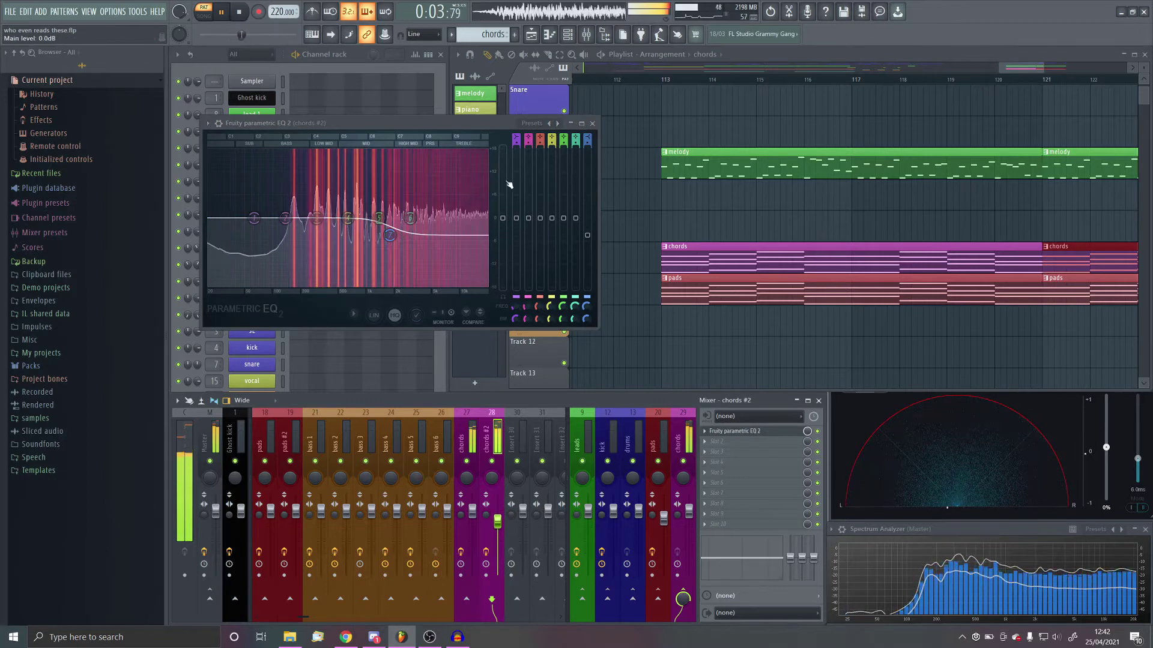
Set a steeper high-pass on band 1 of the chords #2 EQ and cut band 5 by about 3.7 dB near 1377 Hz
click(517, 138)
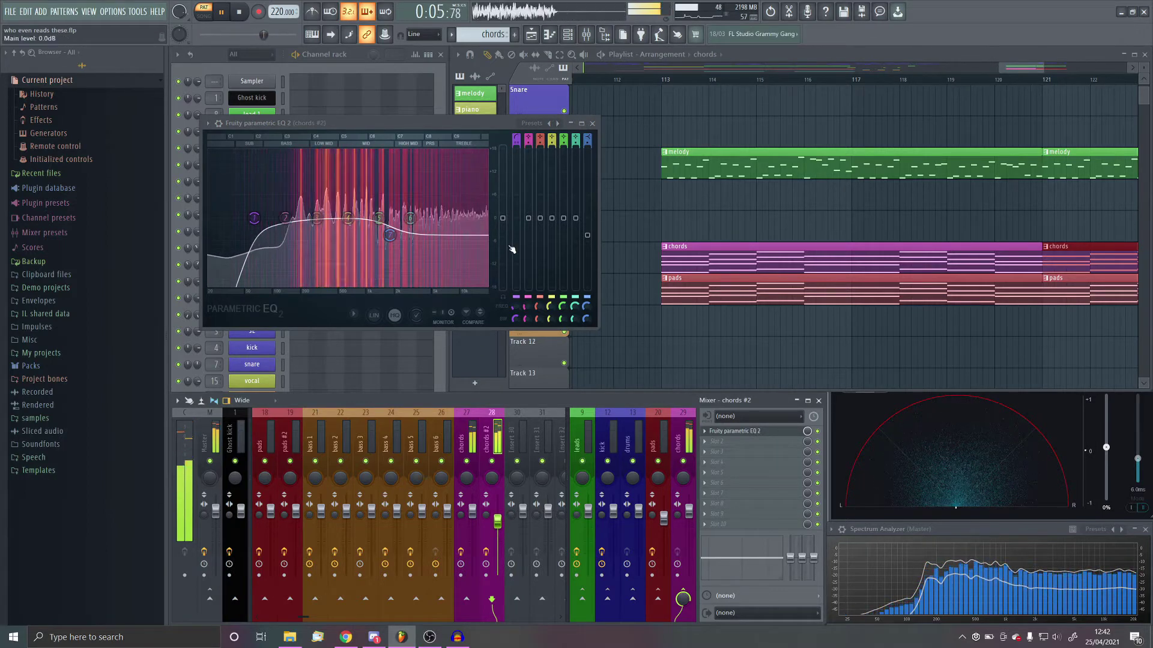
scroll(515, 319, down, 2)
drag(257, 211, 296, 217)
mouse_move(389, 235)
mouse_down()
mouse_move(406, 243)
mouse_move(379, 232)
mouse_up()
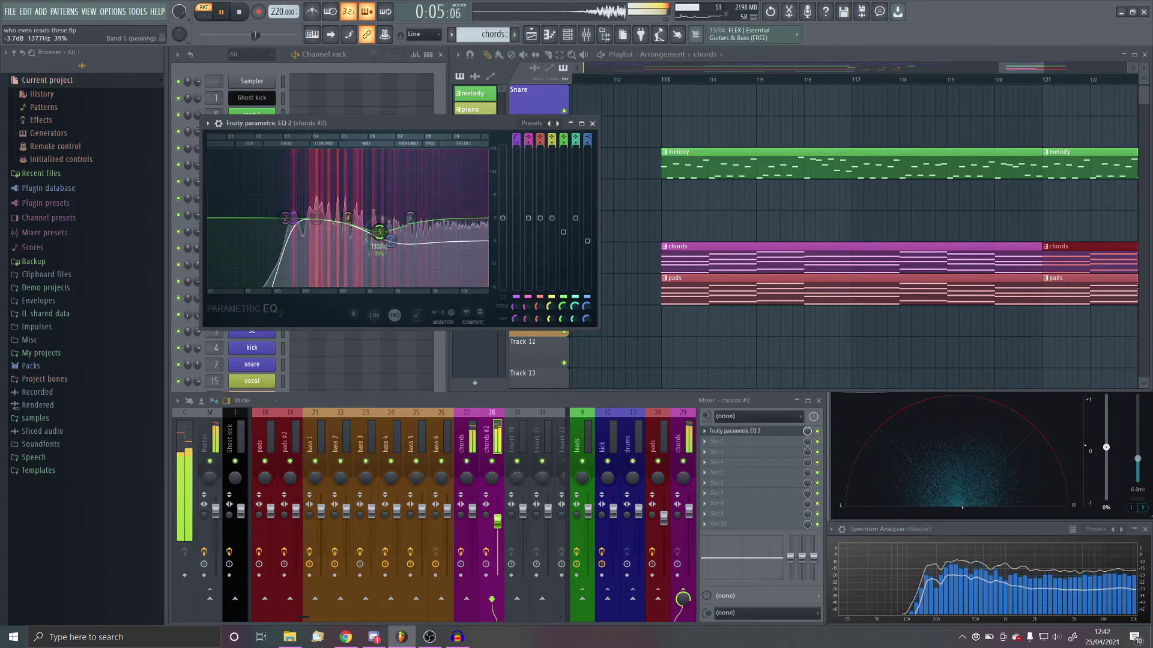
Add OTT to the second effect slot of mixer track chords #2 and lower its depth during playback
click(740, 432)
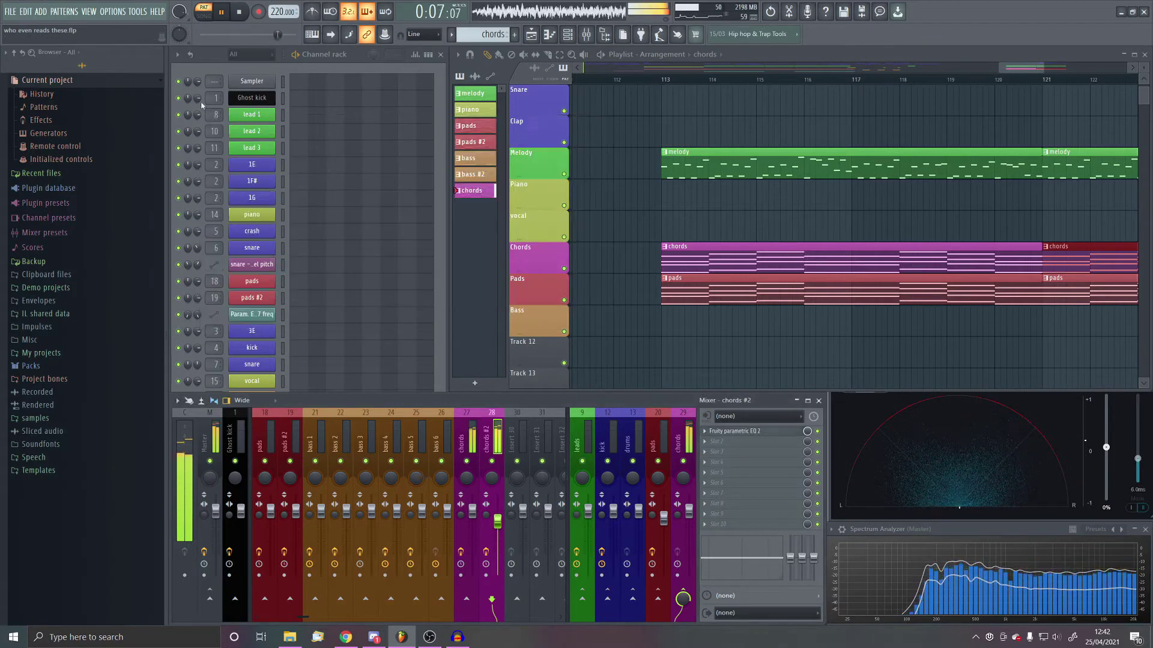
key(space)
click(740, 441)
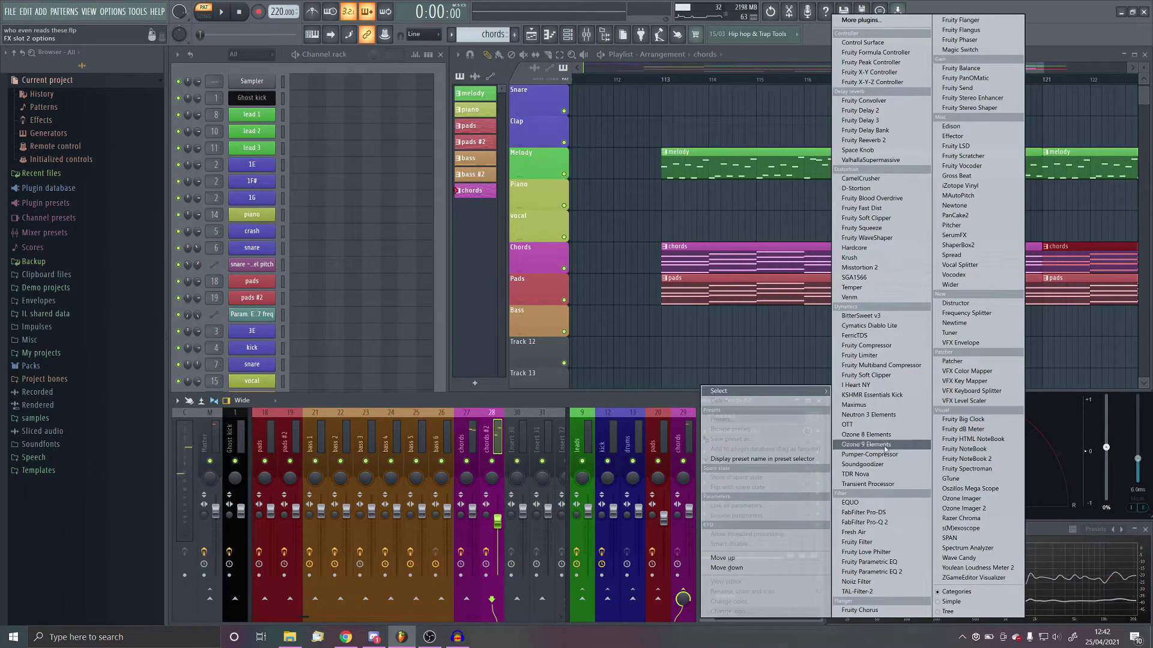
click(873, 426)
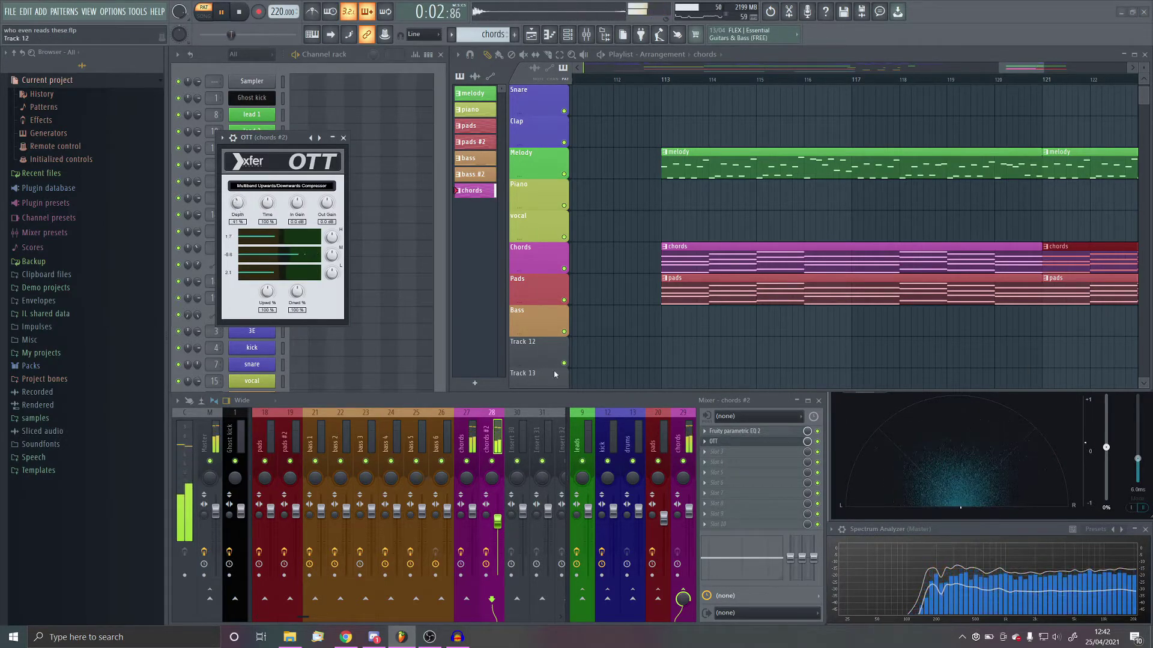
click(735, 444)
Add OTT to the second effect slot of chords mixer track 27 and lower its depth while soloing the chords tracks
click(468, 445)
click(734, 442)
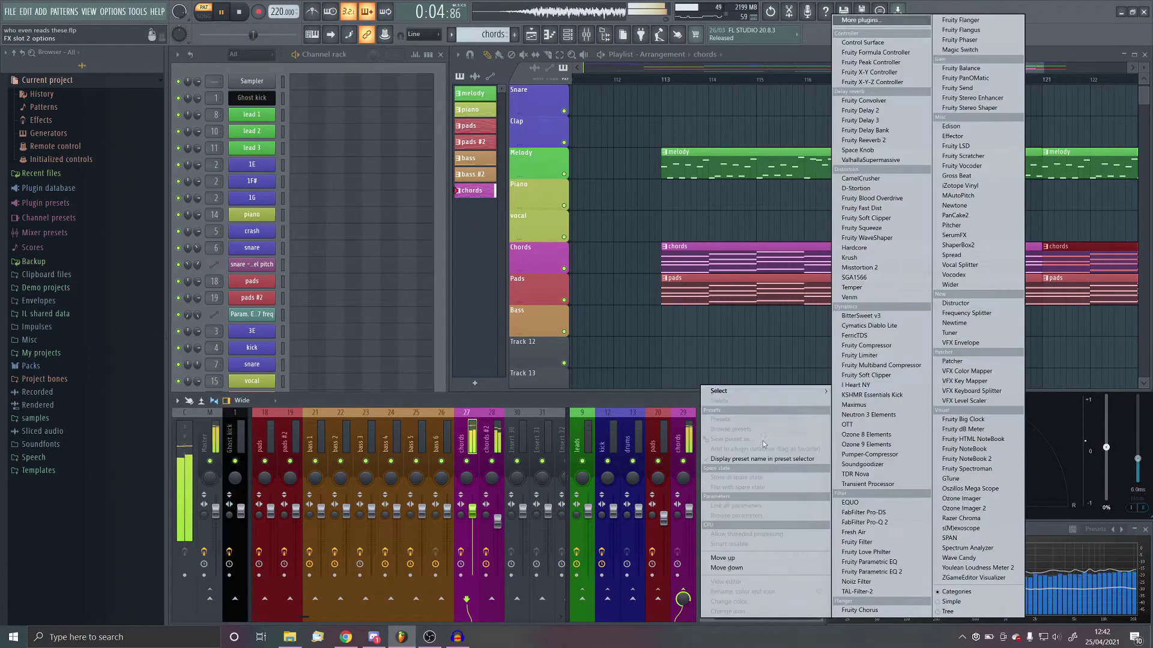
click(847, 424)
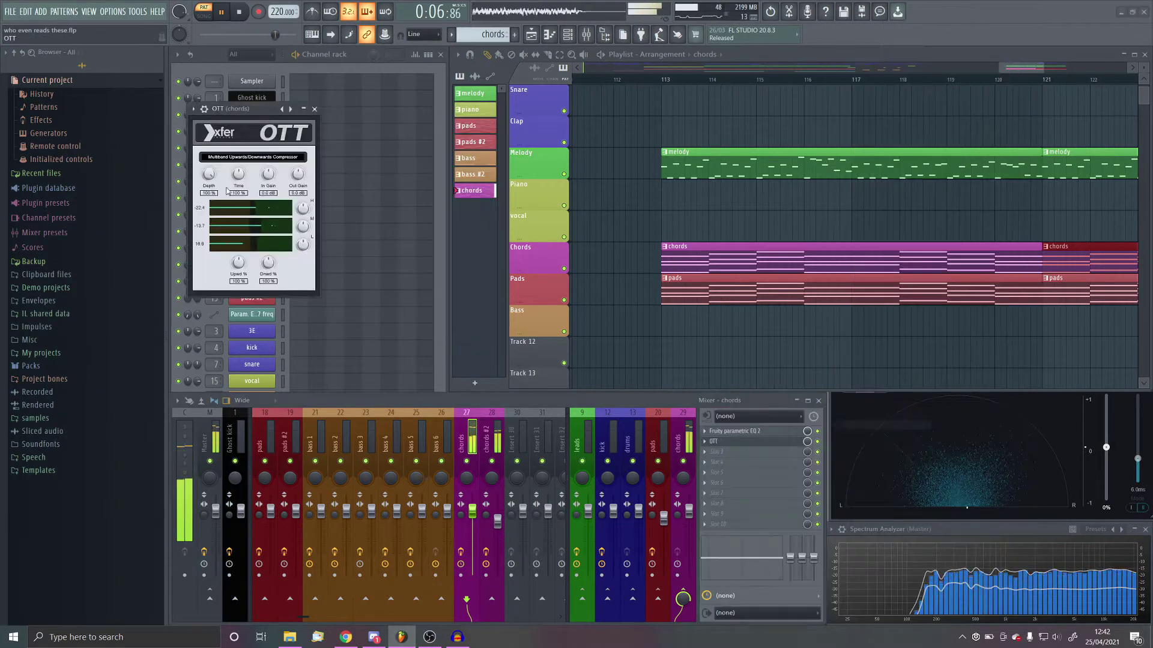
right_click(466, 461)
right_click(492, 461)
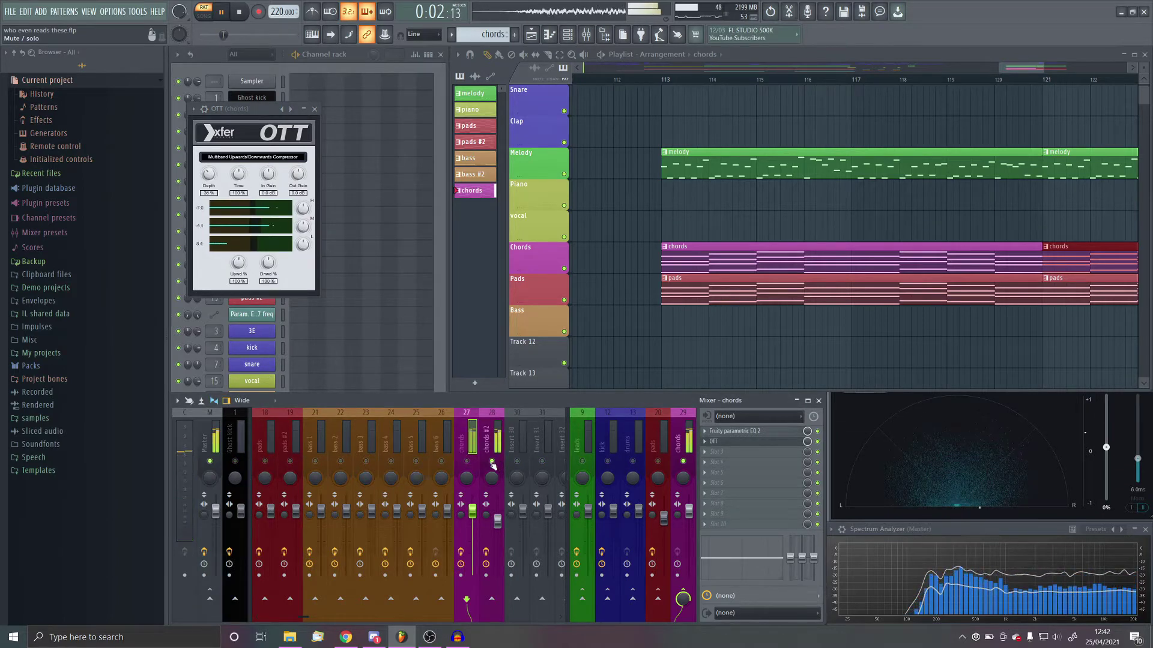
click(314, 109)
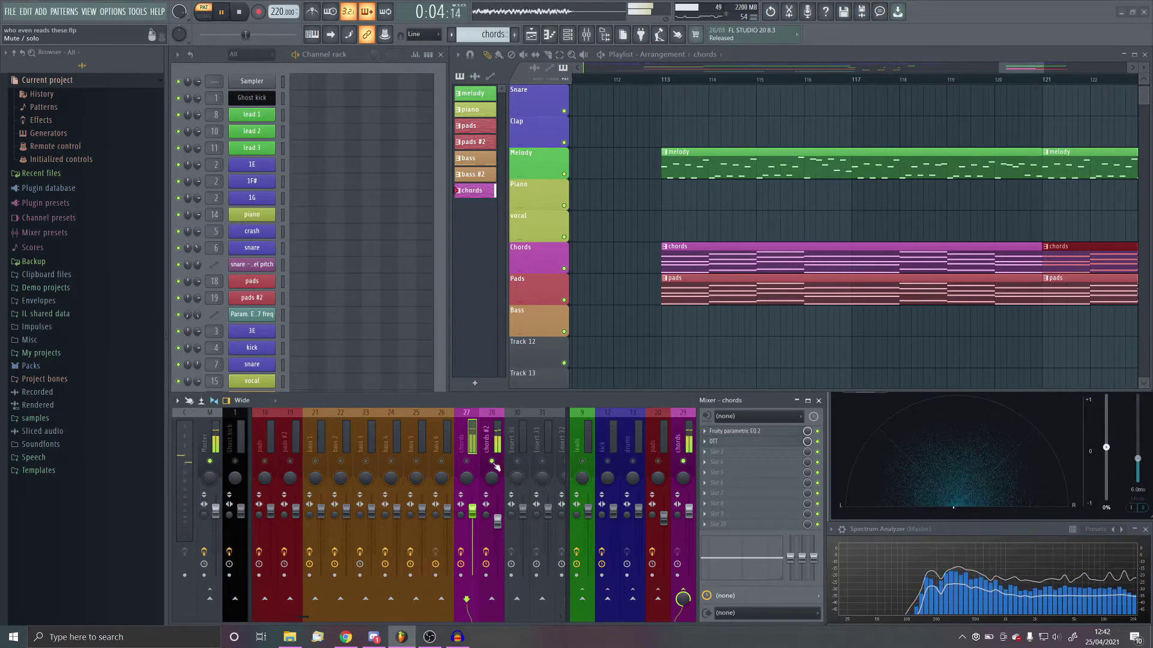
Audition chords track 27 on its own, and play it together with chords #2 to check the layered sound
right_click(466, 462)
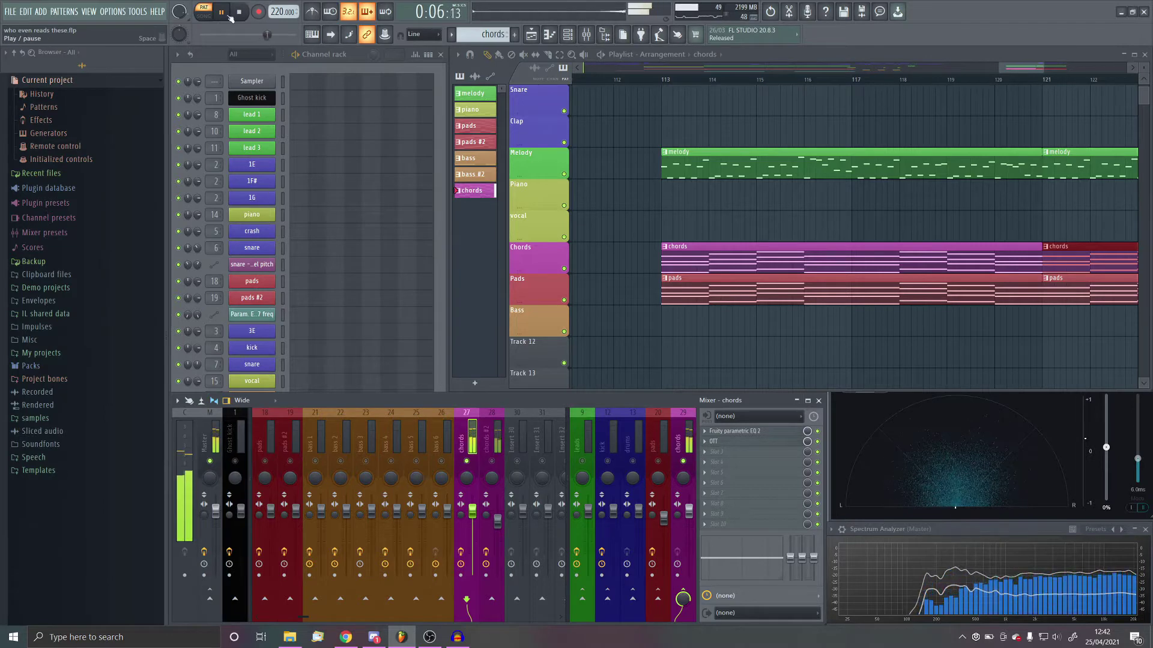
key(space)
click(487, 459)
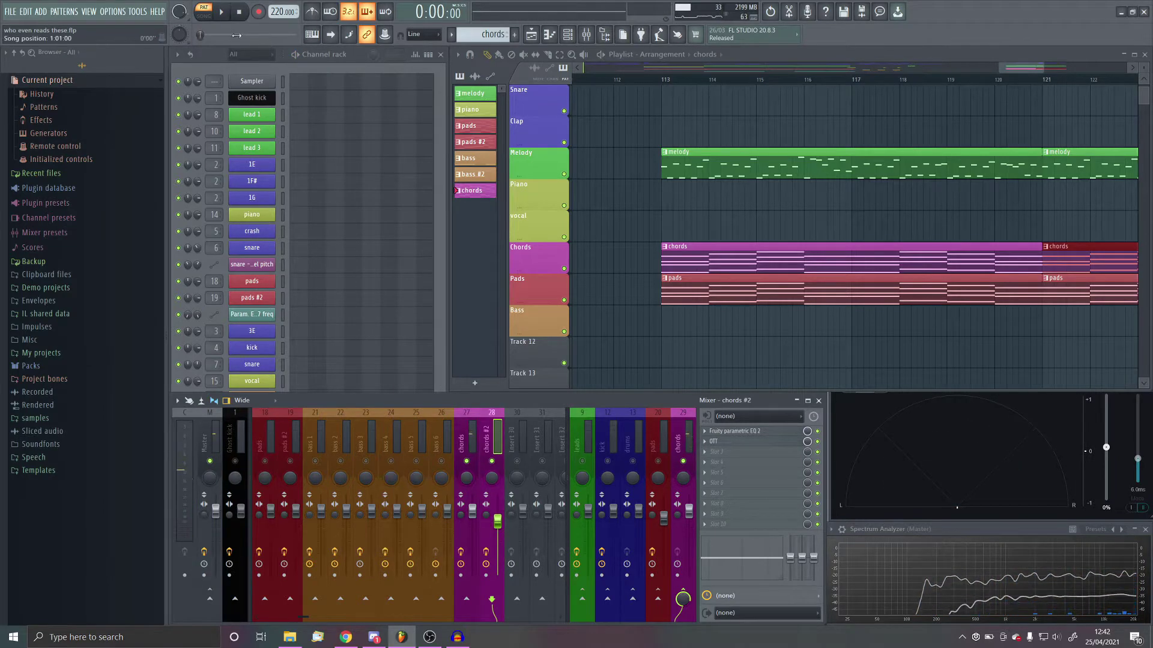
click(222, 23)
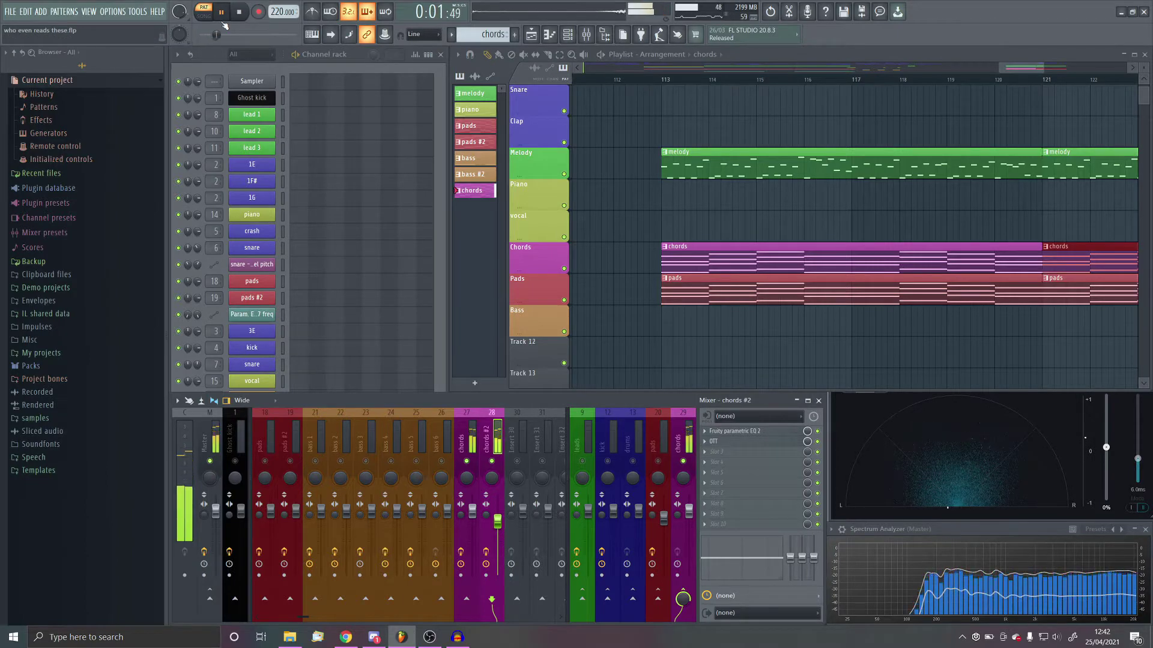
click(222, 22)
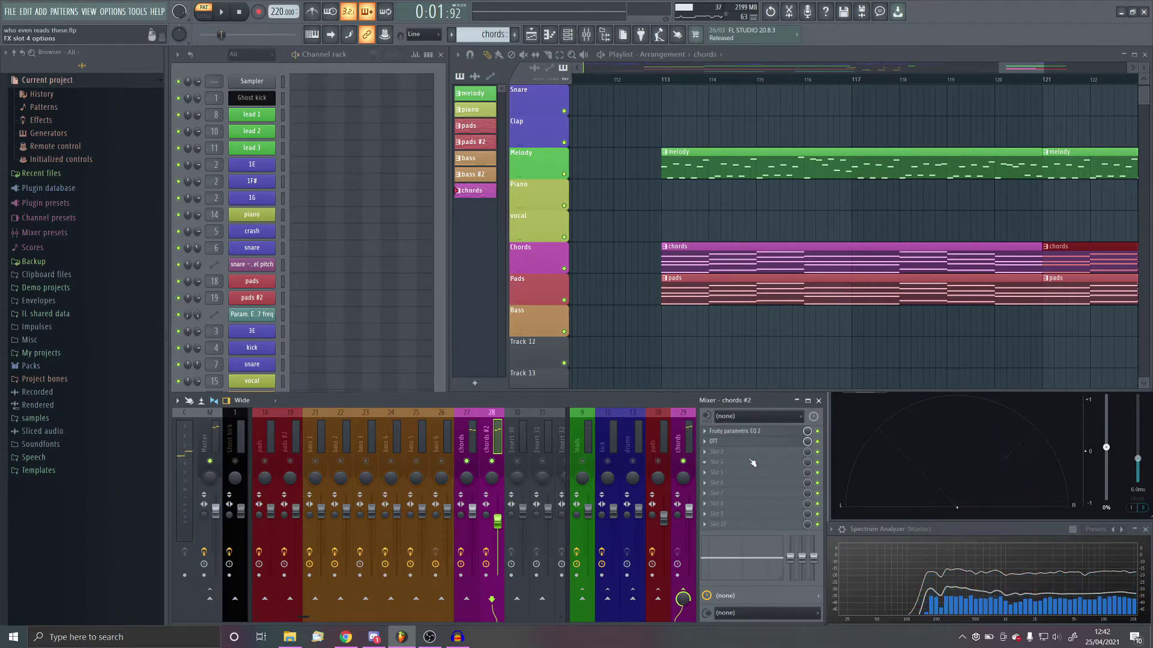
Add Fruity Parametric EQ 2 to the third effect slot of chords #2 and shift band 5 upward in frequency with a slight cut
click(744, 442)
click(743, 442)
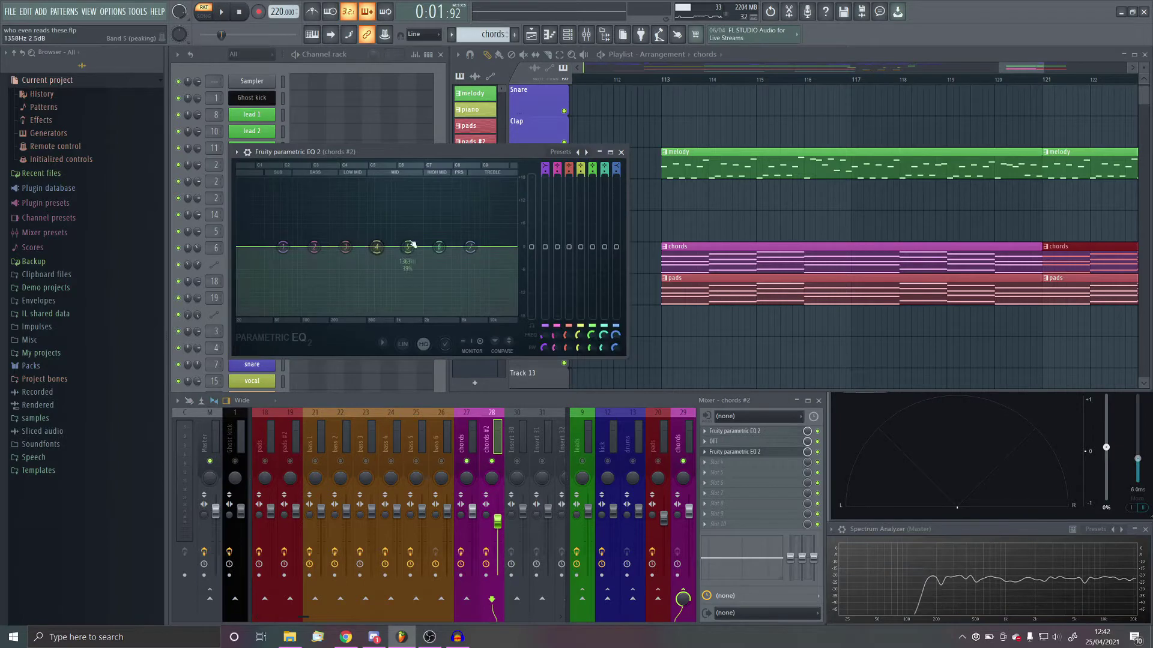
drag(412, 245, 449, 259)
click(777, 459)
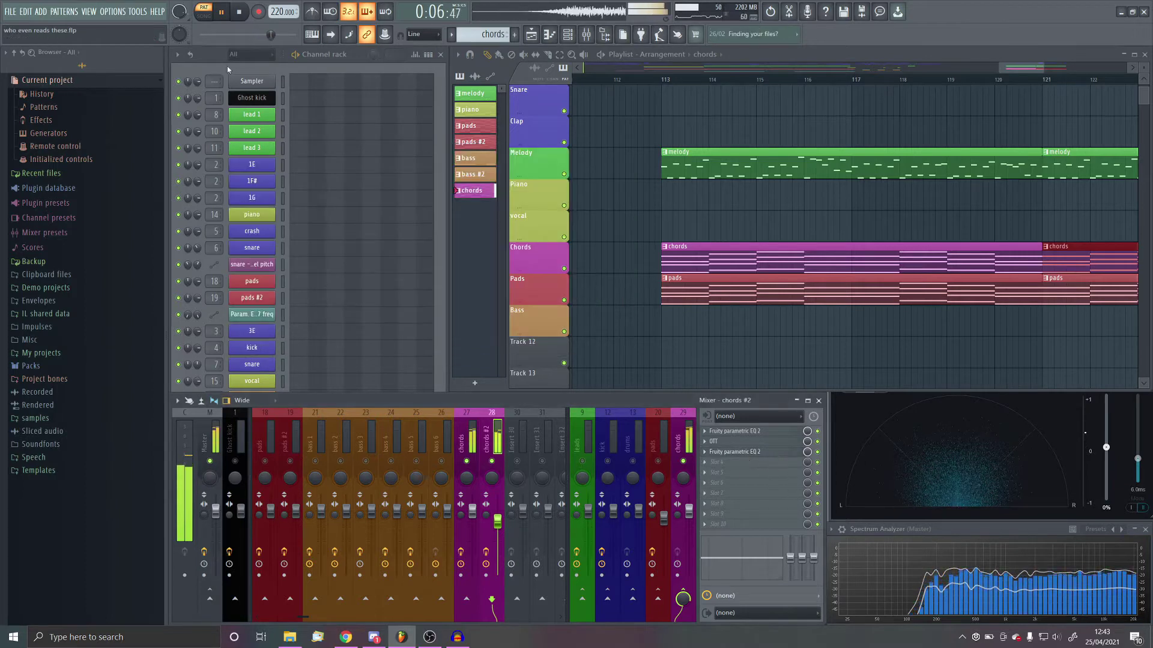
key(space)
Add CamelCrusher to the chords bus on mixer track 29 and move it to the first effect slot
click(690, 434)
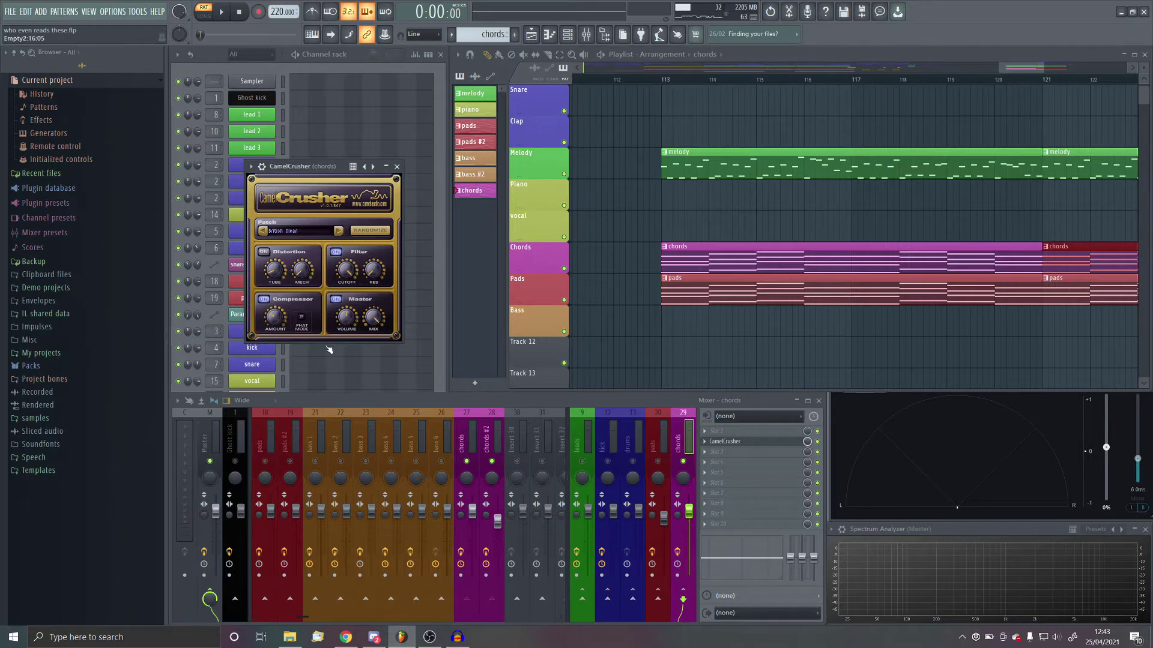
click(227, 20)
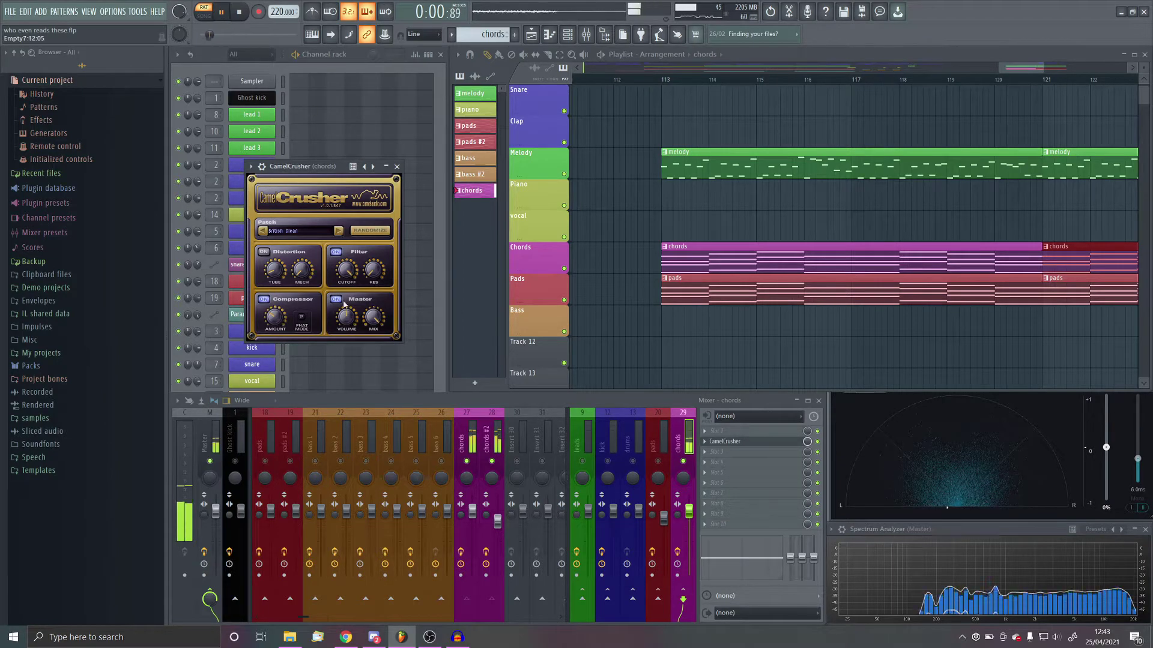
drag(726, 441, 727, 431)
Add Fruity Parametric EQ 2 to the chords bus and set band 1 as a high-pass near 206 Hz
click(737, 452)
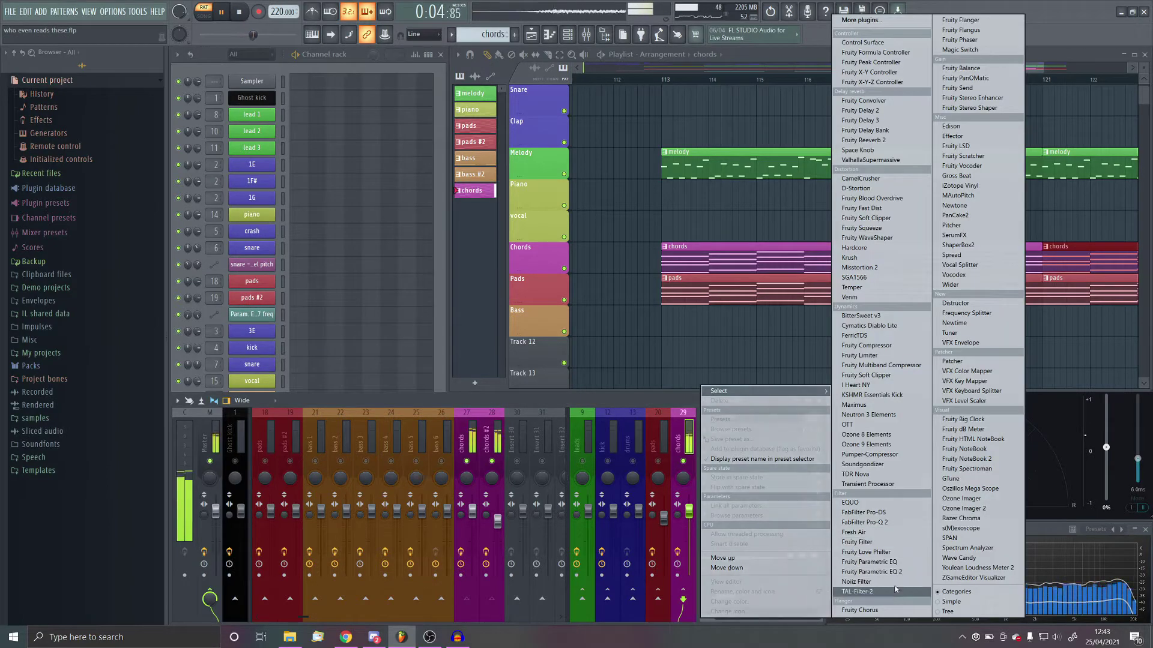
click(863, 572)
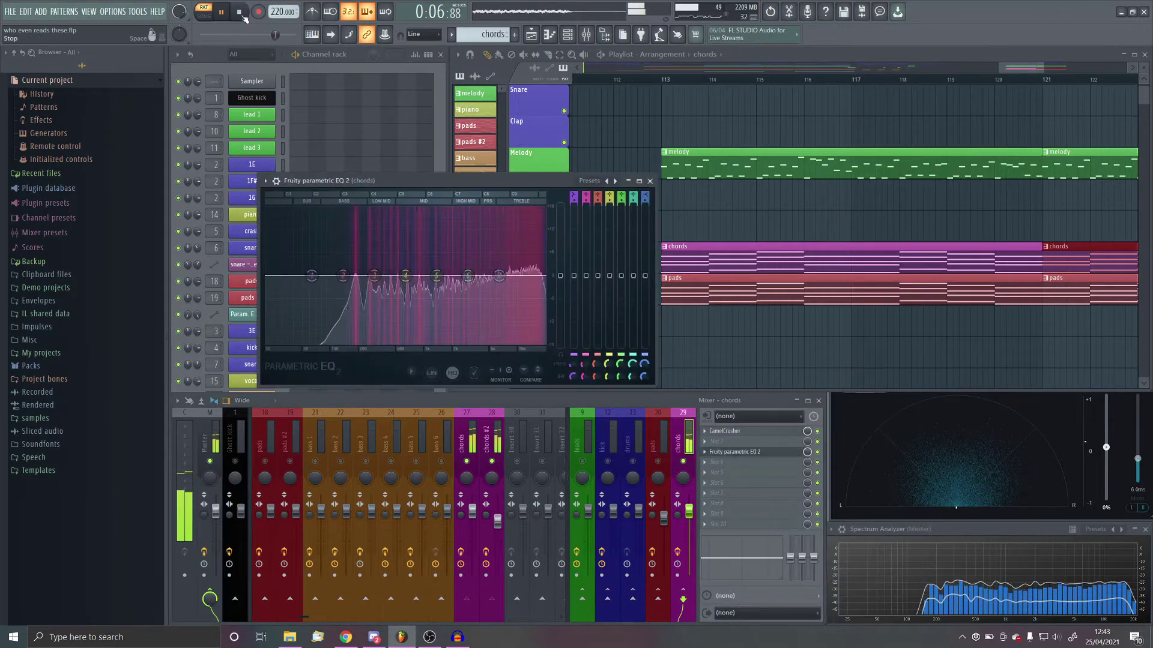
key(space)
click(575, 377)
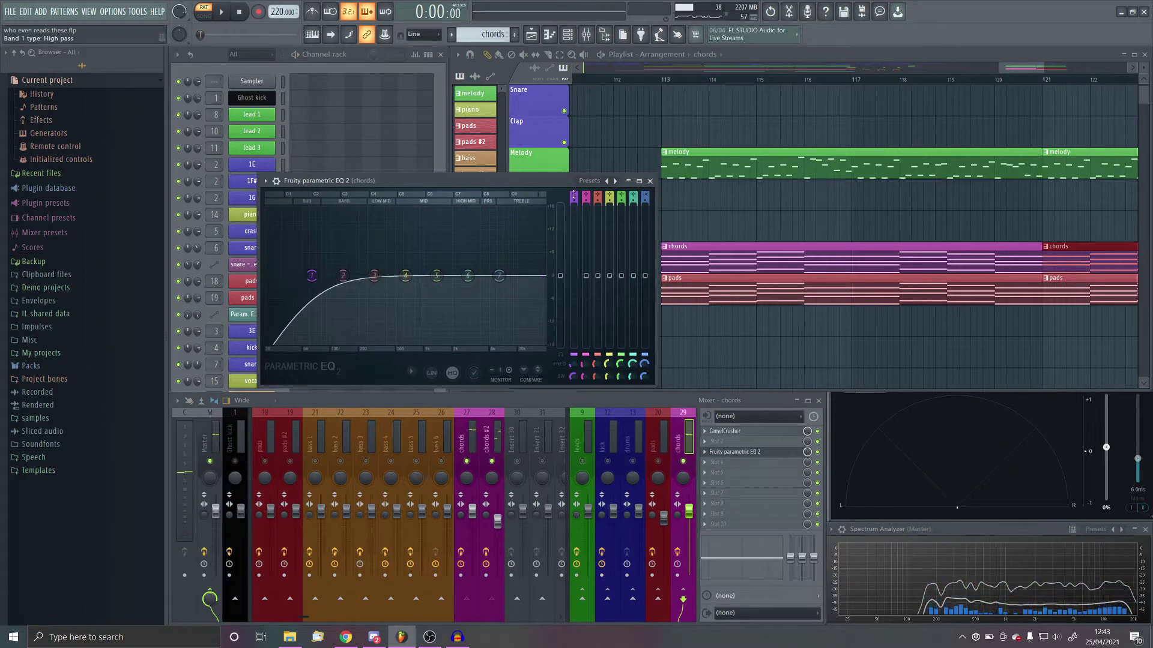
drag(312, 276, 356, 276)
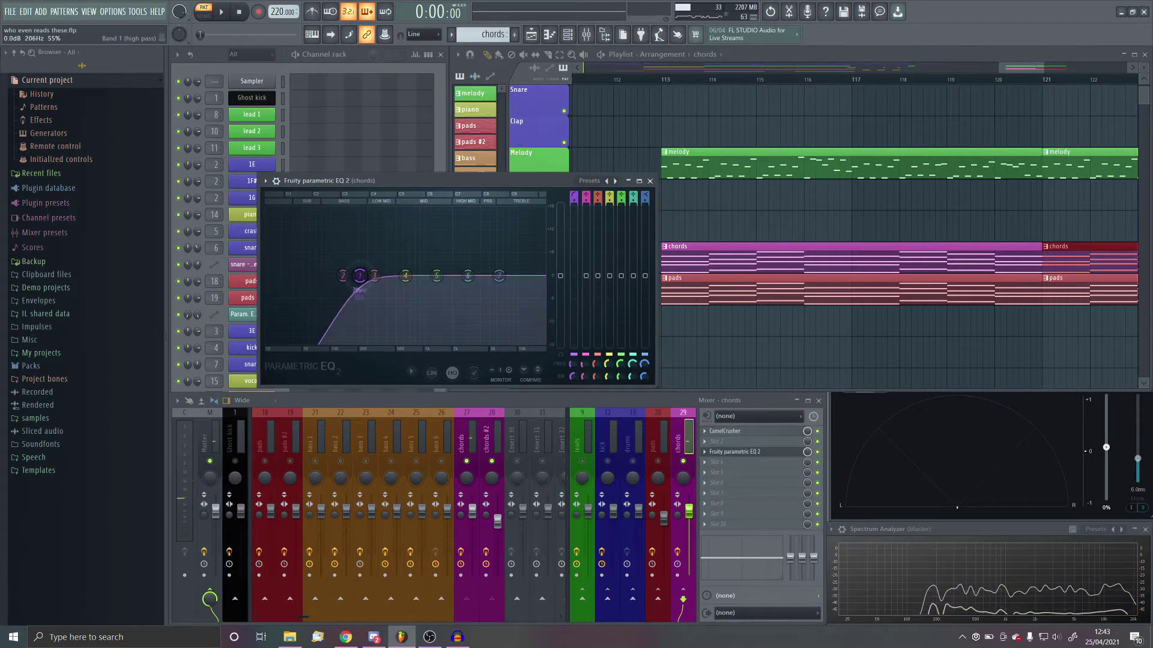
click(734, 452)
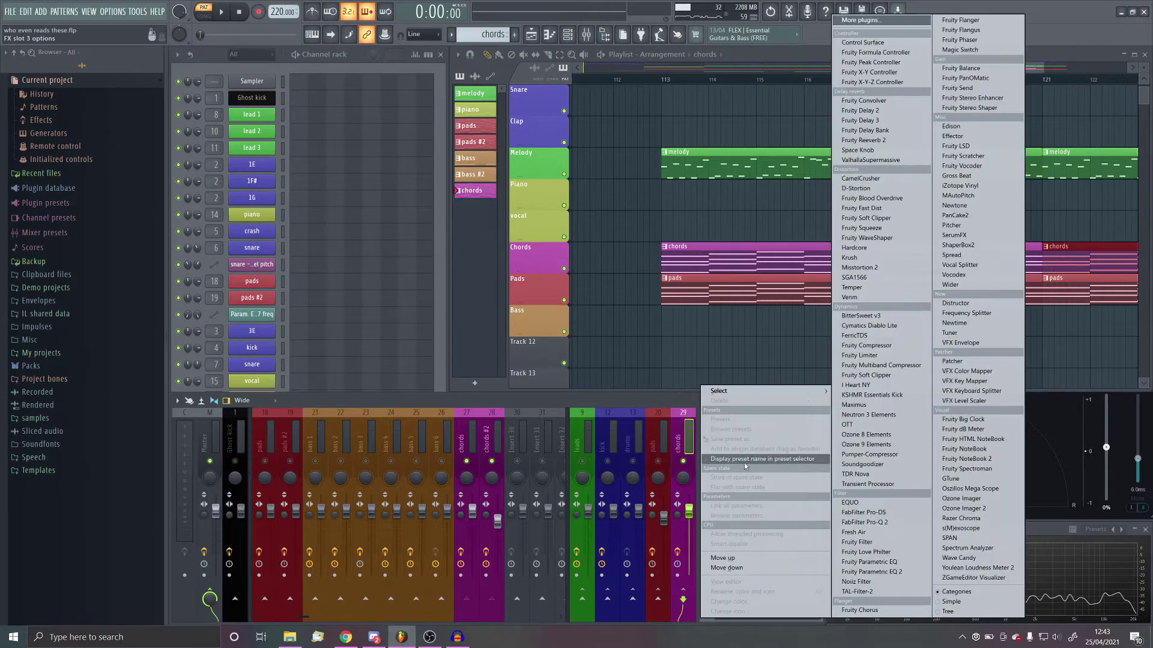
Add ValhallaSupermassive with an 11.6% mix and Fruity Reeverb 2 to the third and fourth effect slots of the chords bus
click(744, 463)
click(870, 159)
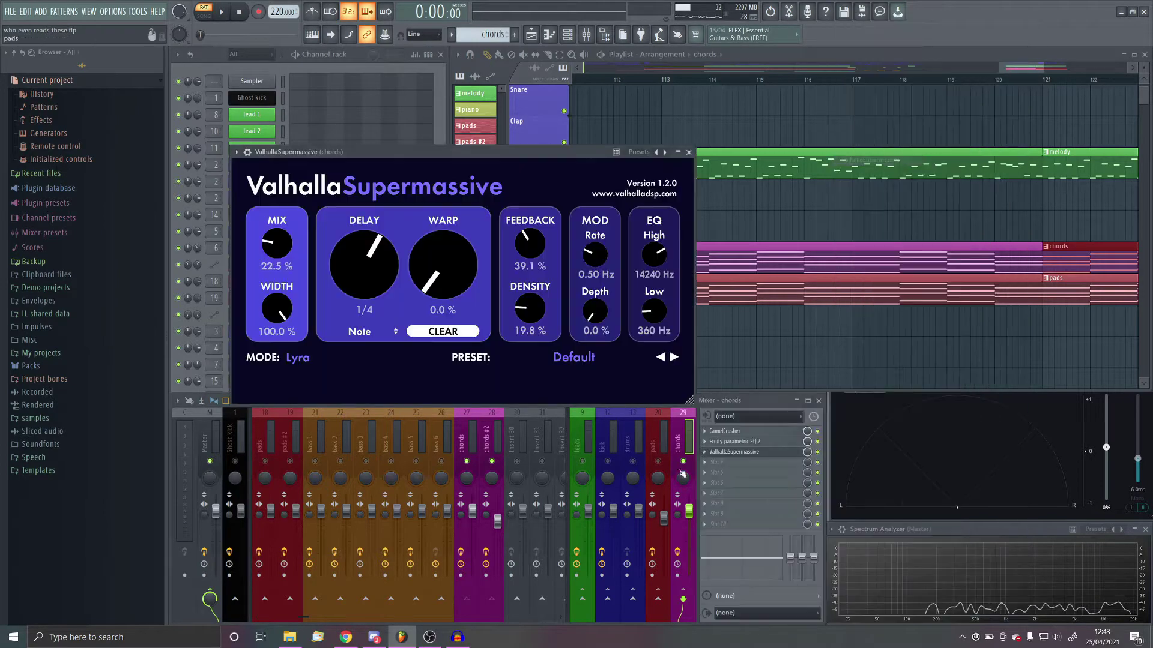
click(916, 270)
drag(278, 245, 281, 270)
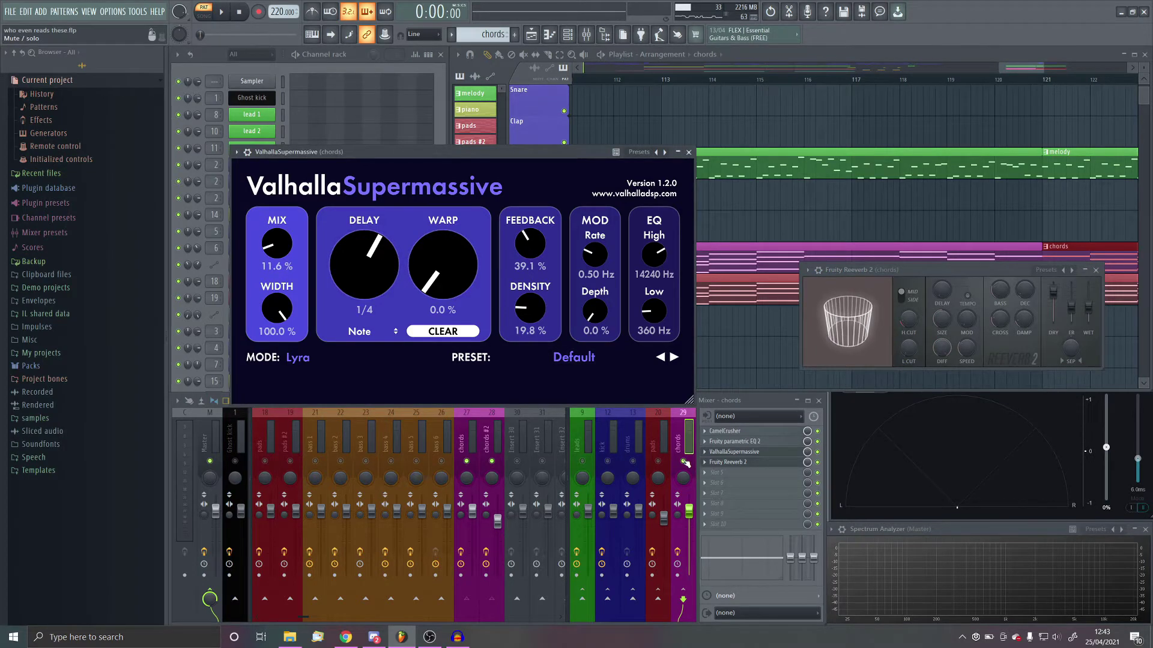
During playback, set the chords bus ValhallaSupermassive to 13.8% mix and 45.5% feedback, and nudge up the Fruity Reeverb 2 wet level
click(591, 444)
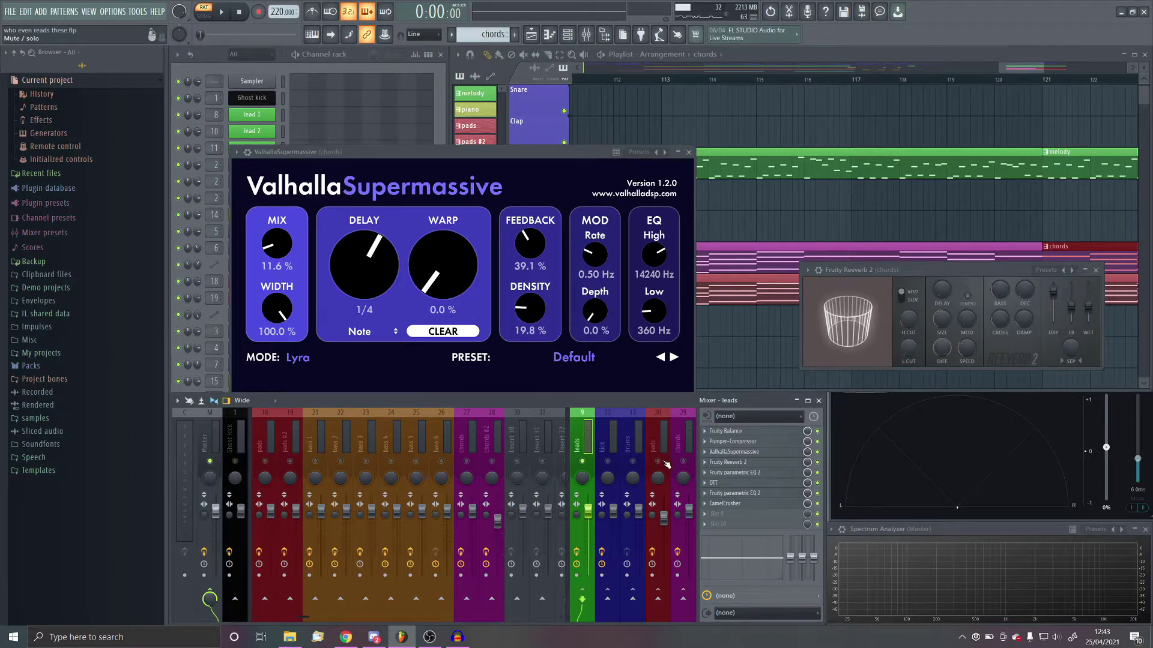
click(474, 483)
key(space)
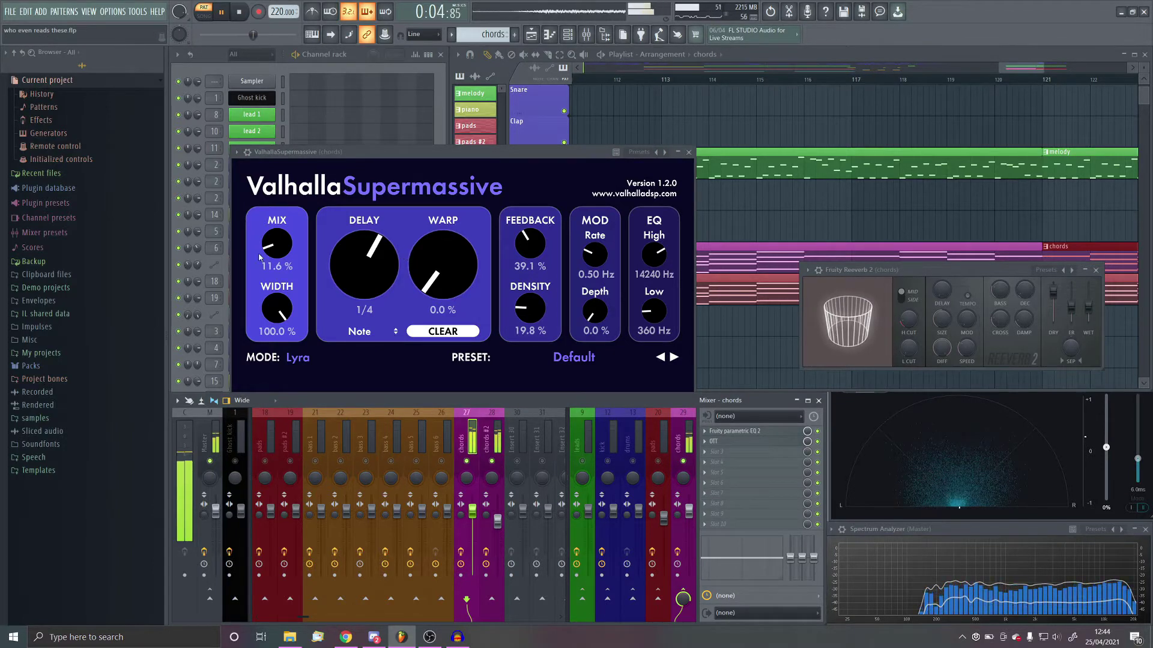
drag(262, 254, 262, 251)
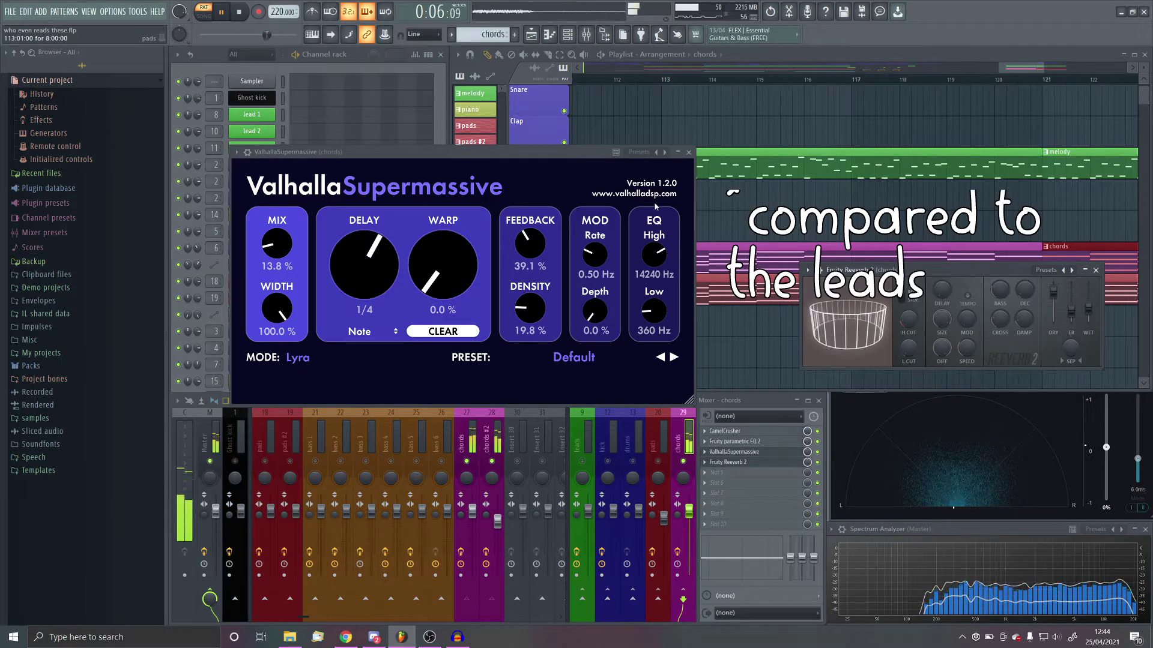
drag(529, 243, 540, 237)
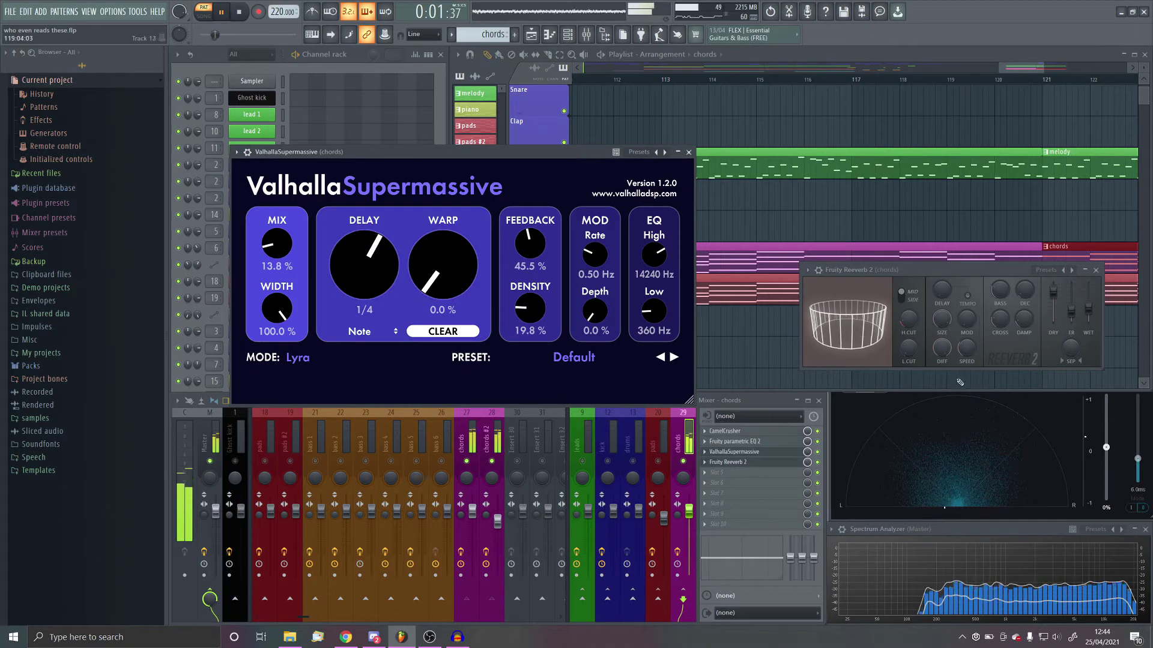
click(688, 152)
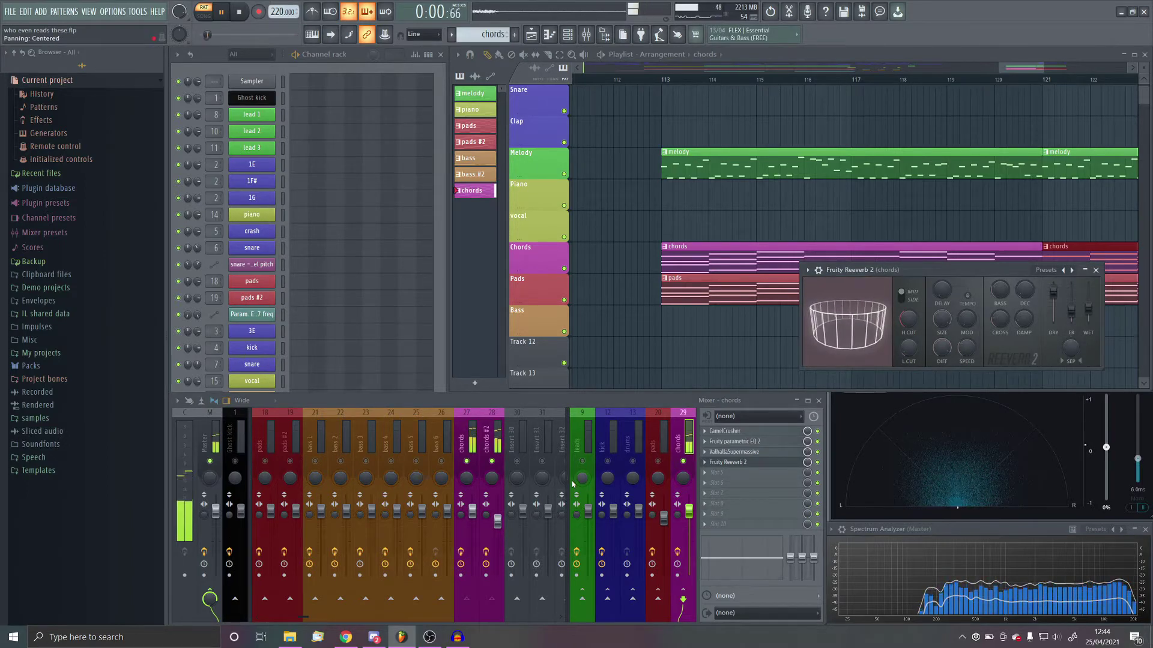
drag(1087, 308, 1088, 304)
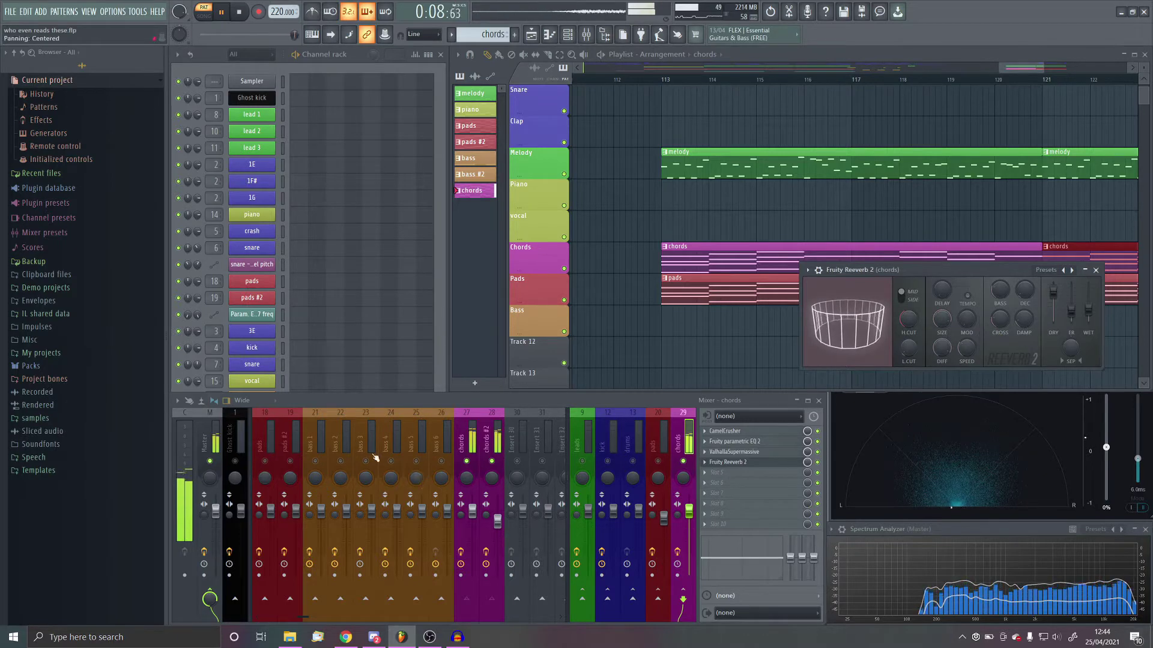
key(space)
Add OTT at 49% depth to the fifth effect slot of the chords bus, and unsolo the bus
click(745, 475)
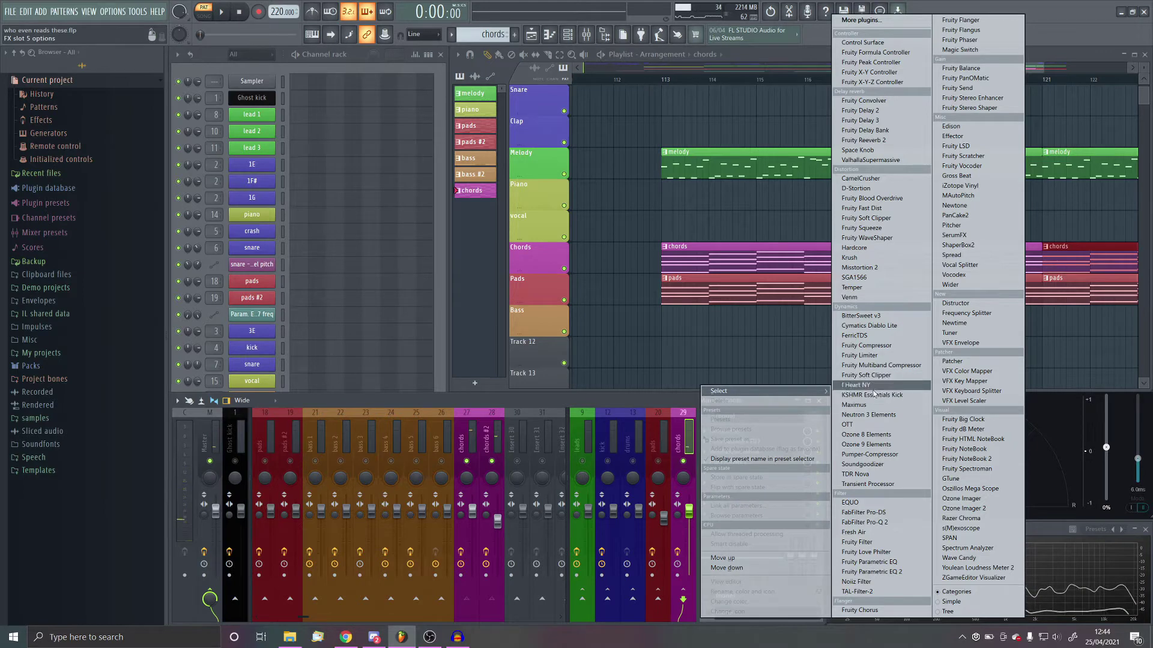
click(847, 425)
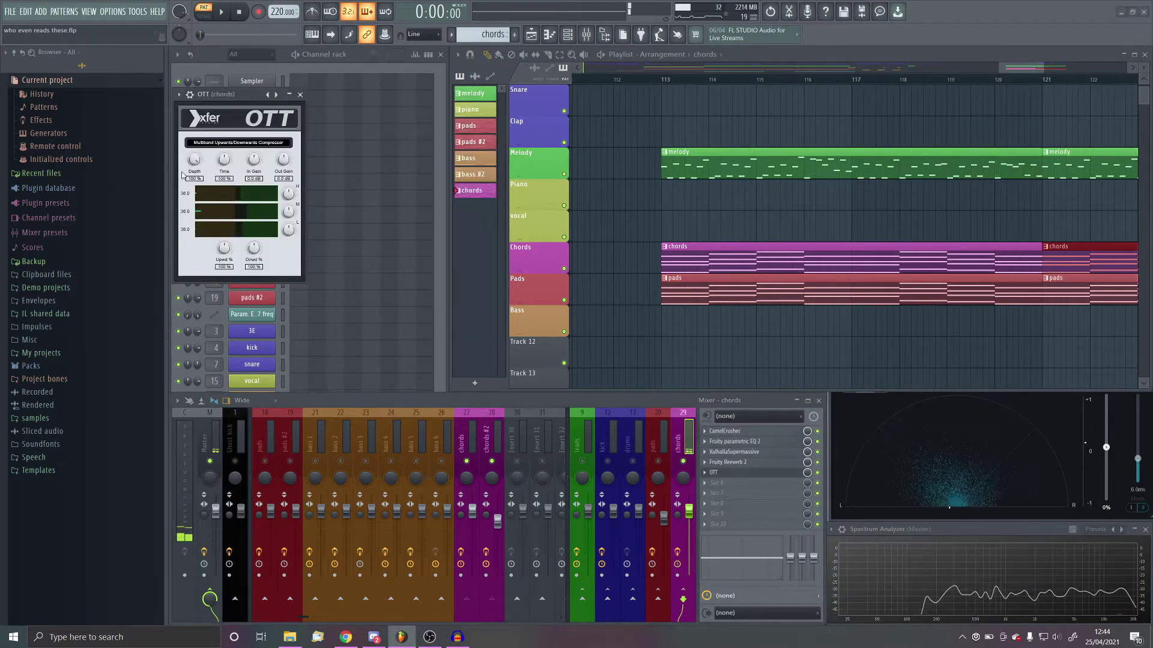
key(space)
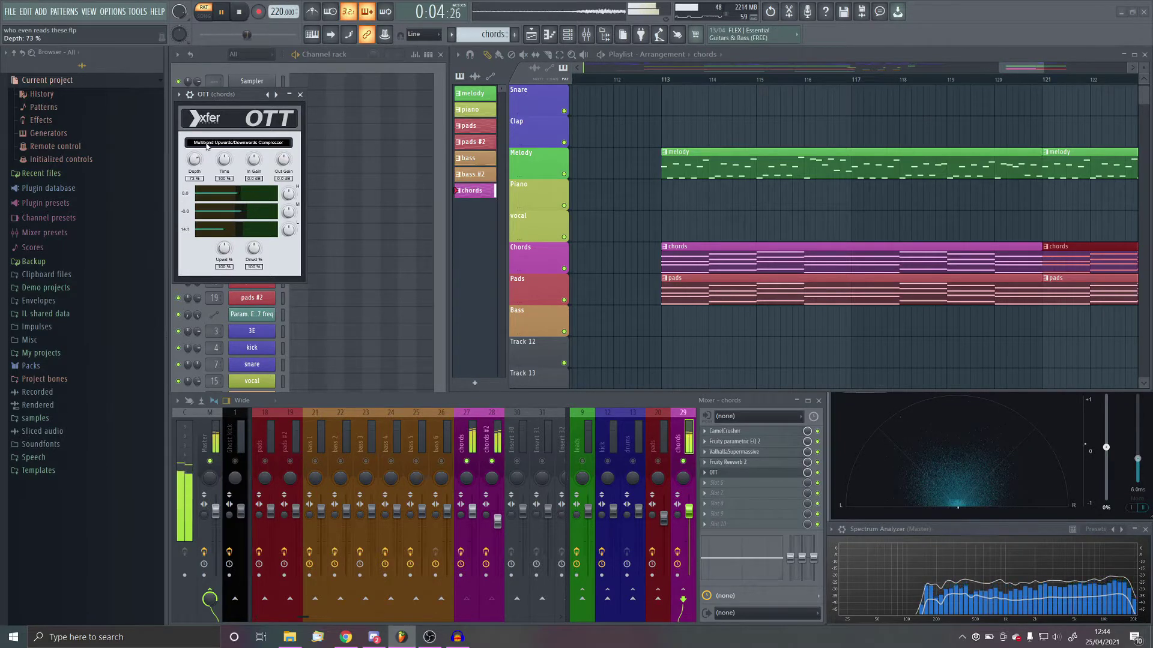
drag(206, 146, 194, 145)
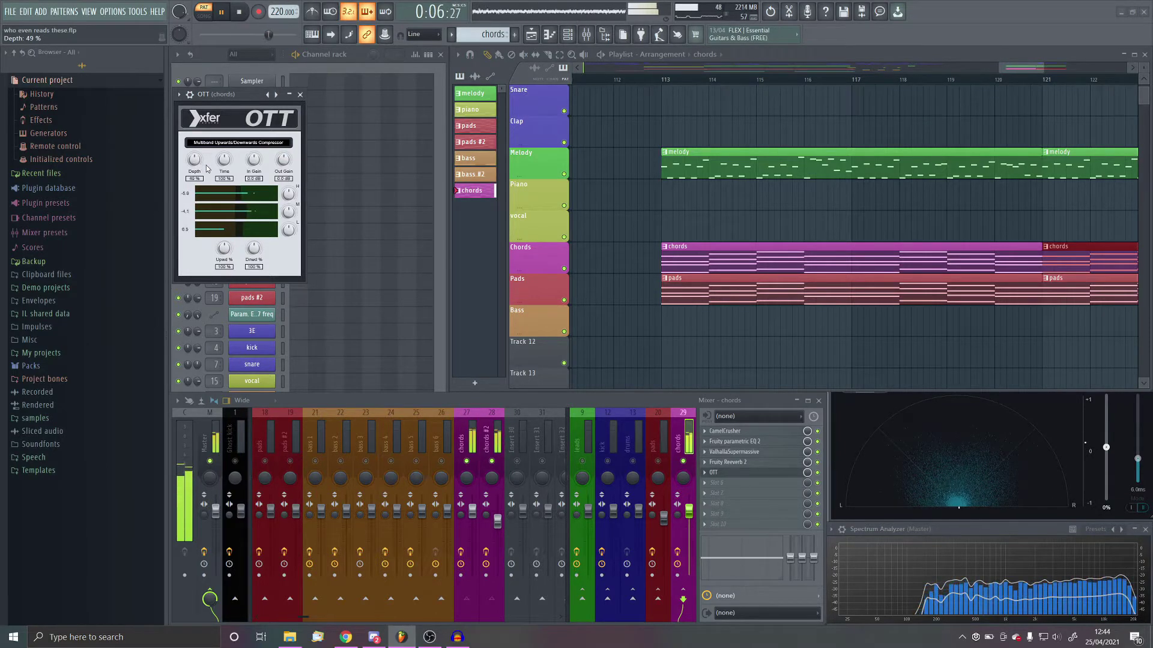
click(299, 95)
key(space)
right_click(682, 461)
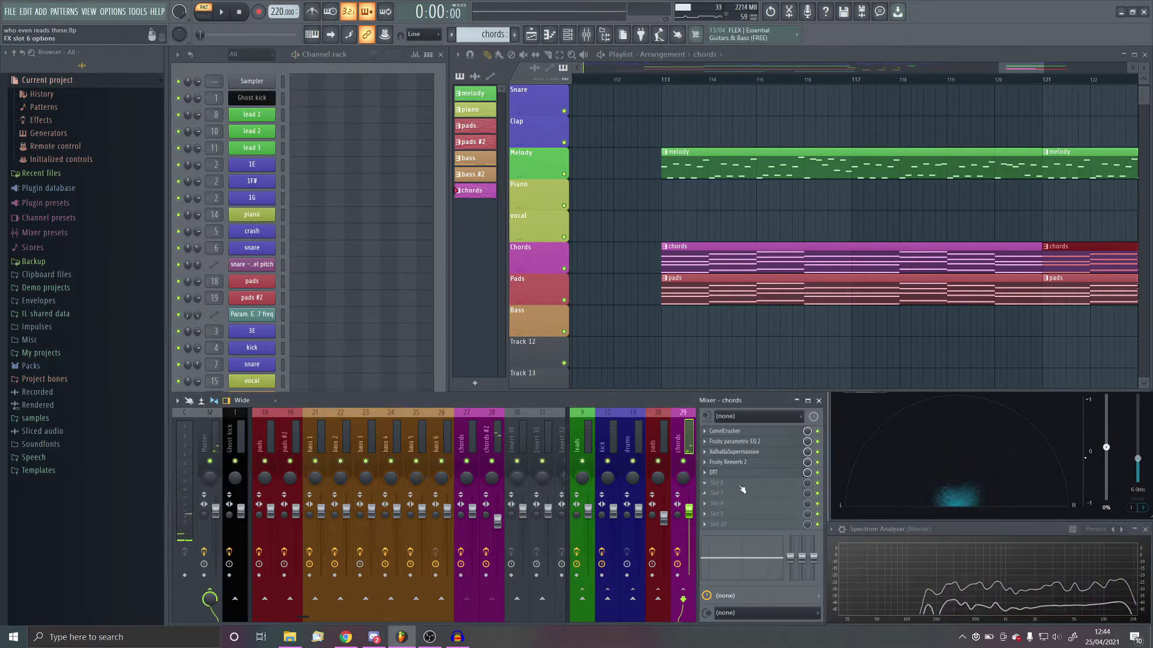
Add Fruity Parametric EQ 2 to the sixth effect slot of the chords bus and set band 1 to a high-pass near 63 Hz
click(742, 477)
click(910, 572)
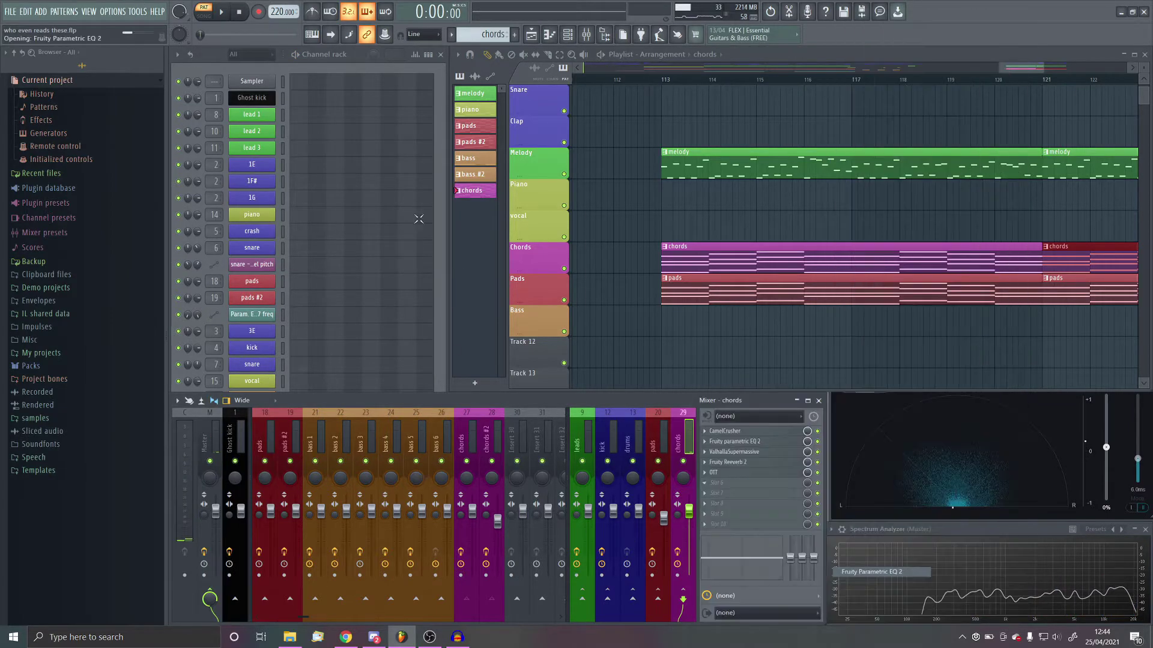
scroll(501, 120, down, 2)
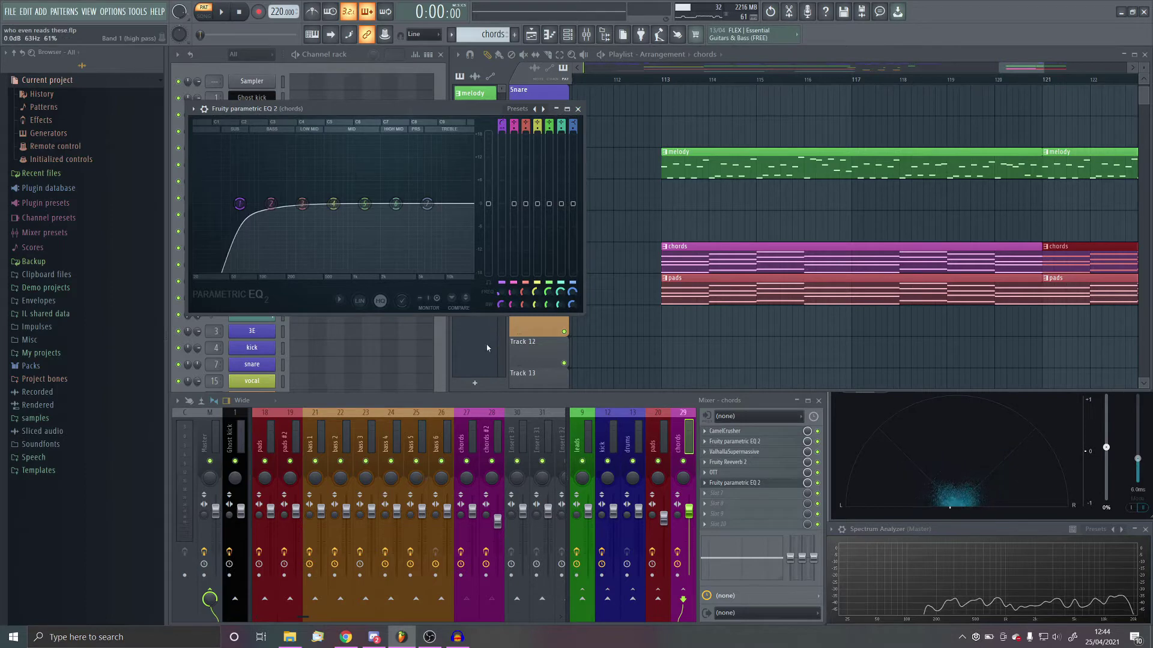
Raise the high-pass cutoff of band 1 in the chords bus's last EQ and check it during playback
scroll(499, 306, down, 3)
mouse_move(239, 204)
mouse_down()
mouse_move(272, 204)
mouse_move(260, 204)
mouse_up()
click(231, 12)
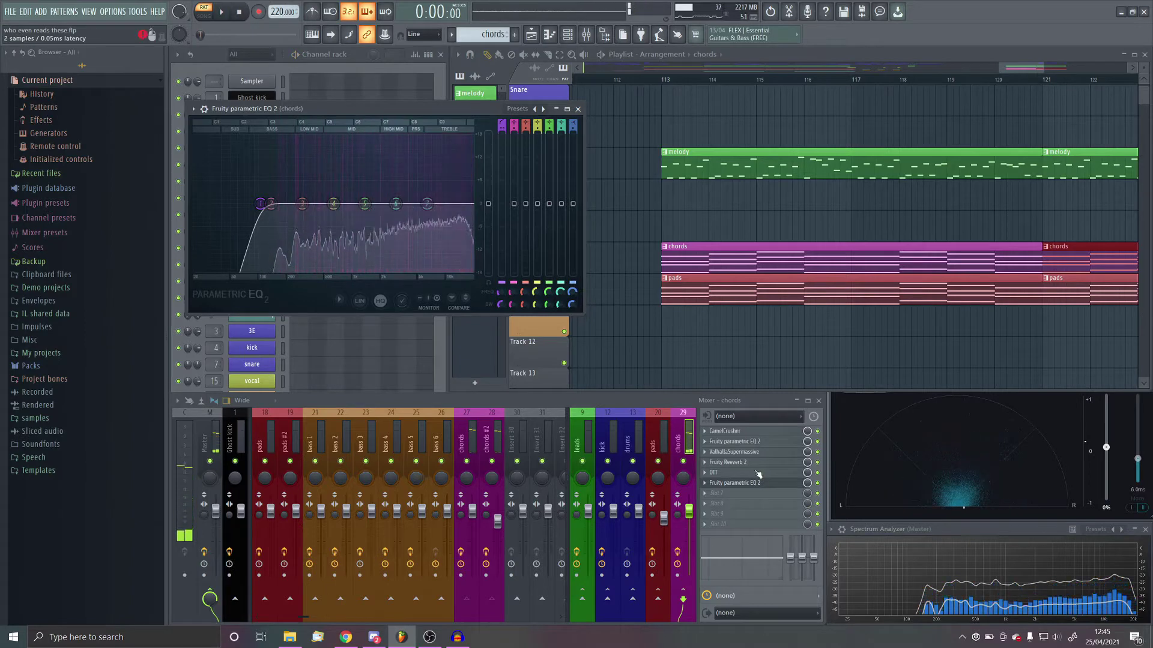
click(734, 483)
click(738, 493)
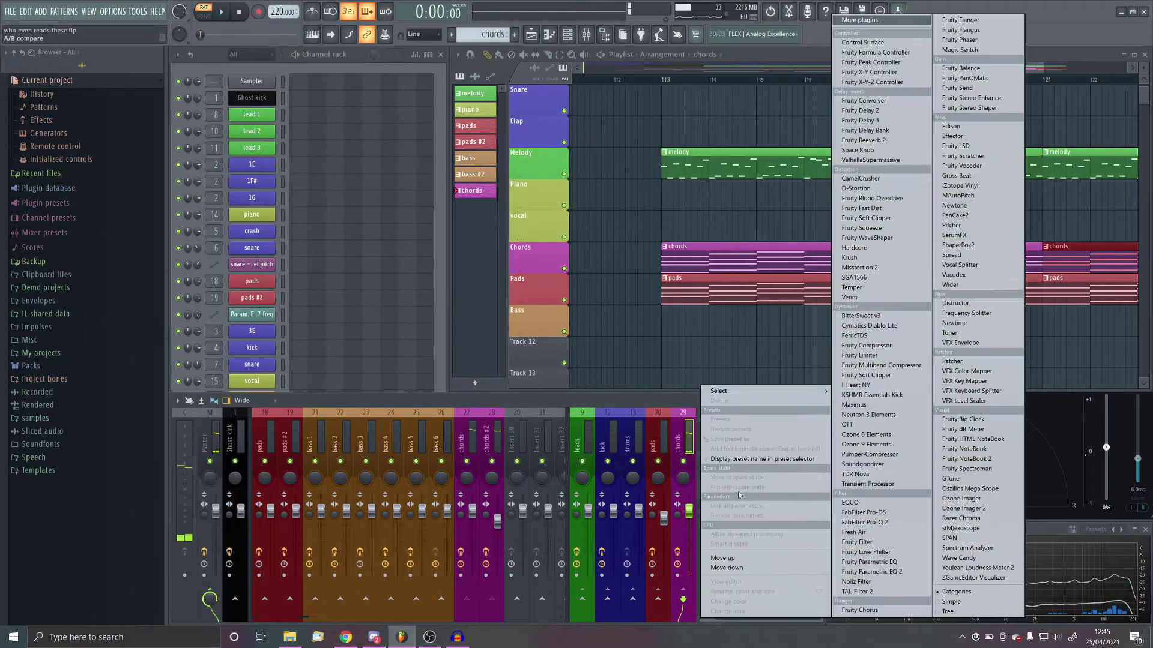
click(902, 181)
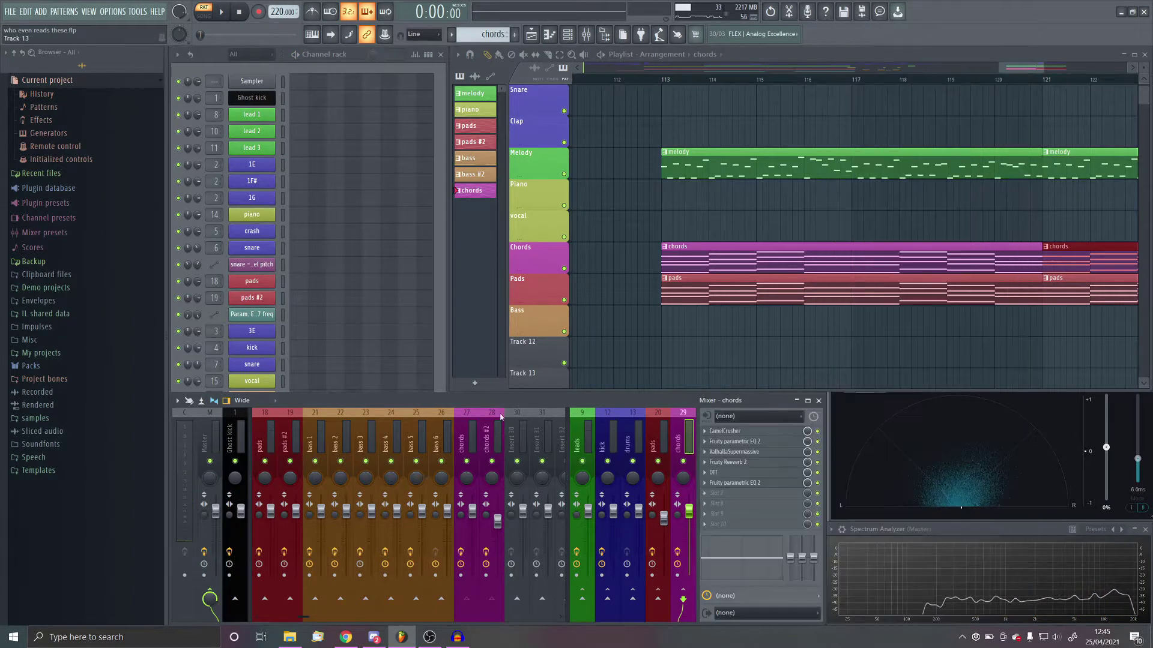
click(492, 443)
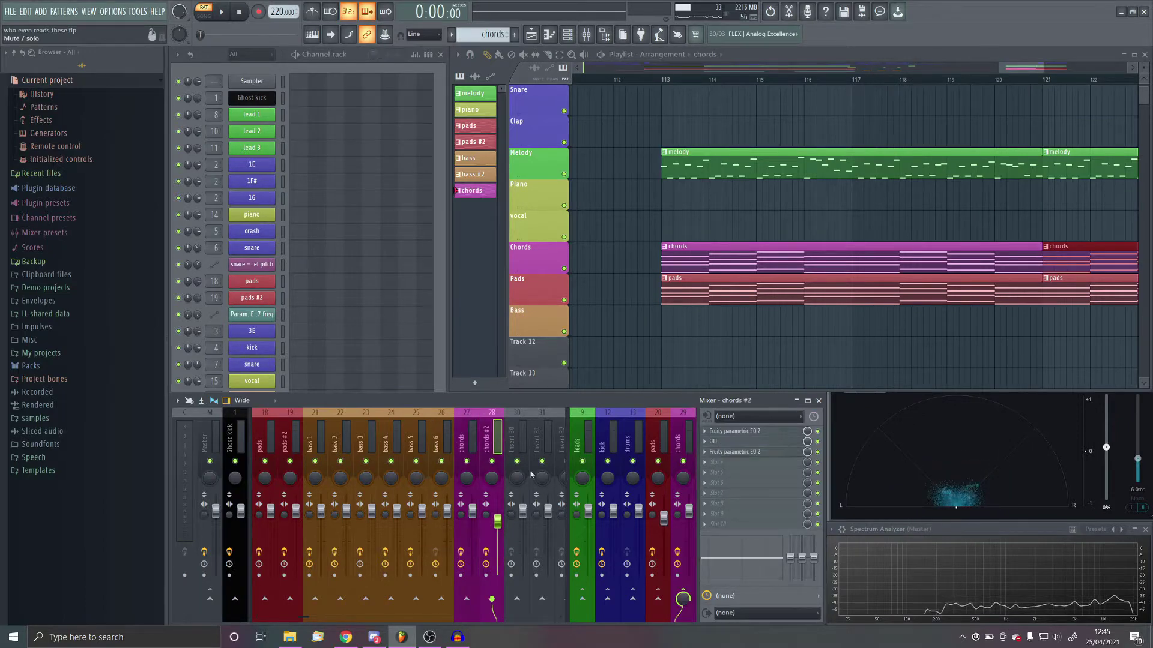
click(694, 444)
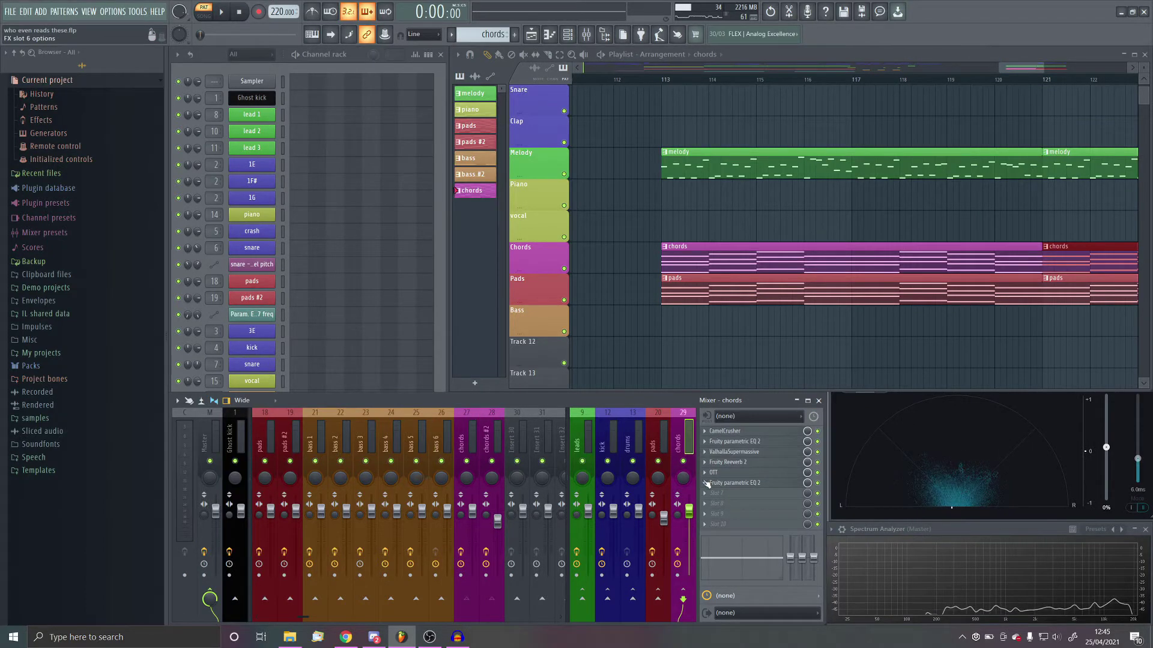
Add CamelCrusher to the seventh effect slot of the chords bus and audition the chords with it
click(760, 501)
mouse_move(776, 392)
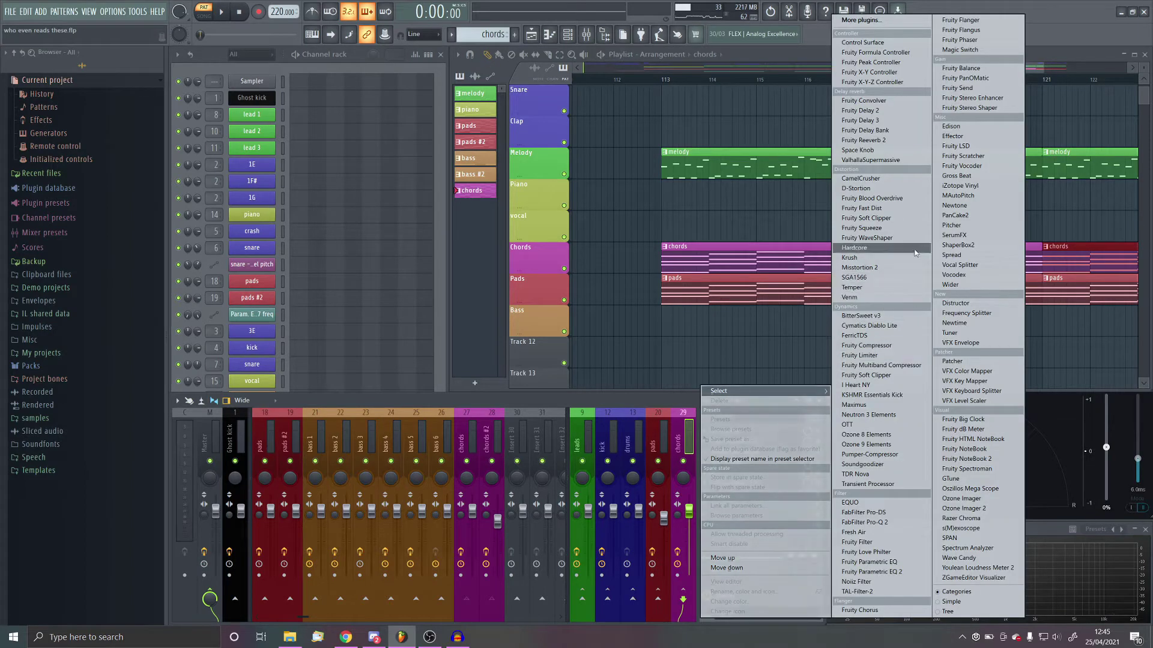
click(888, 179)
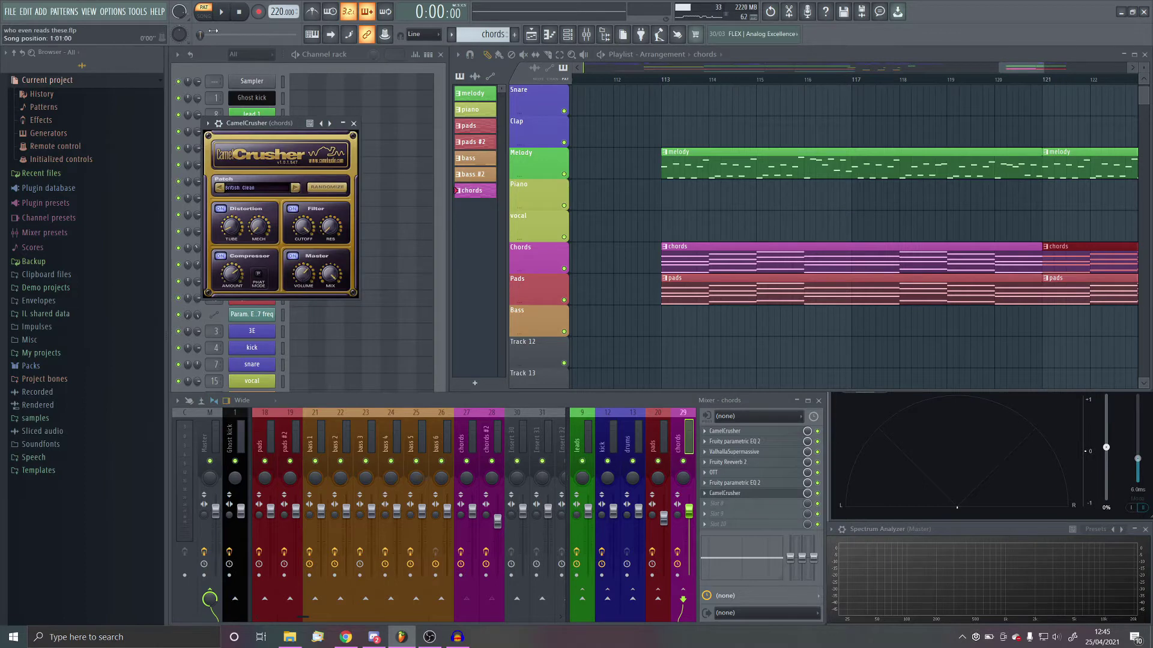
click(227, 11)
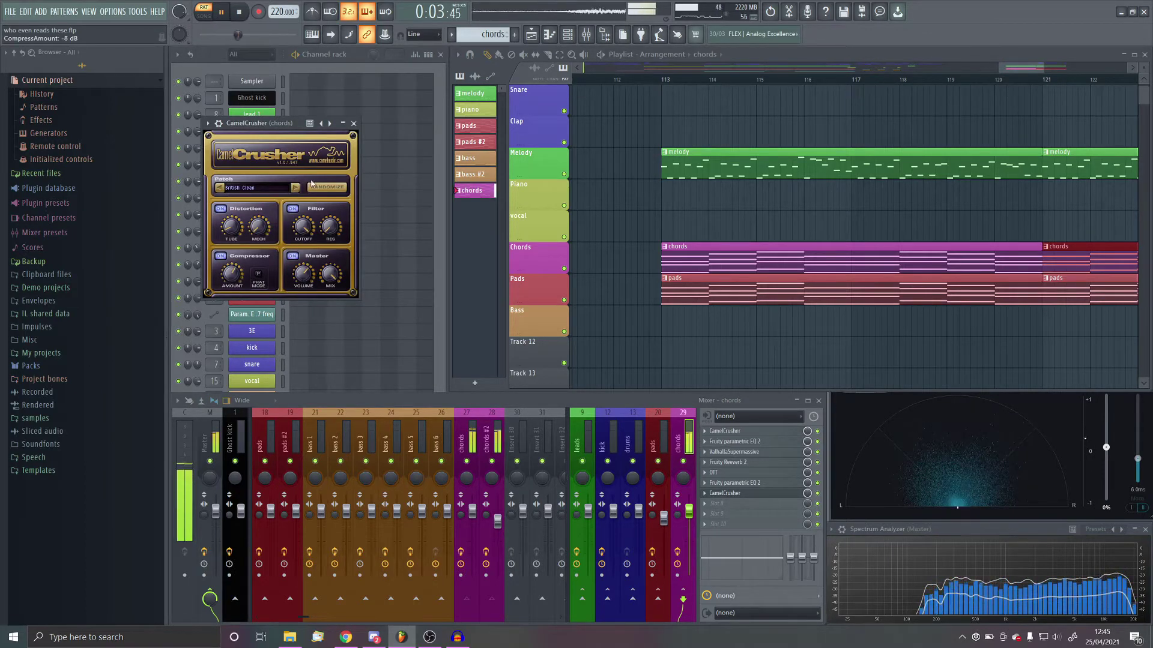
click(353, 123)
key(space)
Play the second drop from bar 113 in song mode and raise the chords bus volume to 104%
scroll(664, 280, down, 3)
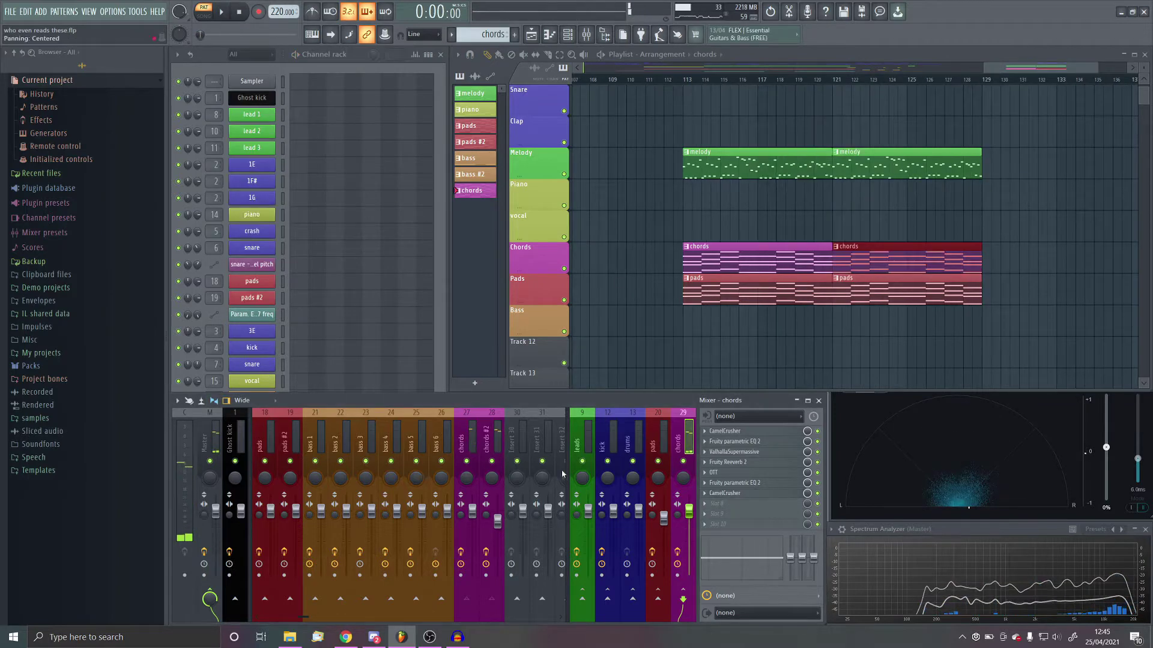
key(l)
key(space)
scroll(743, 279, up, 1)
scroll(733, 350, down, 3)
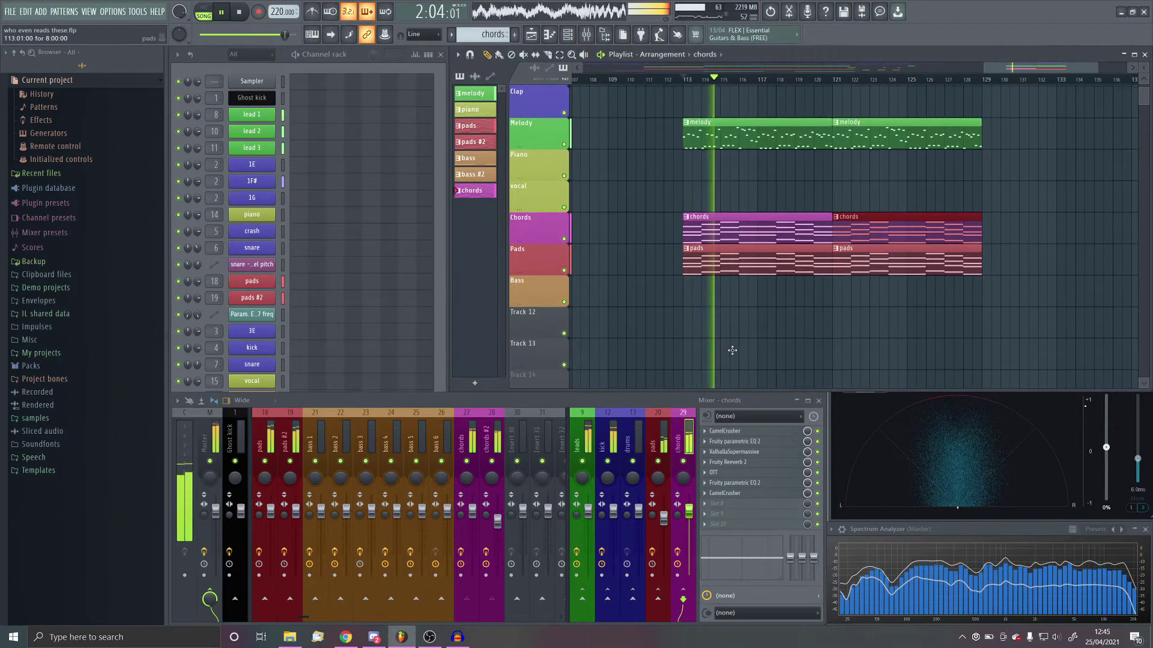
scroll(726, 350, up, 1)
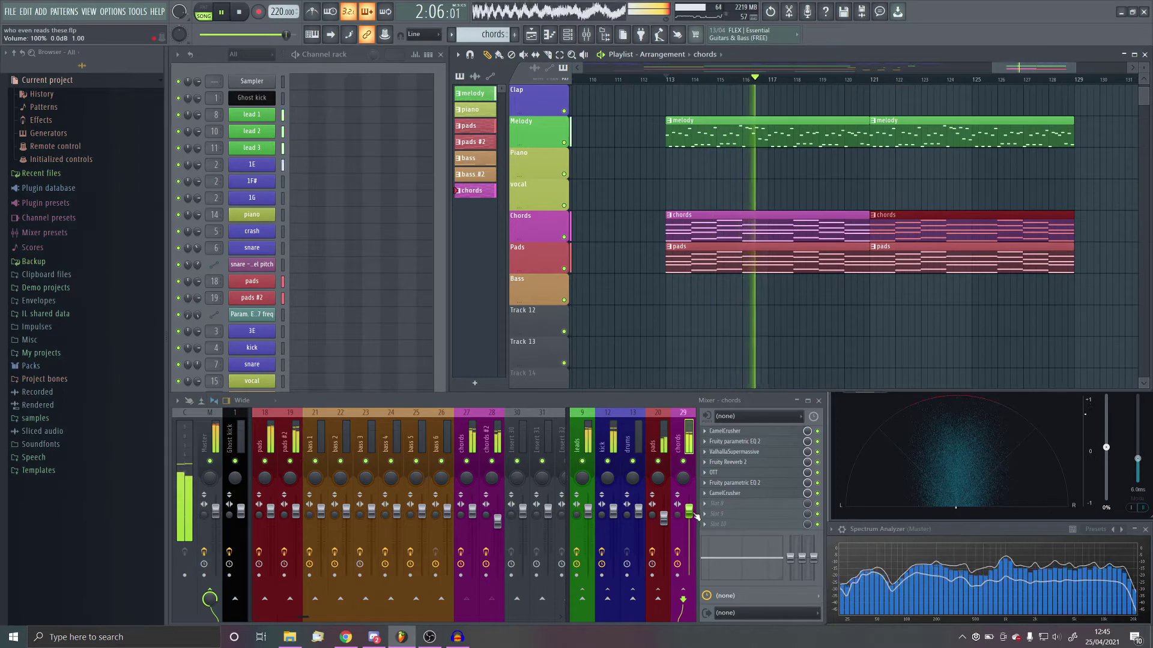
drag(689, 511, 689, 510)
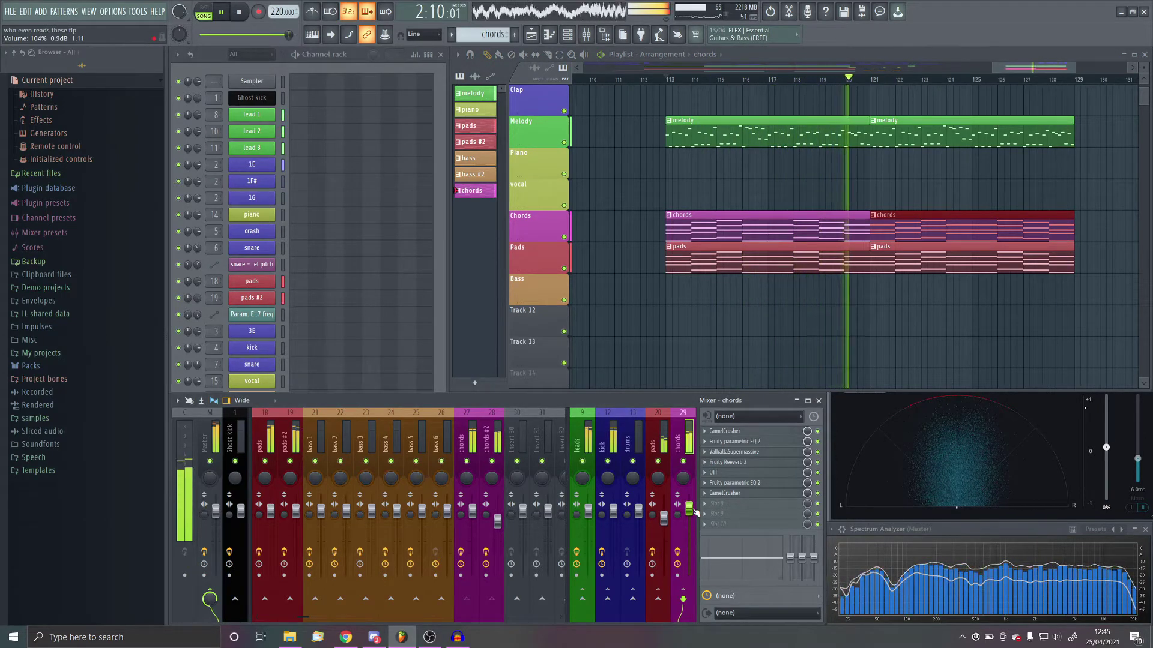
scroll(928, 309, up, 3)
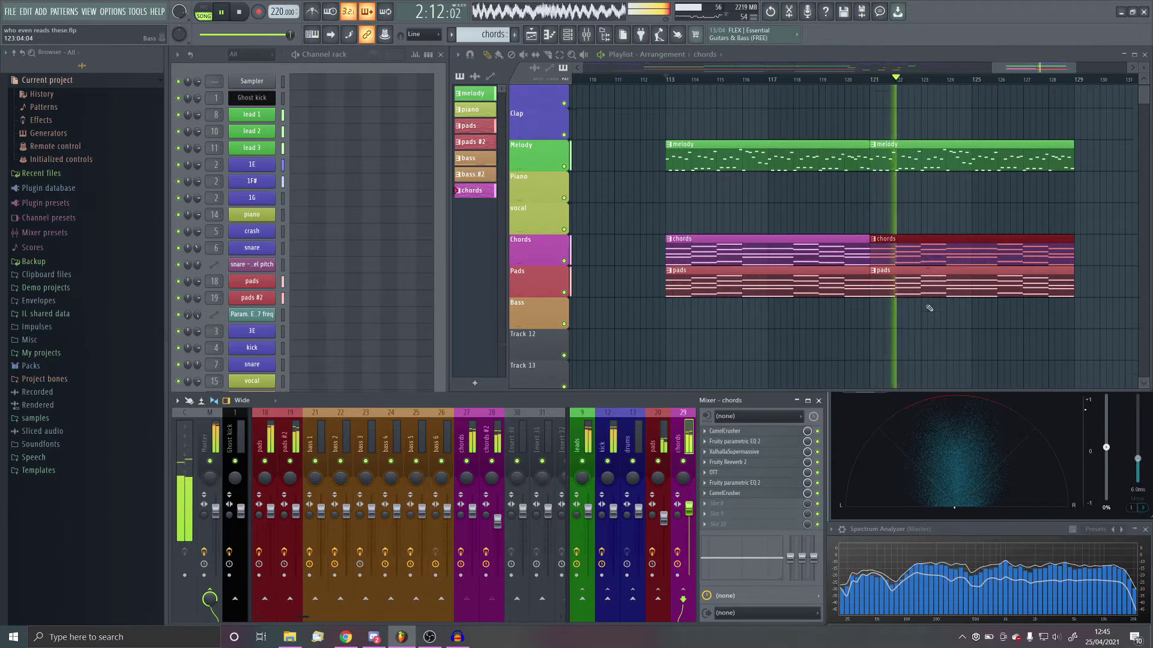
scroll(929, 309, up, 1)
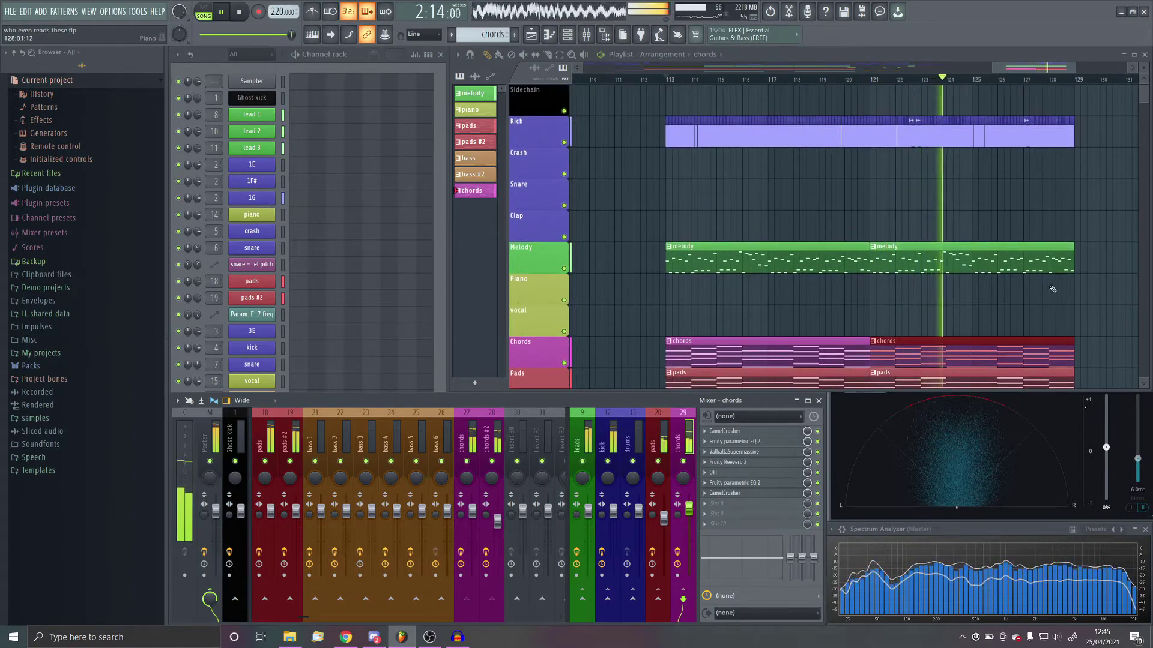
ctrl+scroll(780, 265, down, 3)
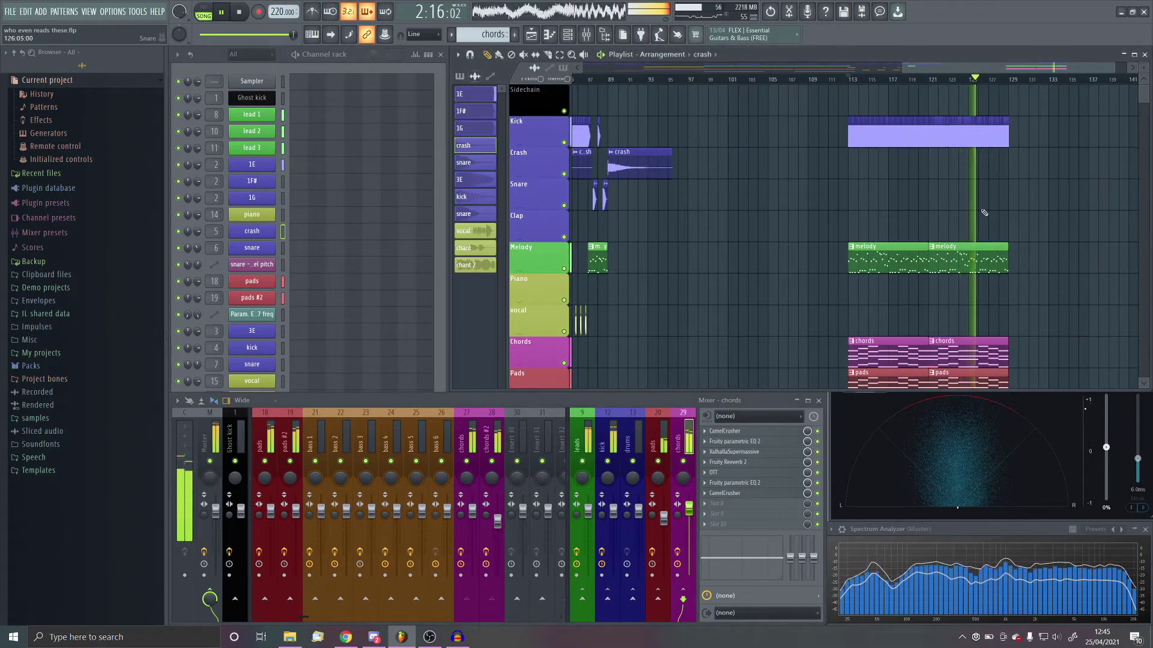
ctrl+scroll(876, 192, up, 3)
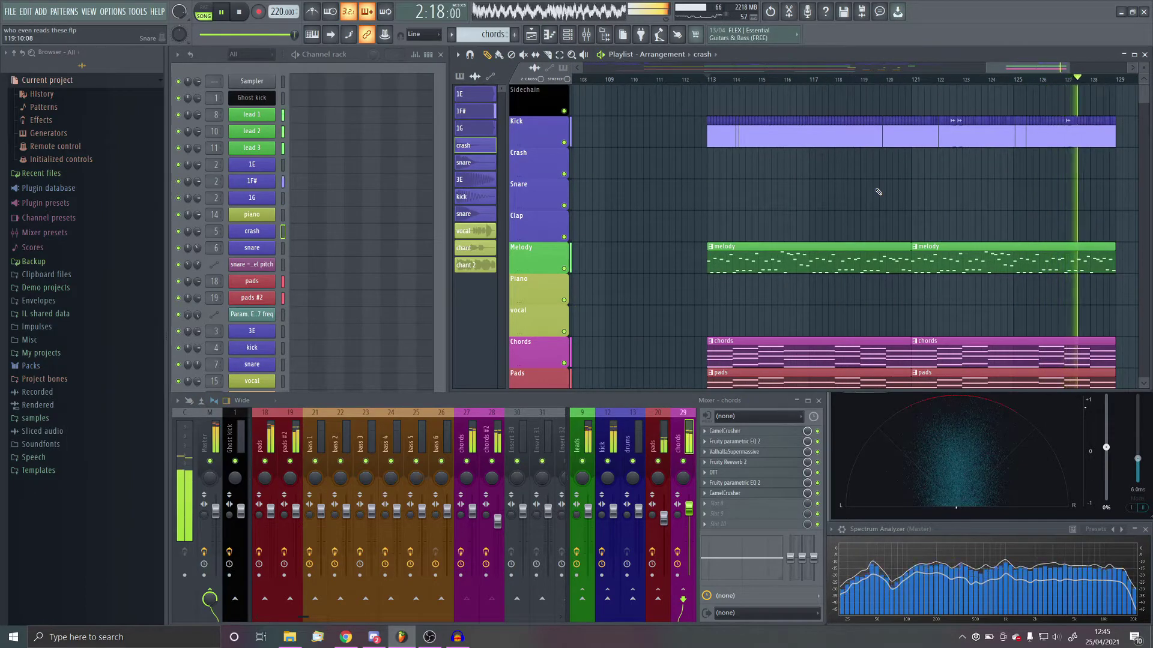
key(space)
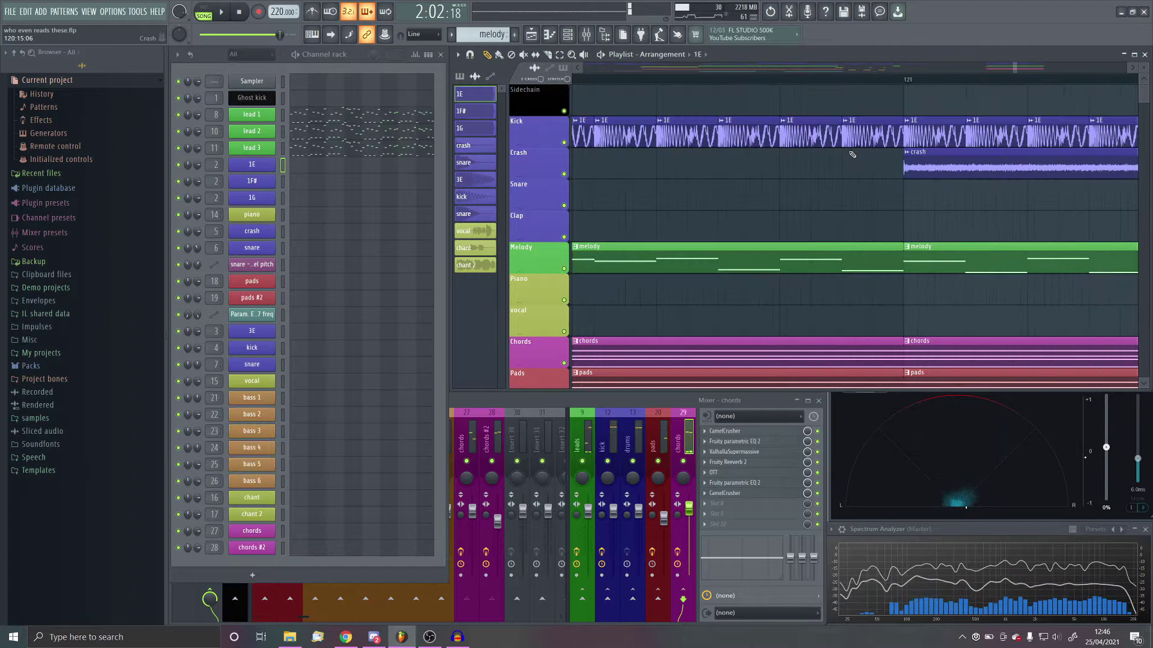
Rework the last 1E kick clips before bar 121, shortening the final two to leave gaps between them
drag(863, 126, 775, 141)
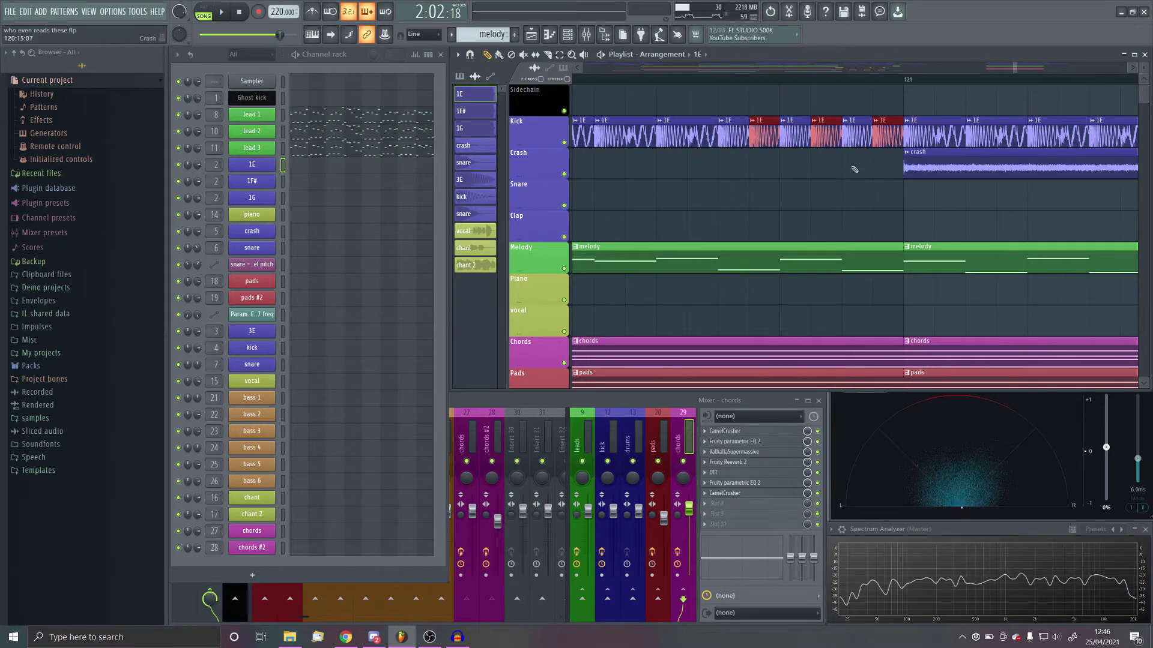
click(811, 214)
right_click(812, 215)
drag(887, 163, 868, 132)
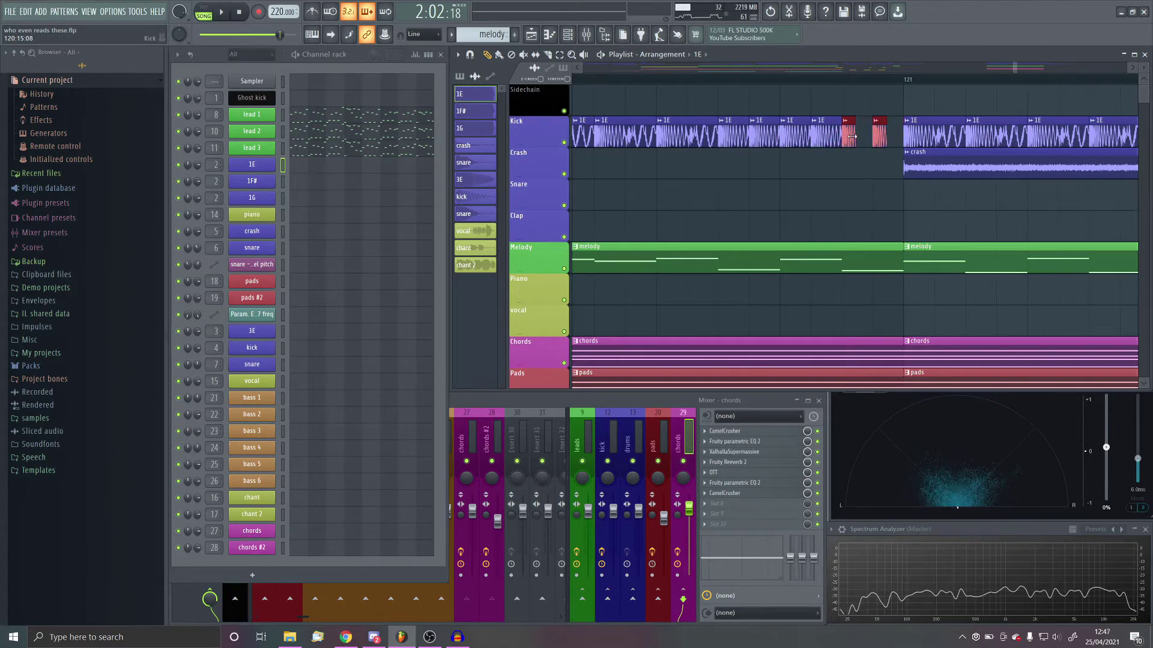
scroll(851, 136, up, 4)
scroll(825, 135, down, 4)
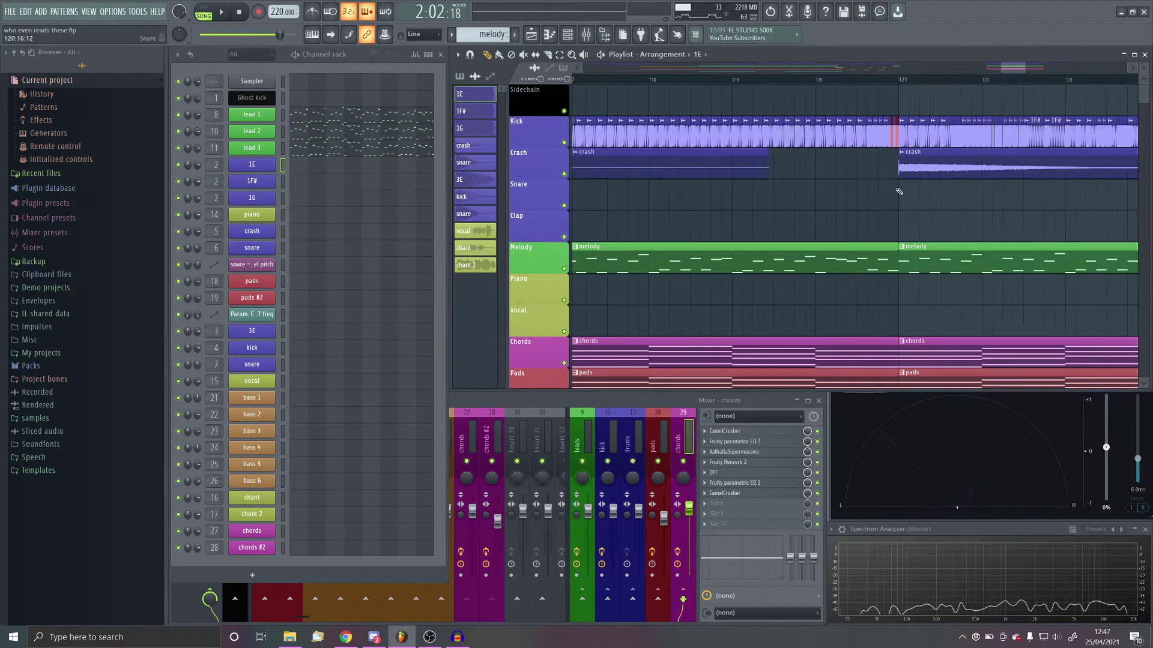
Add an extra 1E kick clip just before the fourth beat of bar 116
click(660, 83)
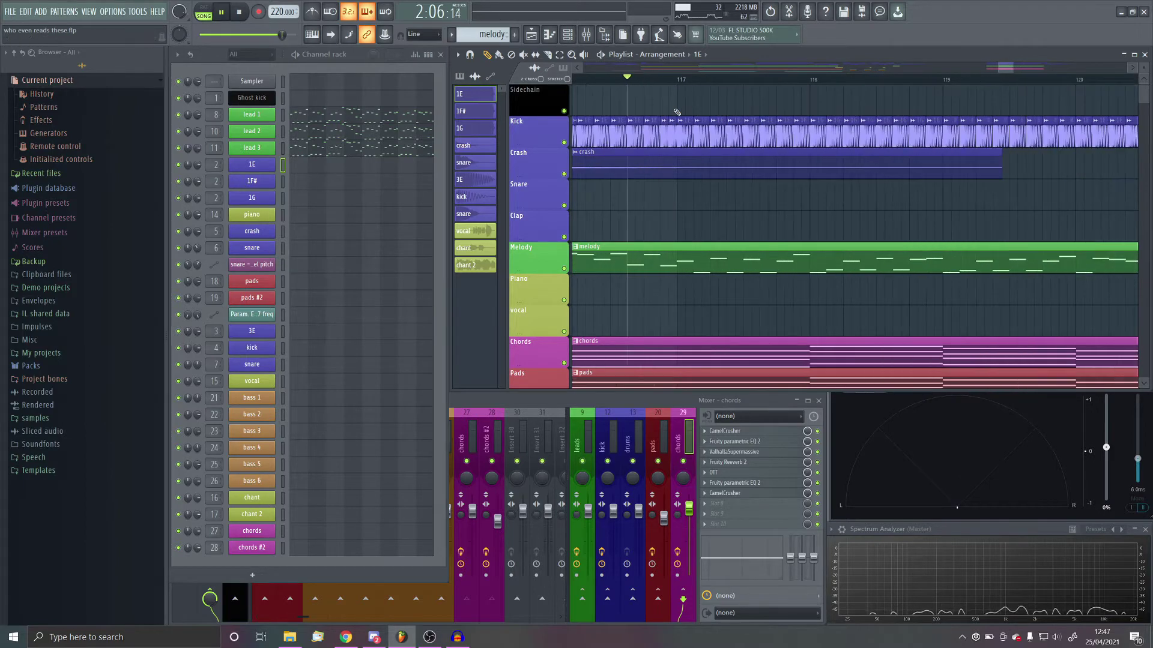
scroll(663, 140, up, 4)
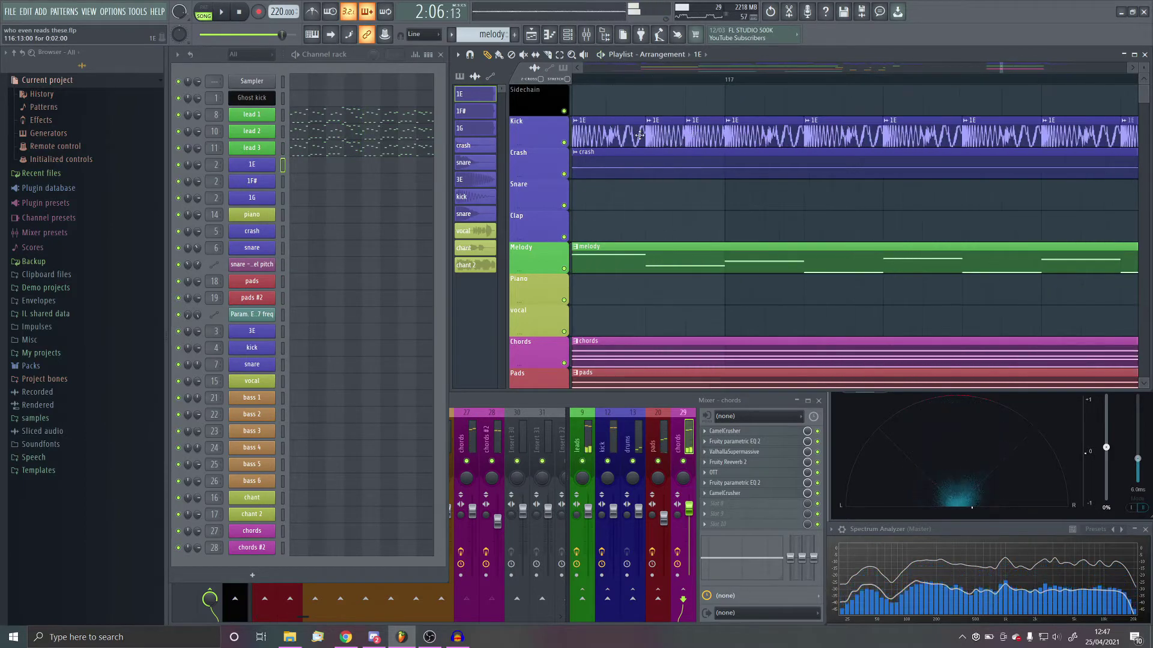
click(618, 135)
Play the second drop from bar 116 towards bar 129, checking the kick variations and crashes against the melody and chords
key(space)
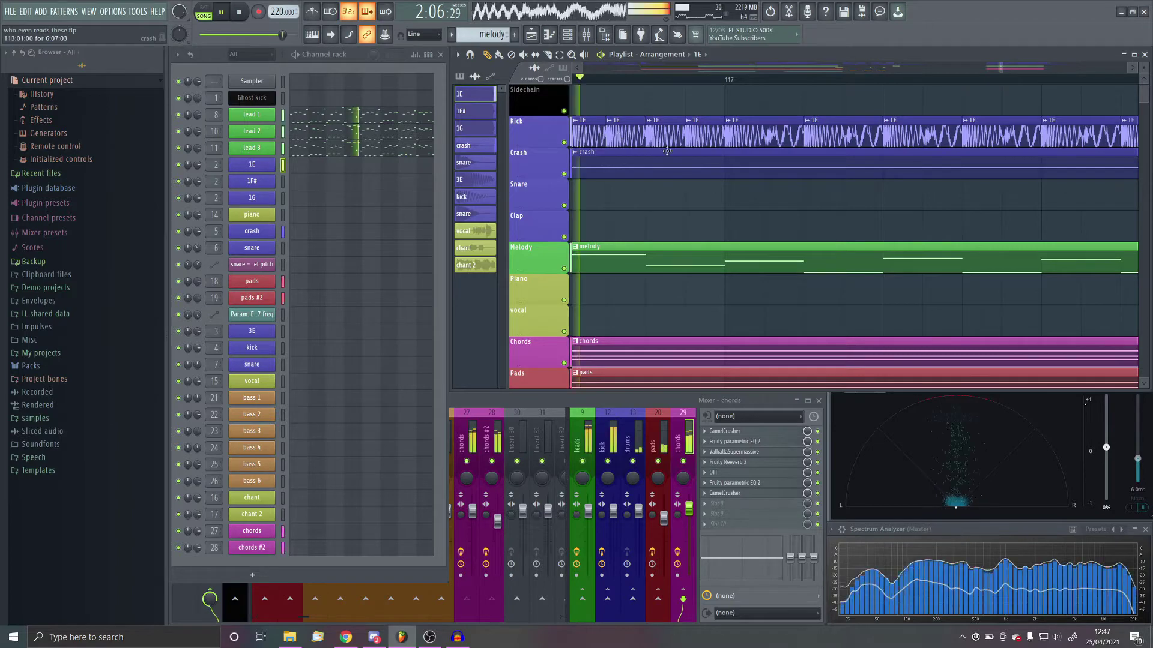
scroll(801, 187, down, 4)
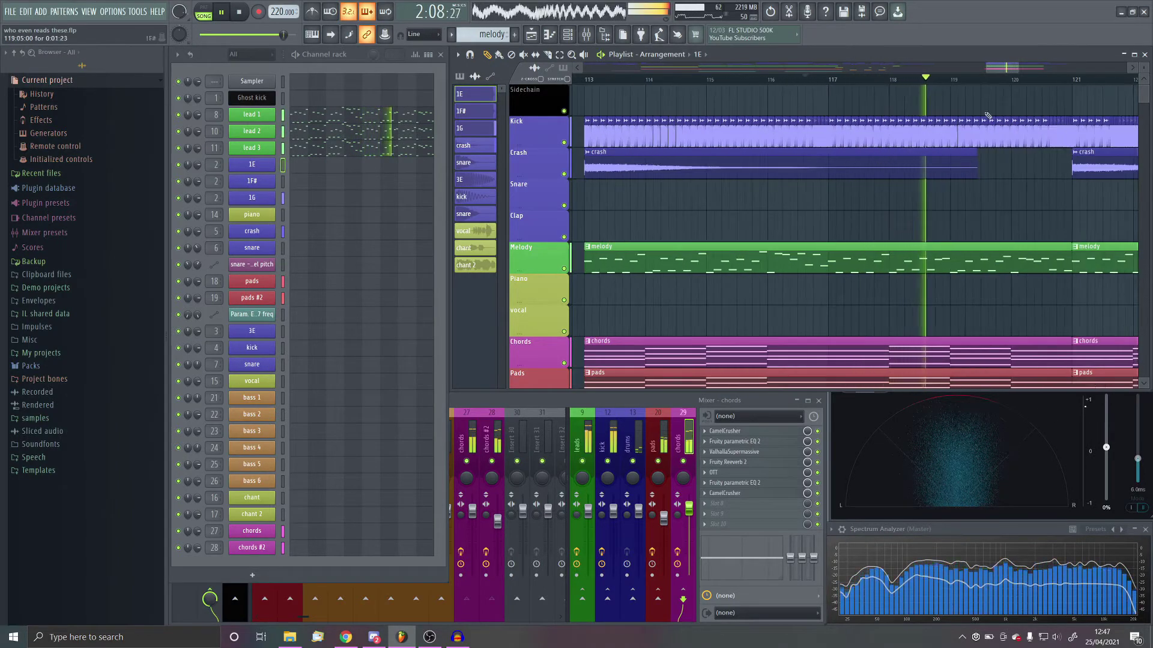
scroll(925, 156, up, 3)
scroll(841, 190, down, 2)
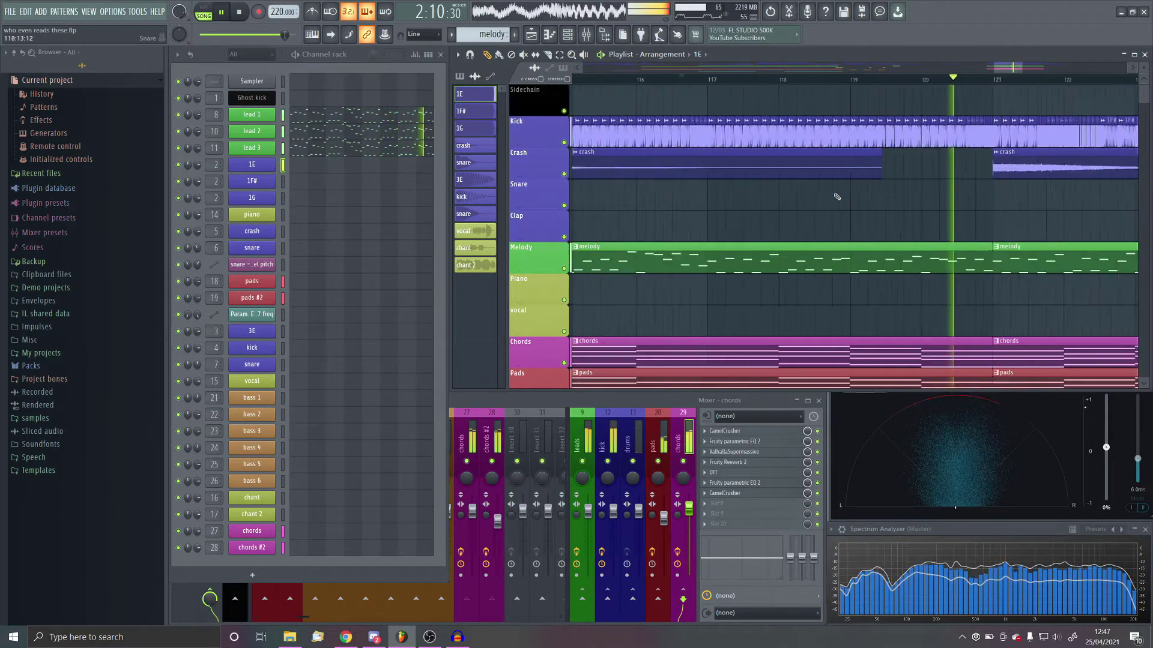
scroll(850, 189, down, 1)
scroll(852, 190, down, 2)
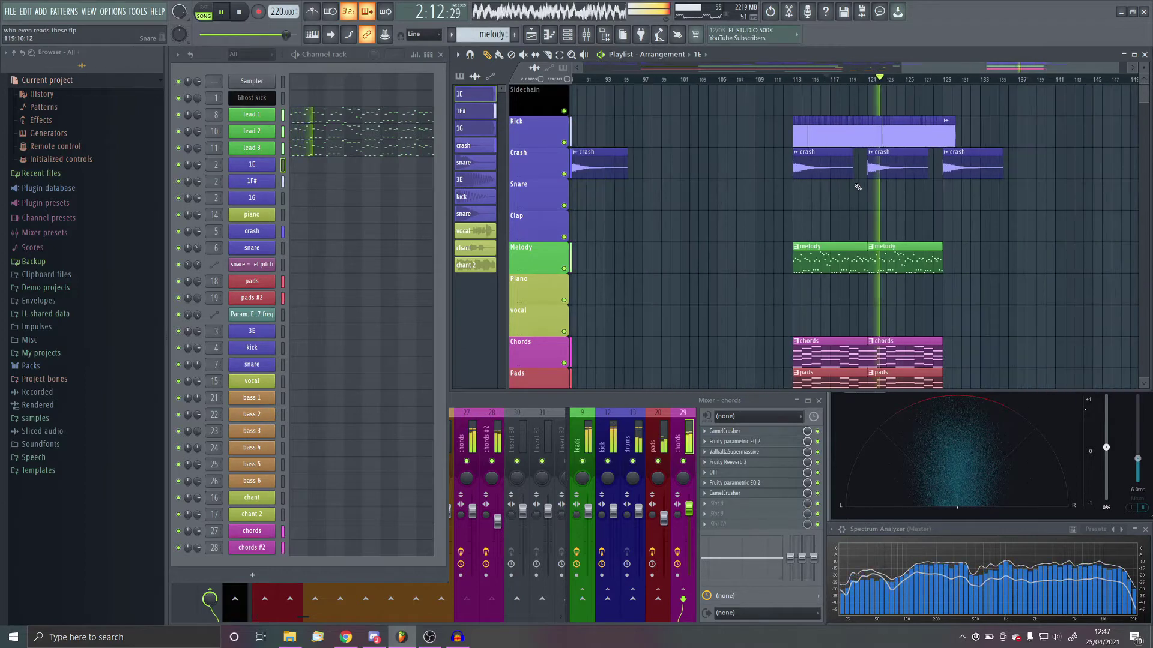
scroll(960, 209, down, 2)
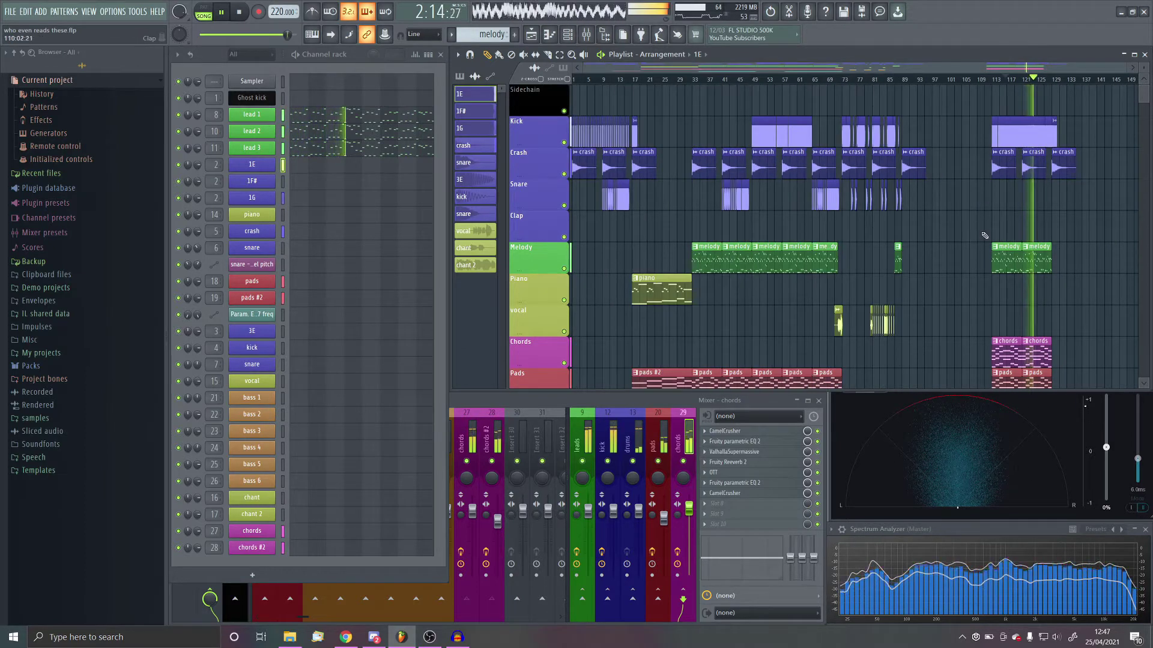
scroll(985, 236, up, 4)
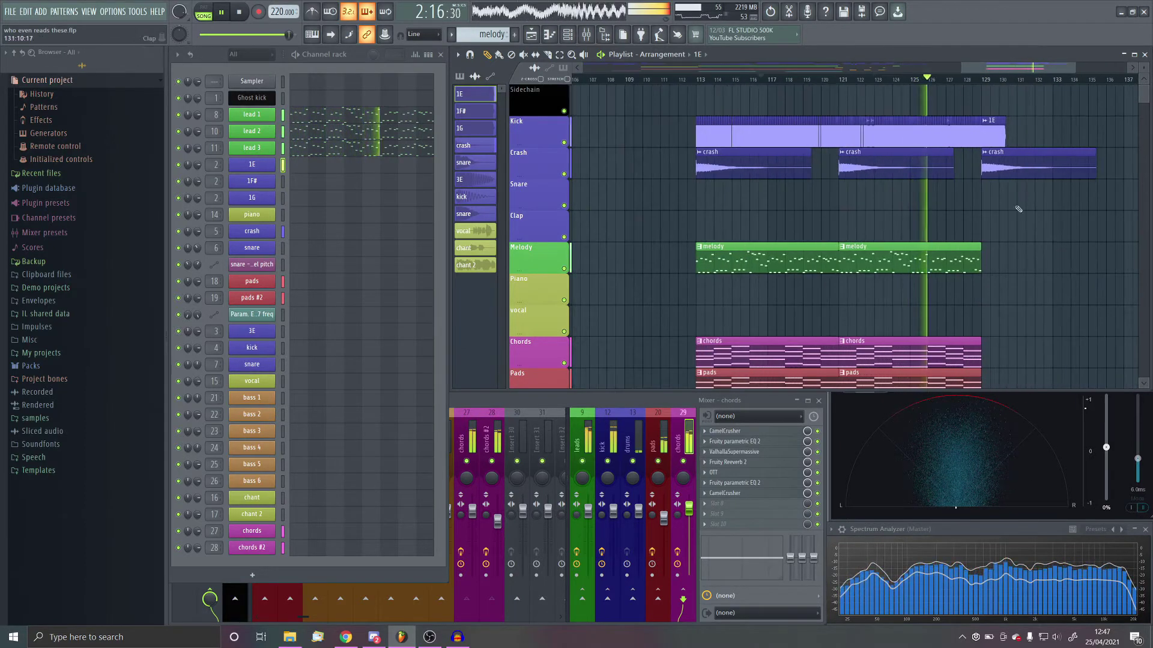
scroll(968, 167, up, 2)
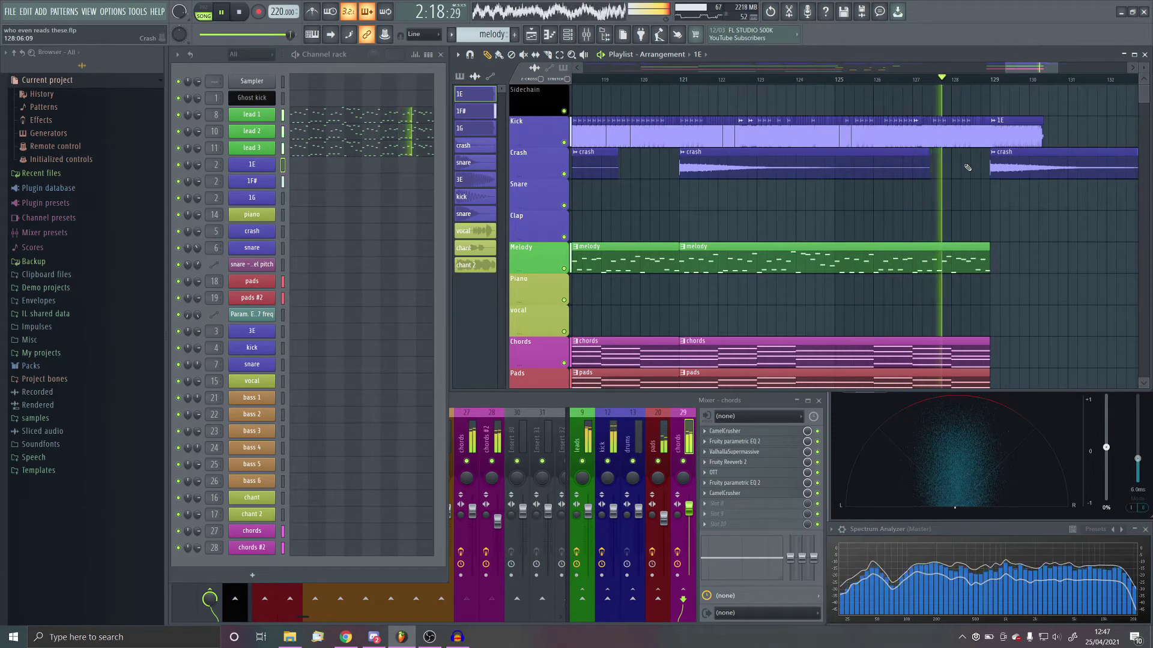
key(space)
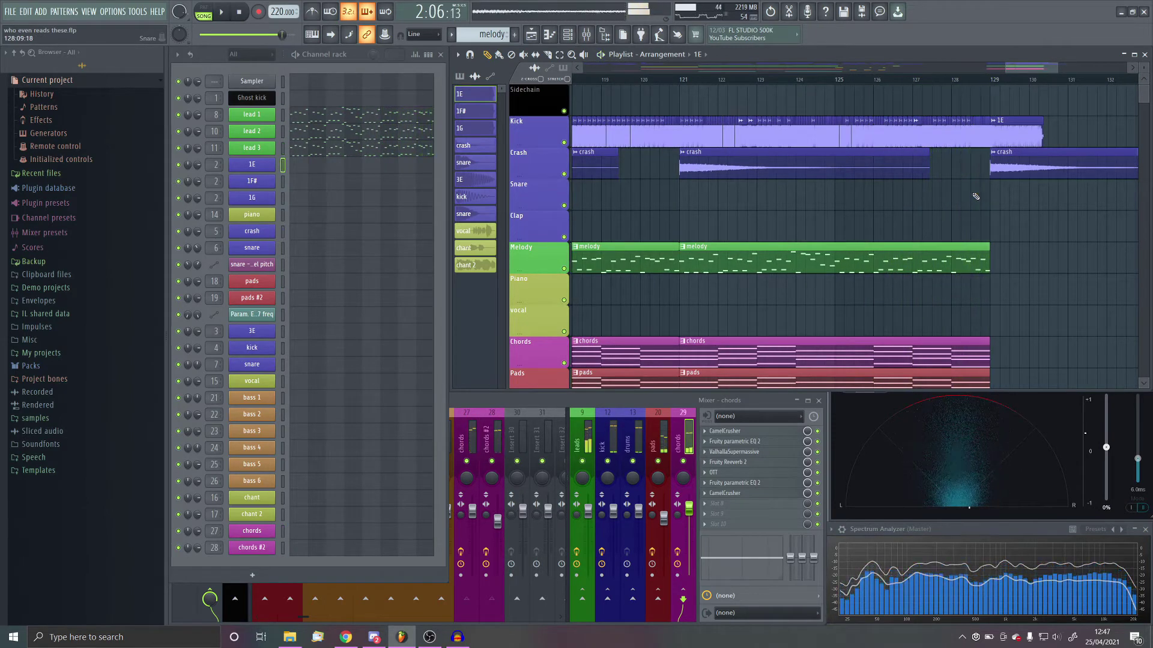
Move all the second-drop clips later in the arrangement so that they start at bar 129
scroll(968, 193, down, 6)
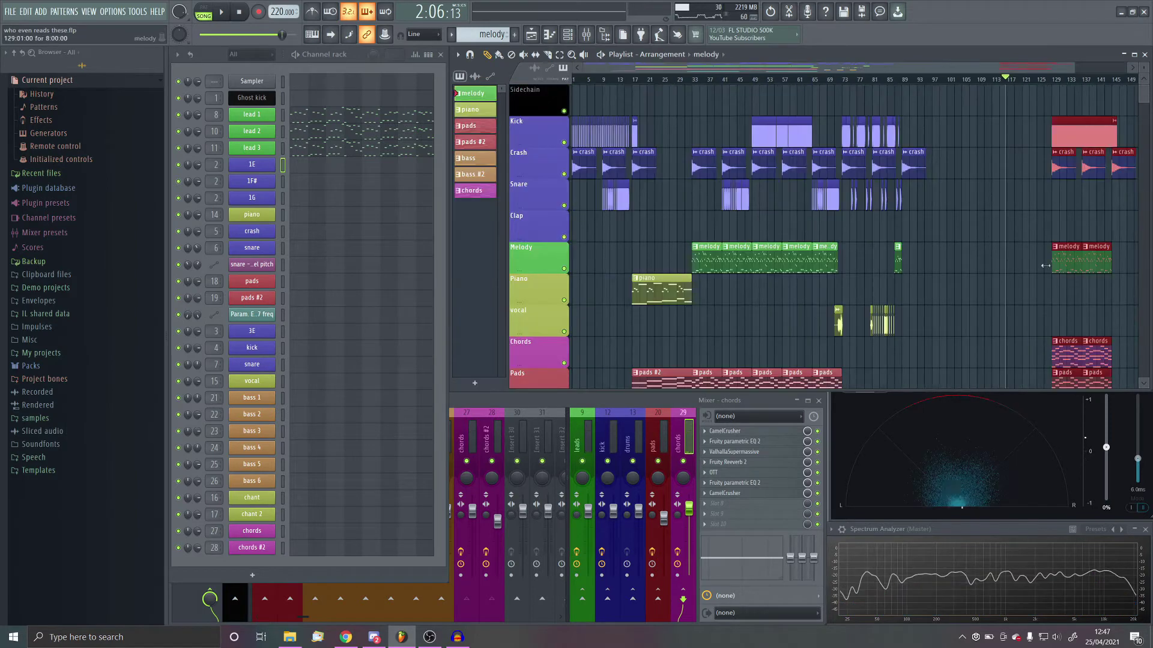
Copy the crash, snare, melody and pads clips of bars 33 to 48 and place the copy at bar 113, before the second drop
scroll(687, 224, up, 5)
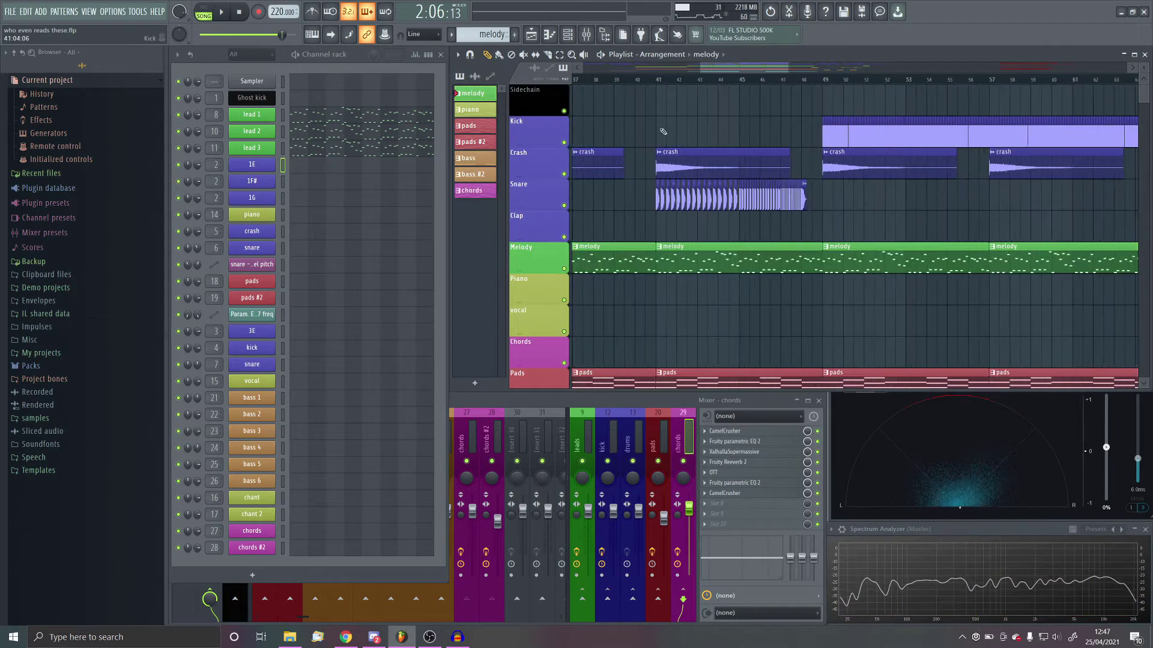
drag(660, 128, 735, 84)
scroll(882, 285, down, 3)
scroll(831, 276, up, 2)
scroll(810, 287, up, 3)
scroll(694, 190, down, 4)
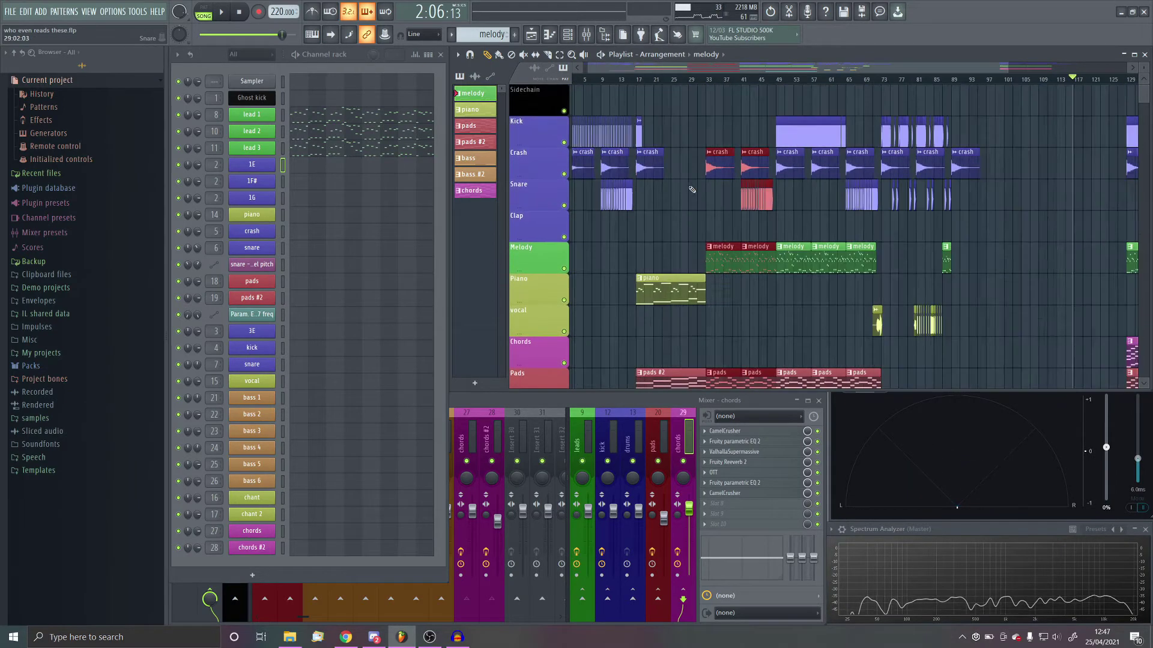
scroll(973, 274, up, 3)
scroll(986, 280, up, 4)
key(ctrl+v)
scroll(932, 272, down, 3)
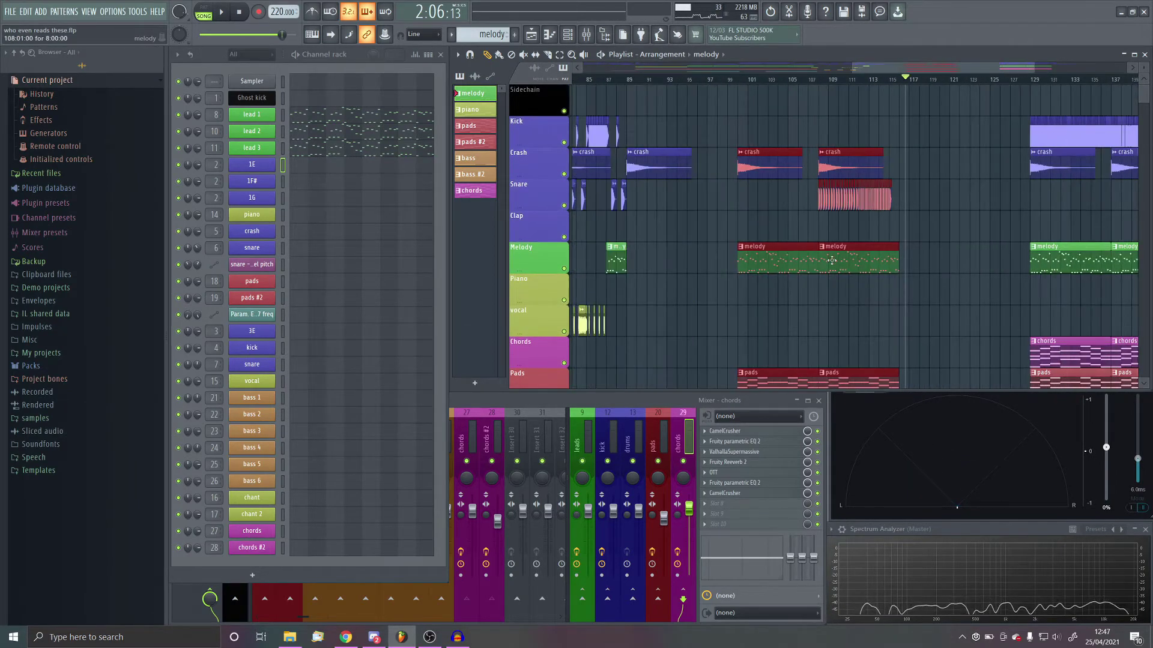
drag(836, 258, 969, 258)
scroll(891, 262, down, 2)
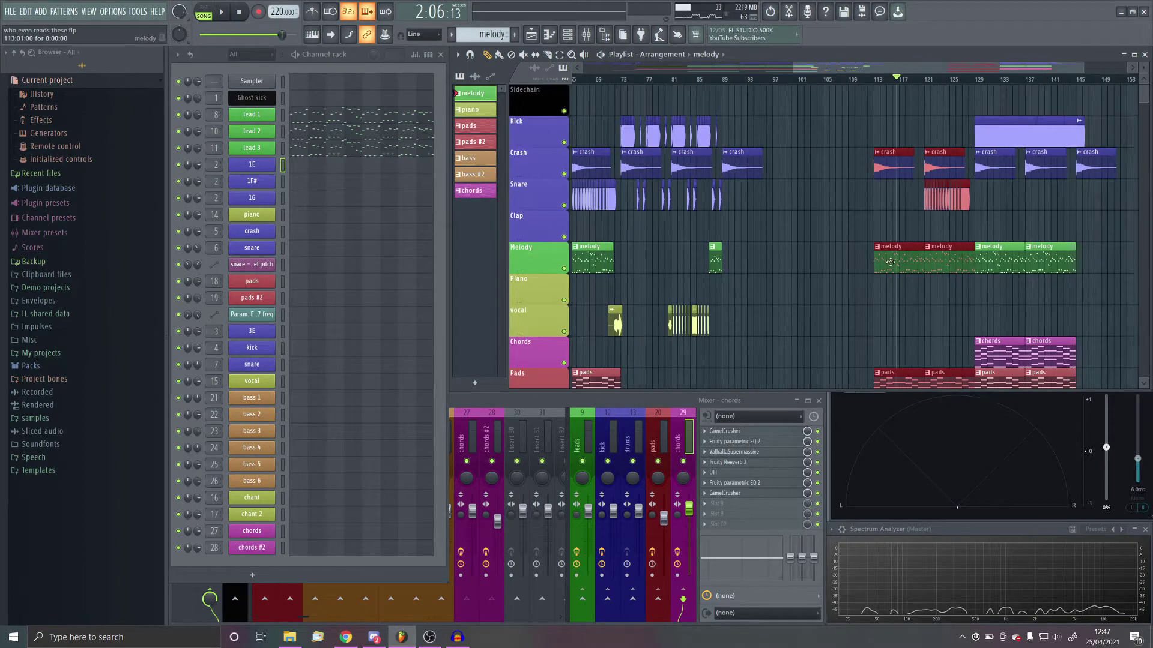
Place two chords clips back to back at bars 113 and 121, under the build-up melody
click(1012, 354)
click(880, 353)
scroll(893, 351, up, 2)
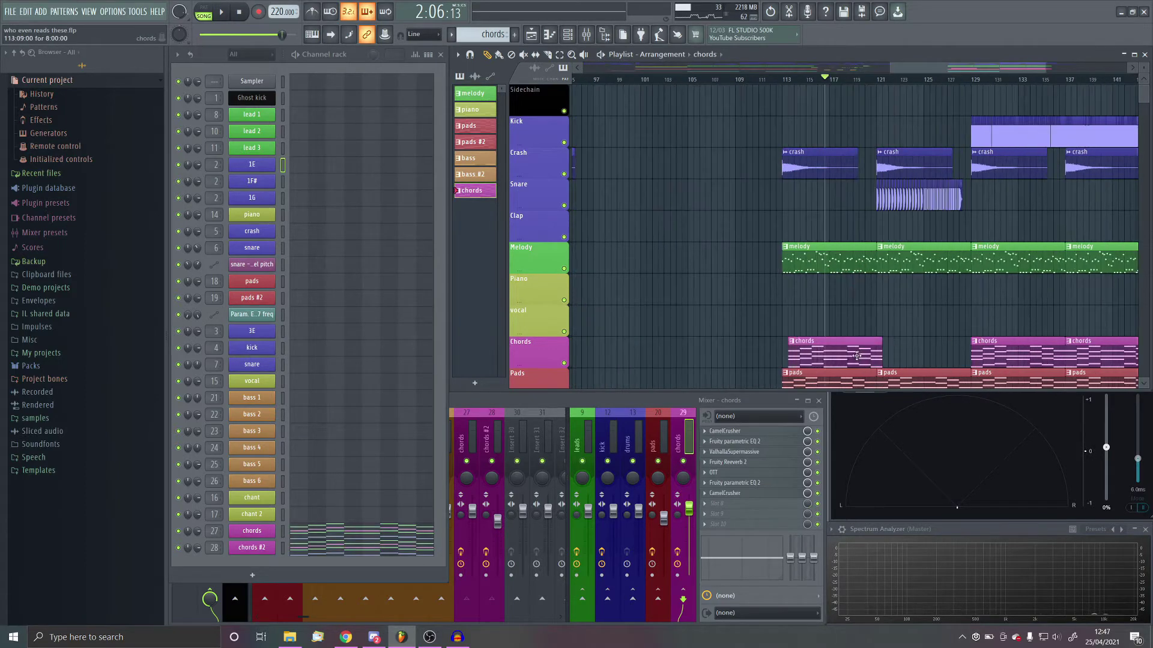
scroll(869, 355, up, 2)
click(906, 355)
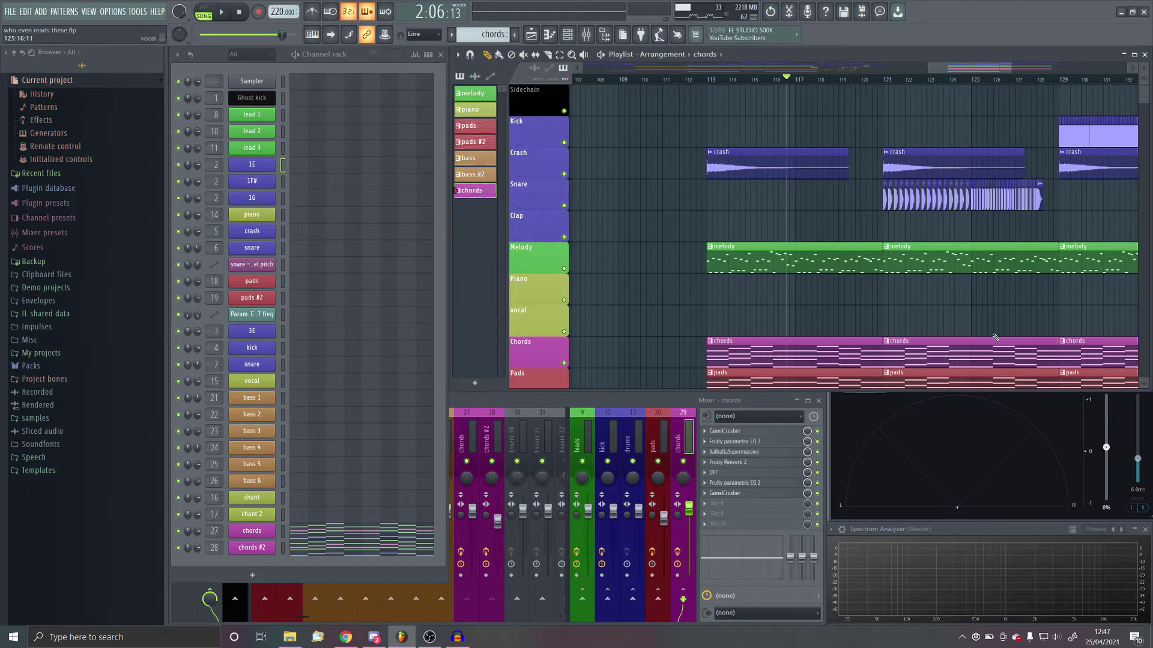
Add chords clips from bar 33 to about bar 72 in the first build-up and trim the last one to end with the melody
scroll(994, 332, down, 5)
scroll(683, 343, up, 2)
drag(694, 348, 903, 351)
scroll(827, 327, up, 6)
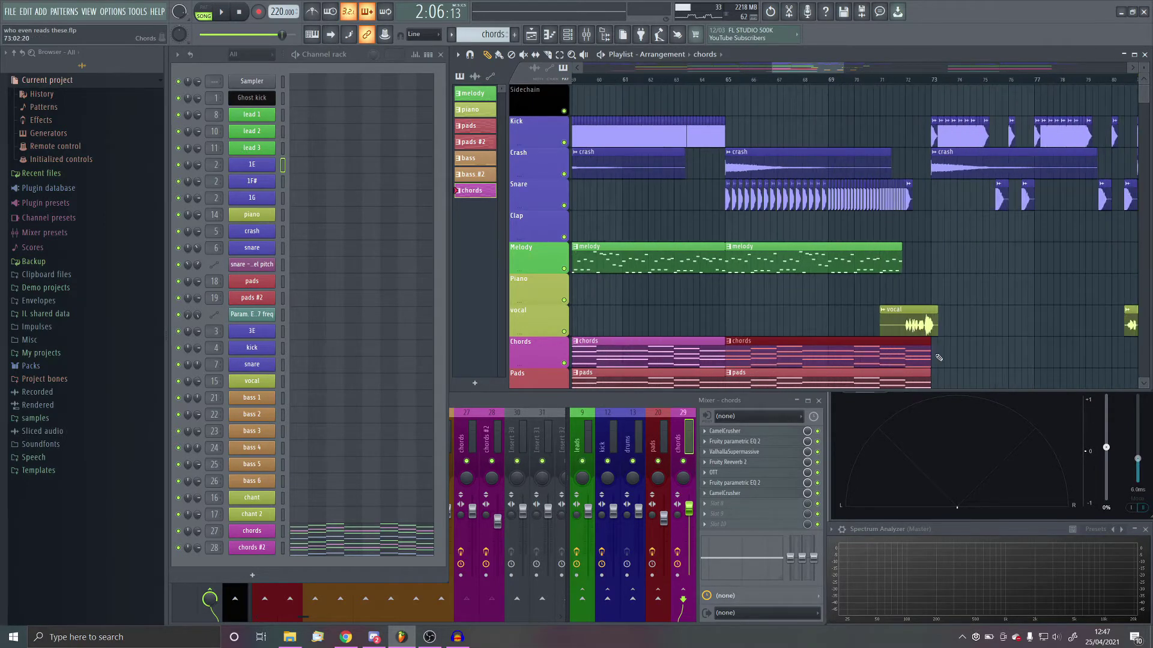
scroll(899, 358, down, 2)
scroll(840, 342, down, 6)
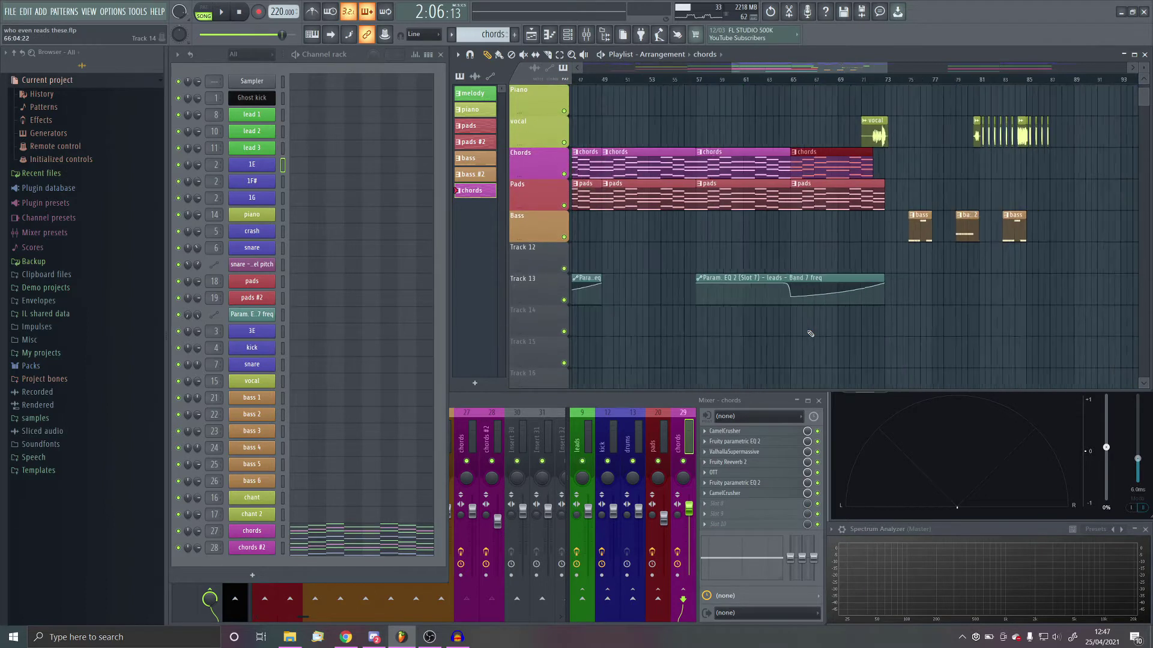
Insert Fruity Parametric EQ 2 in slot 7 of the chords mixer track, ahead of the last CamelCrusher
click(758, 484)
click(758, 485)
click(734, 497)
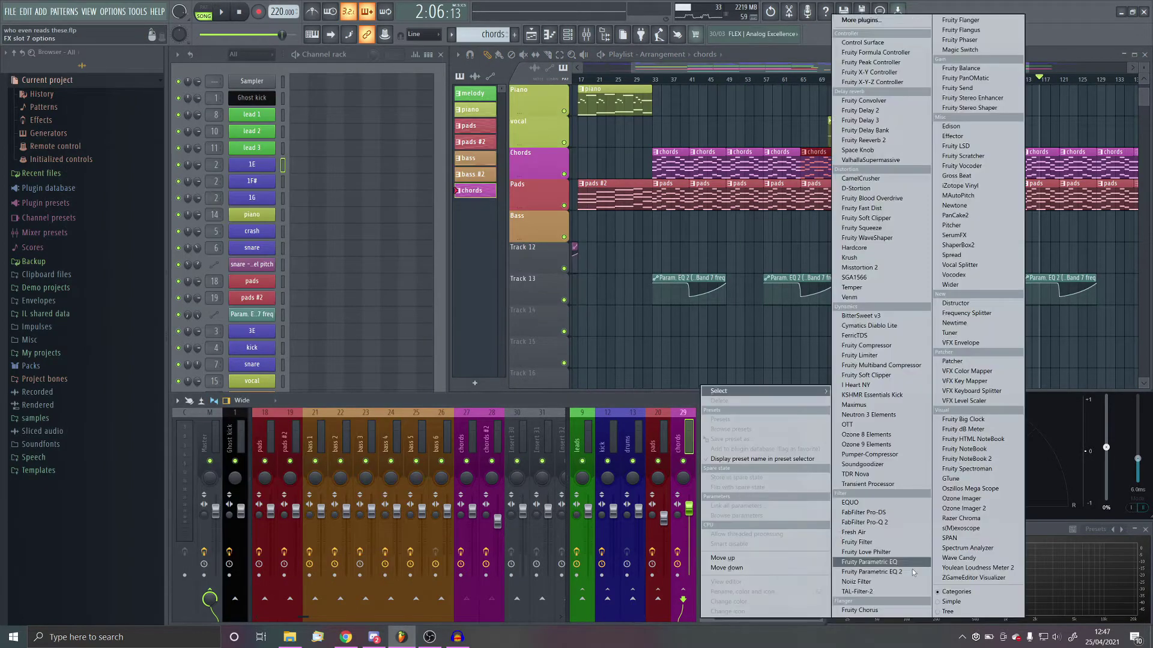
click(902, 572)
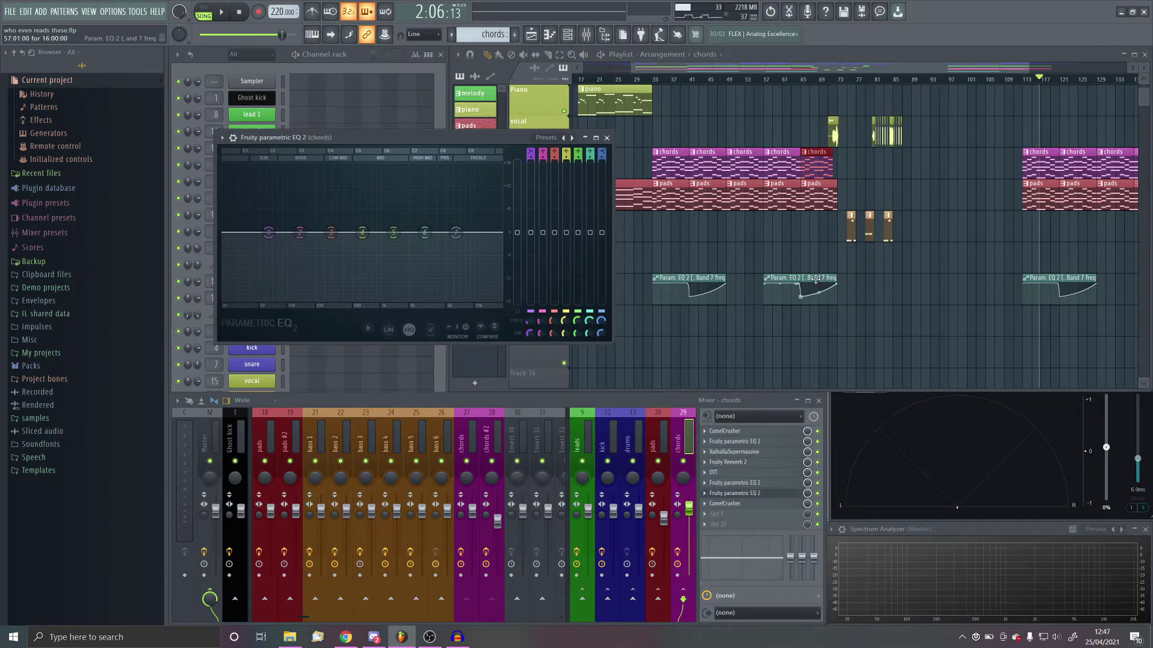
Turn band 7 of the new chords EQ into a steep low-pass and lower its cutoff into the mids
click(814, 279)
click(369, 130)
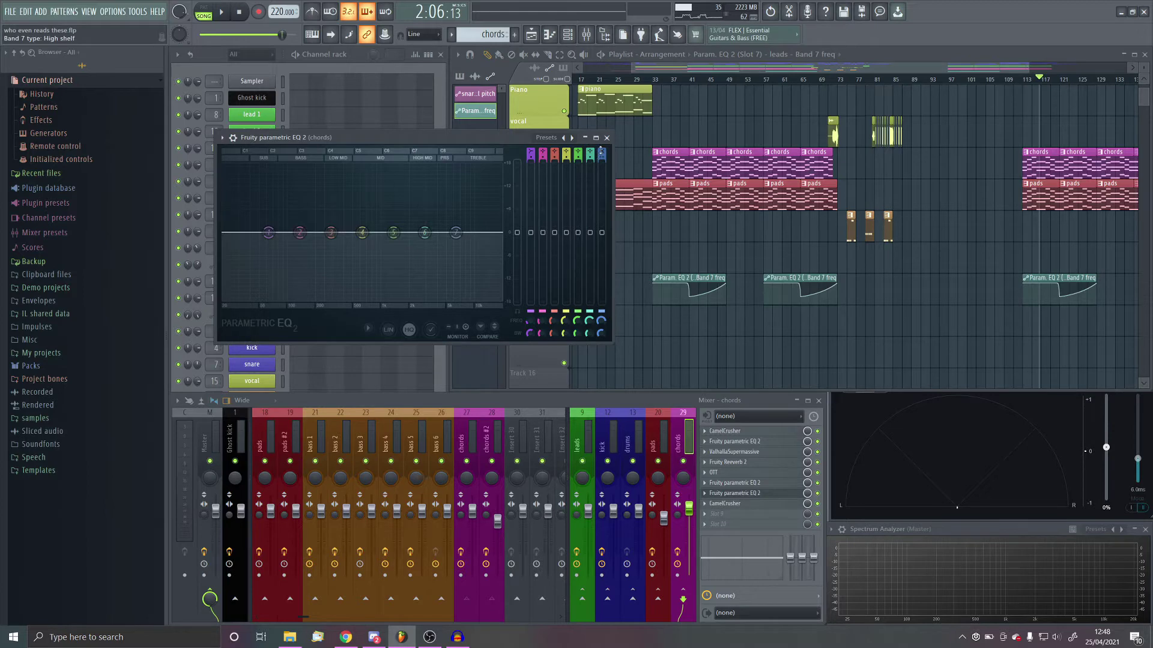
scroll(601, 150, down, 6)
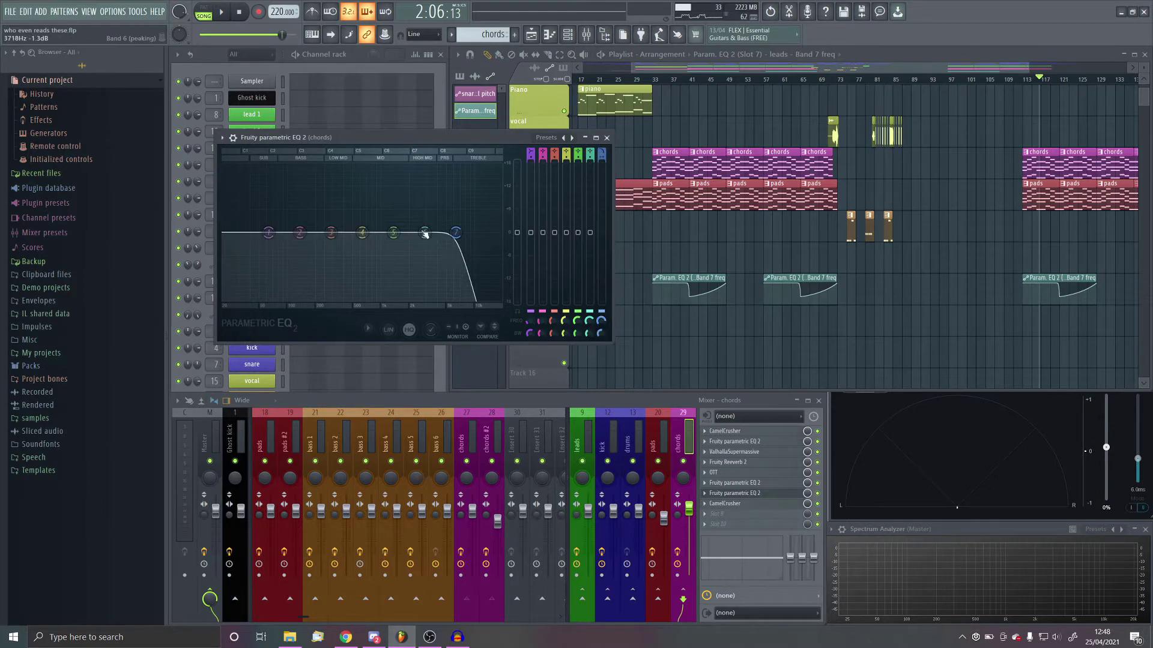
drag(456, 233, 361, 233)
Play the build-up from bar 113 to check the low-passed chords against the melody and pads
click(1028, 79)
key(space)
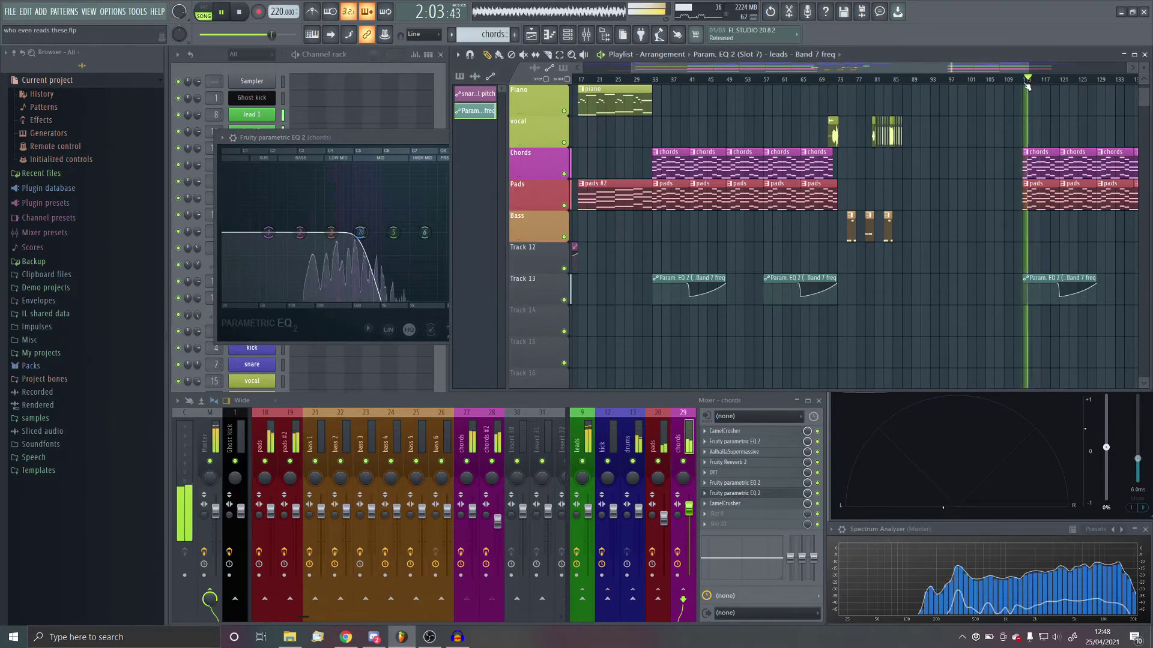
ctrl+scroll(1135, 218, up, 3)
scroll(1135, 219, up, 3)
scroll(1079, 229, down, 2)
scroll(1018, 80, up, 2)
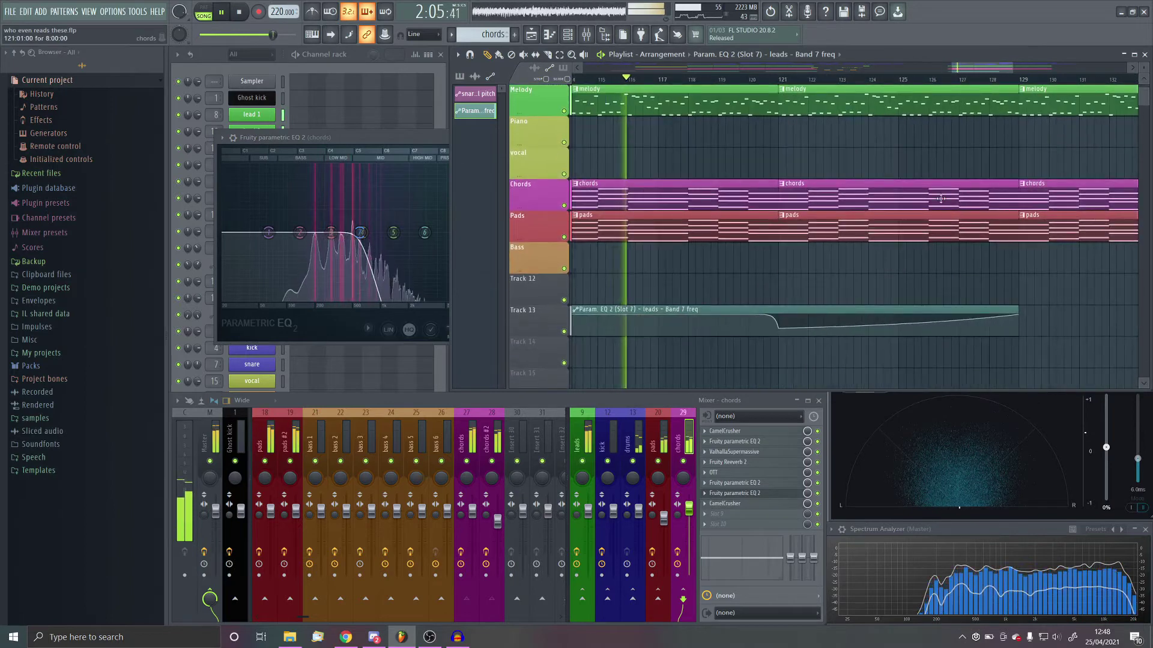
Select bars 113 to 129 and create an automation clip there for the chords EQ's band 7 frequency
drag(1019, 80, 573, 83)
key(space)
click(434, 150)
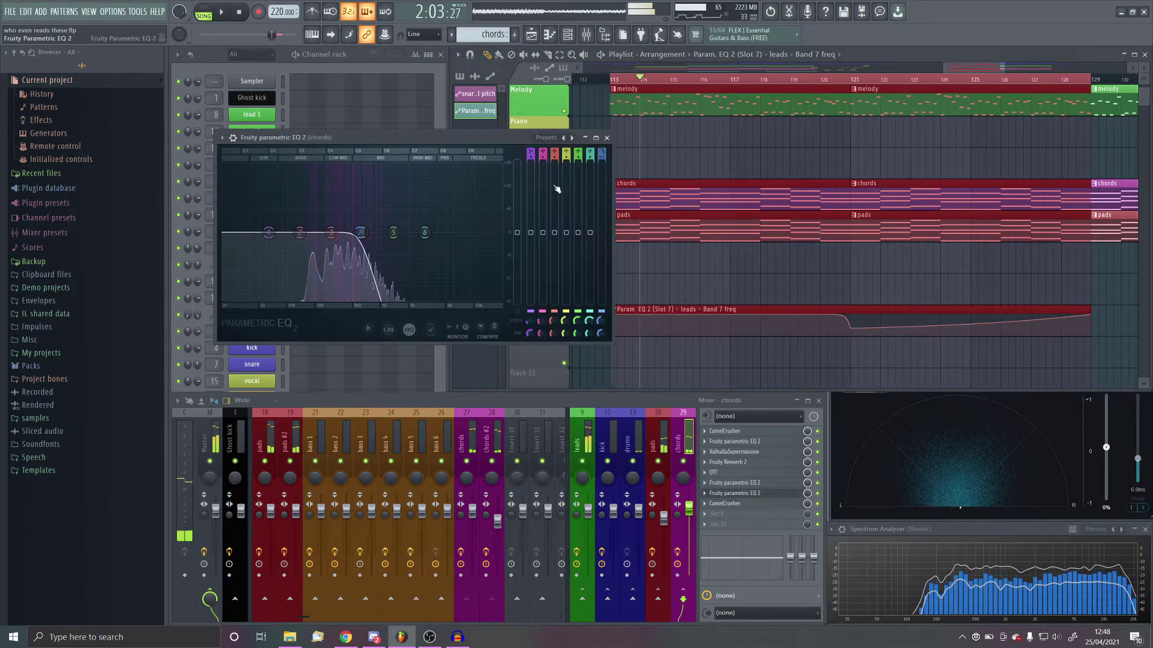
right_click(601, 320)
click(658, 410)
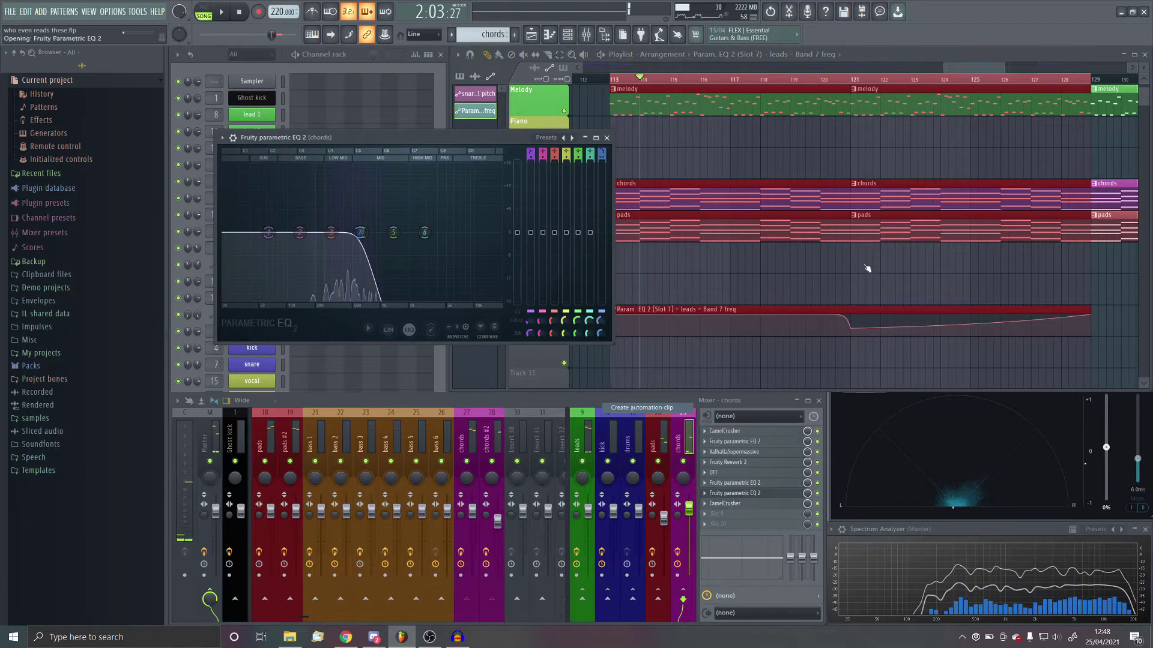
drag(824, 185, 828, 263)
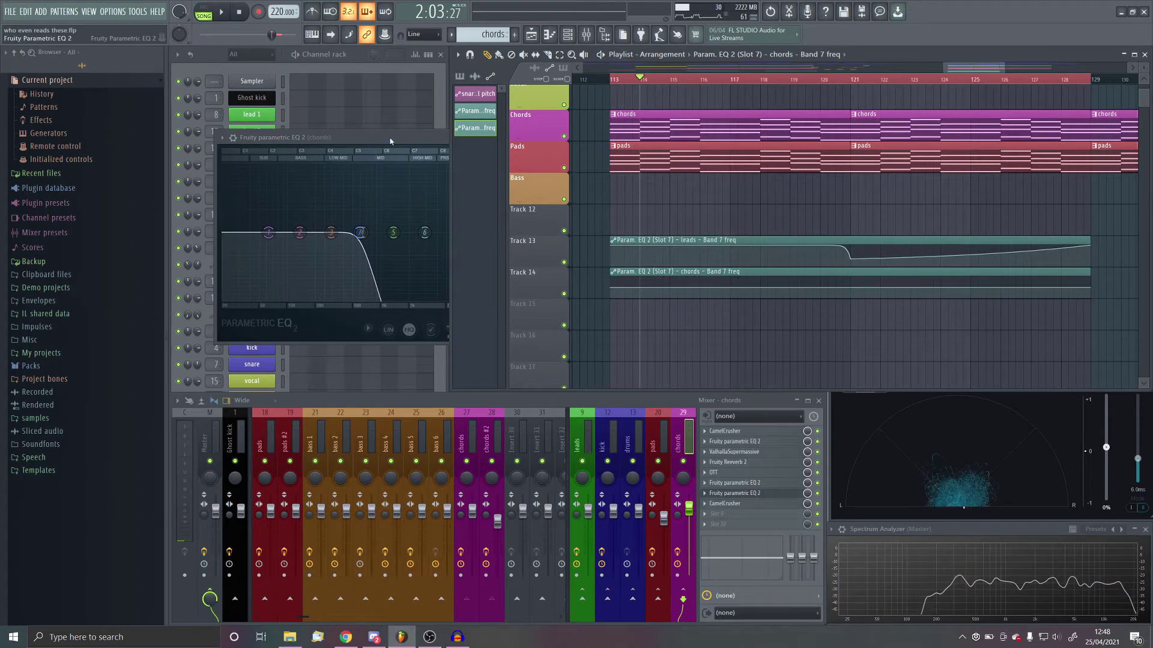
Add a point at bar 121 to the chords filter automation and paste the start point's value into it
drag(391, 142, 414, 215)
click(819, 246)
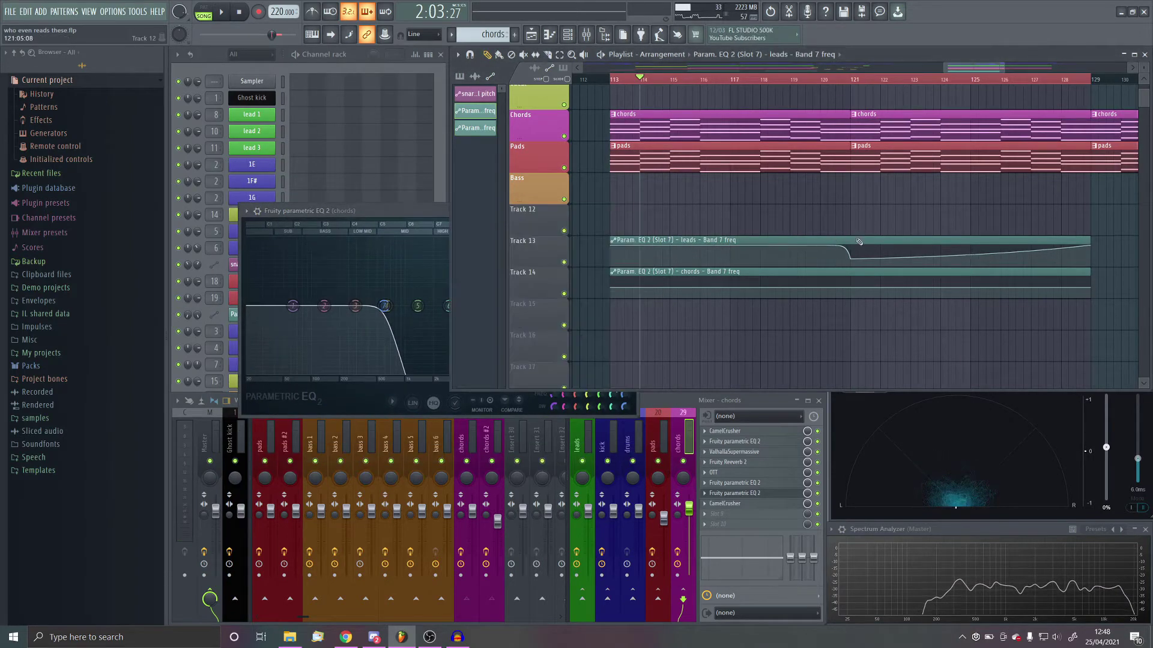
right_click(610, 288)
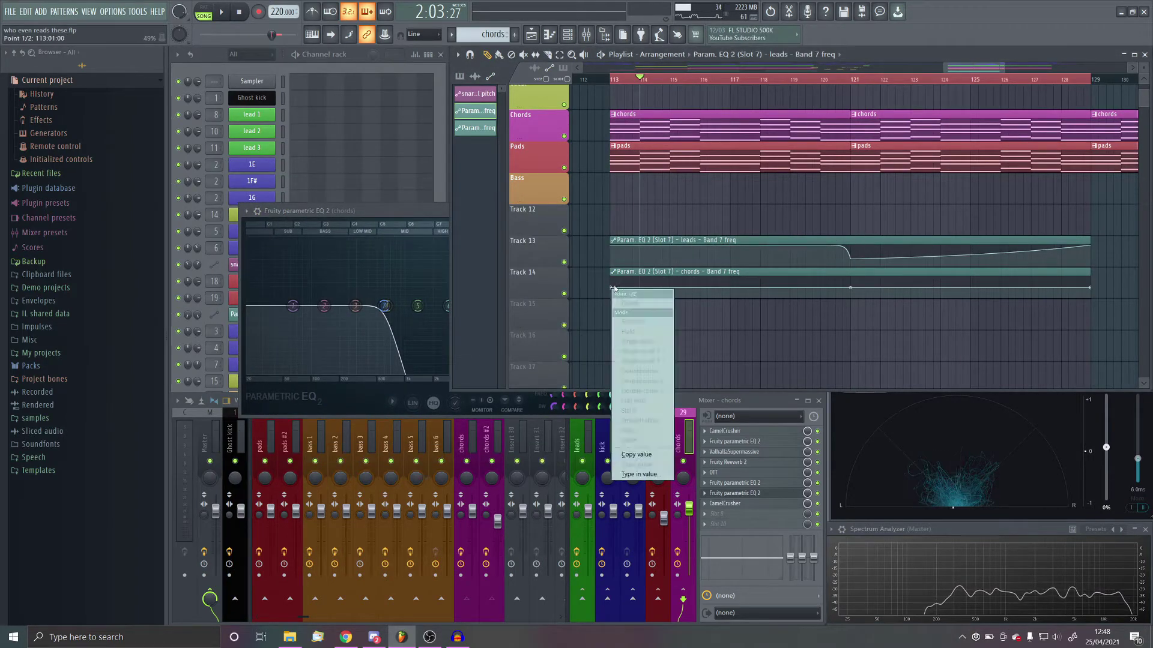
click(636, 455)
drag(850, 288, 851, 288)
right_click(850, 288)
click(871, 465)
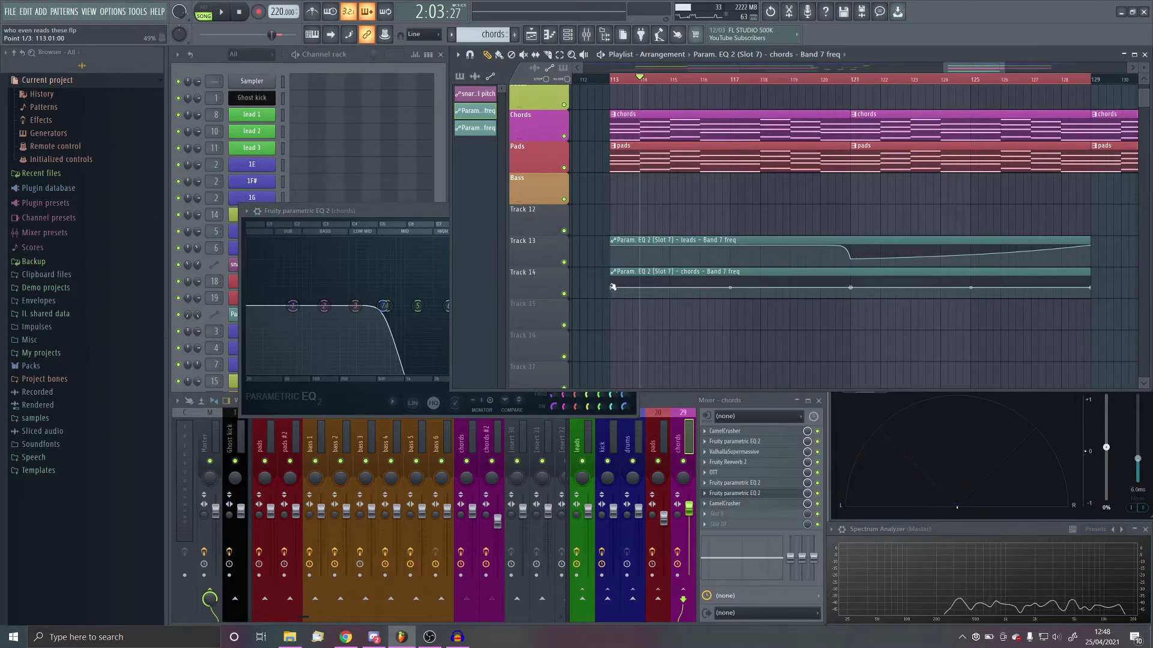
Shape the chords filter automation like the leads curve, open at the start, falling into bar 121 and rising to 100% at bar 129; close the EQ
drag(612, 287, 620, 179)
drag(821, 286, 829, 283)
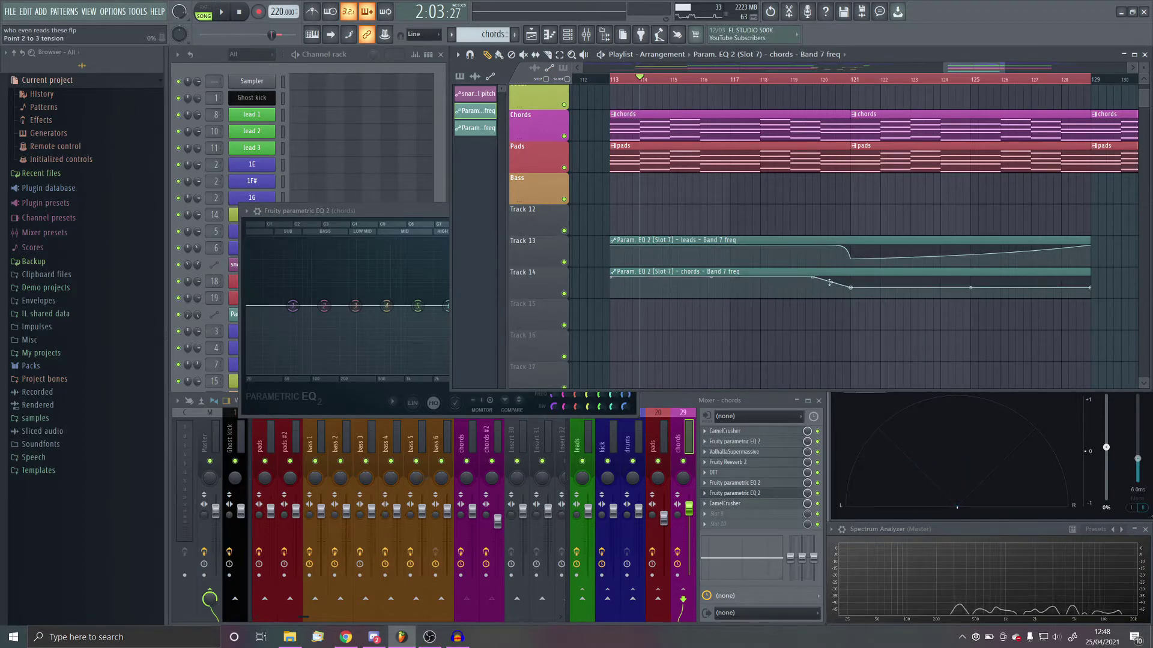
scroll(761, 304, up, 8)
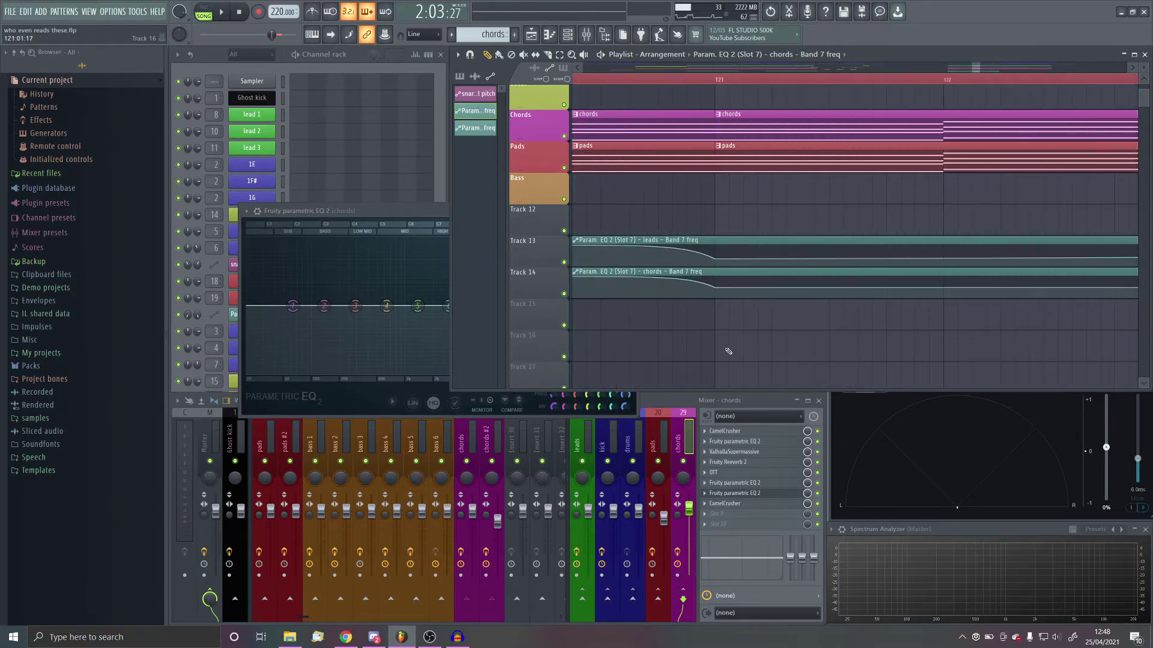
scroll(719, 283, down, 8)
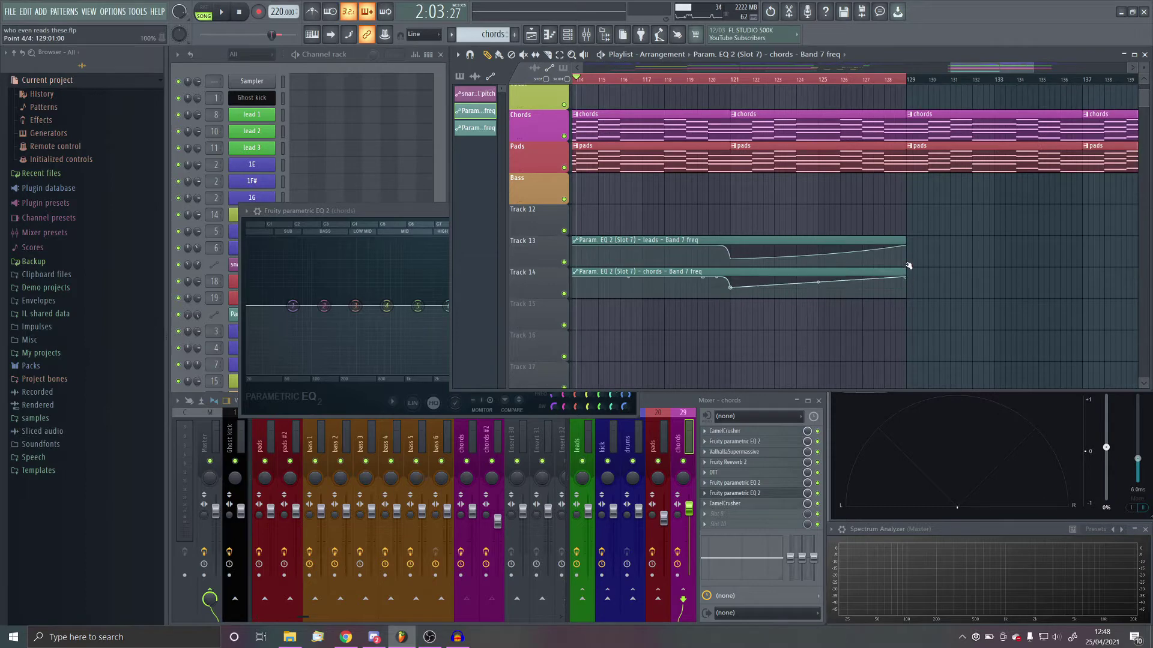
scroll(860, 329, up, 2)
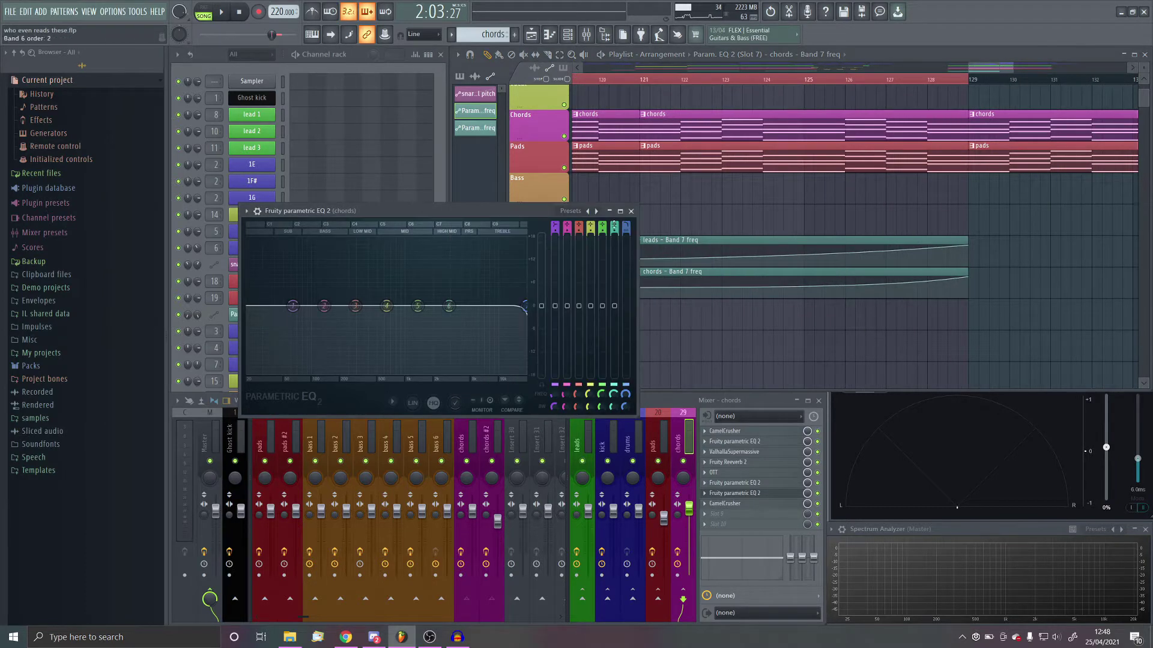
click(630, 211)
Play from bar 113 into the second drop to check the chords filter sweep and the transition at bar 129
scroll(862, 99, down, 5)
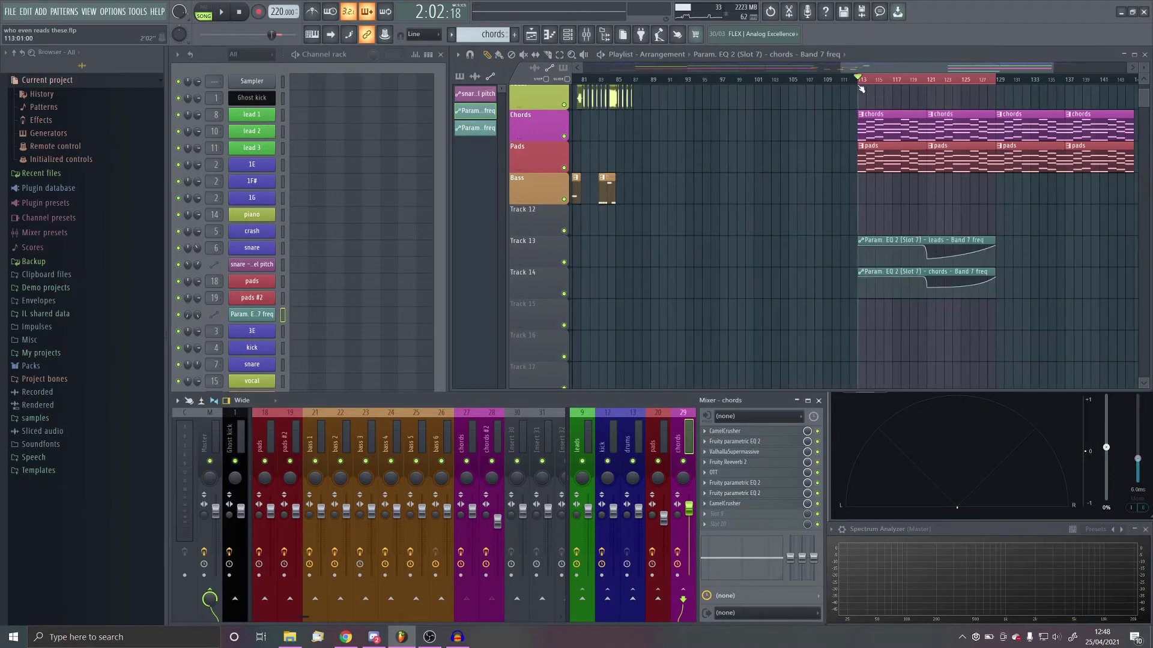
key(space)
scroll(952, 234, up, 3)
scroll(818, 307, up, 5)
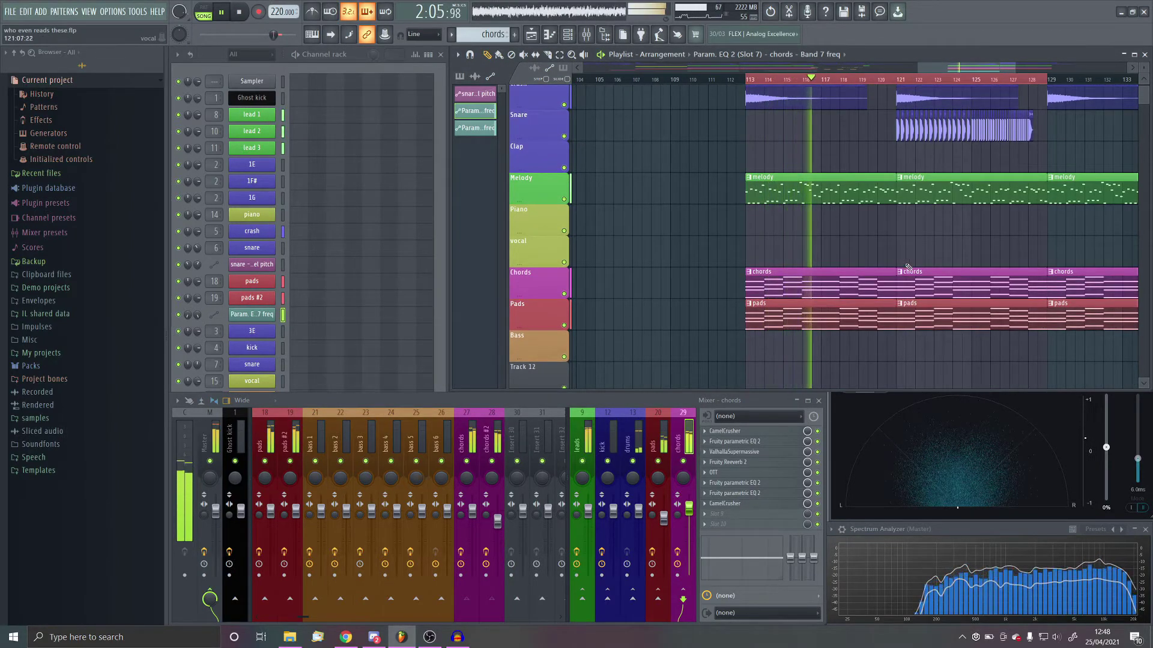
click(849, 291)
scroll(849, 291, down, 3)
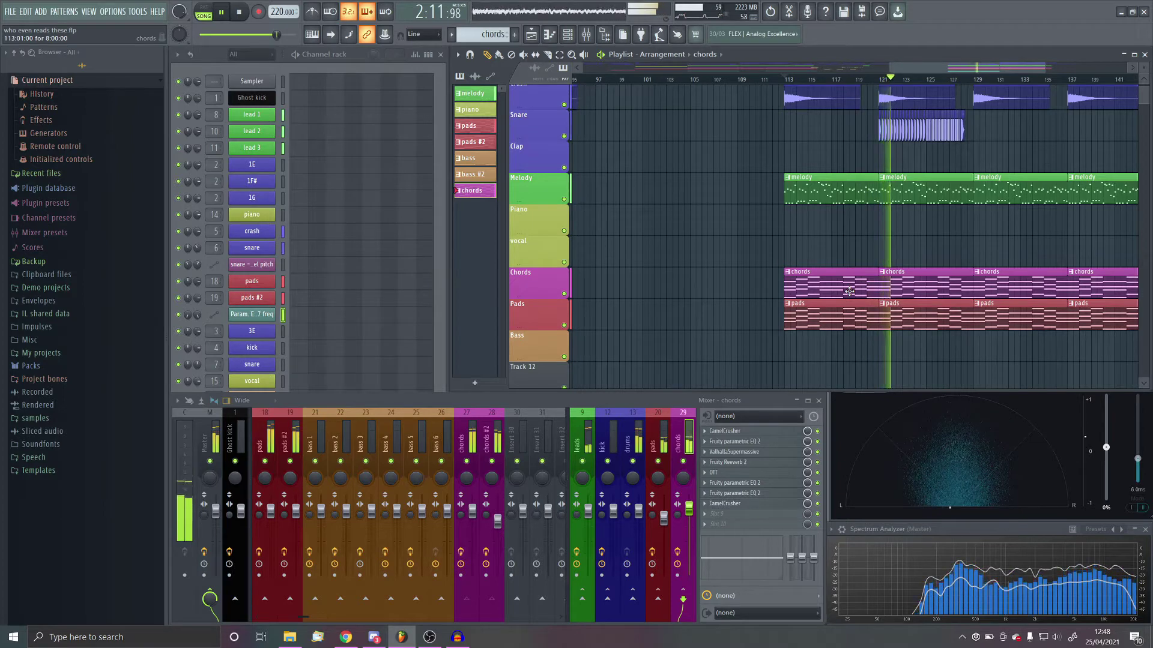
scroll(913, 335, down, 3)
scroll(919, 323, down, 1)
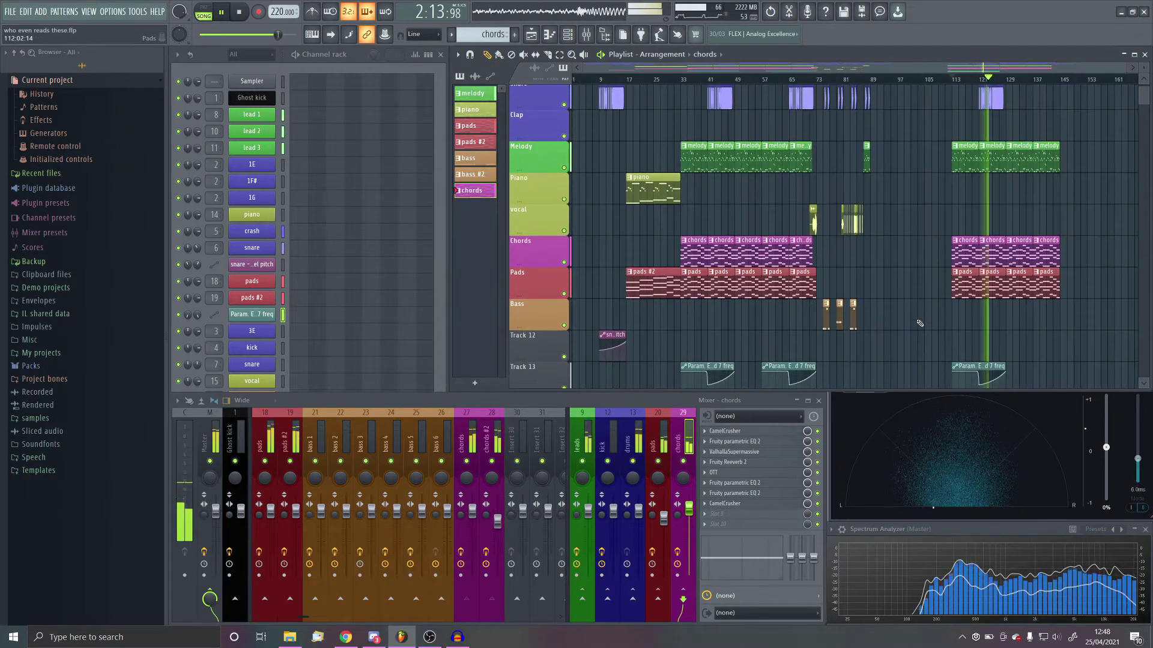
scroll(942, 323, up, 3)
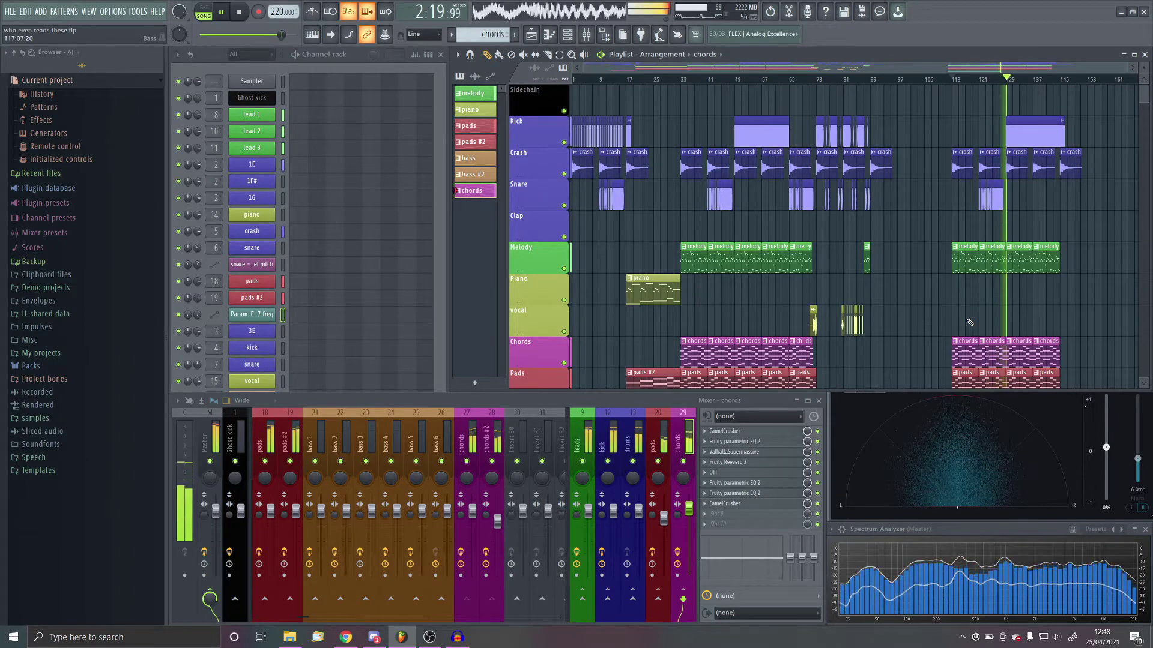
scroll(961, 306, up, 6)
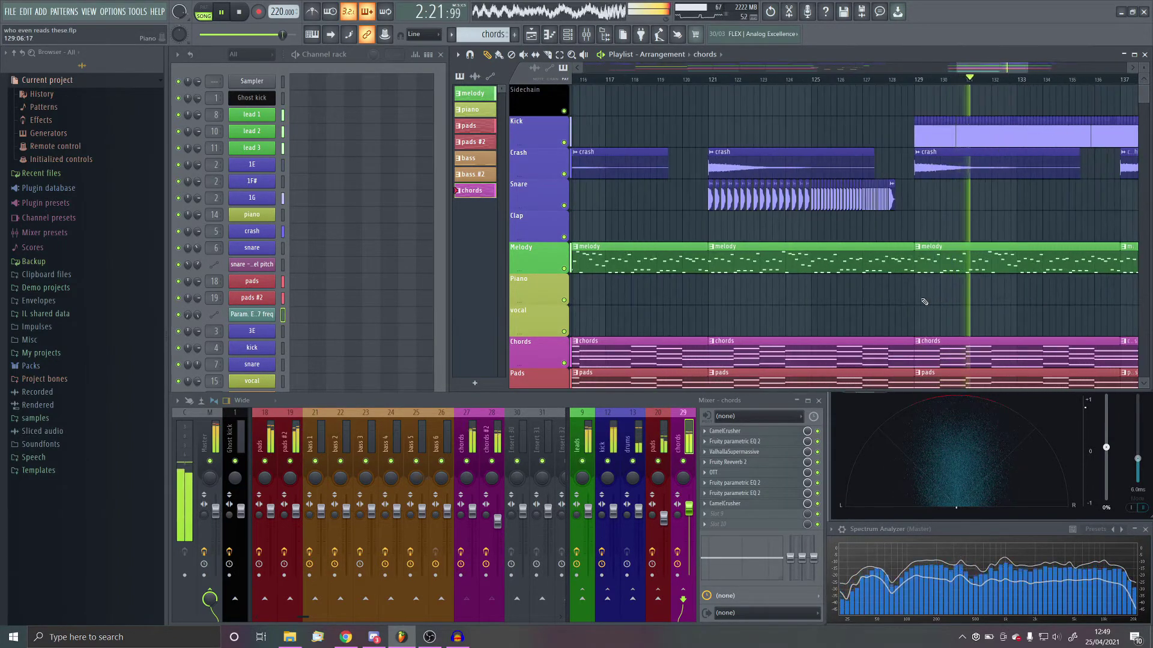
key(space)
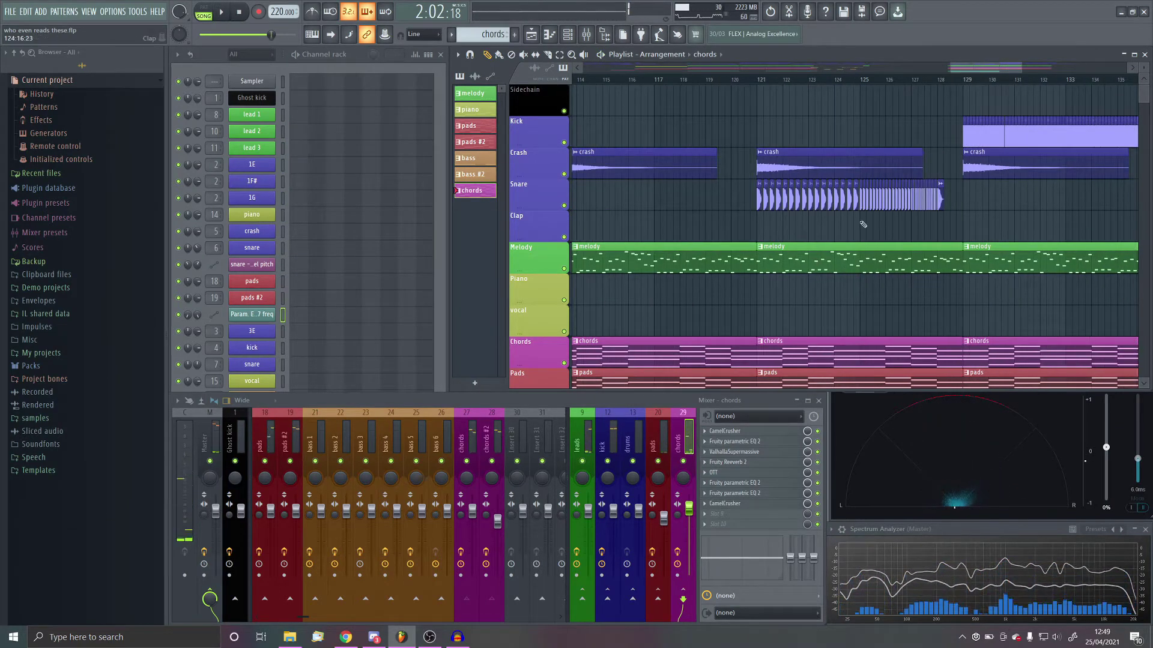
click(444, 193)
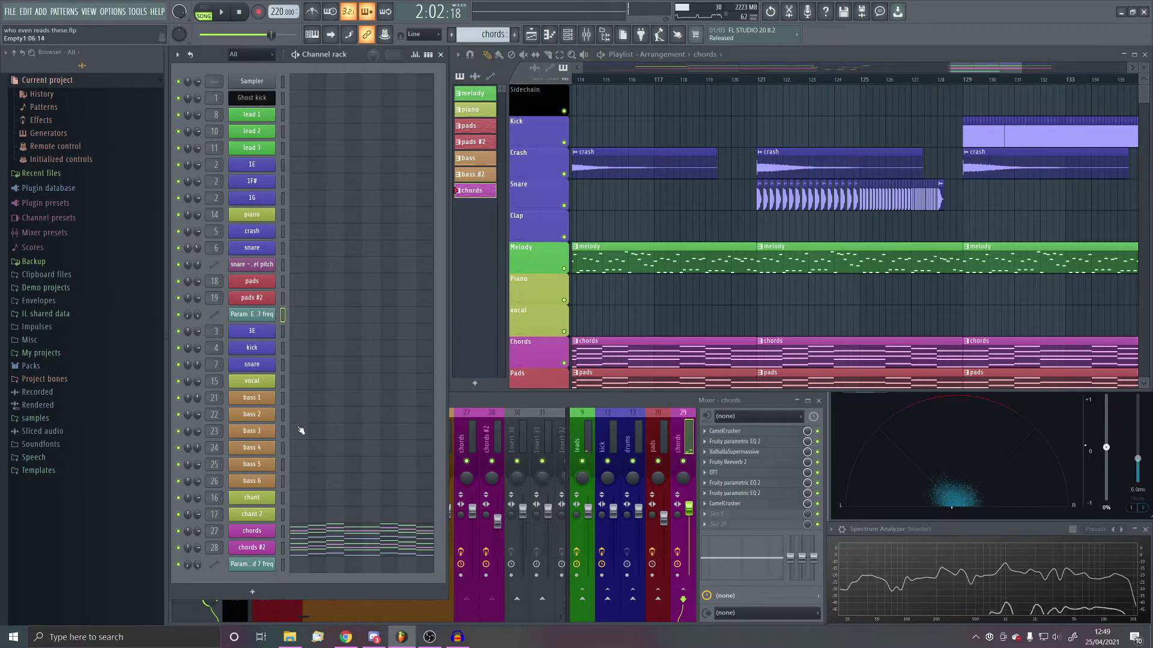
click(252, 593)
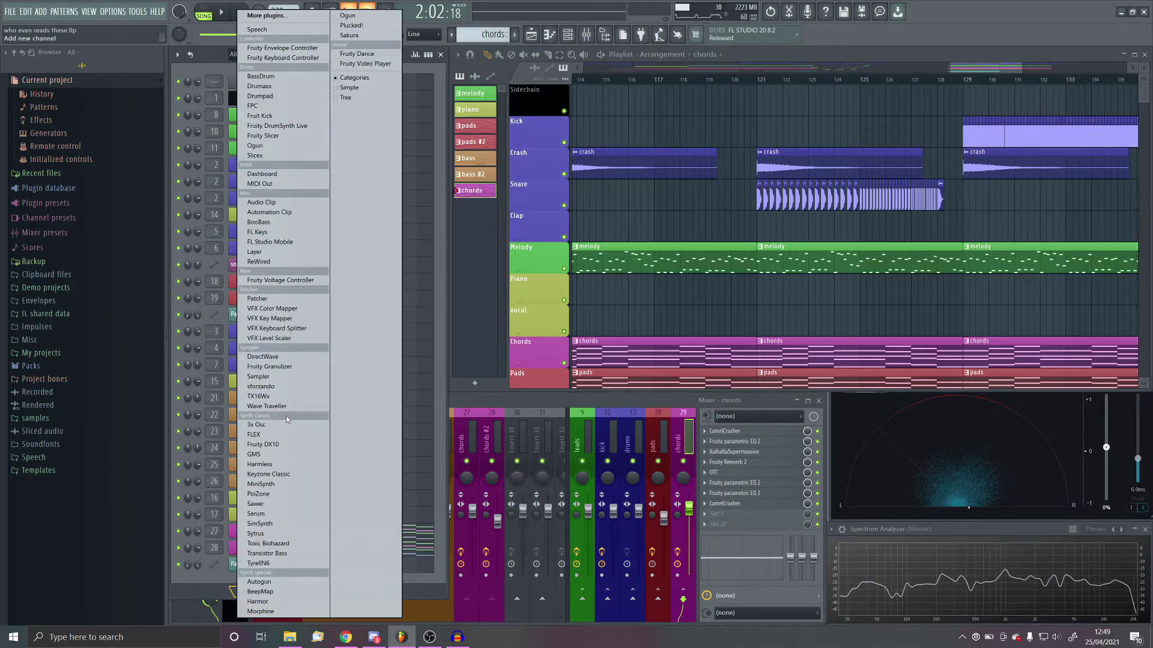
click(437, 460)
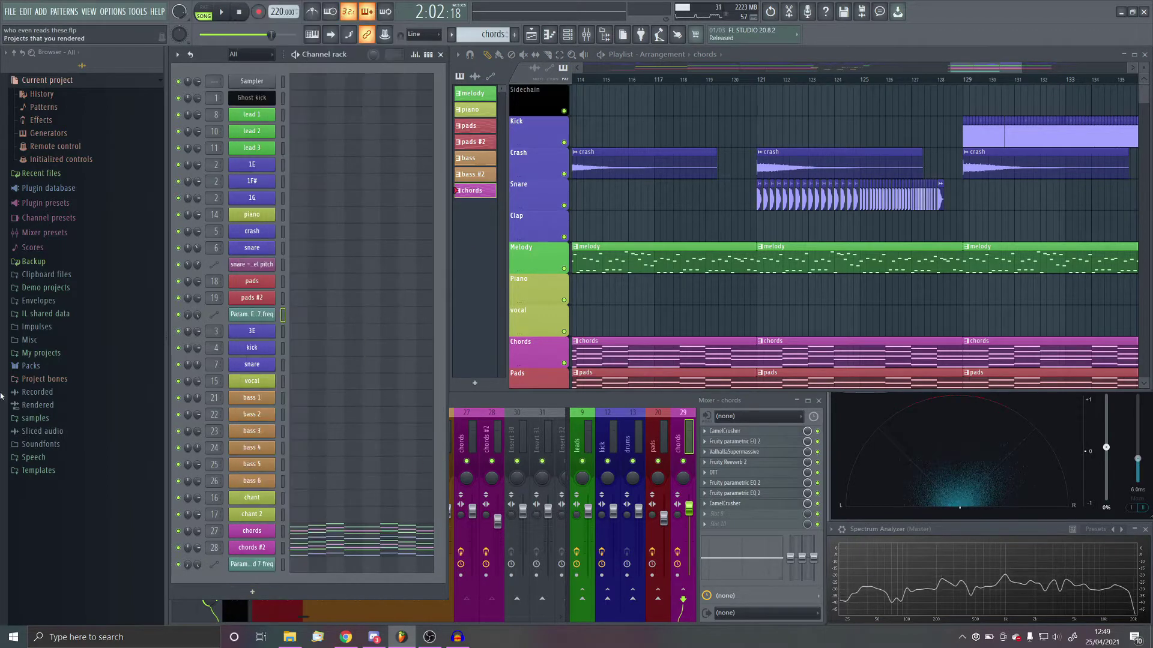
Open the Markus Hakala's Kicks 24 bit folder in Packs and check the melody's lead 1 notes to choose a matching key
click(39, 419)
scroll(90, 373, down, 5)
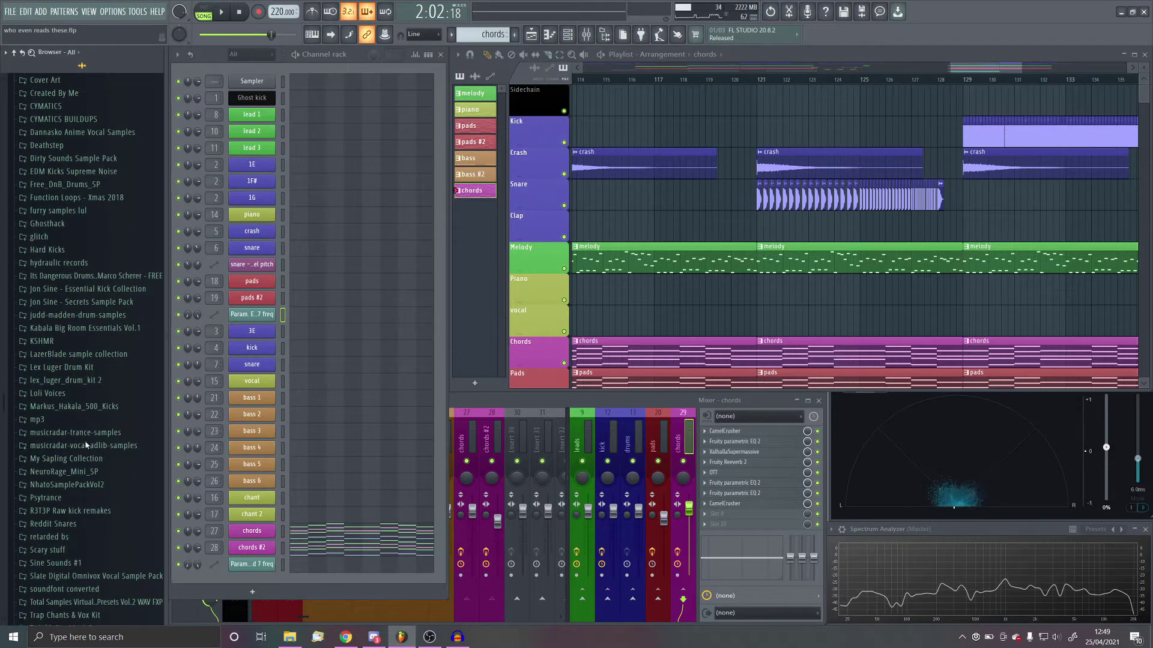
click(72, 405)
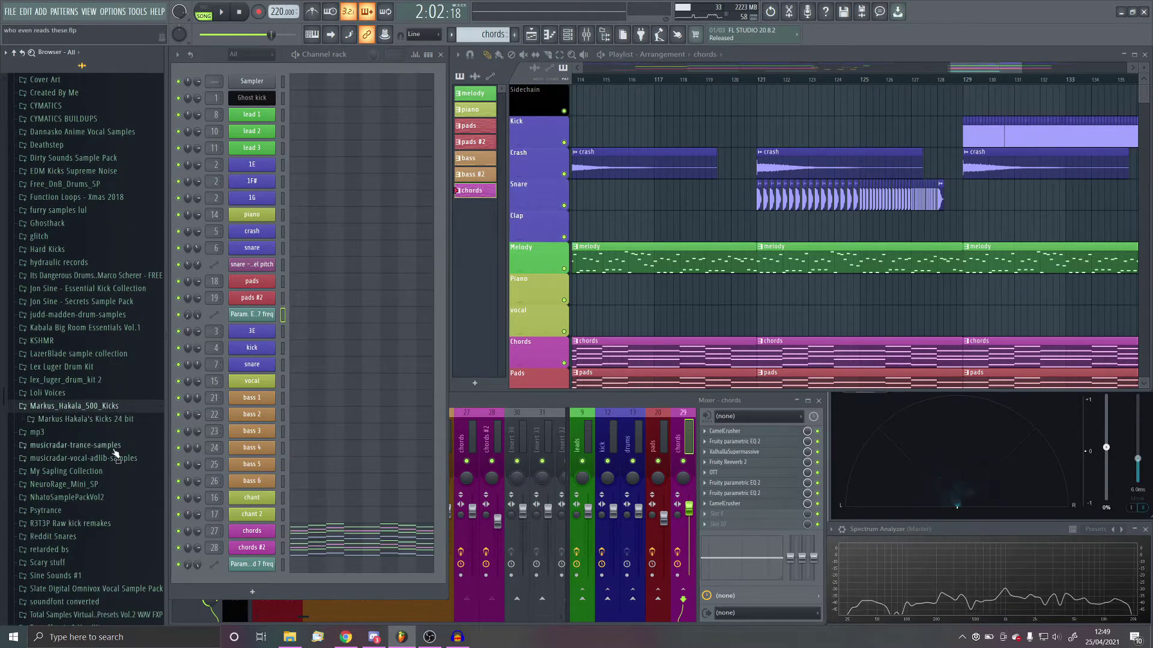
double_click(850, 262)
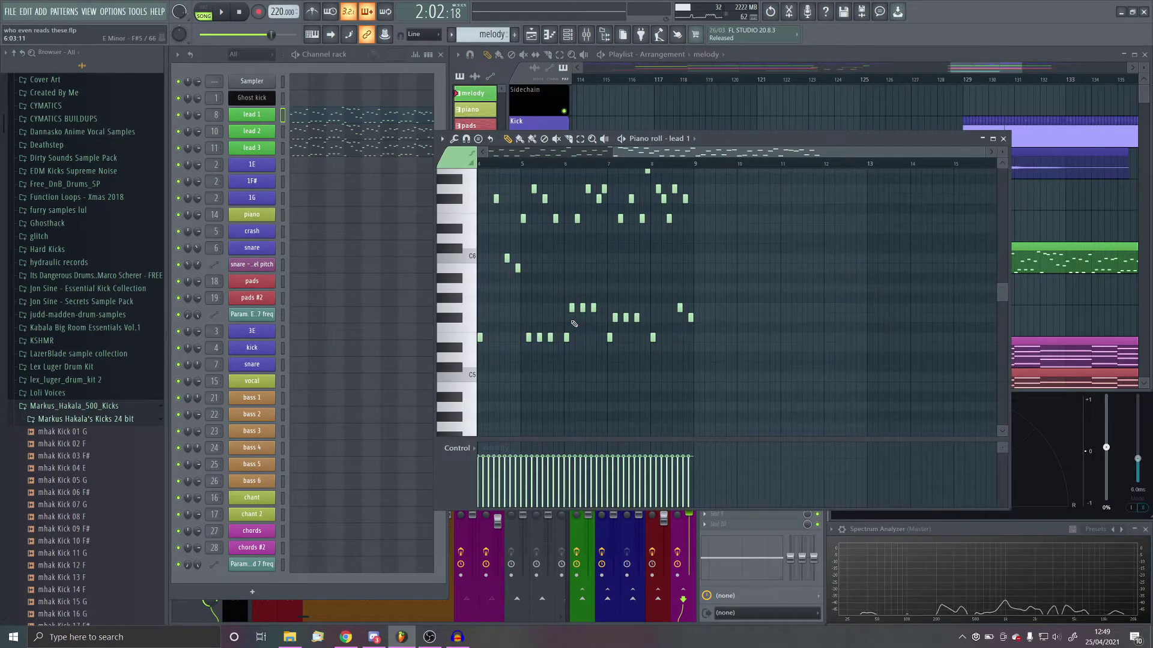
click(1002, 139)
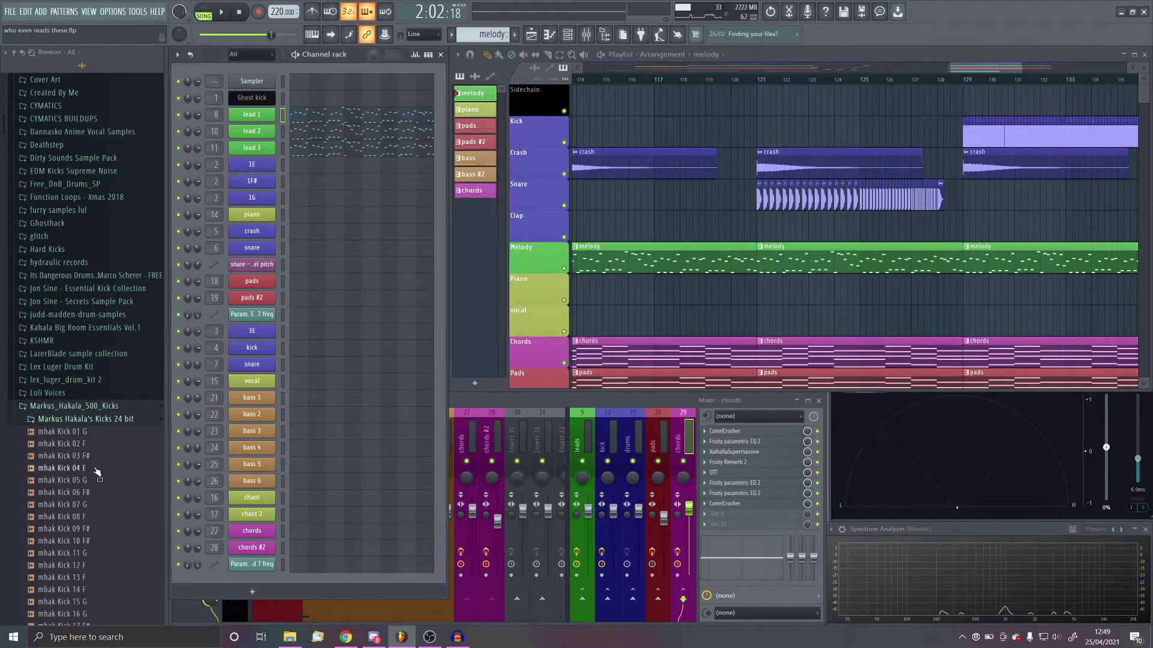
Place the mhak Kick 57 E sample on the Kick track just after bar 121
scroll(93, 471, down, 15)
scroll(135, 406, up, 3)
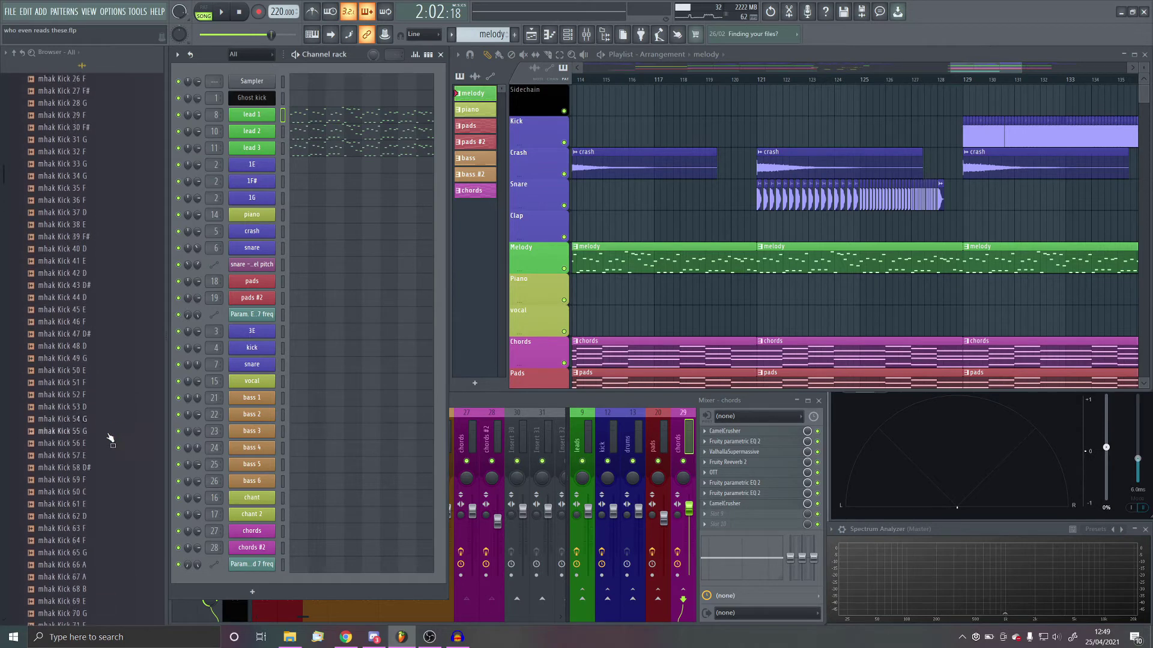
drag(84, 453, 765, 132)
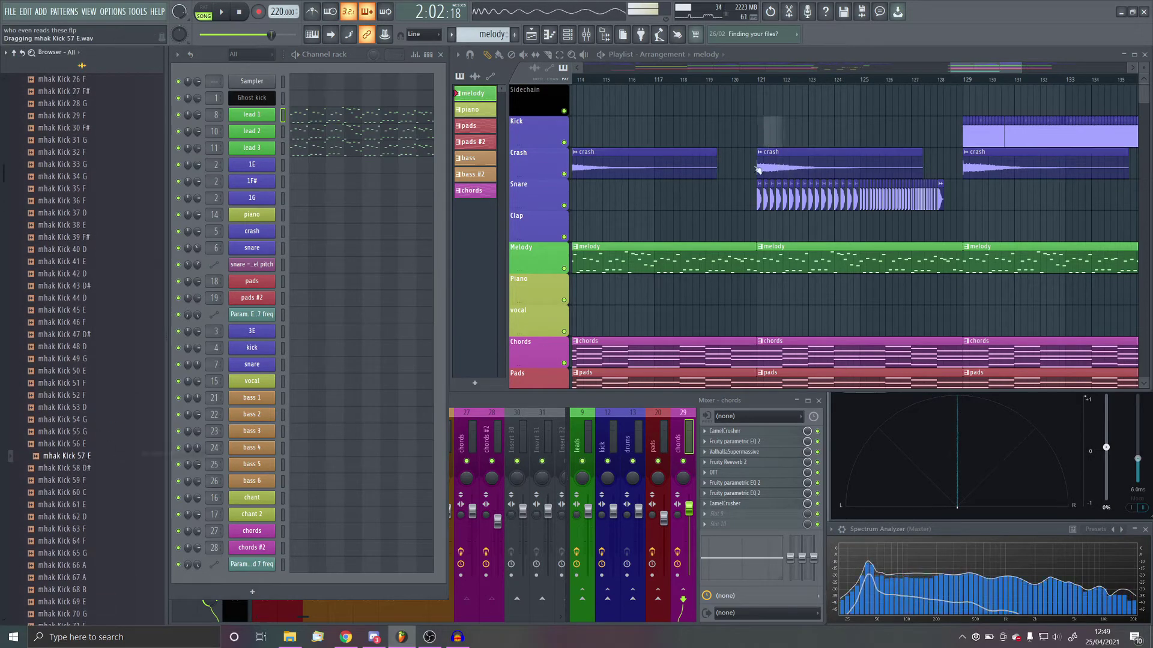
Rename the mhak Kick 57 E channel to snarelow with the dark slate blue colour, and route it to mixer track 30
middle_click(242, 264)
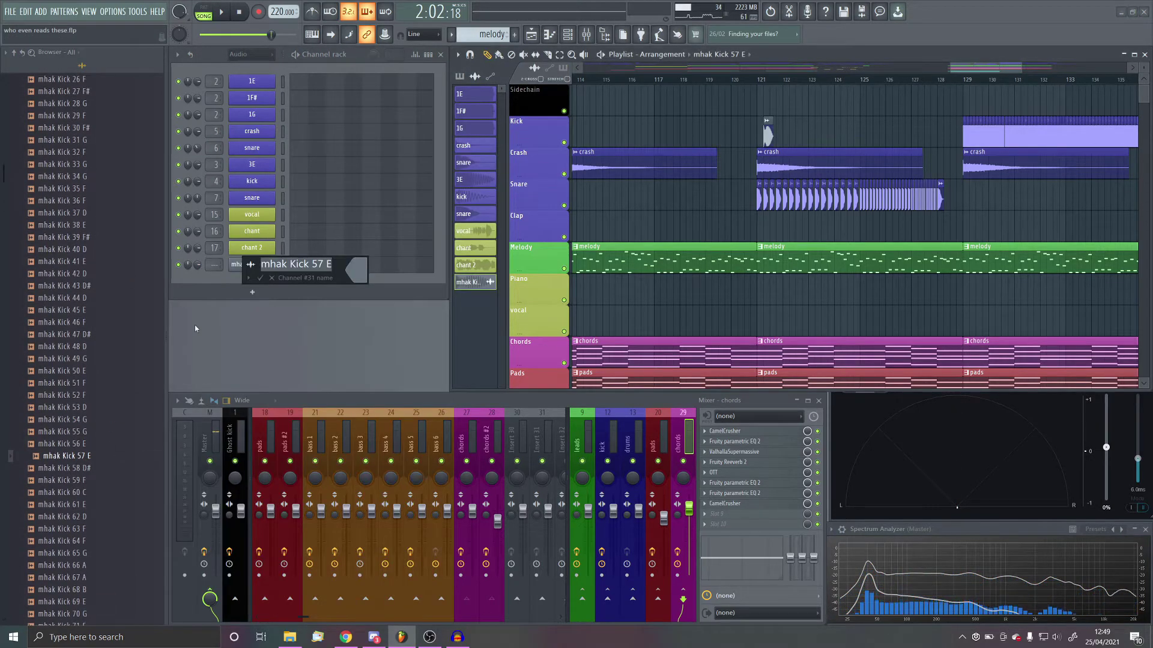
text(snarelow)
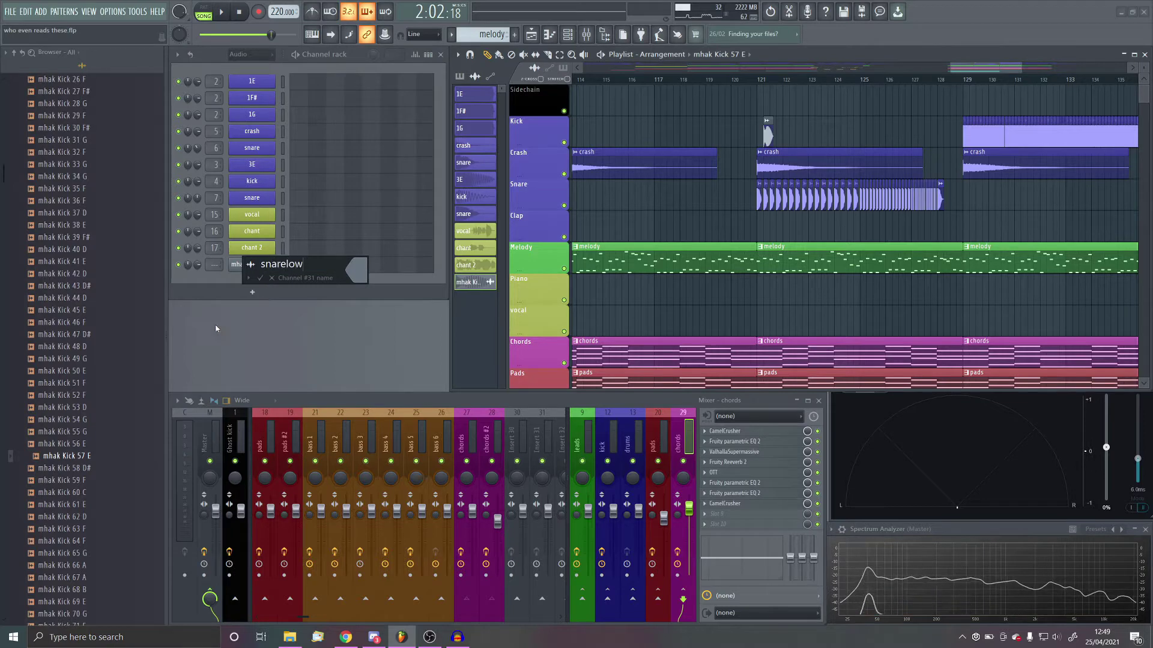
click(249, 265)
click(463, 301)
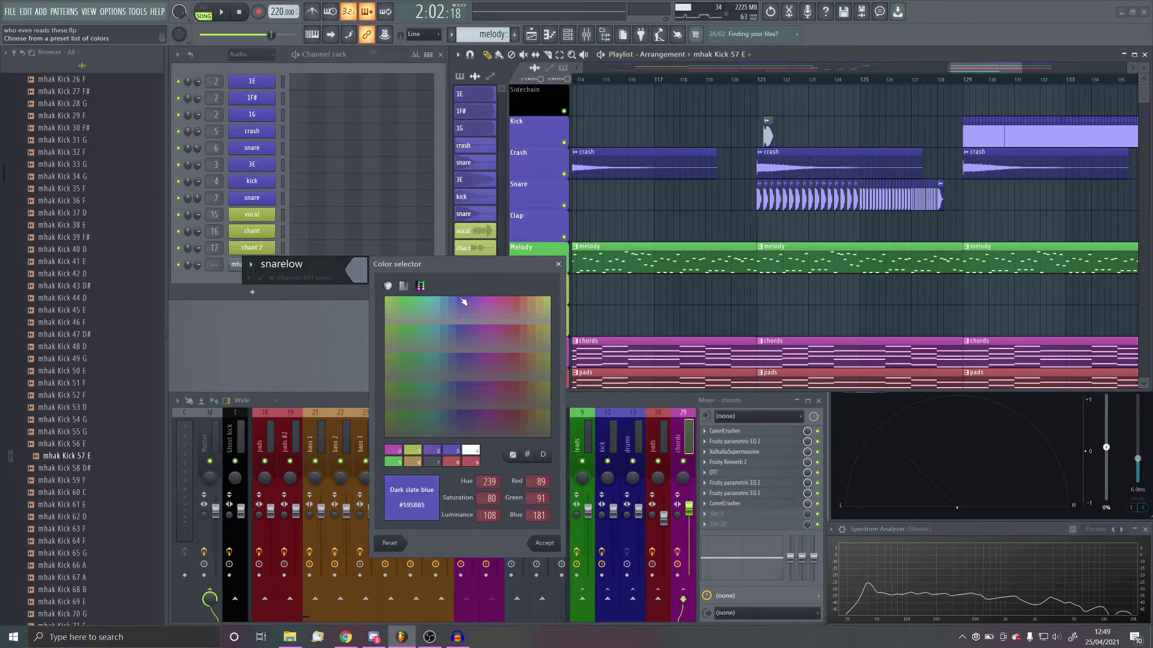
click(544, 543)
click(264, 285)
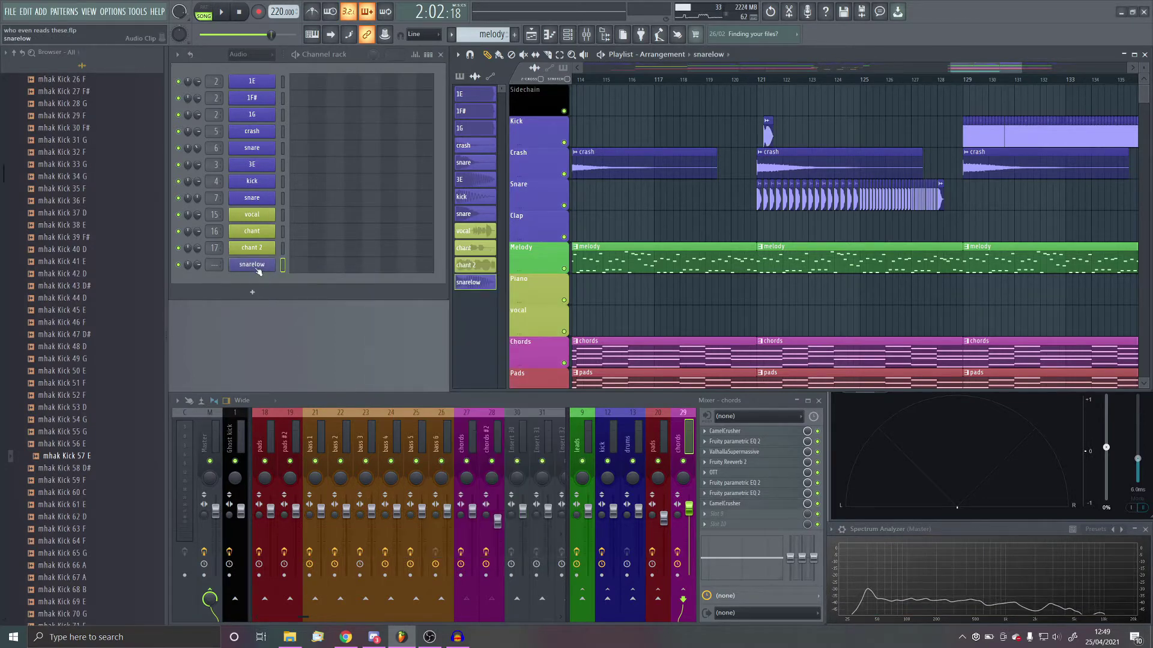
click(251, 271)
key(ctrl+l)
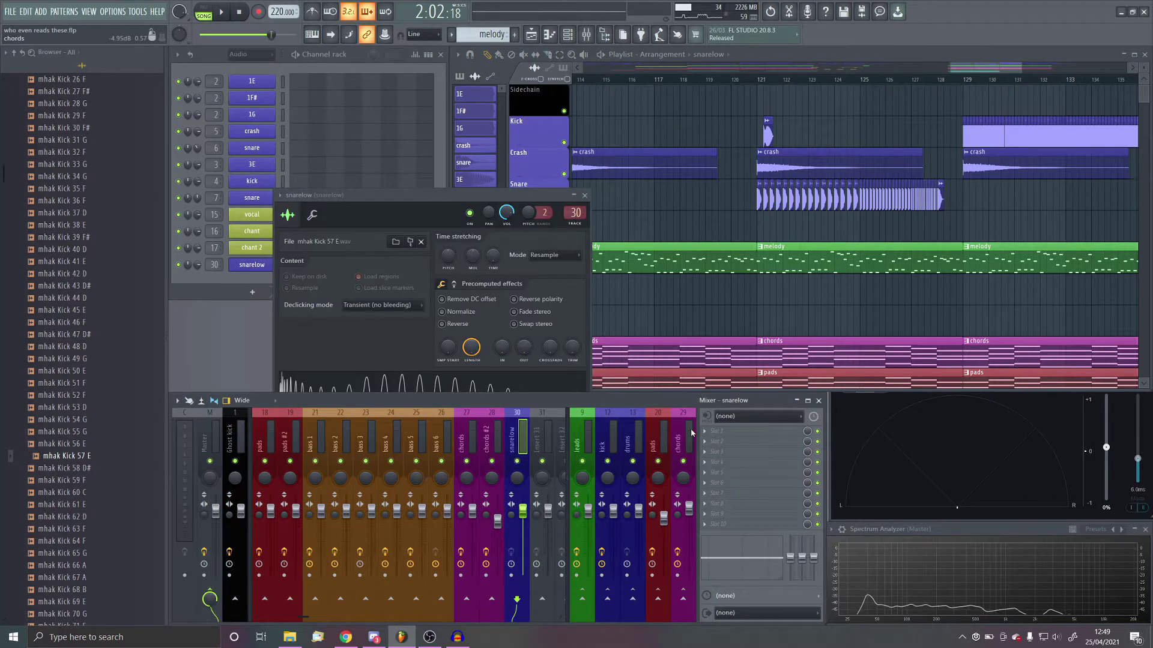
Load Cymatics Diablo Lite with raised Clip and Punch on the snarelow mixer track, followed by Fruity parametric EQ 2
click(750, 431)
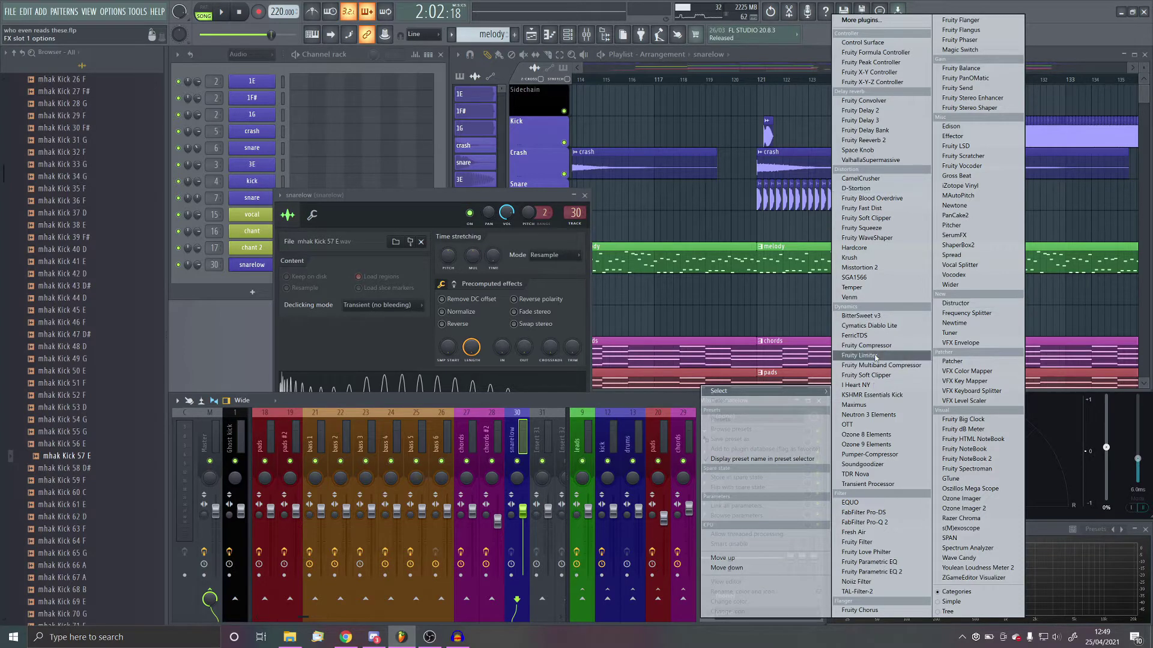
click(868, 325)
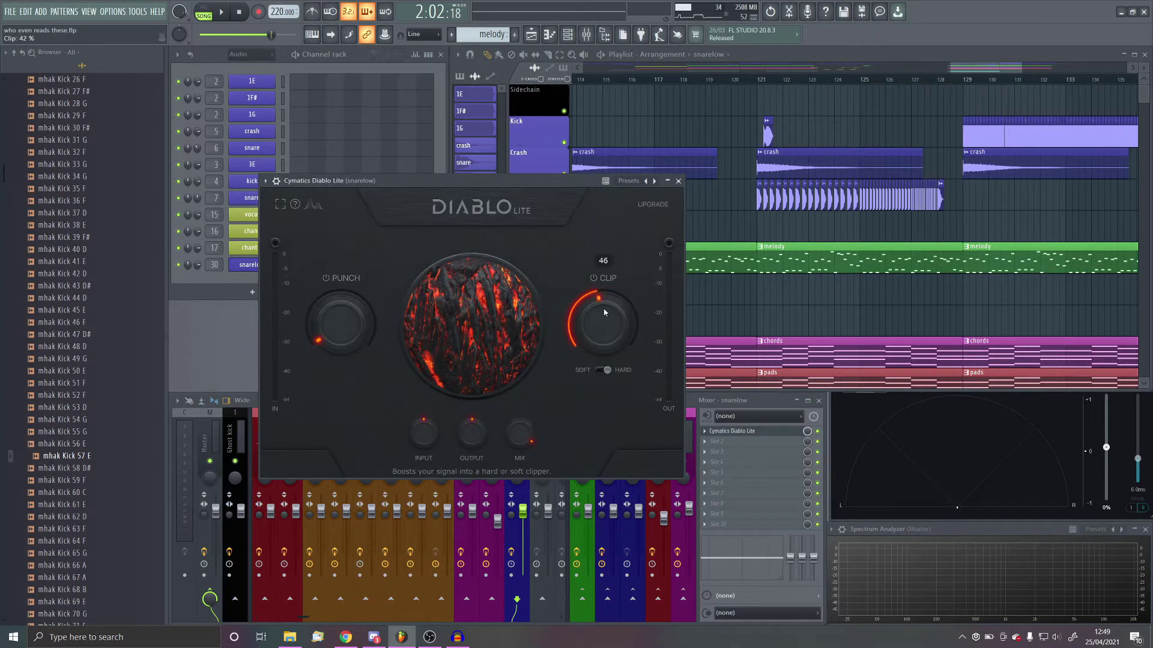
drag(344, 324, 355, 291)
click(730, 431)
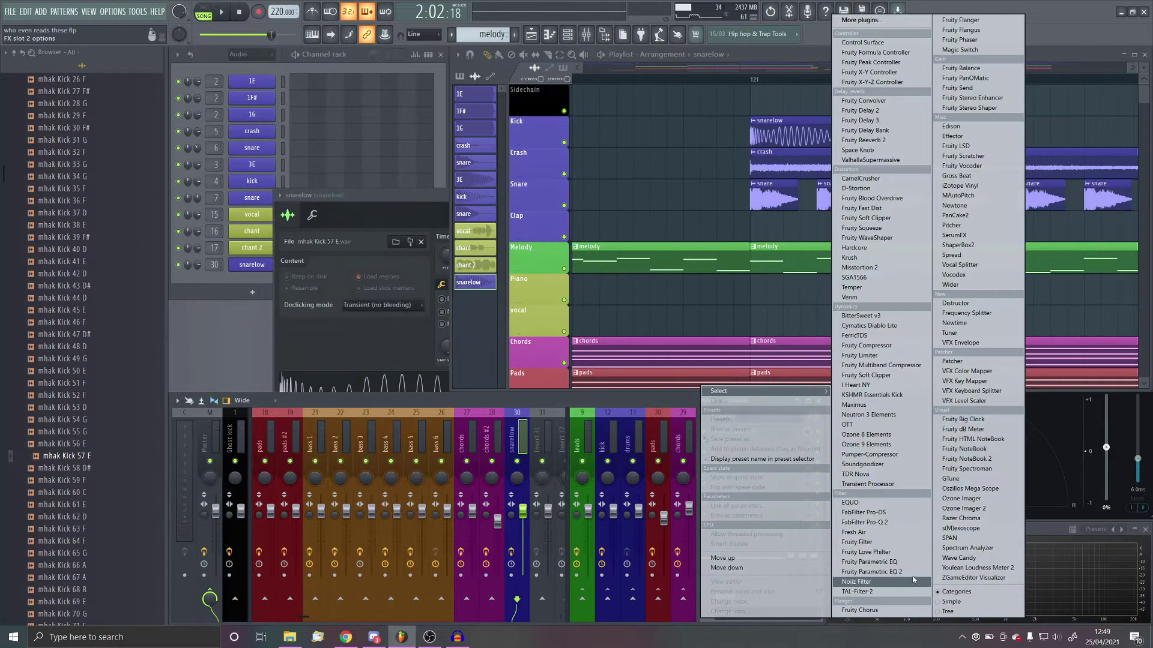
click(881, 572)
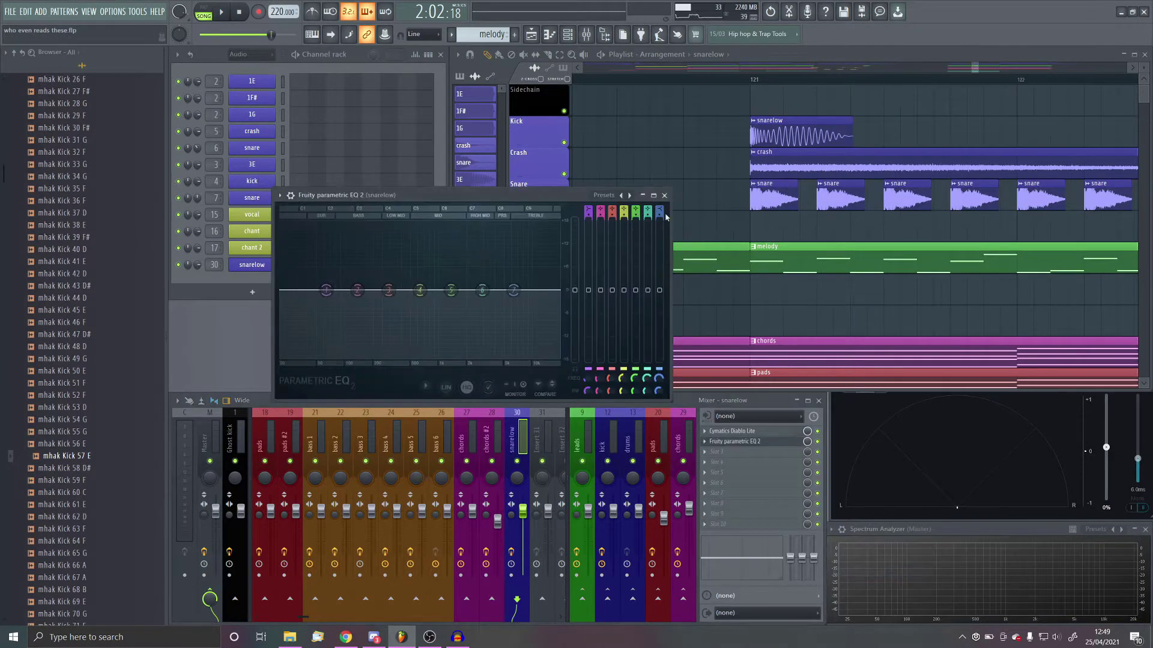
Repeat the snarelow clip under every snare hit from bar 121 up to bar 125
scroll(661, 210, down, 3)
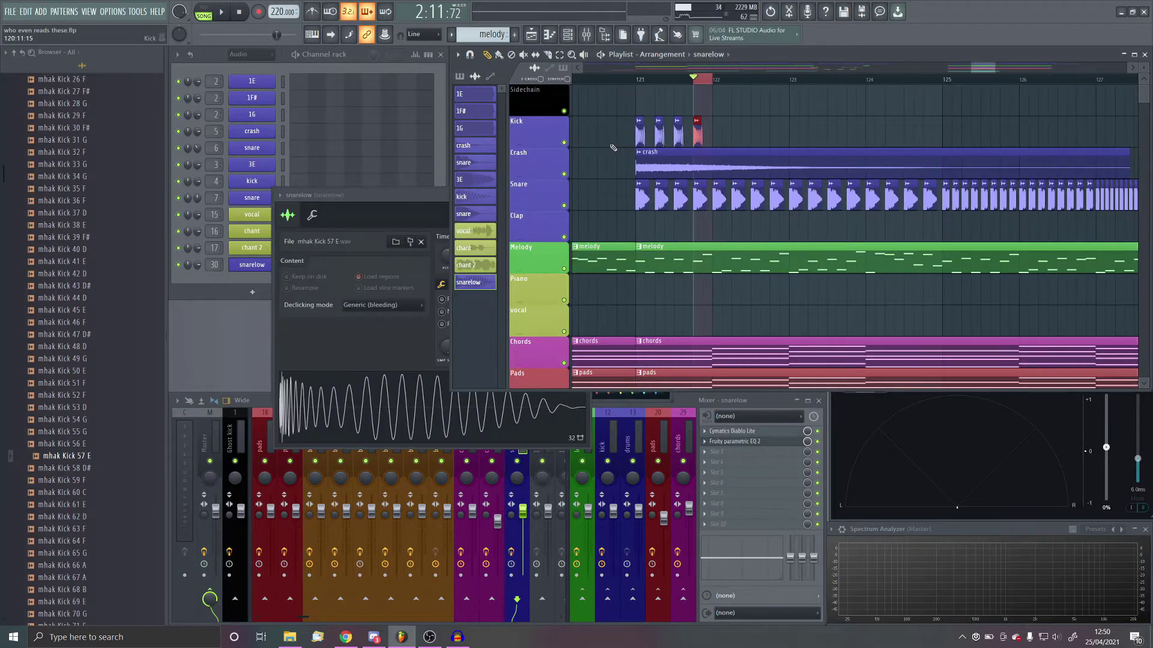
key(ctrl+b)
scroll(775, 177, up, 8)
key(ctrl+b)
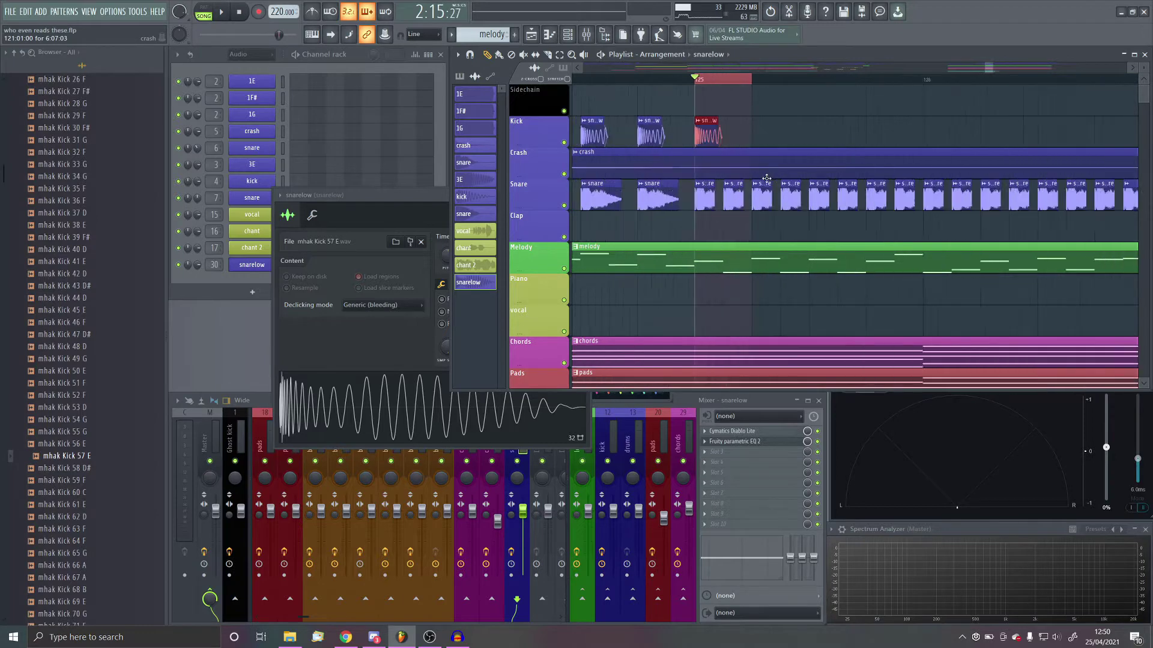
Double the snarelow hit rate from bar 125 to bar 127 to match the faster snare roll
drag(637, 133, 688, 128)
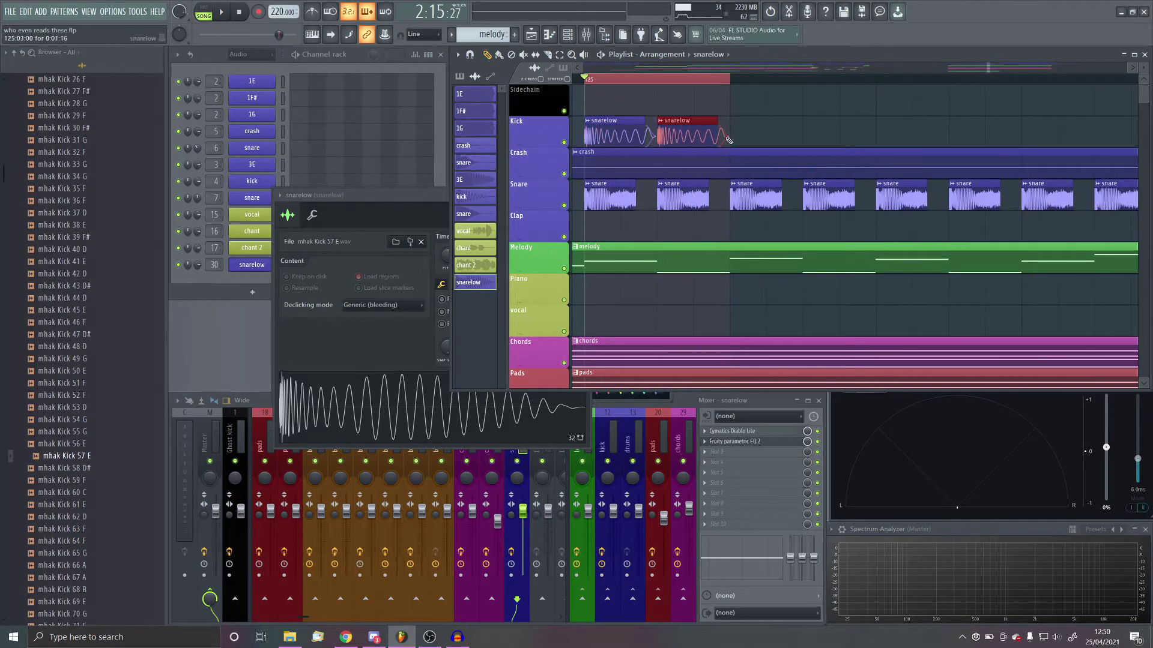
scroll(891, 190, down, 5)
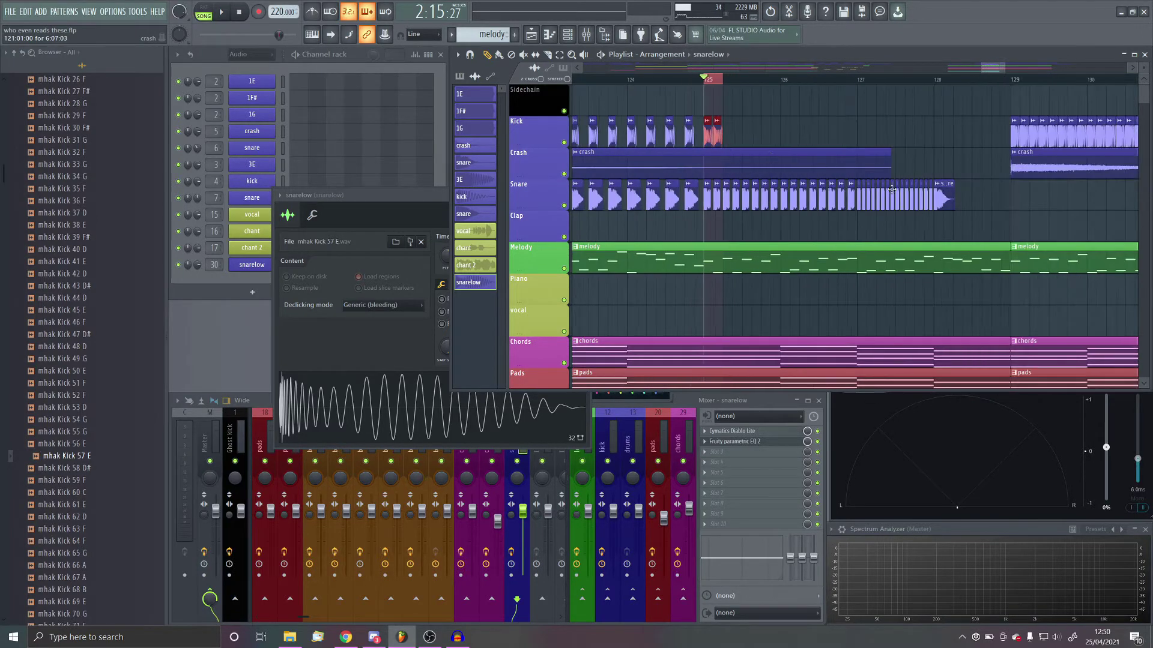
scroll(867, 204, up, 3)
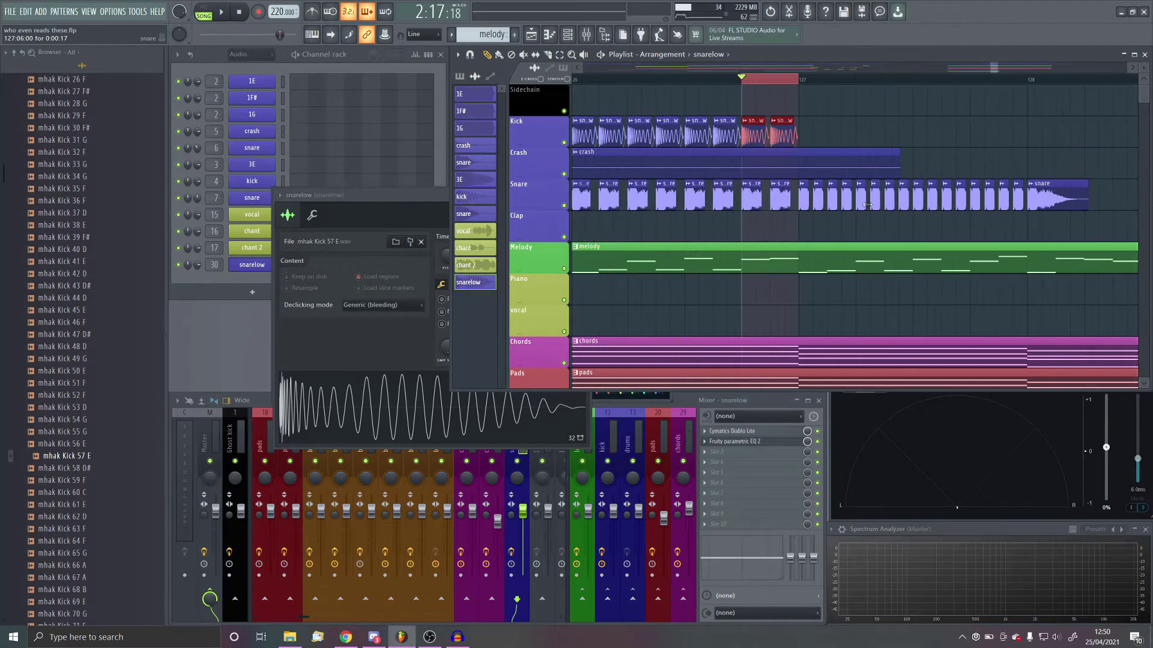
Shorten the snarelow clips at bar 127 and repeat them at double rate up to bar 128, matching the snare roll
scroll(823, 154, up, 3)
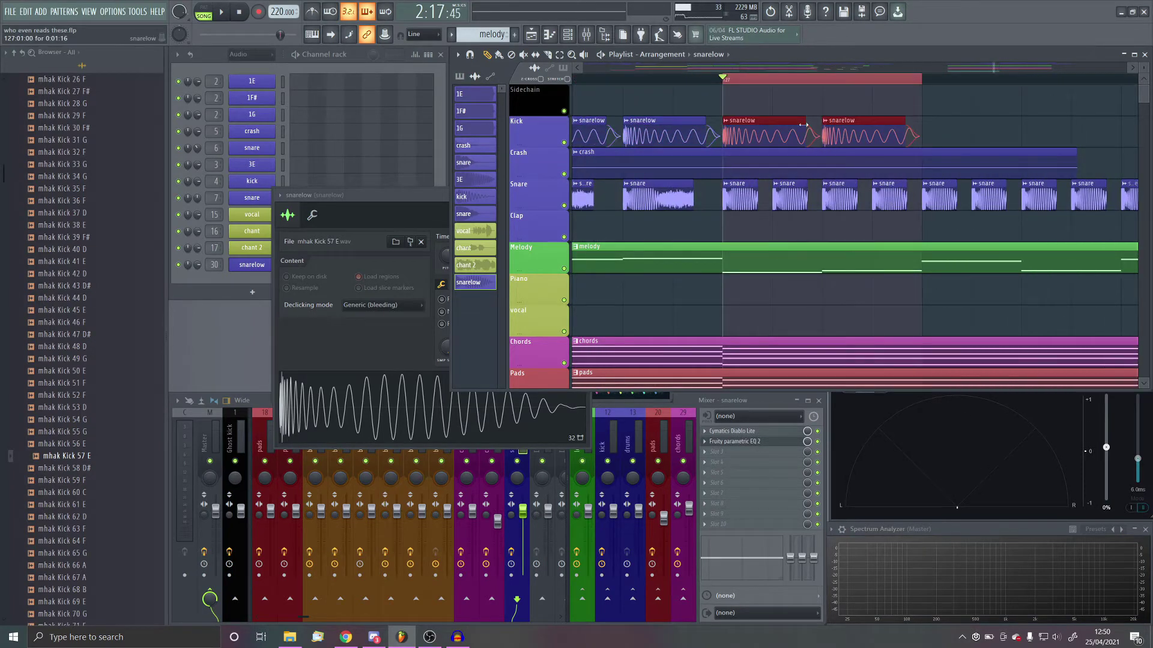
mouse_move(803, 125)
mouse_down()
mouse_move(759, 134)
mouse_move(784, 131)
mouse_up()
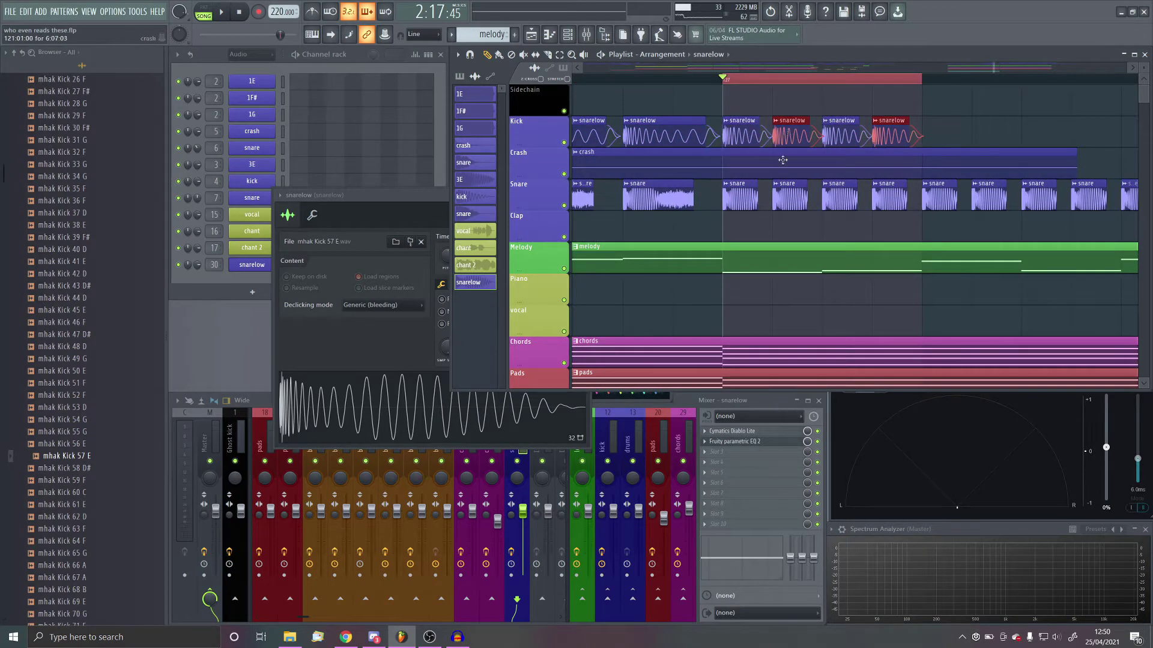
scroll(818, 158, down, 1)
drag(885, 139, 750, 143)
scroll(740, 143, down, 2)
key(ctrl+b)
key(ctrl+b)
key(ctrl+b)
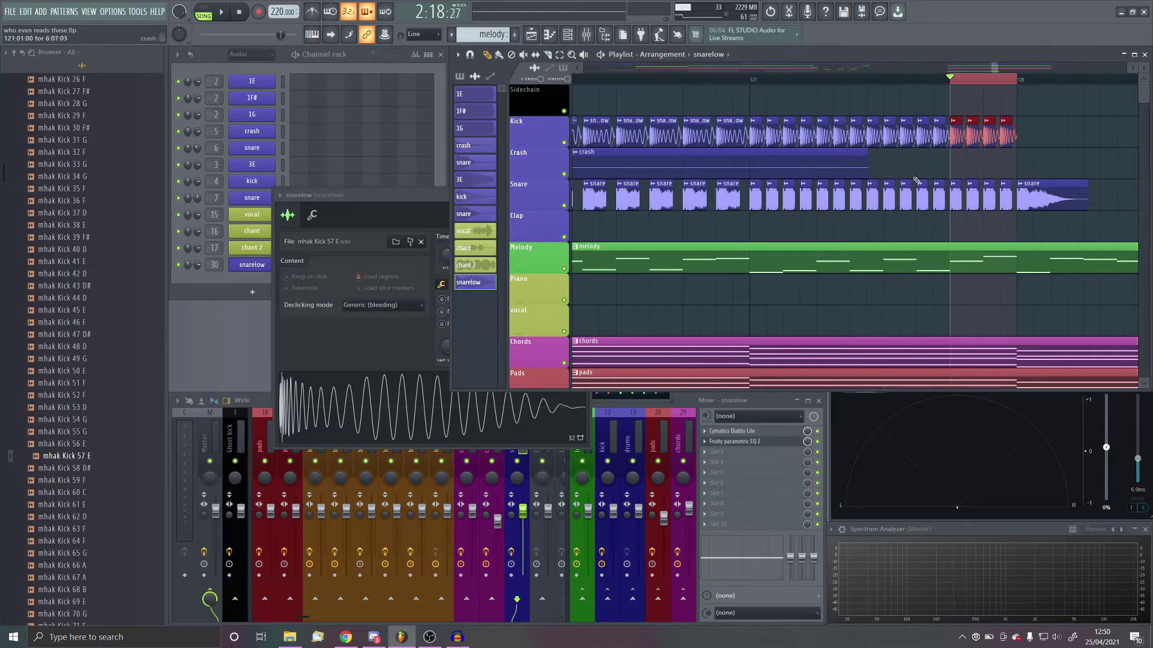
Play the build-up from bar 121, compare it with snarelow muted and unmuted, and lower the snarelow mixer volume to 59%
scroll(917, 181, down, 5)
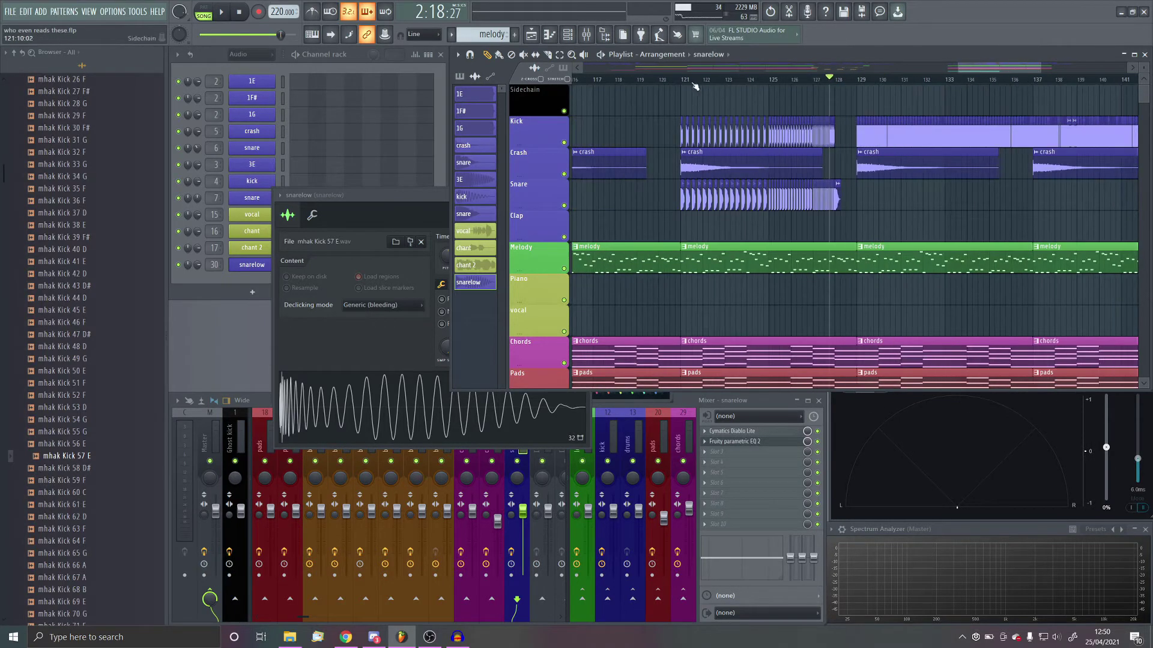
click(694, 86)
key(space)
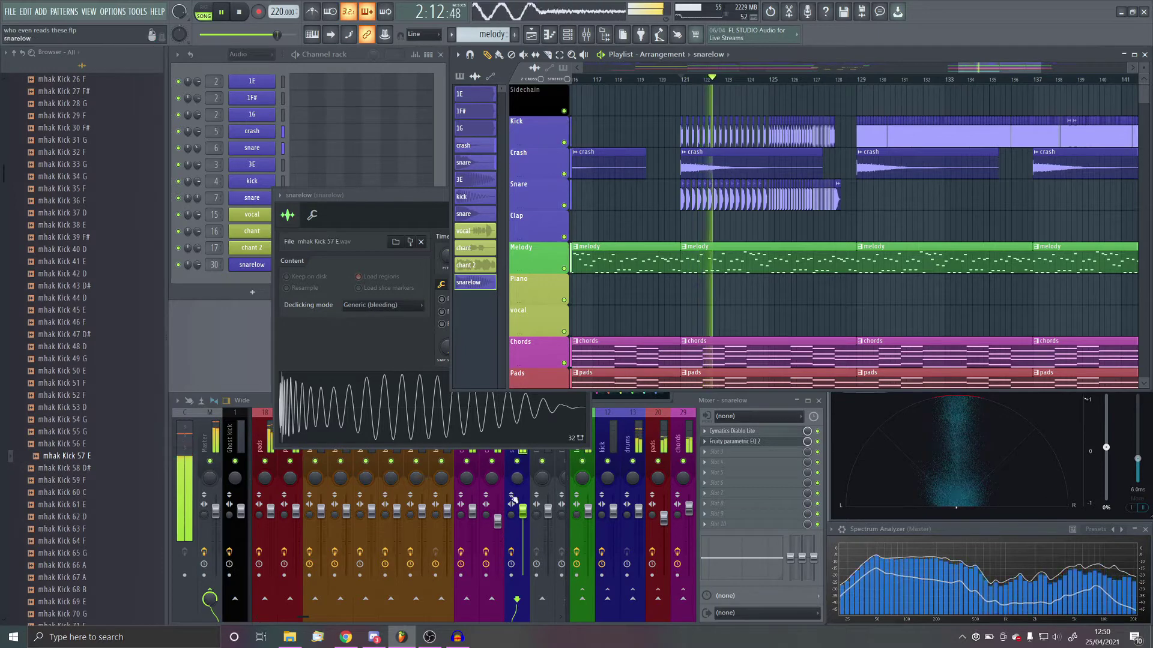
click(516, 462)
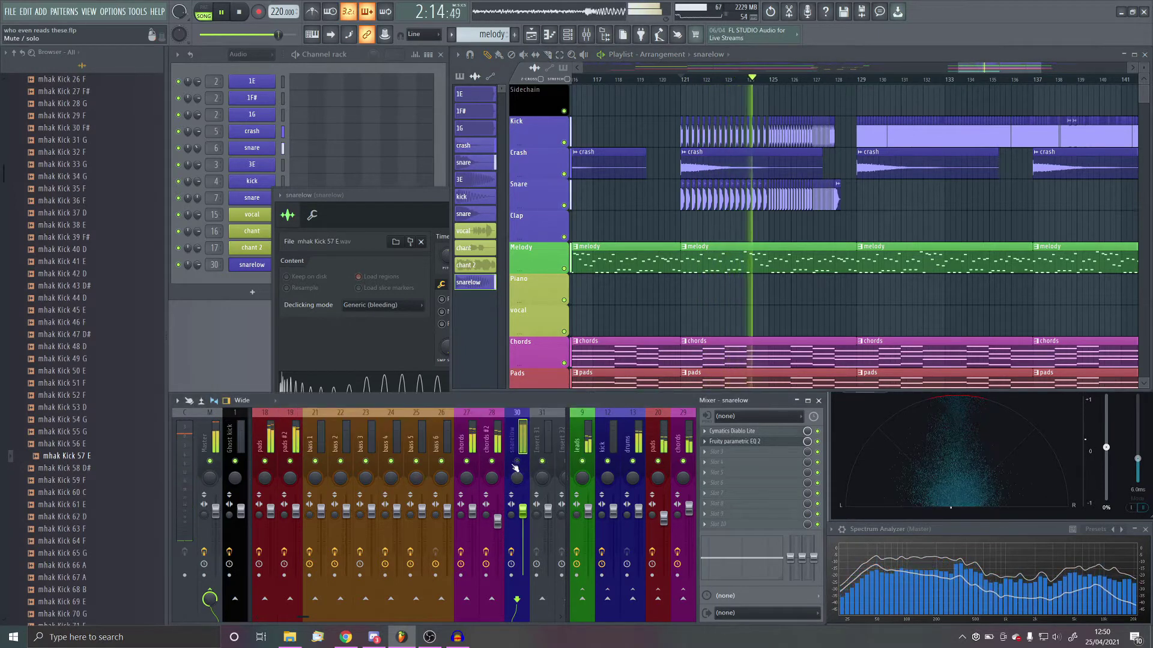
click(516, 461)
drag(522, 511, 523, 537)
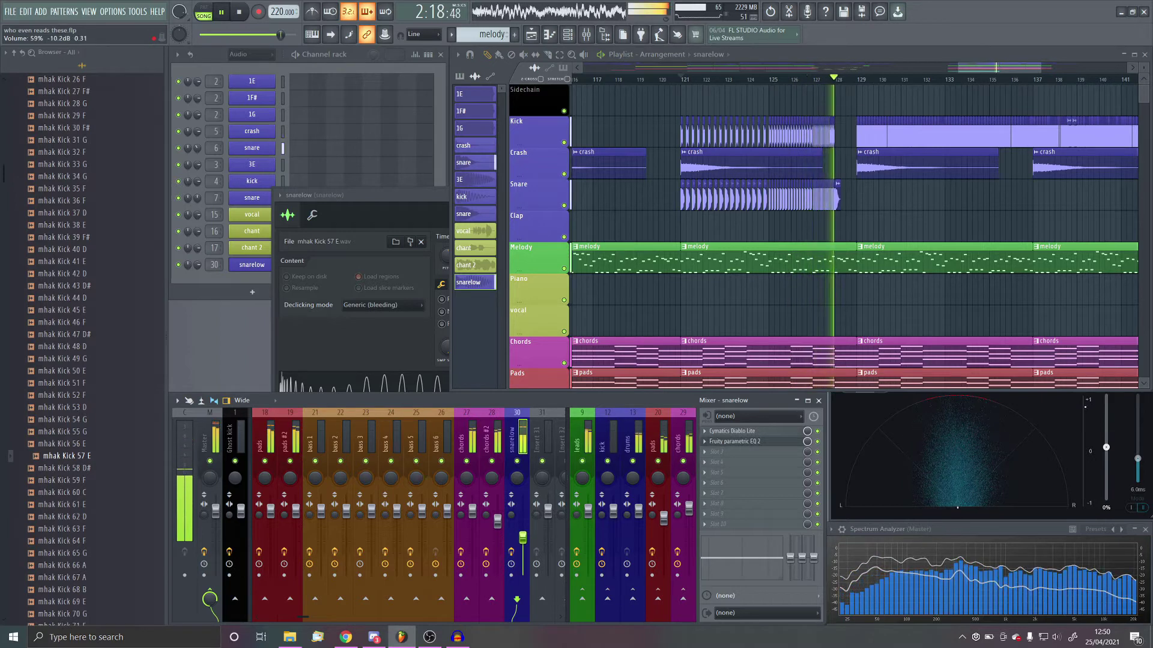
key(space)
Move the snarelow mixer track beside the snare tracks at position 8 and route it to the drums bus instead of the master
ctrl+scroll(666, 207, up, 3)
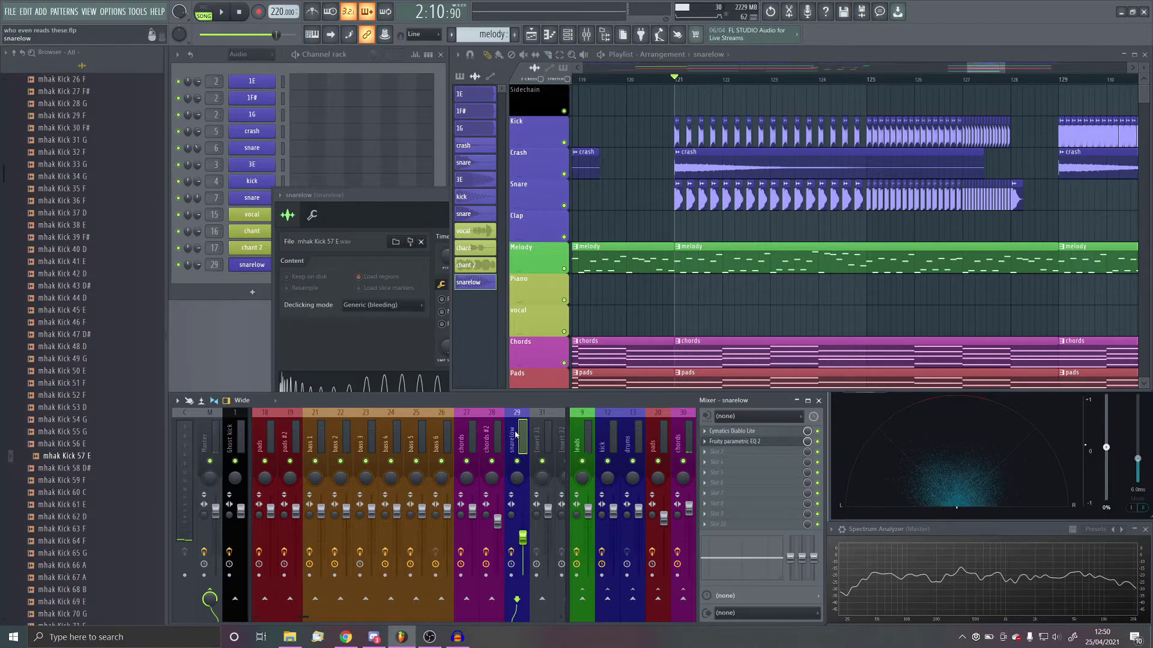
alt+scroll(515, 435, up, 19)
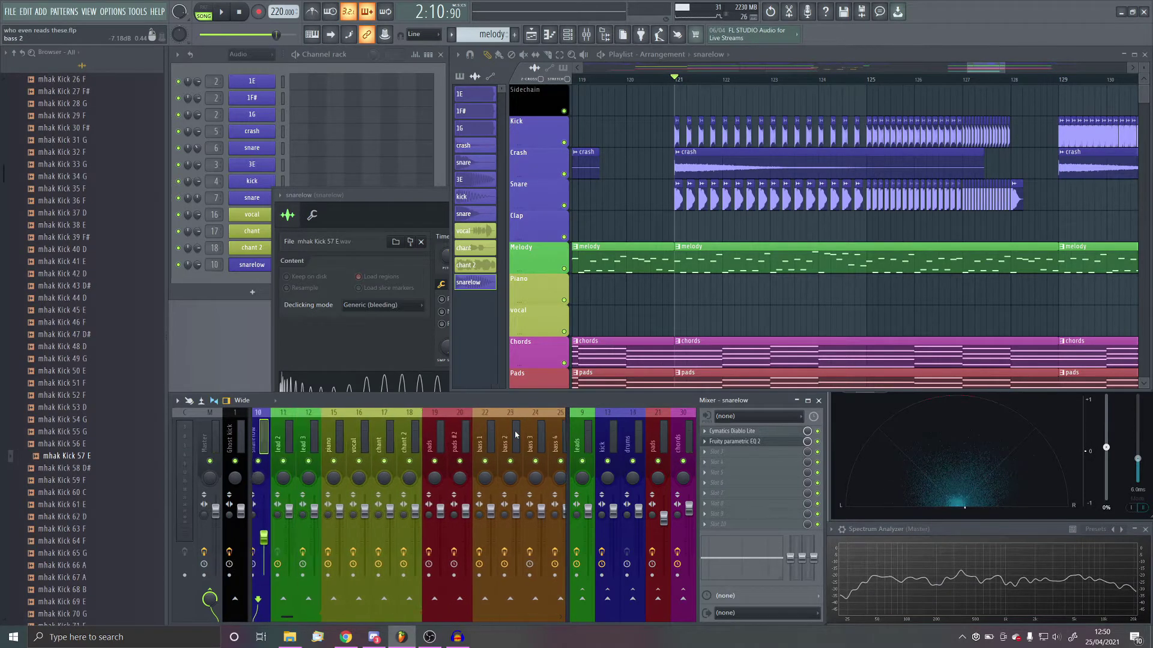
alt+scroll(515, 435, up, 3)
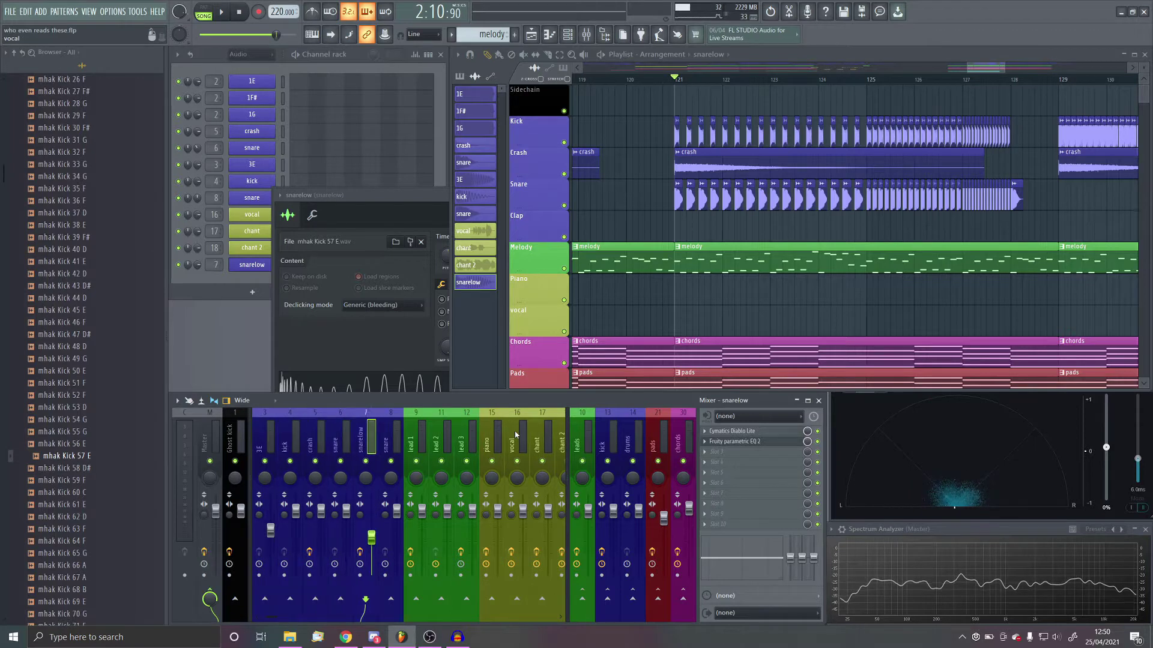
alt+scroll(516, 434, down, 1)
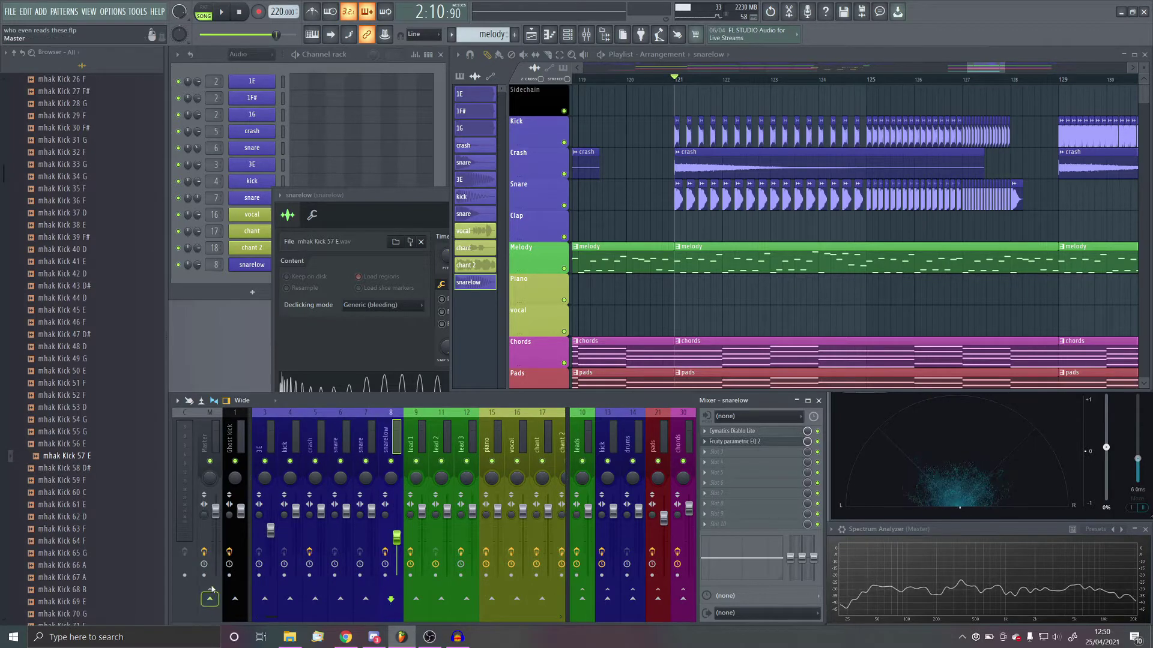
Play the build-up with only the Kick and Snare playlist tracks audible and lower the snarelow mixer volume to 47%
key(space)
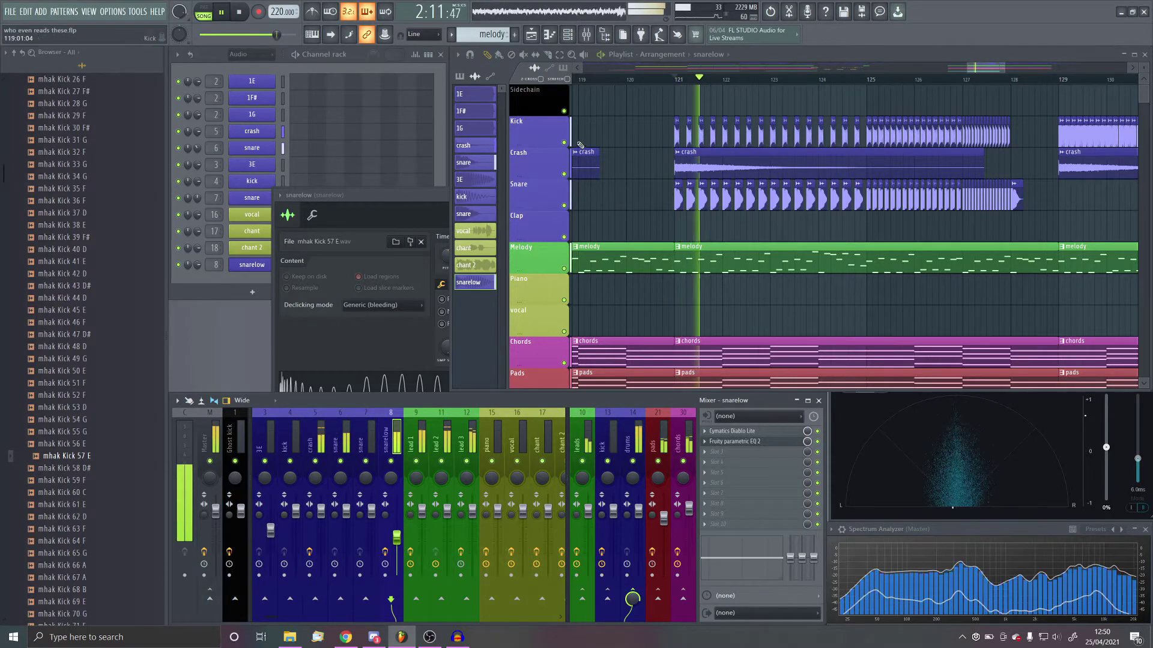
ctrl+click(563, 142)
click(564, 205)
ctrl+scroll(667, 217, up, 2)
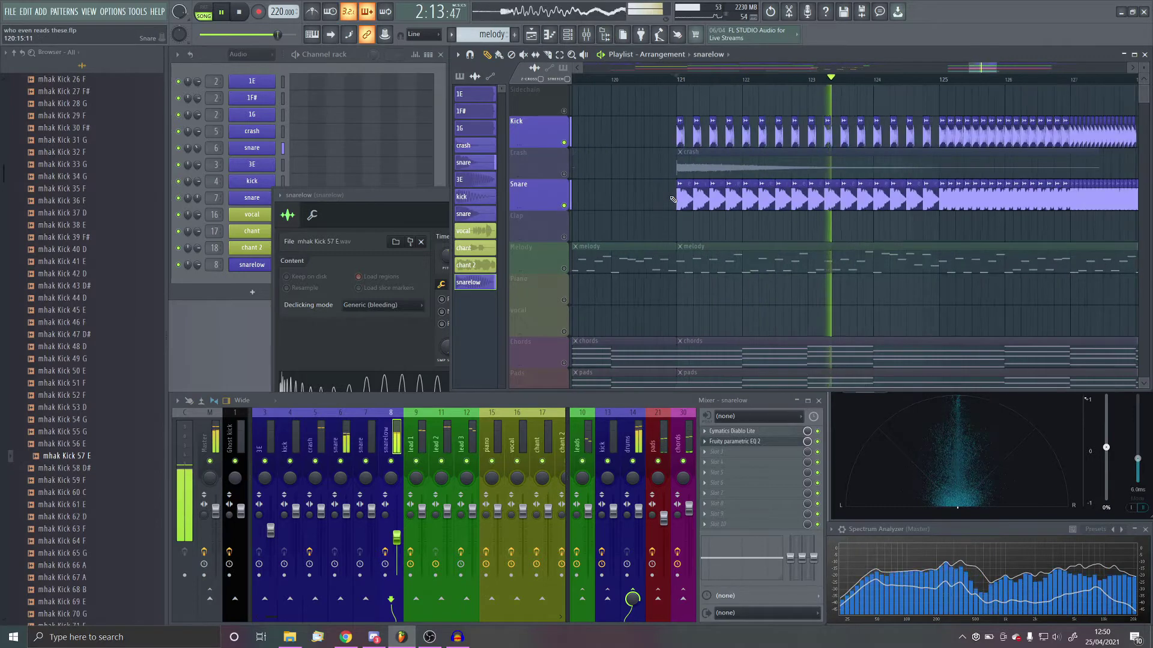
drag(395, 540, 395, 548)
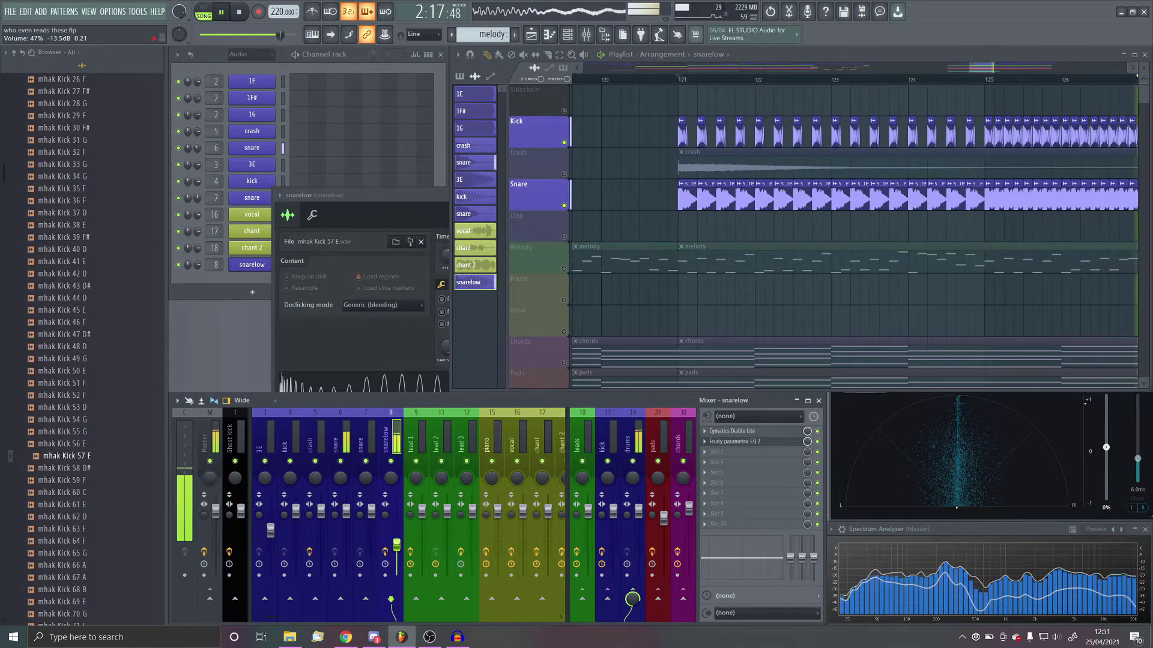
ctrl+scroll(633, 252, down, 3)
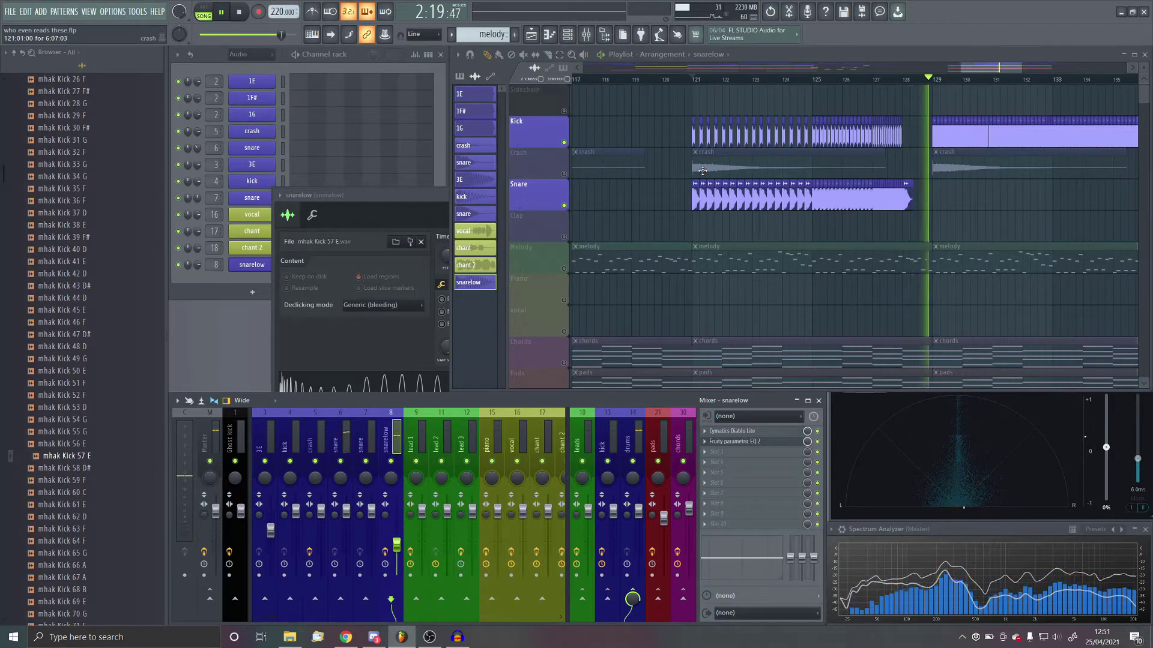
Make all playlist tracks audible again and play the build-up from bar 121 with the full arrangement
click(563, 142)
right_click(564, 206)
key(space)
ctrl+scroll(827, 257, down, 4)
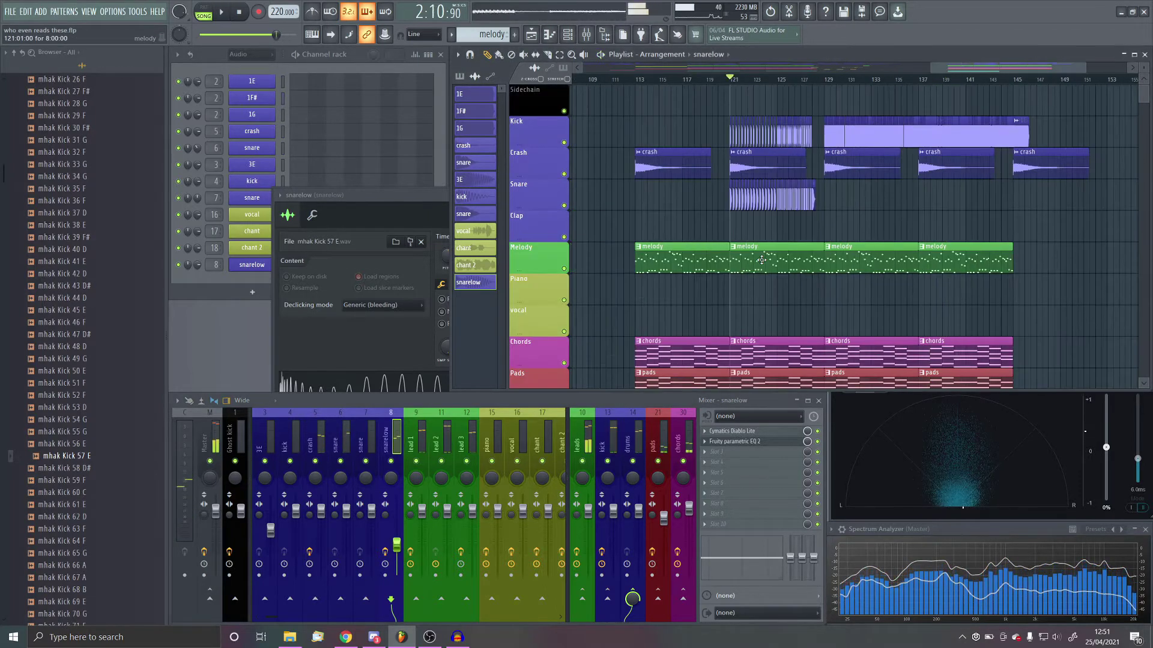
key(space)
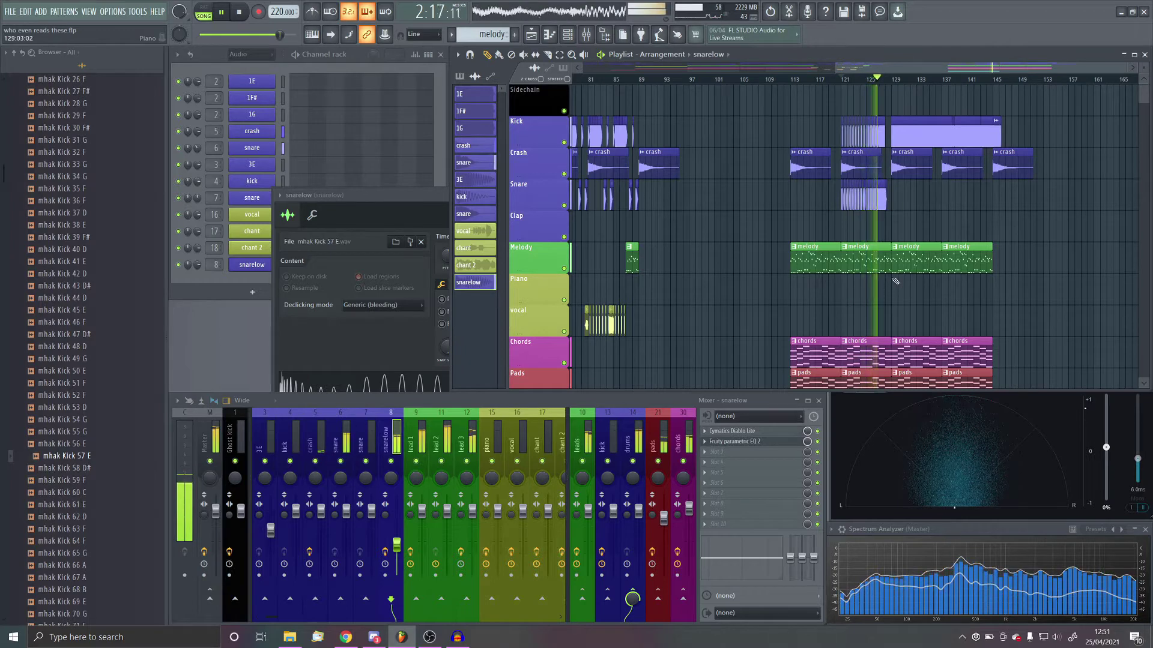
Add a crash at bar 128 on the Crash track, trimmed to end at bar 129 where the next crash starts
scroll(895, 280, up, 3)
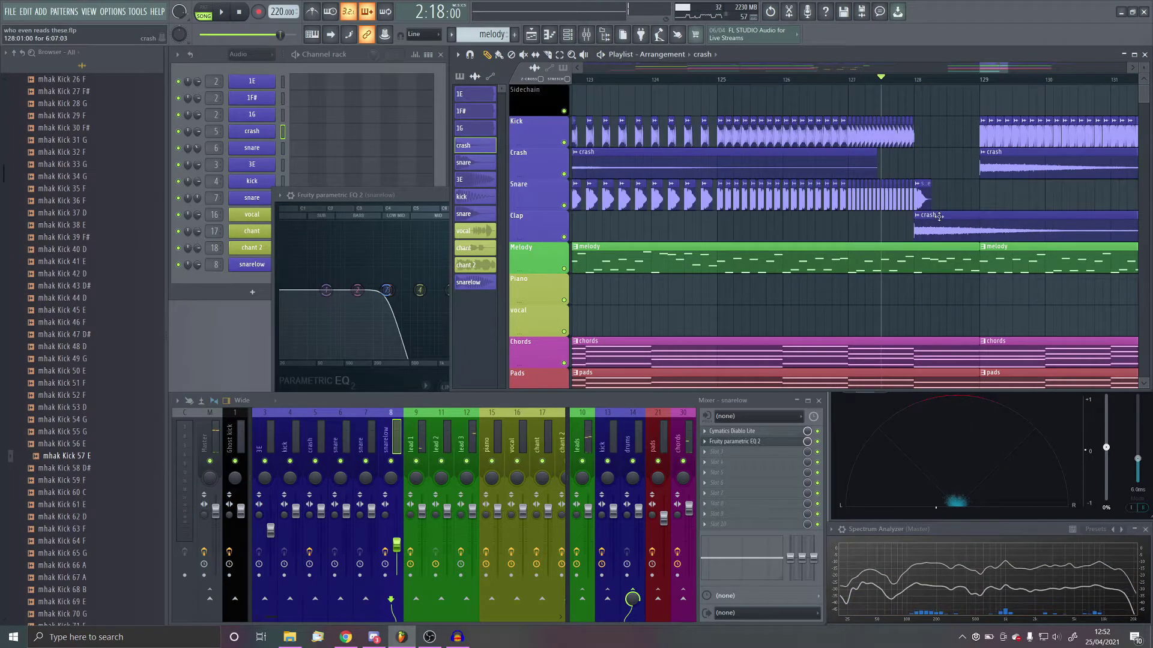
scroll(937, 225, up, 2)
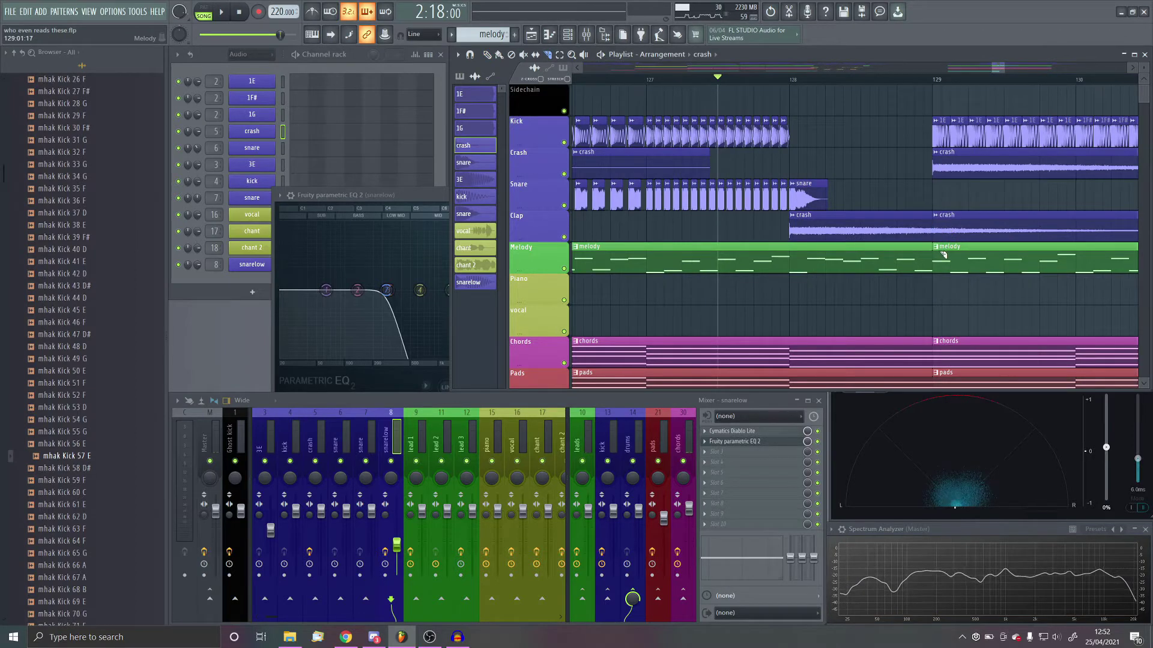
right_click(943, 232)
drag(901, 223, 891, 160)
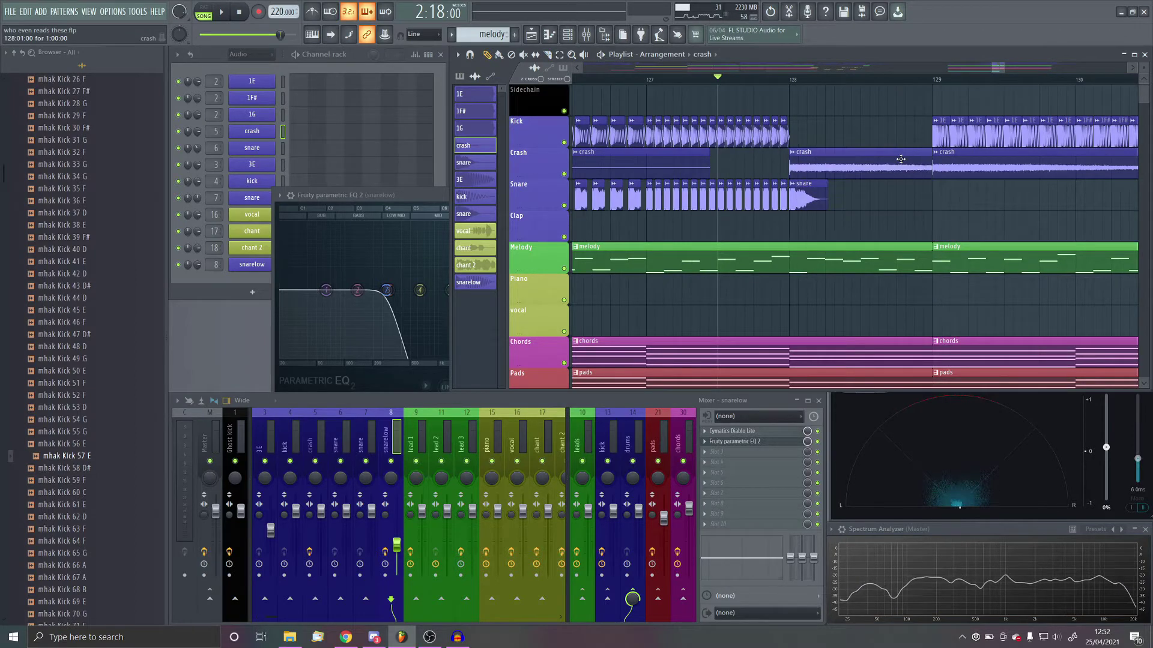
scroll(841, 159, down, 5)
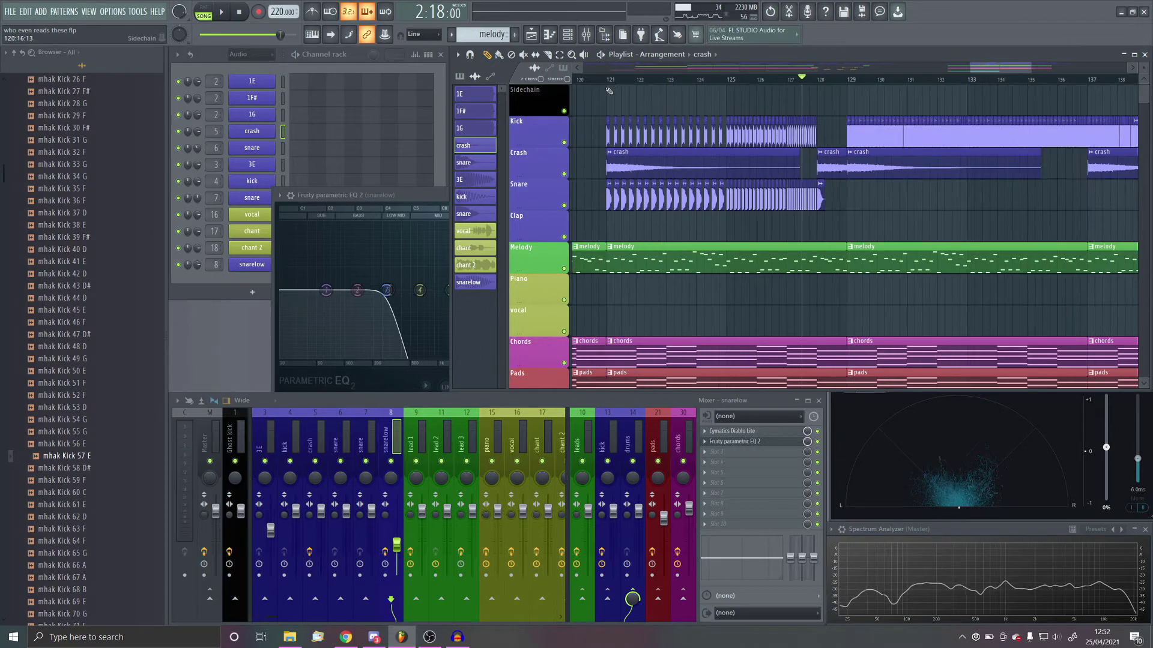
Add a crash from bar 125 to bar 127 on the Crash track, cutting off the overlapping tail of the bar 121 crash
scroll(654, 126, up, 2)
click(763, 235)
scroll(785, 246, up, 2)
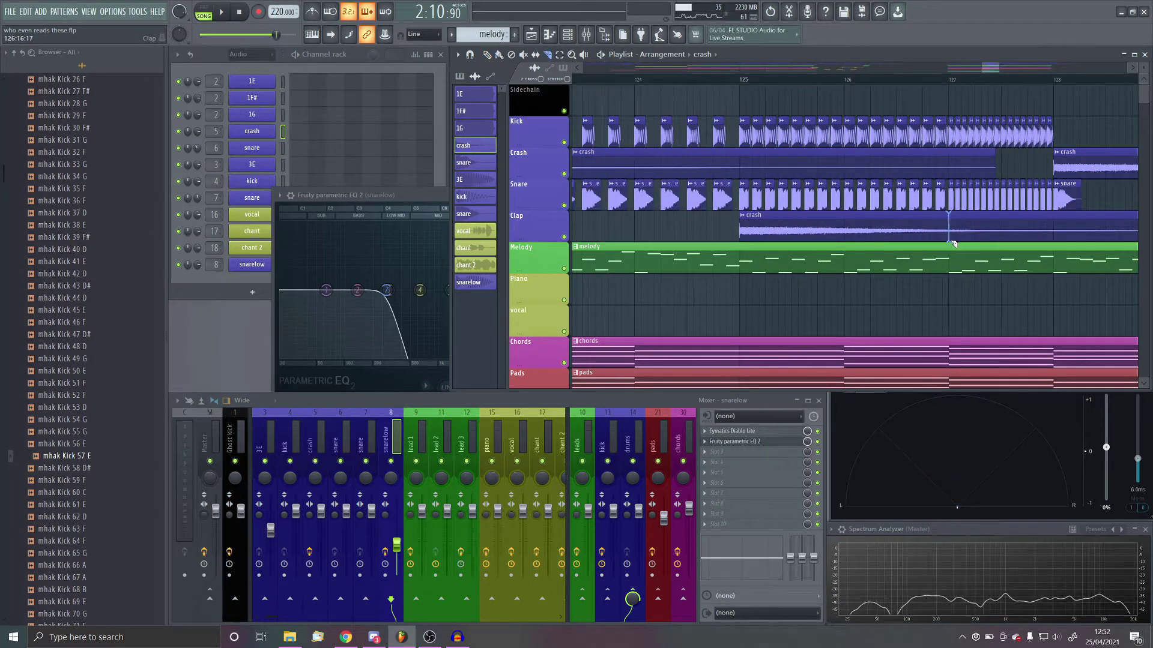
right_click(984, 236)
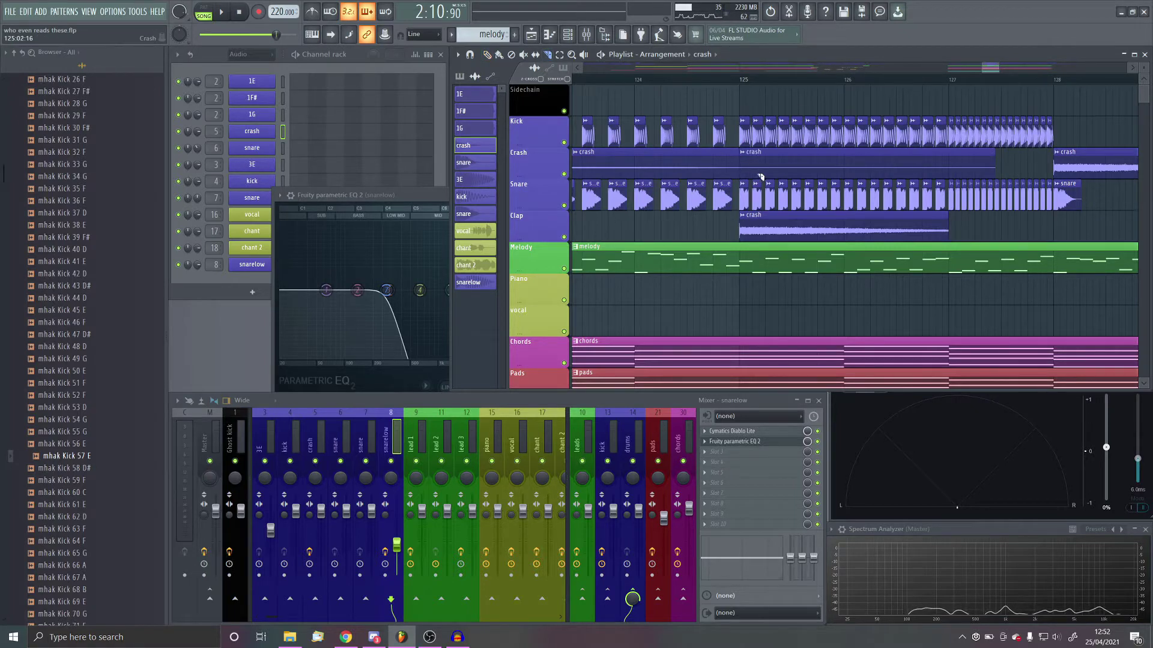
key(p)
right_click(761, 176)
drag(784, 235, 782, 166)
Play the build-up from bar 121 and close the snarelow Fruity parametric EQ 2 window
key(space)
scroll(857, 235, down, 2)
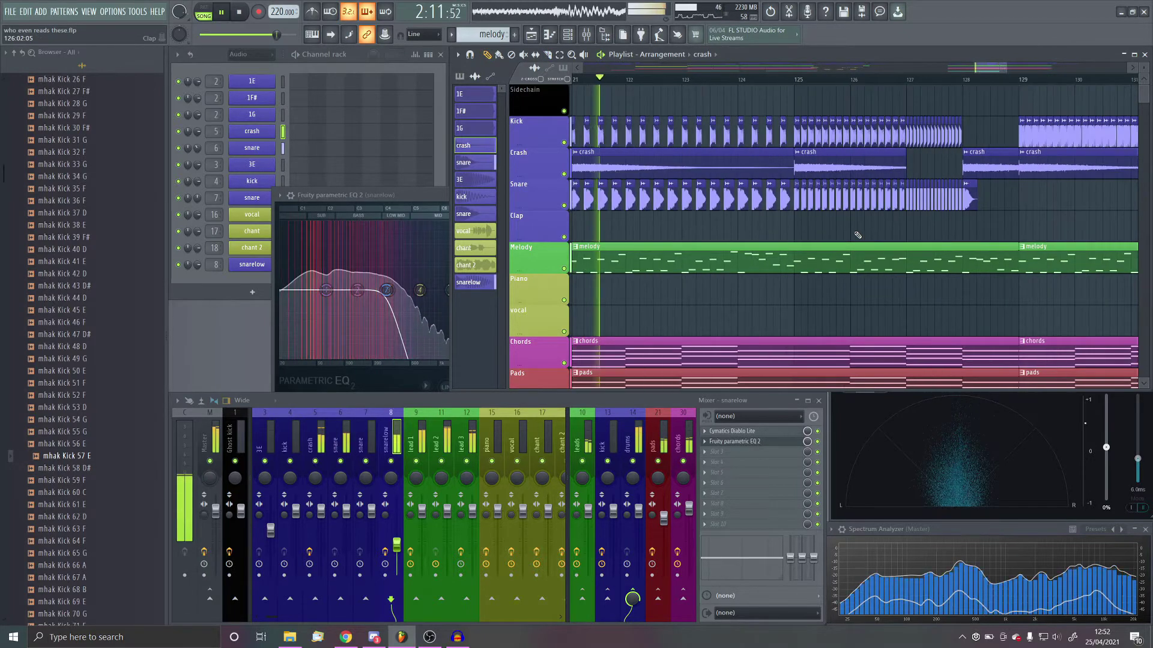
click(390, 196)
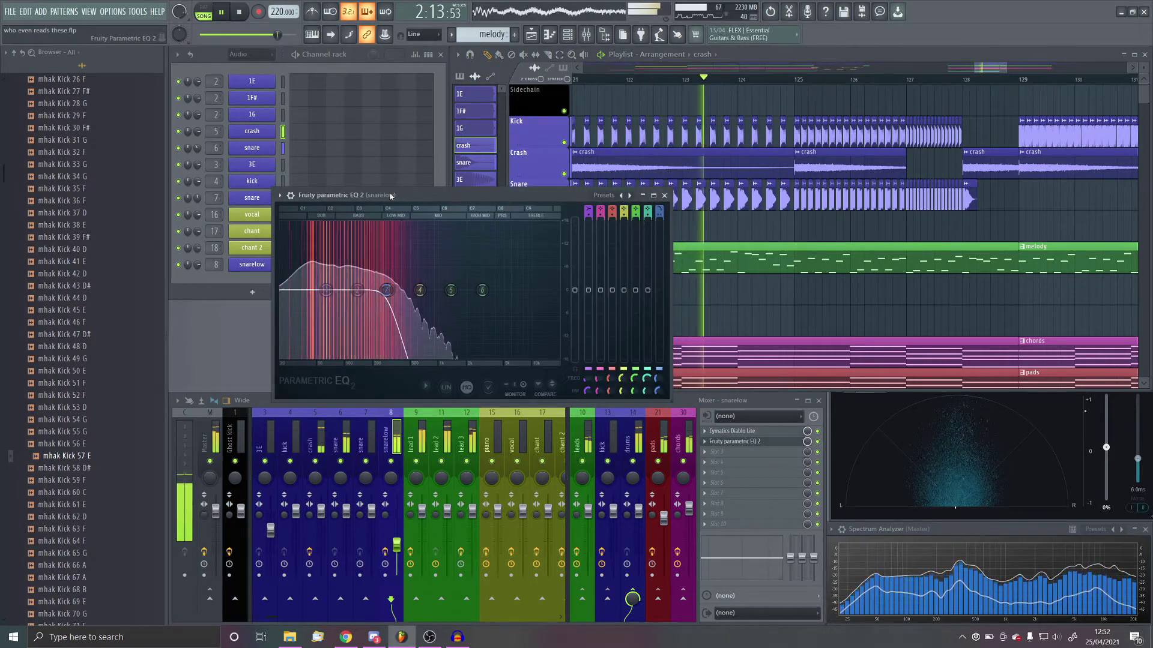
click(664, 195)
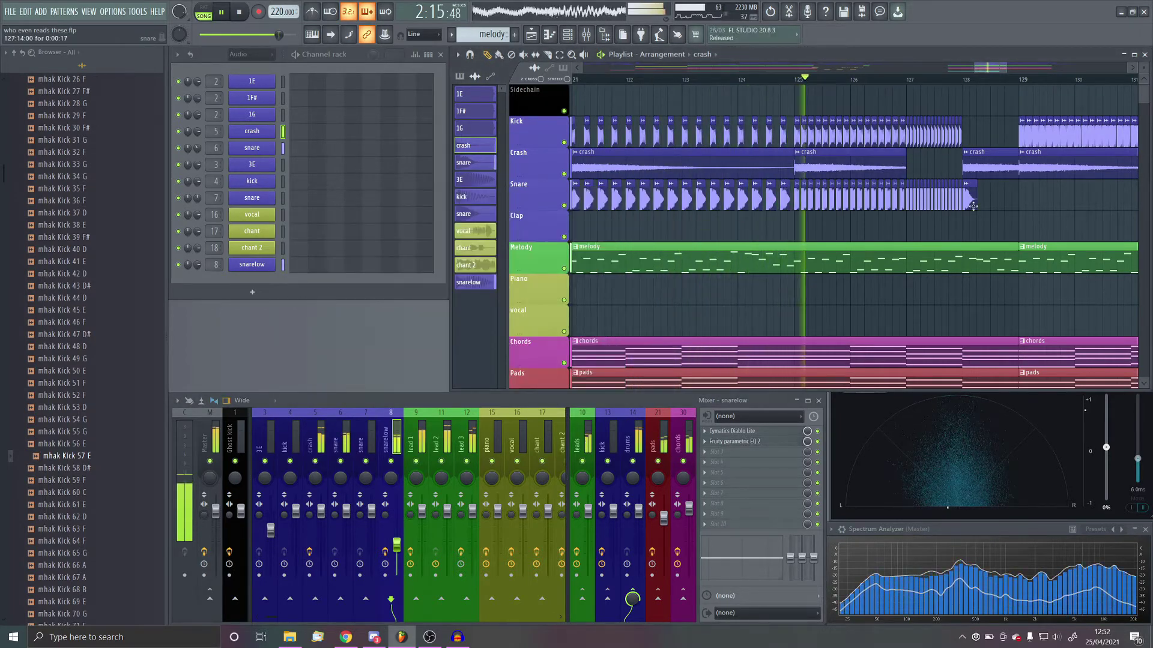
Add a crash at bar 127, move it to the empty Sidechain track and trim it to end at bar 128
scroll(972, 206, up, 3)
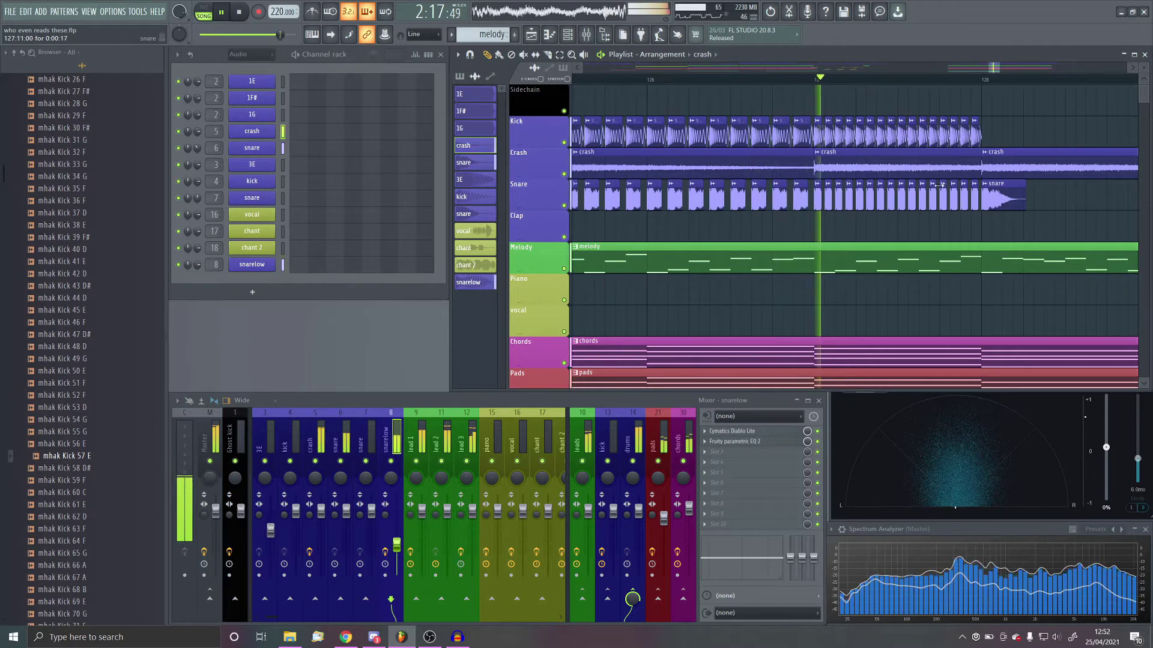
key(space)
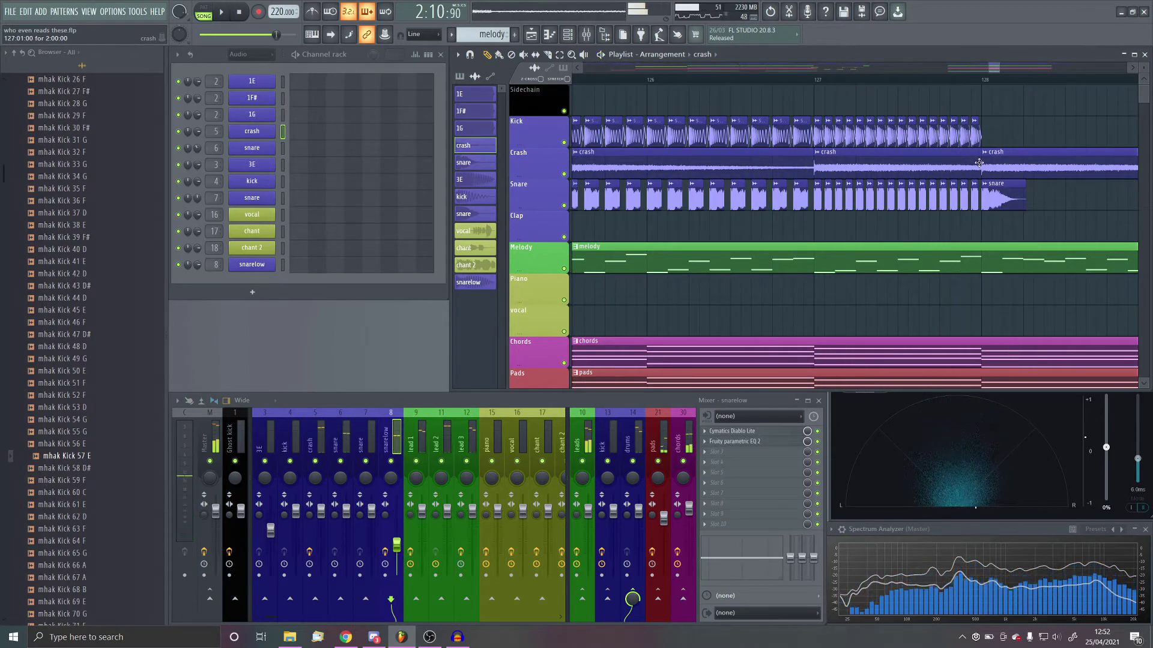
drag(934, 164, 967, 99)
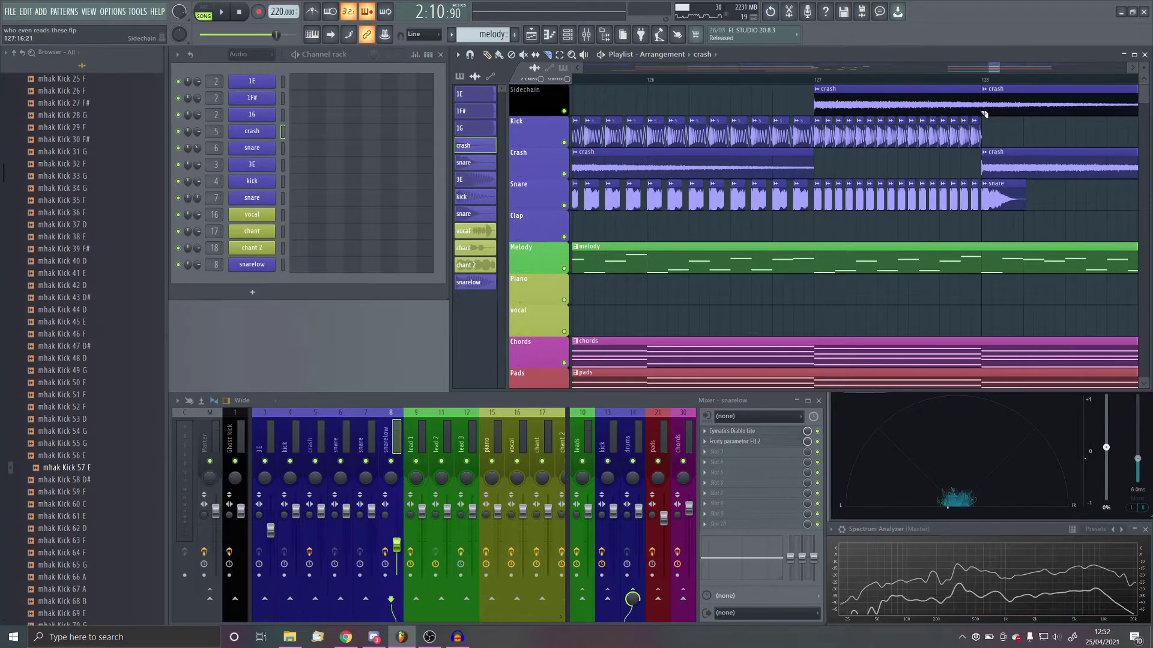
right_click(993, 111)
scroll(990, 99, up, 2)
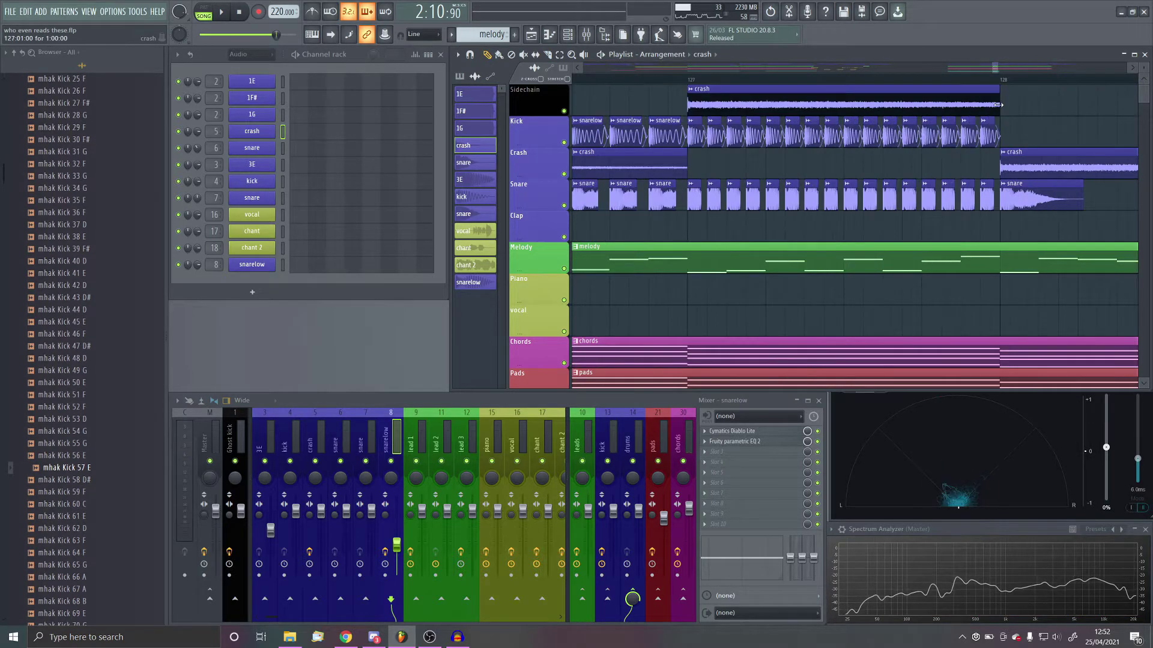
Turn the bar 127 crash into two consecutive half-bar crashes and move both down to the Crash track
drag(1001, 104, 824, 127)
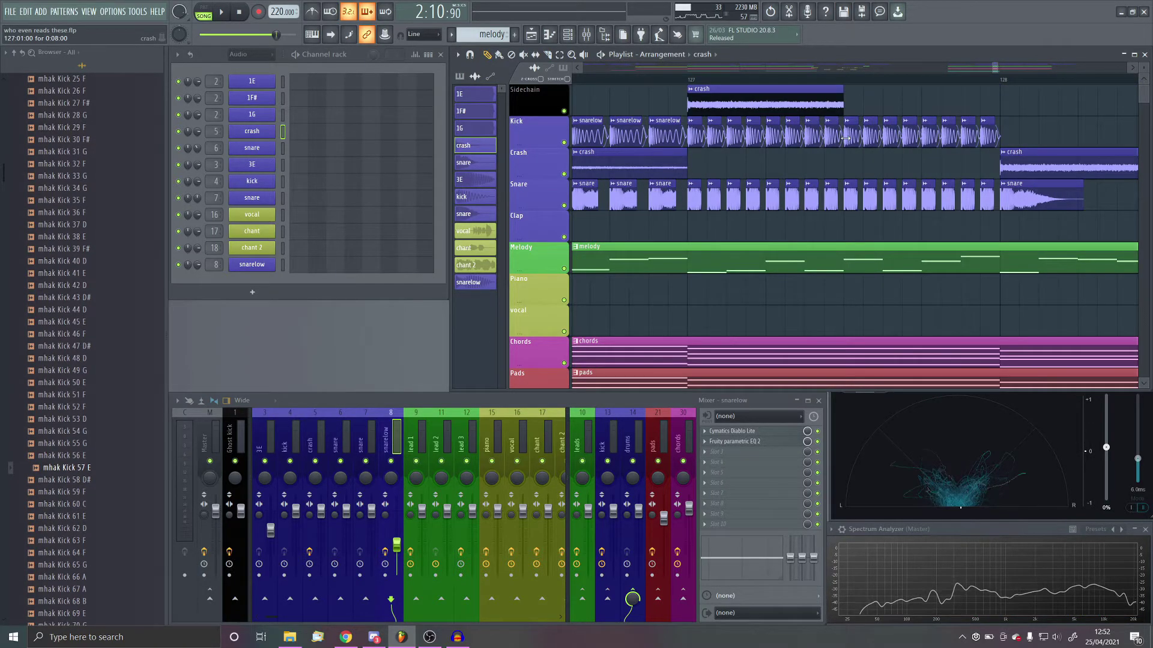
shift+drag(800, 107, 732, 105)
click(766, 78)
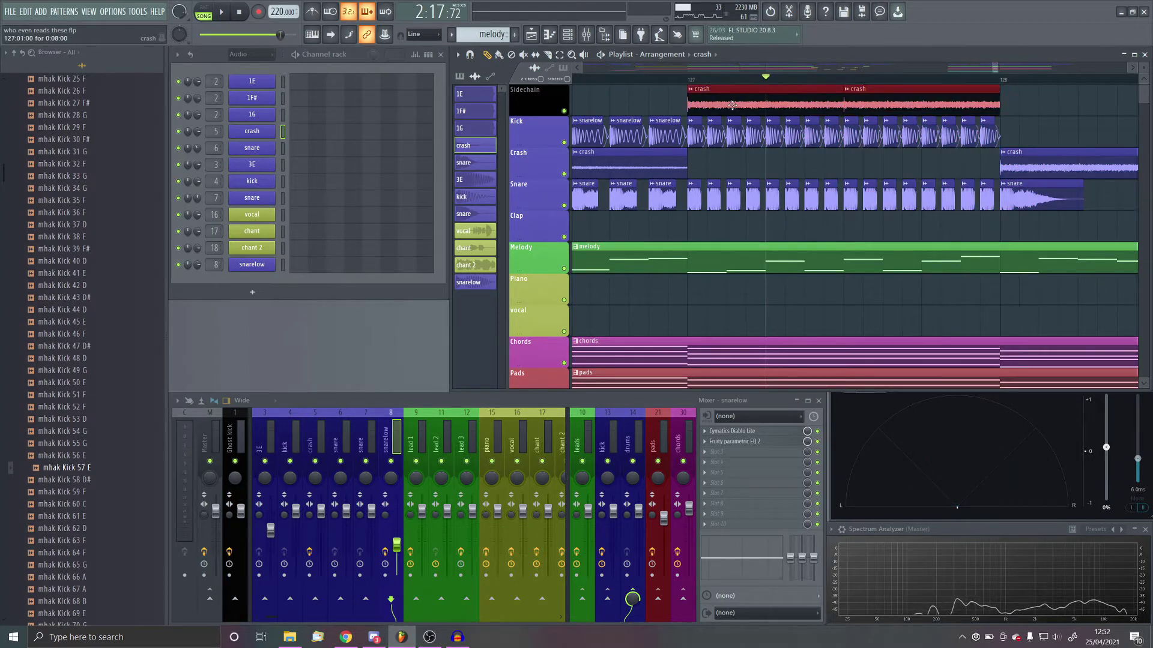
key(shift+Down)
key(shift+Down)
Play the end of the build-up around bar 127 into the drop to check the repeated crashes
key(space)
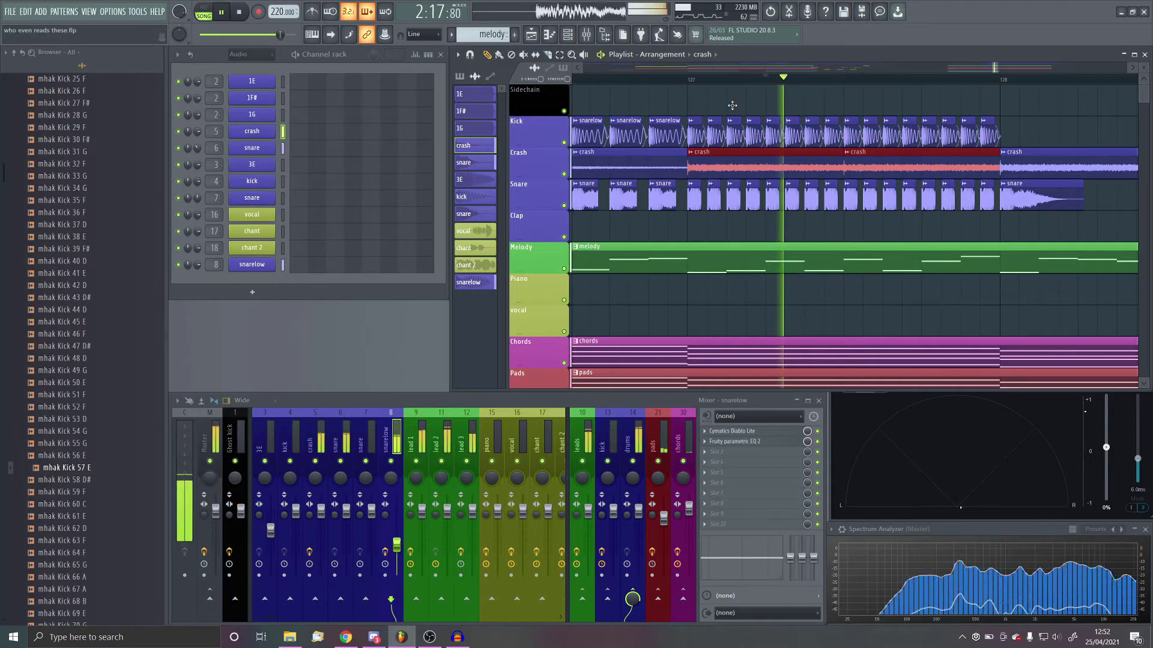
scroll(762, 103, down, 1)
ctrl+scroll(764, 104, down, 3)
click(733, 80)
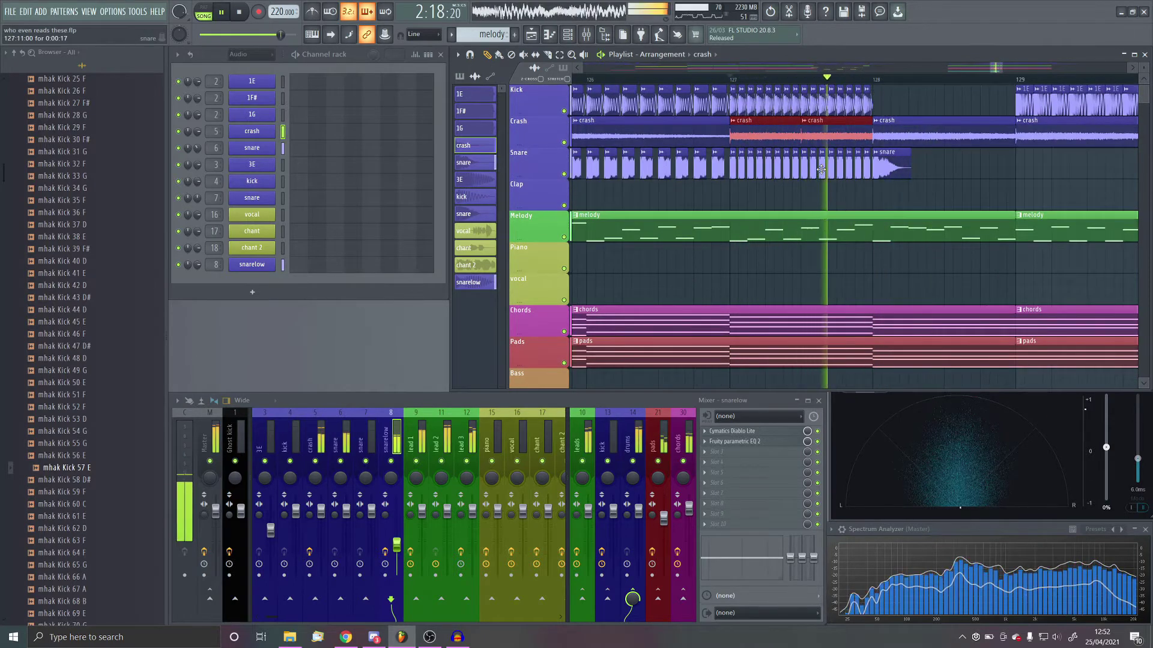
ctrl+scroll(713, 96, down, 4)
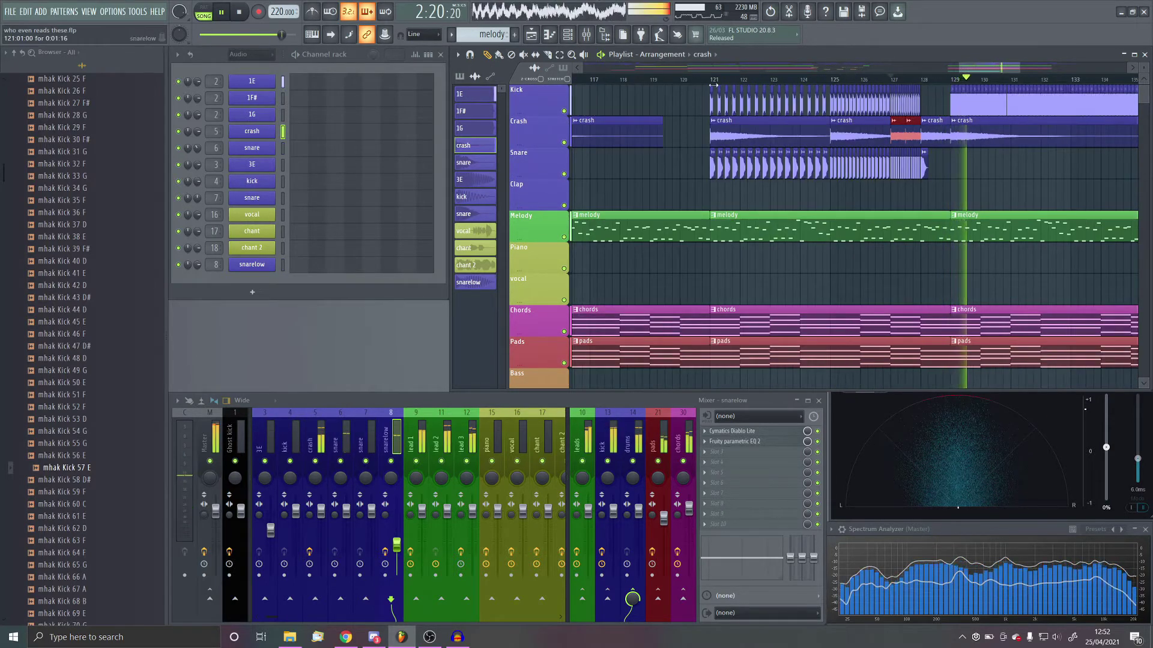
key(space)
Play the build-up from bar 121 through the second drop to about bar 144 and review the arrangement
ctrl+scroll(998, 199, up, 4)
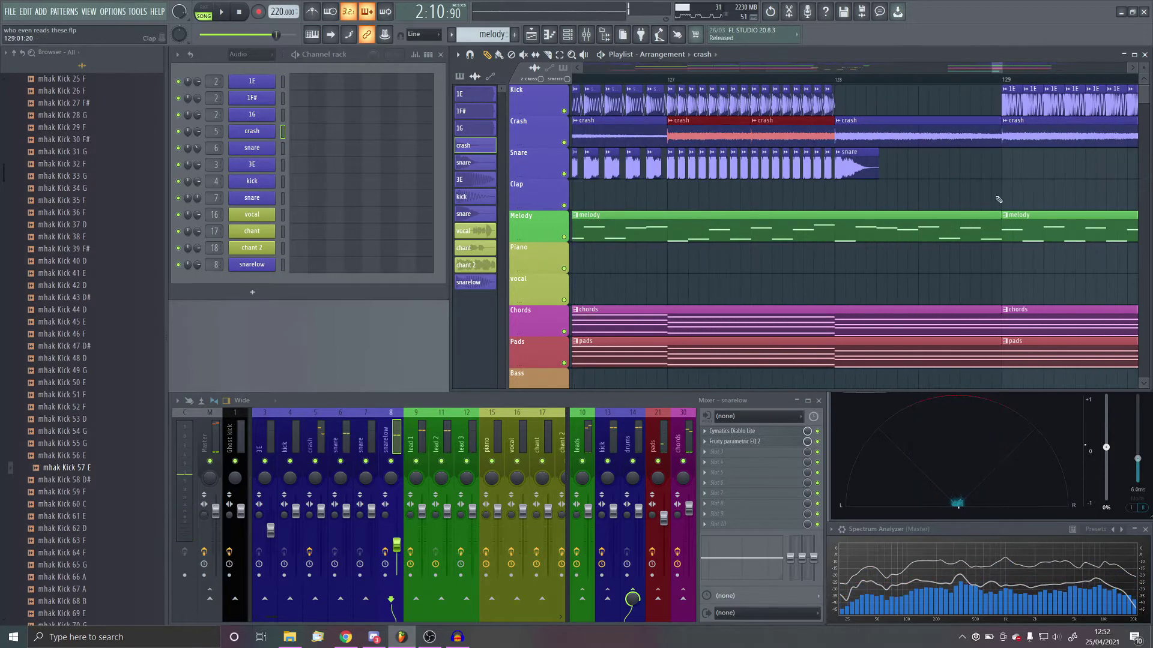
scroll(949, 180, up, 1)
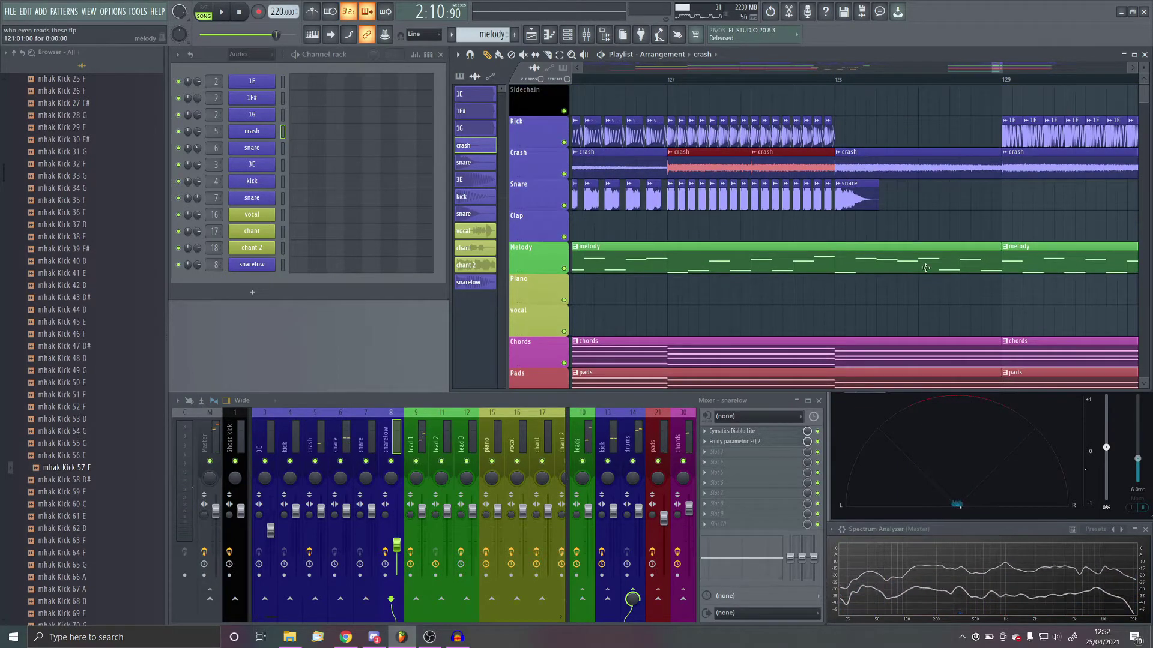
key(space)
ctrl+scroll(898, 193, down, 2)
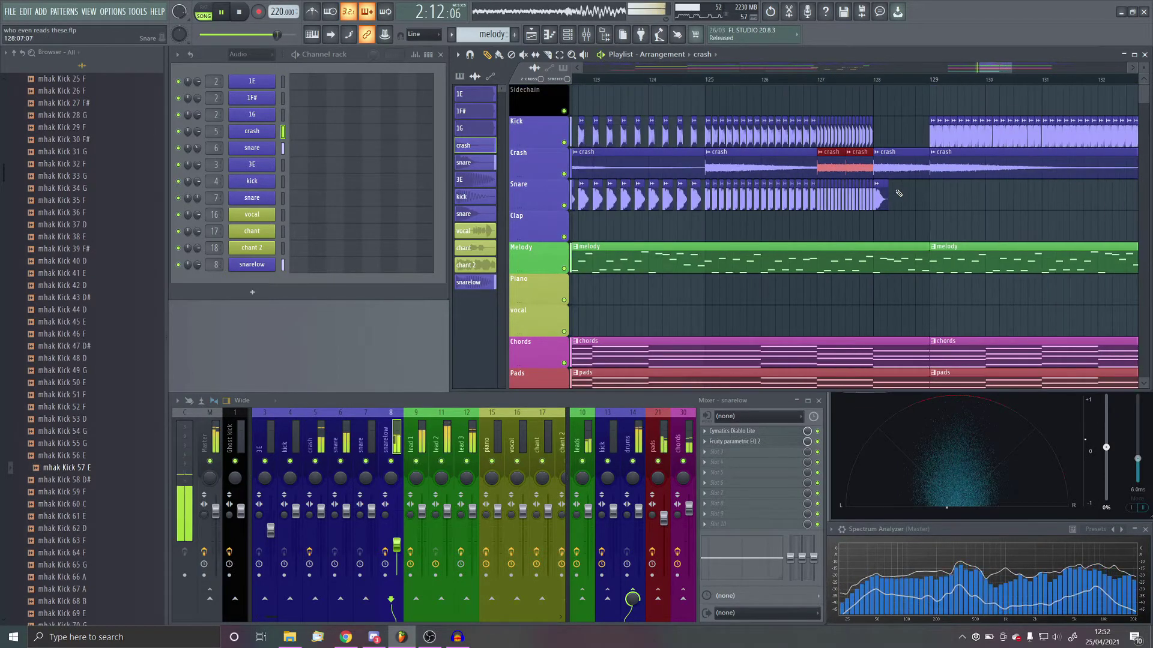
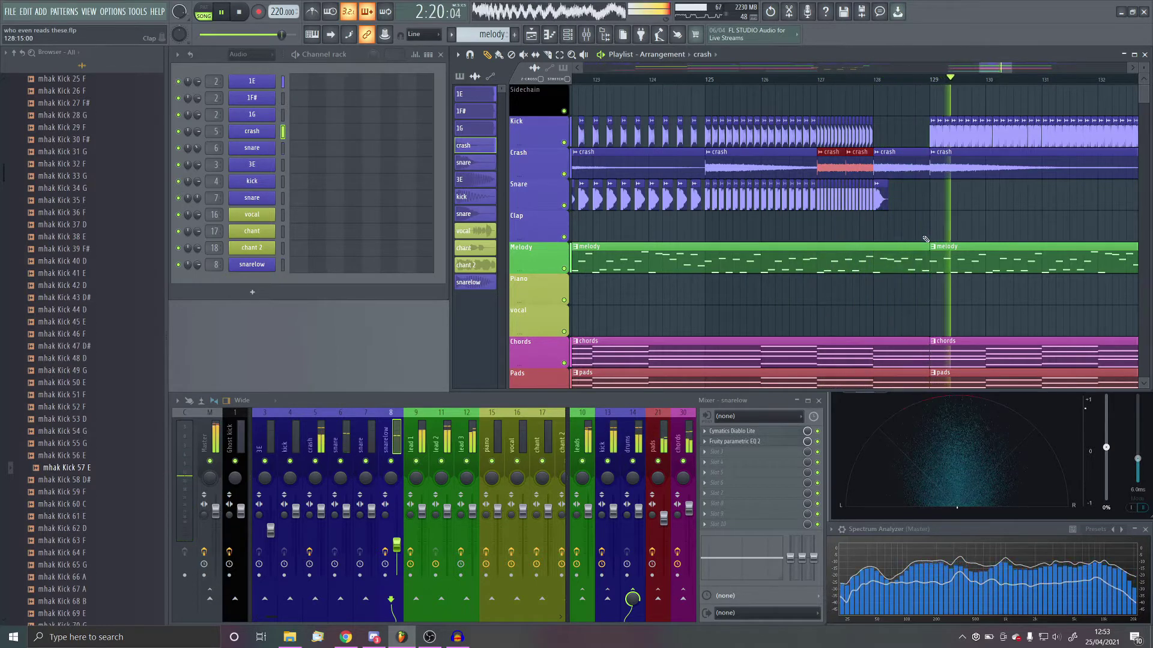
scroll(888, 237, down, 5)
scroll(1008, 234, up, 2)
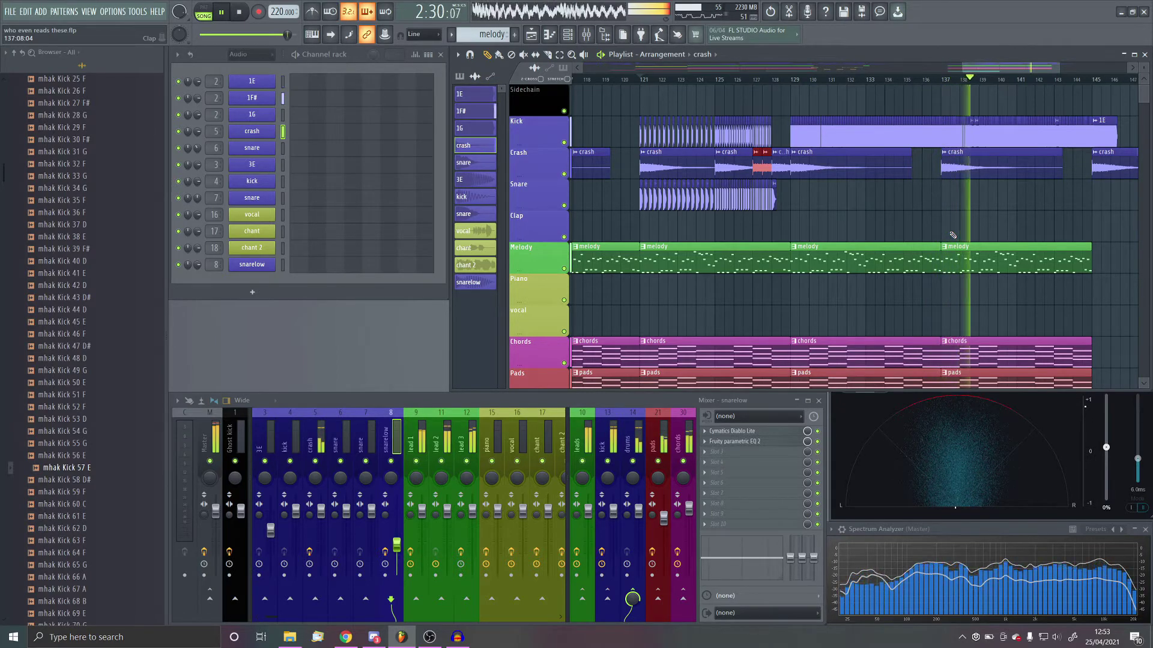
scroll(952, 237, down, 3)
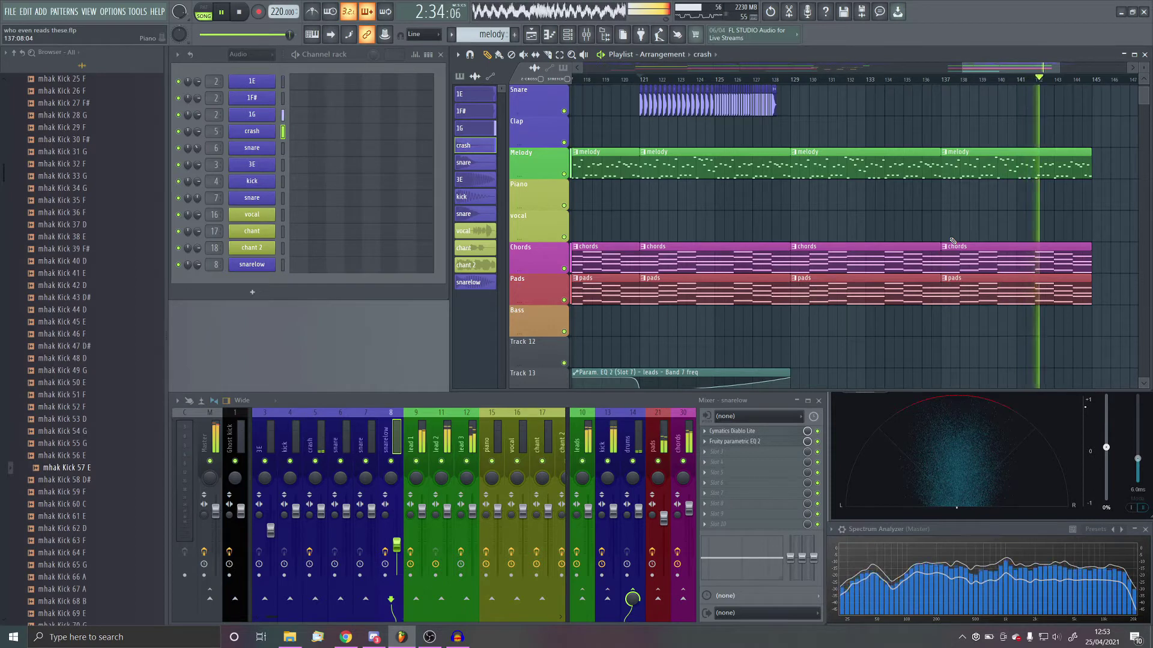
scroll(954, 243, up, 3)
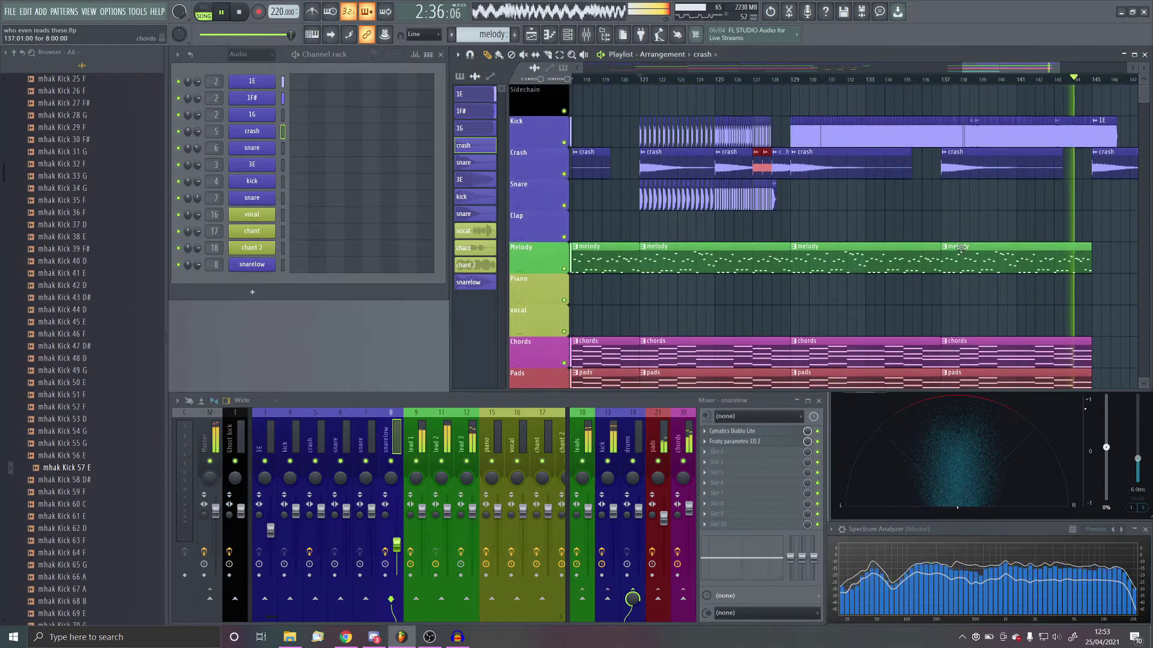
key(space)
scroll(837, 156, down, 3)
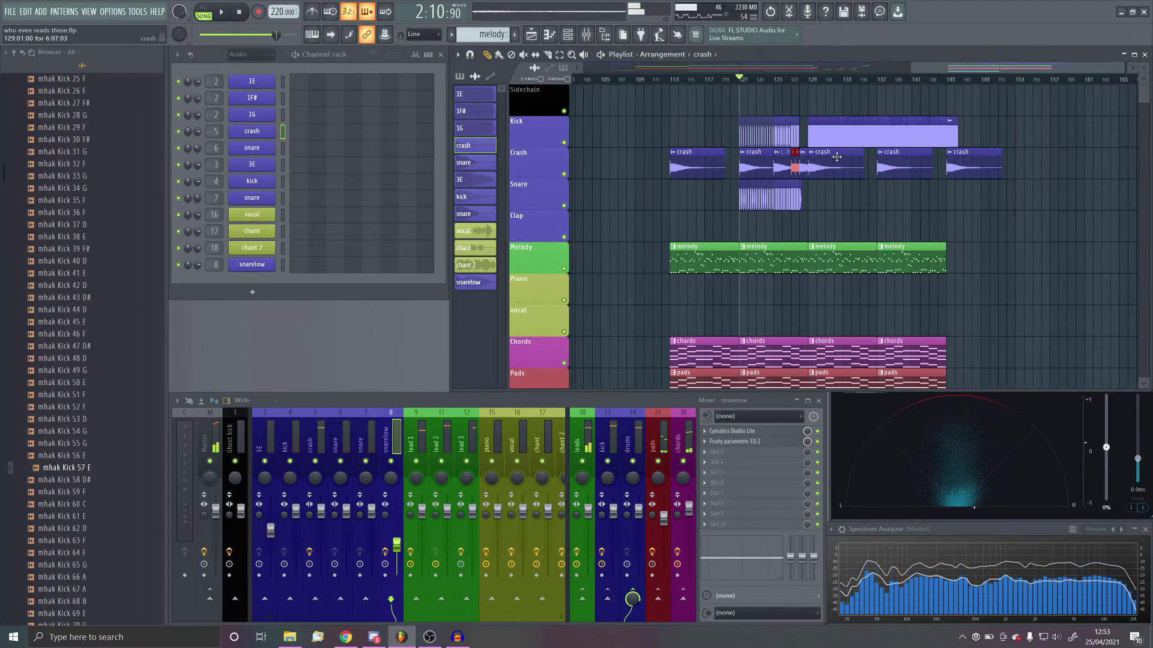
Open the Risers folder of Cymatics - FX Toolkit Vol 1 within the CYMATICS BUILDUPS samples
scroll(808, 265, down, 4)
scroll(84, 355, up, 15)
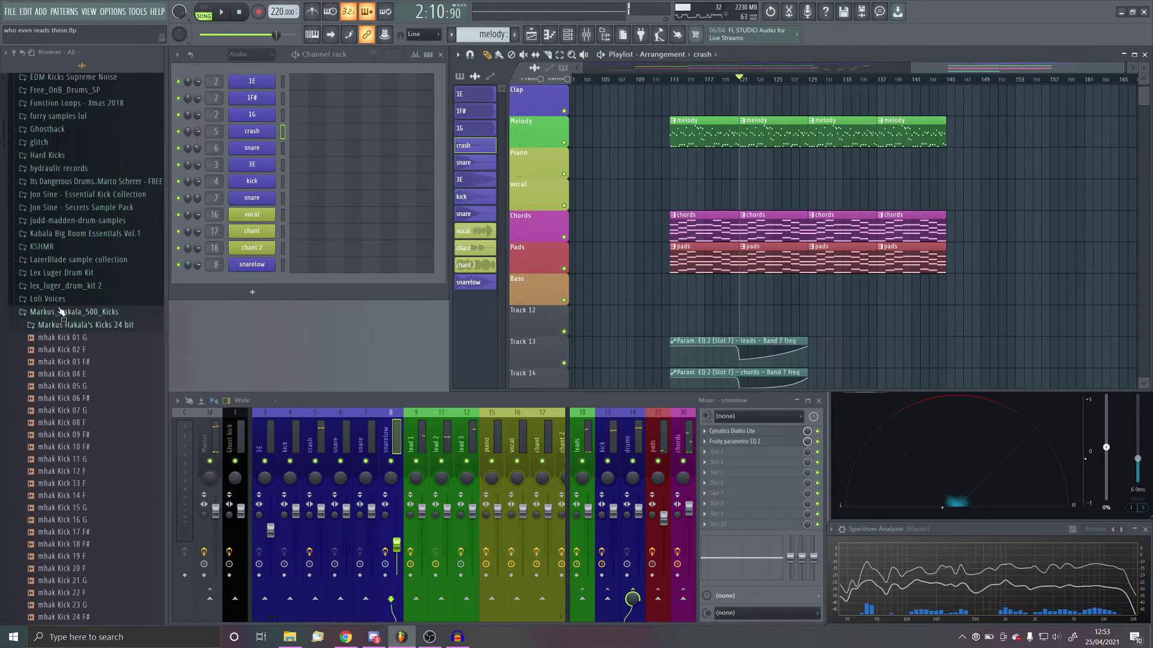
click(84, 420)
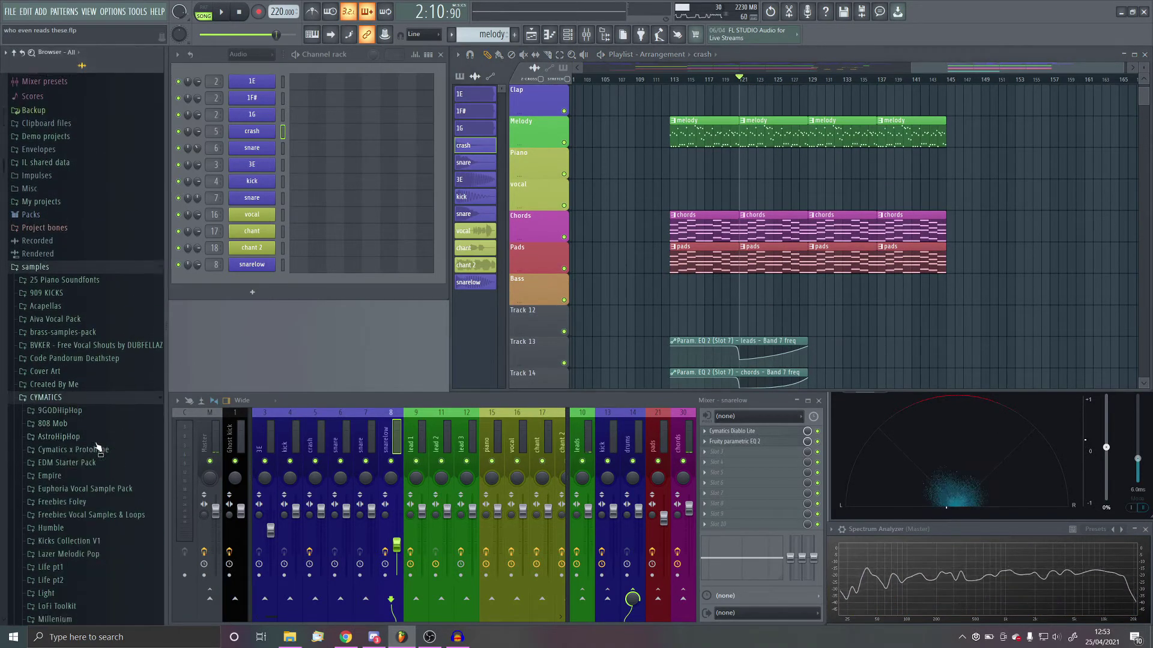
scroll(85, 269, down, 5)
click(78, 229)
click(105, 256)
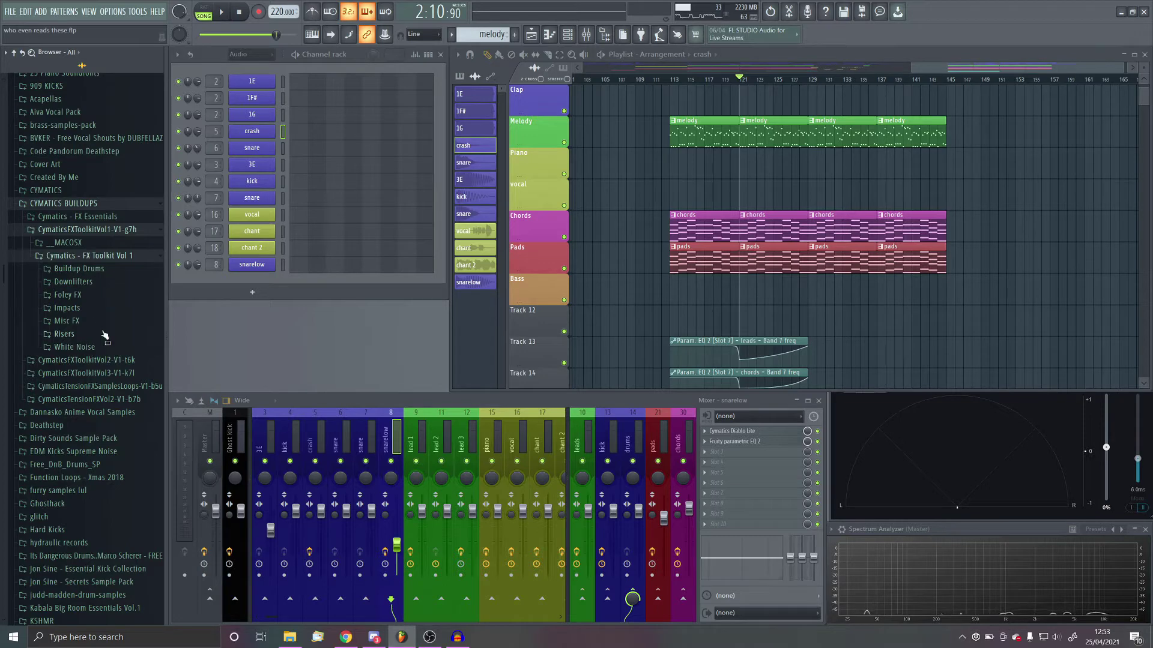
click(64, 334)
Audition Riser 34 - E 140 BPM, and place Cymatics - Riser 68 - F 160 BPM on Track 12 at bar 145
scroll(109, 387, down, 8)
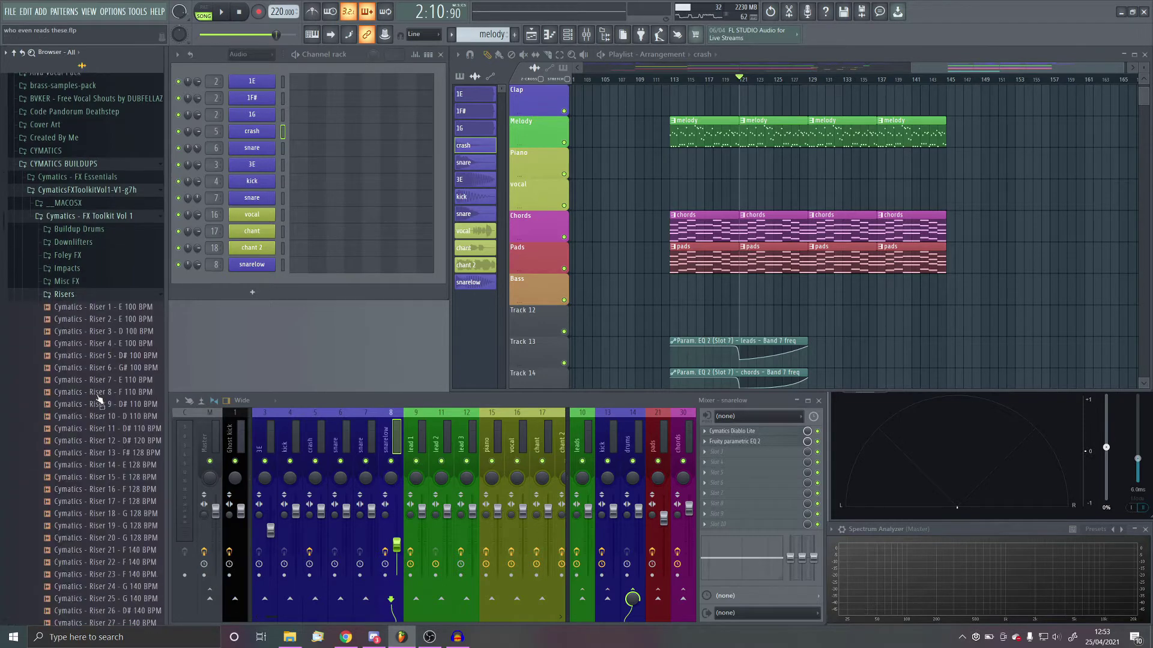
scroll(122, 384, up, 3)
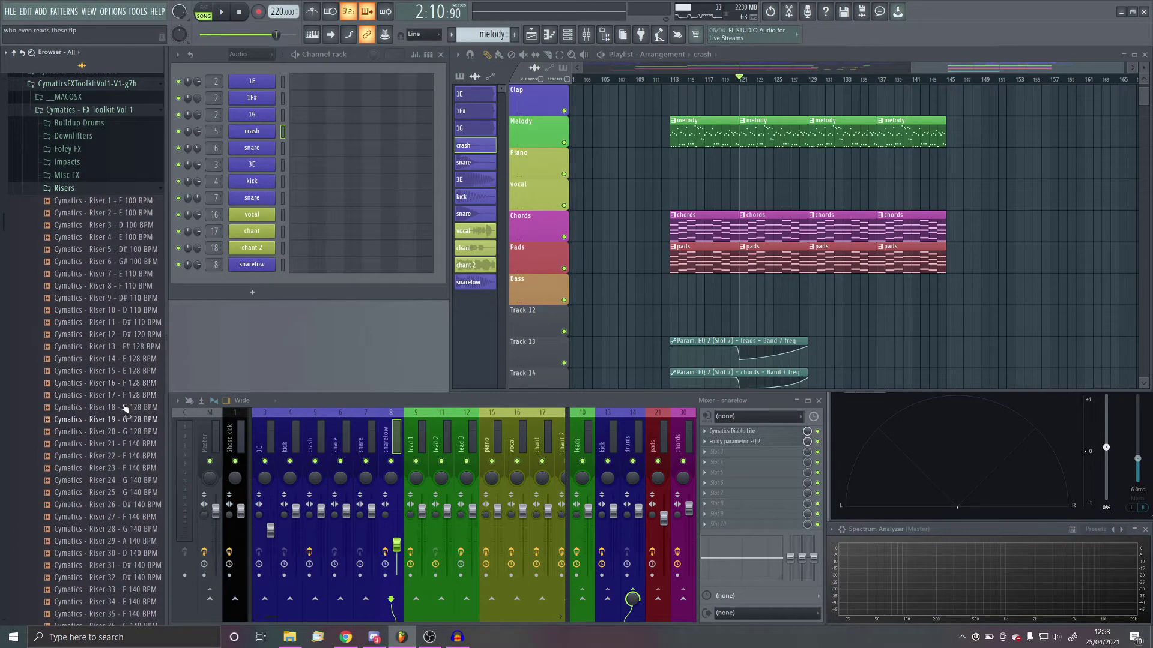
scroll(124, 409, down, 4)
click(120, 456)
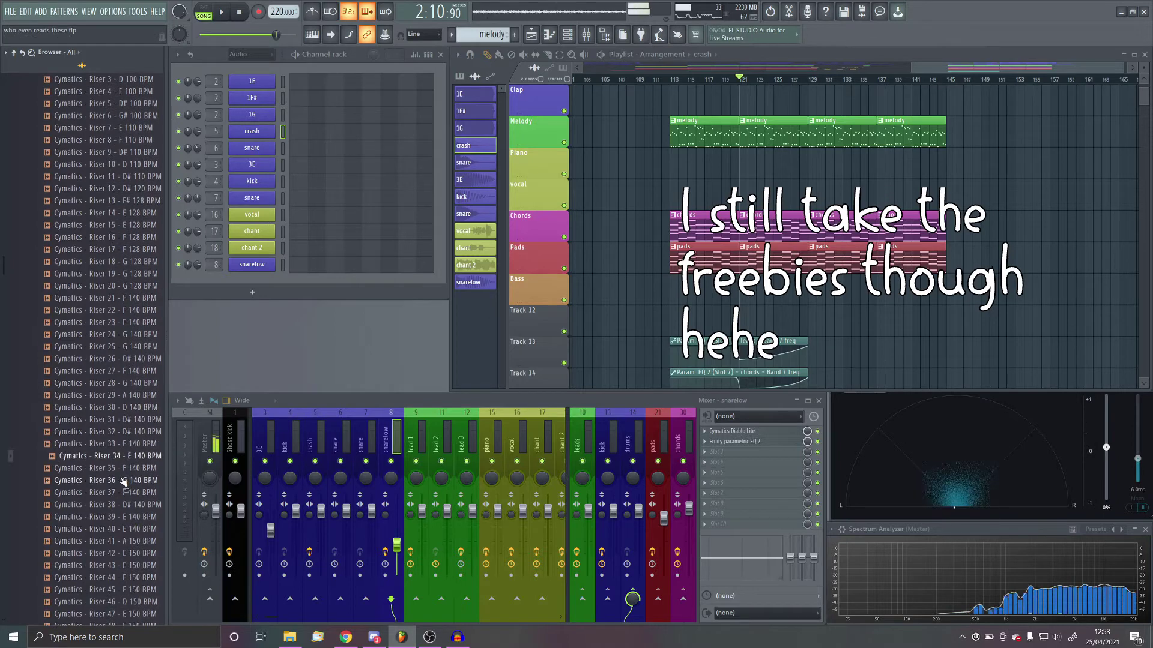
scroll(123, 478, down, 3)
scroll(125, 478, down, 3)
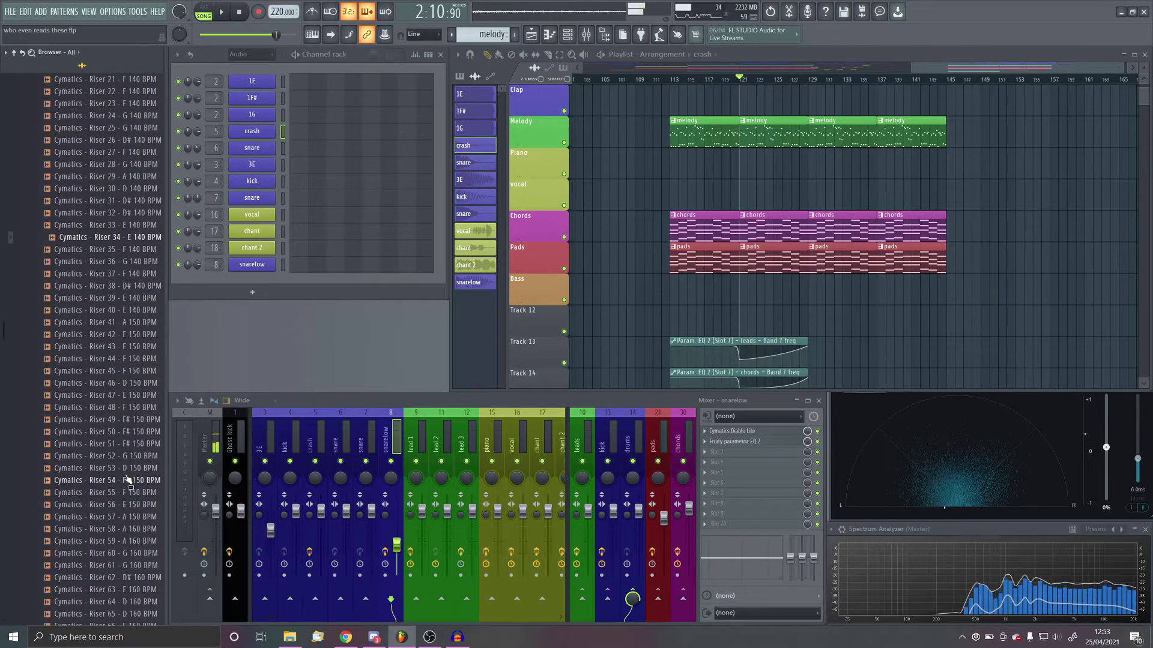
scroll(137, 462, down, 4)
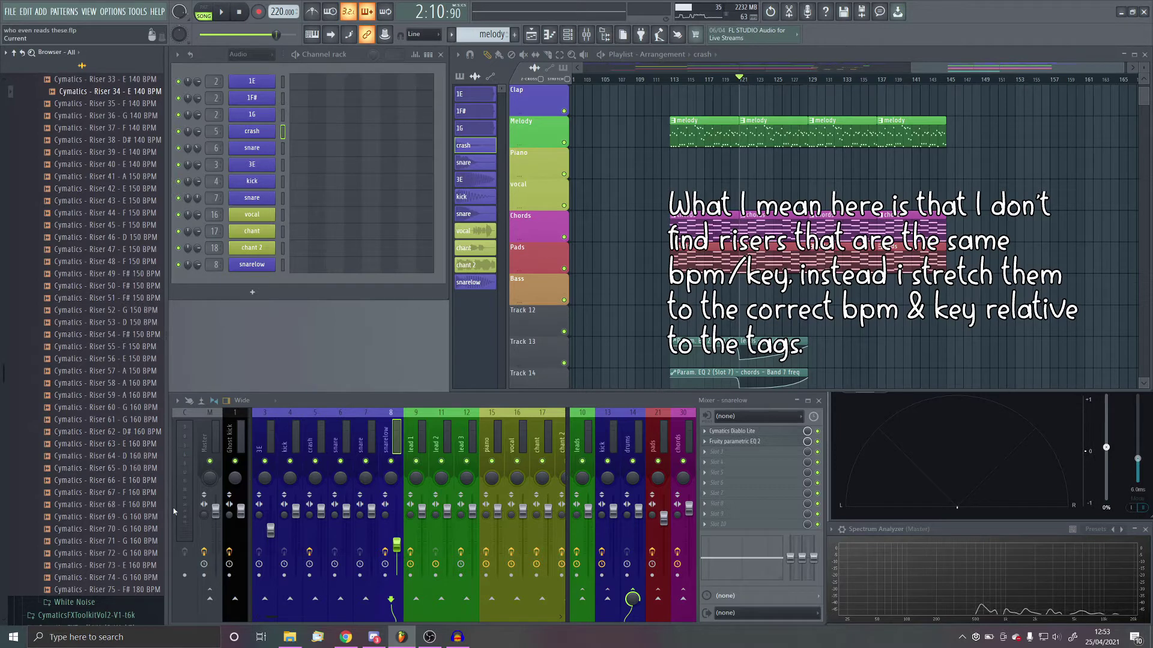
drag(112, 505, 950, 324)
scroll(1013, 366, up, 3)
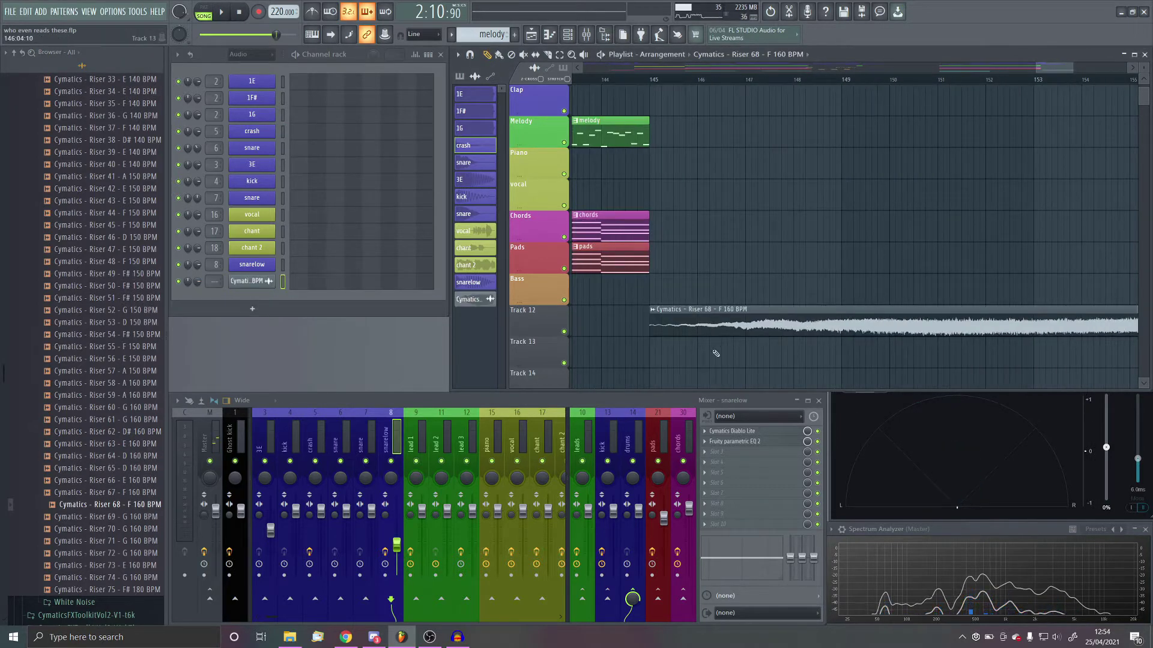
Open the riser's channel settings, solo Track 12 and play the sample alone from bar 145
double_click(705, 325)
right_click(564, 331)
click(667, 84)
key(space)
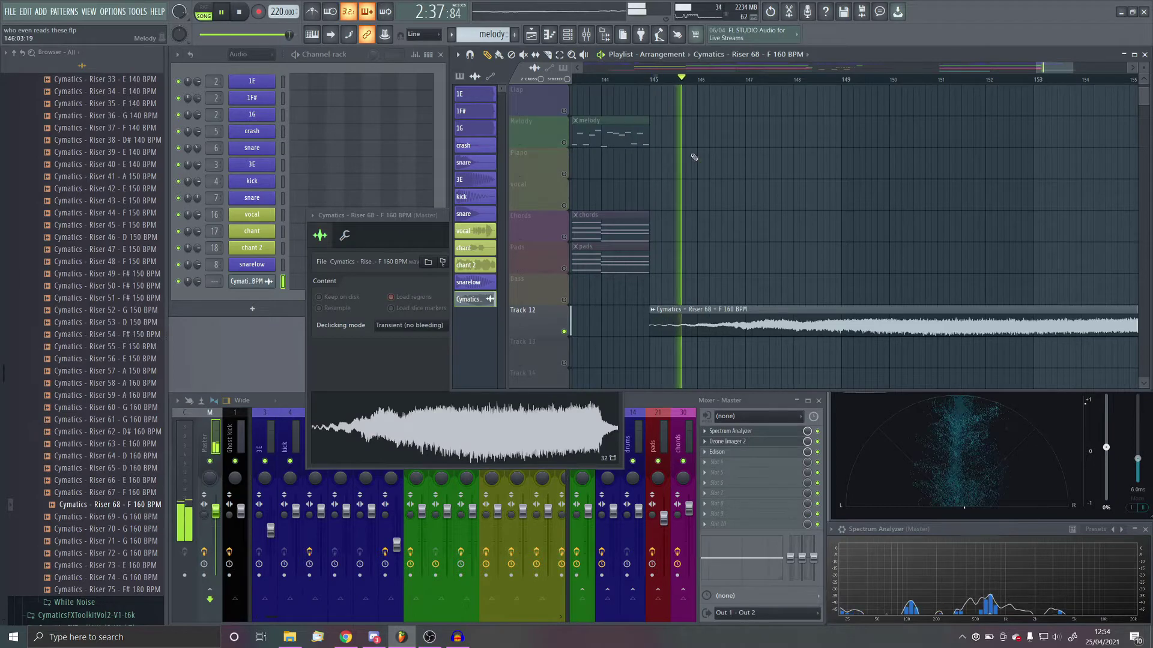
scroll(633, 183, down, 2)
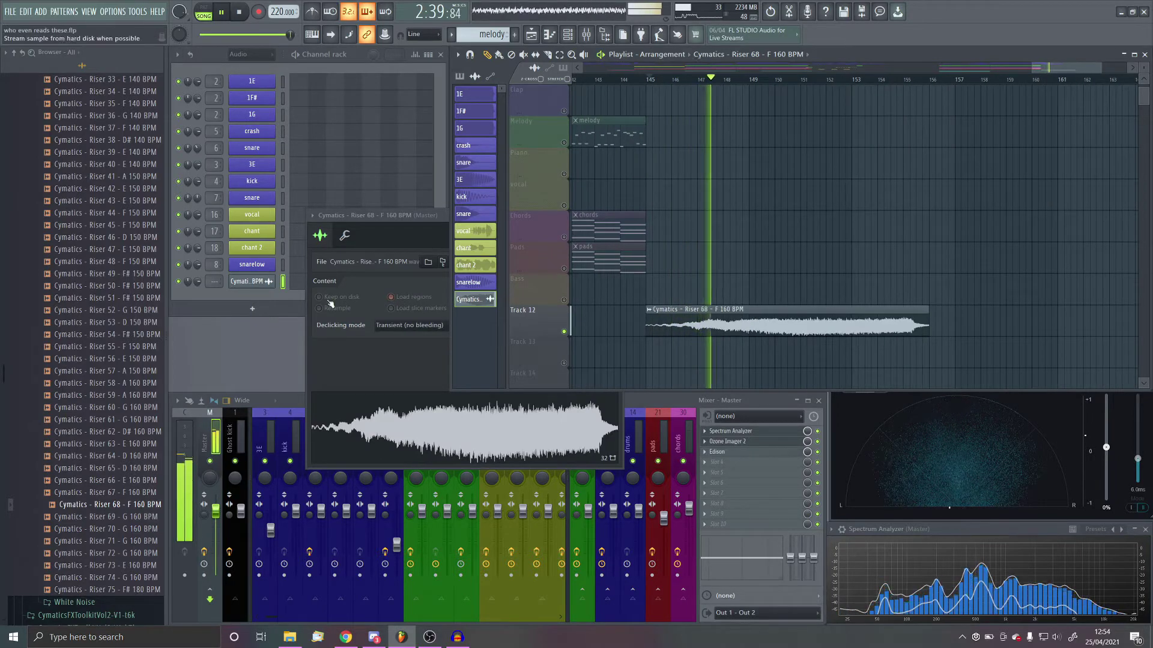
scroll(871, 305, down, 4)
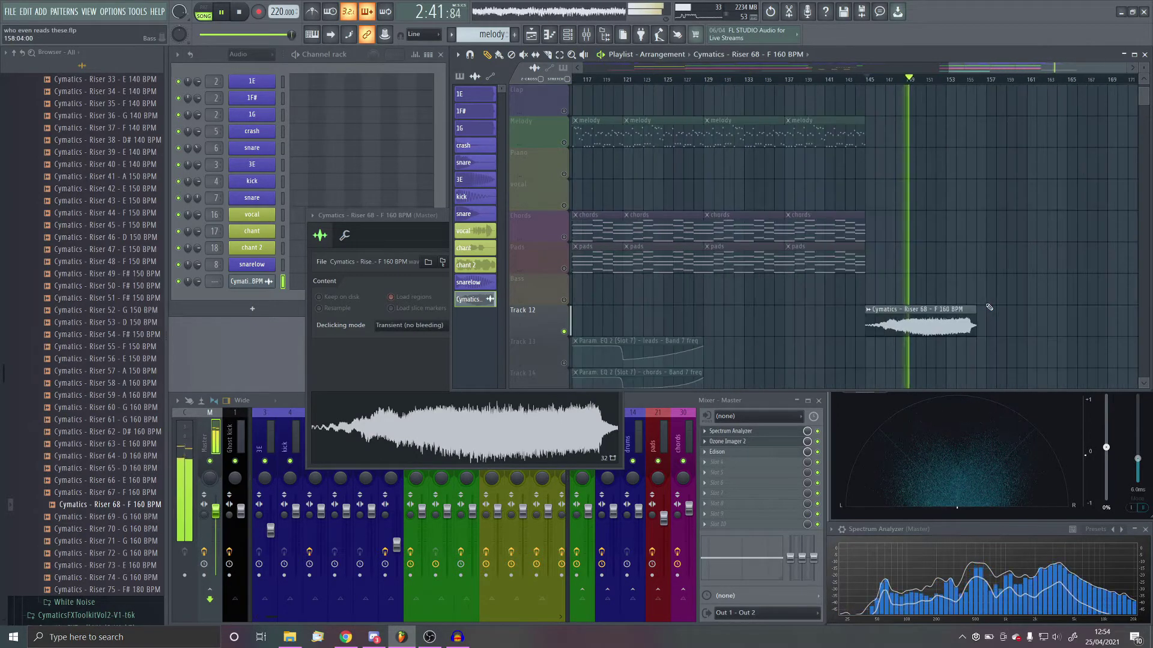
scroll(989, 306, up, 2)
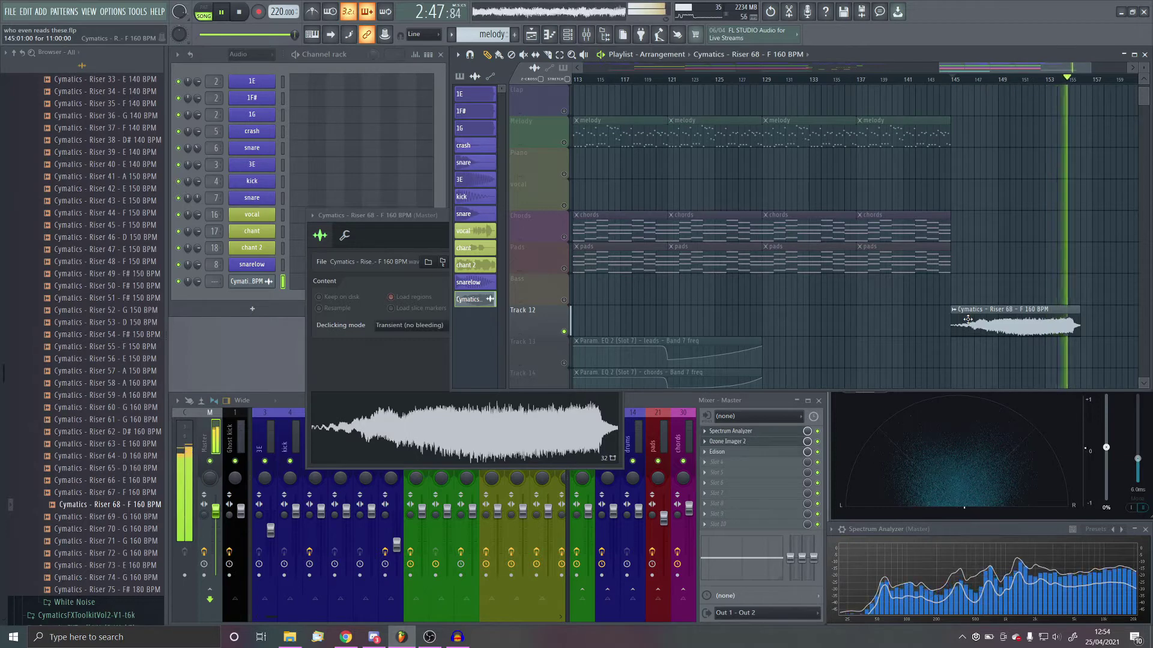
key(space)
Move the riser clip on Track 12 back to start at bar 121
drag(1028, 328, 747, 328)
scroll(680, 334, up, 2)
scroll(680, 333, up, 2)
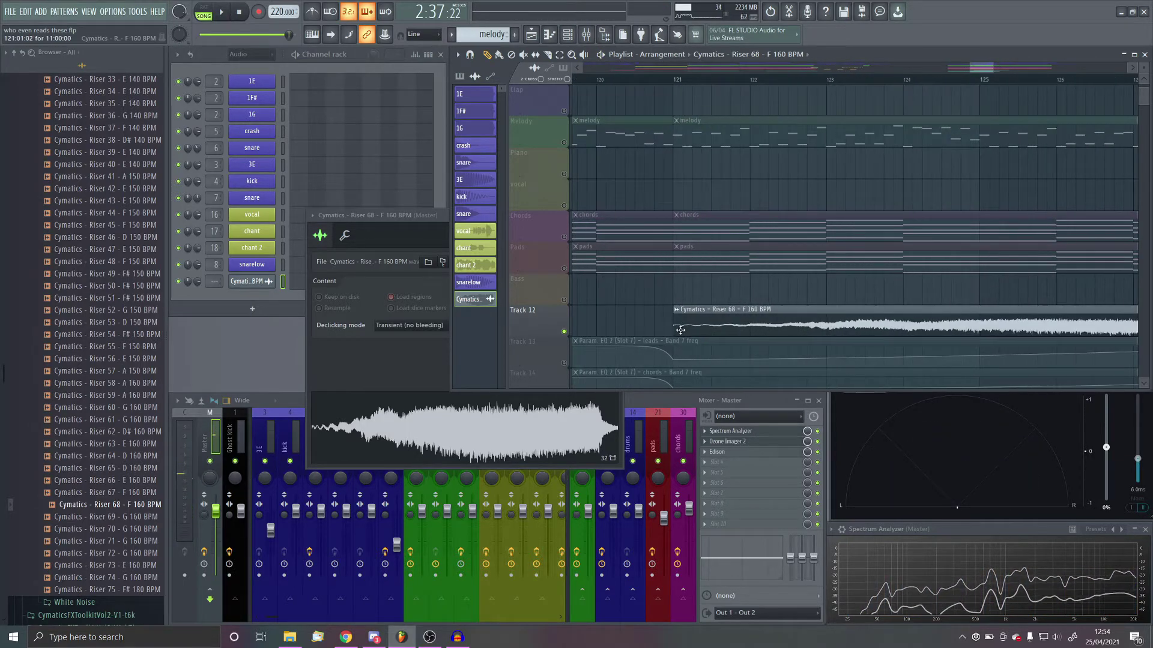
scroll(734, 225, down, 4)
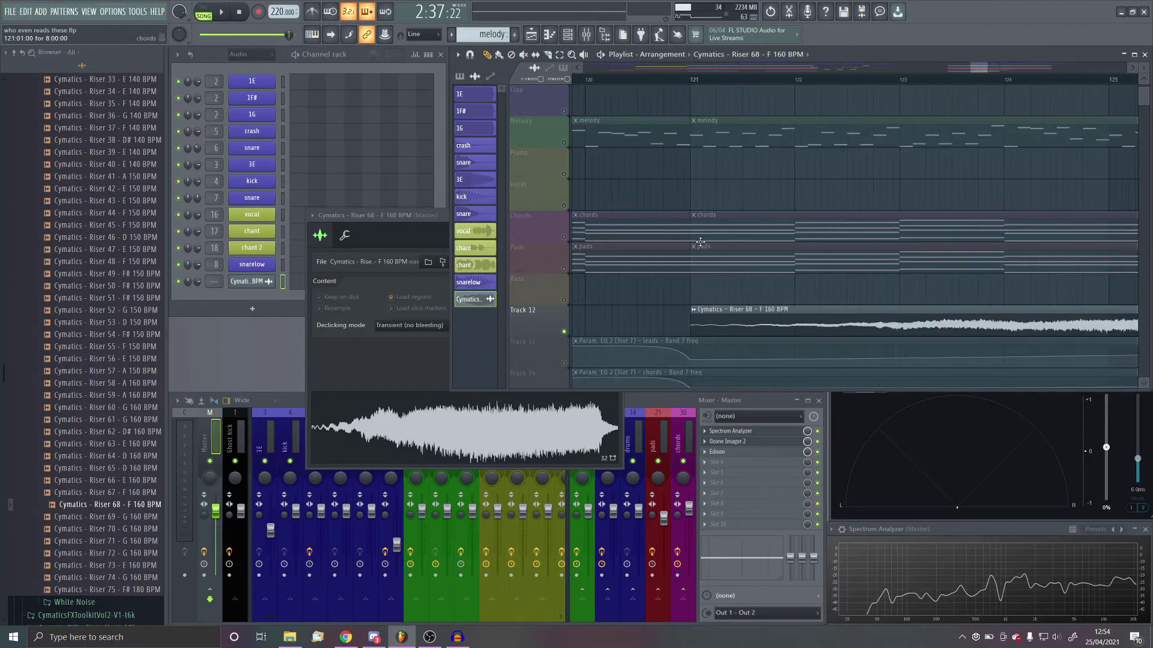
Stretch the riser clip so that it ends at bar 129, where the second drop starts
scroll(890, 326, up, 2)
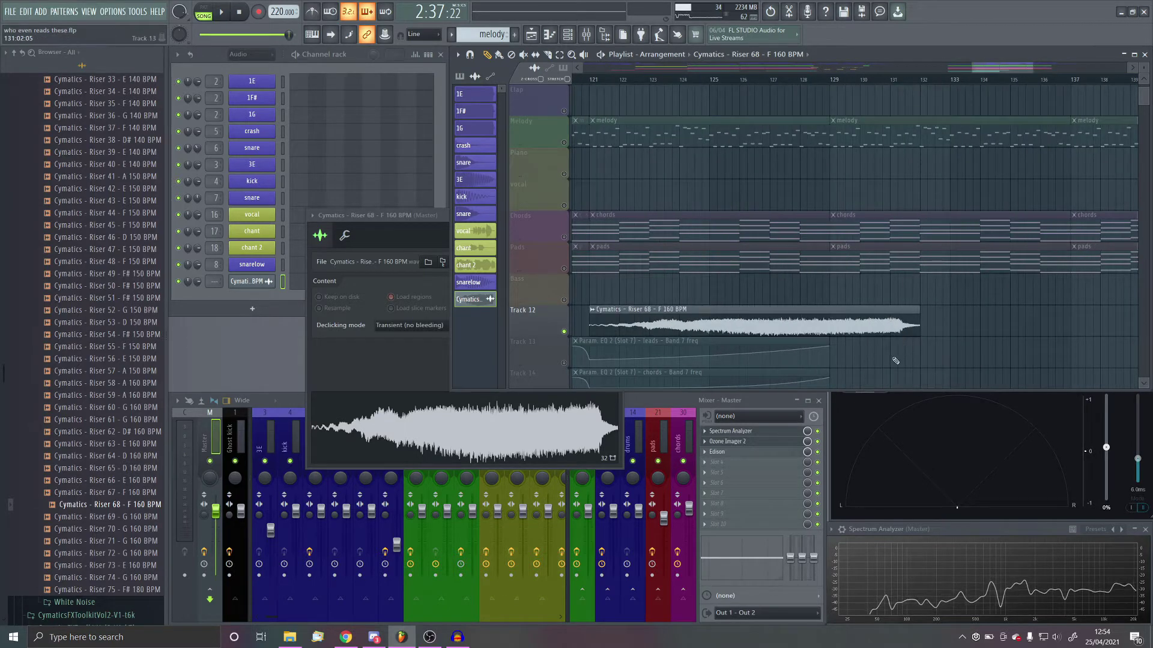
scroll(901, 327, down, 1)
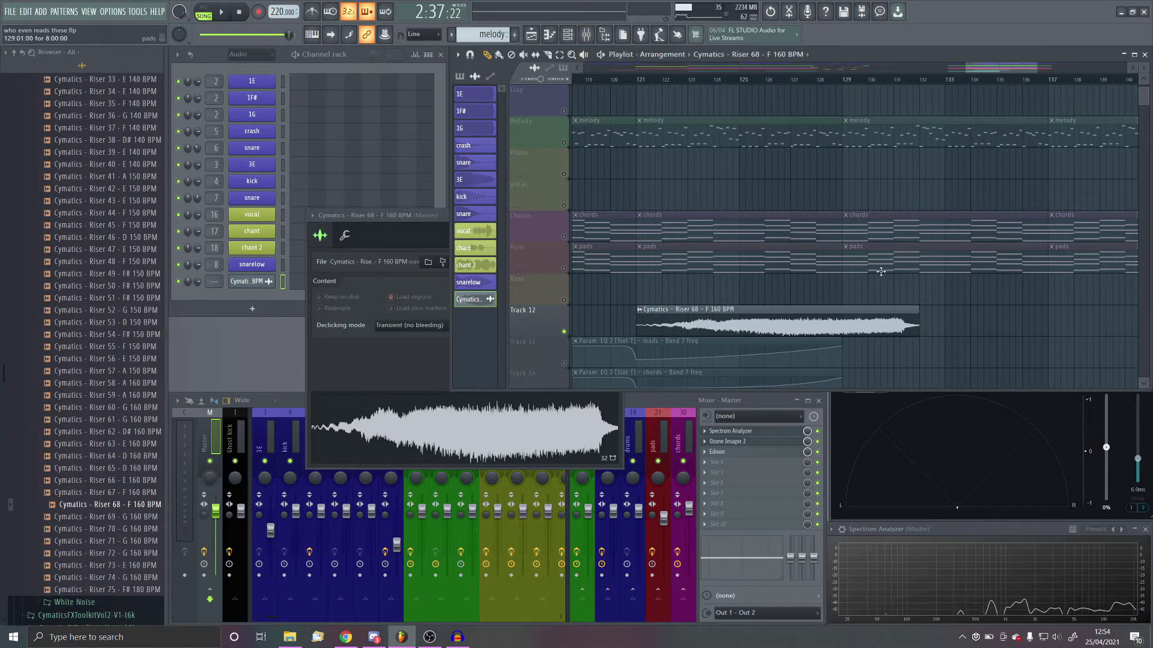
scroll(881, 271, up, 2)
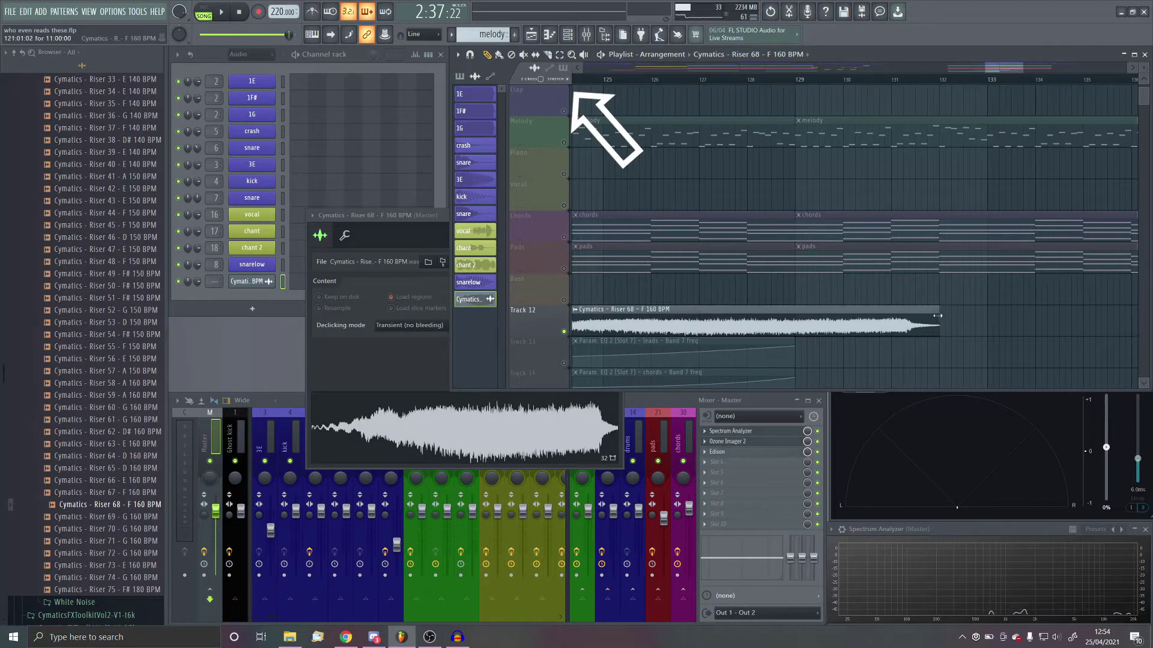
drag(937, 315, 832, 317)
scroll(797, 325, up, 5)
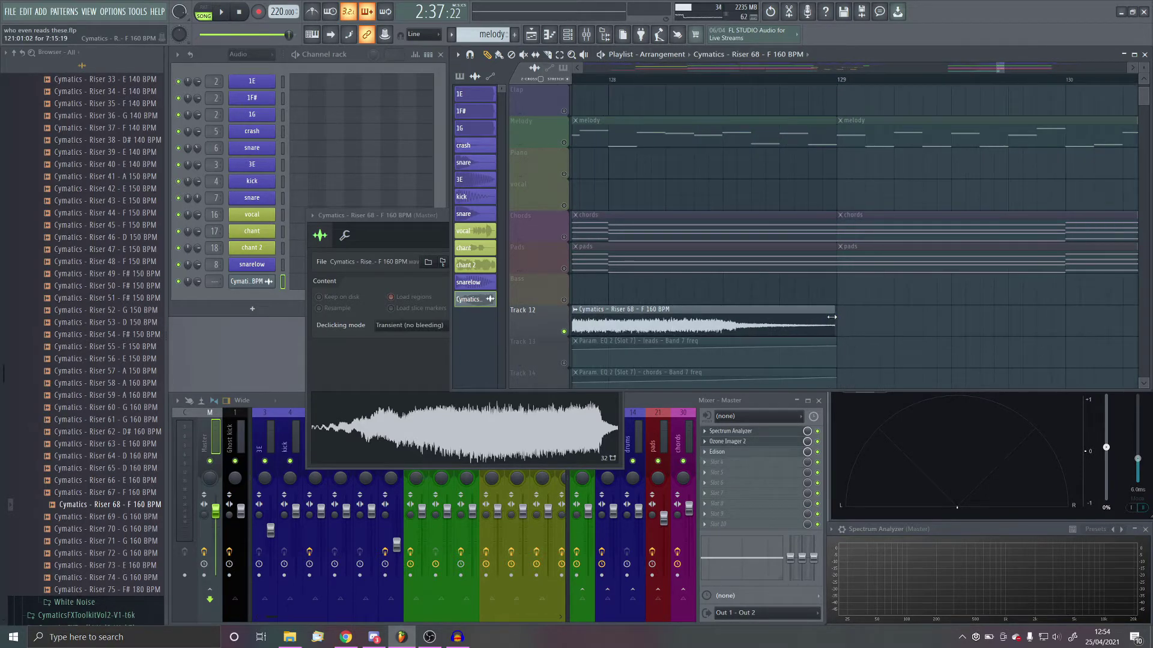
scroll(838, 324, up, 3)
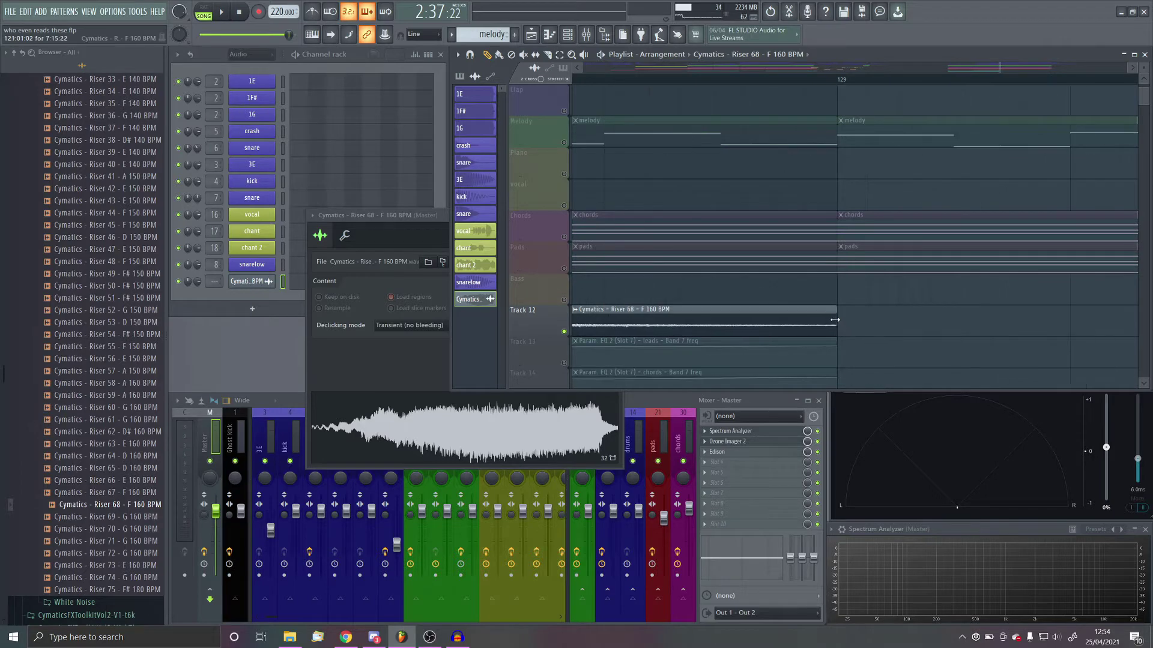
scroll(834, 319, down, 3)
Set the riser's time stretching mode to Stretch
click(436, 335)
click(577, 275)
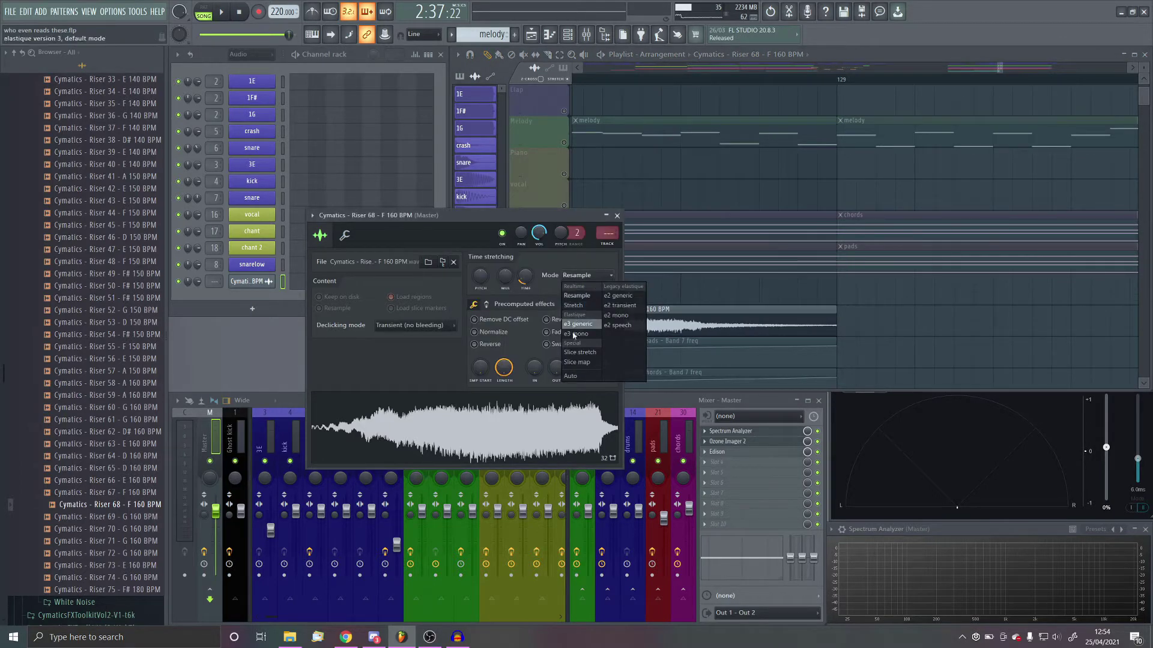
click(574, 306)
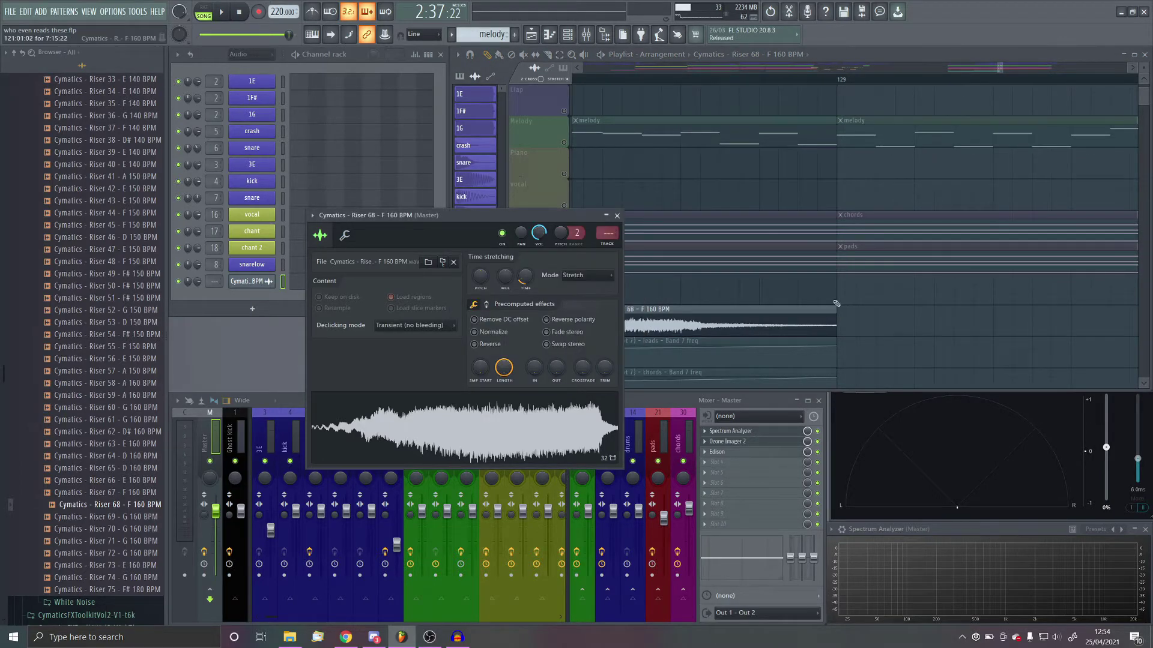
scroll(873, 266, down, 4)
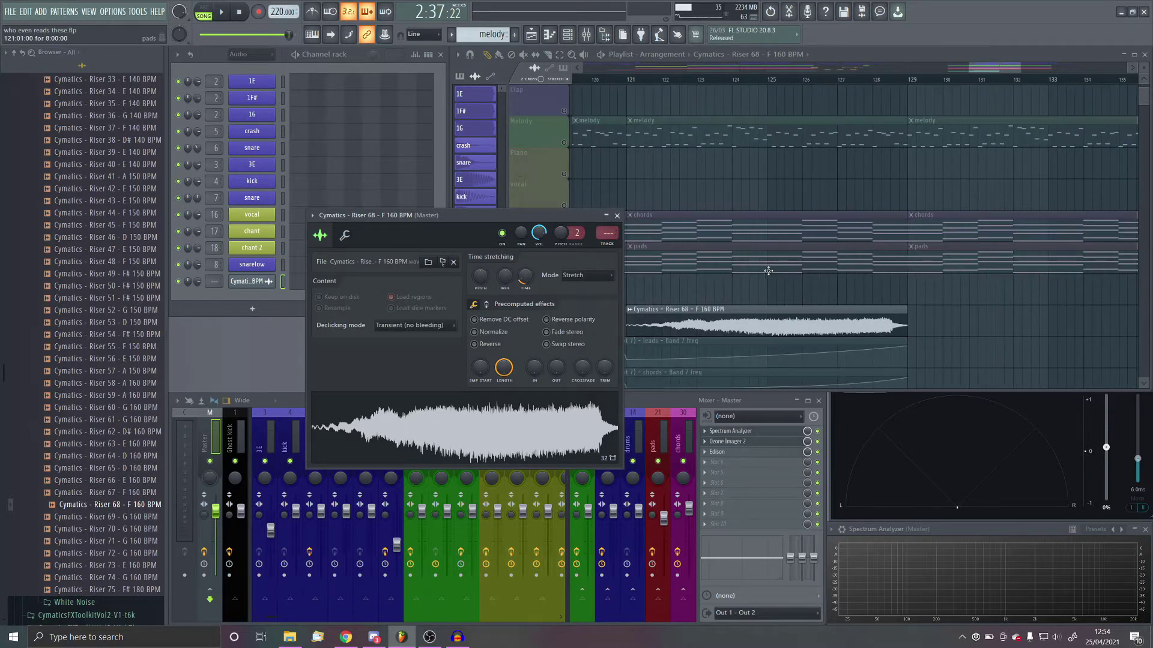
scroll(768, 271, up, 2)
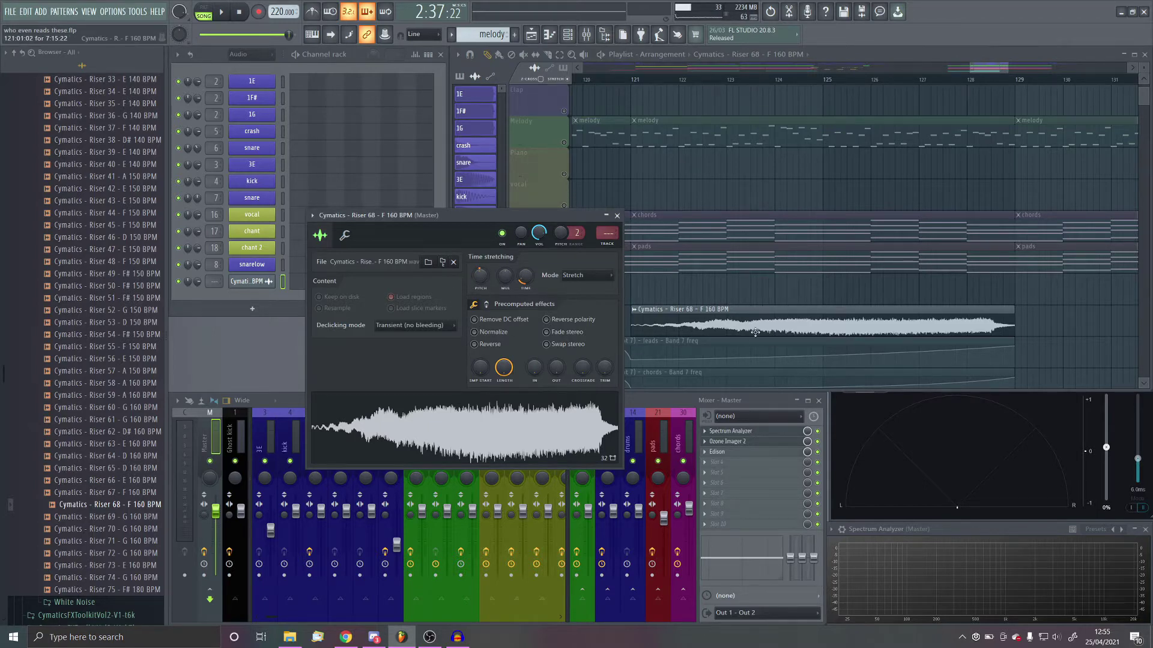
Play the stretched riser alone from bar 121, then unsolo Track 12 and hear it with the full build-up into the drop
click(756, 332)
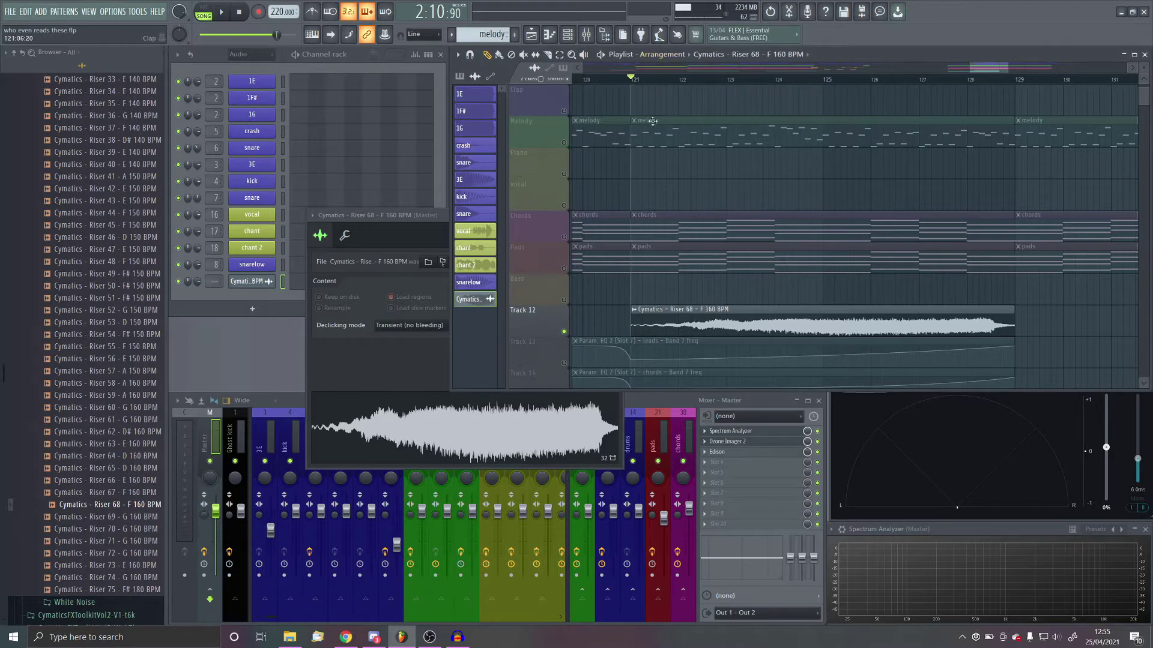
scroll(652, 120, down, 5)
key(space)
click(759, 129)
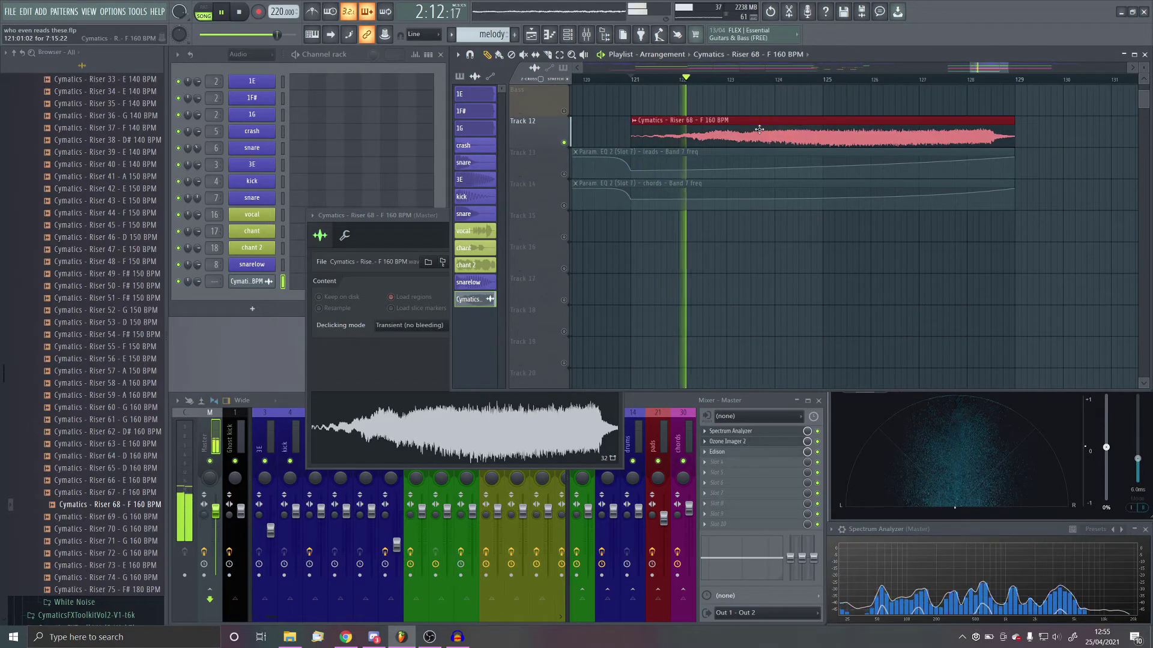
scroll(760, 129, up, 4)
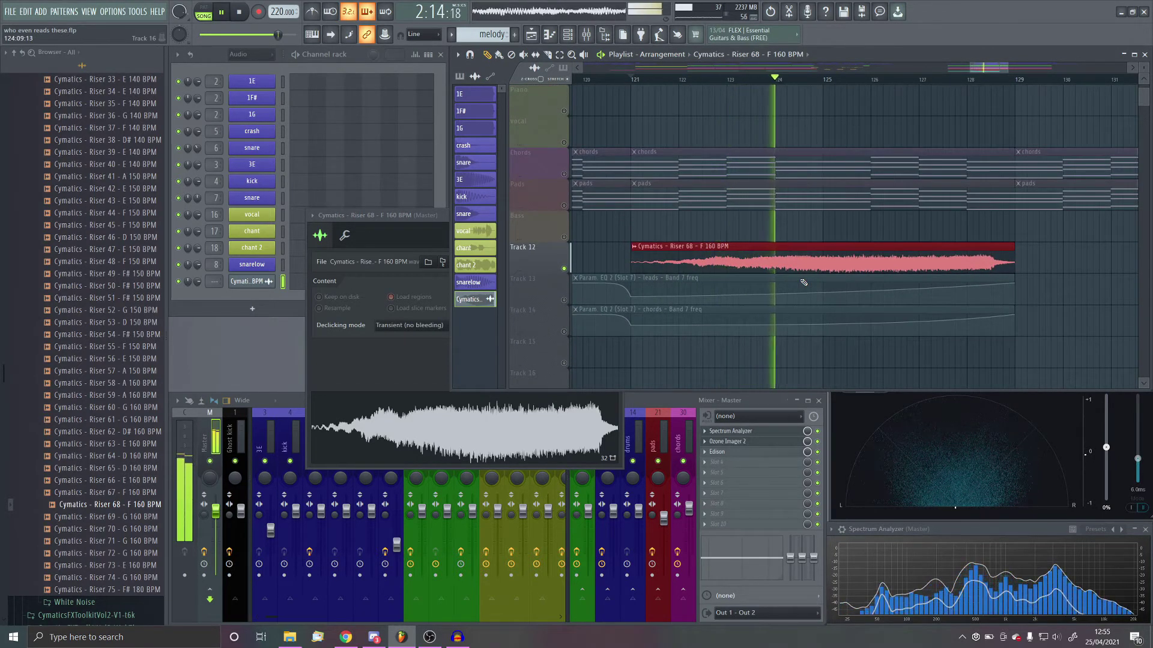
right_click(565, 270)
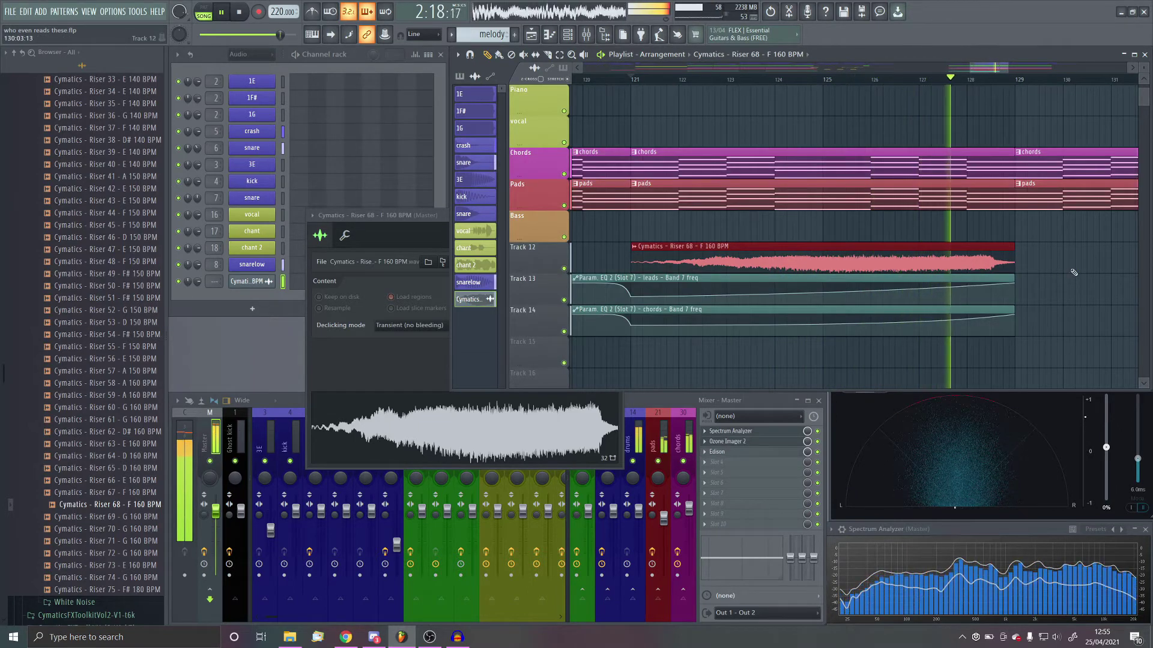
key(space)
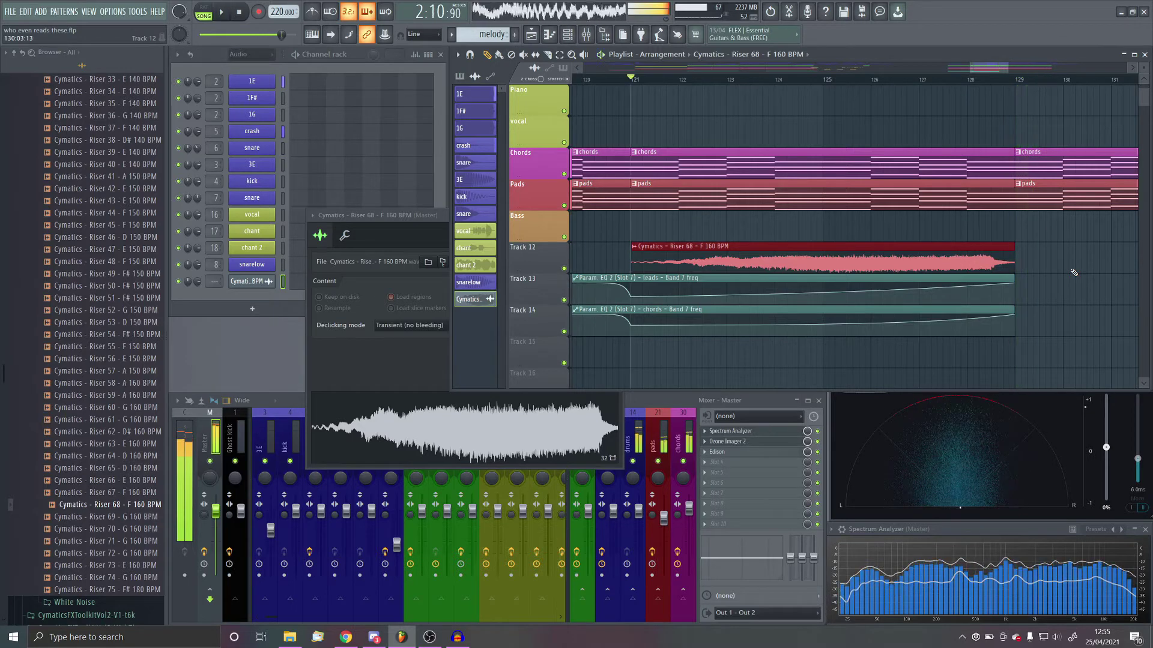
Slice the riser clip at bar 128, in line with the end of the snare roll, and delete the part after it
scroll(1074, 272, up, 3)
scroll(1074, 276, up, 1)
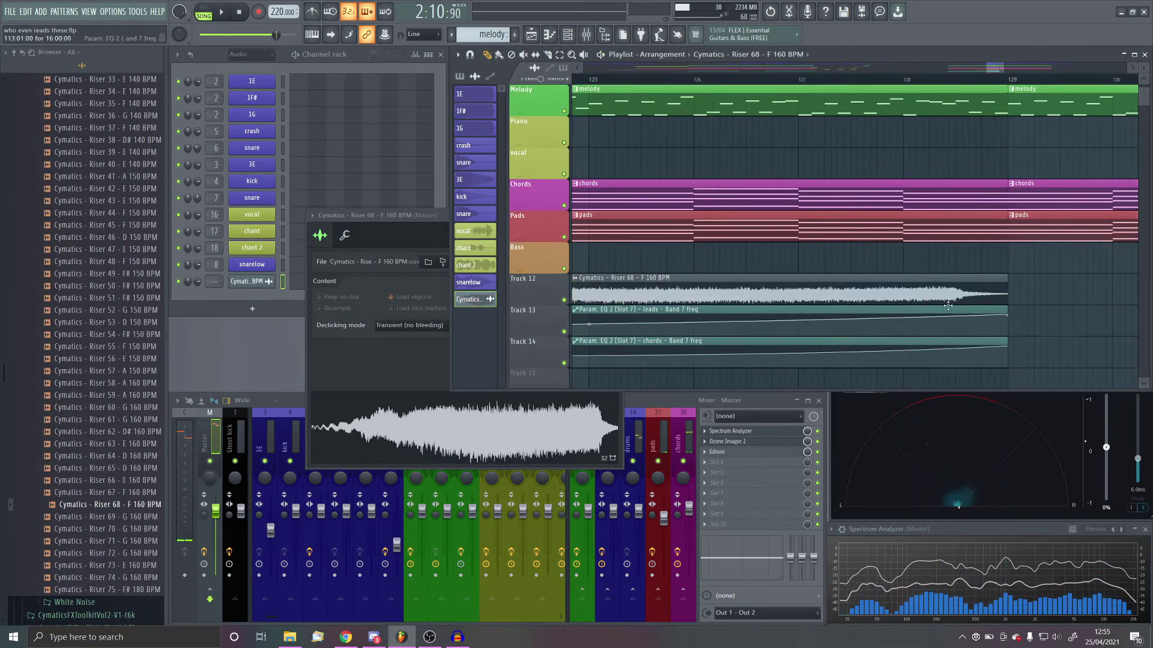
scroll(948, 306, up, 2)
scroll(923, 272, up, 5)
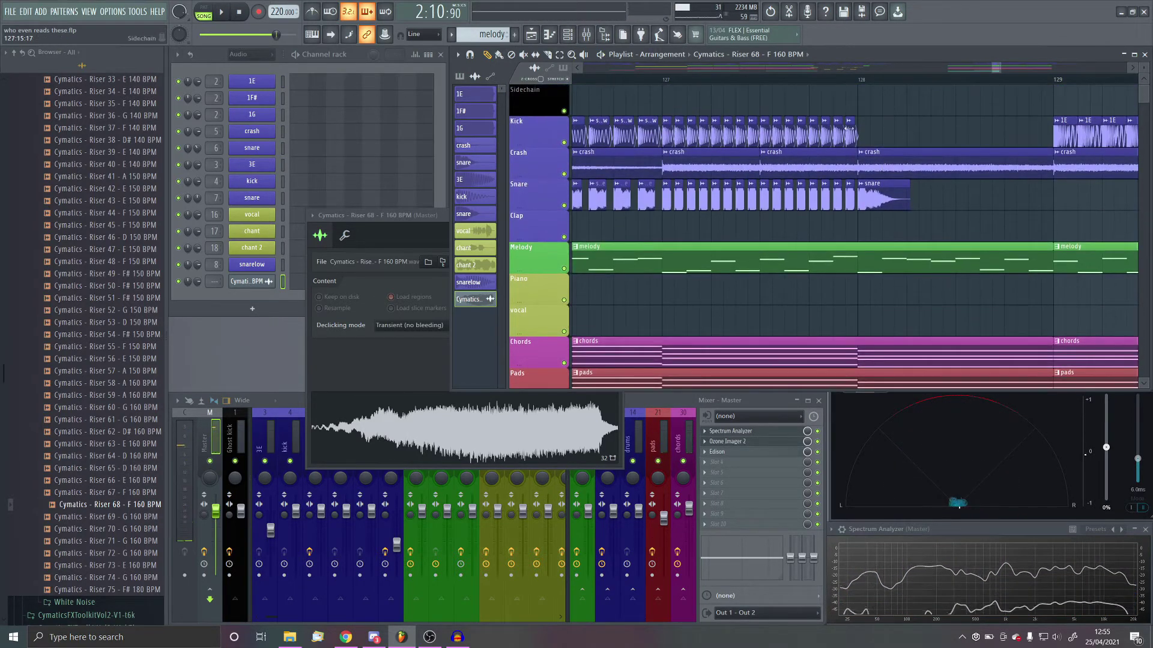
scroll(867, 108, down, 8)
scroll(869, 180, up, 8)
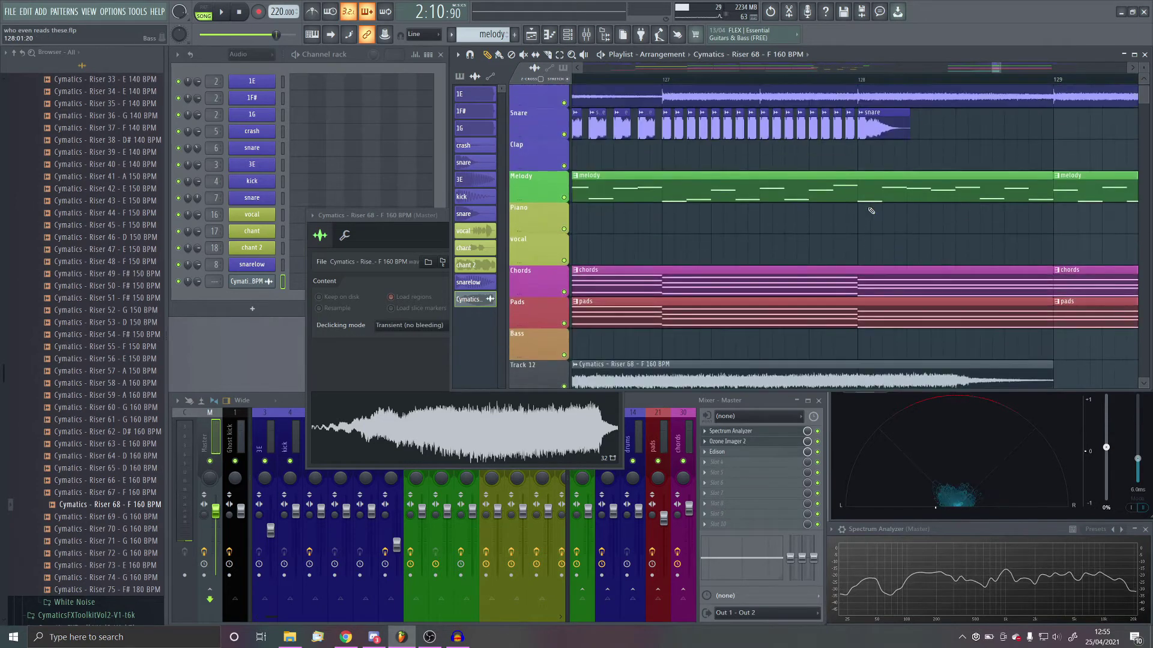
scroll(900, 252, down, 5)
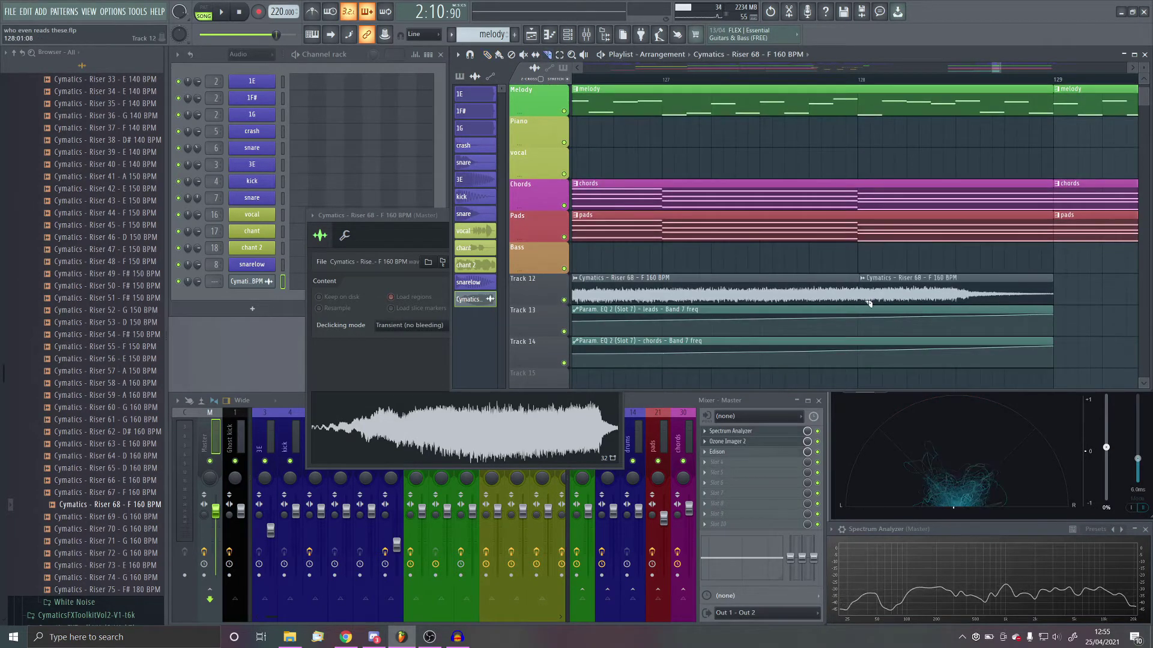
right_click(896, 298)
Set the riser's declicking mode to Smooth (bleeding)
click(415, 324)
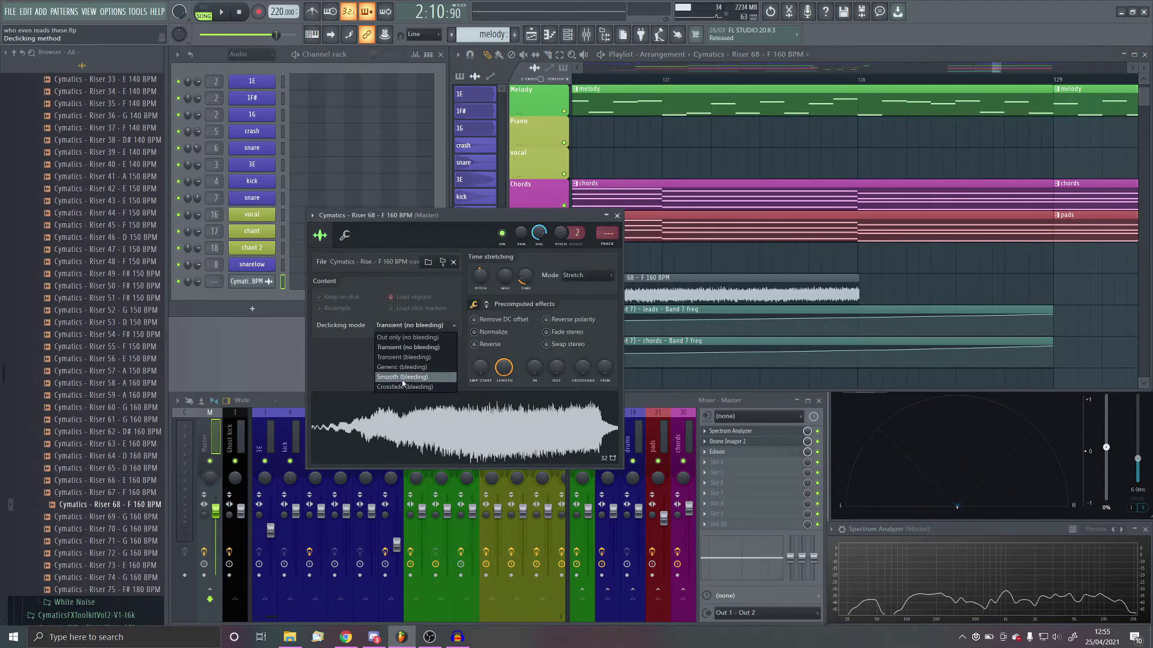
click(416, 377)
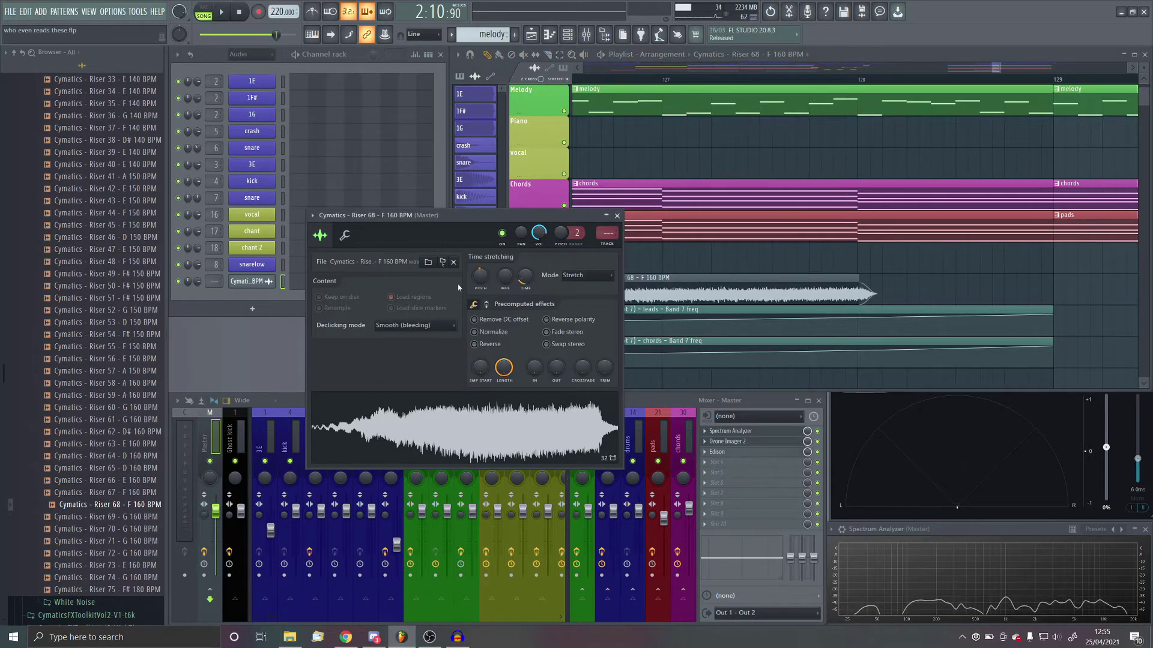
click(699, 79)
Move the leads and chords EQ automation clips one track down to Tracks 14 and 15, freeing Track 13 below the riser
scroll(847, 262, down, 9)
drag(871, 199, 817, 195)
key(shift+Down)
key(shift+Down)
key(shift+Down)
key(ctrl+z)
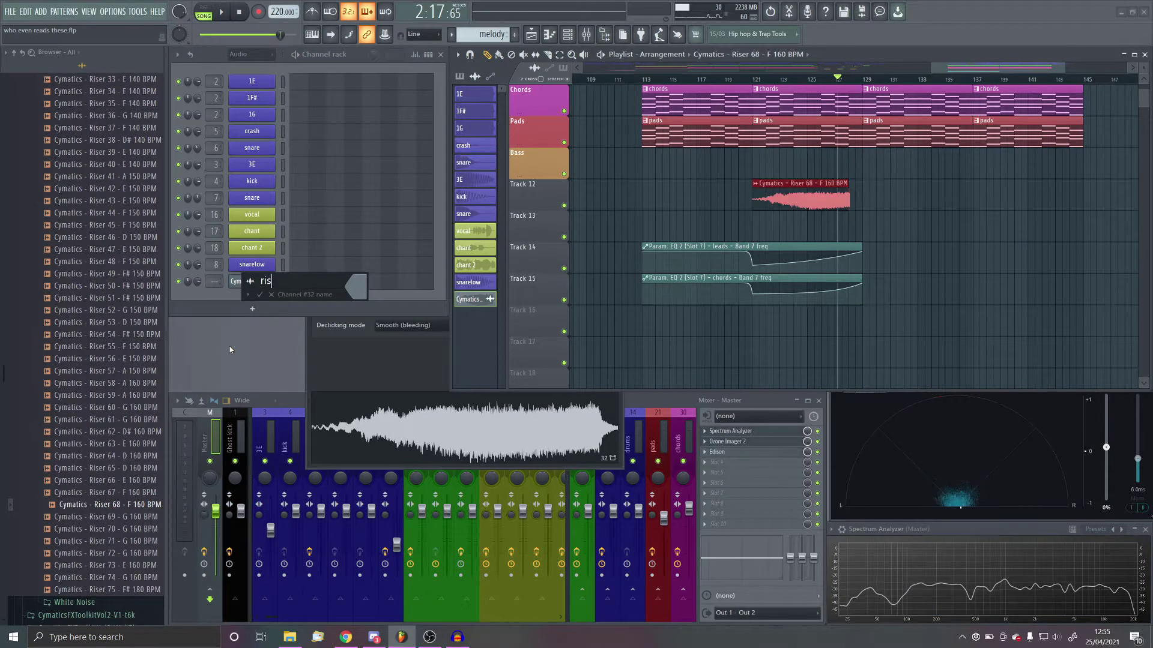
Rename the Riser 68 channel to riser, route it to mixer track 31 and close its channel settings
key(Return)
scroll(126, 387, up, 2)
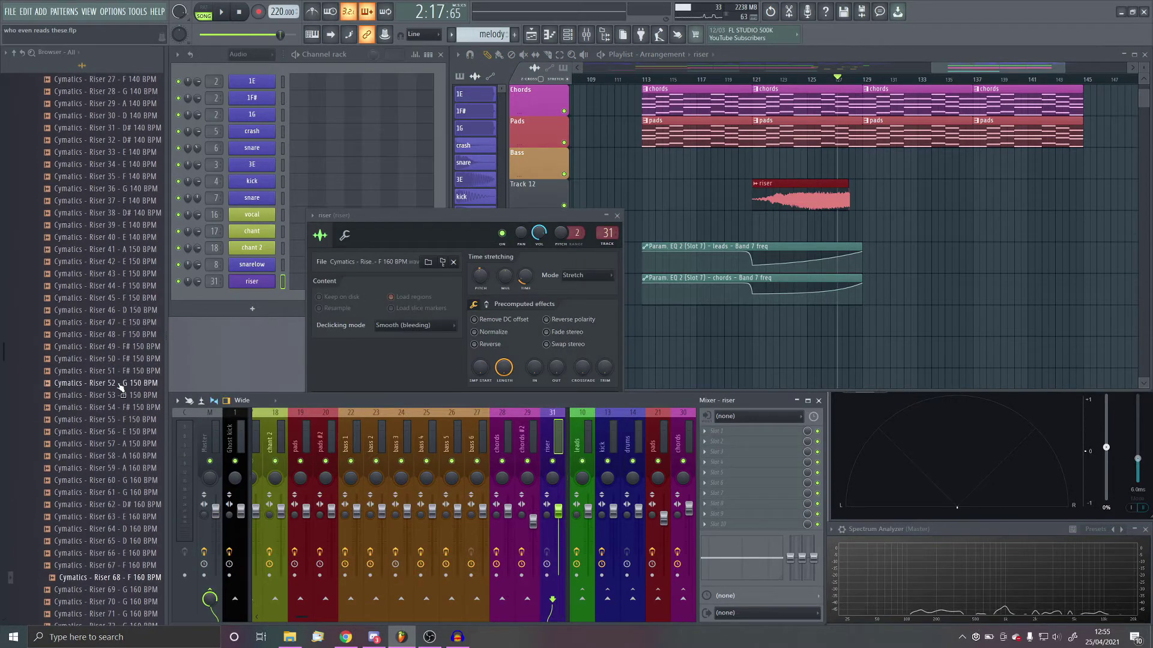
click(616, 215)
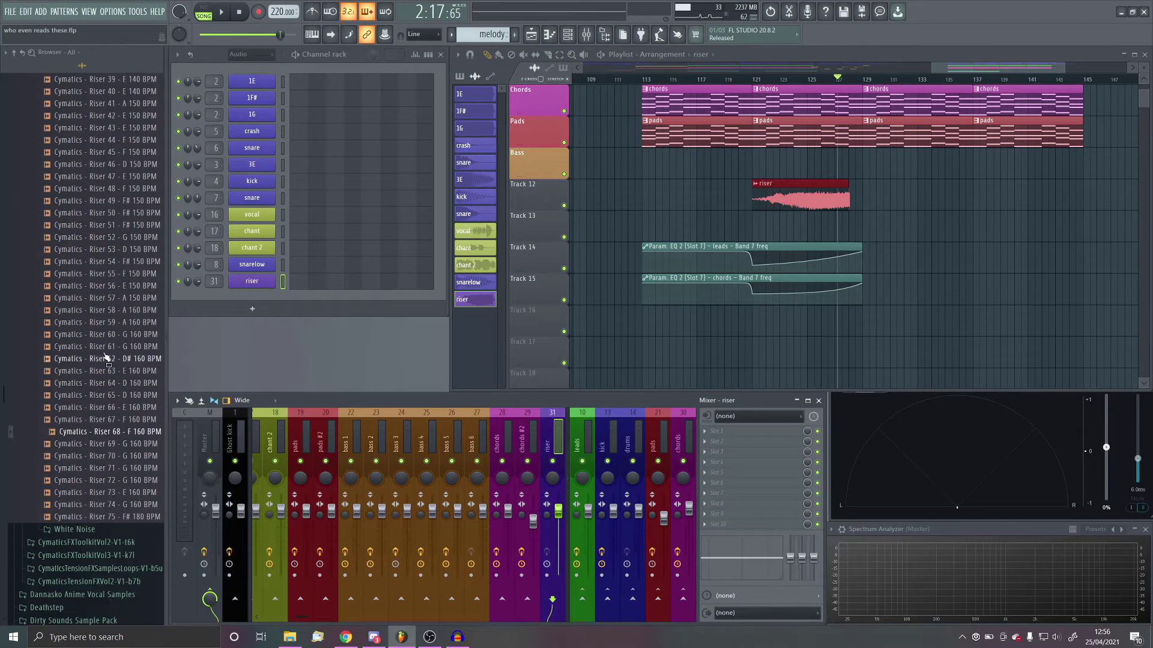
Find Cymatics - Riser 39 - E 140 BPM among the riser samples and place it at bar 121 on Track 13
scroll(98, 399, up, 8)
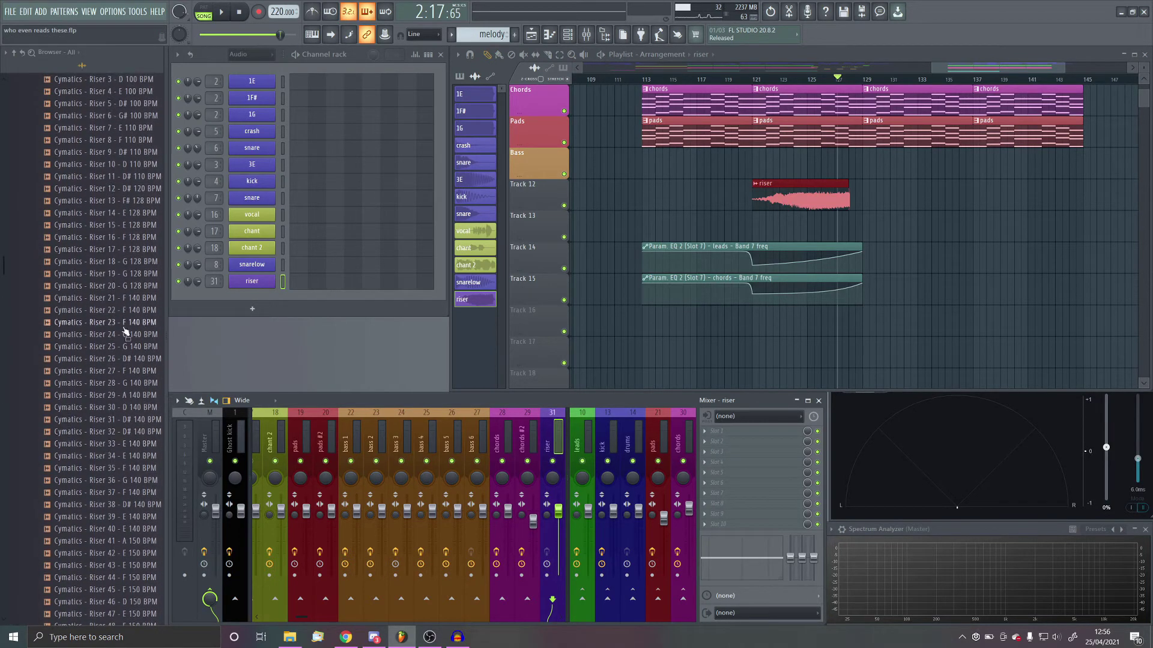
scroll(125, 332, up, 6)
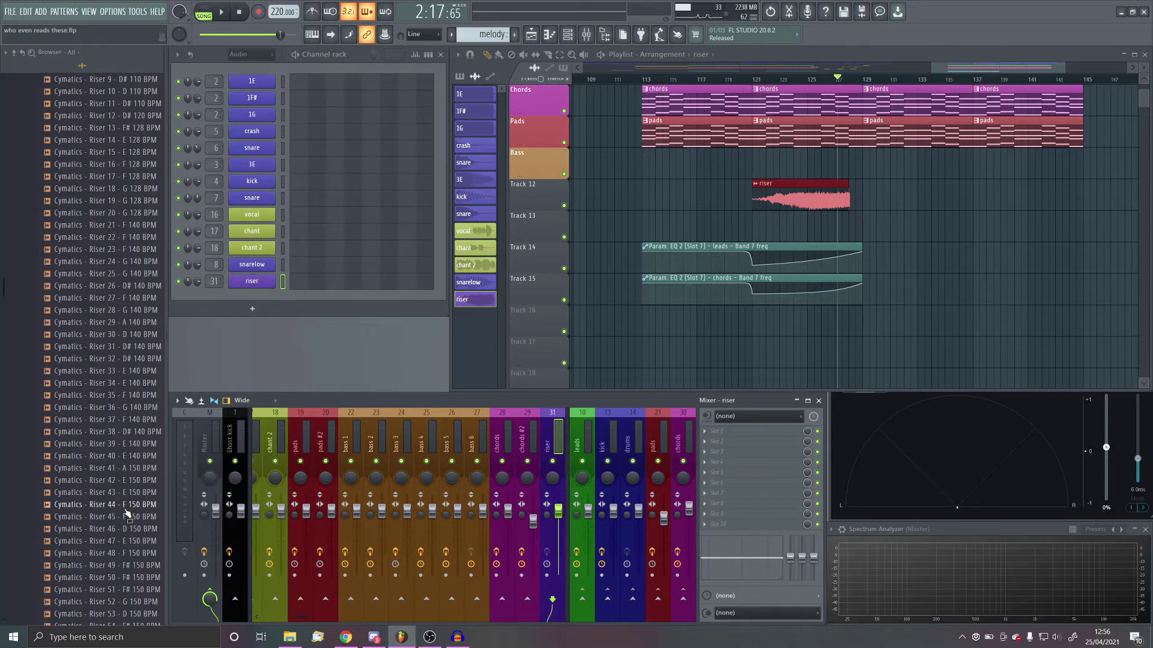
scroll(126, 510, down, 6)
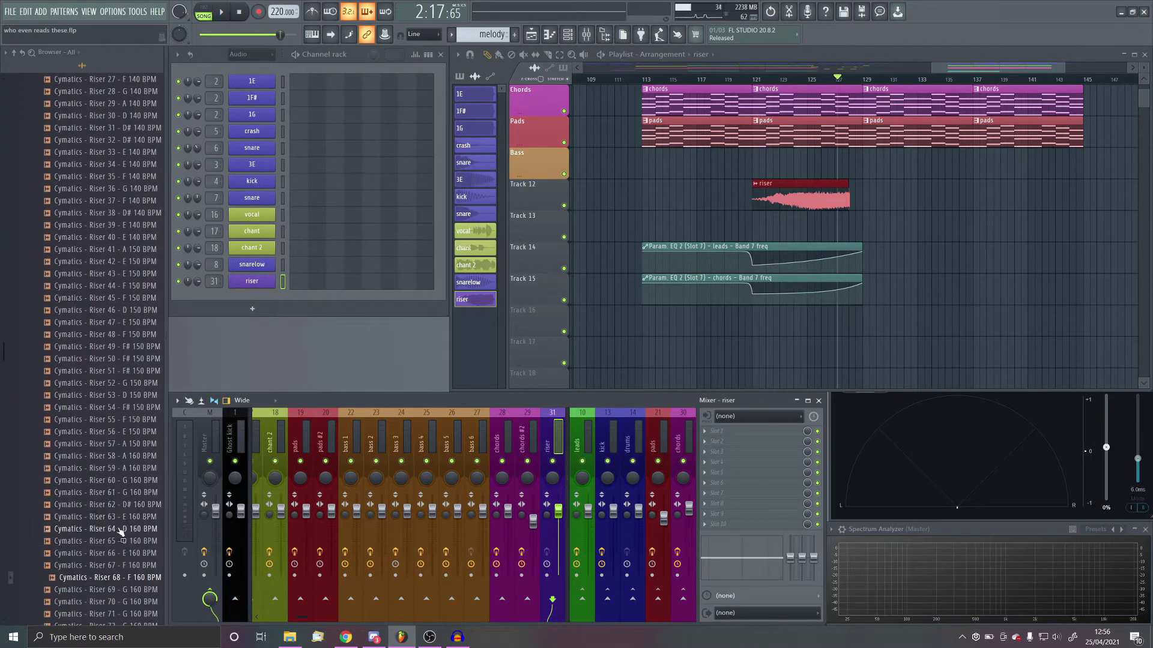
scroll(129, 456, up, 2)
scroll(123, 452, up, 6)
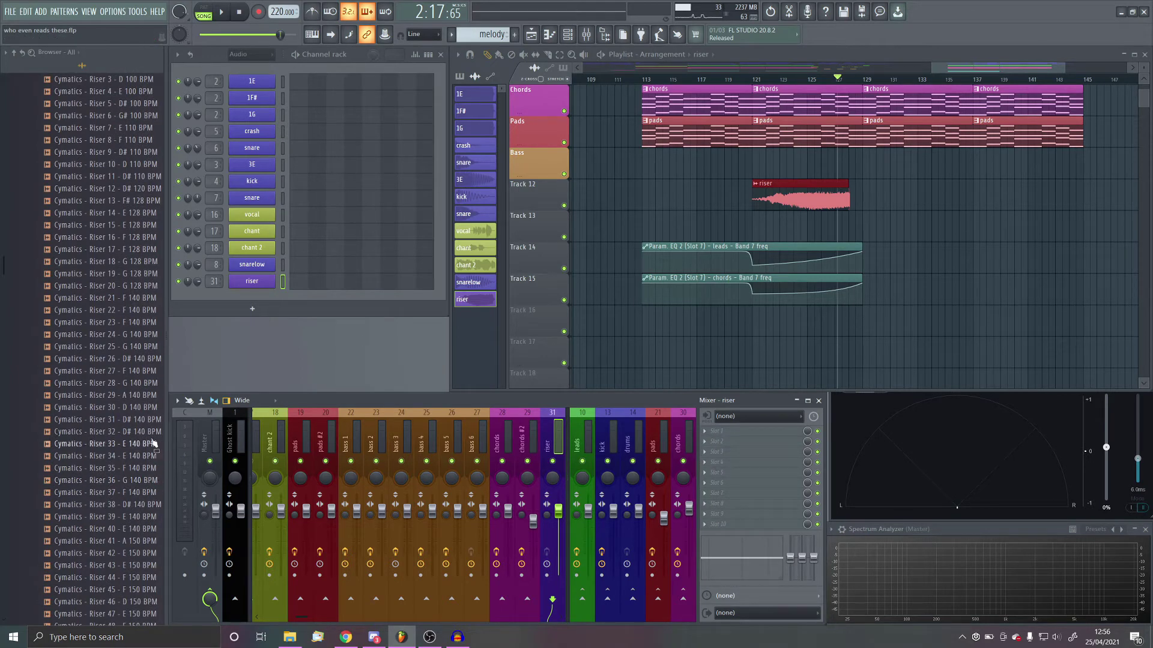
drag(102, 517, 673, 227)
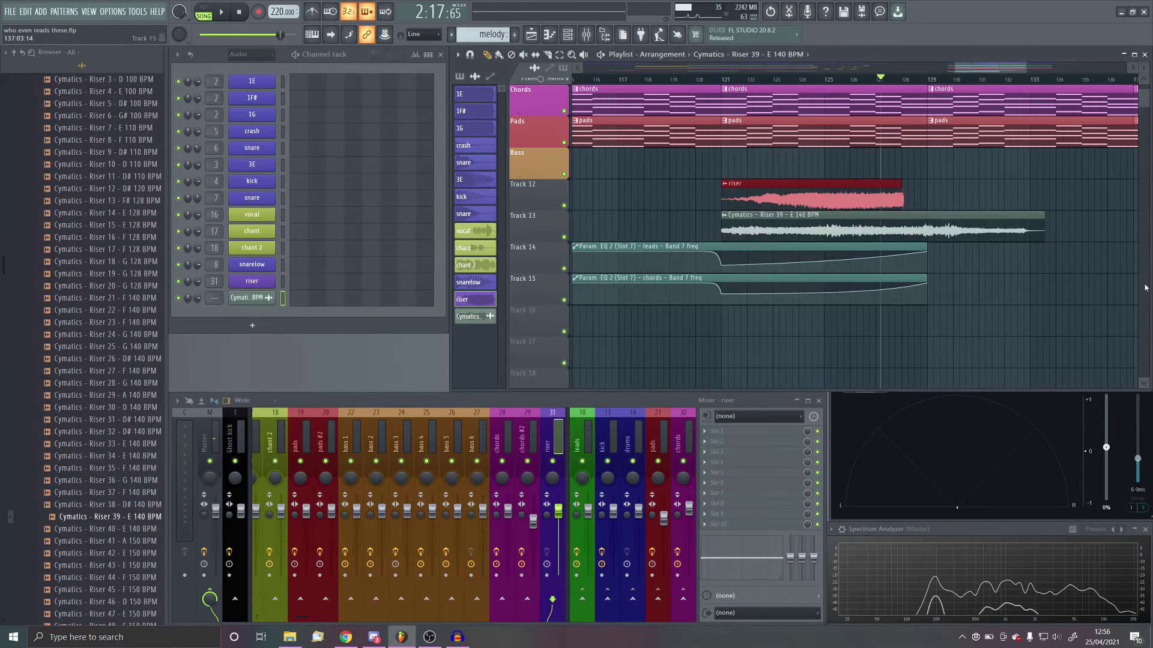
Stretch the Riser 39 clip on Track 13 so that it ends exactly at bar 129
drag(1045, 228, 947, 236)
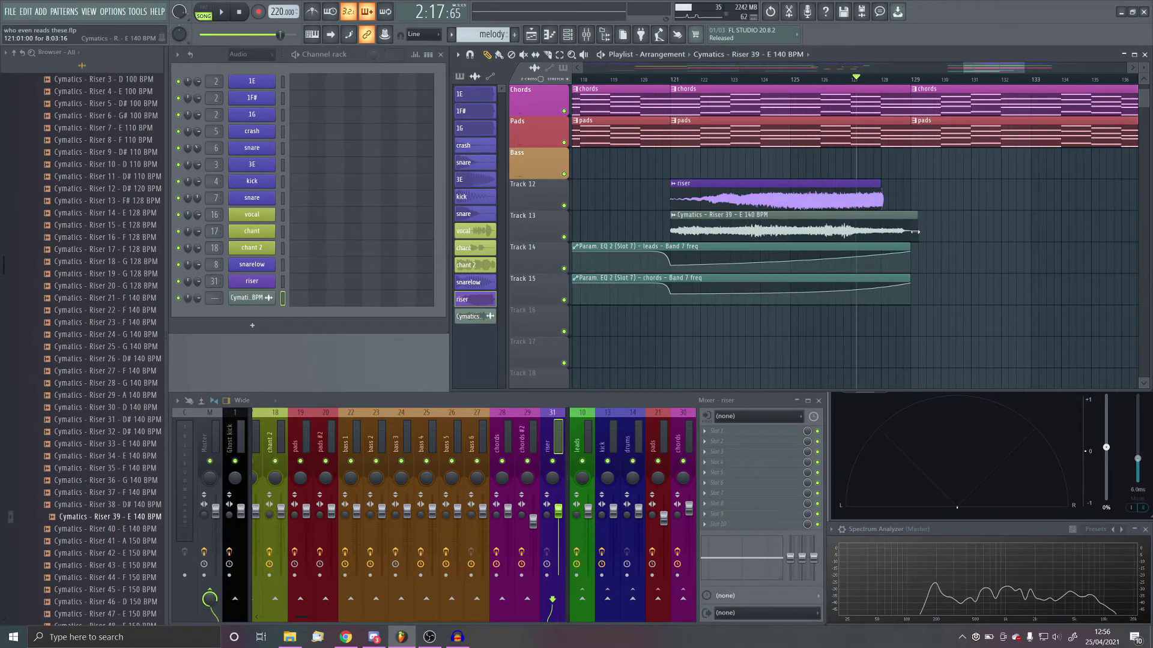
scroll(909, 233, up, 5)
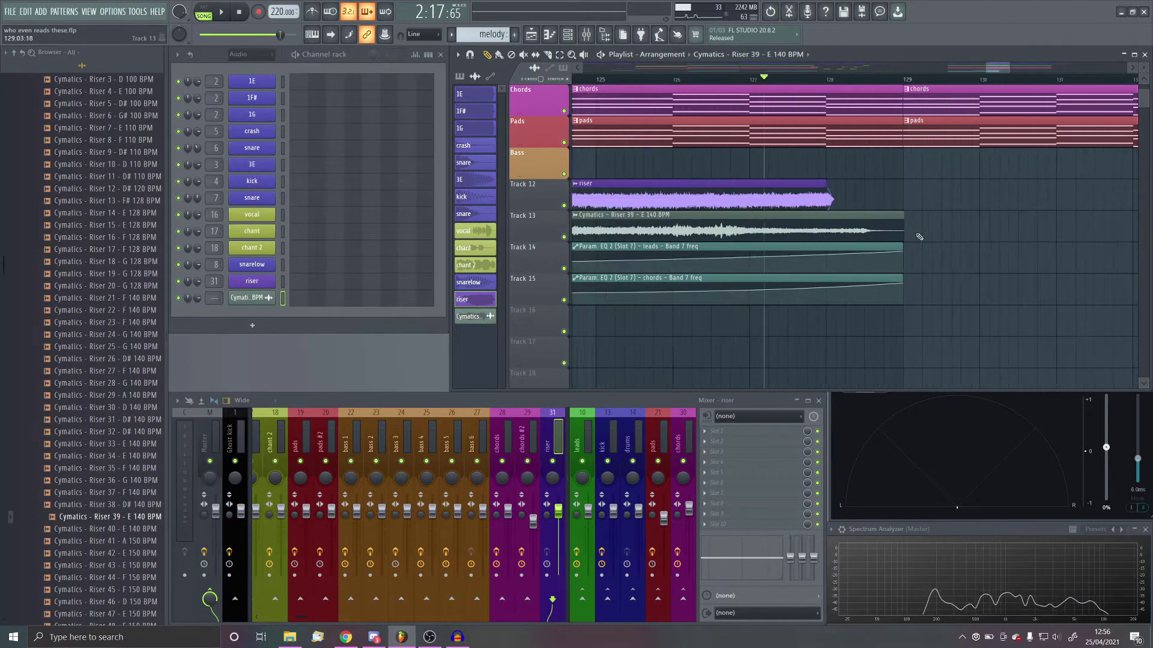
scroll(877, 243, up, 3)
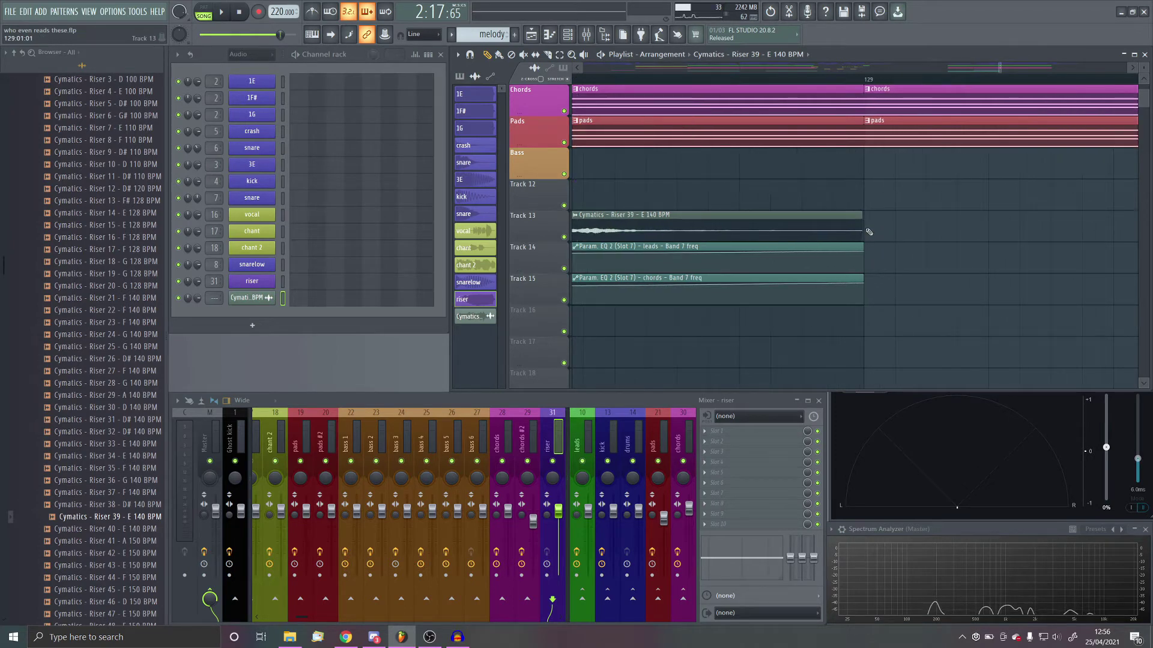
Solo Track 13 and play the Riser 39 clip from bar 121
key(space)
scroll(899, 250, down, 4)
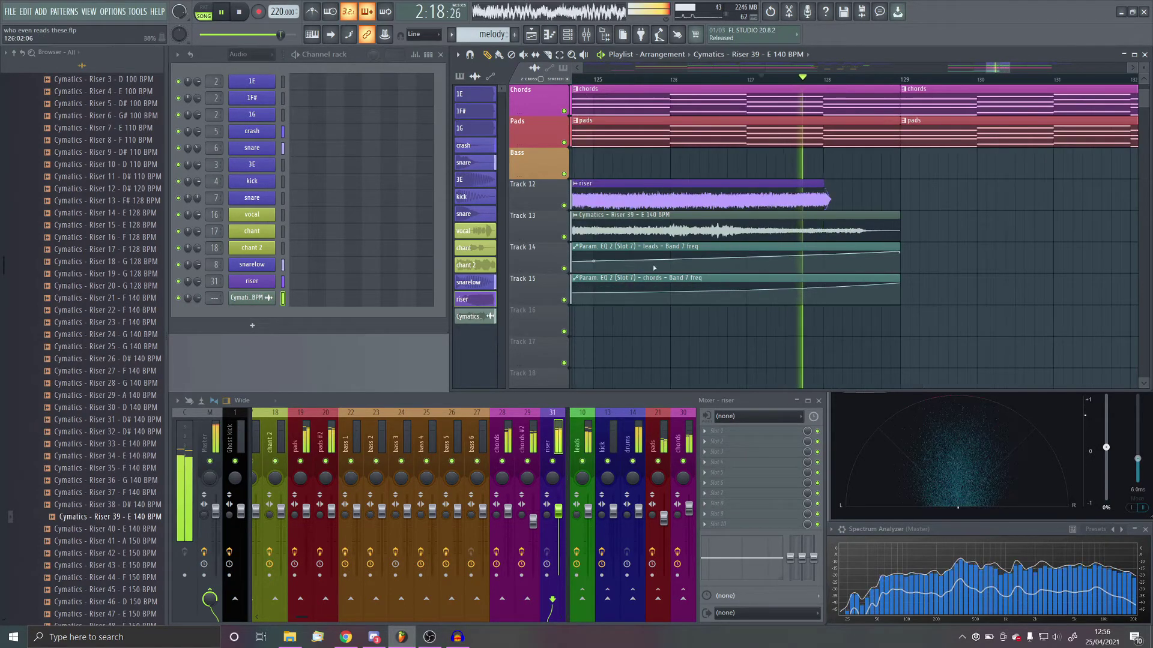
right_click(563, 237)
scroll(778, 264, down, 3)
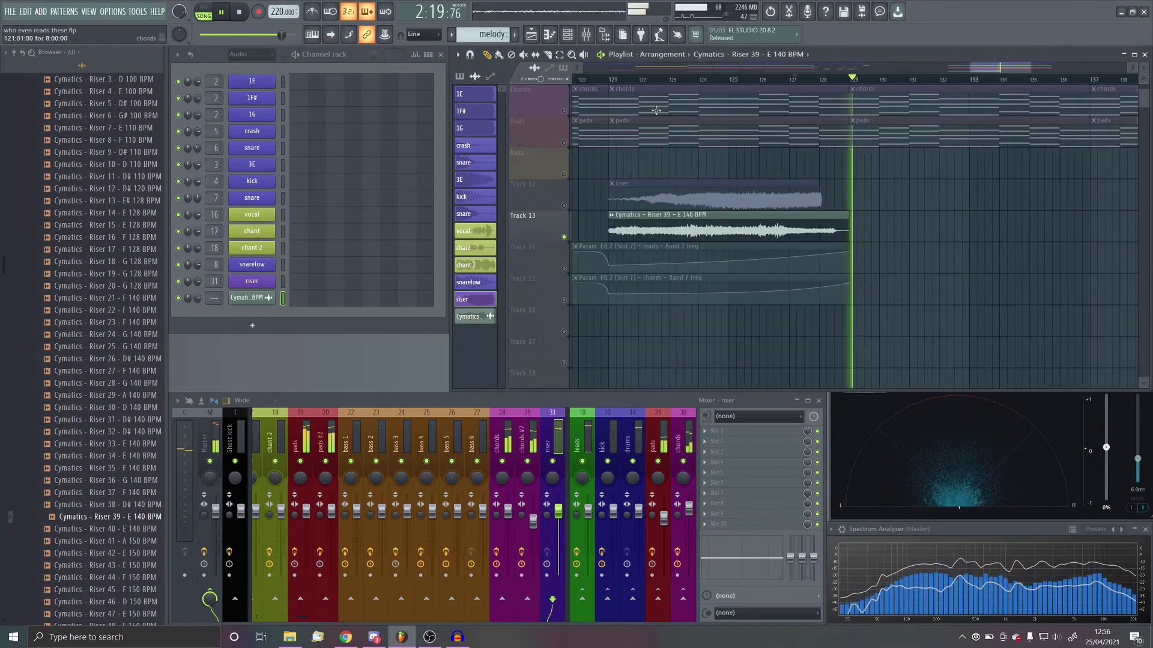
click(611, 80)
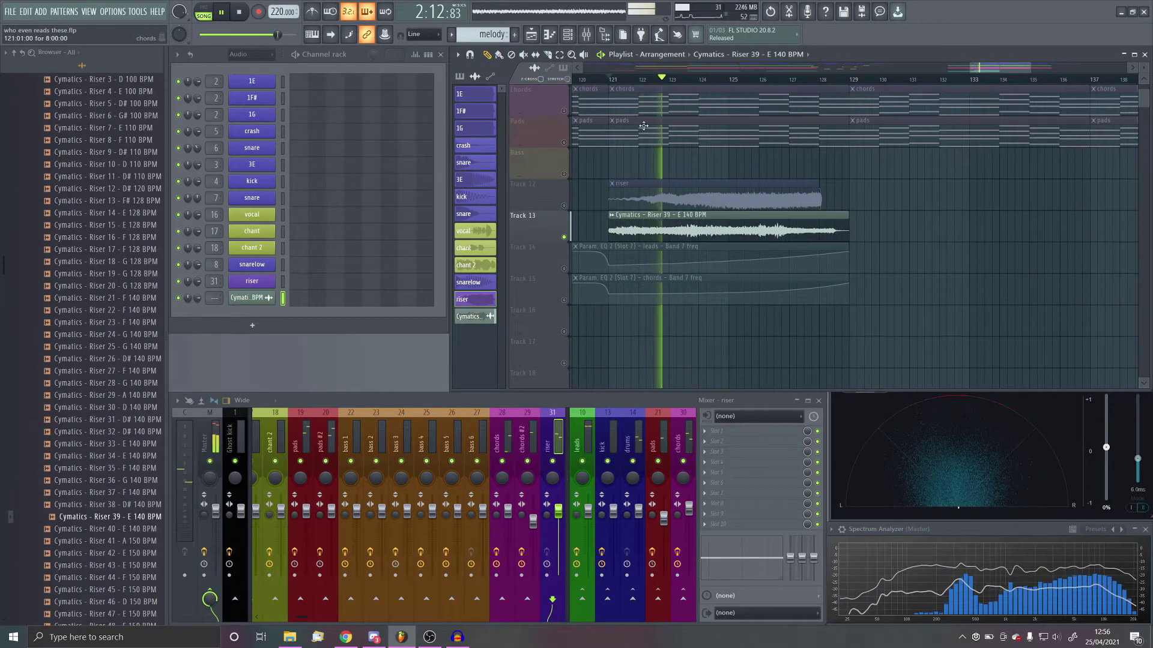
Slice the Riser 39 clip at bar 128 and delete the part after it
scroll(713, 271, up, 4)
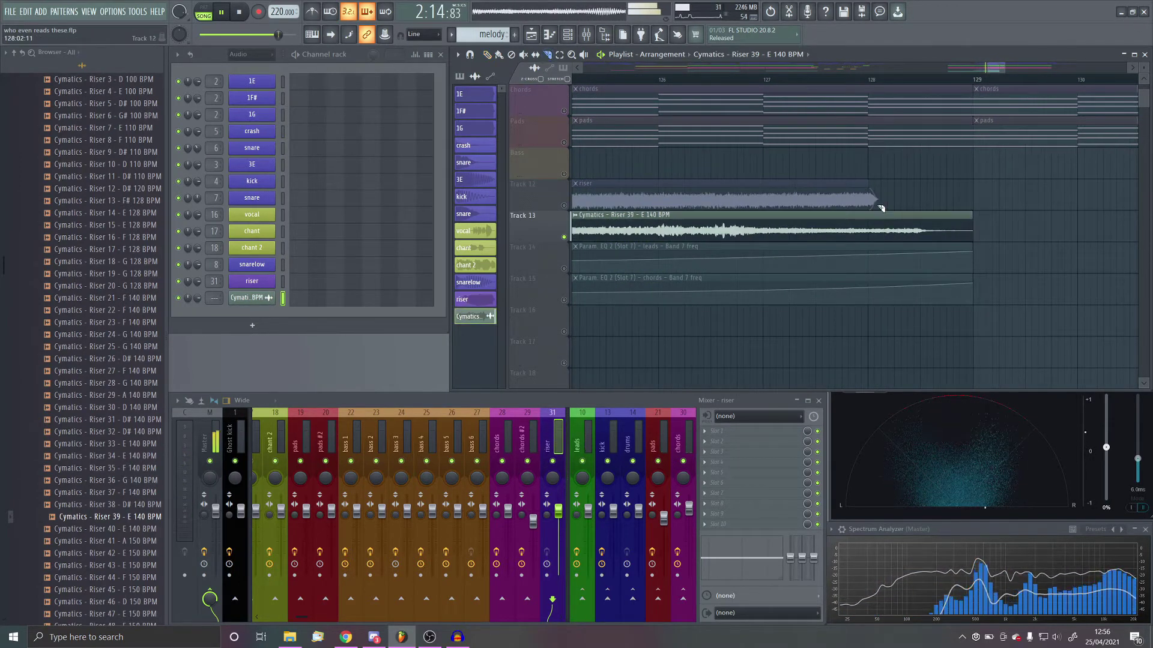
drag(873, 206, 873, 246)
key(p)
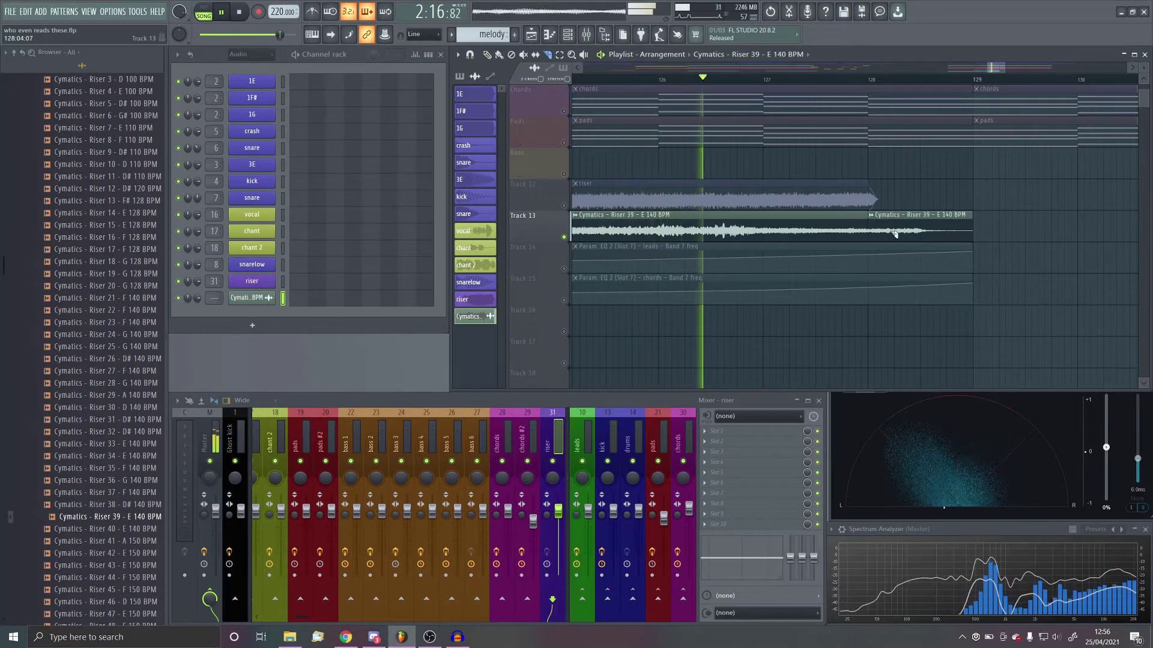
right_click(895, 234)
Set the Riser 39 sample's time stretching mode to Stretch and rename its channel riser 2
double_click(852, 225)
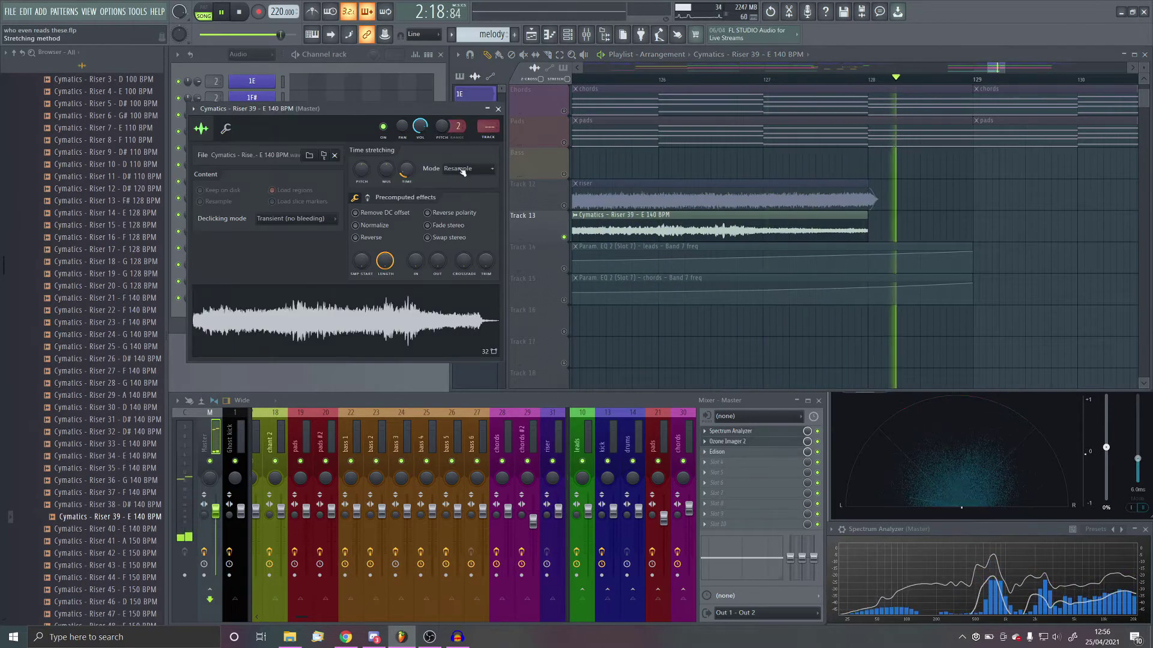
click(468, 168)
click(461, 204)
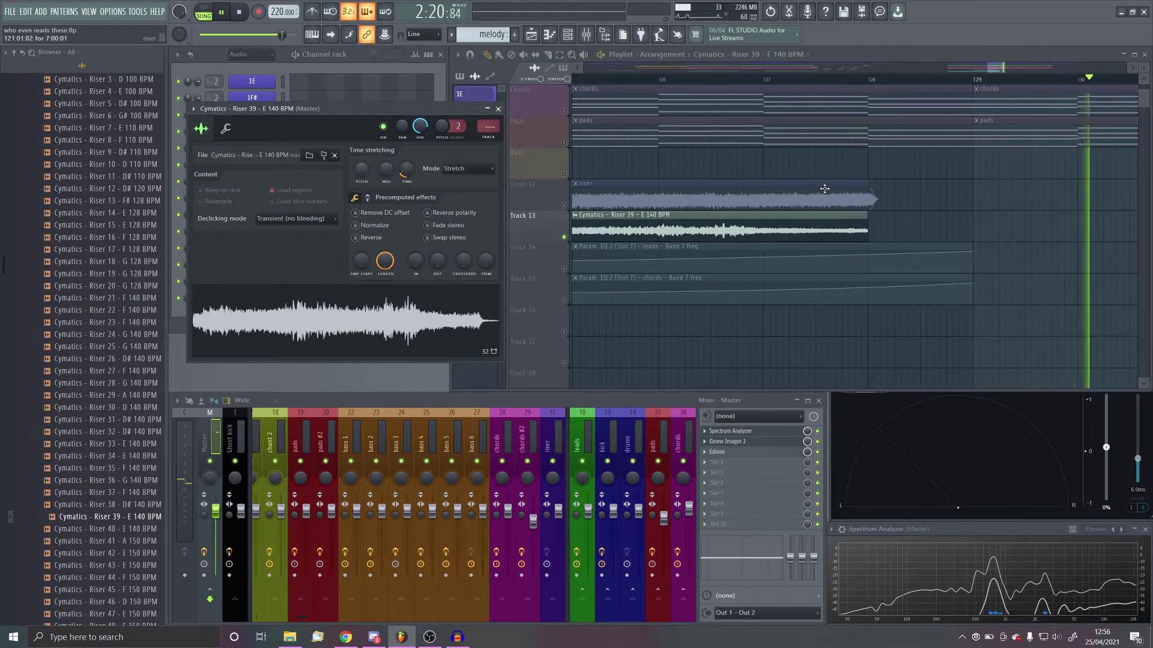
scroll(545, 296, down, 3)
scroll(938, 247, down, 2)
scroll(858, 195, up, 2)
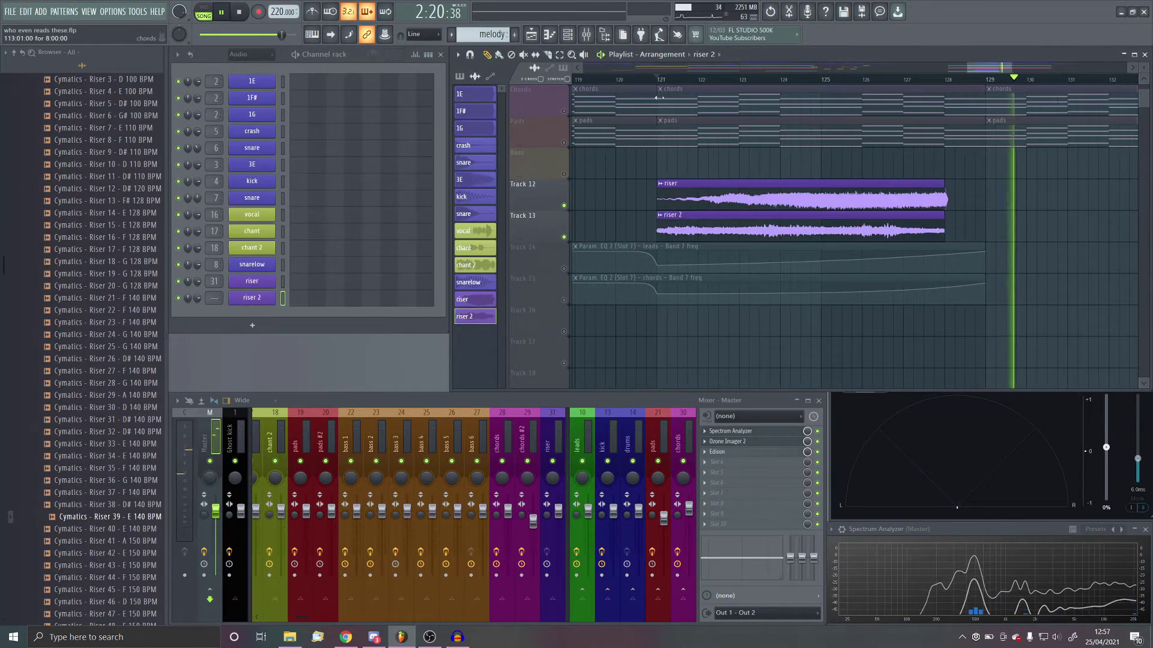
Play both risers together from near their start and route the riser 2 channel to mixer track 32
click(691, 80)
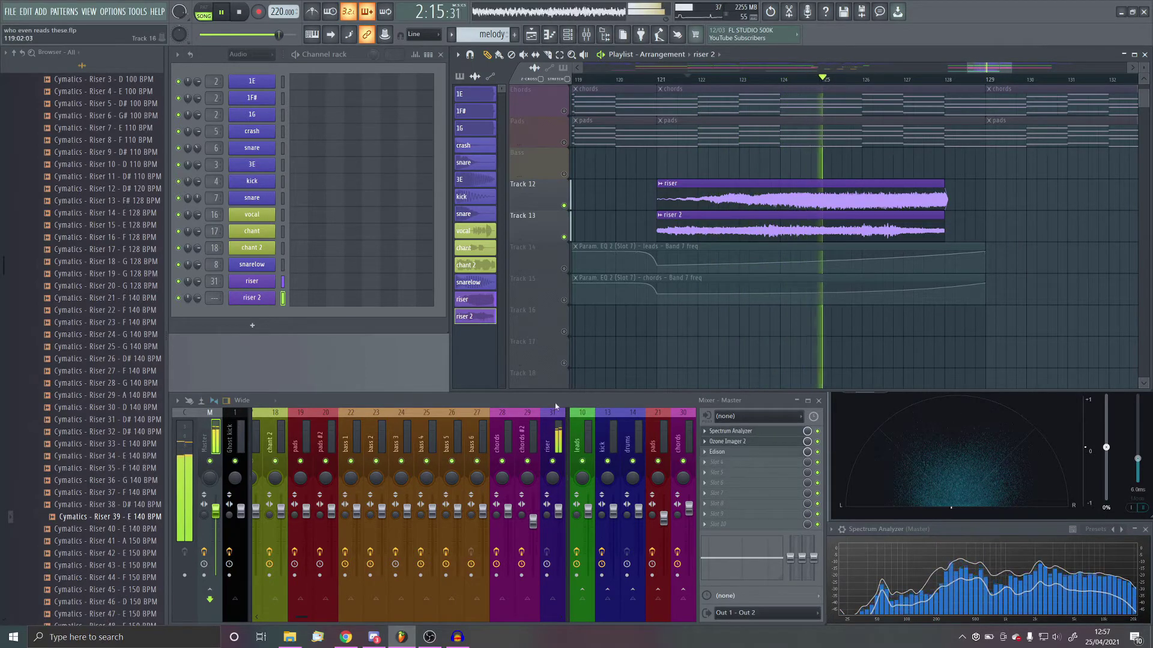
click(255, 299)
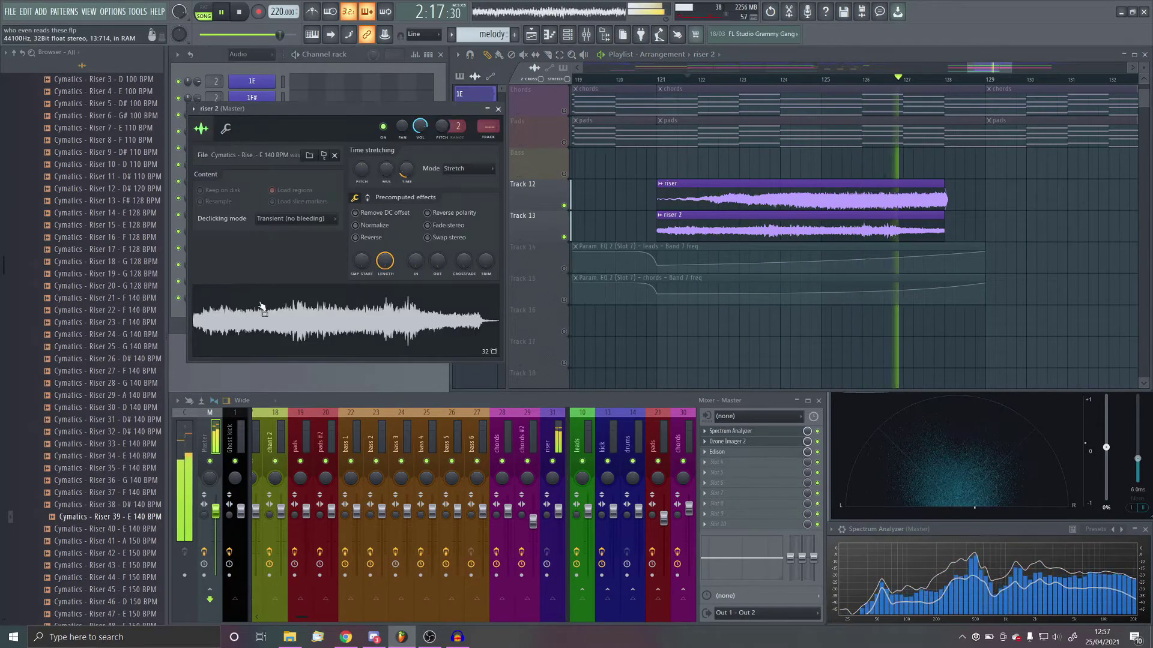
key(ctrl+l)
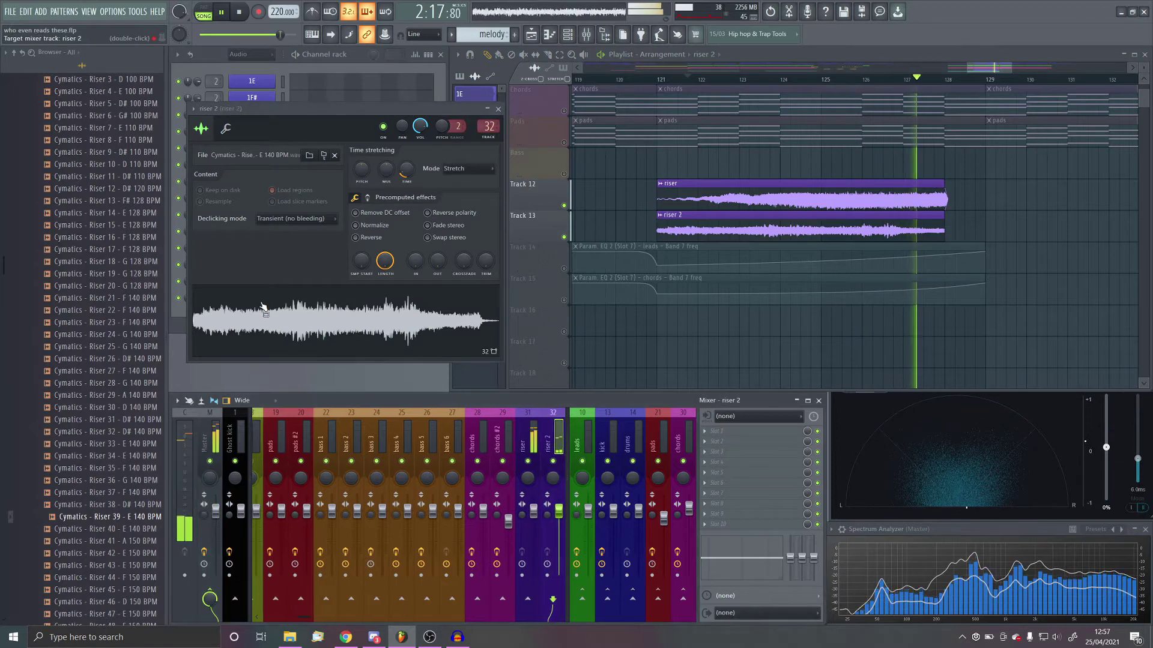
Solo and play riser 2 and the first riser in turn to compare them, and close the riser 2 channel settings
ctrl+click(564, 238)
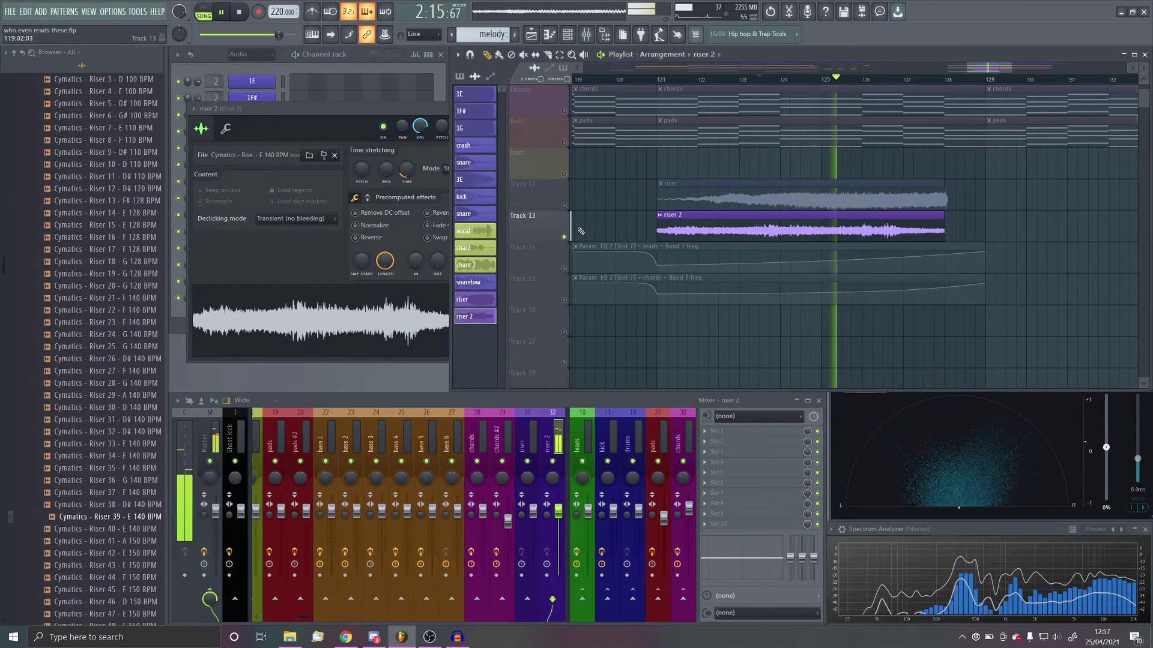
key(space)
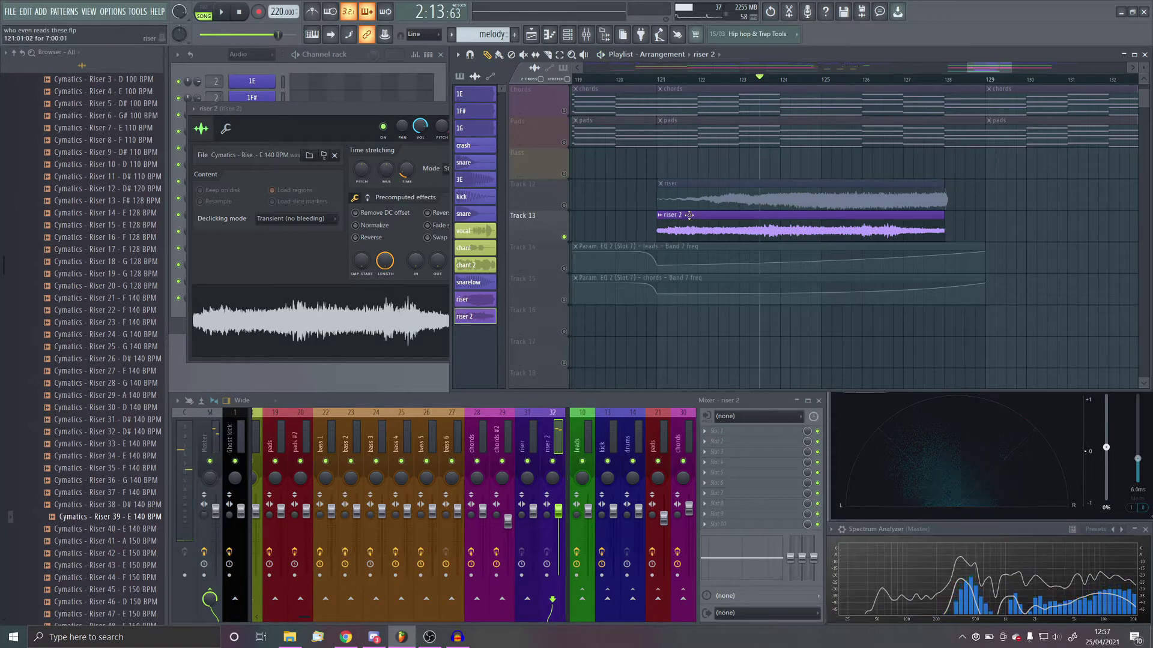
ctrl+click(565, 206)
key(space)
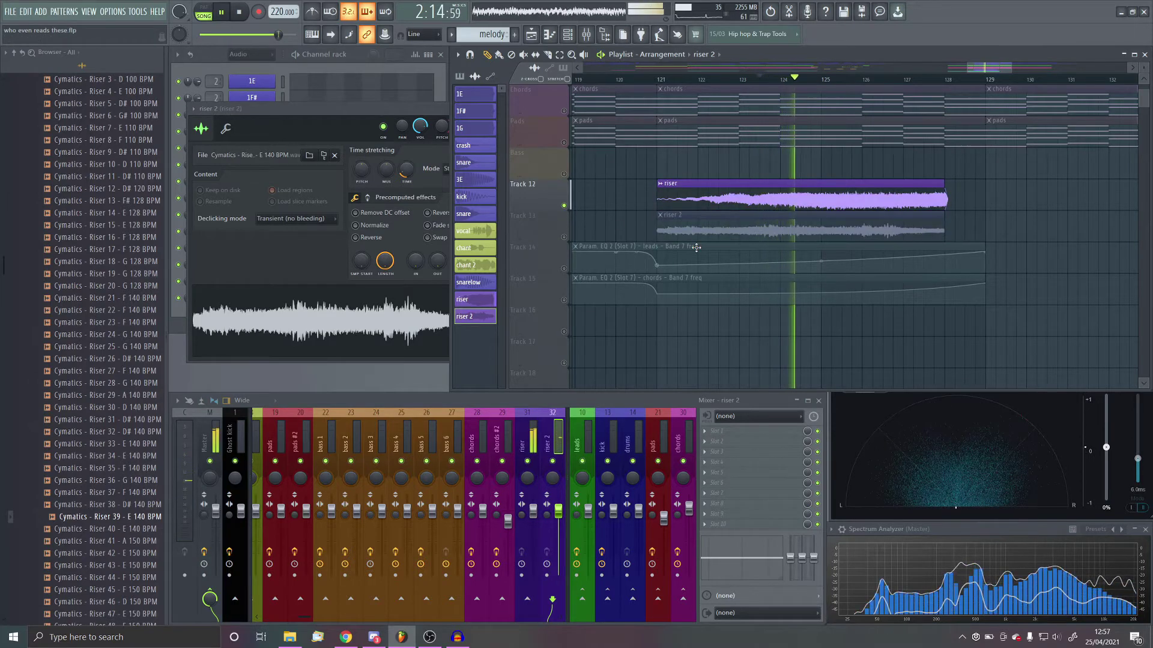
key(space)
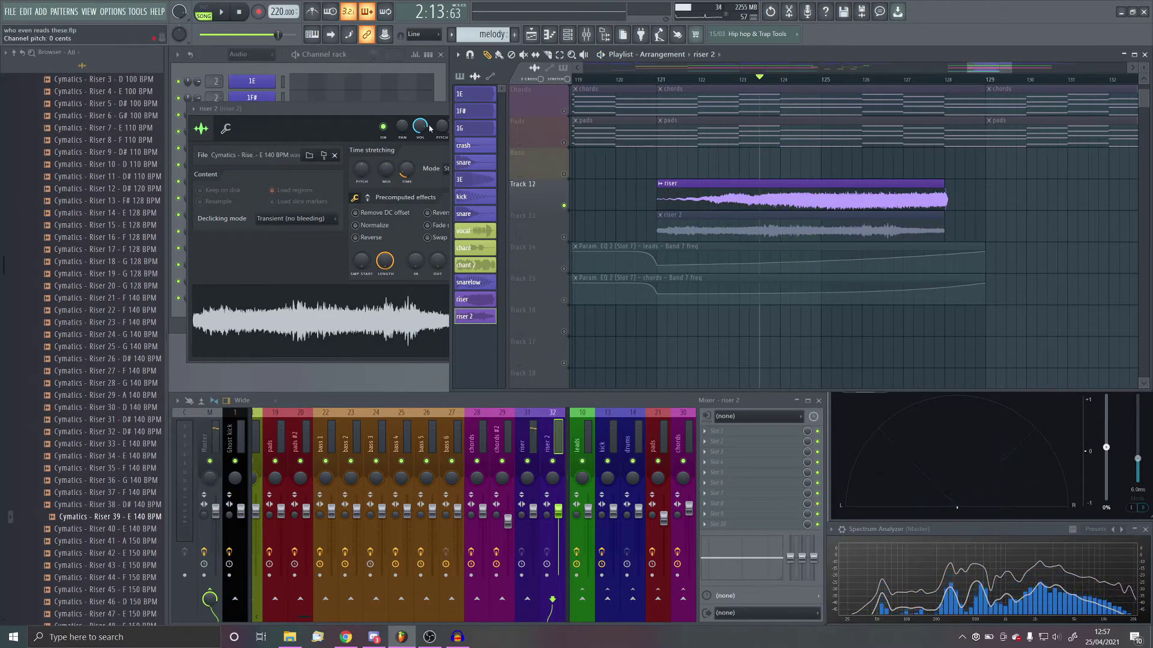
click(497, 108)
Open the White Noise Up samples of the Cymatics Tension FX Samples & Loops pack in the browser
scroll(106, 329, up, 9)
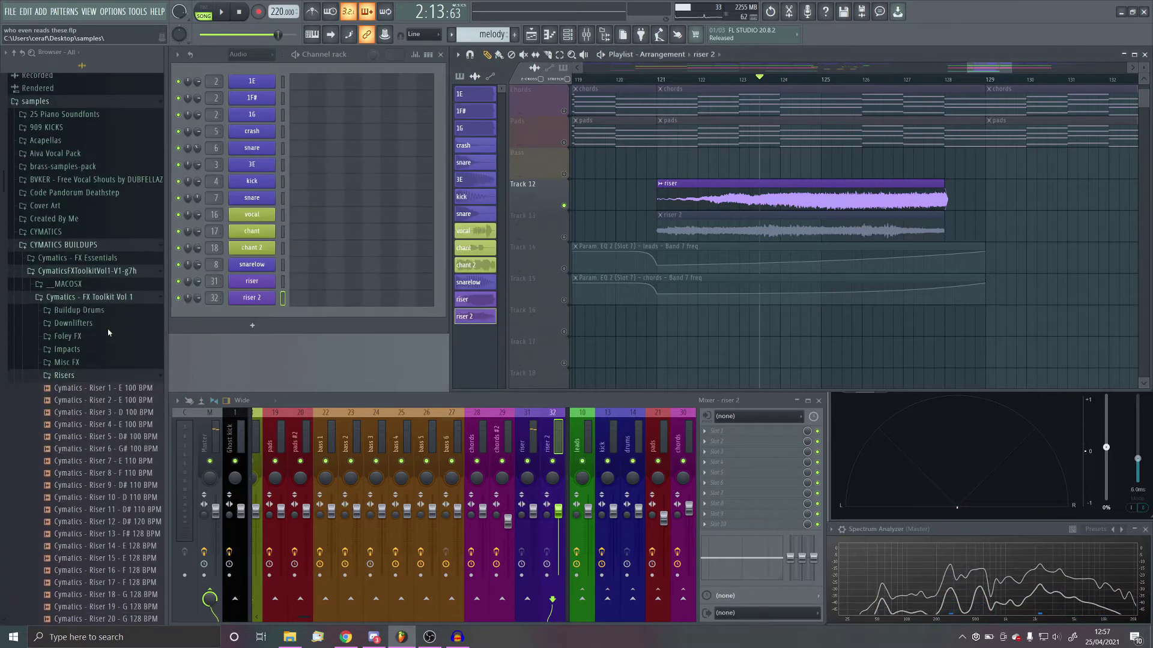
scroll(95, 301, down, 4)
click(101, 242)
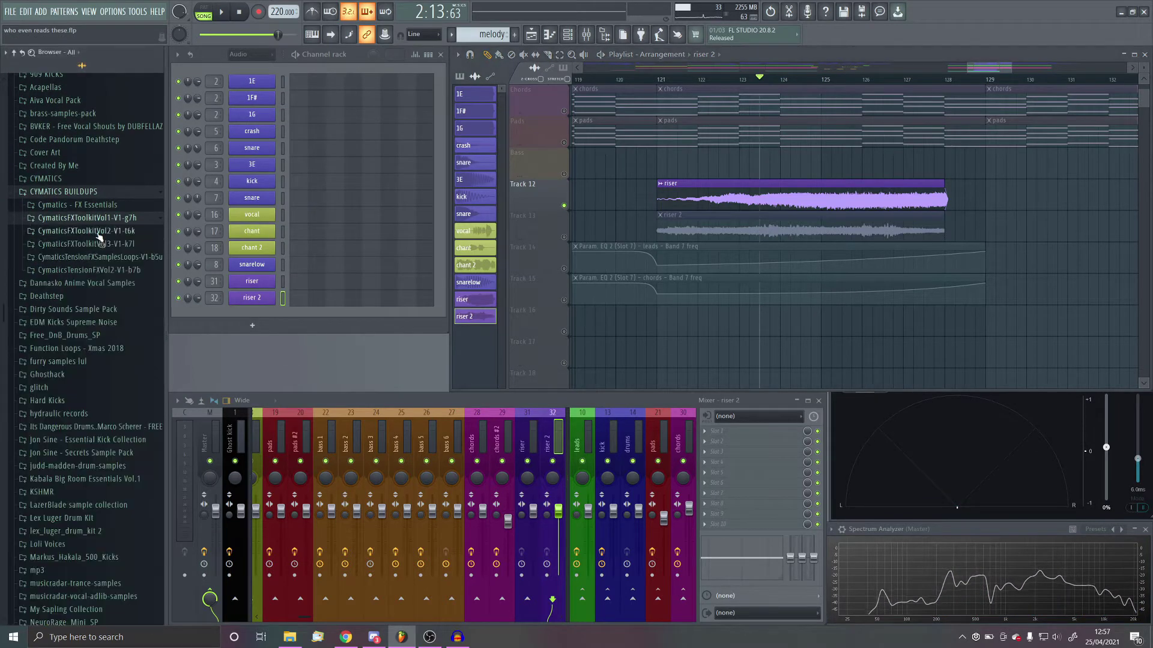
click(103, 257)
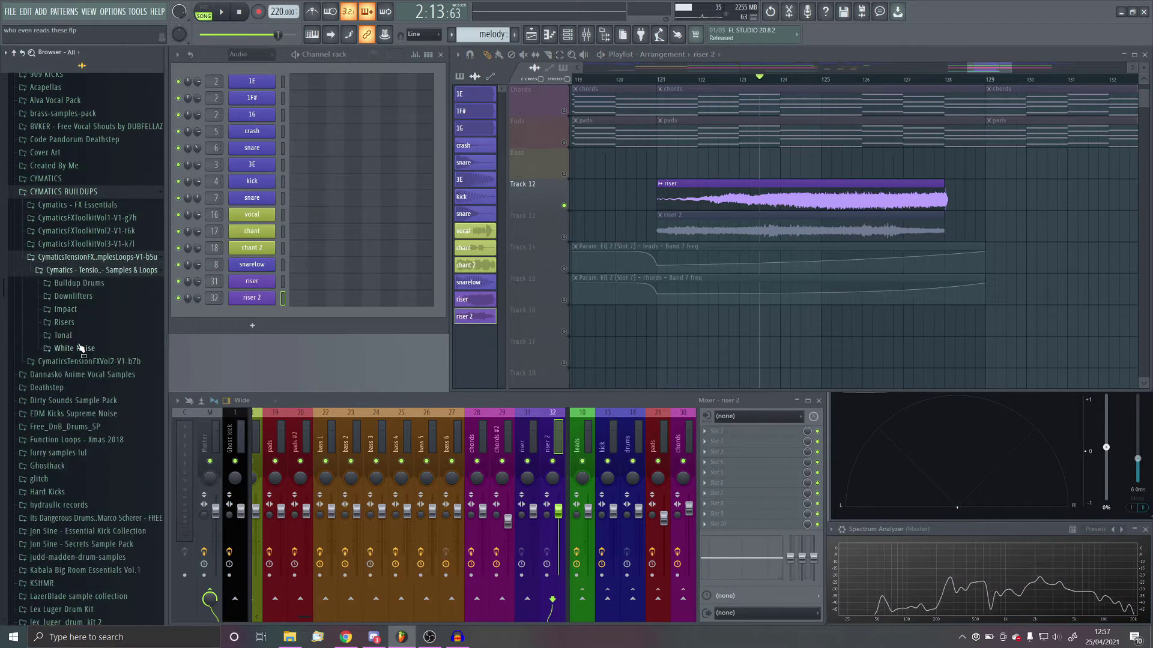
click(81, 348)
click(83, 375)
scroll(87, 419, down, 6)
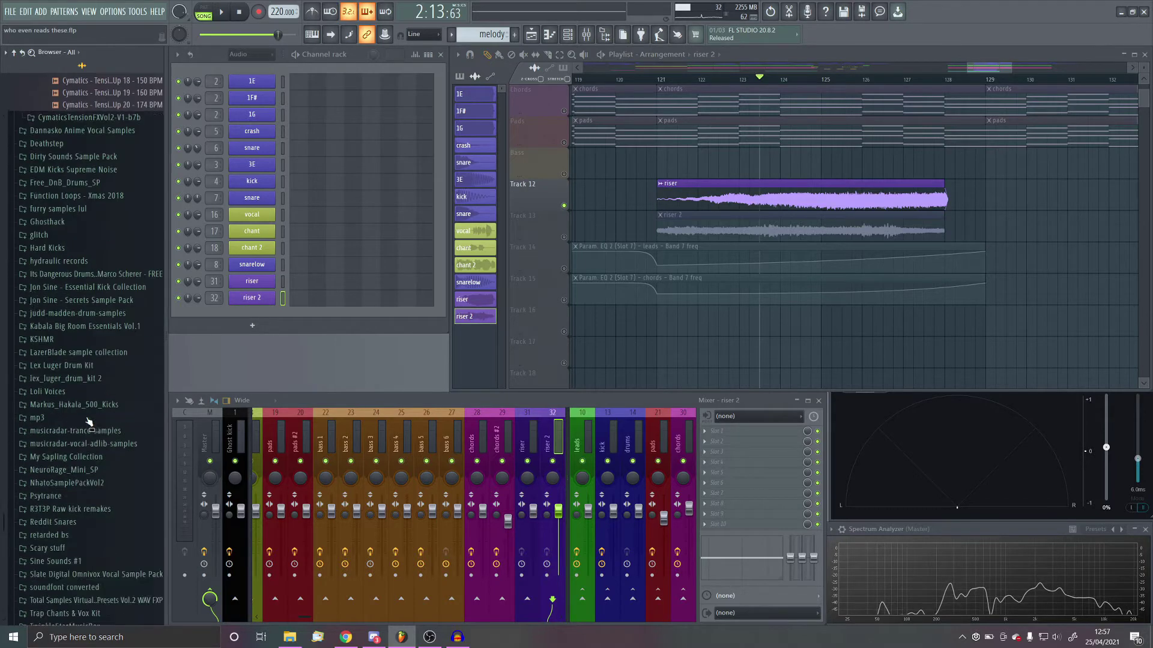
Audition the noise risers and place Tension Noise Down Up 16 - 150 BPM at bar 121 on Track 14, above the EQ automation clips
scroll(93, 419, up, 4)
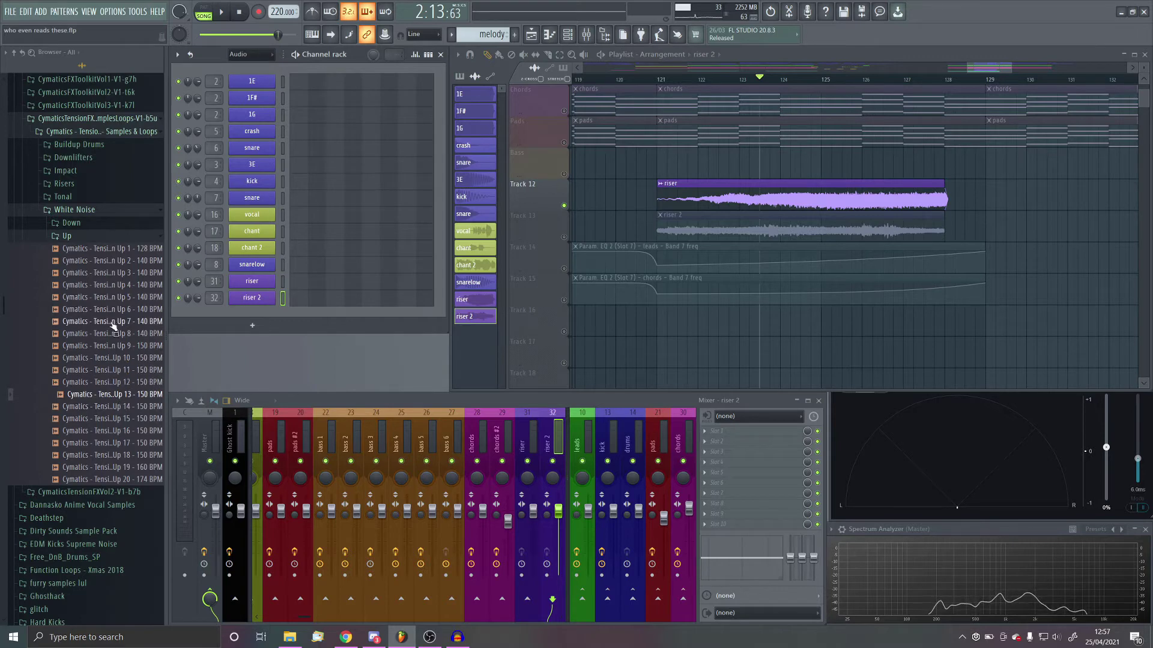
scroll(114, 326, up, 3)
click(127, 504)
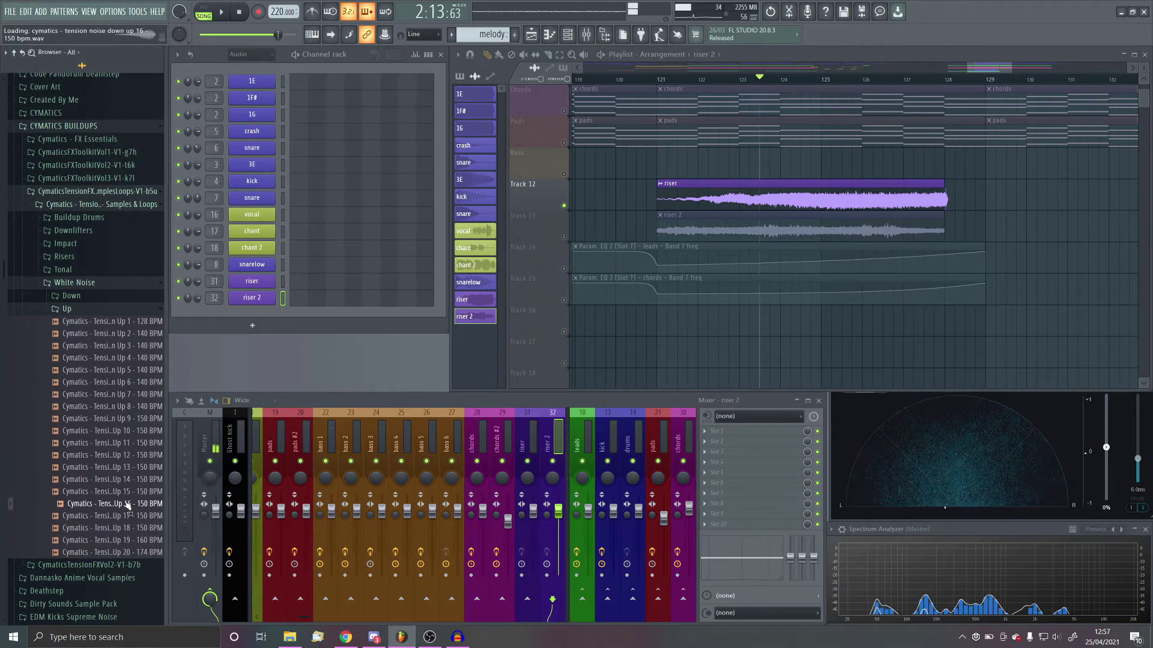
drag(127, 504, 862, 302)
scroll(769, 240, down, 3)
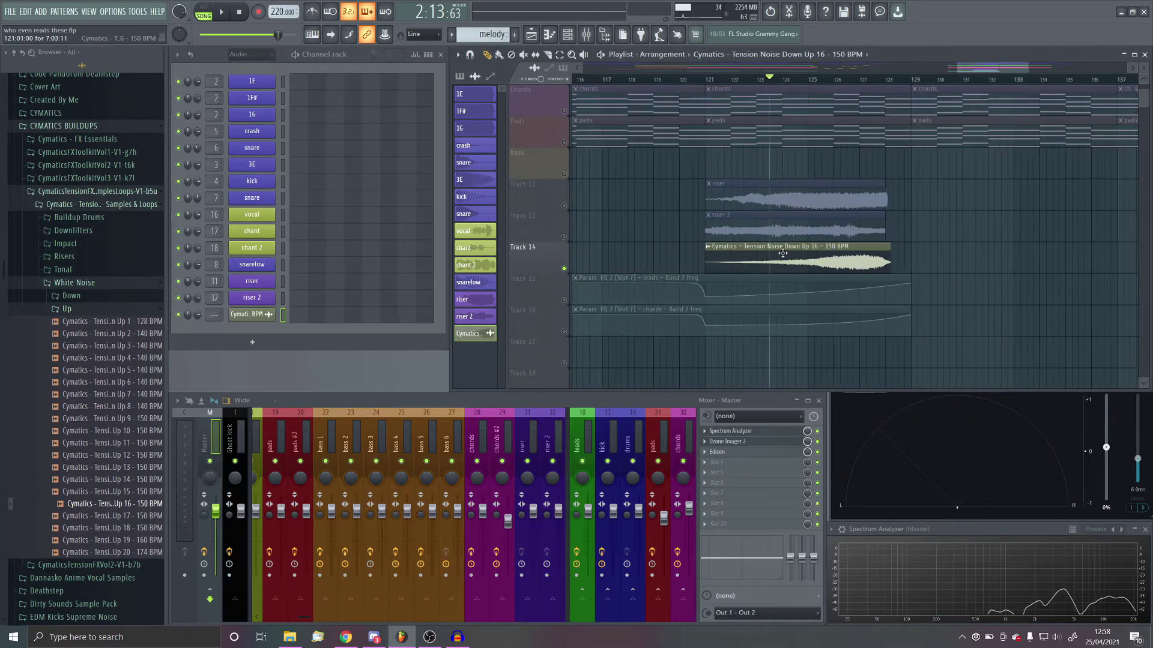
scroll(785, 253, up, 2)
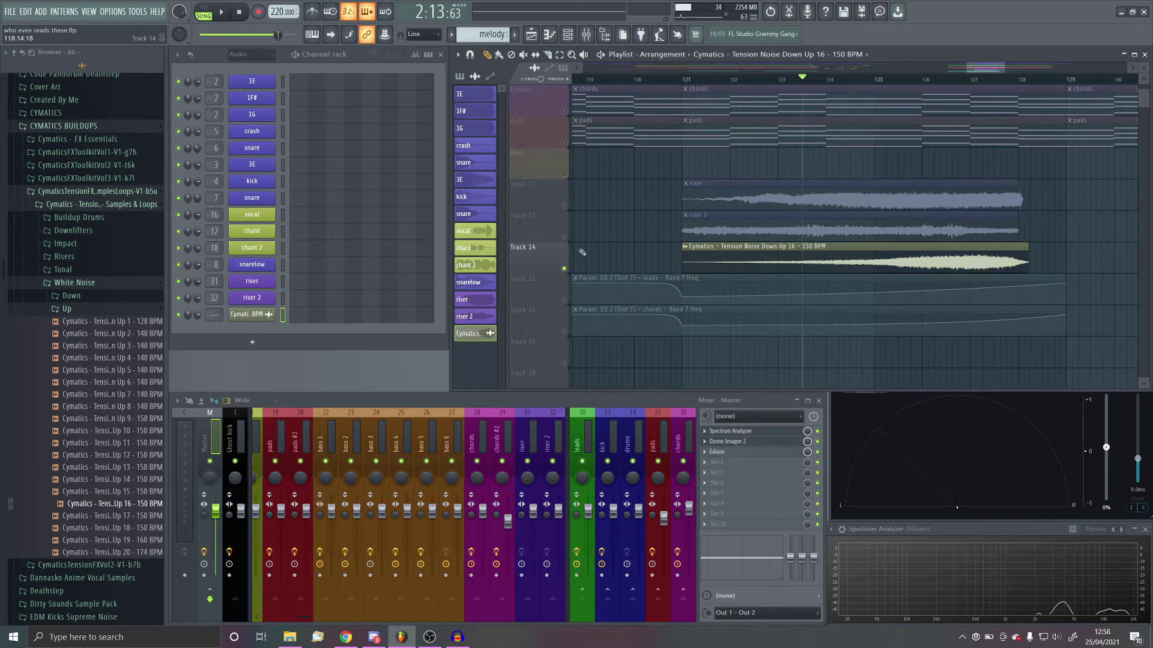
Unmute Tracks 12 and 13 so both risers play together with the noise riser
click(564, 236)
click(563, 205)
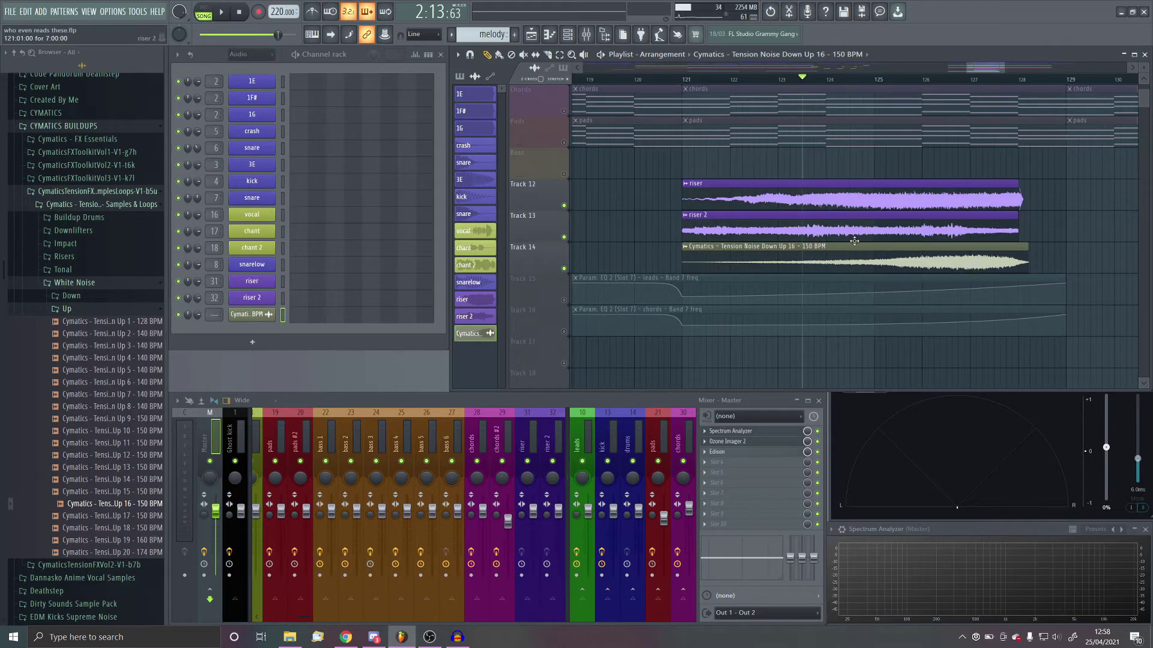
scroll(727, 196, up, 3)
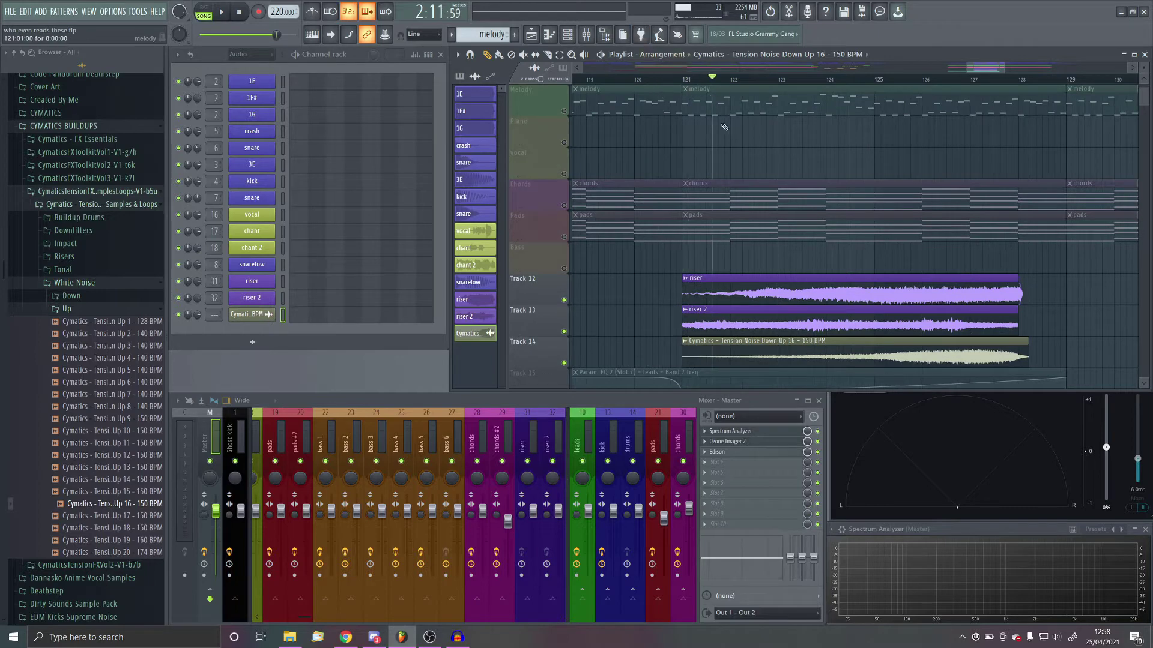
Set the Tension Noise Down Up 16 sample's time stretching mode to Stretch
double_click(838, 354)
click(473, 184)
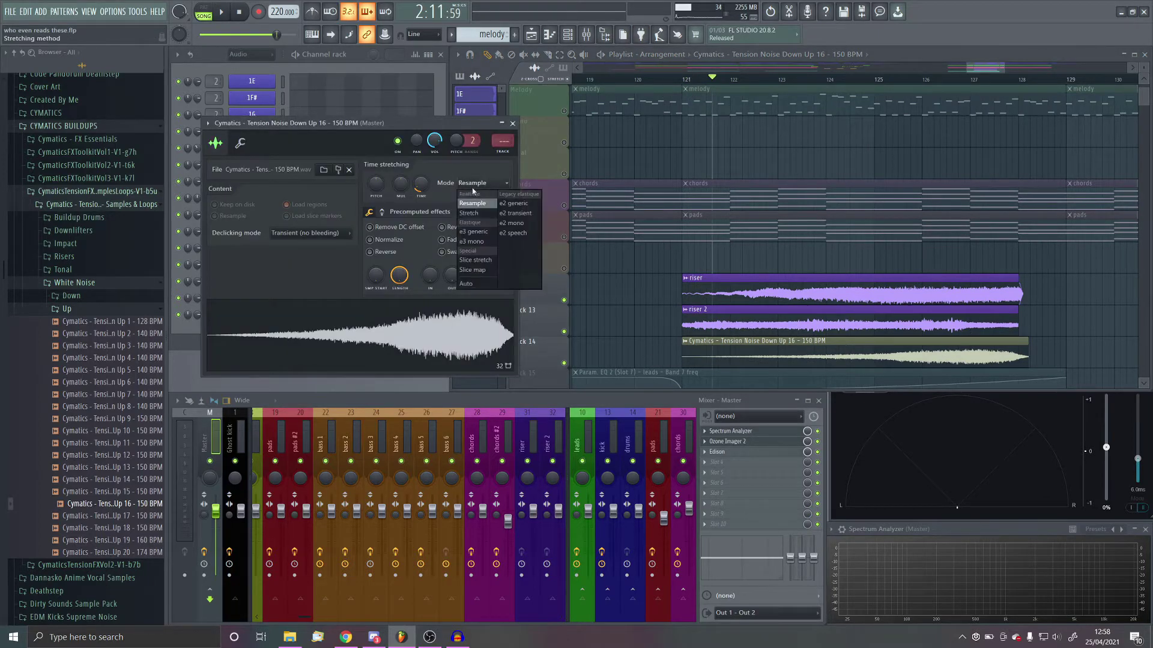
click(472, 213)
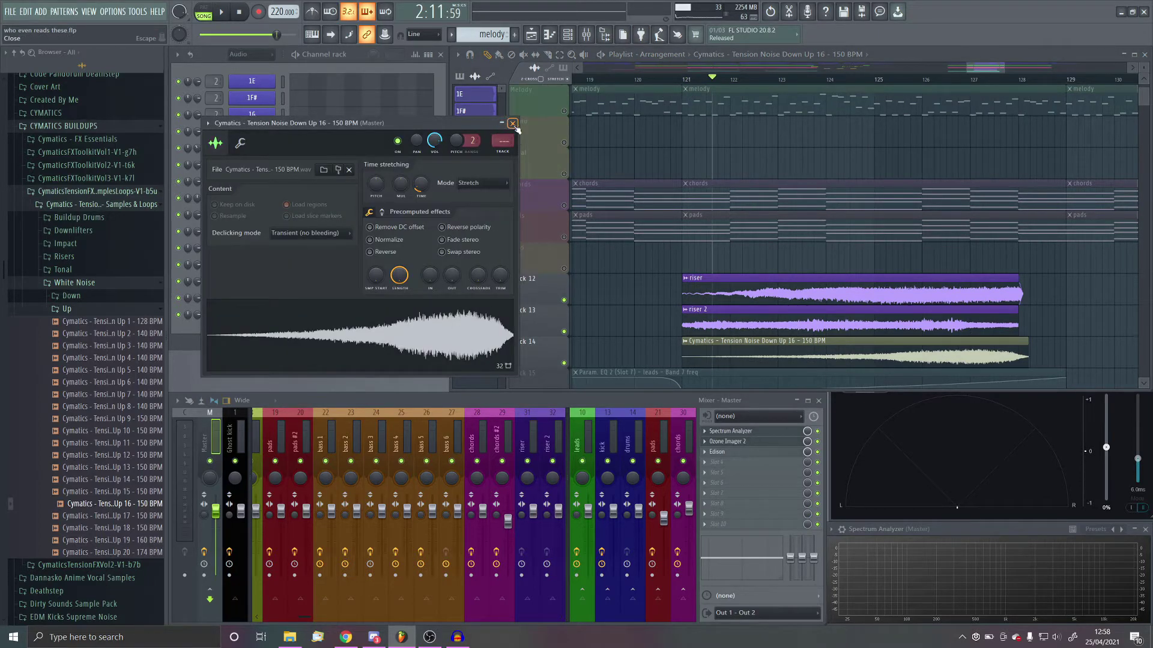
Rename the noise riser clip on Track 14 to riser 3 in purple and play the three risers together
click(512, 123)
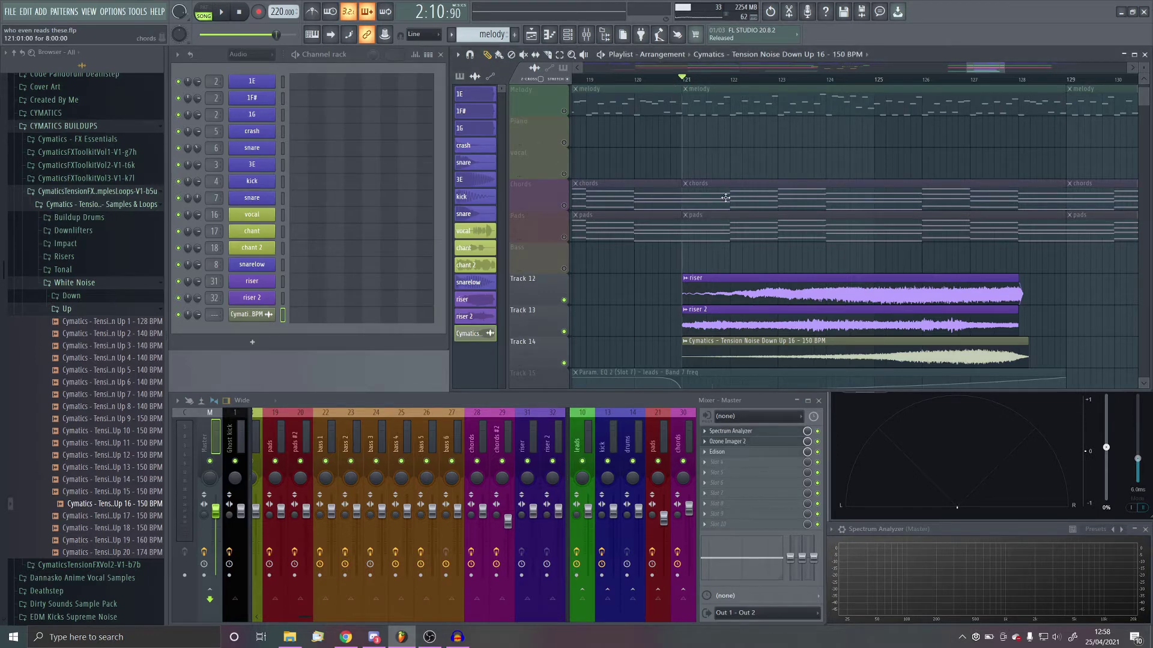
scroll(726, 198, down, 4)
scroll(723, 282, up, 2)
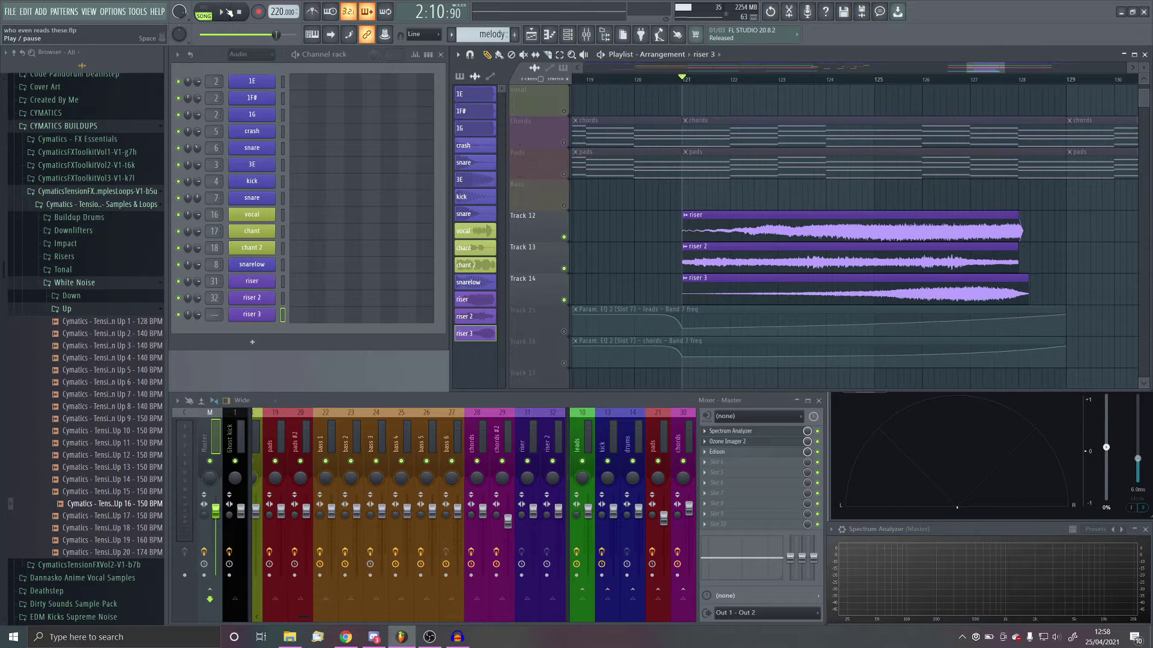
click(228, 11)
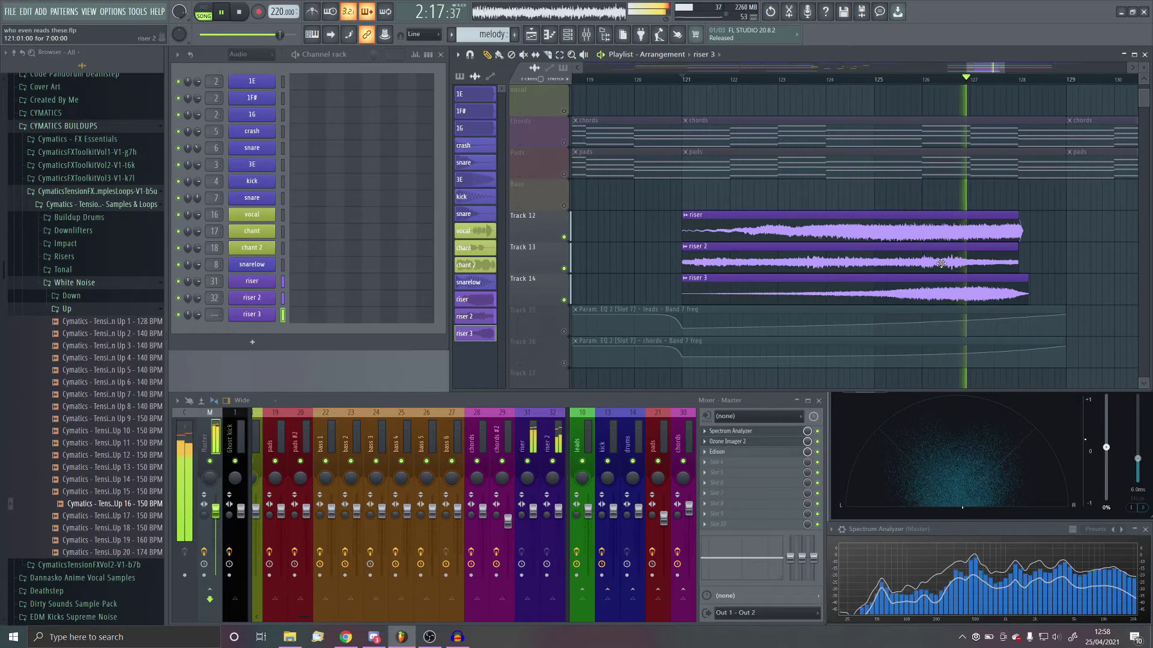
key(space)
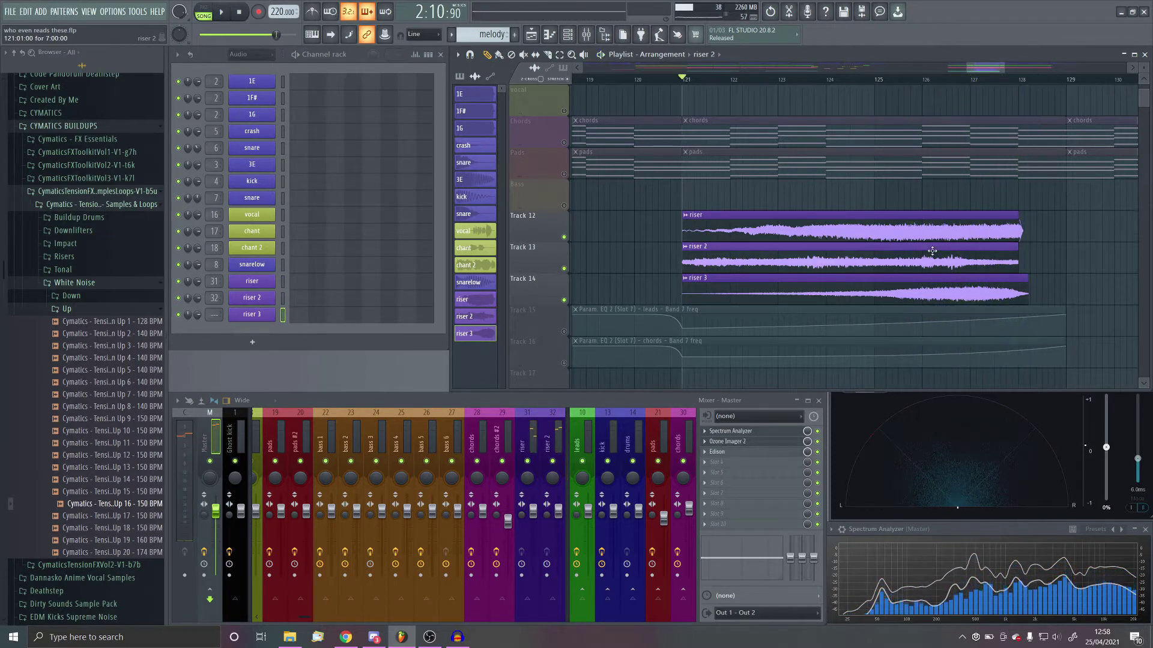
Add a fade-in to the riser 2 sample so it starts quieter
double_click(941, 264)
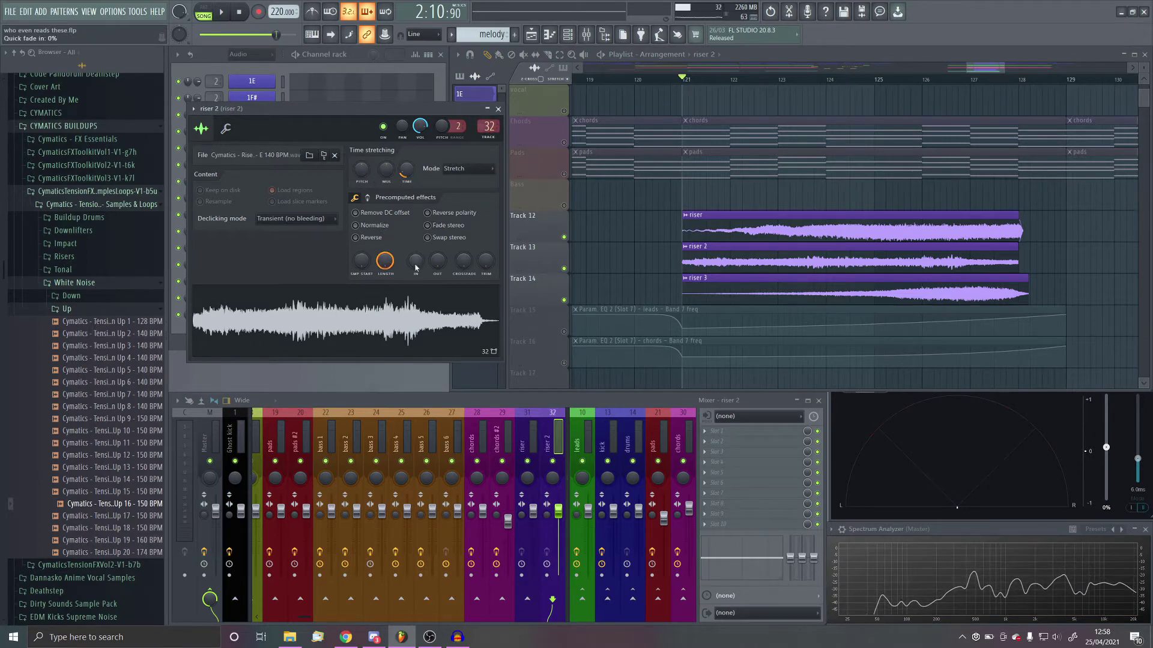
drag(416, 268, 416, 260)
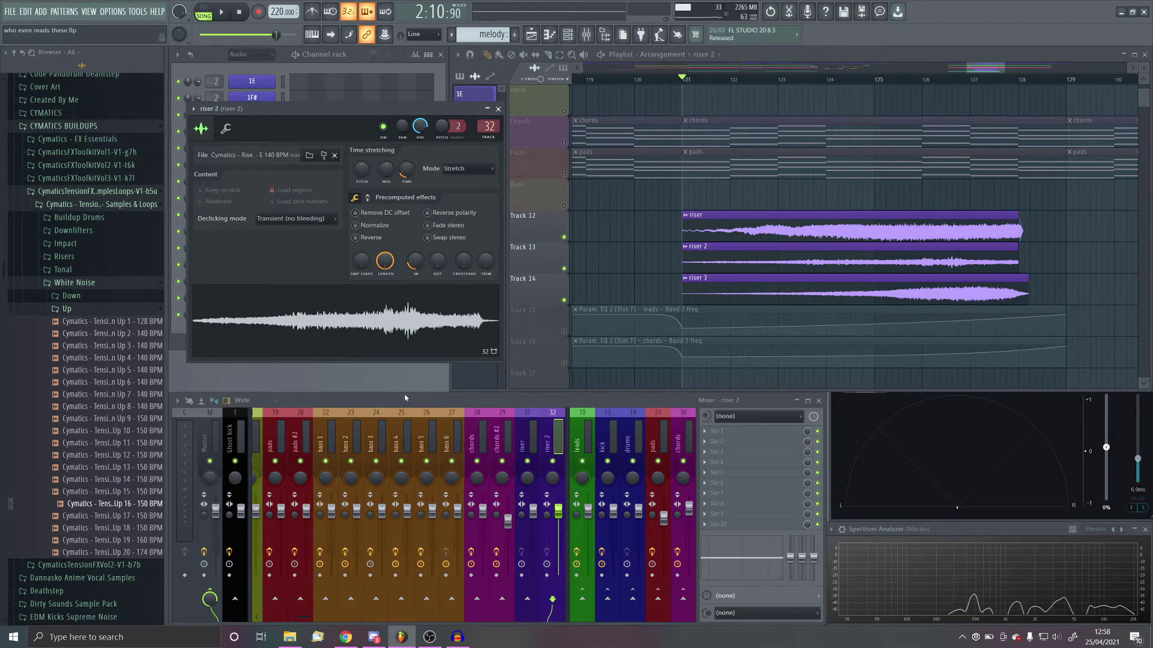
click(500, 110)
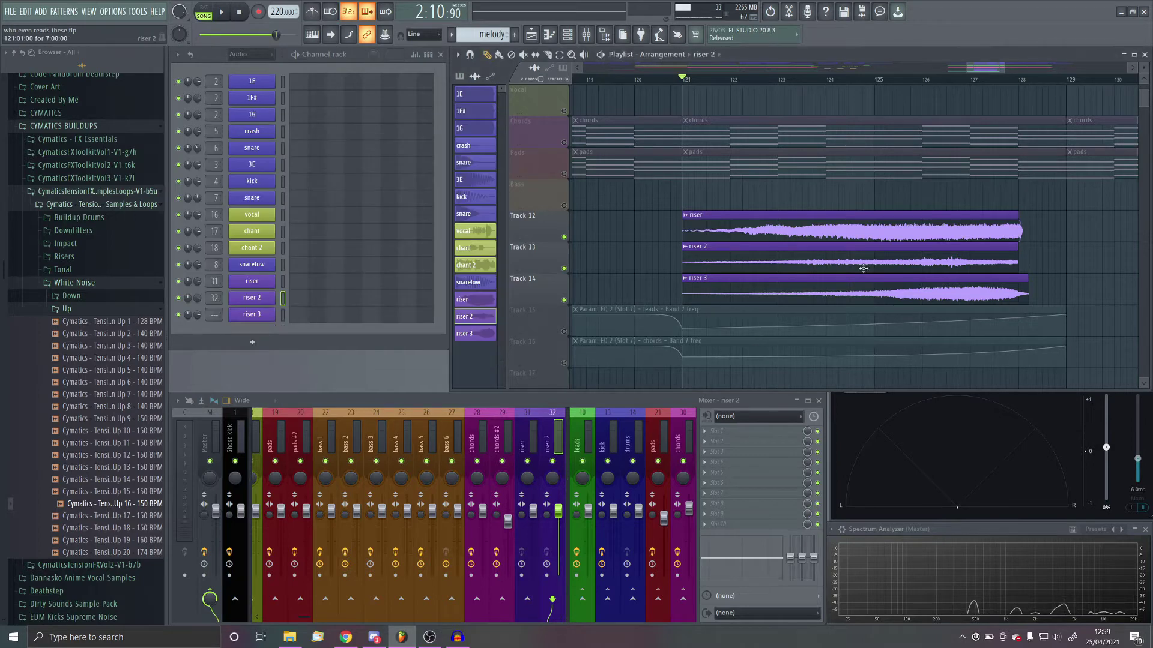
Route riser 3 to mixer track 33 and set up insert 34 as the risers' bus, named riseres and coloured dark slate blue
click(262, 322)
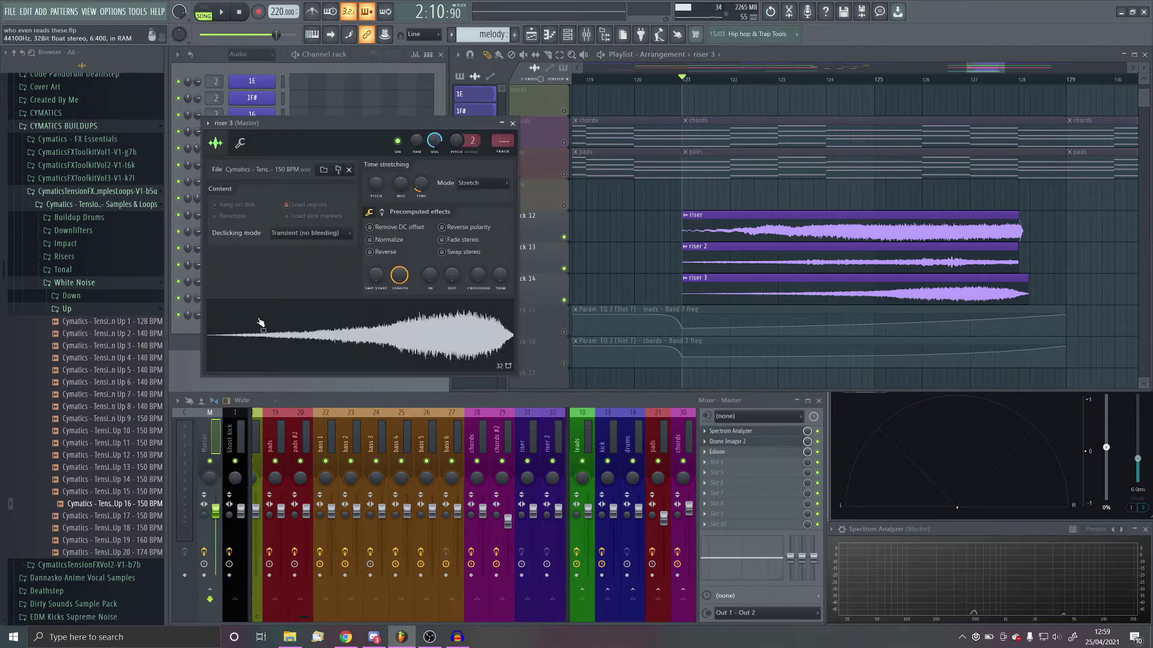
key(ctrl+l)
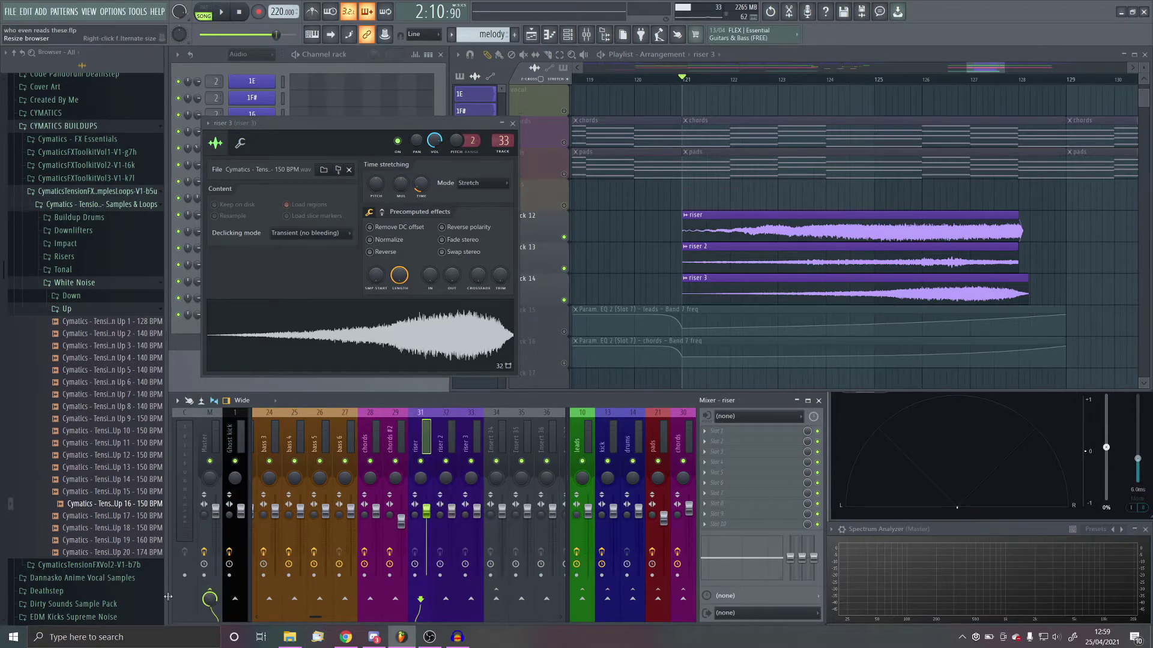
double_click(497, 443)
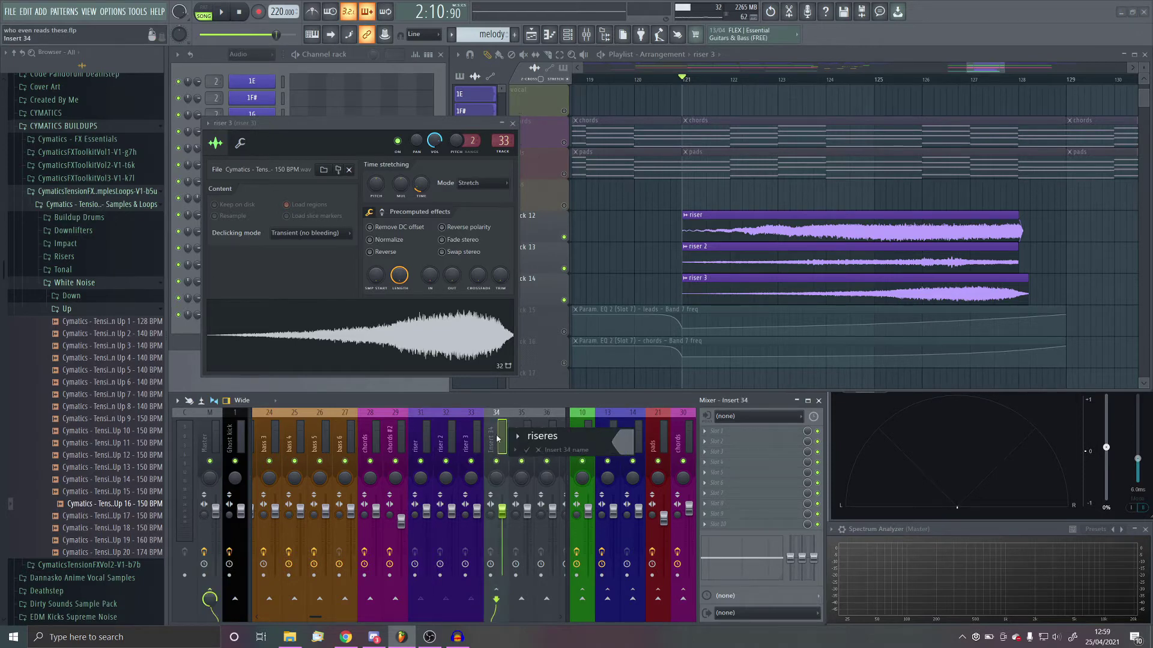
click(622, 443)
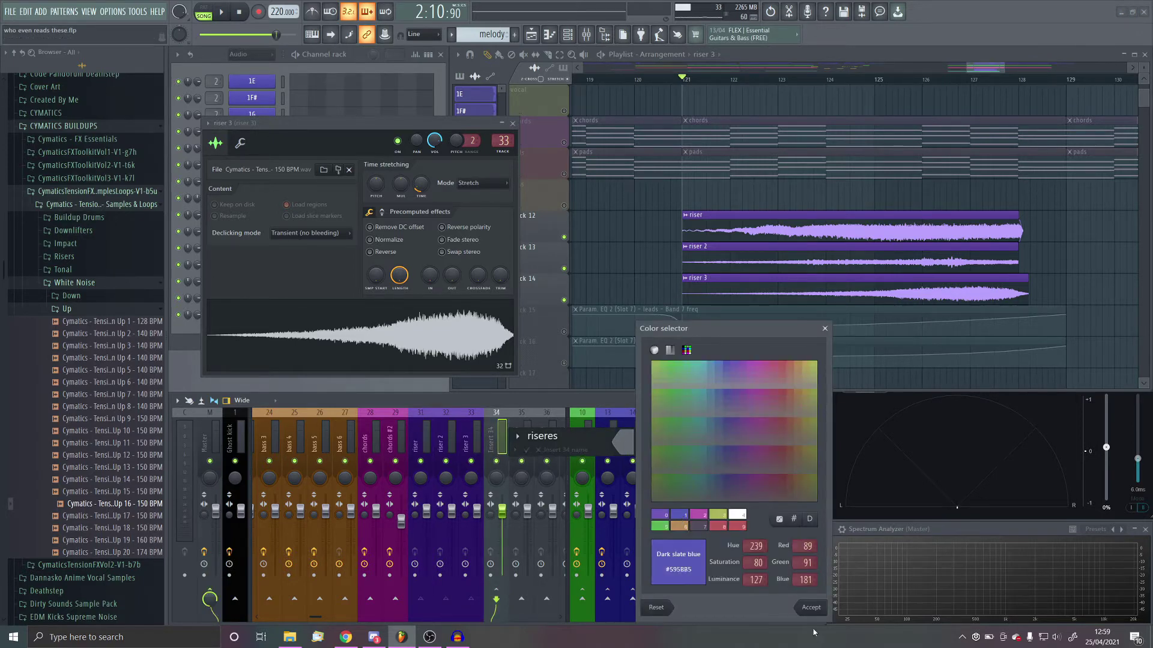
click(812, 608)
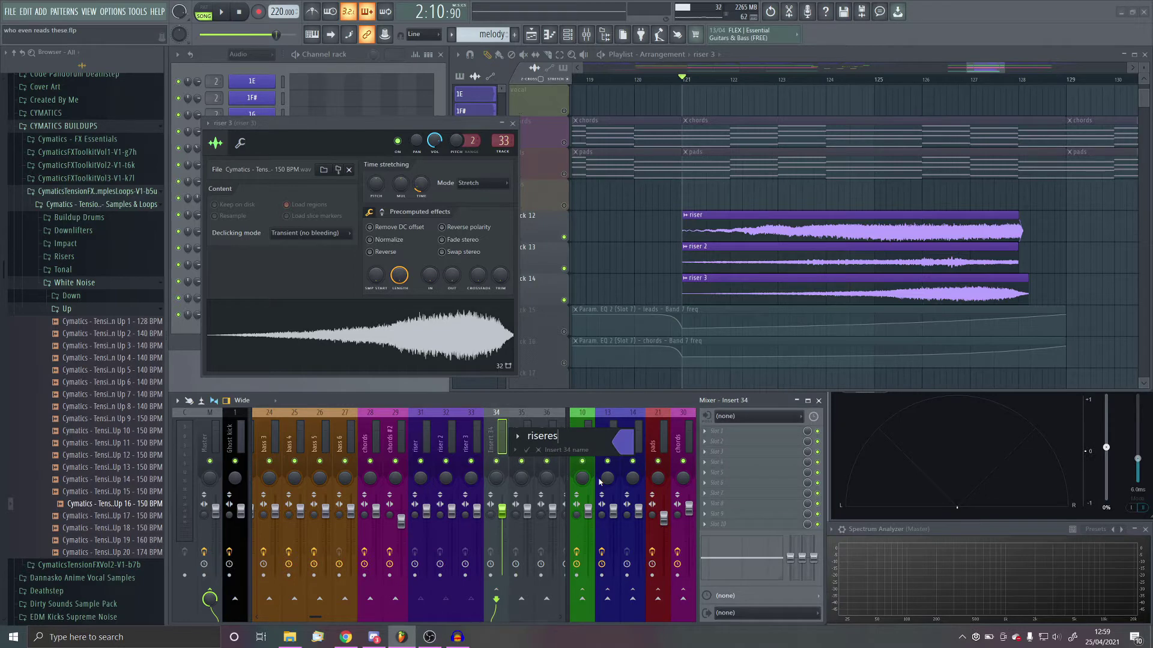
key(Return)
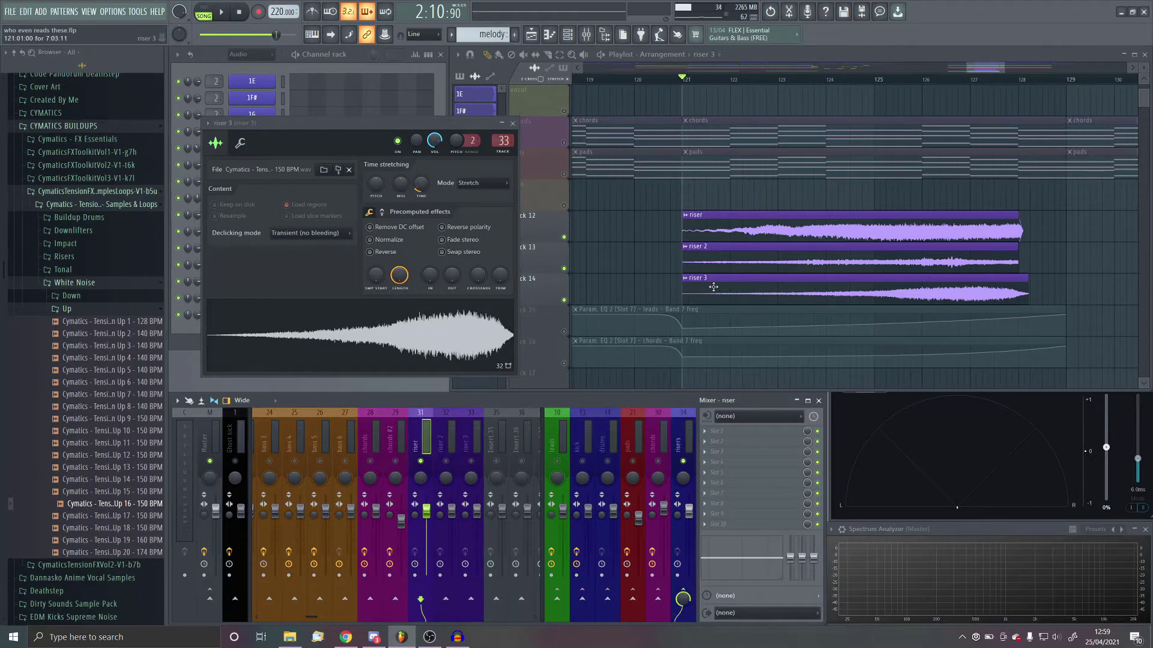
Add Fruity parametric EQ 2 to the riser mixer track and shape it with a low cut, a slight mid boost and reduced highs
click(729, 435)
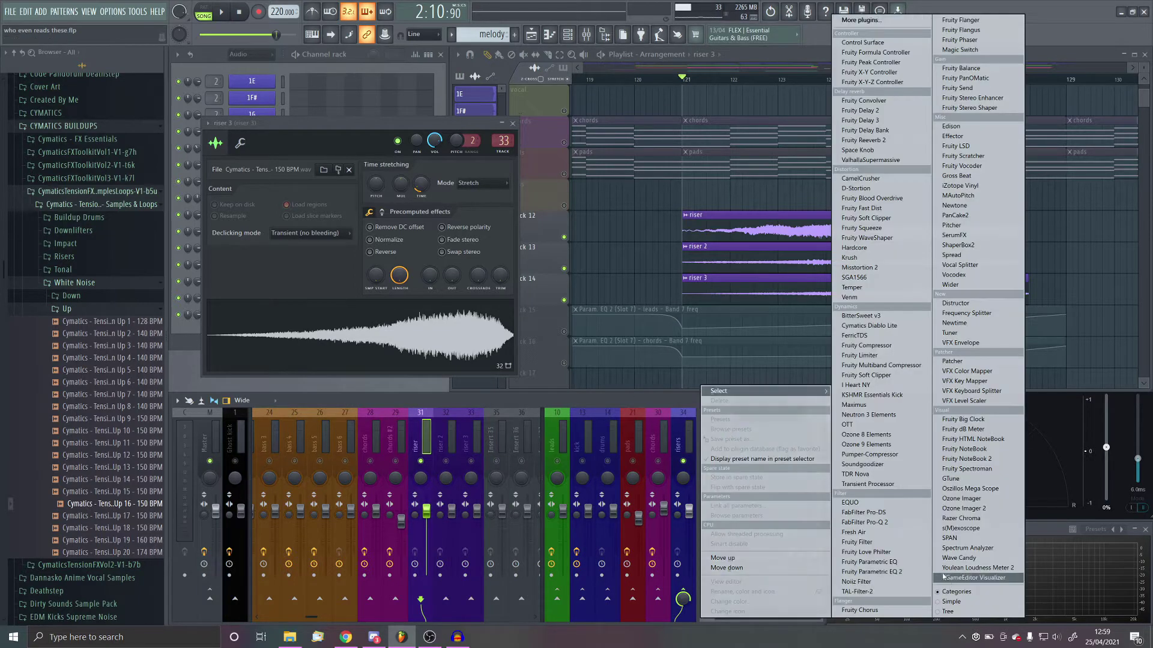
click(895, 573)
key(space)
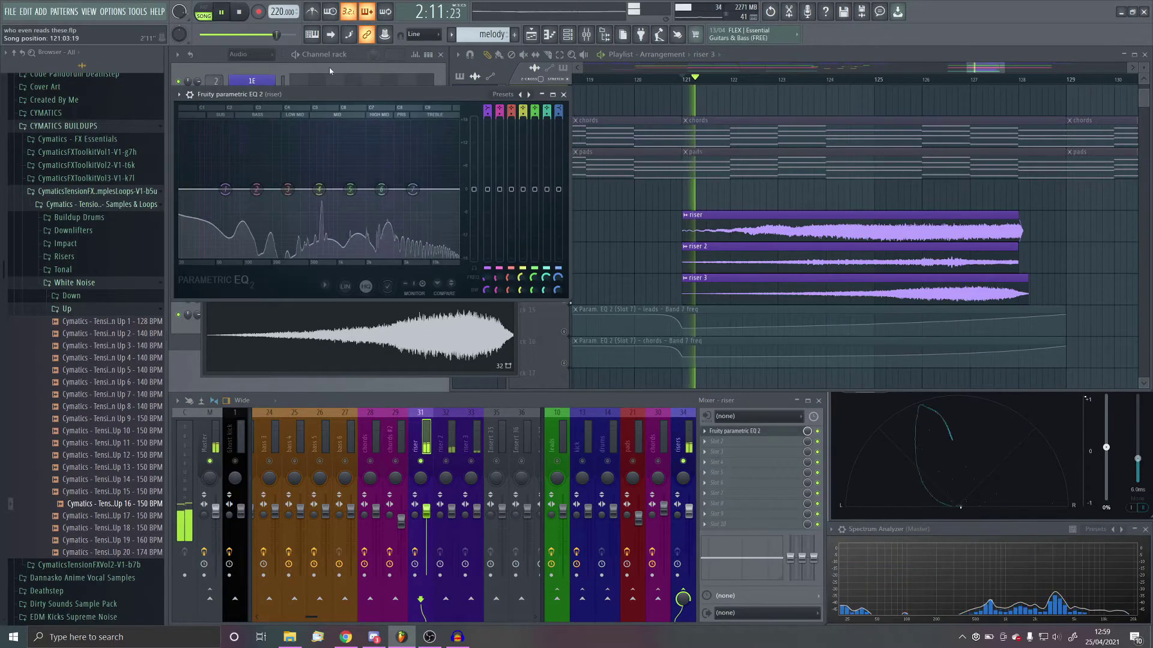
drag(412, 189, 384, 202)
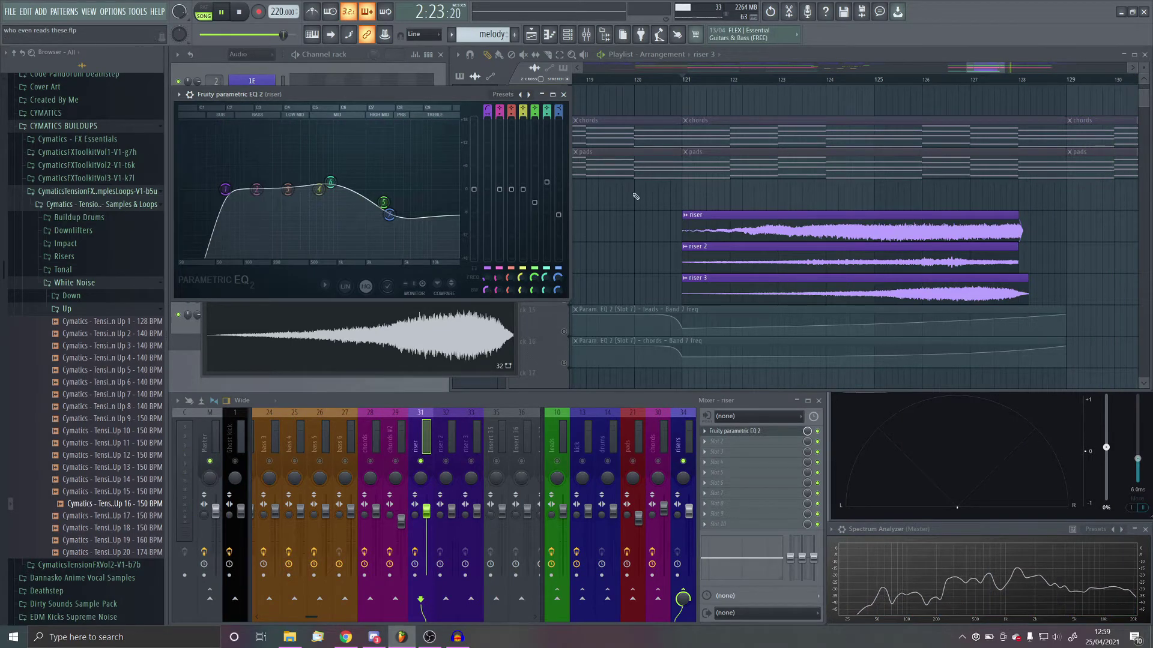
Raise the low cut in riser's EQ and boost band 4 by about 2.5 dB around 263 Hz during playback
click(745, 84)
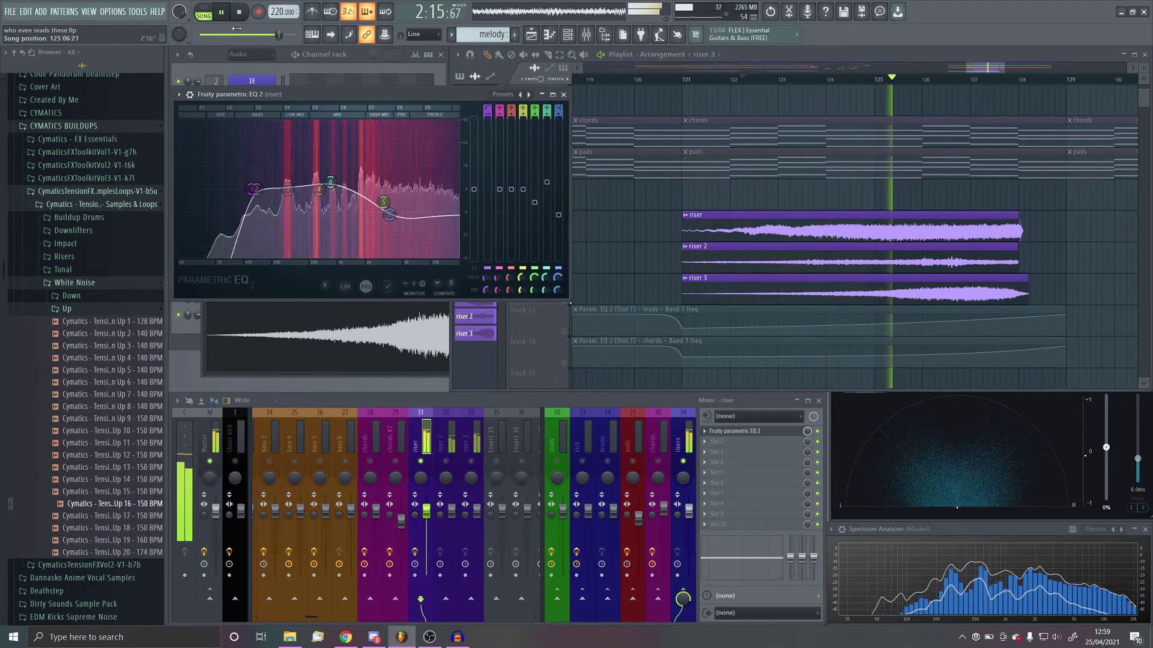
key(space)
scroll(853, 250, up, 7)
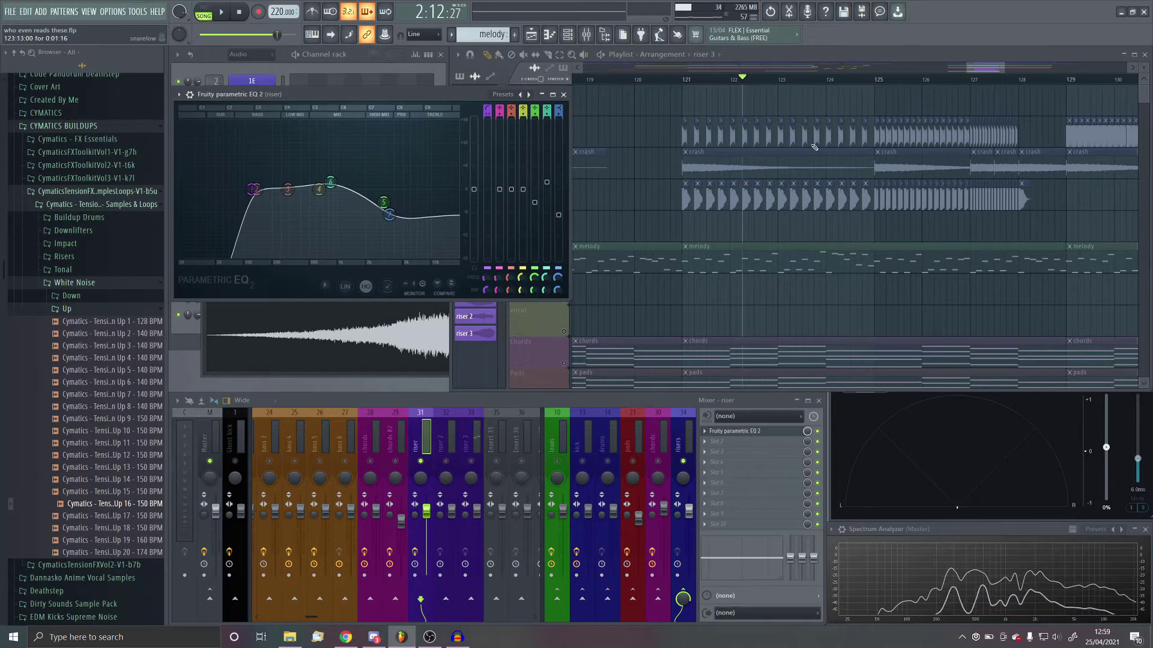
scroll(777, 270, down, 6)
key(space)
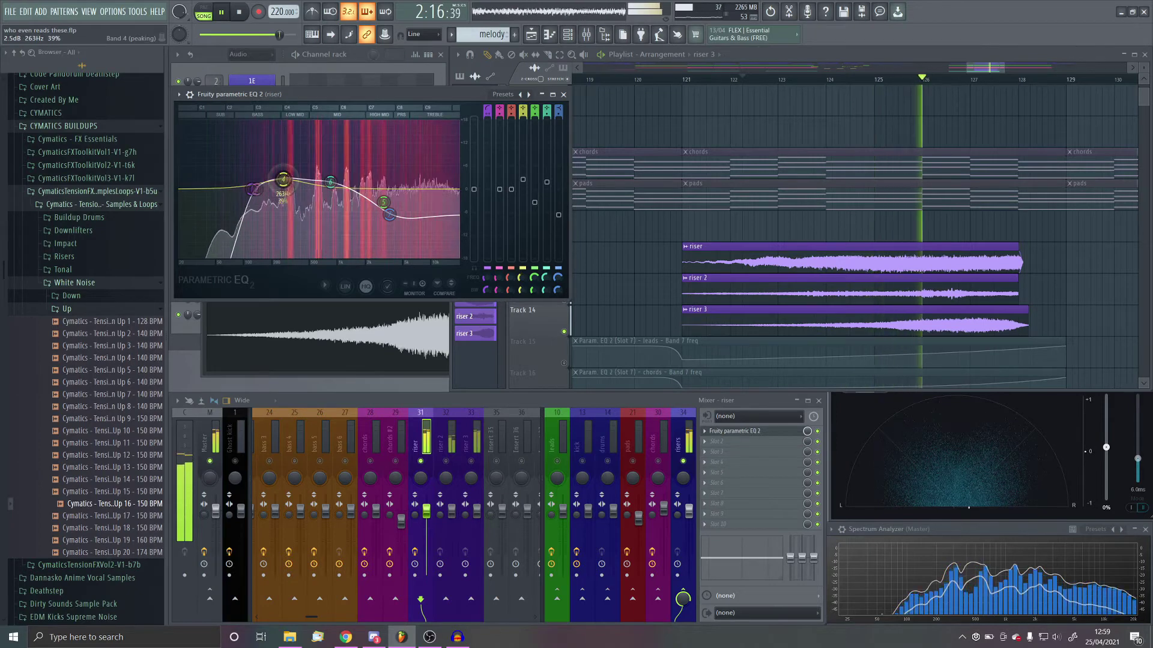
click(758, 431)
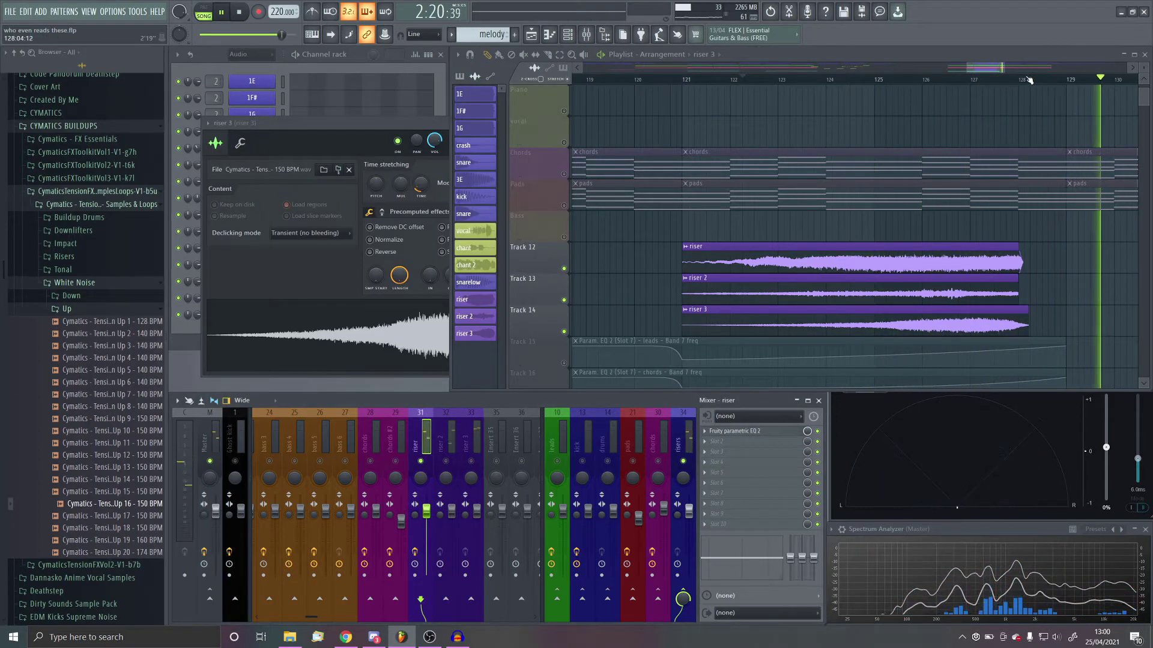
Loop bars 121 to 129 and add Fruity parametric EQ 2 to the riser 2 mixer track
drag(682, 80, 1066, 81)
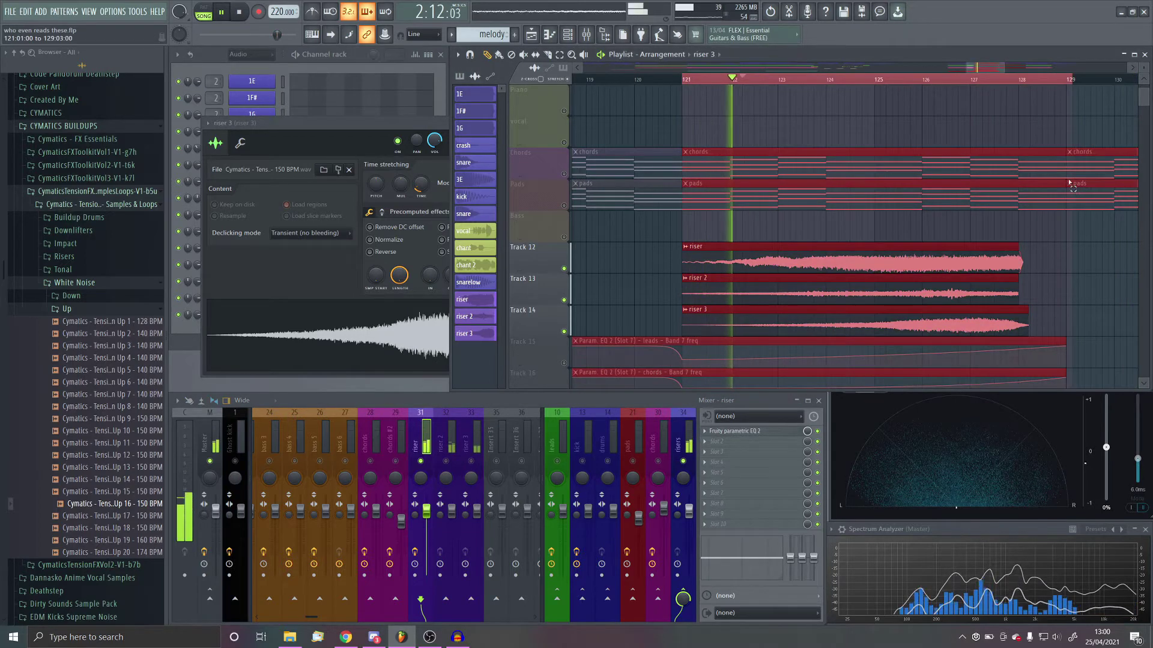
click(446, 444)
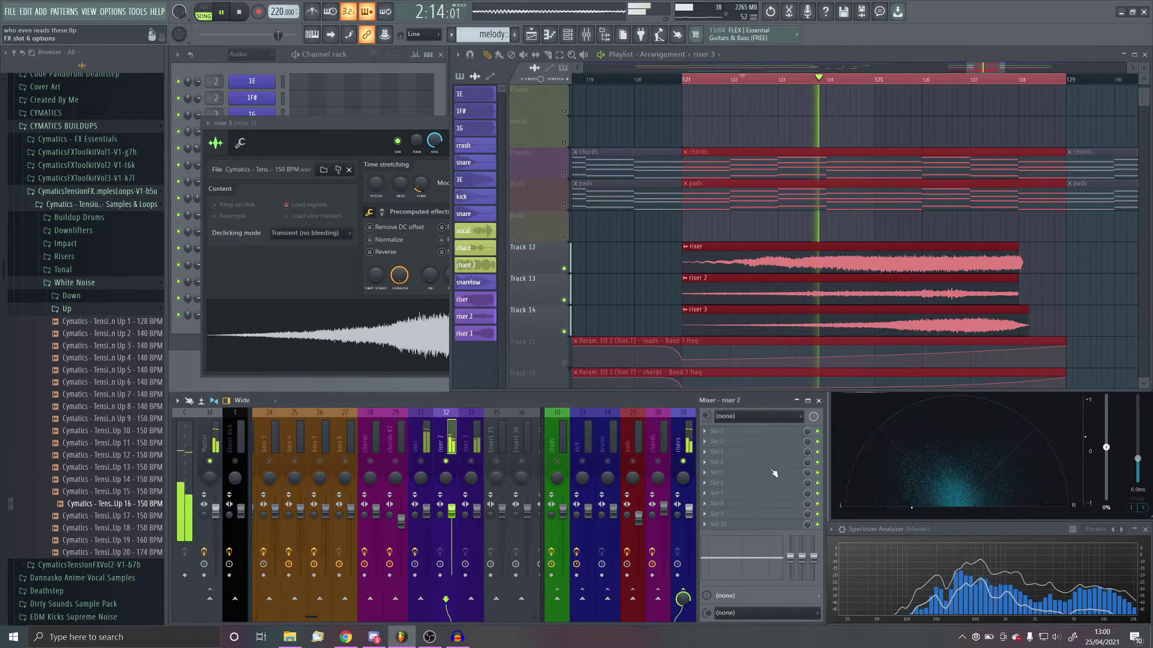
click(742, 430)
click(886, 572)
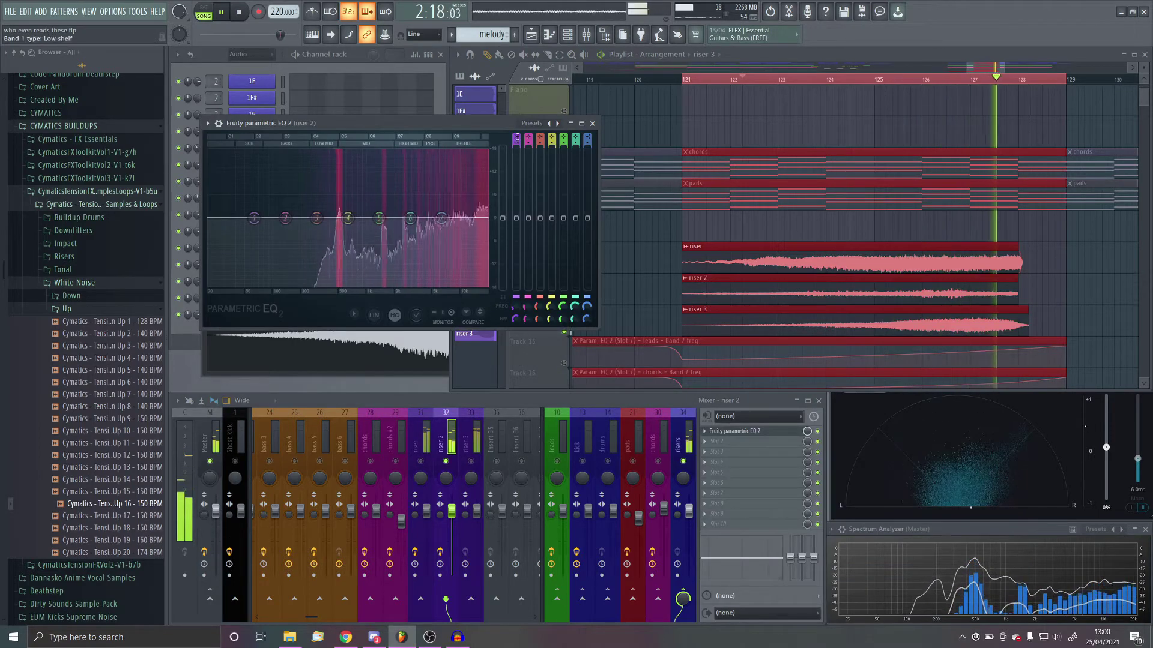
Shape riser 2's EQ with a band 1 high pass in the low mids, a band 5 dip and a 3.5 dB boost near 4464 Hz
drag(515, 139, 515, 157)
drag(514, 318, 512, 322)
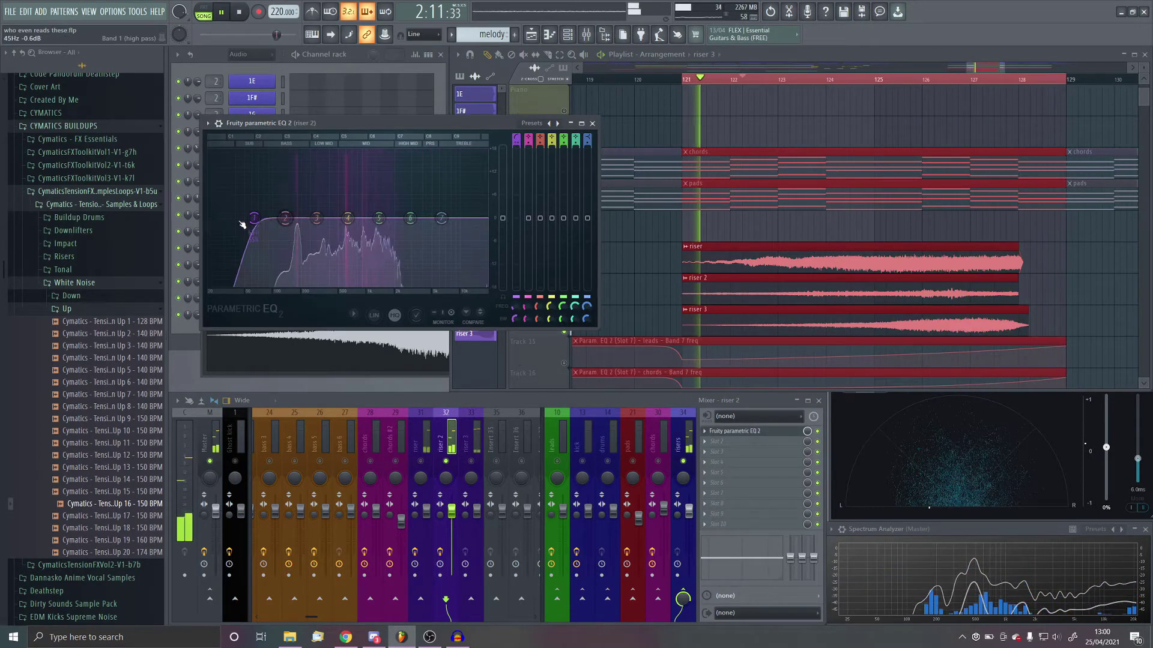
drag(254, 218, 426, 205)
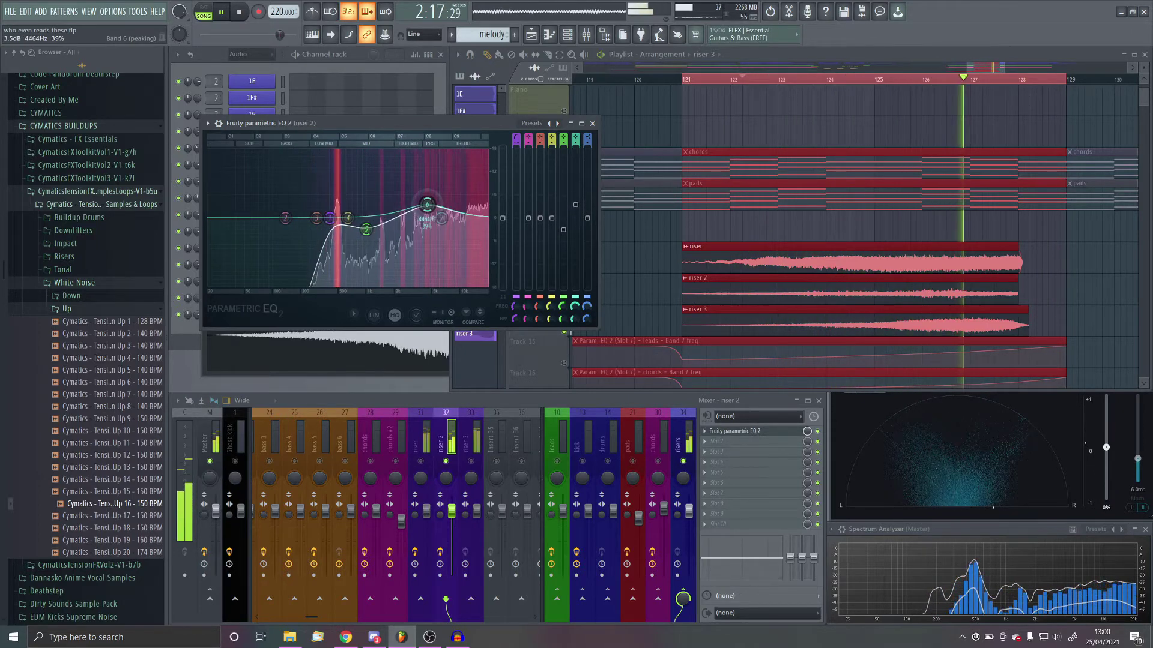
click(746, 431)
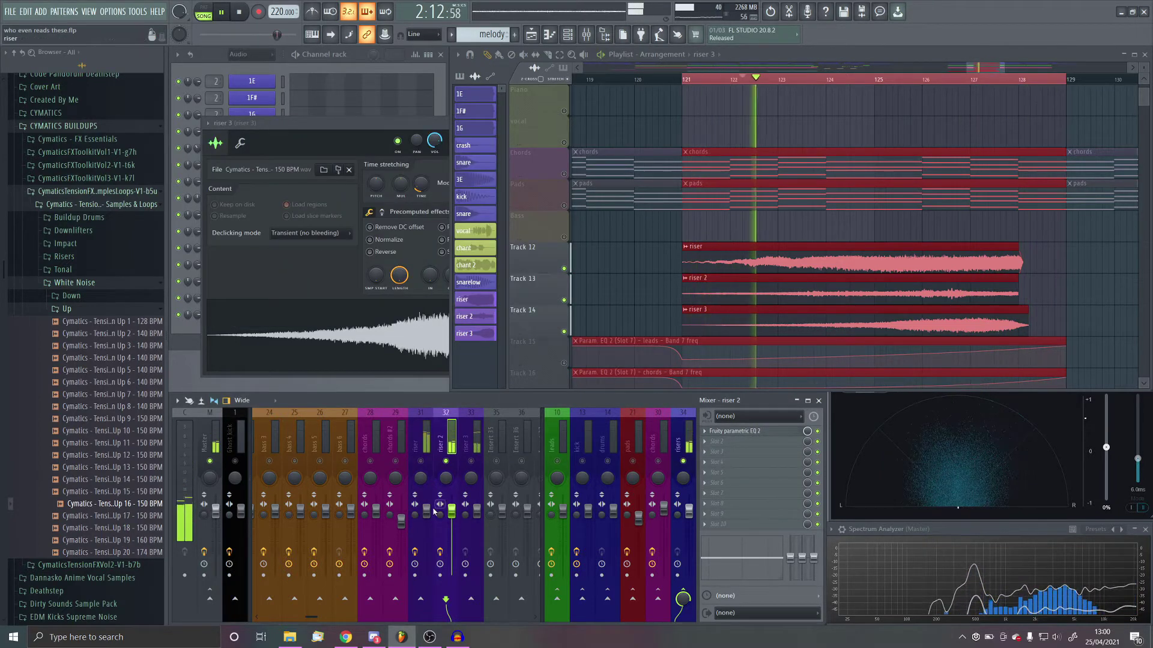
Lower the riser mixer track's volume to about 78% while the loop plays
drag(426, 510, 425, 522)
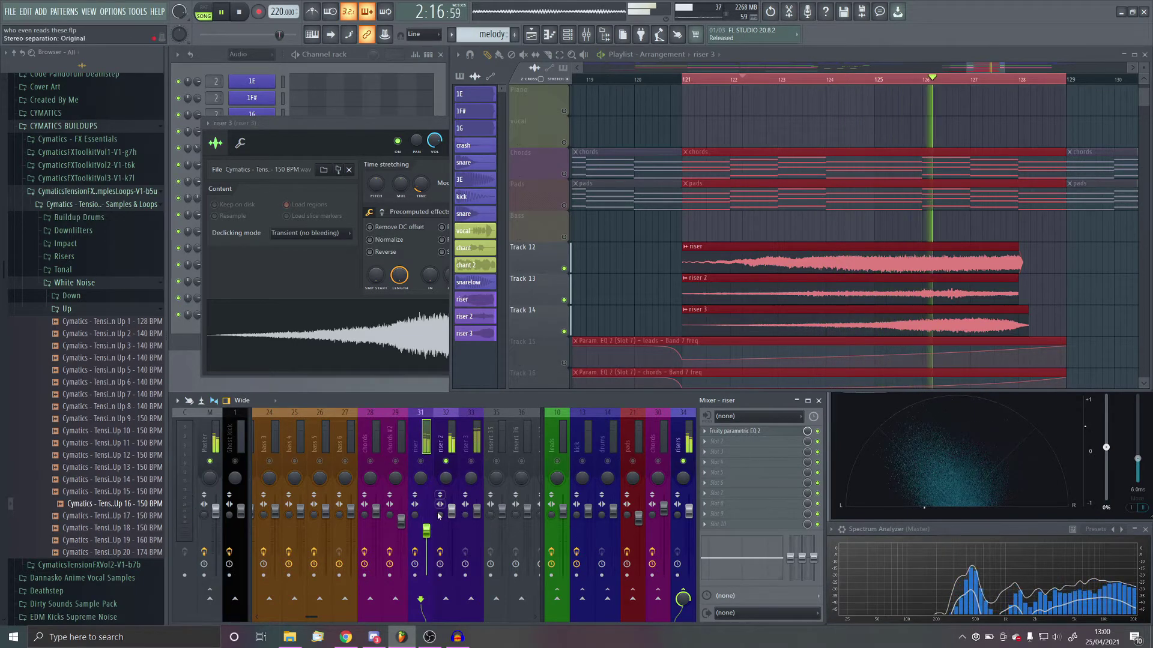
scroll(427, 537, up, 3)
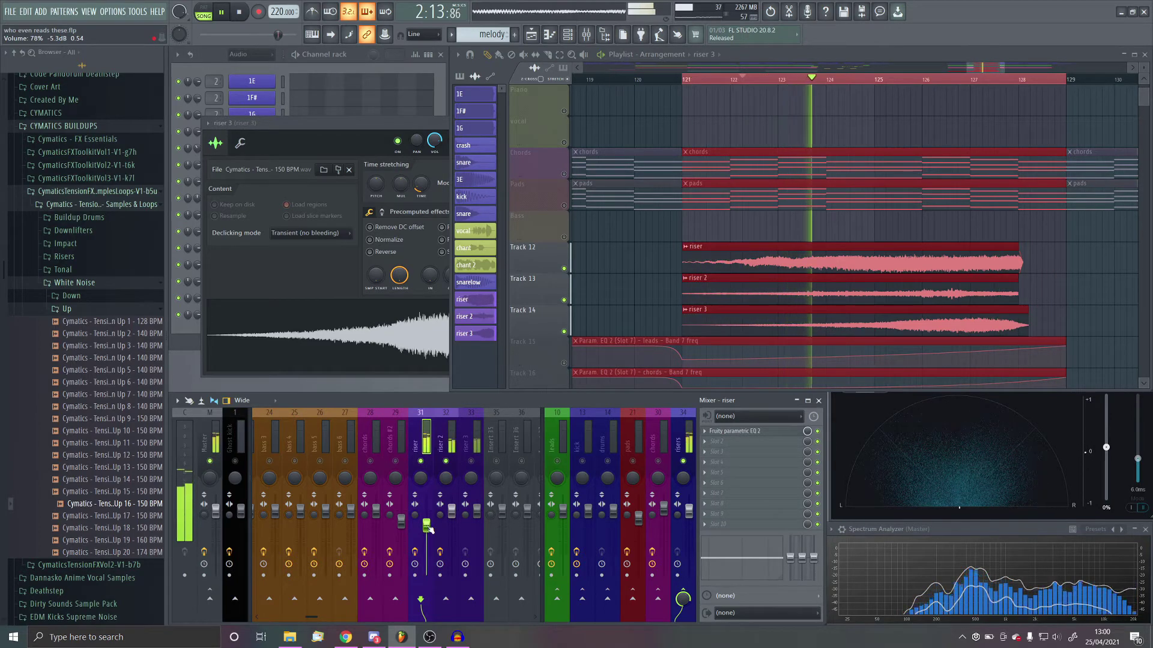
Add Fruity parametric EQ 2 to riser 3 with band 1 as a steep high pass and a band 5 cut in the high mids
click(473, 449)
click(716, 434)
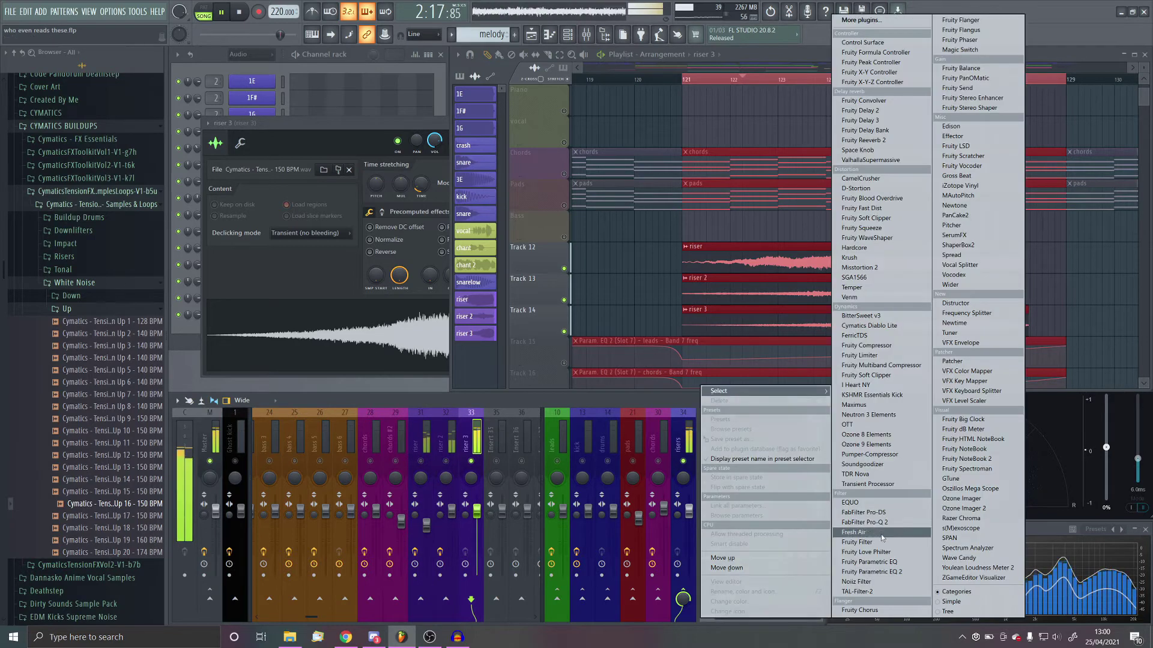
click(885, 572)
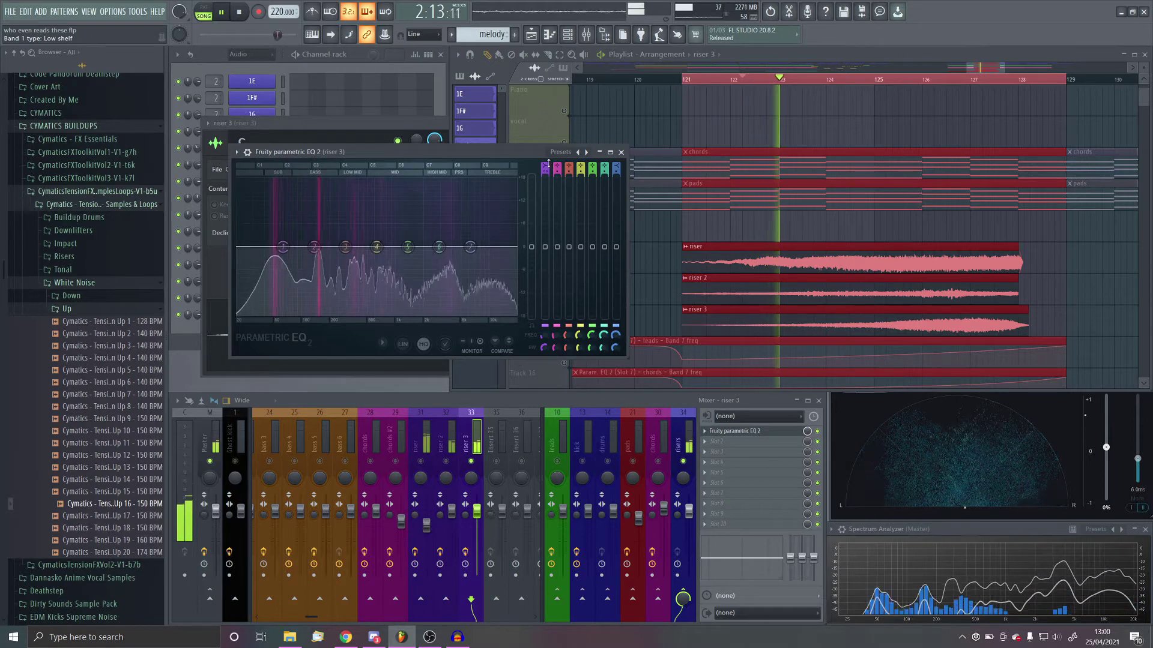
drag(545, 168, 548, 219)
drag(545, 347, 547, 353)
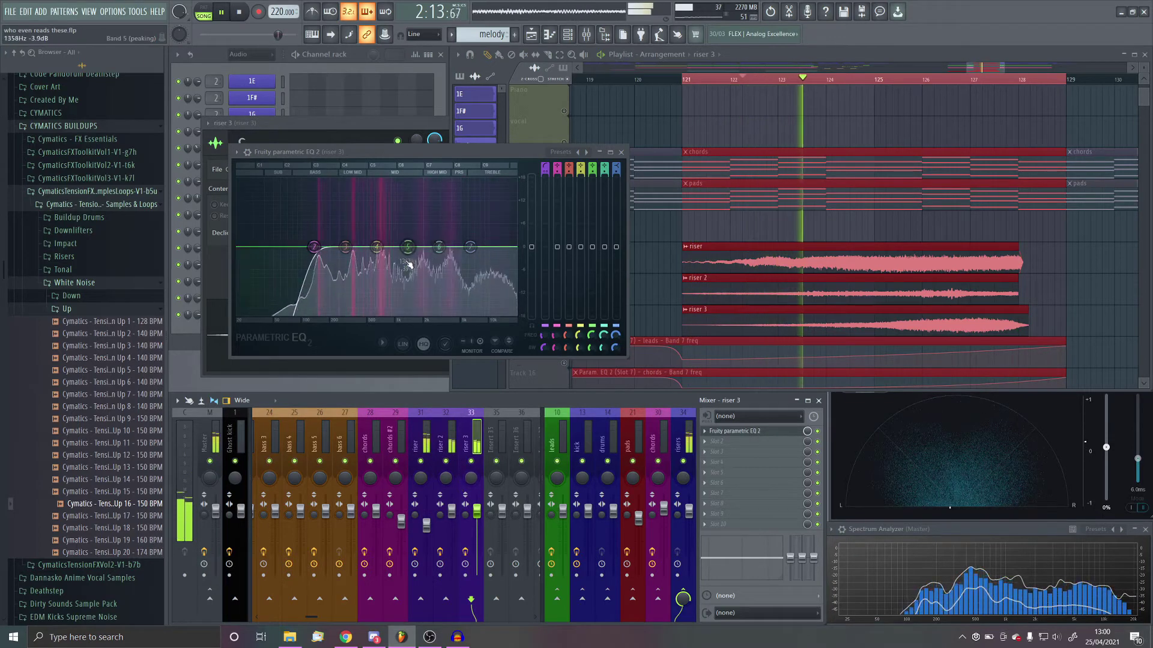
drag(408, 247, 394, 233)
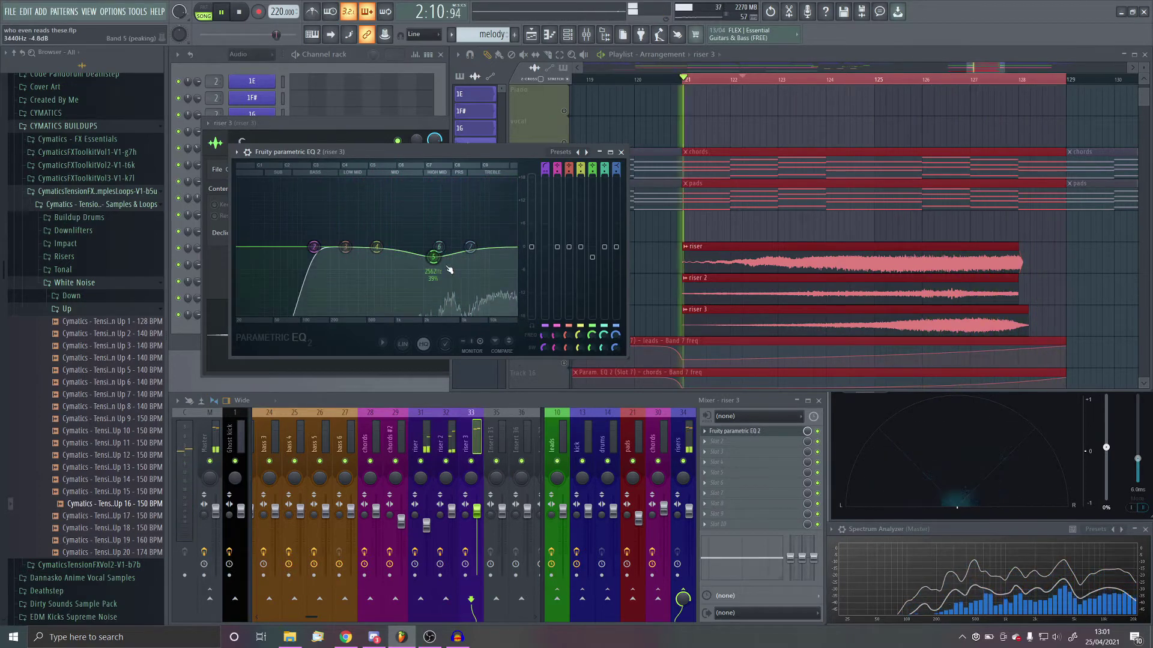
Shift the band 5 cut in riser 3's Fruity parametric EQ 2 to a higher frequency and close the EQ
drag(434, 256, 421, 252)
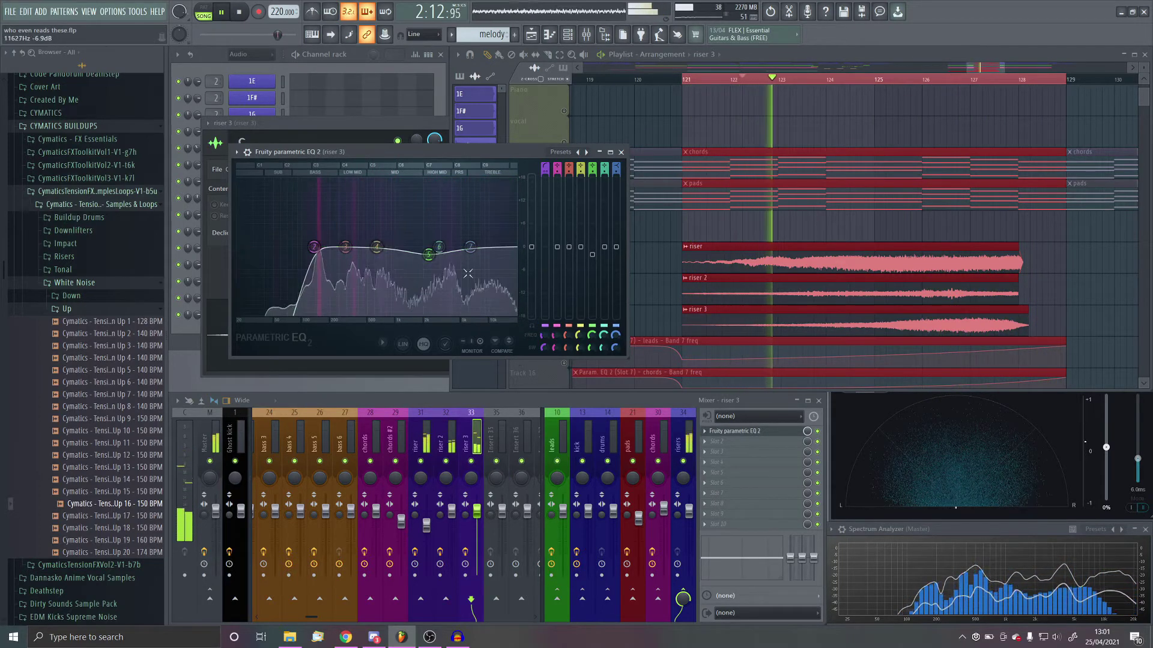
drag(431, 254, 455, 256)
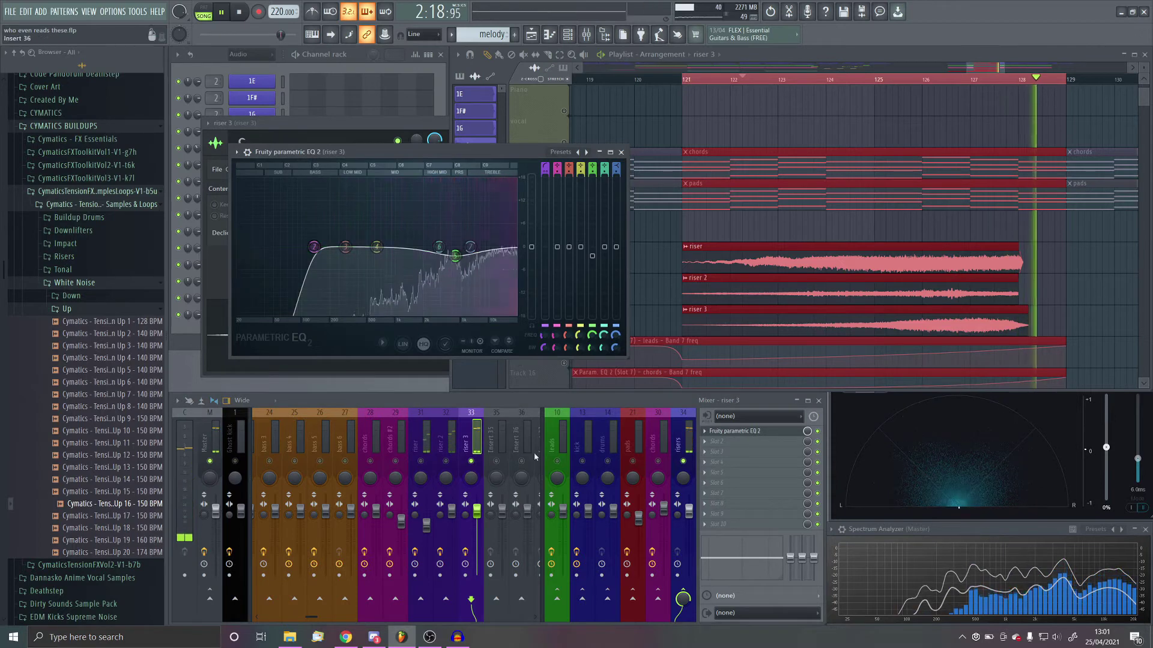
click(686, 432)
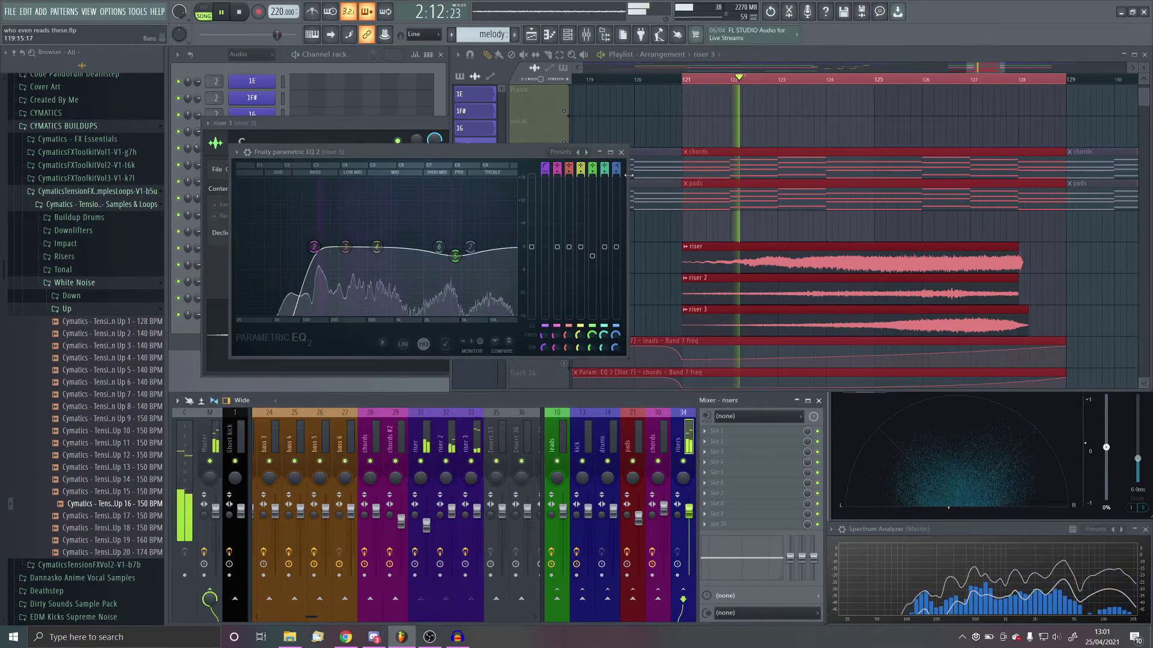
click(621, 152)
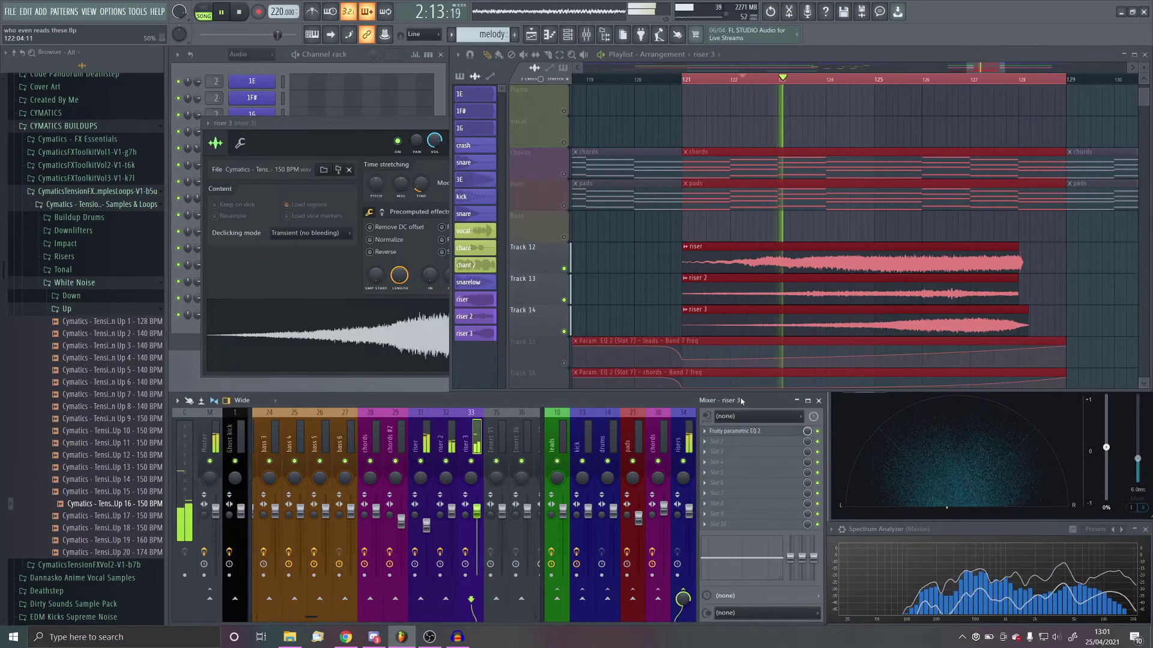
Load Pumper-Compressor in the first effect slot of the risers mixer track, with Clean style and compression at 11%
click(680, 440)
click(784, 435)
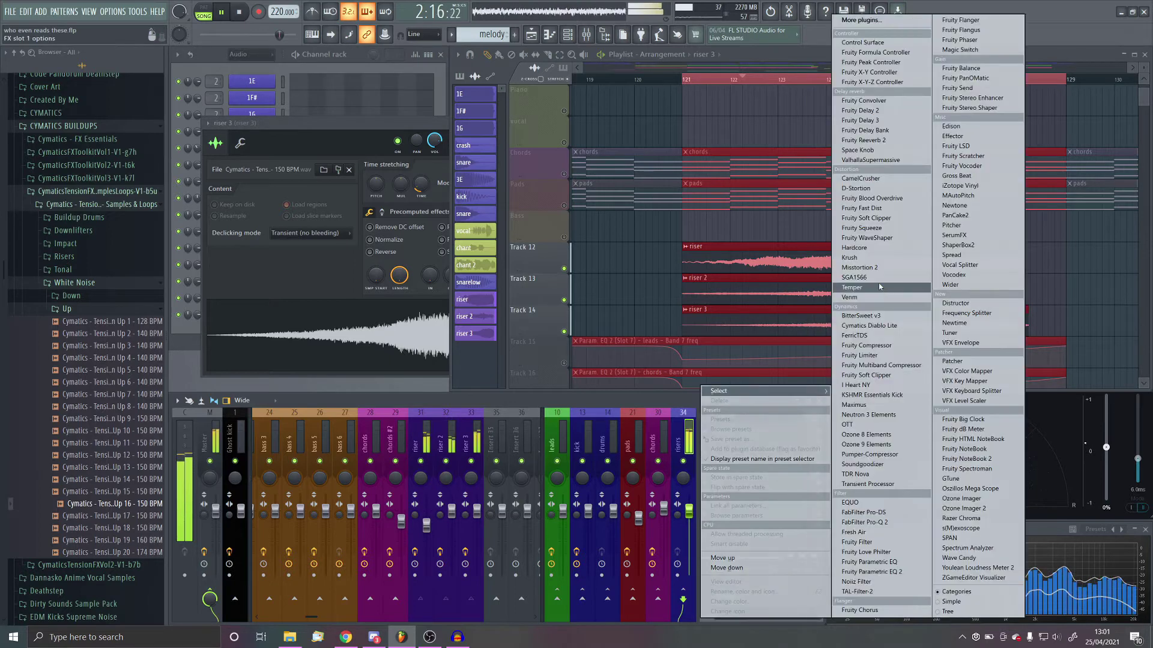
click(902, 455)
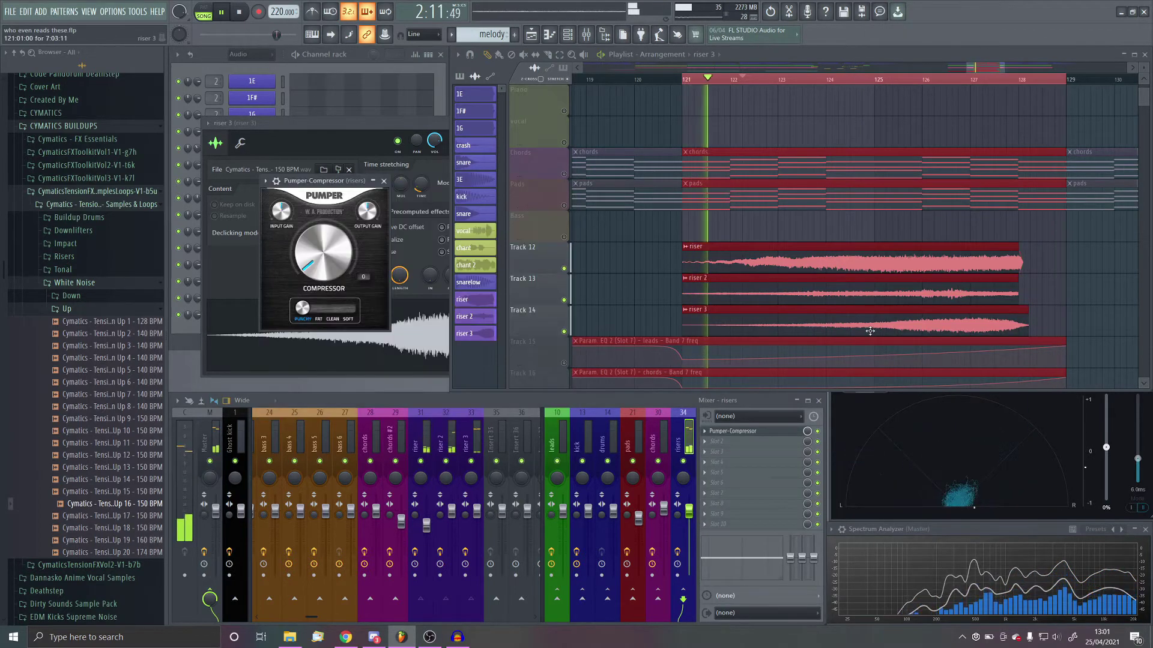
drag(336, 261, 348, 209)
click(332, 308)
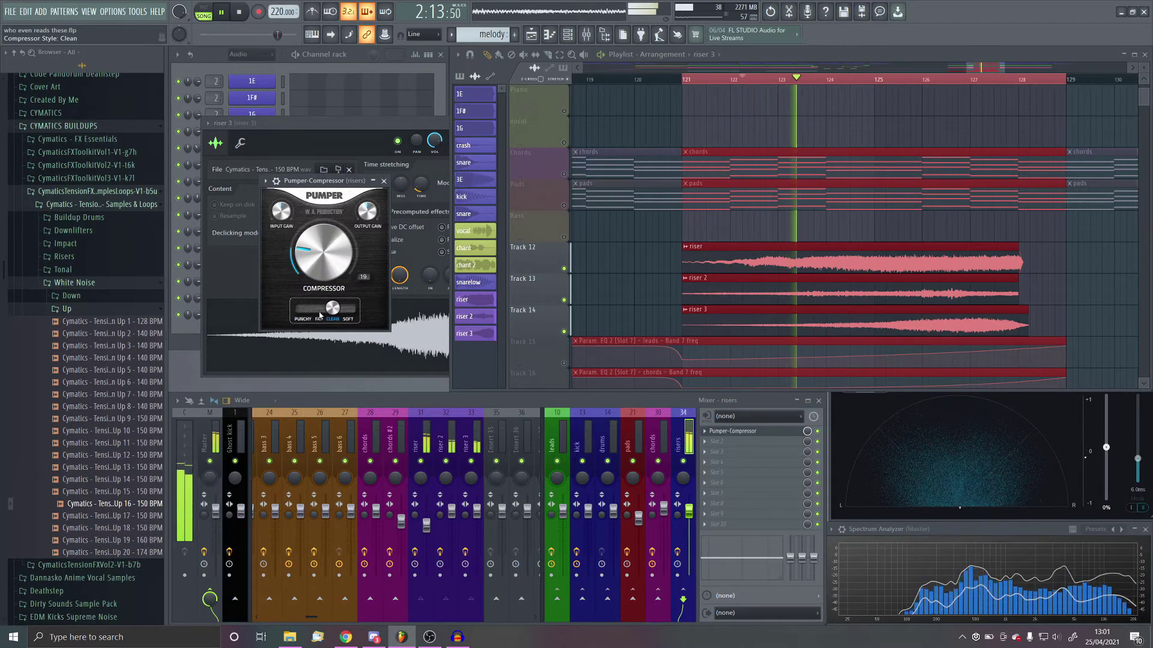
drag(318, 263, 322, 275)
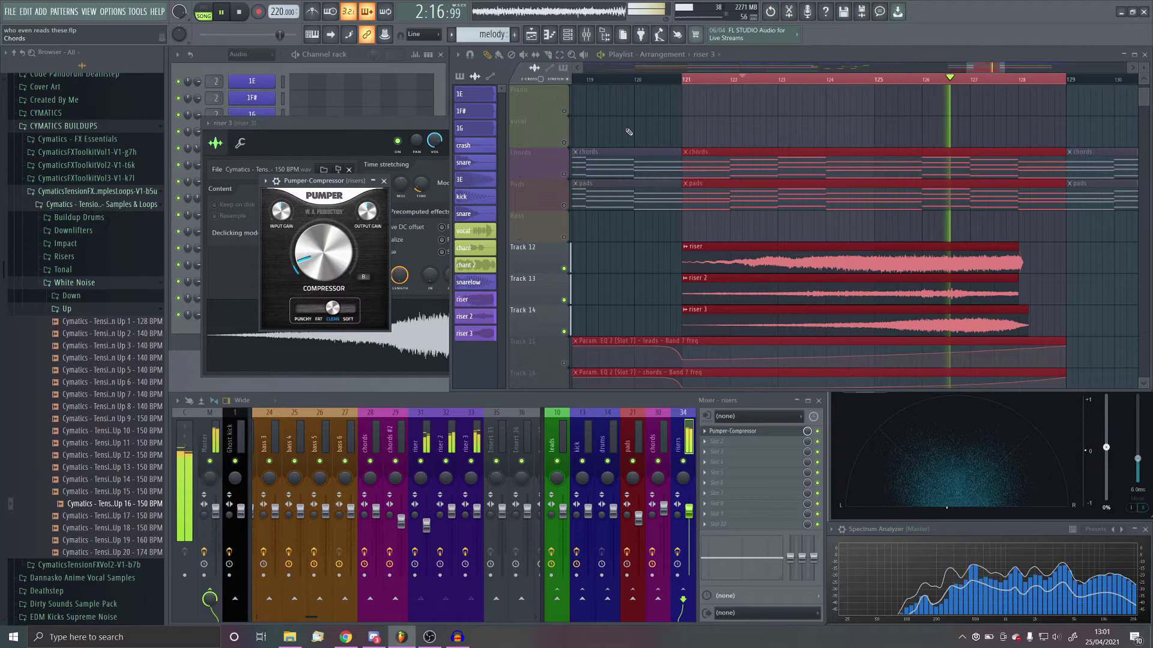
click(682, 83)
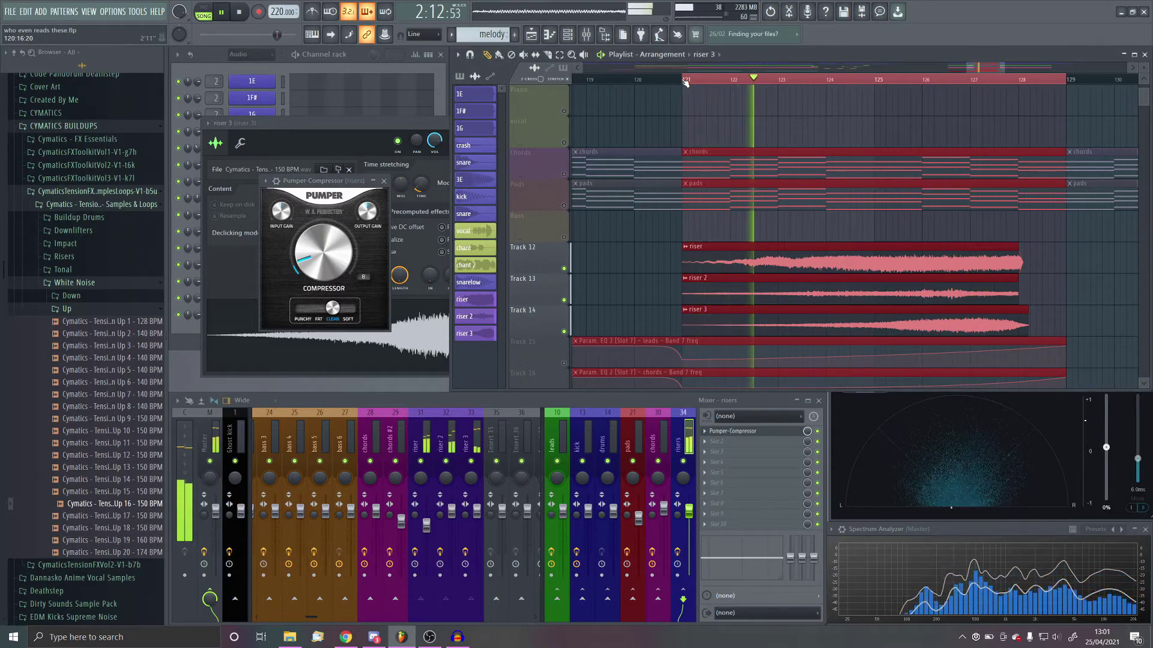
drag(345, 264, 337, 253)
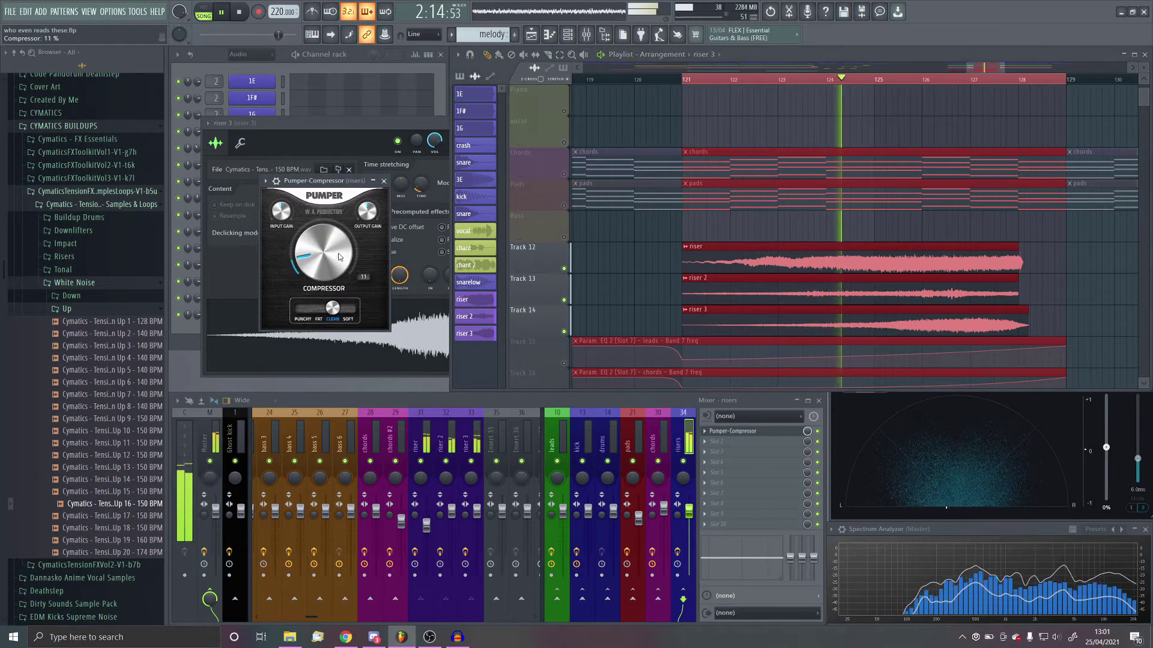
Add Fruity parametric EQ 2 to the risers track with a high-mid dip and a steep low cut on band 1
click(732, 442)
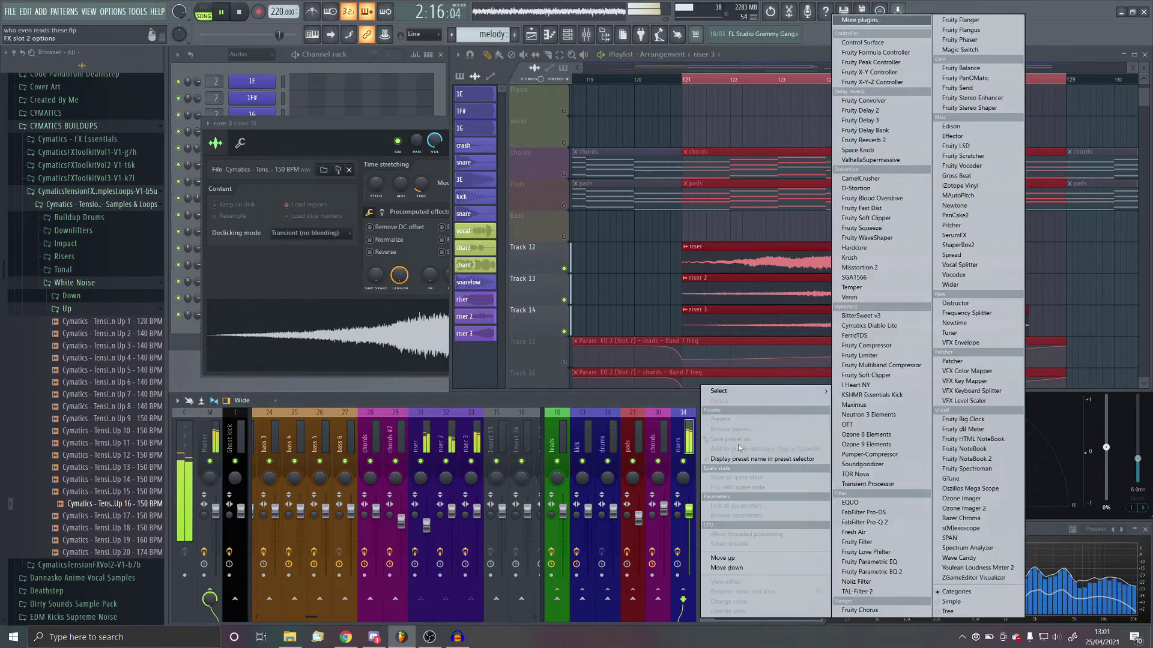
click(907, 574)
mouse_move(482, 290)
mouse_down()
mouse_move(500, 315)
mouse_move(490, 308)
mouse_up()
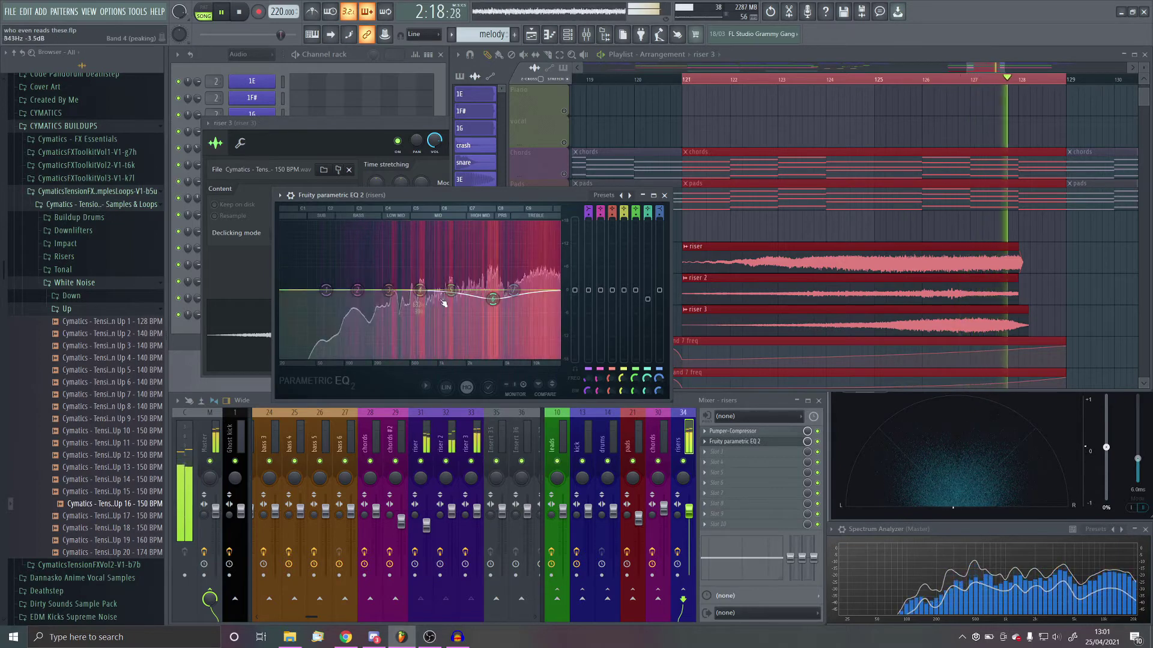
click(588, 210)
drag(588, 391, 588, 400)
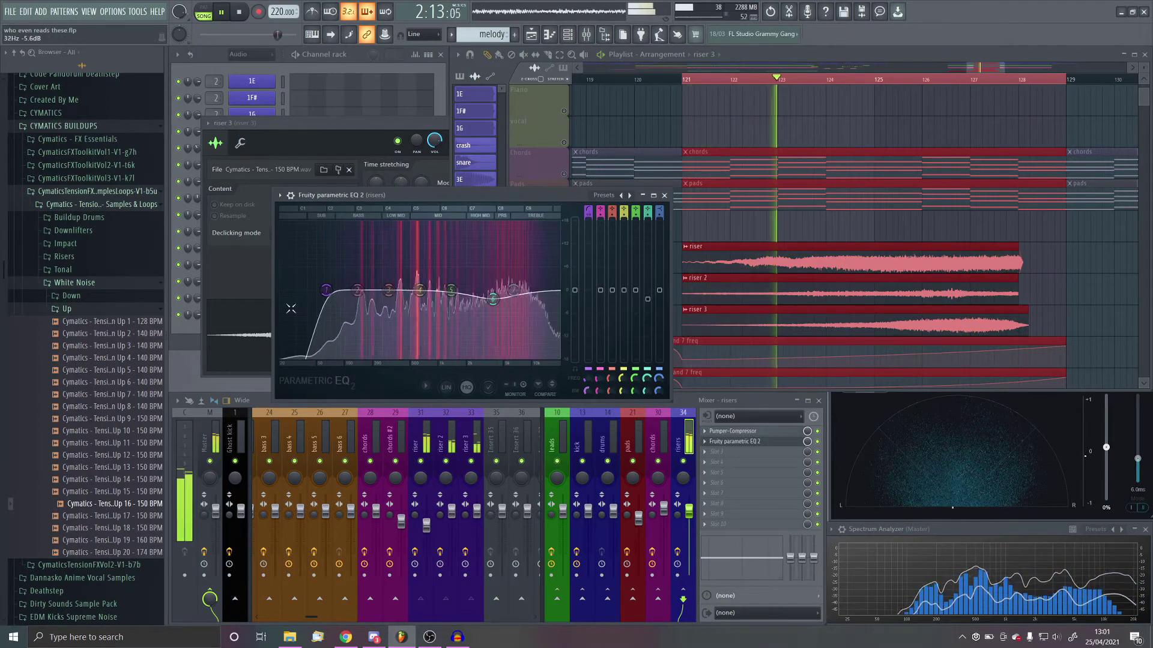
drag(326, 291, 367, 290)
Add Fruity Reeverb 2 in the third slot of the risers track with its high cut at about 4.9 kHz
click(745, 452)
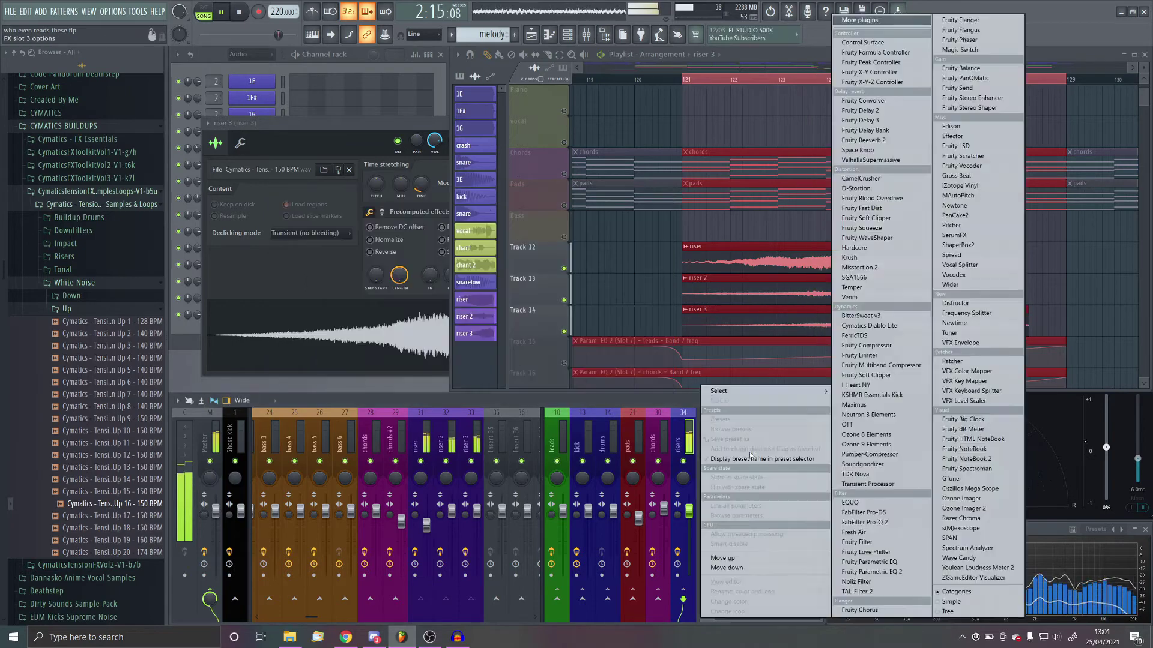
click(881, 139)
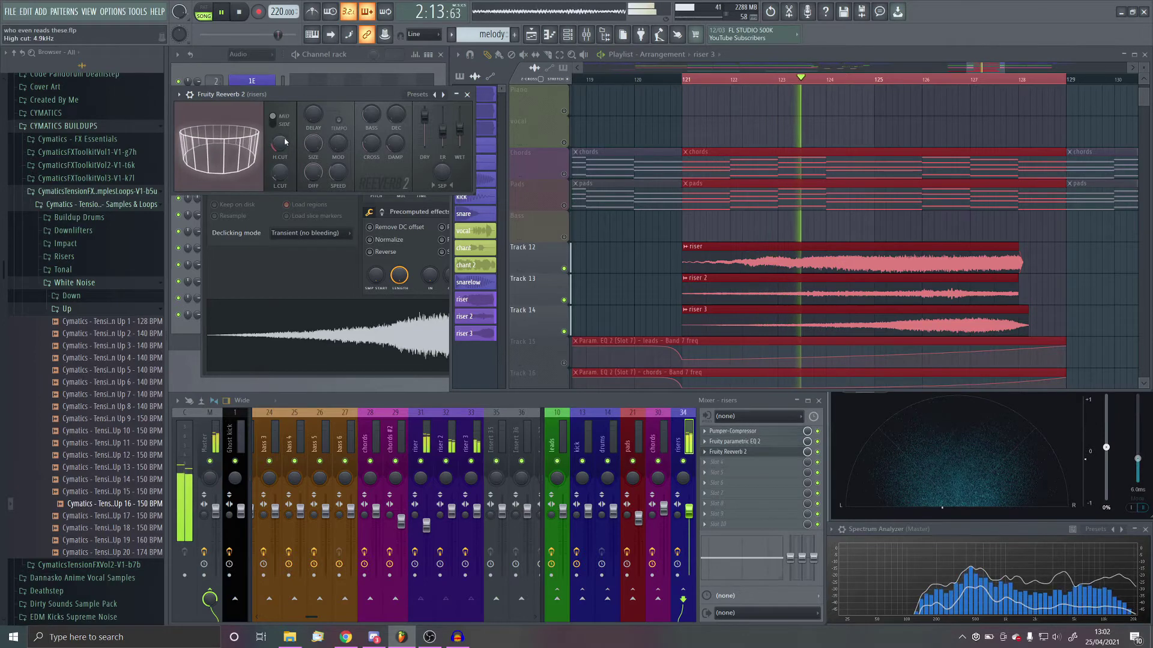
click(728, 452)
Load OTT in the fourth slot of the risers track and close its window
click(740, 464)
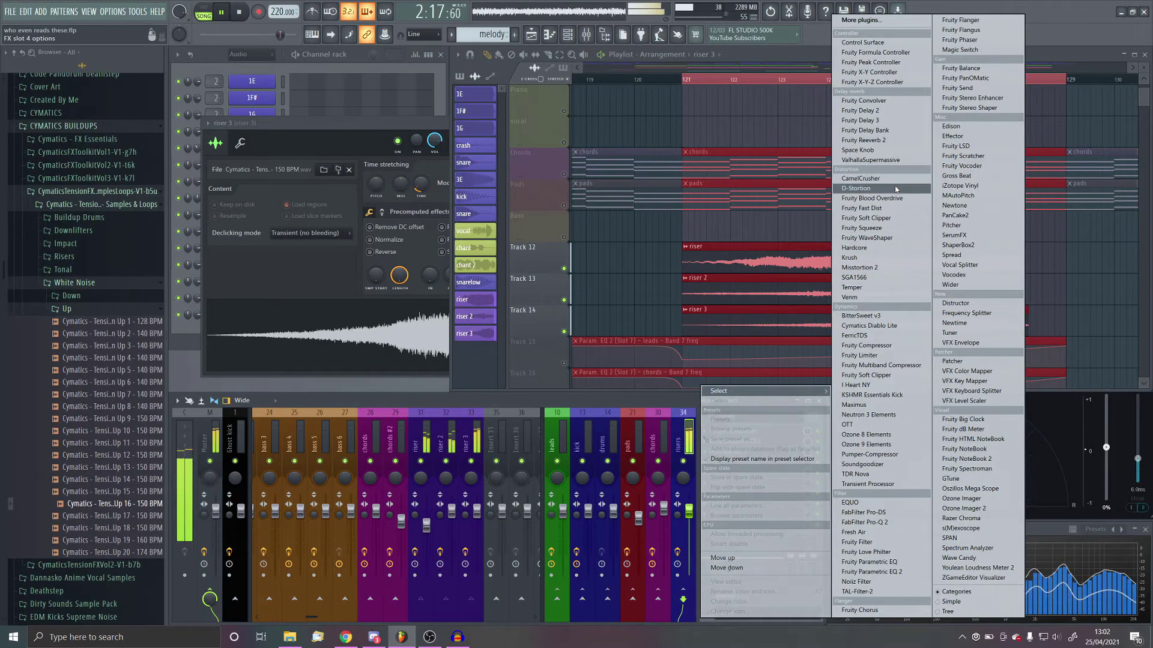
click(847, 424)
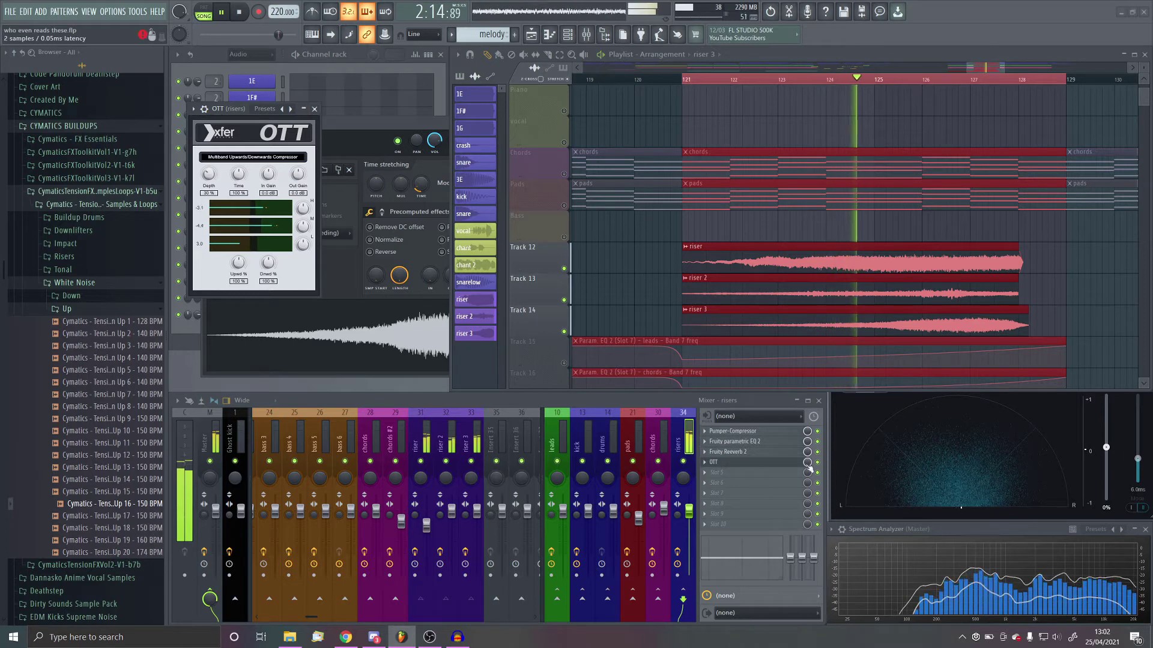
click(753, 464)
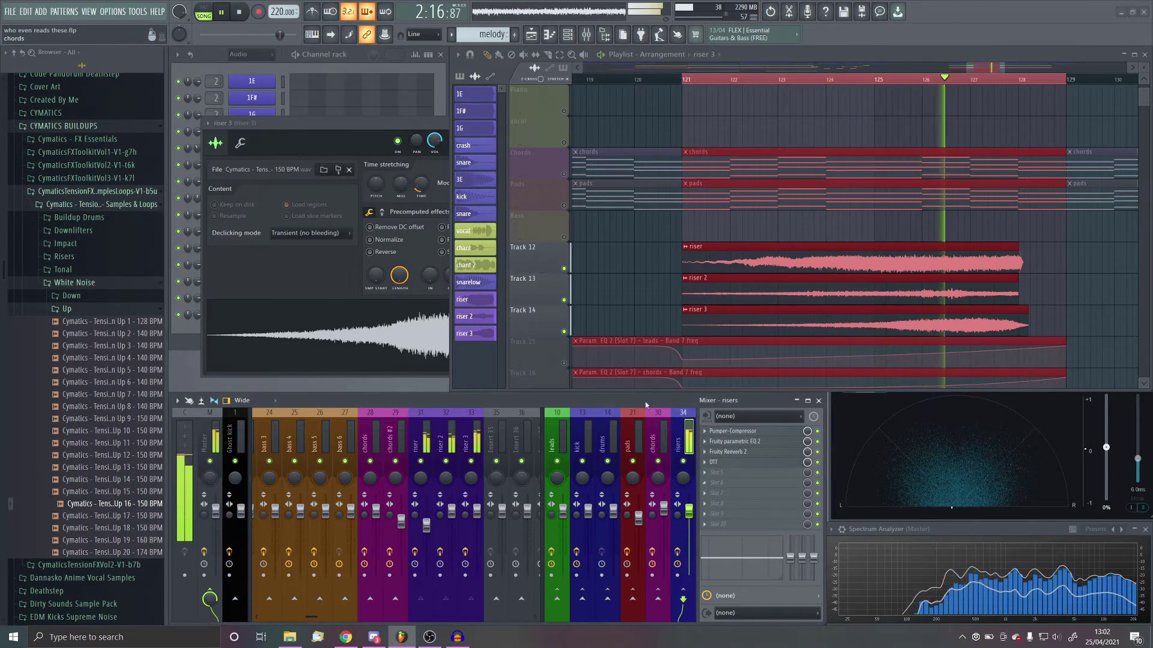
Clear the time selection over bars 121 to 129 and turn off soloing so all playlist tracks are active
key(ctrl+d)
right_click(564, 300)
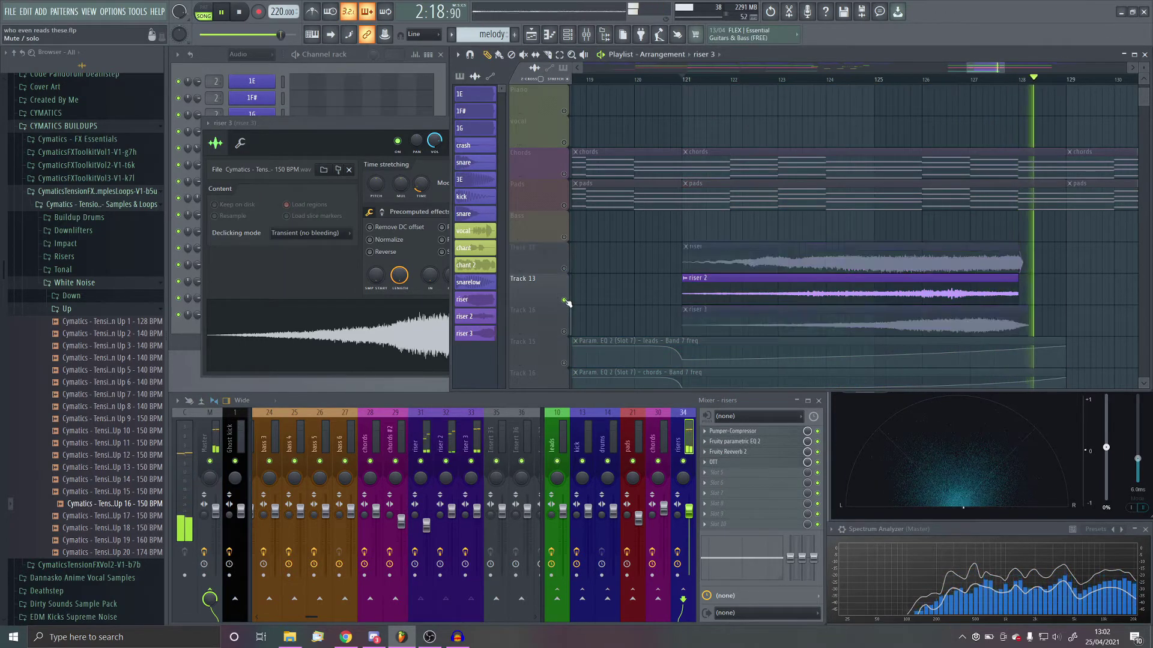
right_click(563, 300)
Play the buildup from bar 121 into the drop at bar 129 to check the risers in the full mix
scroll(885, 241, down, 3)
click(816, 80)
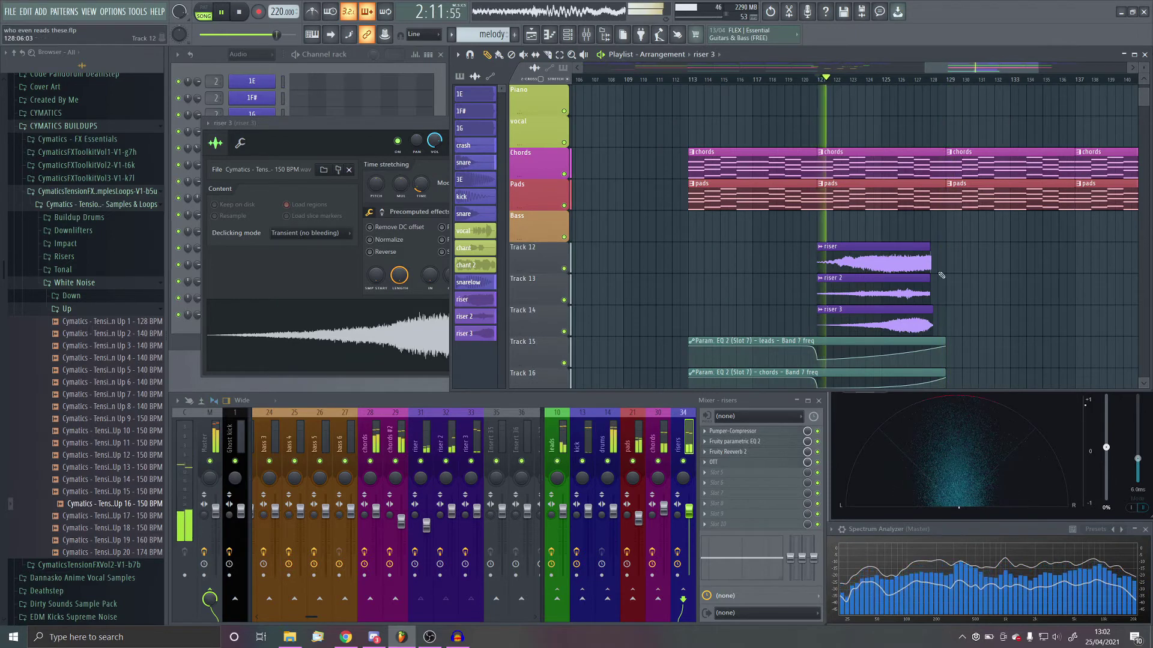
scroll(941, 275, up, 3)
scroll(795, 187, up, 2)
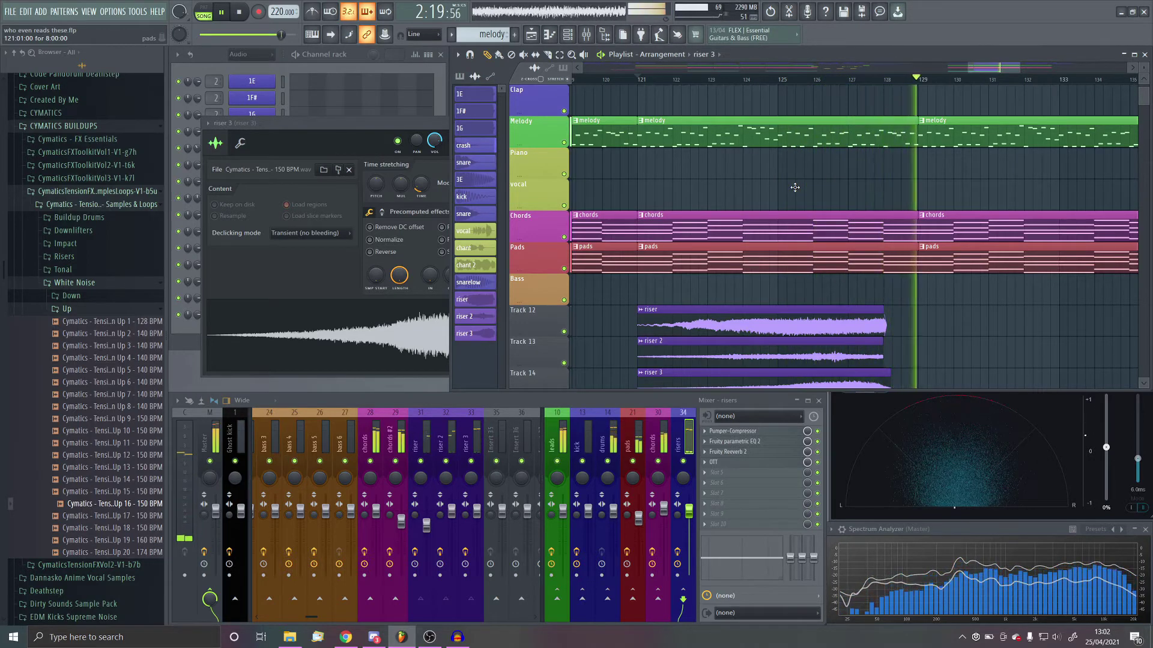
scroll(798, 244, up, 4)
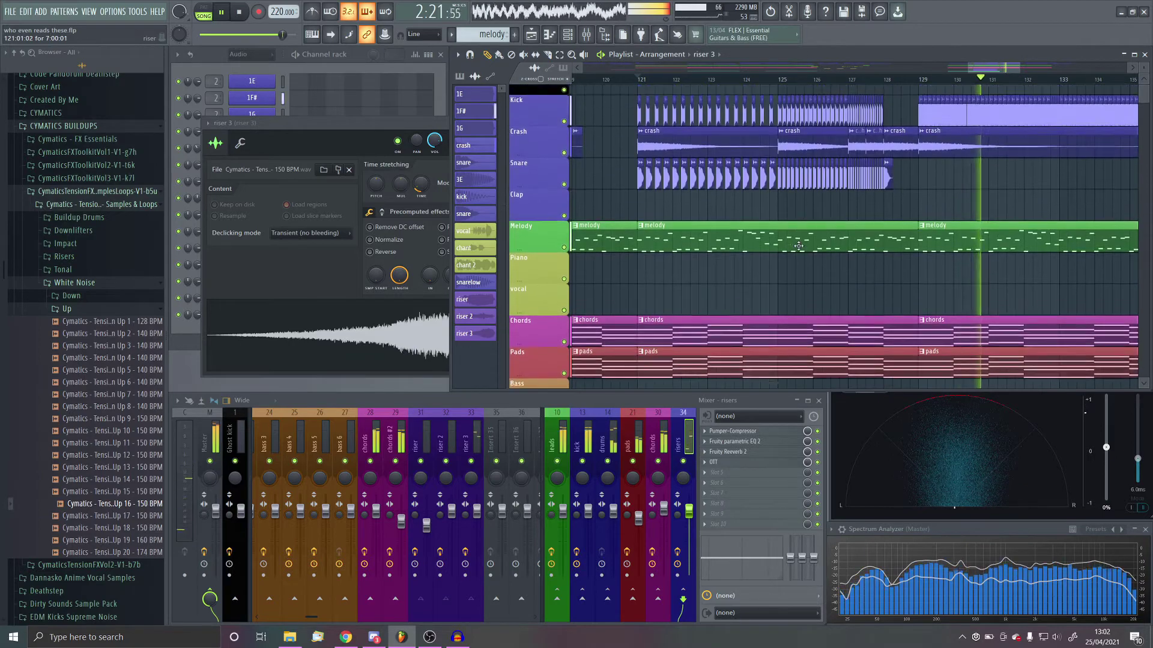
scroll(914, 342, down, 3)
key(space)
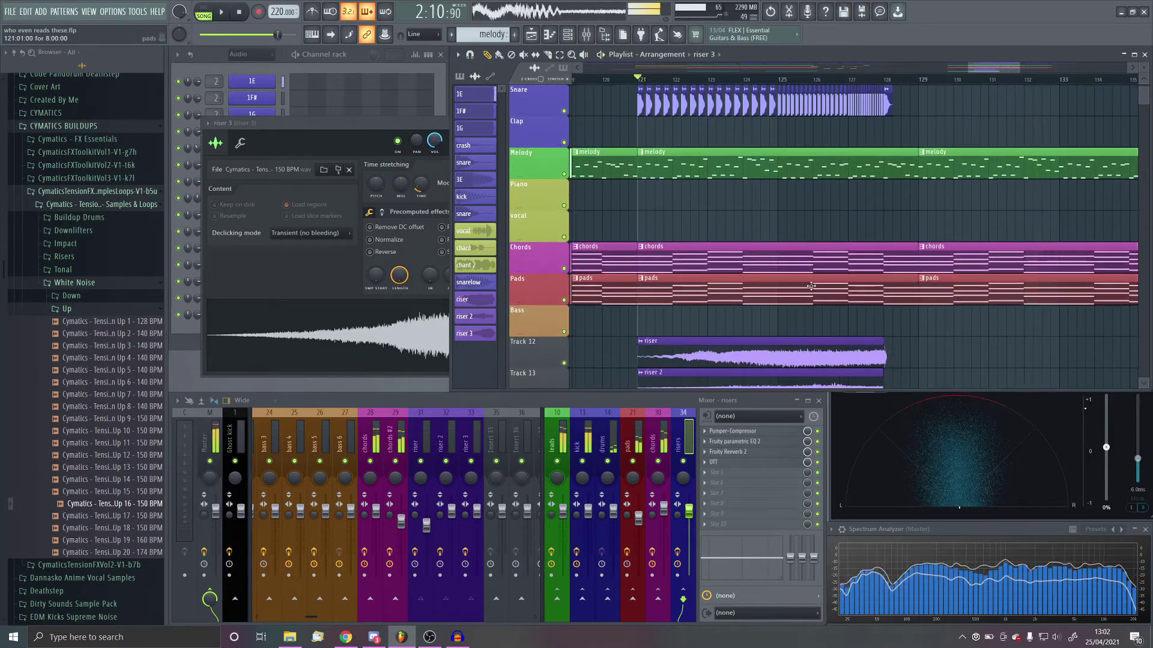
Select the chords and pads clips starting at bar 121 and trim their ends back to bar 128
scroll(891, 347, up, 3)
drag(878, 349, 846, 252)
drag(903, 315, 849, 233)
scroll(929, 246, up, 2)
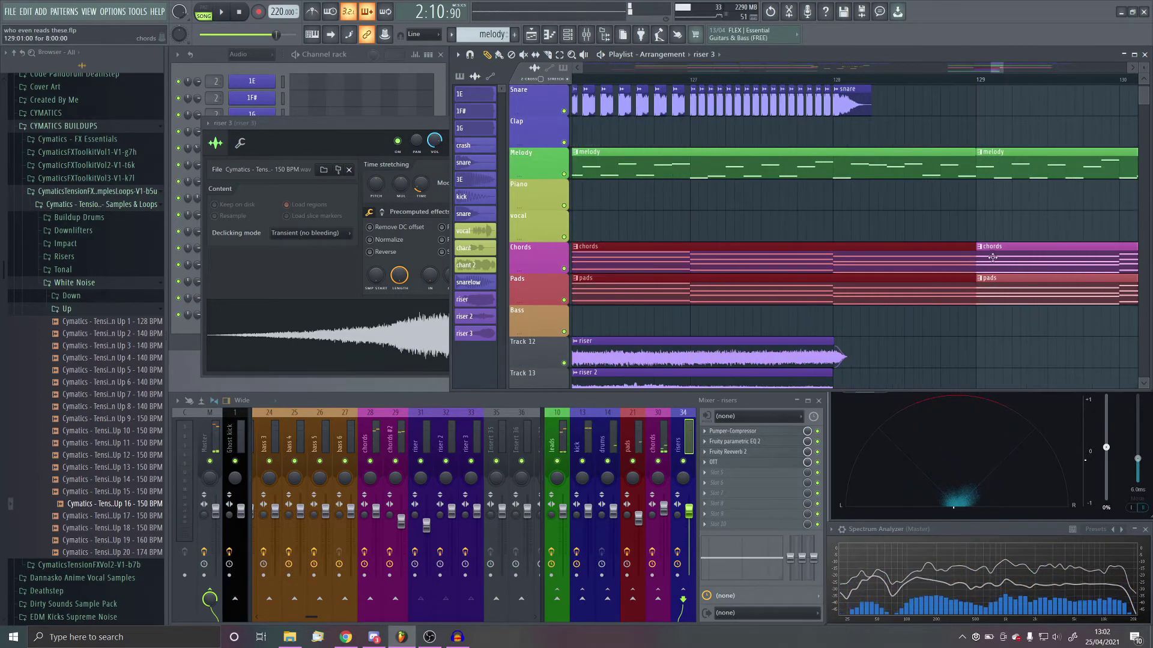
drag(976, 250, 813, 273)
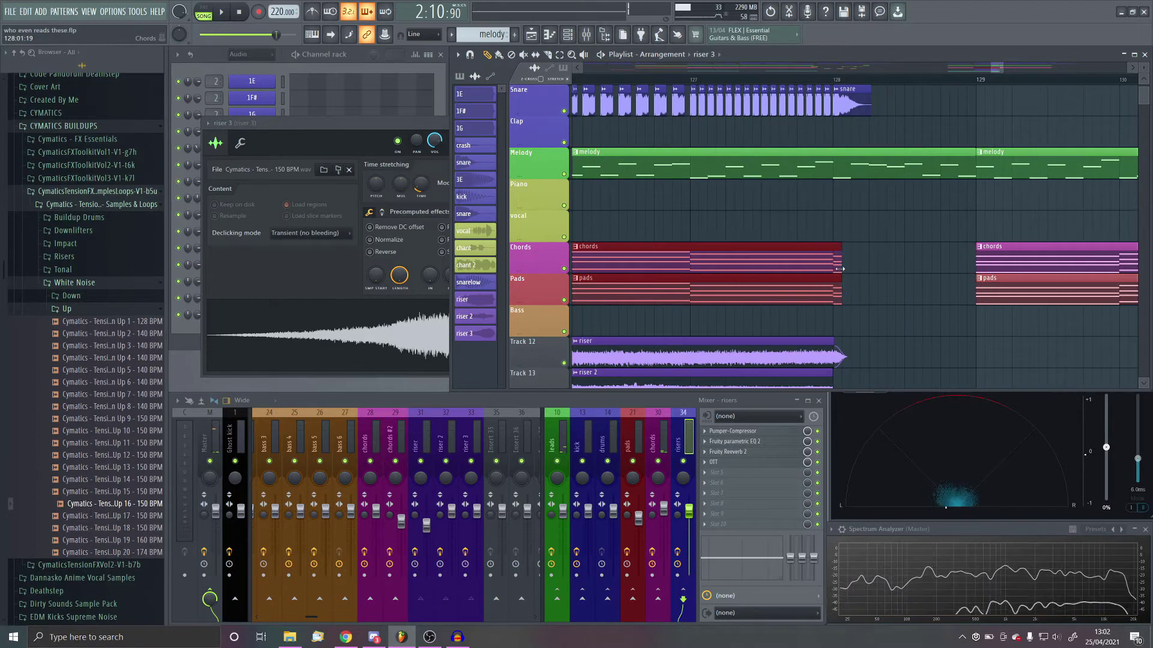
Play the arrangement from bar 121 past bar 129 to check the one-bar gap in chords and pads before the drop
scroll(851, 177, down, 4)
scroll(870, 210, up, 3)
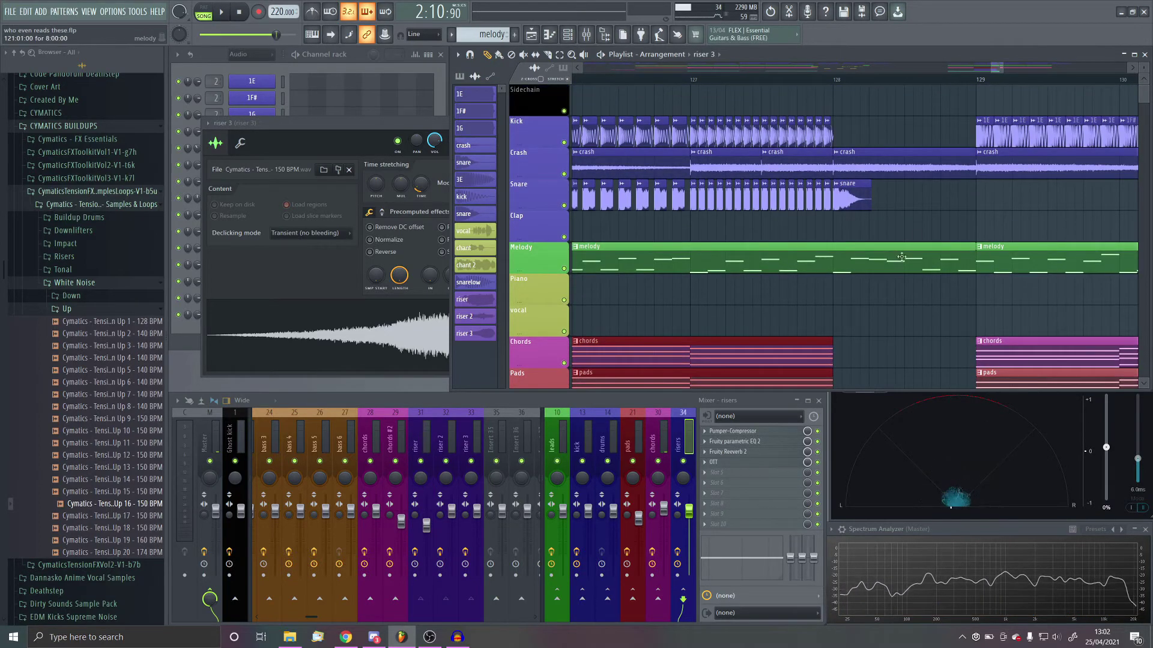
key(space)
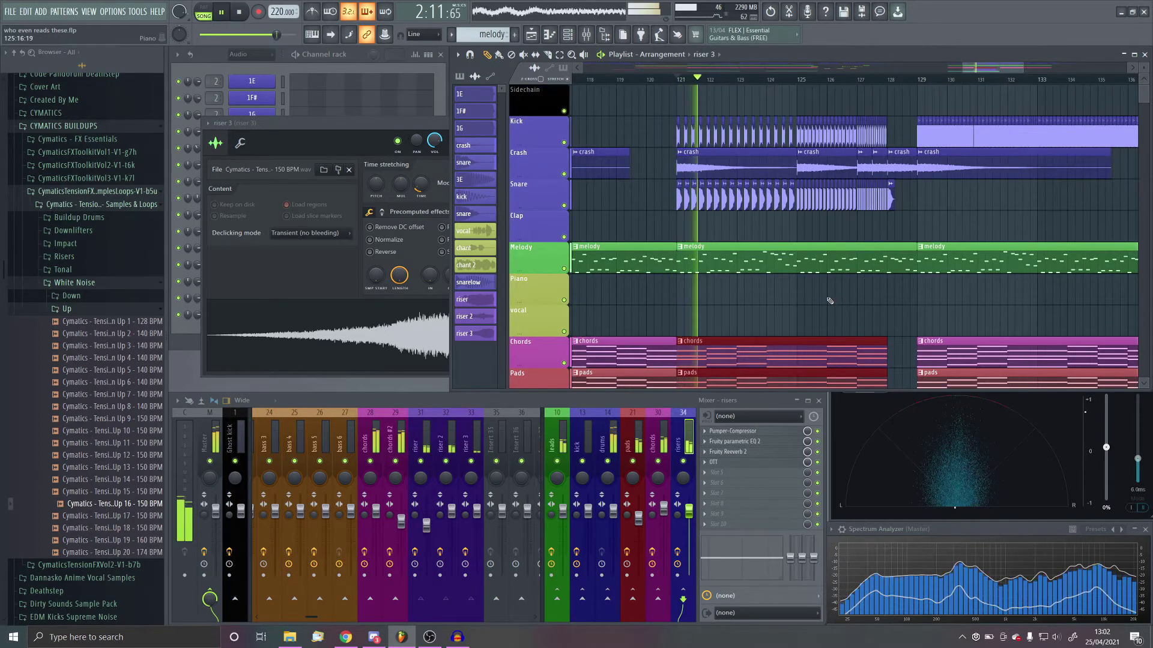
scroll(828, 301, down, 1)
scroll(827, 301, down, 2)
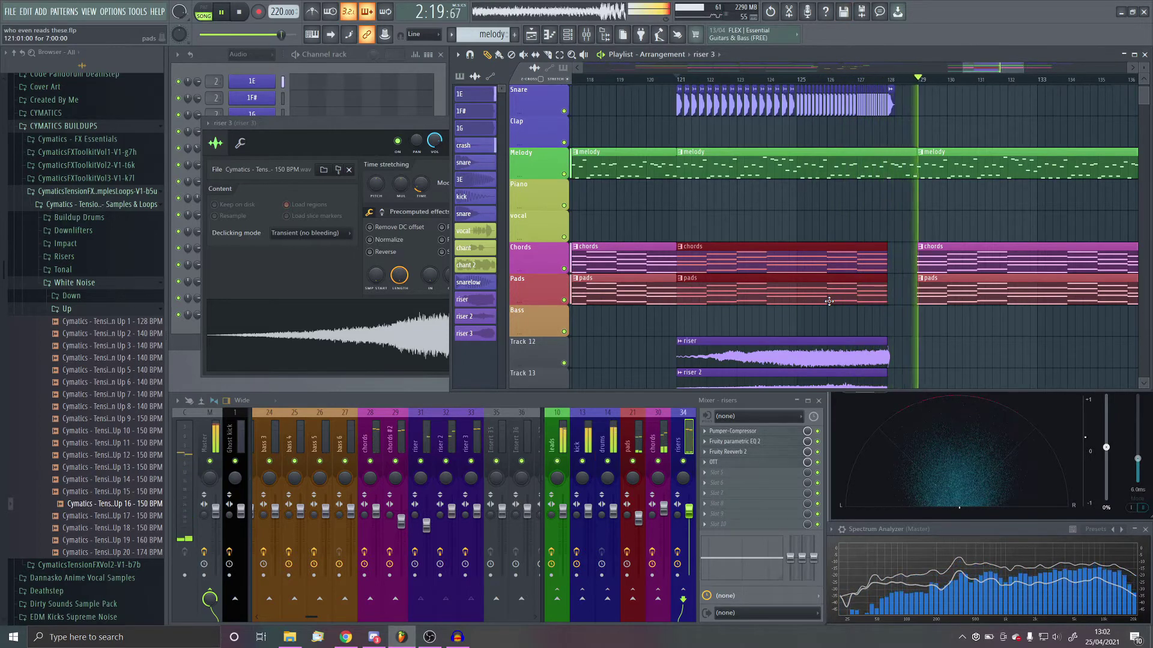
scroll(829, 303, up, 3)
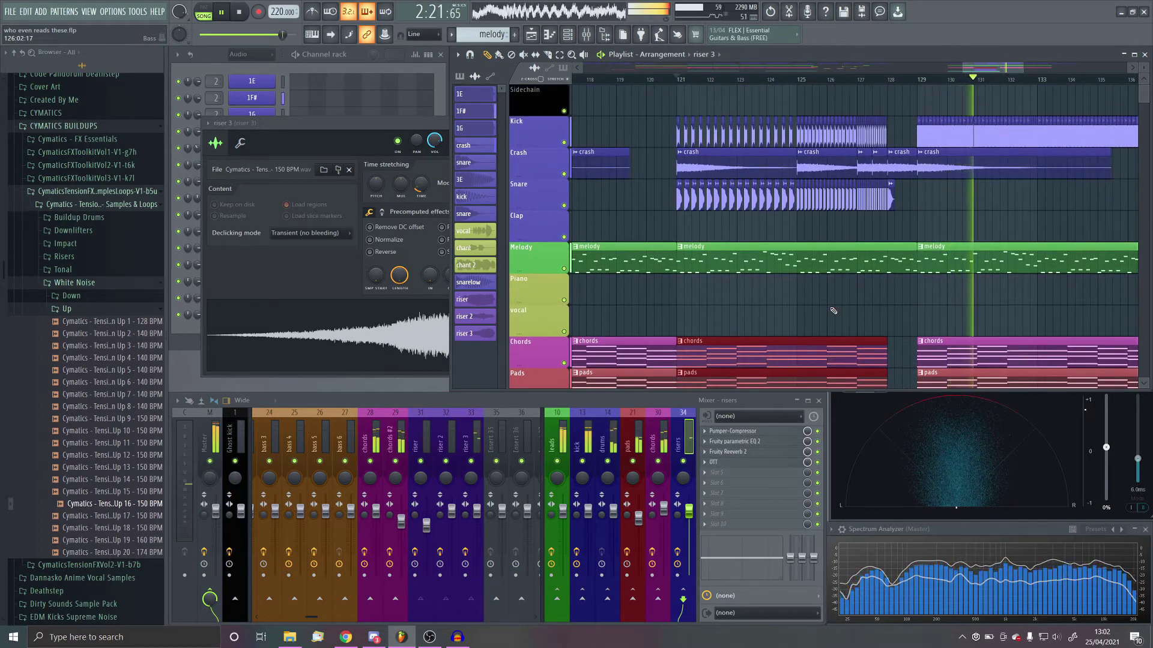
scroll(833, 310, down, 2)
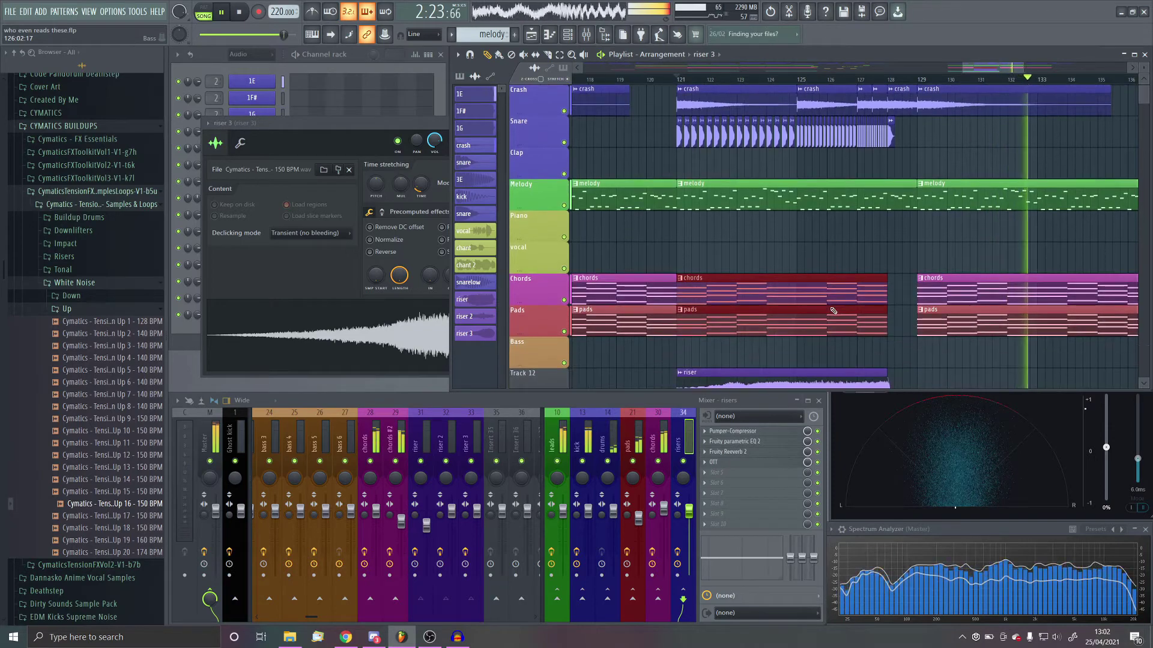
scroll(834, 311, down, 4)
key(space)
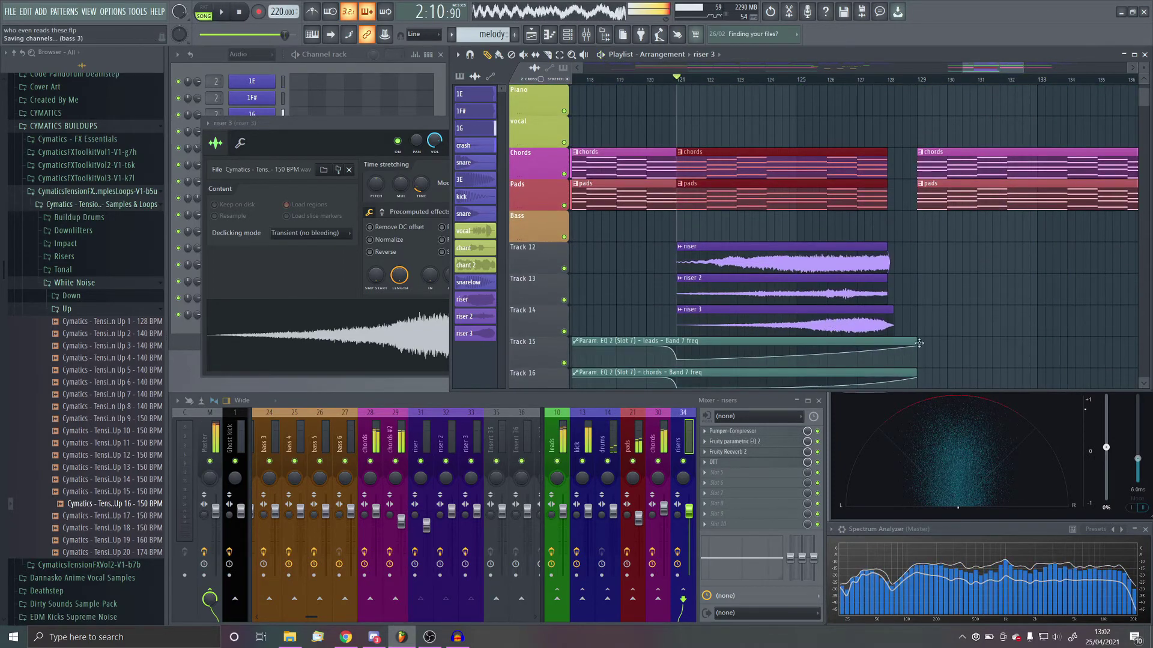
Copy the riser, riser 2 and riser 3 clips and place the copies starting at bar 41 on tracks 12 to 14
scroll(890, 307, down, 8)
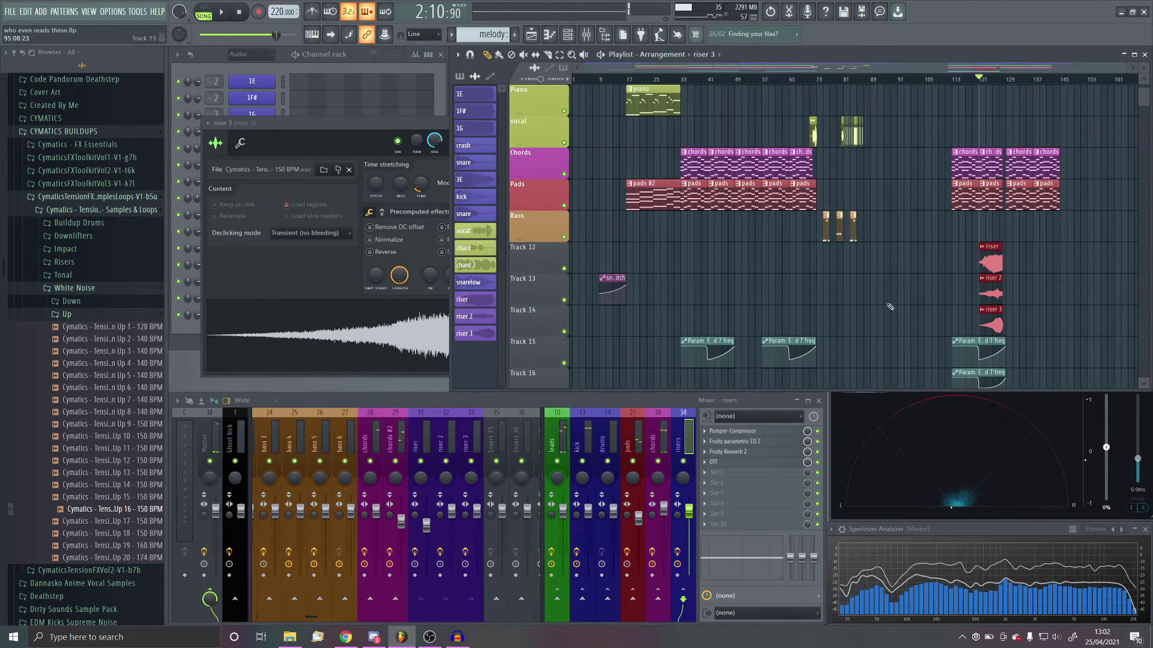
scroll(669, 303, up, 6)
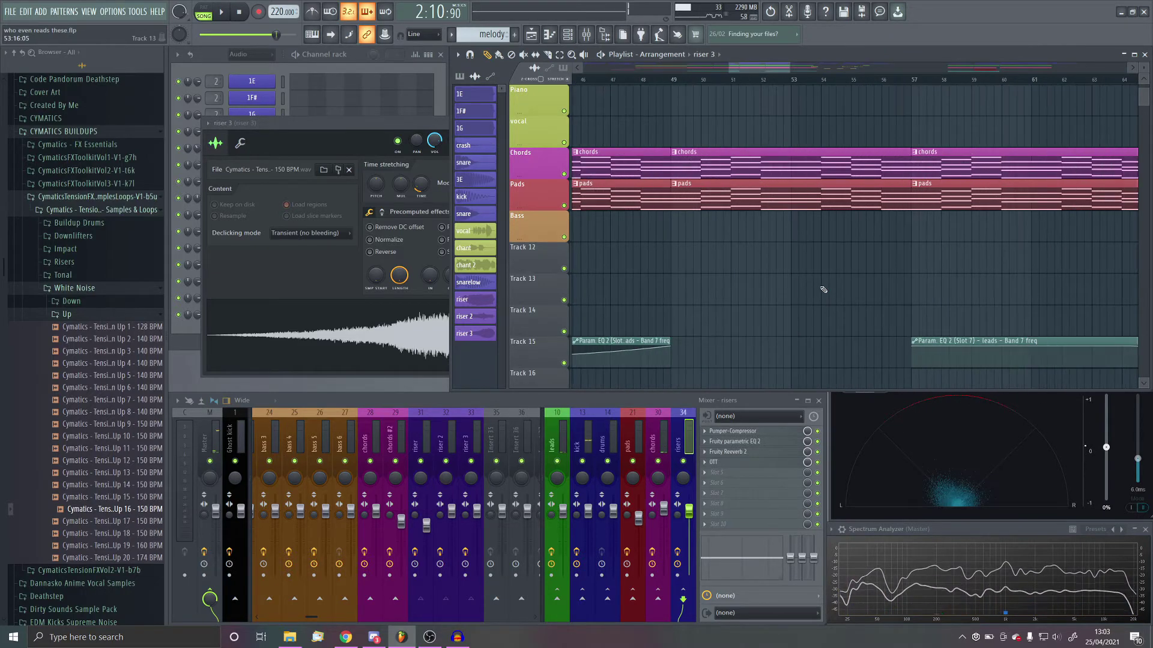
scroll(787, 286, up, 5)
scroll(787, 286, down, 4)
scroll(721, 301, down, 2)
scroll(721, 300, up, 2)
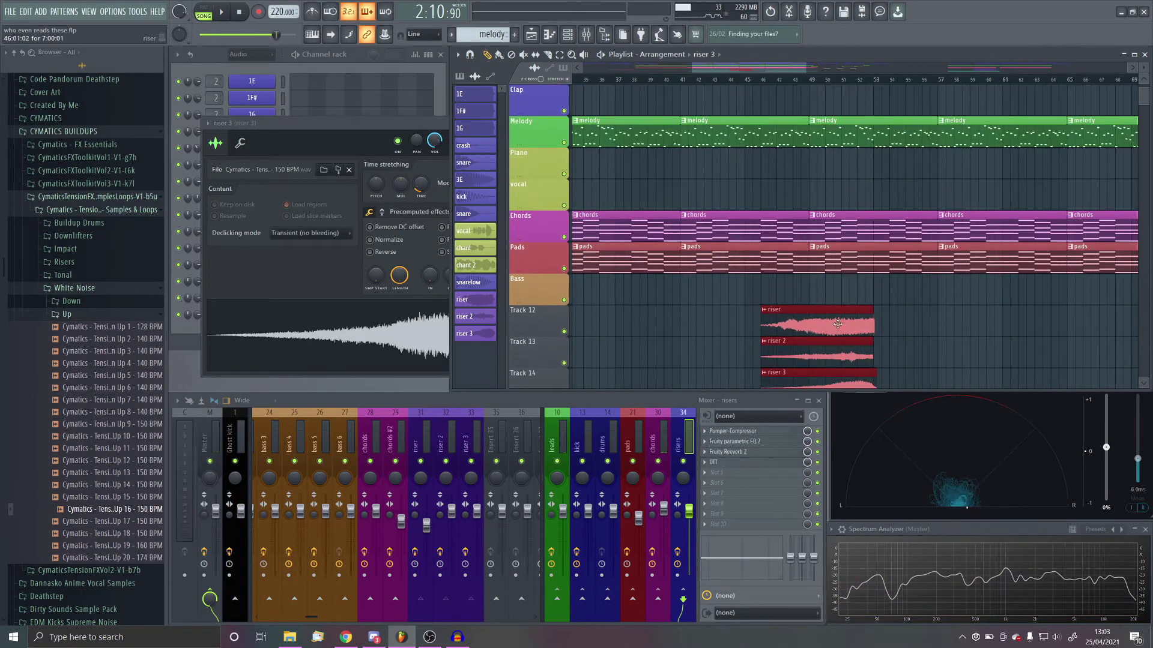
drag(823, 323, 752, 323)
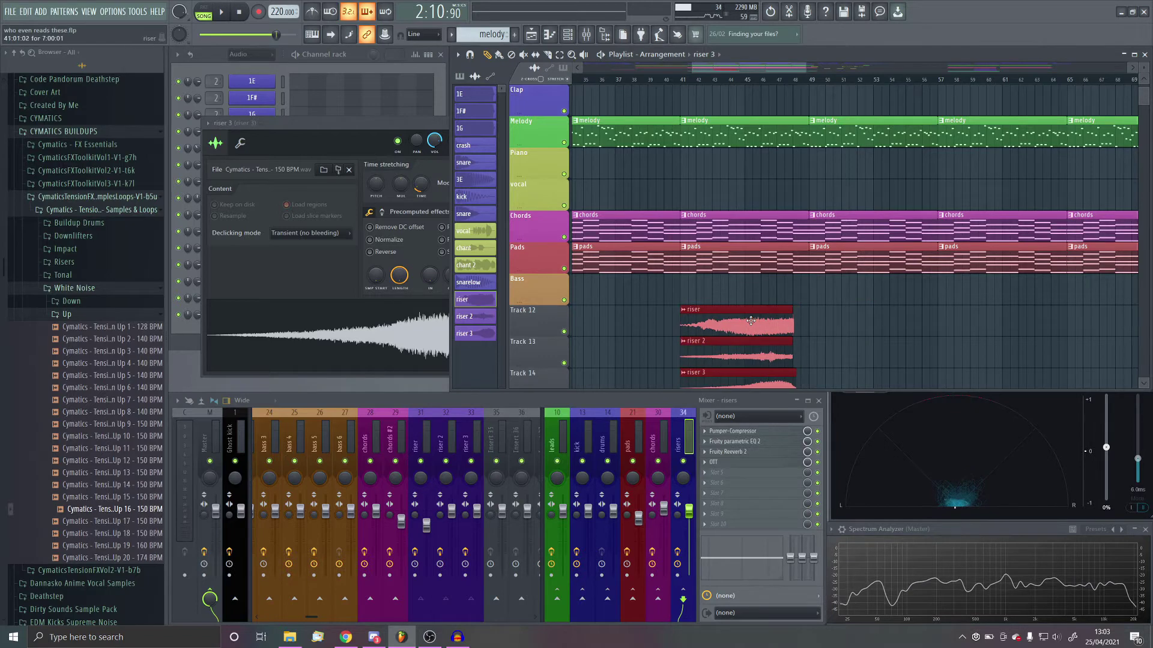
Move the automation clip at bar 9 from track 13 down to track 16
scroll(751, 321, down, 8)
scroll(748, 296, down, 3)
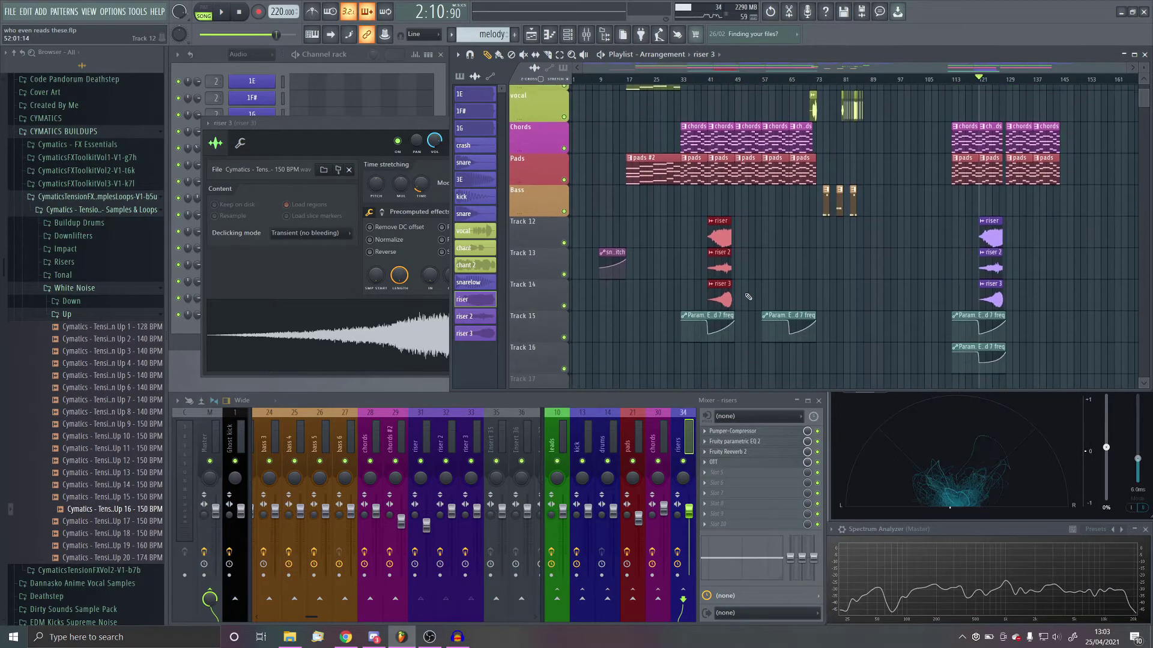
scroll(748, 297, down, 1)
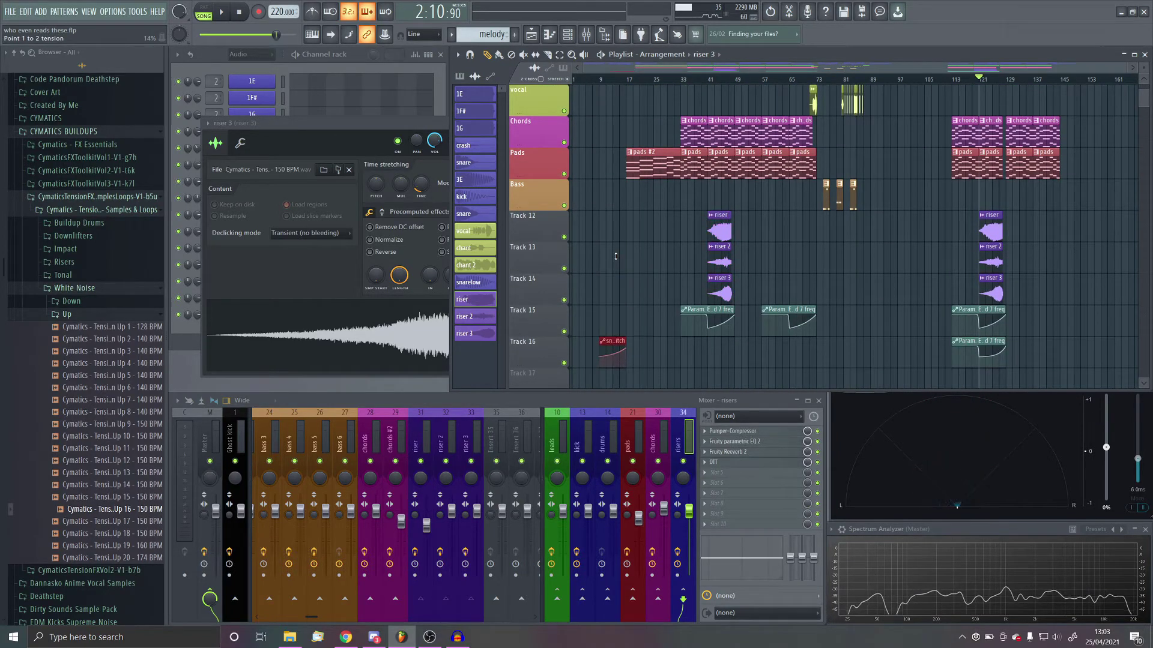
Copy the riser, riser 2 and riser 3 clips to bar 9 on tracks 12 to 14
scroll(615, 256, down, 2)
scroll(616, 256, up, 5)
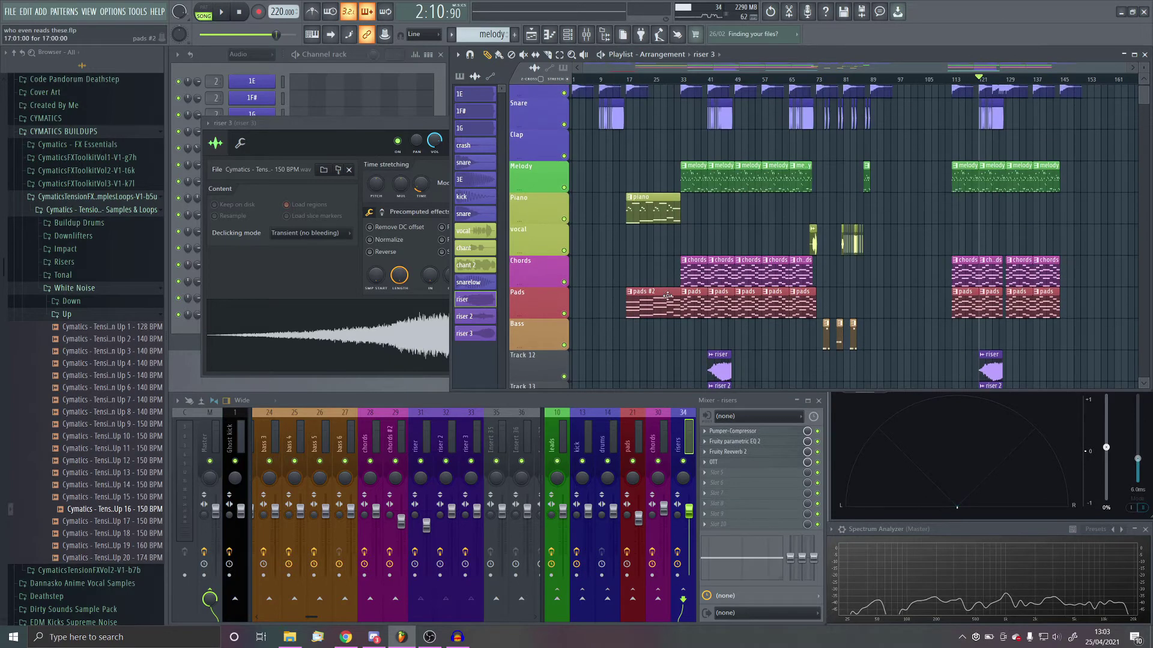
drag(680, 290, 755, 368)
scroll(665, 308, up, 5)
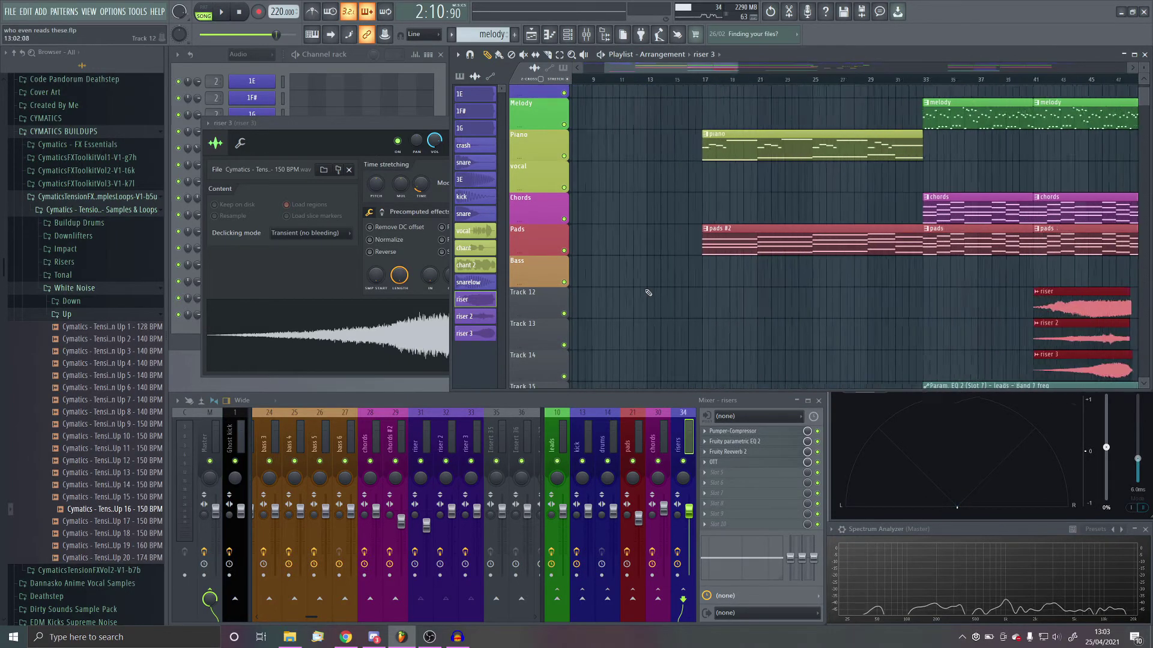
scroll(666, 308, up, 3)
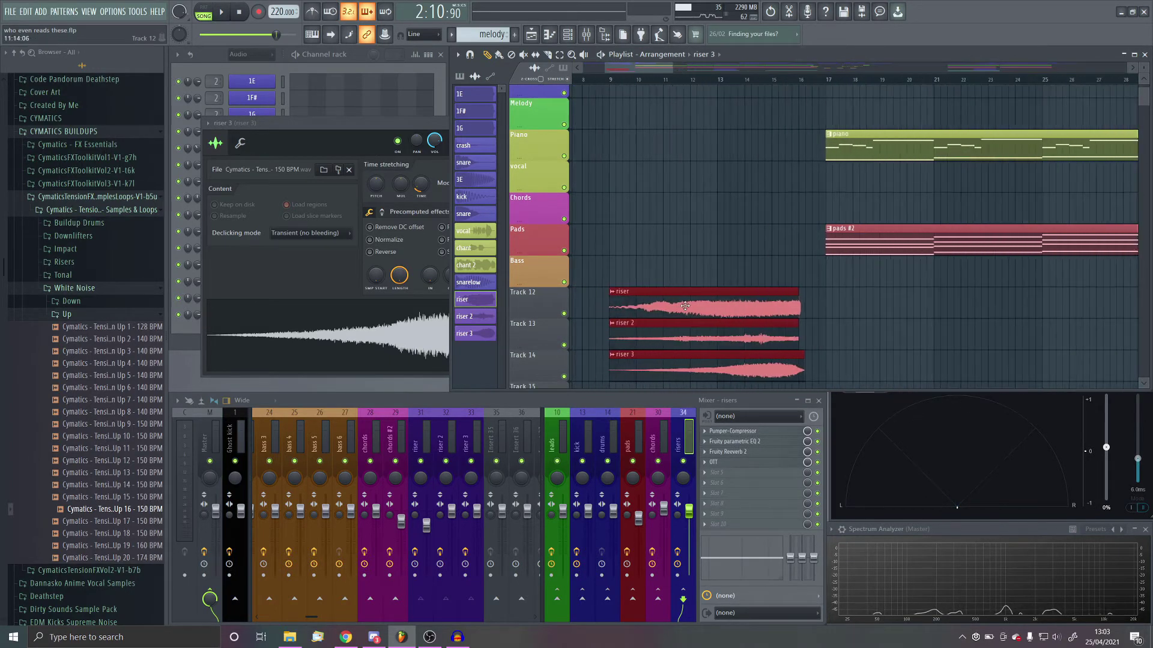
Copy the kick, crash and snare clips of the opening 16 bars and paste them starting at bar 145
scroll(661, 257, down, 4)
scroll(804, 215, up, 5)
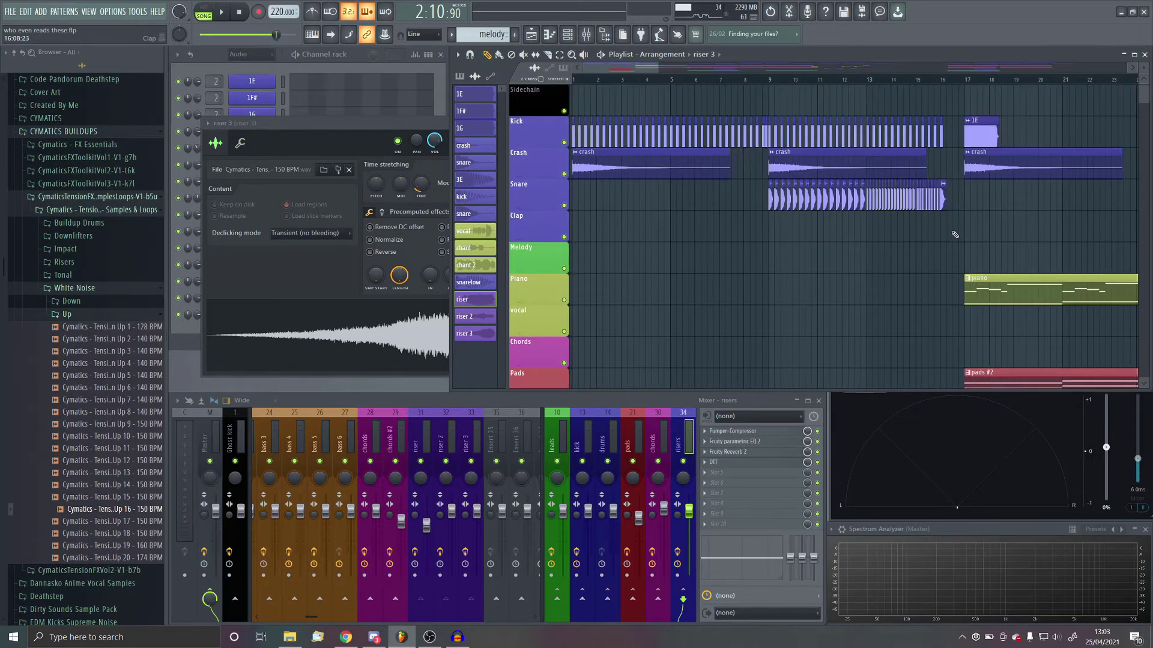
scroll(955, 235, down, 6)
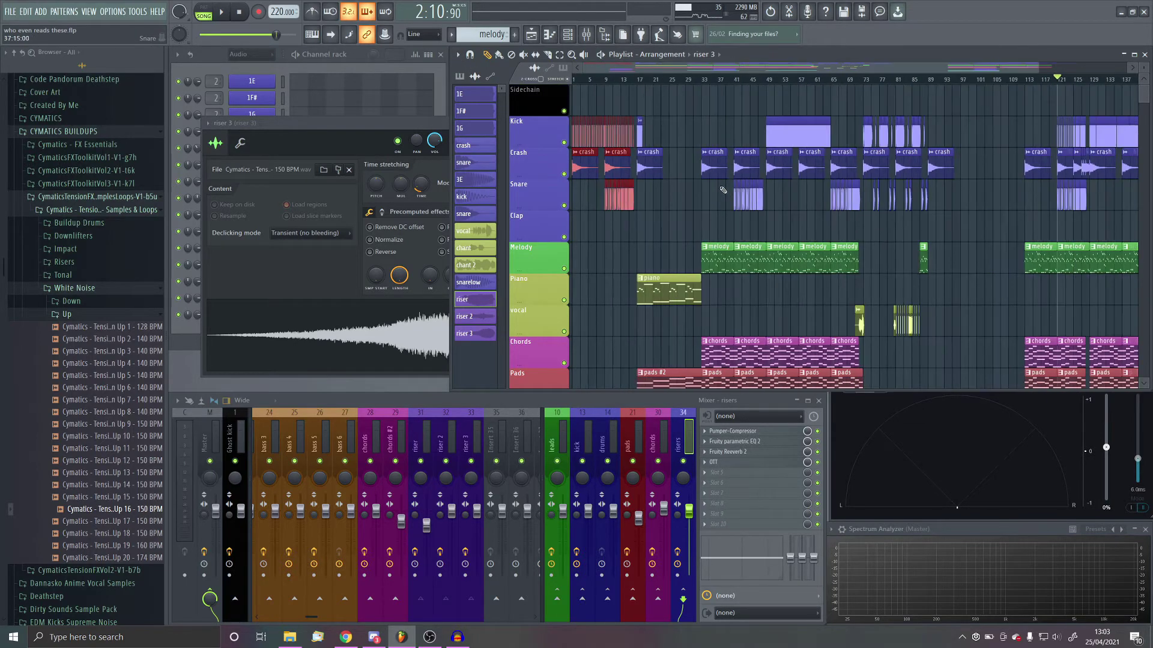
scroll(723, 190, down, 1)
scroll(877, 220, up, 8)
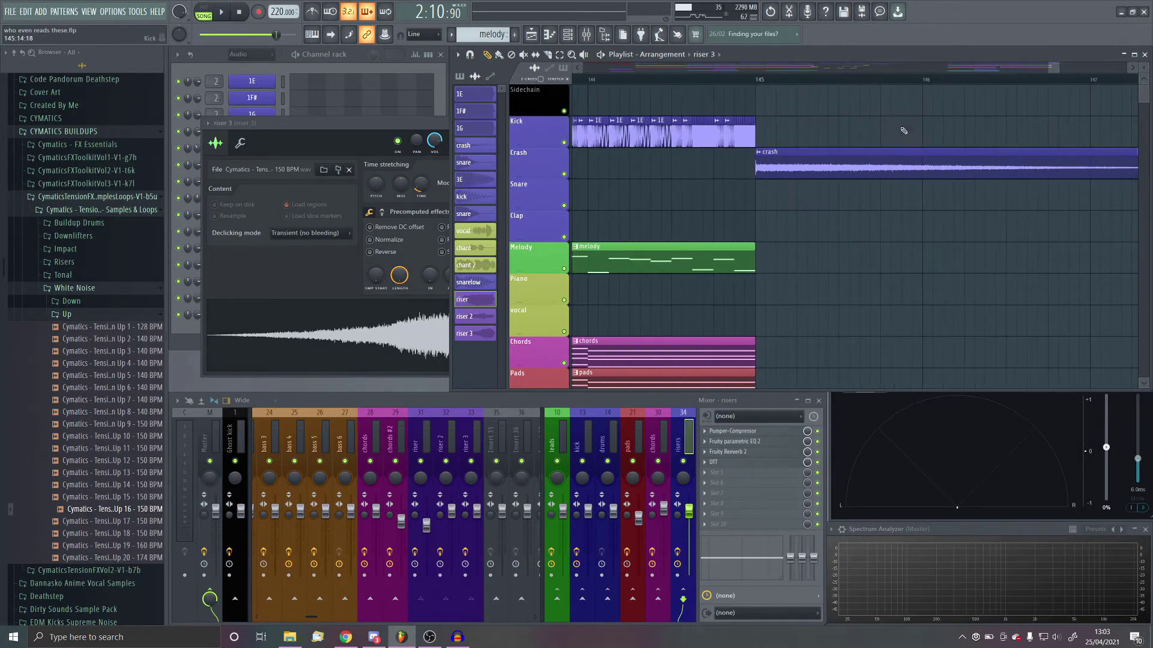
scroll(904, 130, up, 2)
key(ctrl+v)
scroll(903, 152, down, 1)
scroll(678, 179, down, 2)
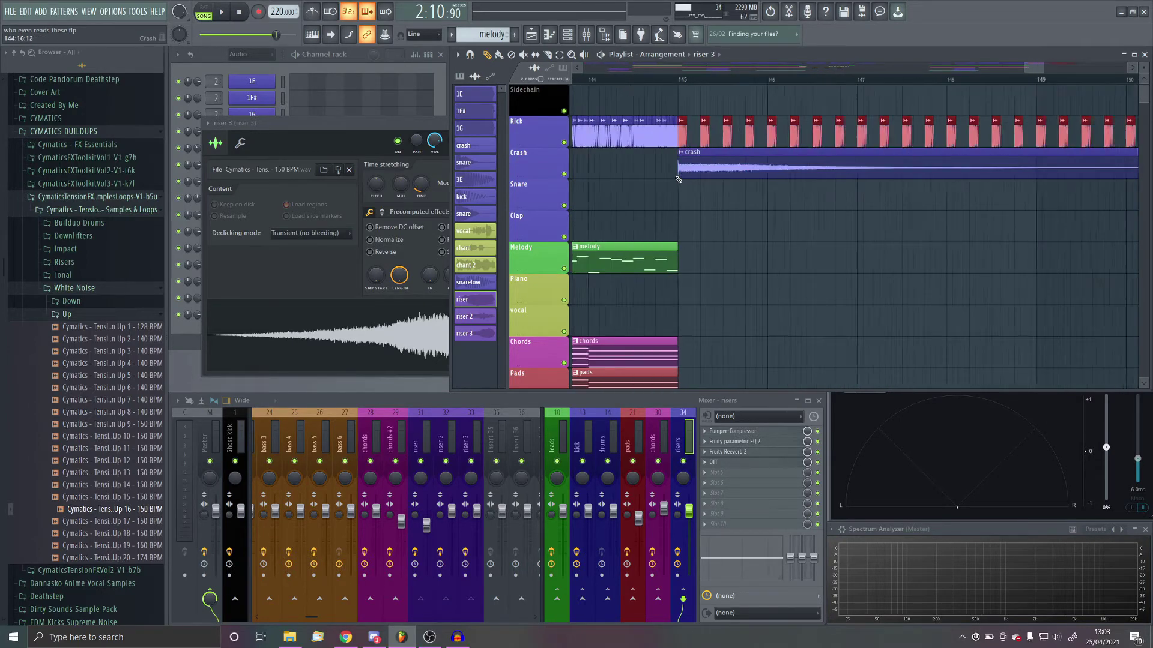
Play the arrangement from bar 145 to check the pasted drums
click(680, 79)
key(space)
scroll(751, 108, down, 5)
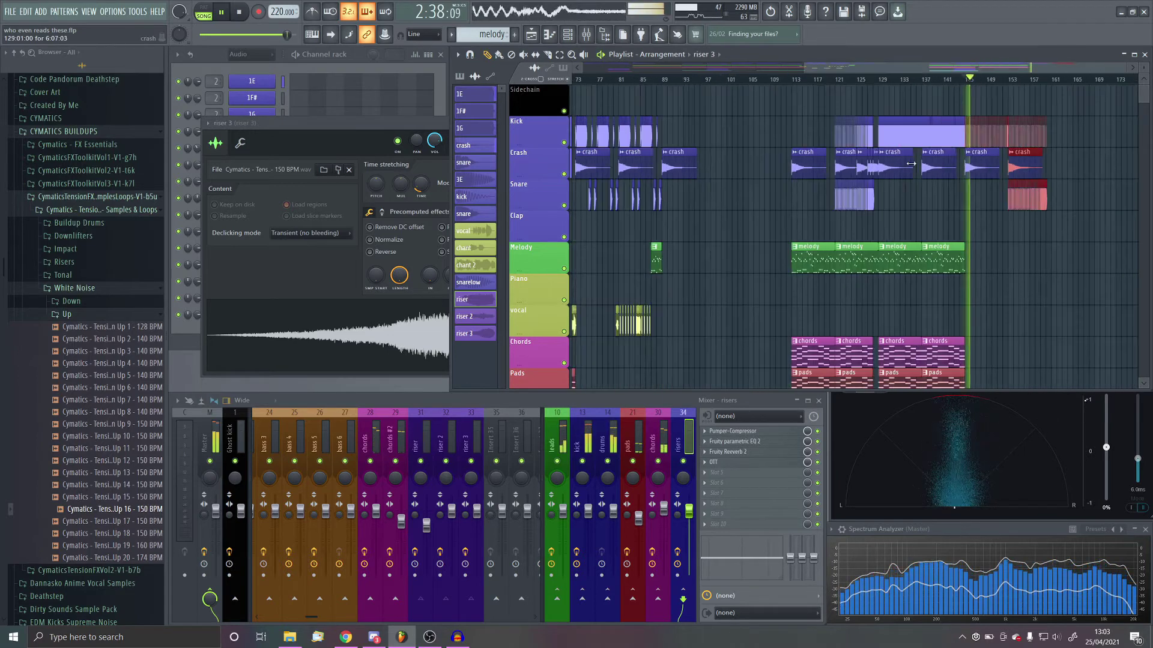
Copy the three riser clips from bar 121 and place the copies at bar 153 on tracks 12 to 14
scroll(973, 228, down, 2)
scroll(972, 228, down, 6)
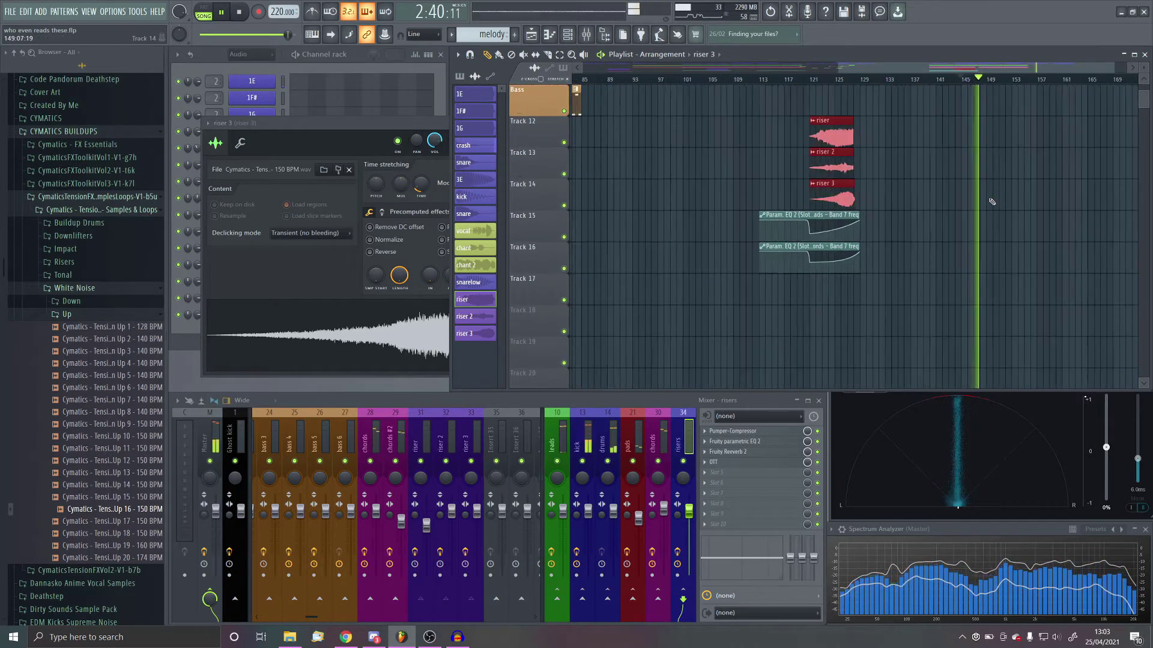
scroll(1020, 202, up, 5)
key(ctrl+v)
scroll(864, 210, down, 2)
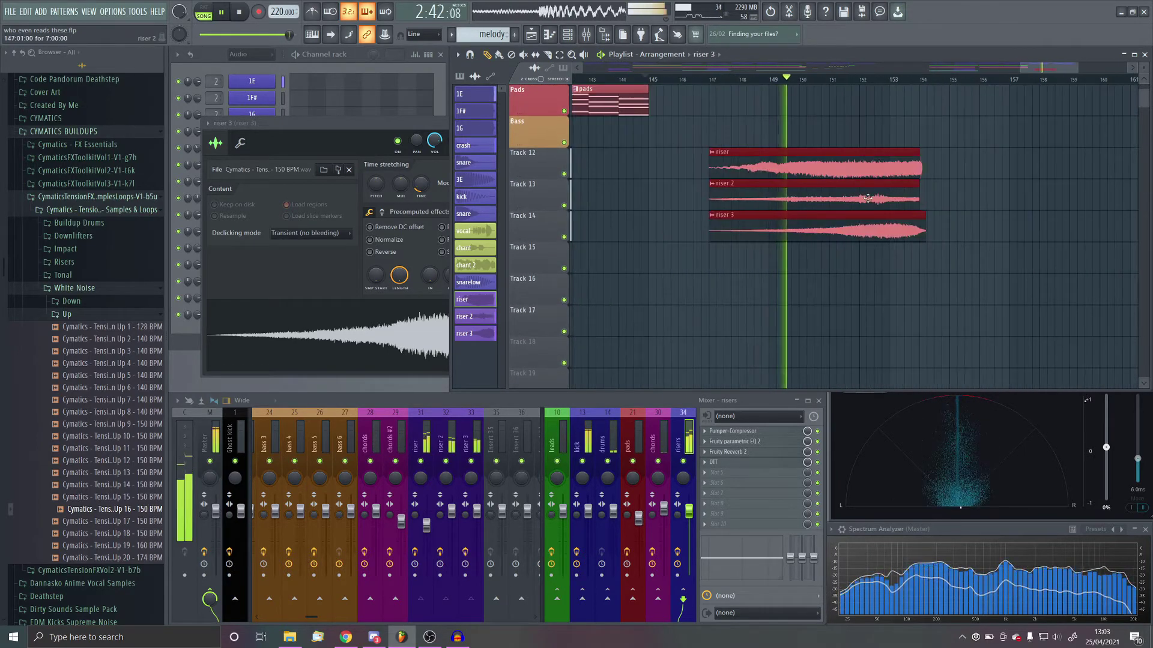
scroll(870, 215, up, 7)
scroll(870, 214, down, 4)
drag(780, 260, 967, 260)
scroll(967, 260, up, 2)
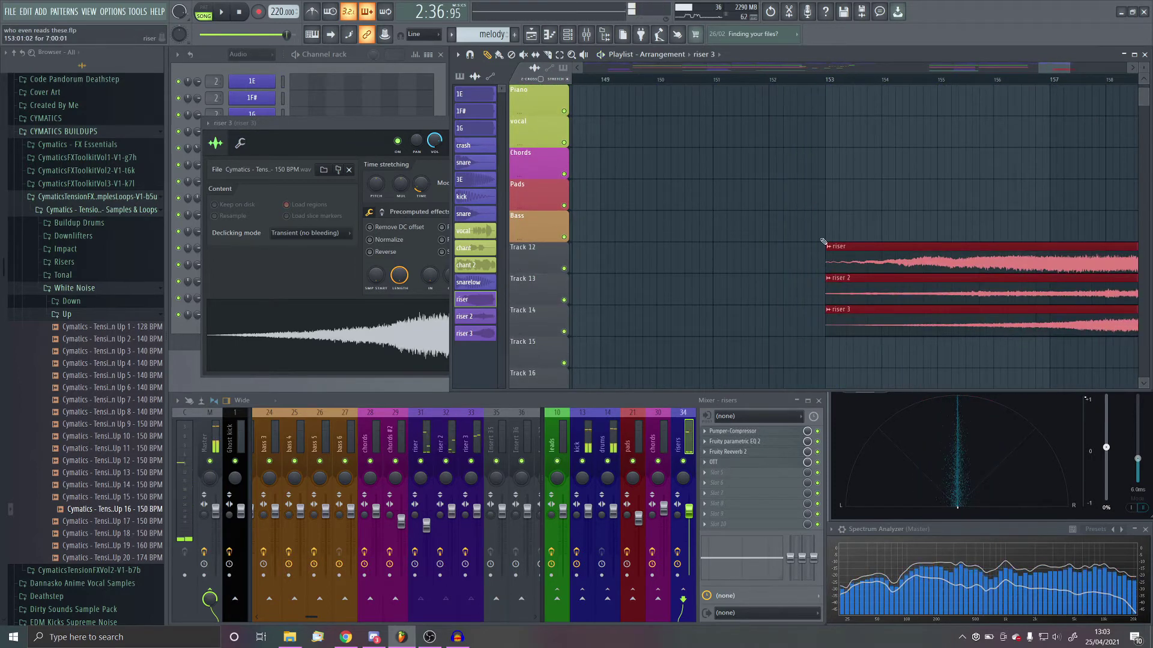
Duplicate the chords and pads clips to fill bars 145 to 161 on their tracks
scroll(823, 241, down, 4)
scroll(879, 177, up, 6)
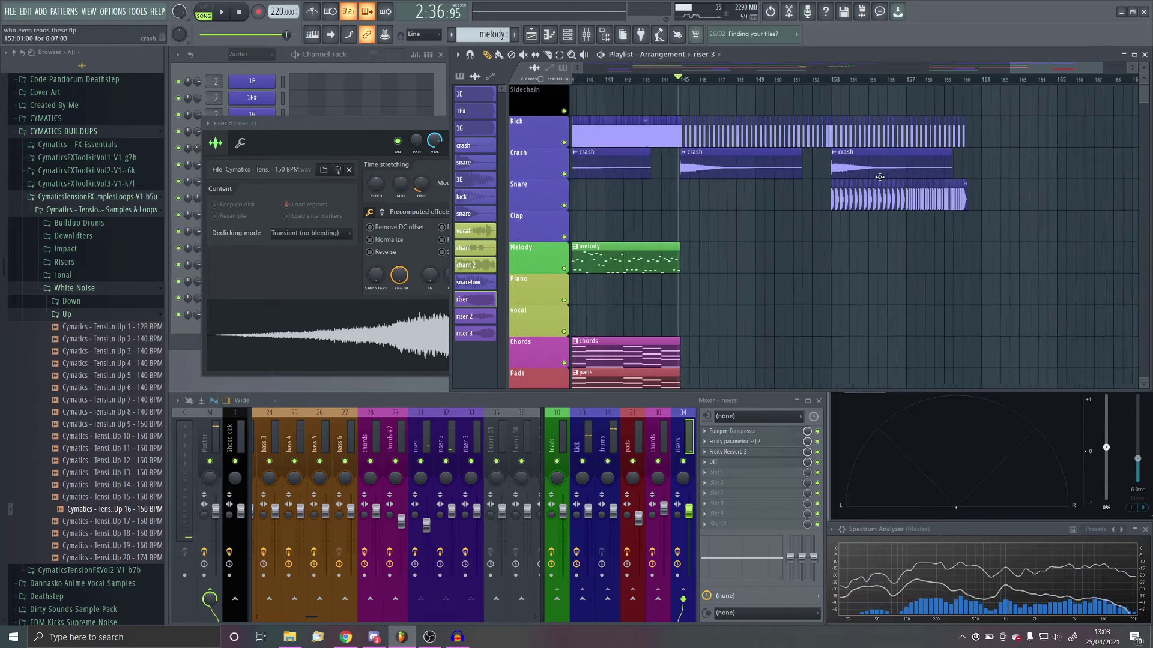
scroll(880, 210, down, 2)
scroll(882, 277, down, 6)
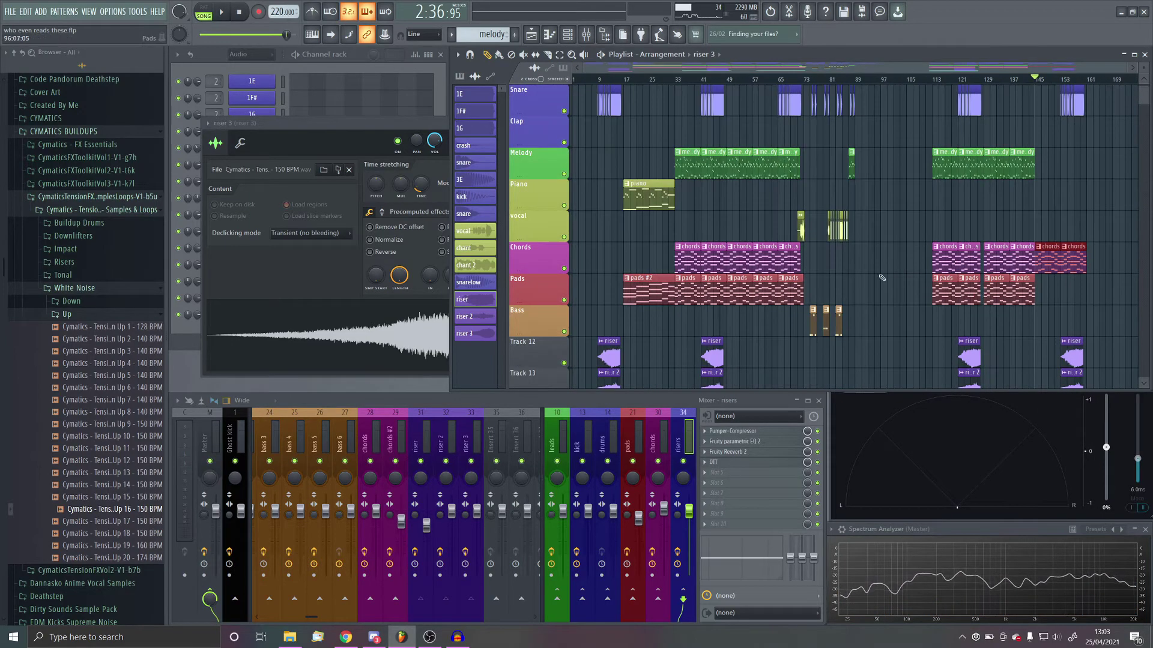
scroll(946, 318, up, 5)
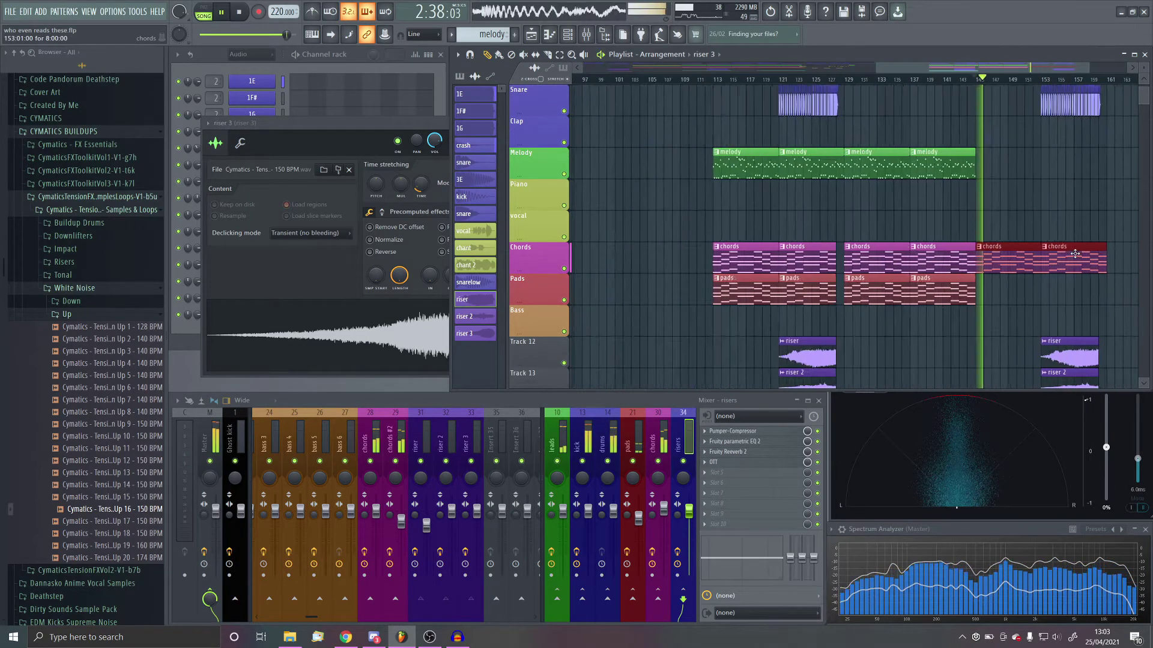
scroll(929, 334, up, 3)
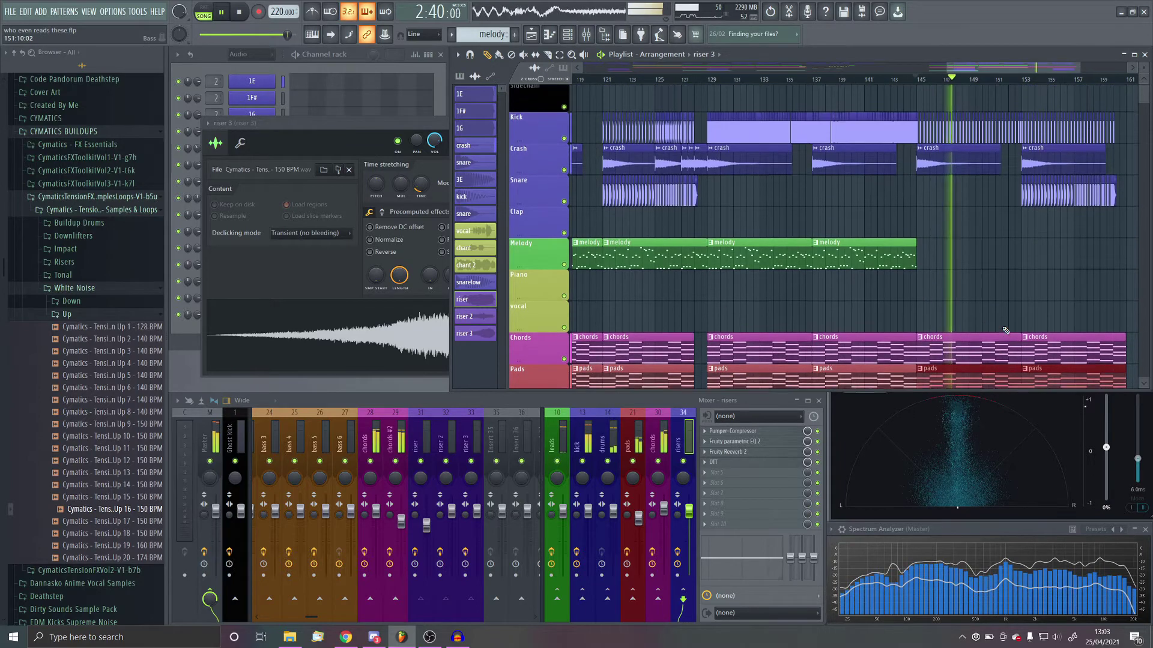
Listen to the new outro section with its chords, pads and risers until just before bar 161, and stop playback
scroll(1035, 322, up, 4)
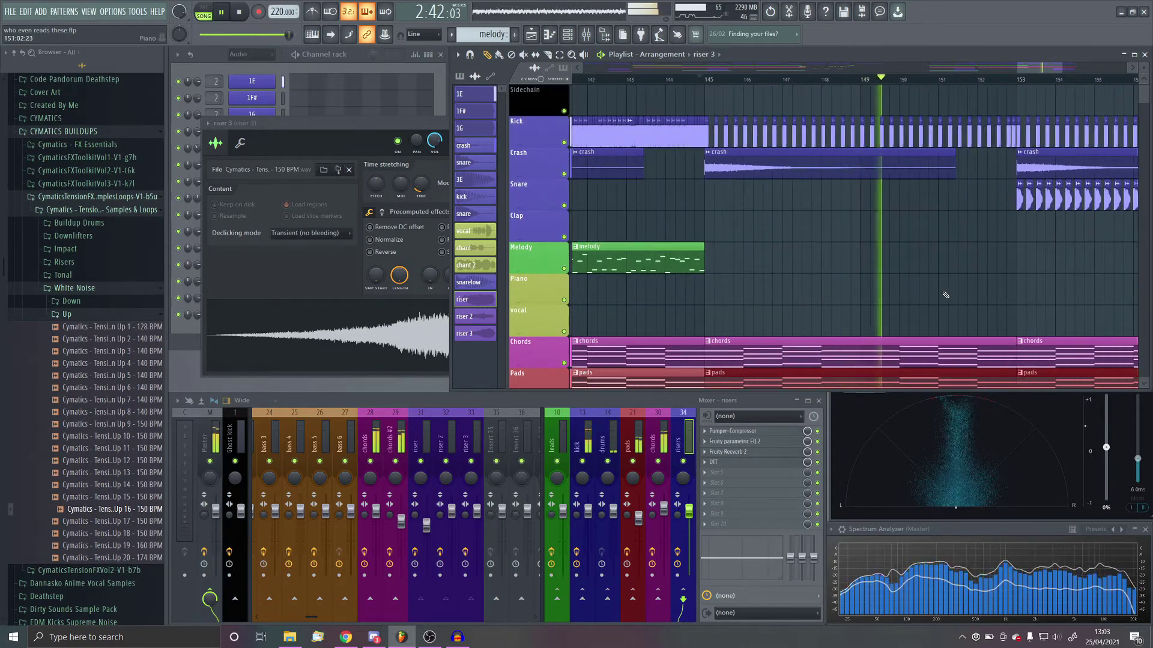
scroll(881, 341, down, 1)
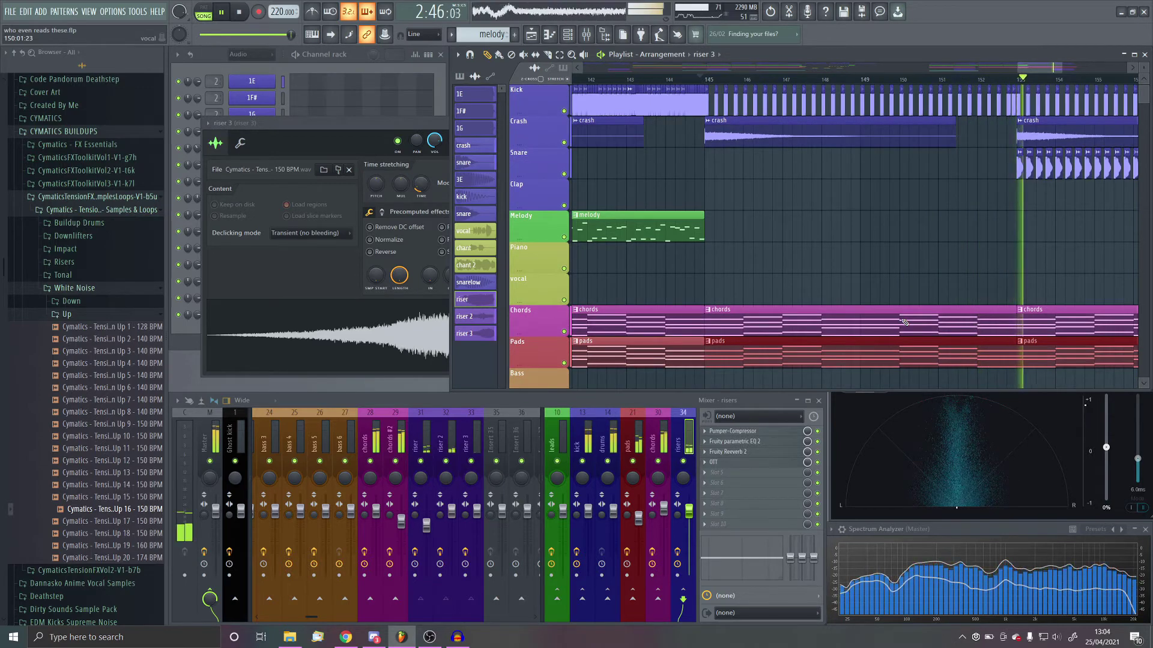
scroll(904, 323, up, 1)
scroll(824, 266, down, 4)
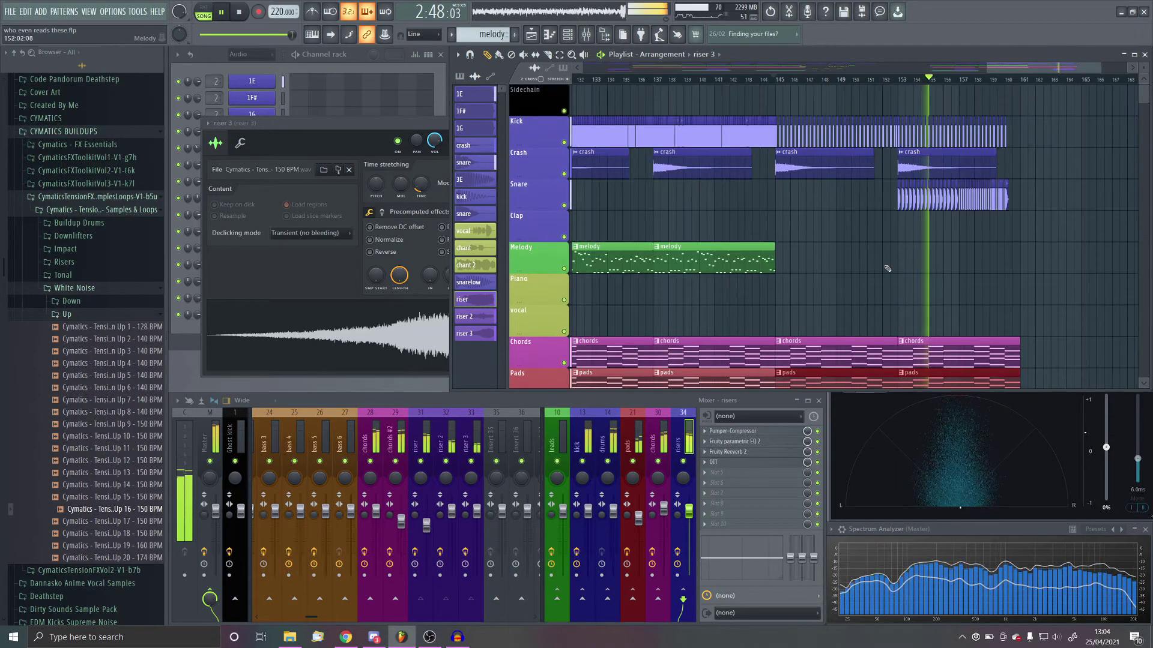
scroll(1076, 316, up, 3)
scroll(973, 300, down, 2)
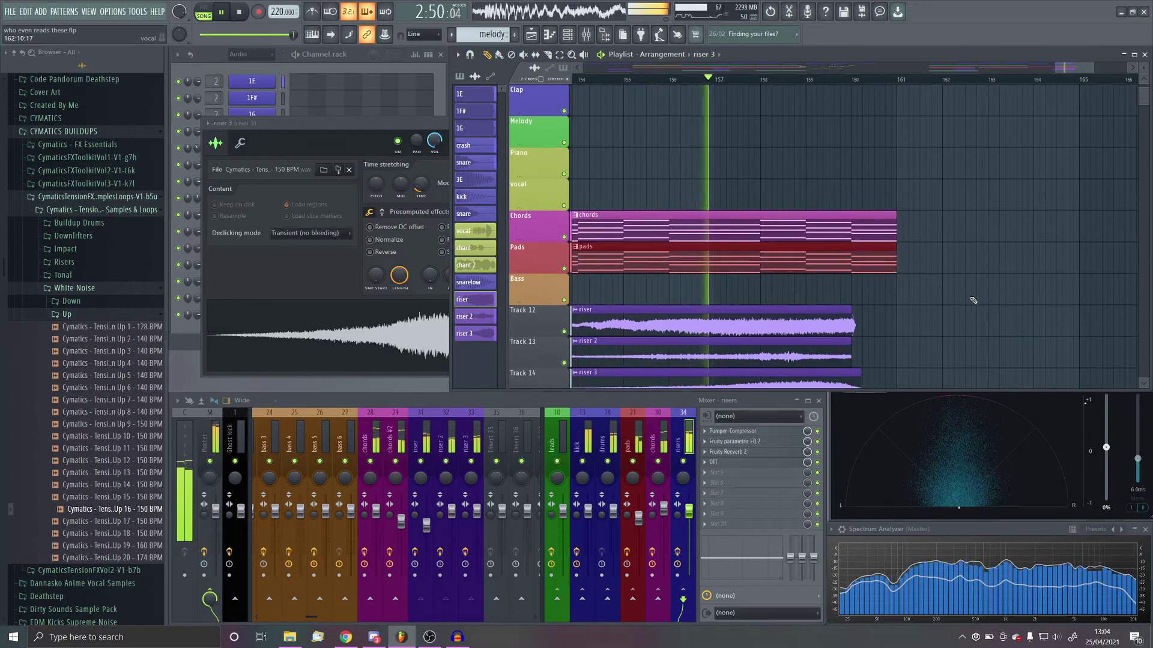
ctrl+scroll(758, 251, up, 2)
scroll(829, 277, up, 2)
scroll(829, 276, up, 2)
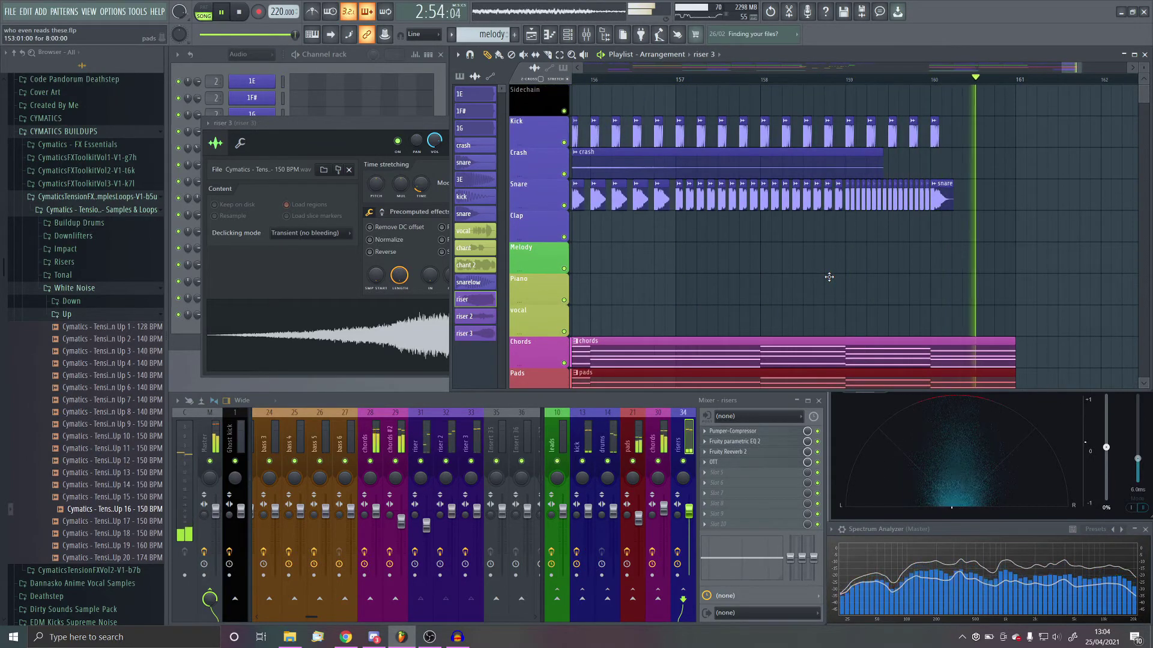
key(space)
Add a single 1E kick clip at bar 161 on the Kick track
ctrl+scroll(632, 189, down, 5)
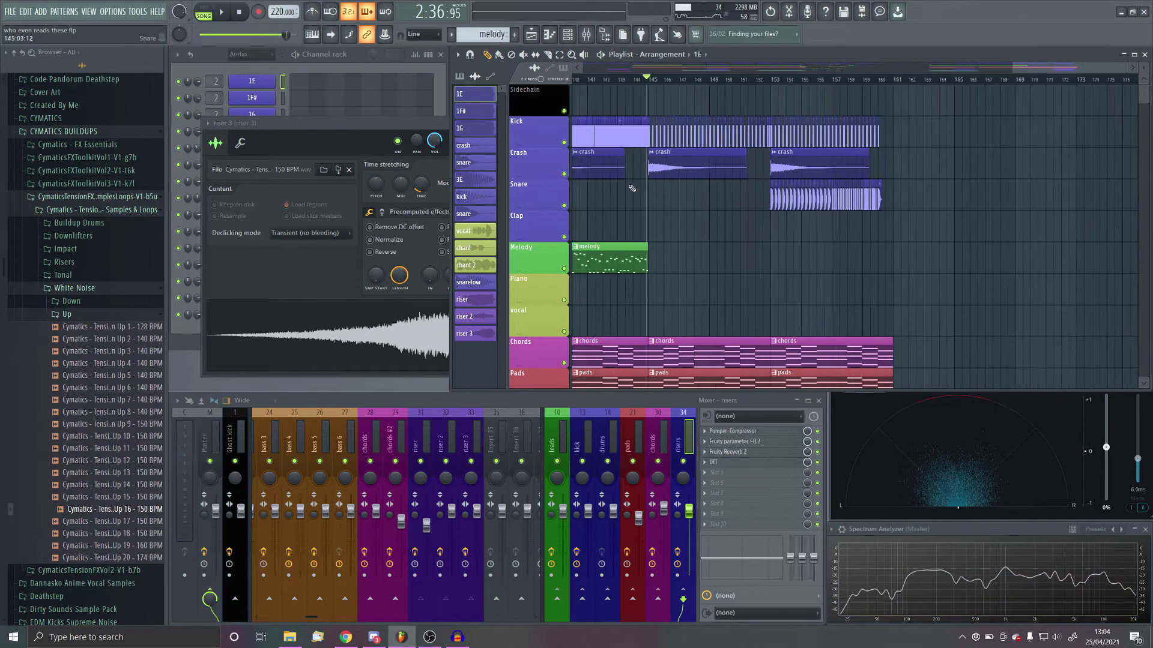
ctrl+scroll(870, 225, up, 7)
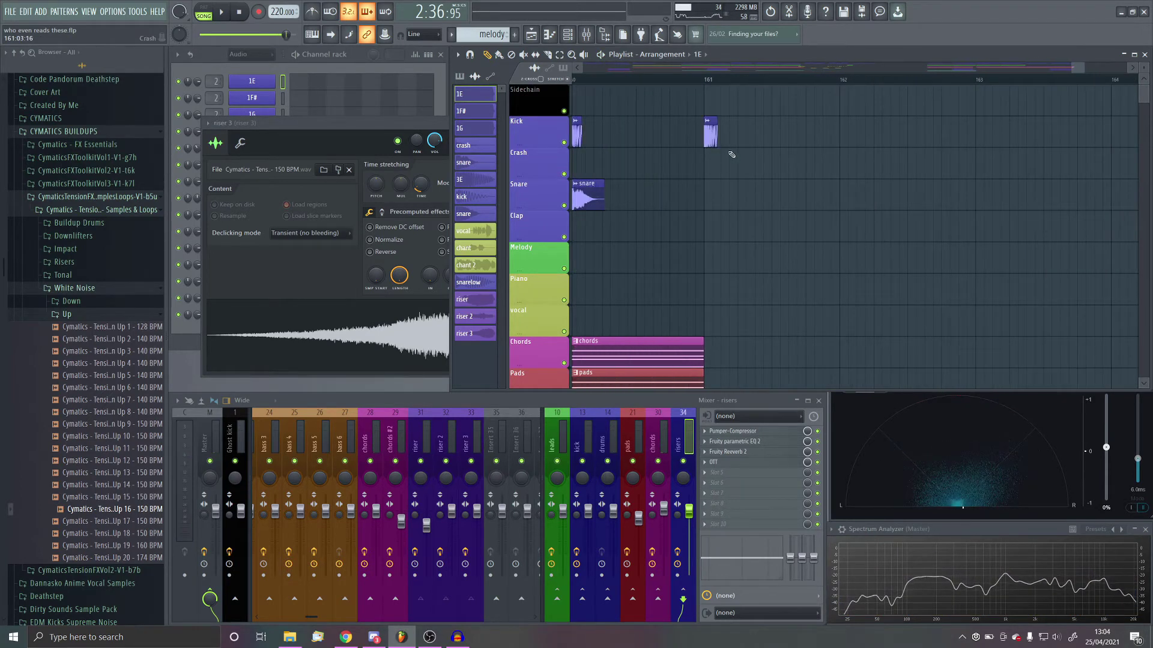
drag(716, 136, 1135, 168)
key(ctrl+z)
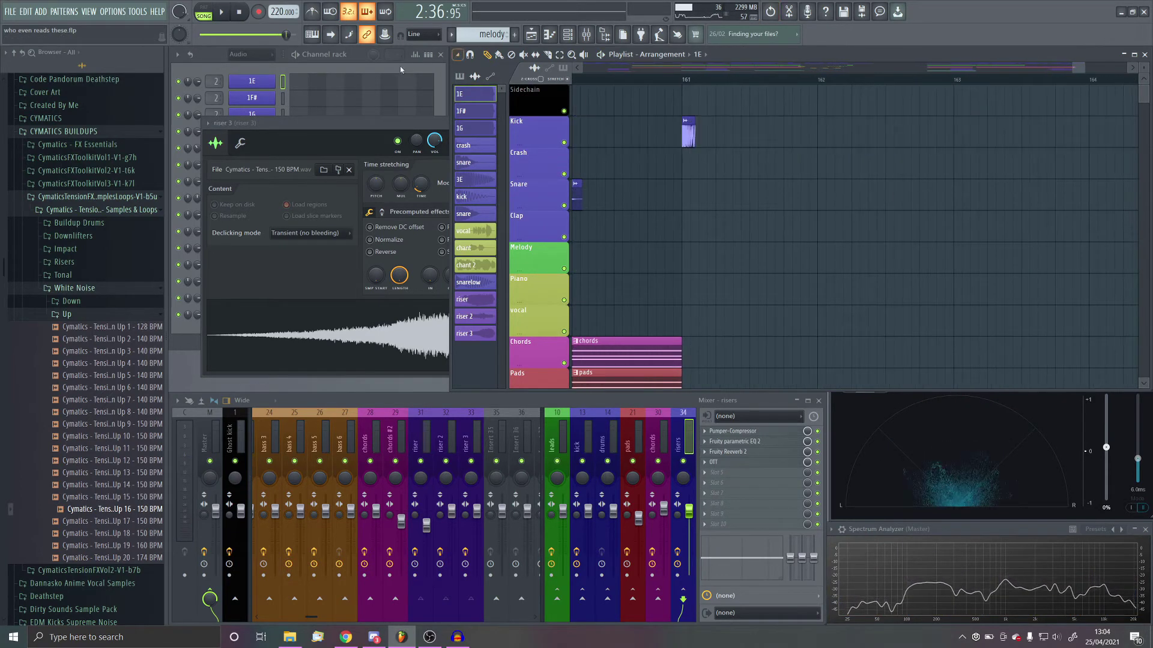
scroll(724, 163, up, 2)
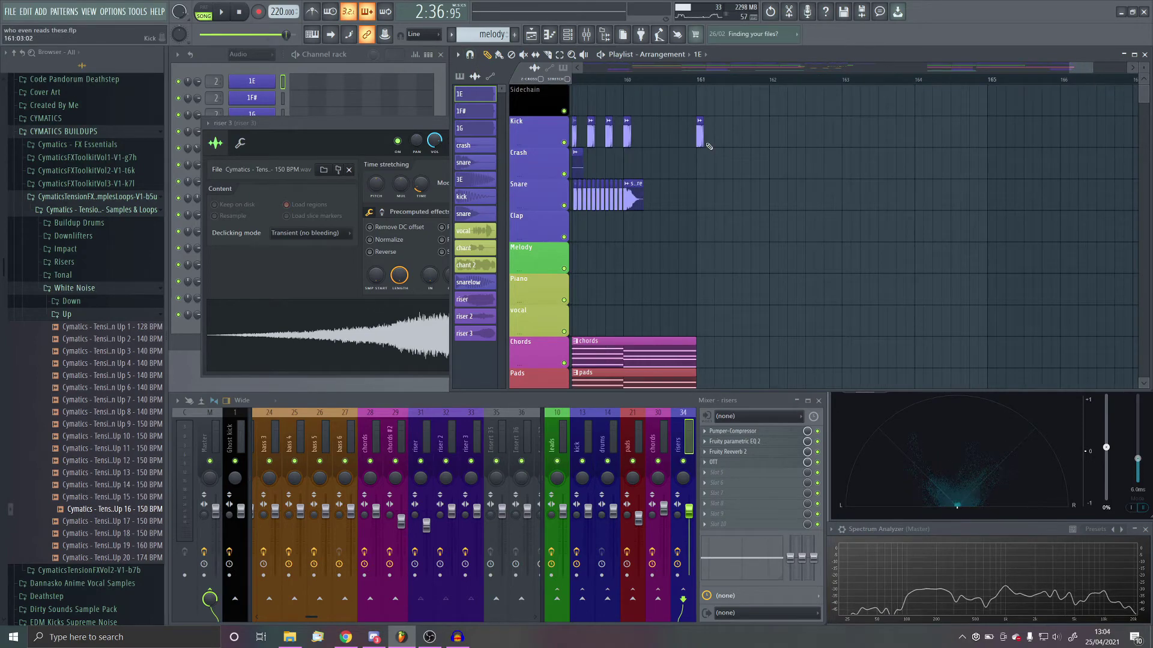
Select the chords and pads clips starting at bar 41 and trim their ends back to bar 48
scroll(709, 146, up, 10)
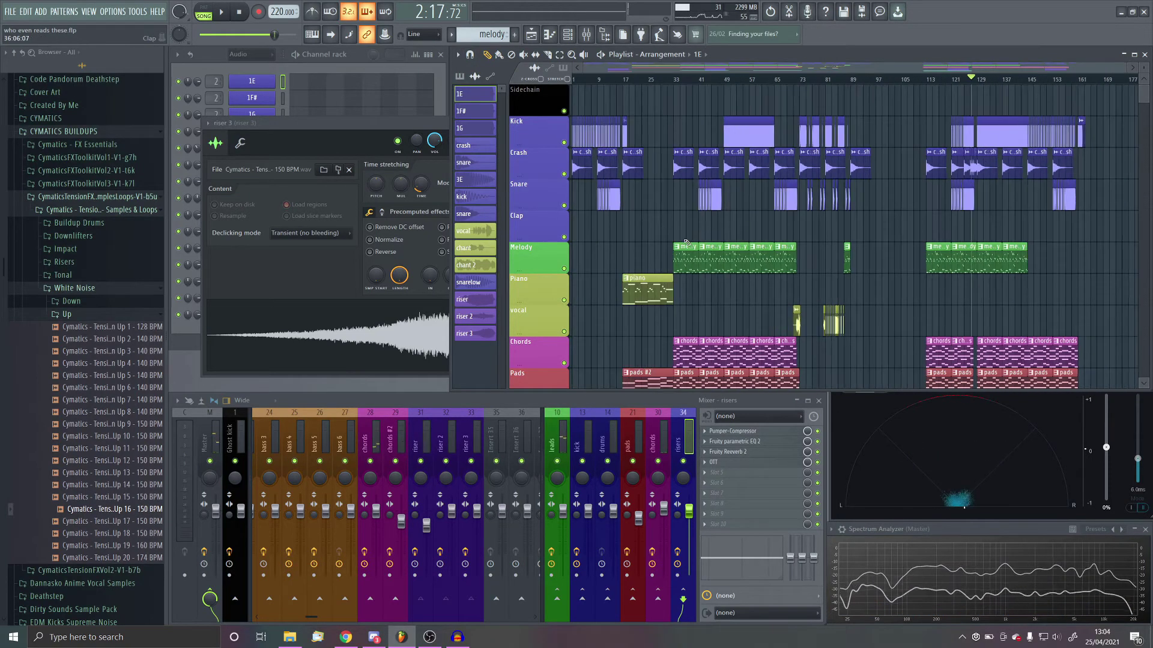
scroll(686, 242, down, 10)
scroll(743, 277, down, 3)
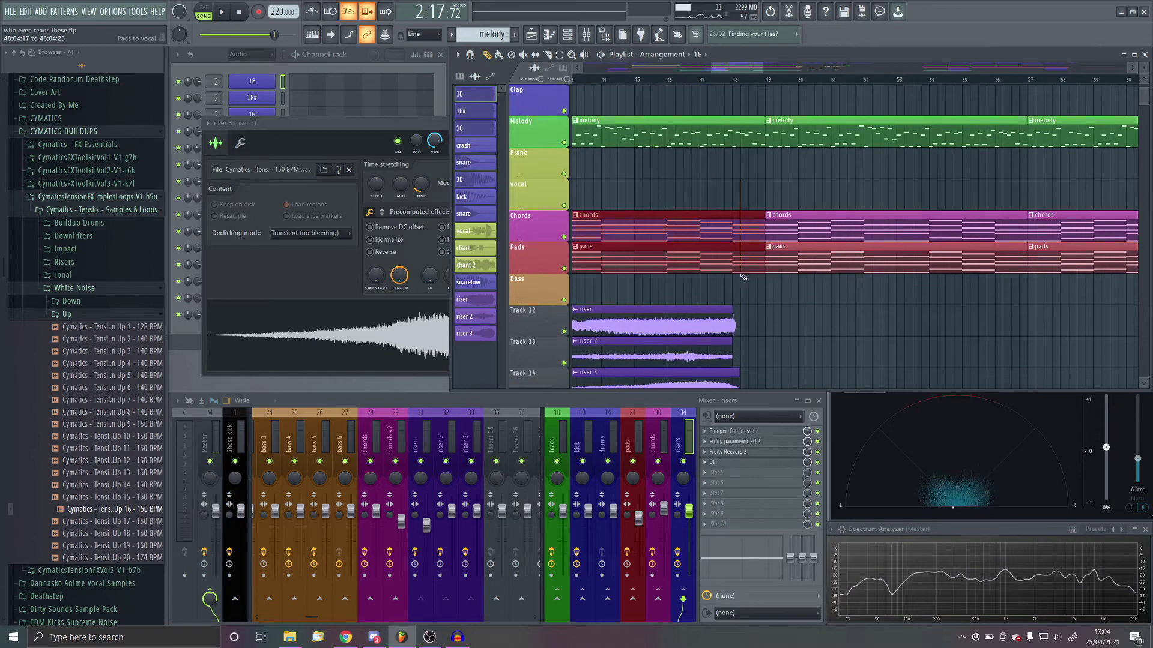
scroll(730, 256, down, 5)
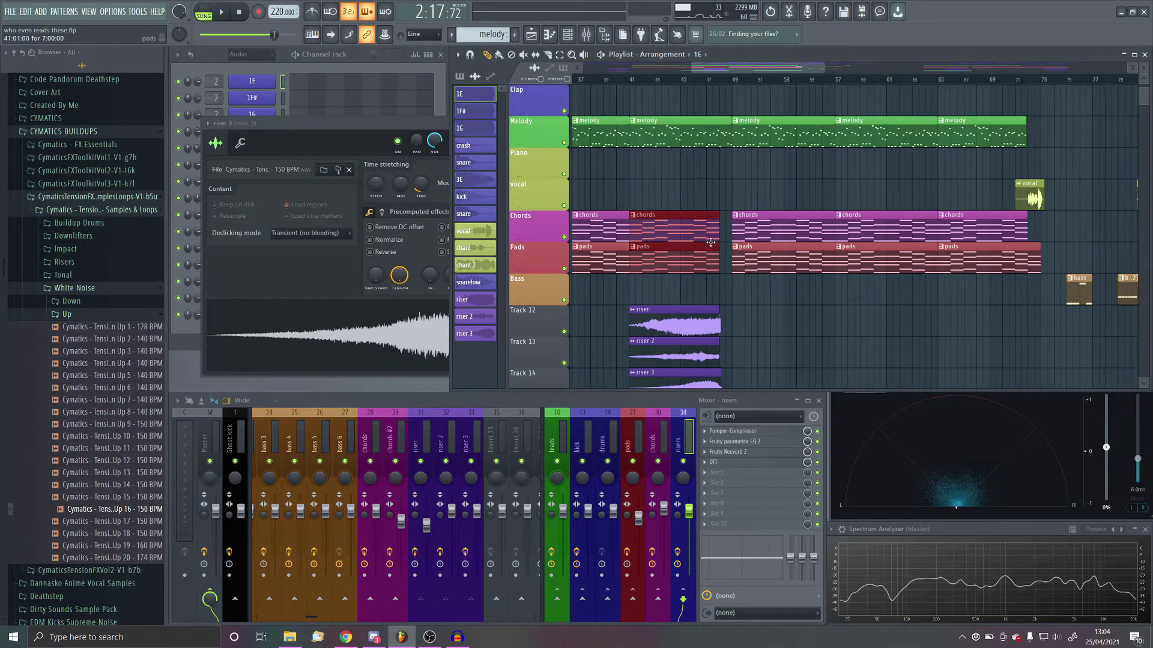
Set the playback position just before bar 72 and play the transition into bar 73
scroll(985, 254, up, 4)
scroll(889, 248, up, 4)
scroll(673, 92, down, 2)
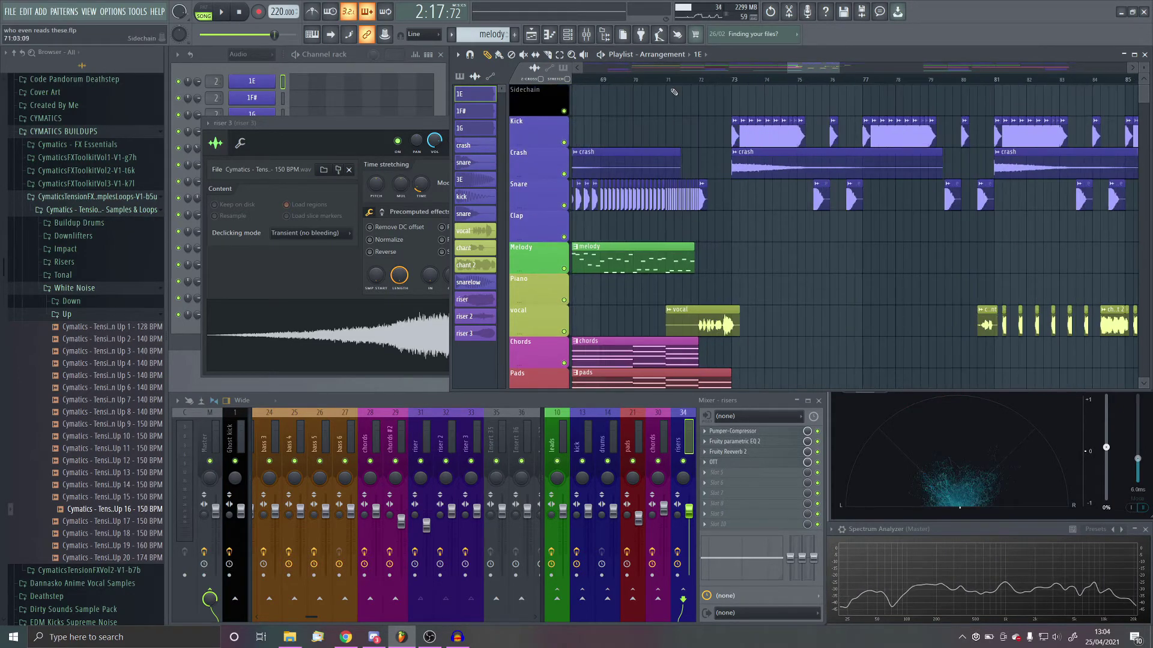
scroll(747, 181, down, 1)
scroll(712, 203, up, 3)
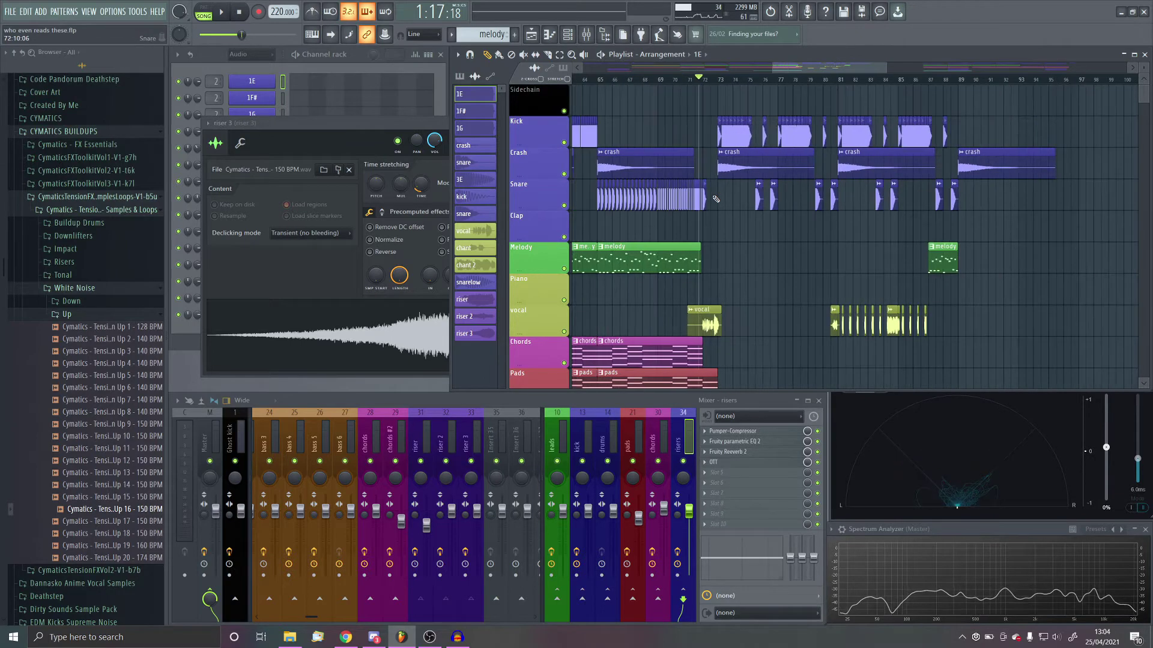
scroll(781, 240, down, 4)
key(space)
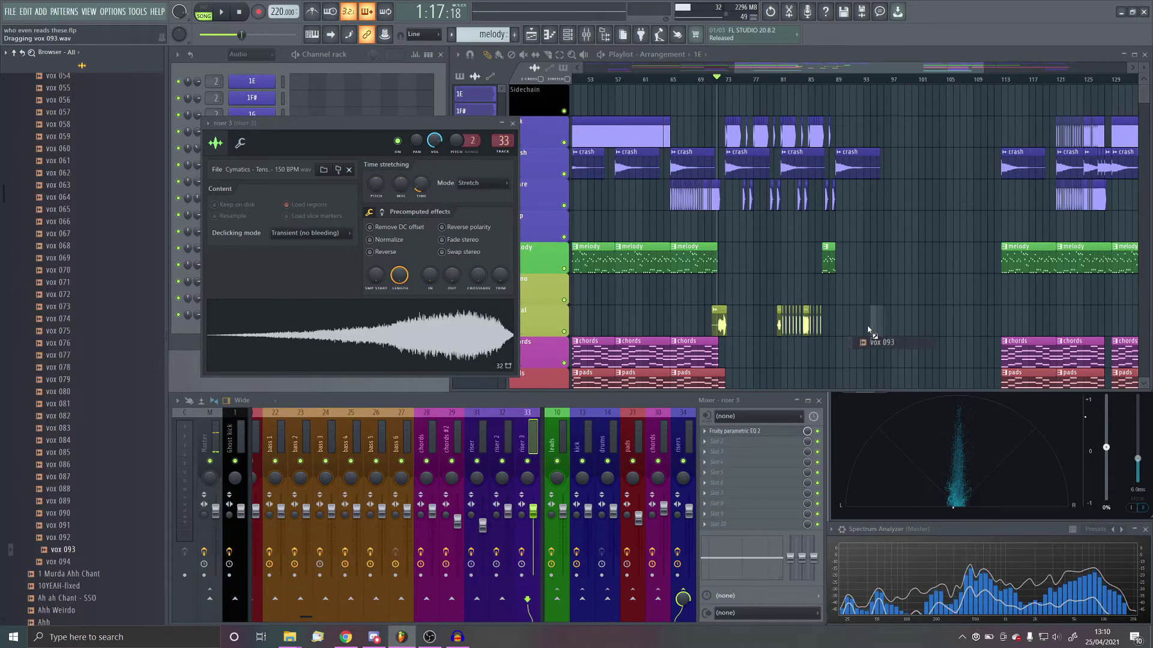
Add the vox 093 sample to the vocal track and position it in the second half of bar 128, ending at bar 129
drag(905, 326, 905, 326)
scroll(906, 324, up, 5)
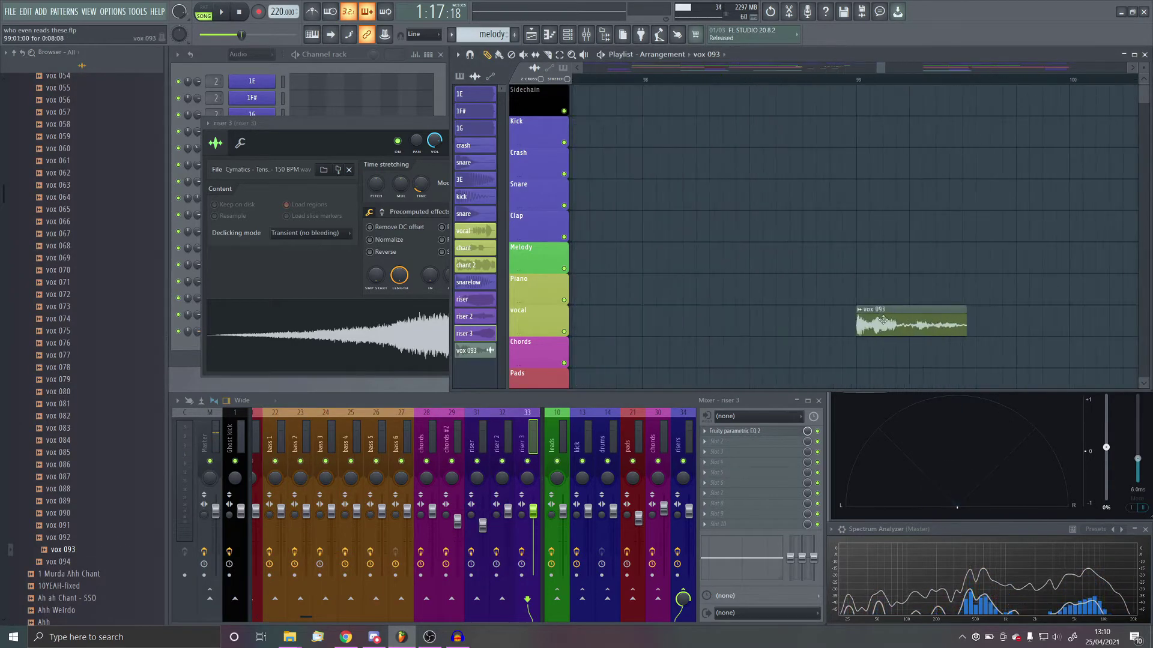
scroll(838, 323, down, 4)
drag(831, 321, 1003, 308)
scroll(1003, 308, up, 7)
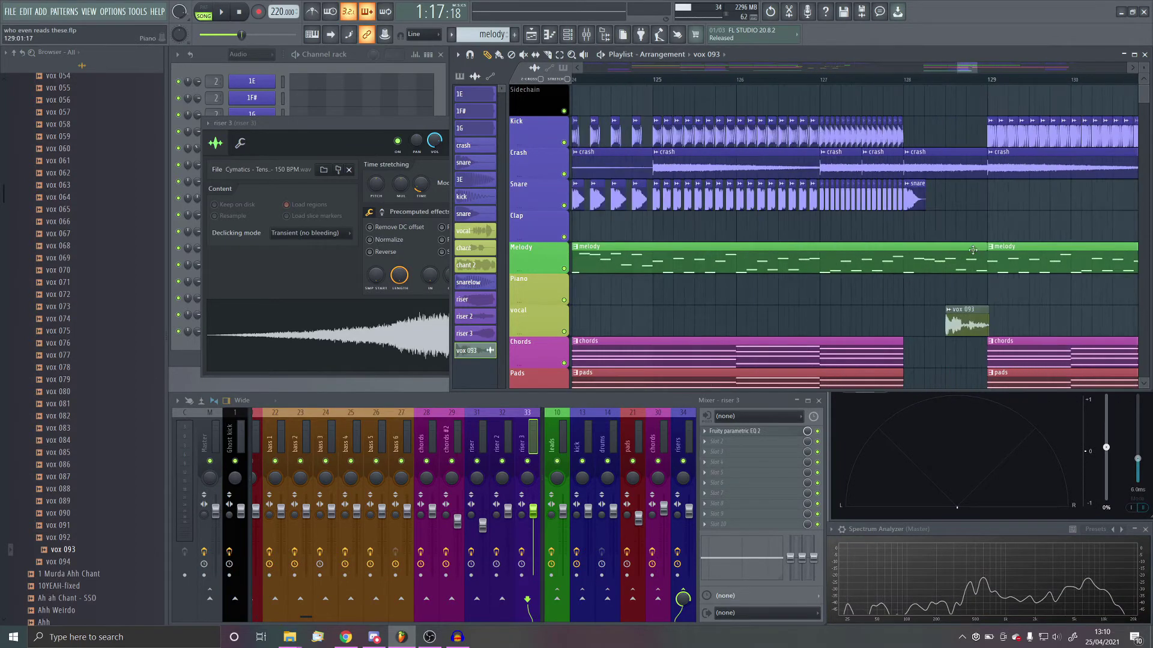
Play the end of the buildup just before bar 128 to check the lead-in to the vocal fill
key(space)
scroll(974, 291, up, 3)
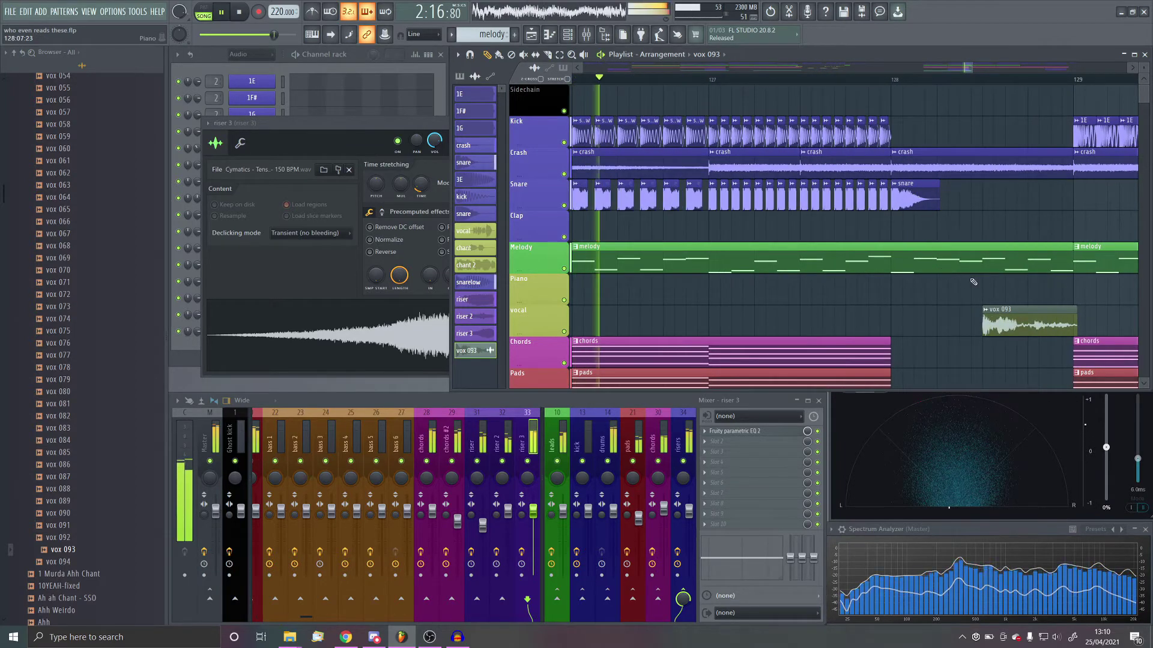
key(space)
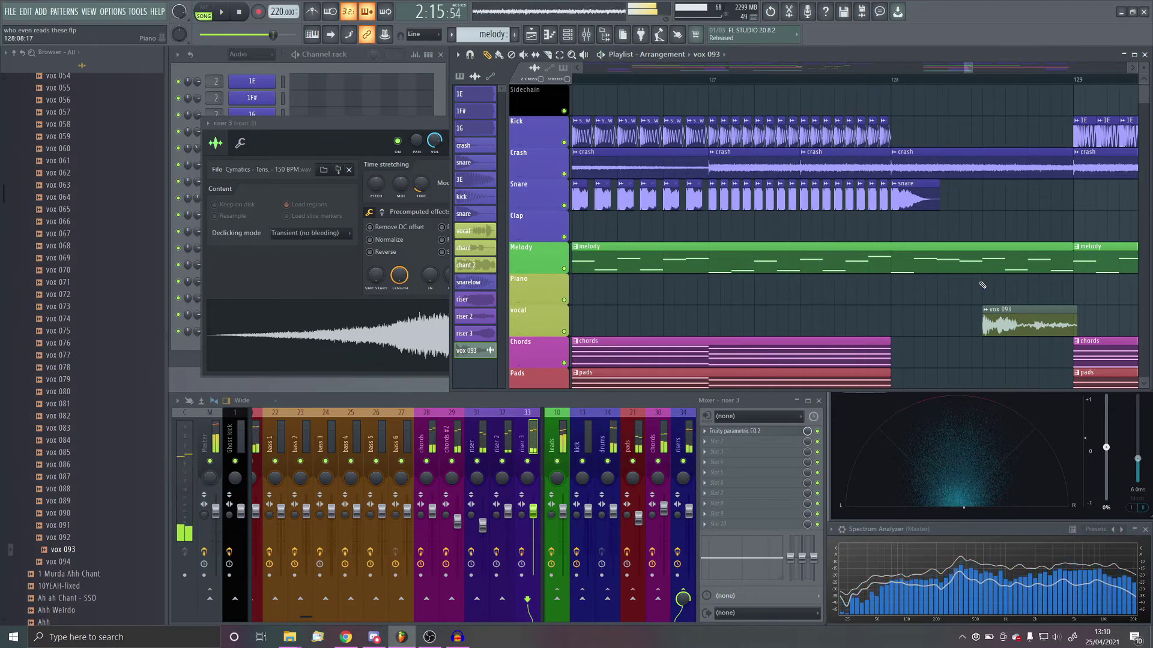
Slice the melody clip slightly before bar 128 and delete the piece running up to bar 129
scroll(976, 293, down, 5)
scroll(977, 294, up, 5)
click(886, 242)
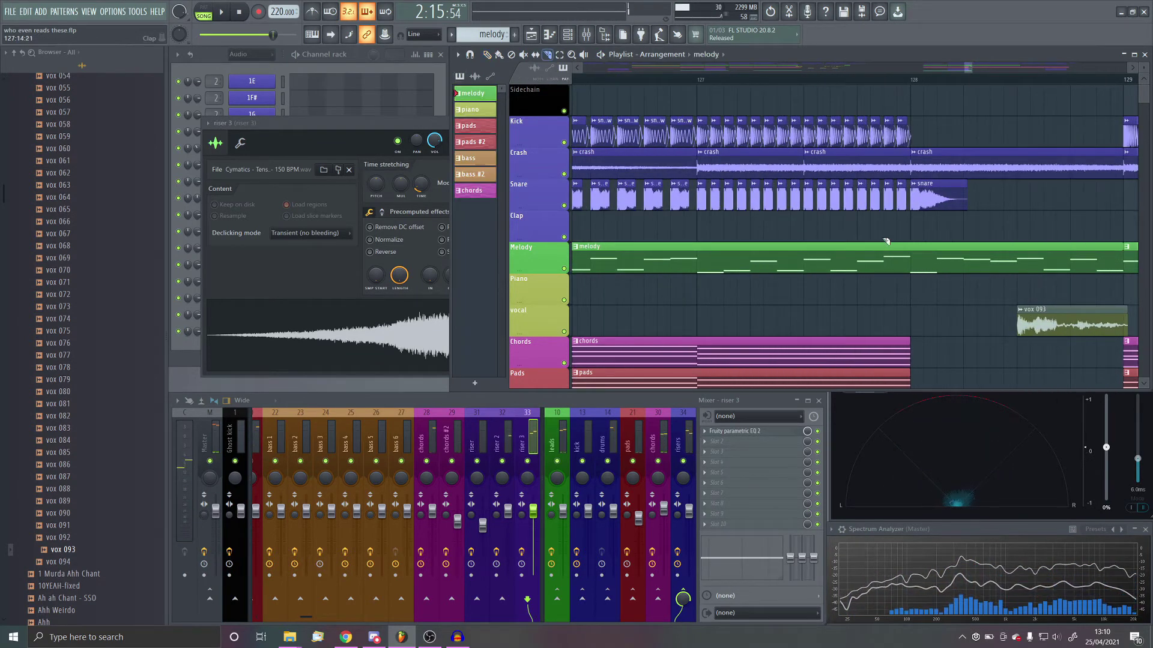
right_click(935, 272)
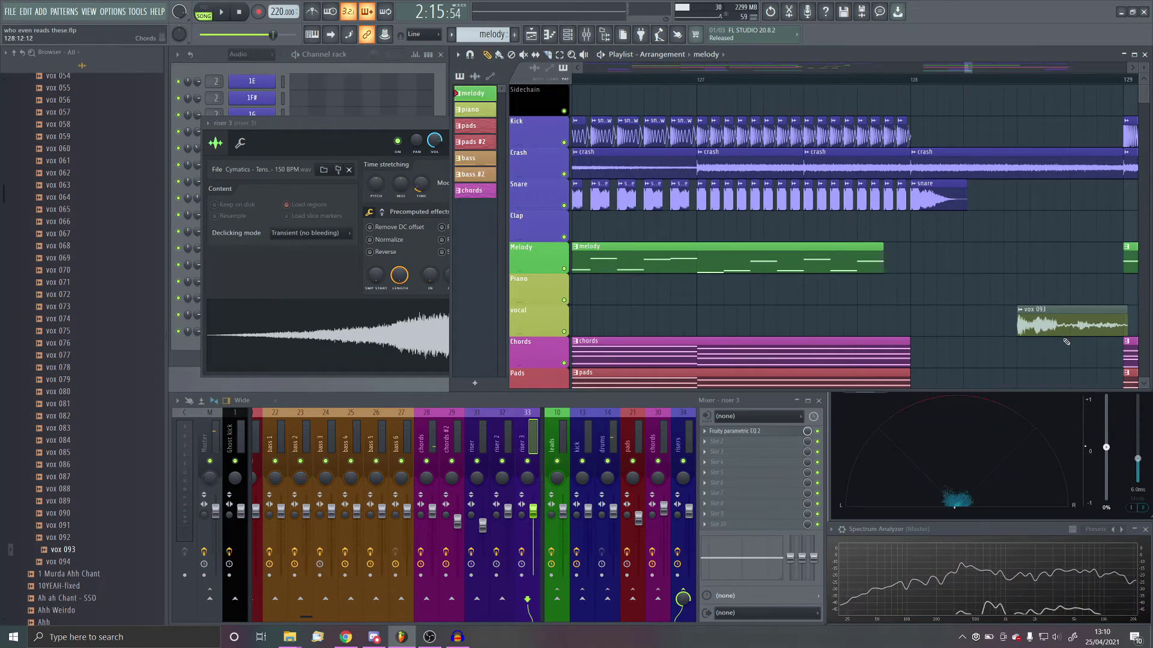
Play the emptied section of bar 128 to hear the vocal fill leading into bar 129
scroll(801, 293, down, 2)
scroll(908, 204, up, 3)
key(space)
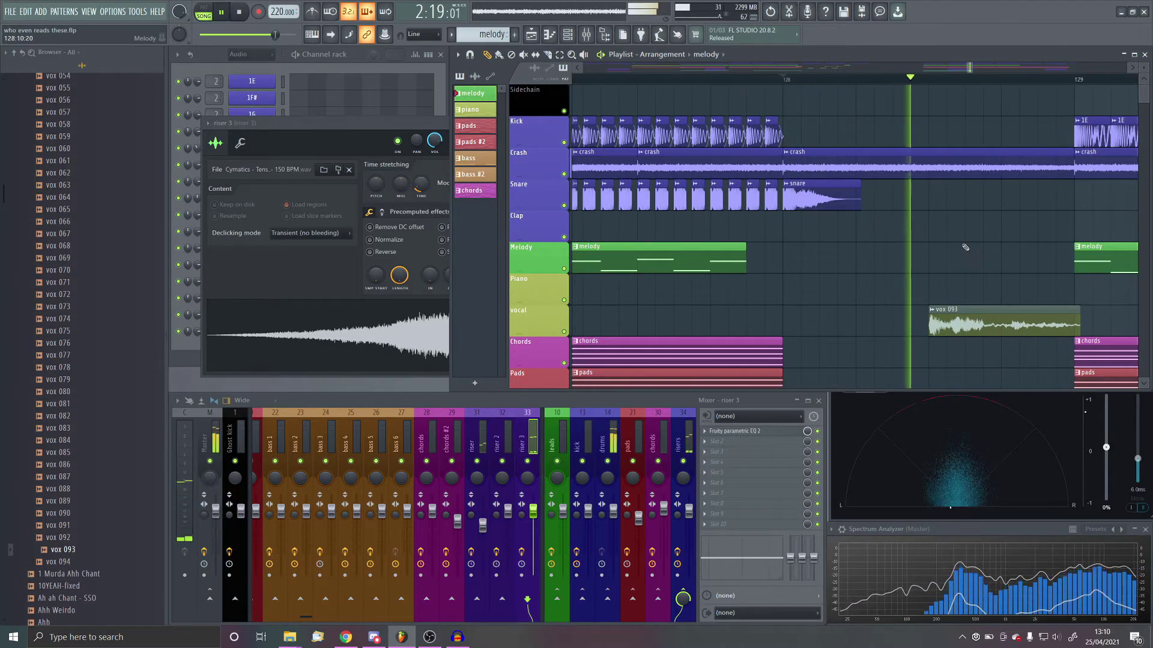
scroll(1017, 308, up, 2)
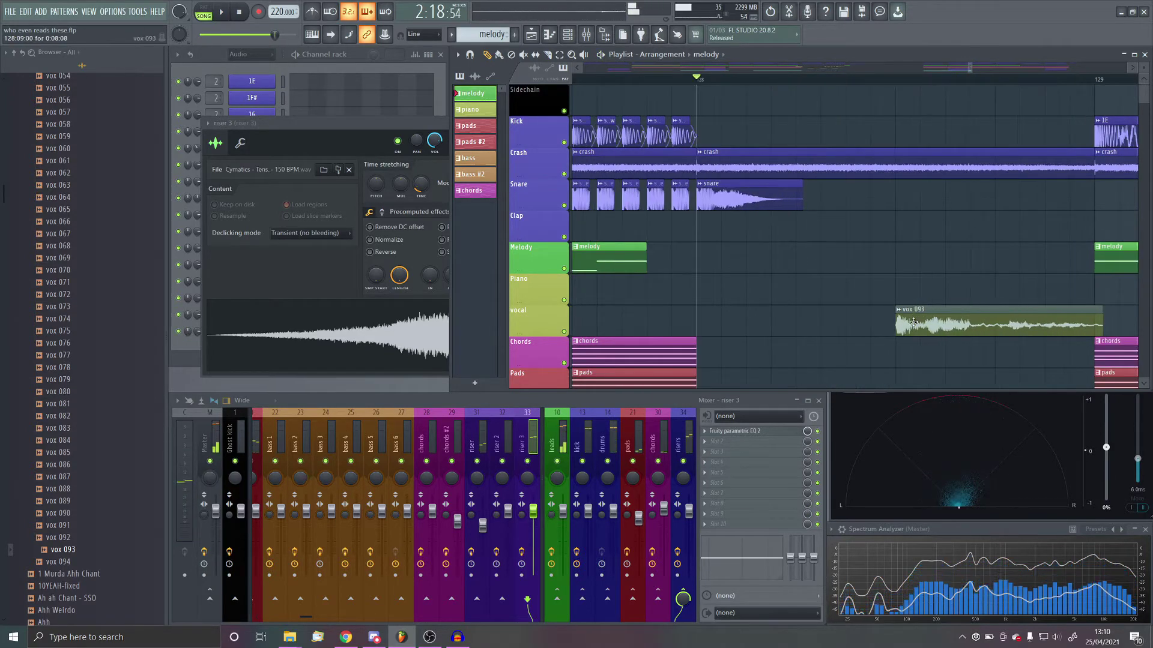
key(space)
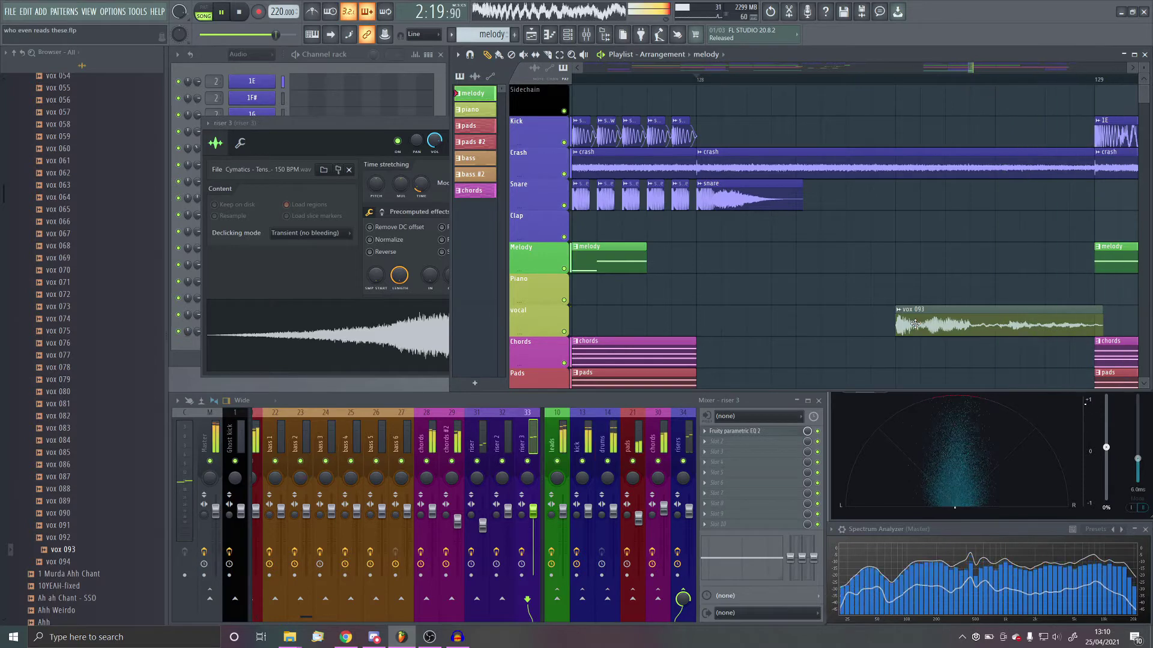
key(space)
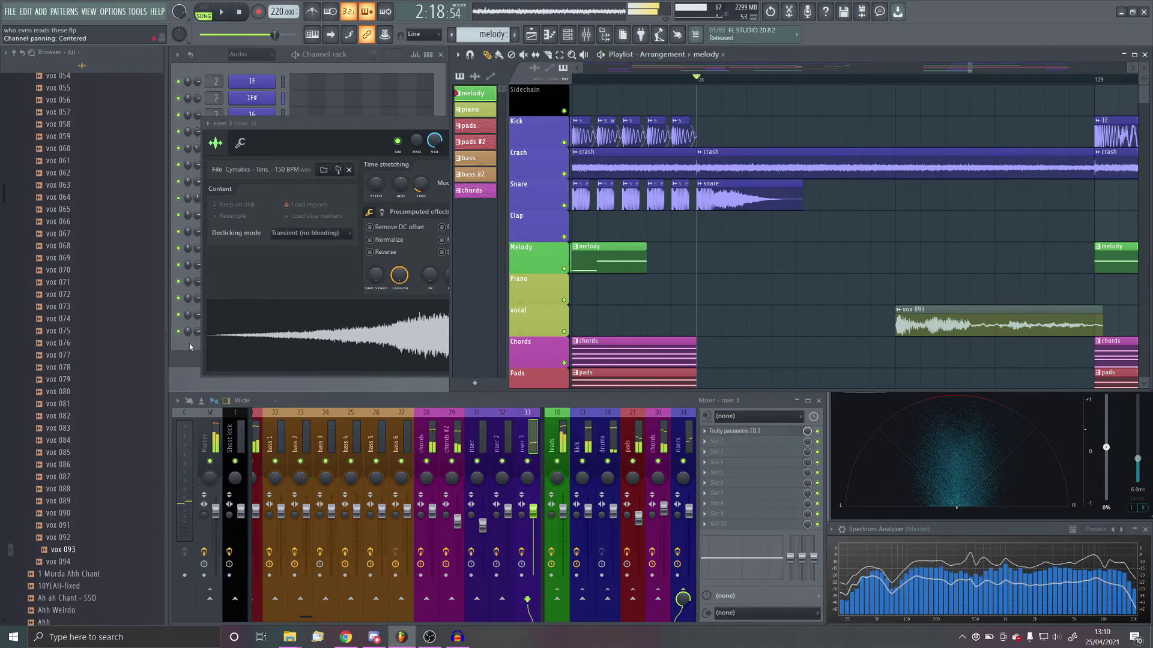
Rename the vox 093 channel to "chant 3", clear its icon and change its colour
click(189, 343)
middle_click(257, 332)
click(258, 332)
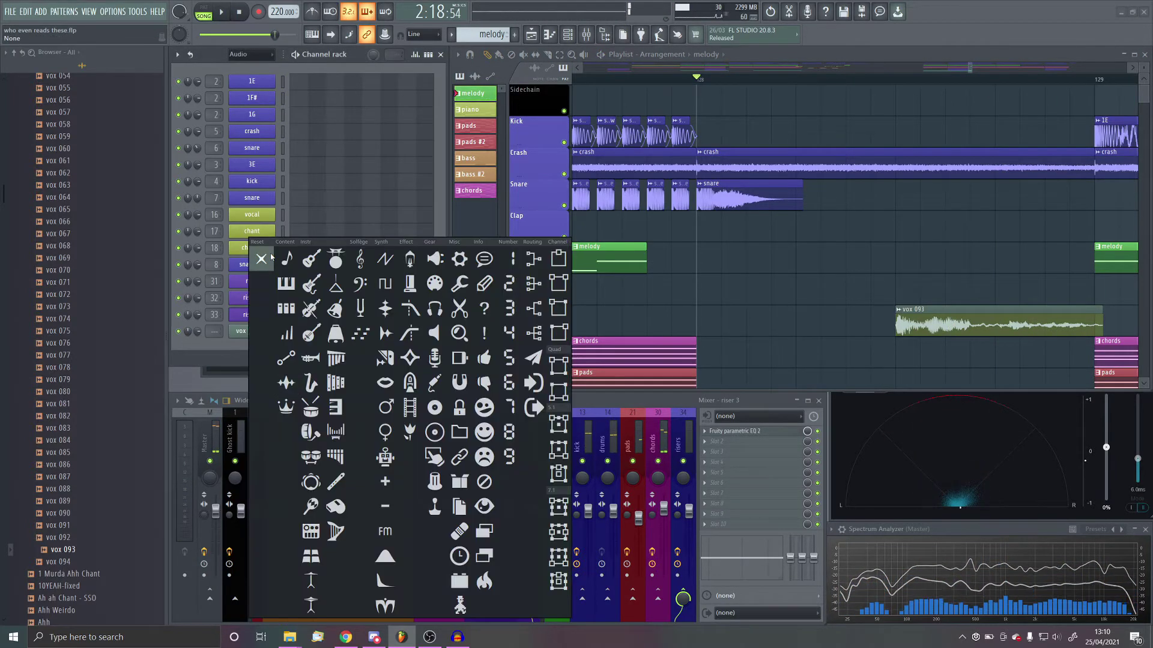
click(262, 259)
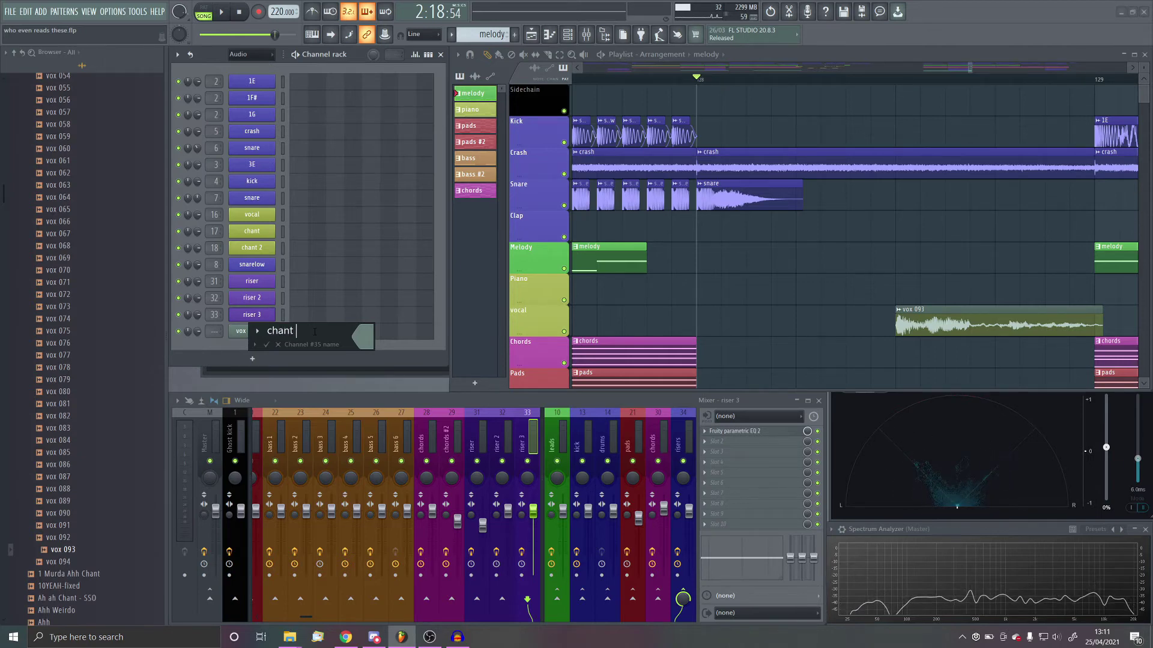
text(3)
key(Return)
shift+click(251, 334)
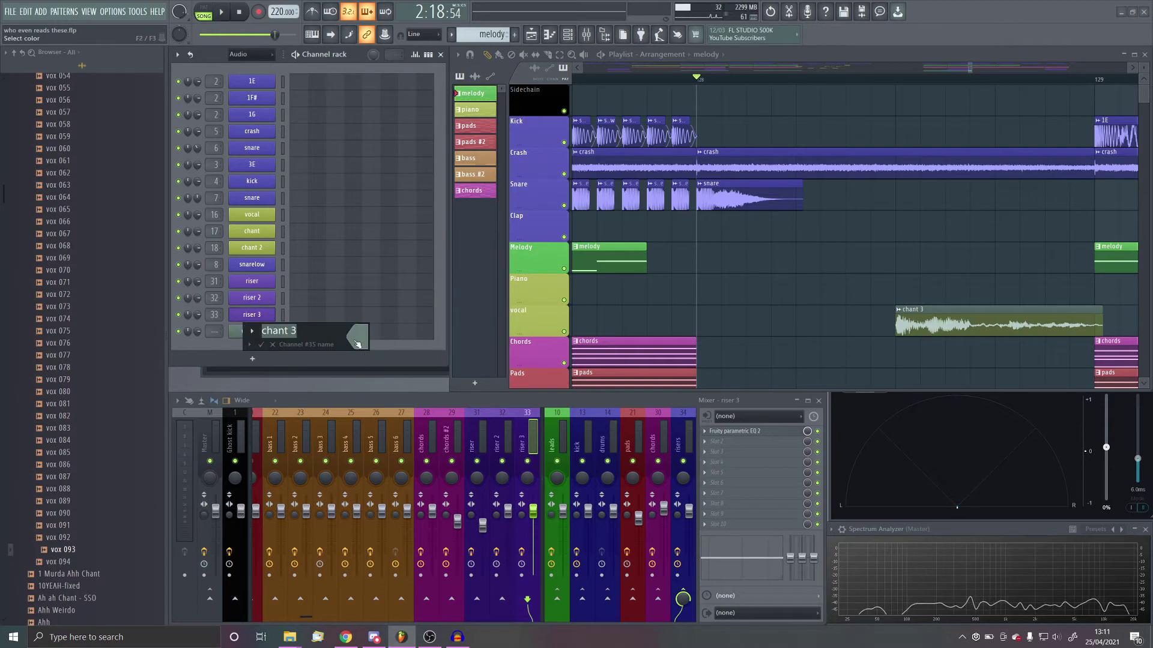
click(357, 342)
click(473, 514)
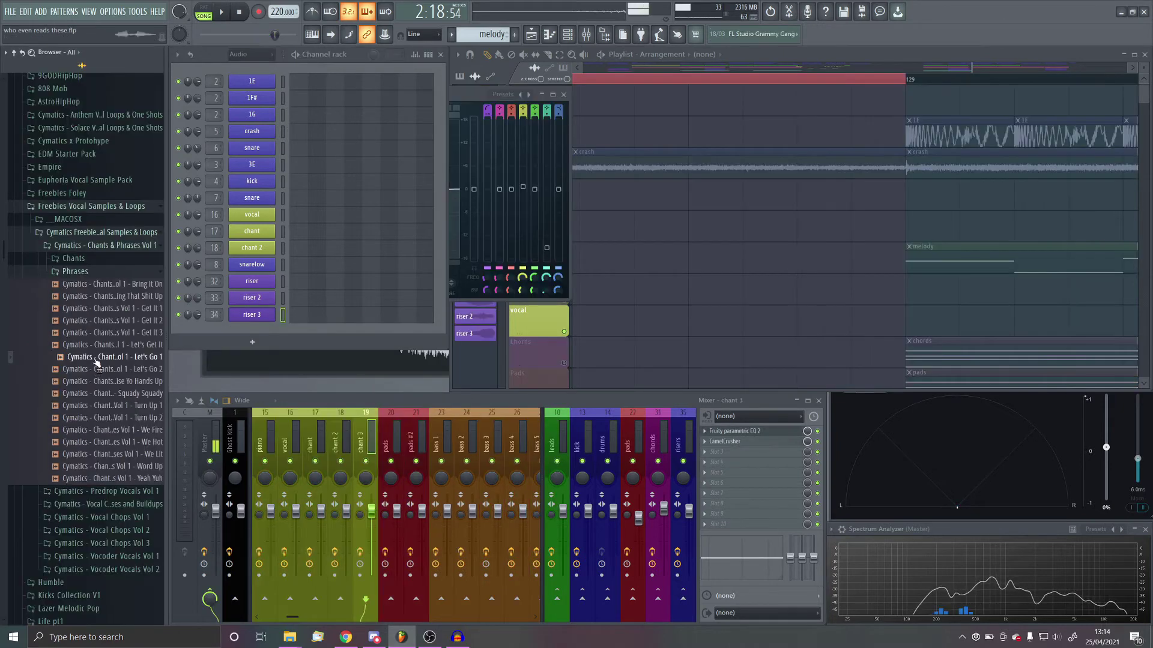
Place the Cymatics "Let's Go 1" phrase on the vocal track, starting late in bar 128 and running past bar 129
drag(96, 362, 680, 312)
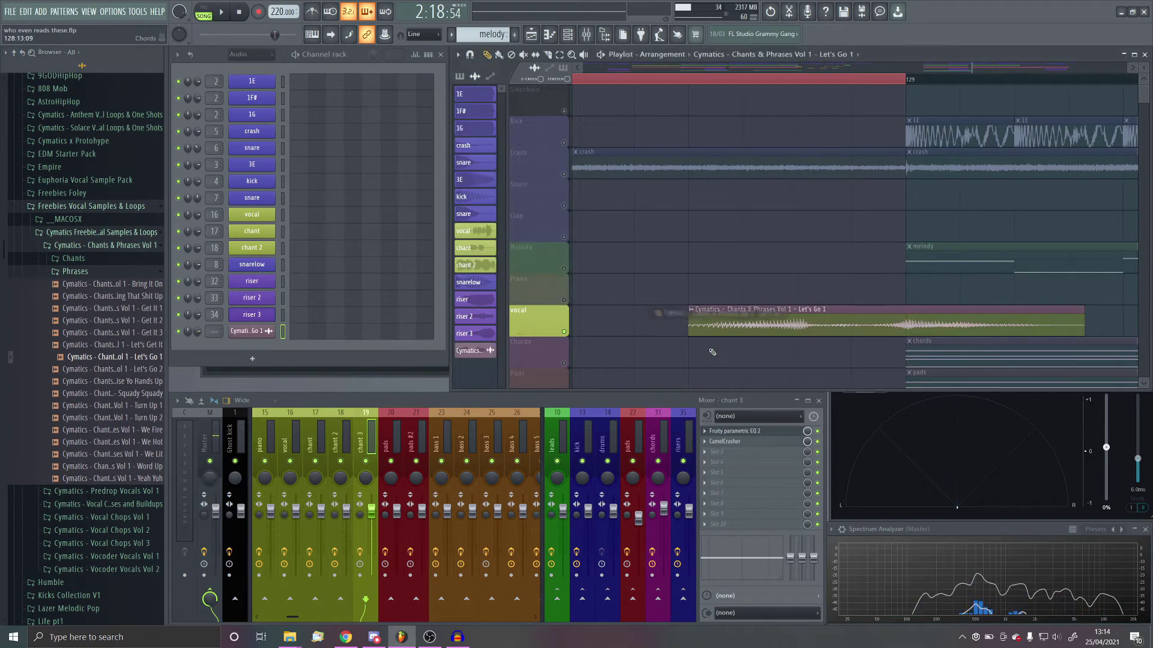
drag(800, 307, 732, 325)
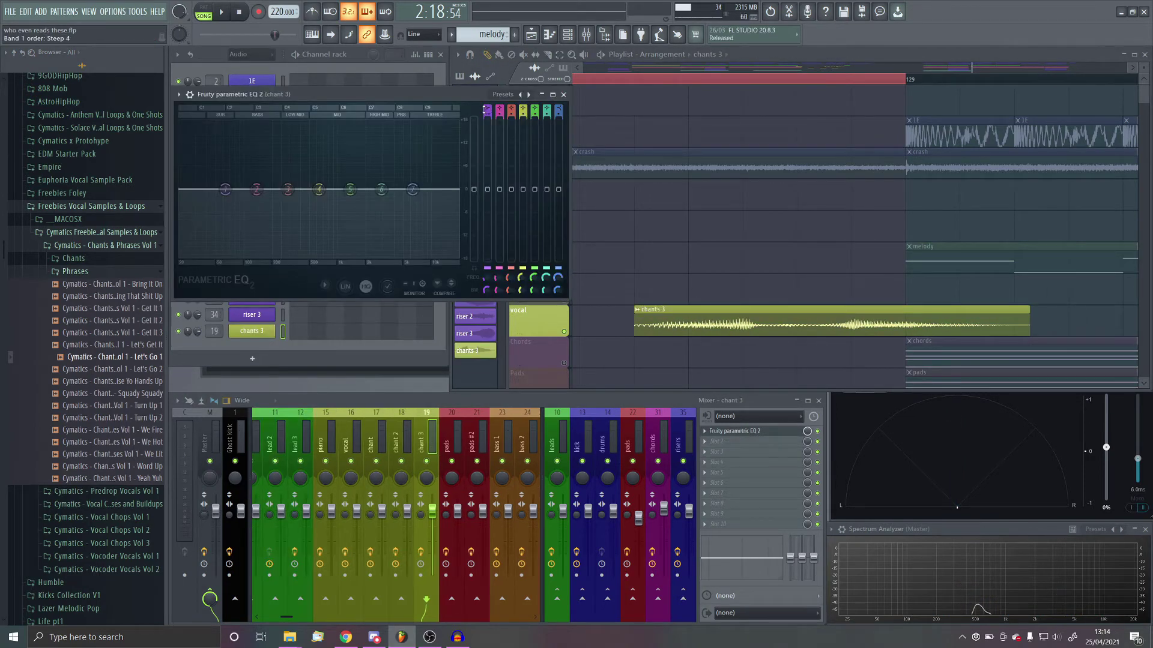
Shape the chant 3 EQ with a steep low cut on band 1, a slight band 4 boost and a slight band 6 cut
drag(485, 110, 485, 138)
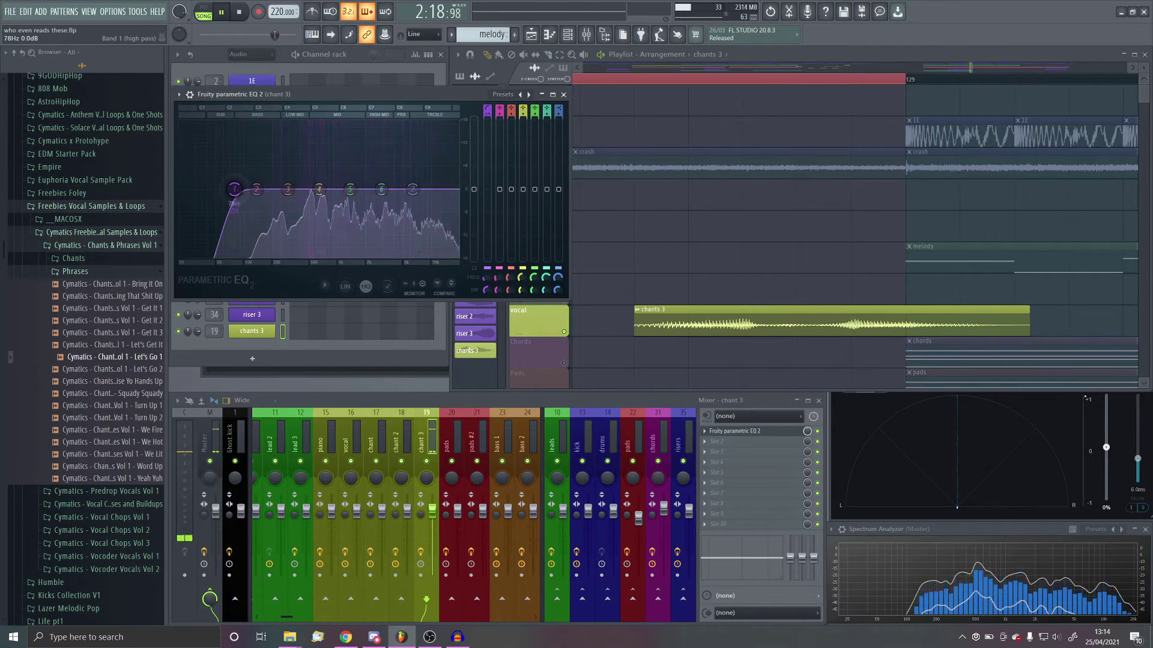
drag(234, 191, 242, 190)
drag(319, 189, 296, 177)
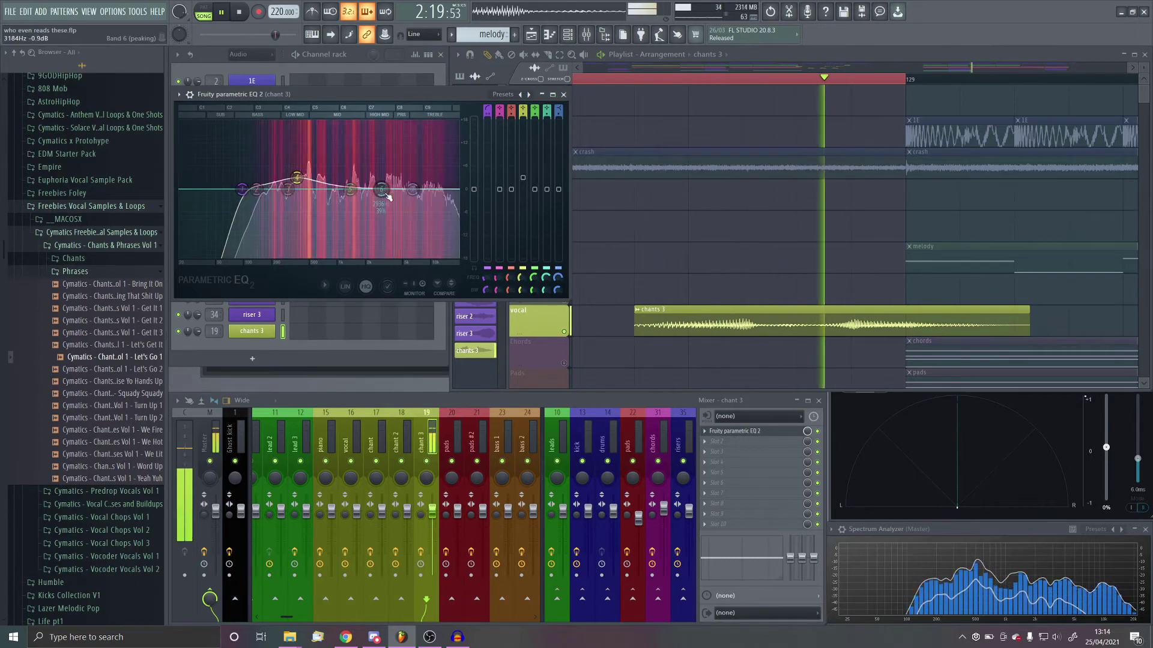
drag(381, 189, 354, 200)
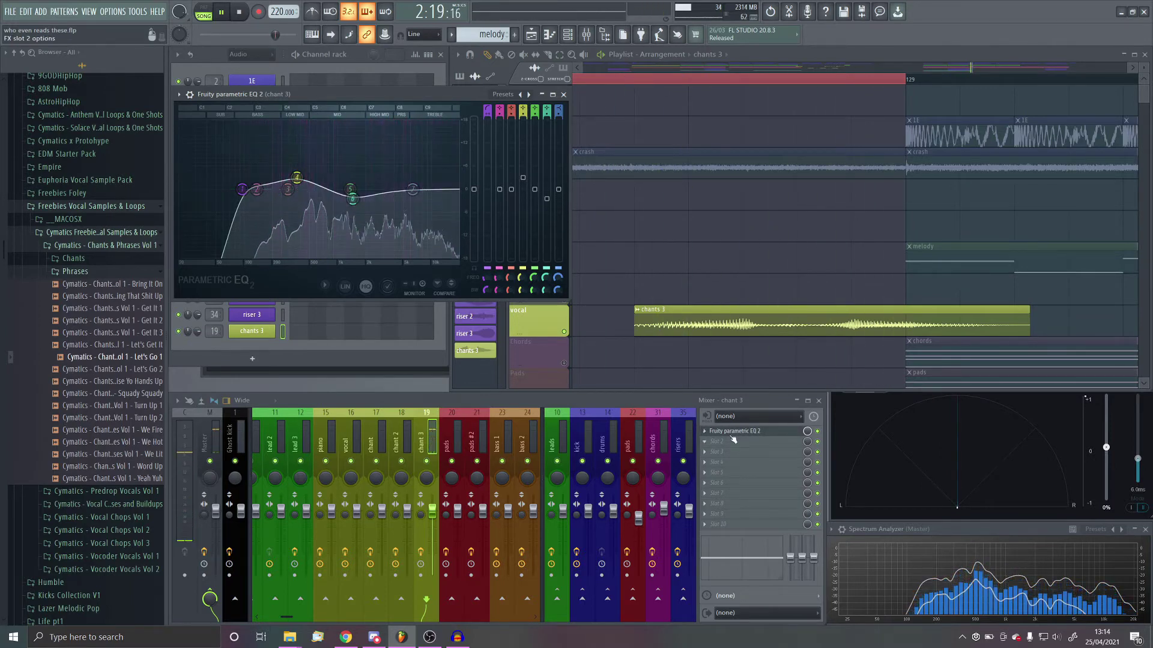
Add CamelCrusher to the second effect slot of the chant 3 mixer track and set its compressor amount to about -10 dB
click(717, 441)
click(874, 176)
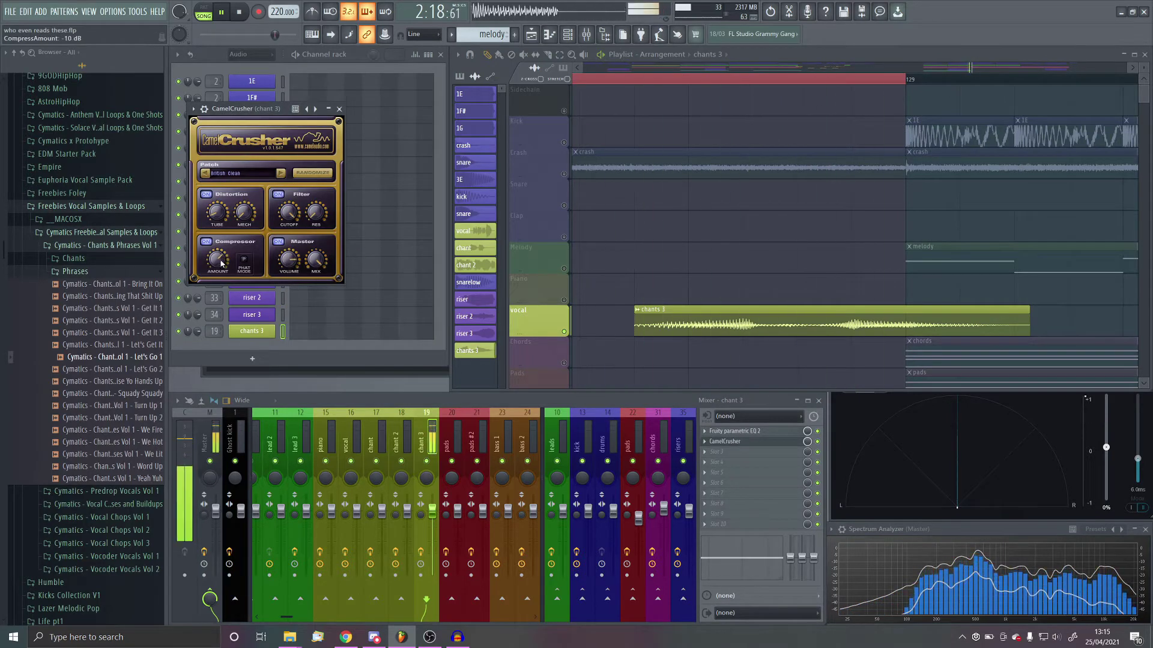
click(742, 442)
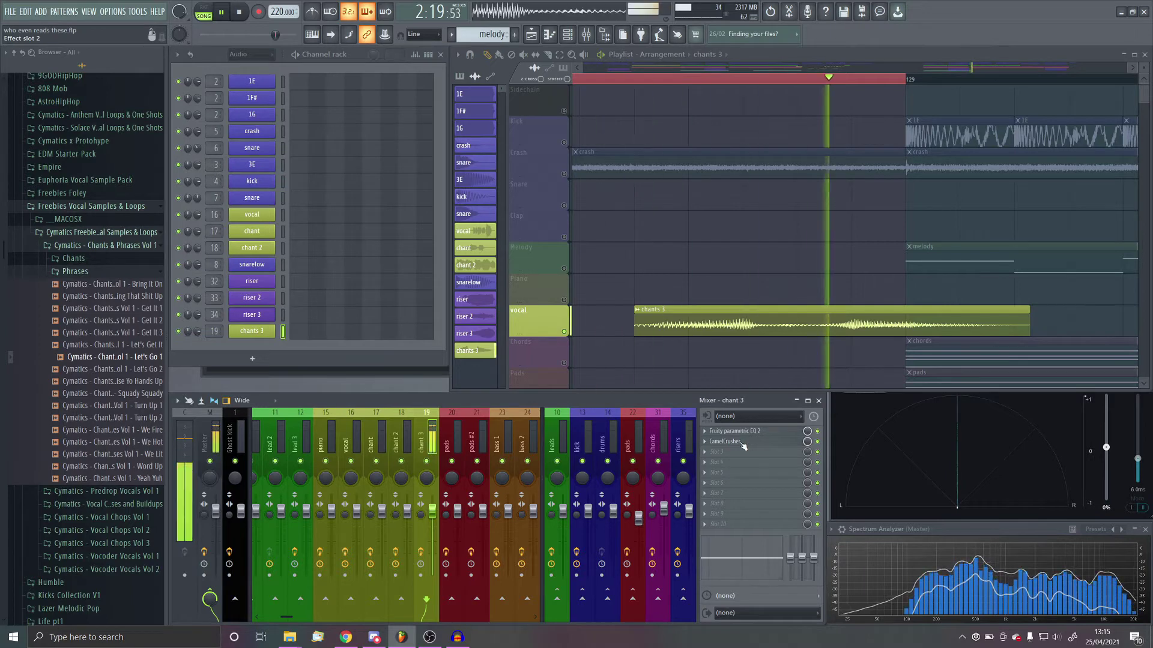
click(740, 442)
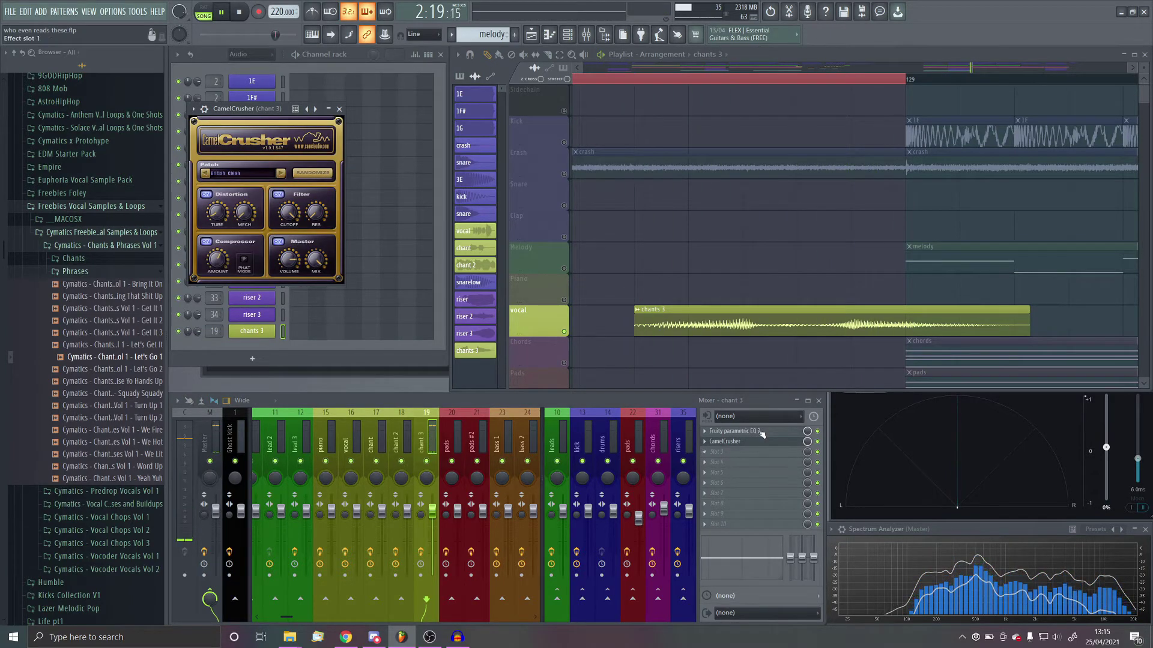
click(738, 442)
Add a second Fruity Parametric EQ 2 in slot 3 and cut band 5 by about 3.2 dB near 1076 Hz
click(705, 451)
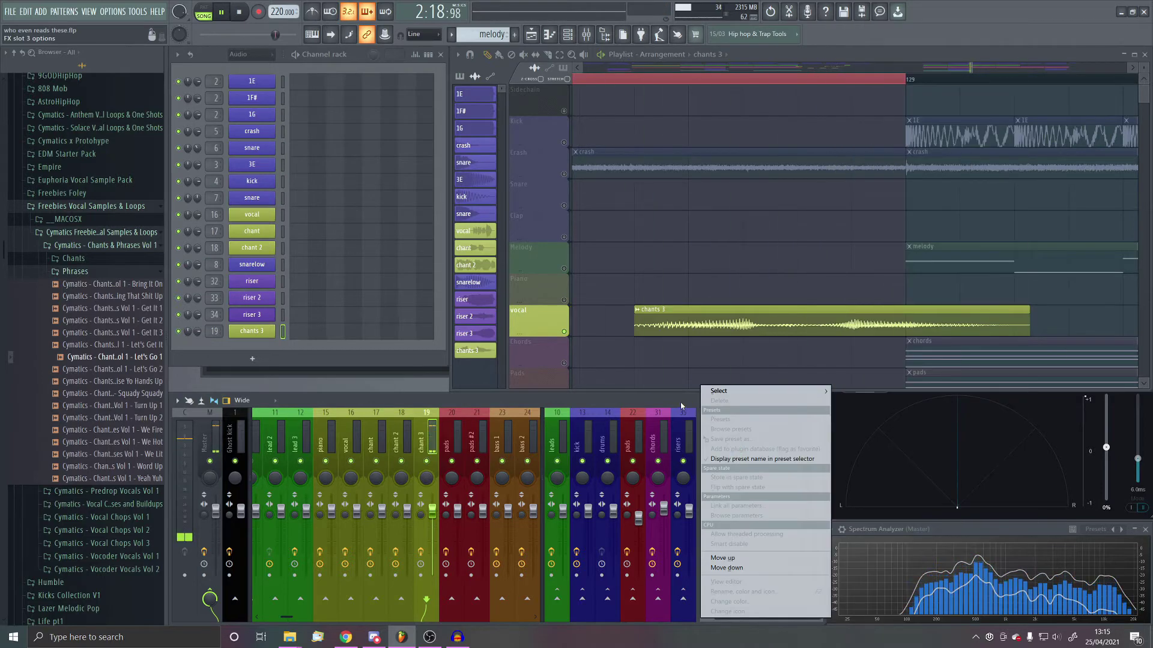
click(681, 406)
click(731, 456)
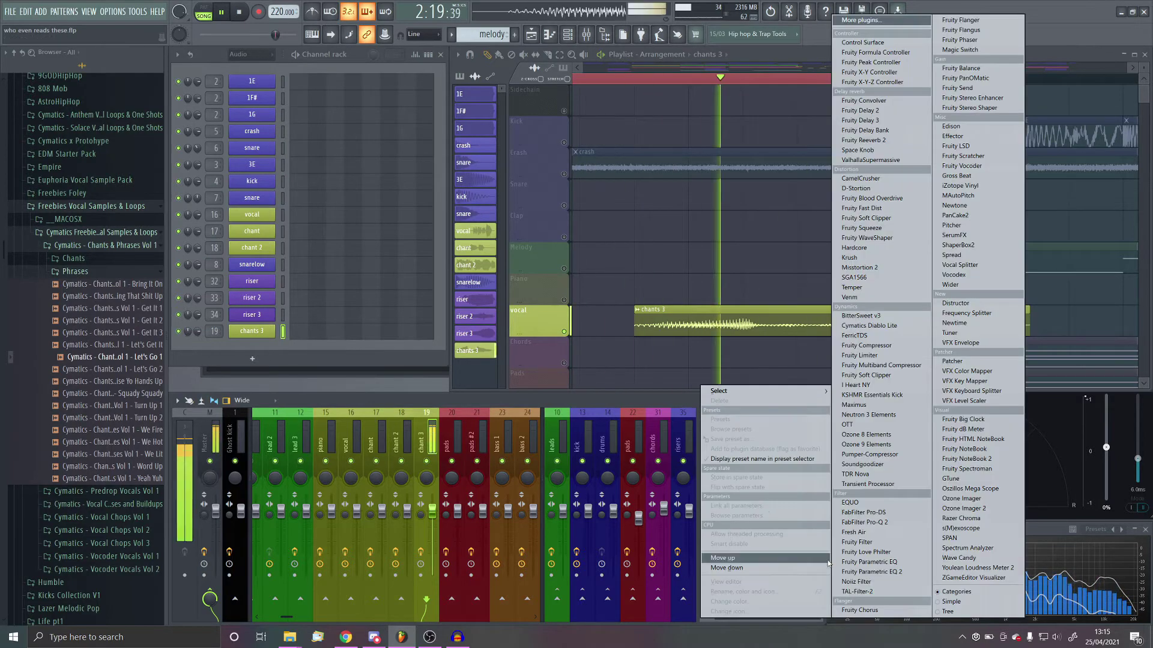
click(864, 571)
drag(379, 218, 380, 224)
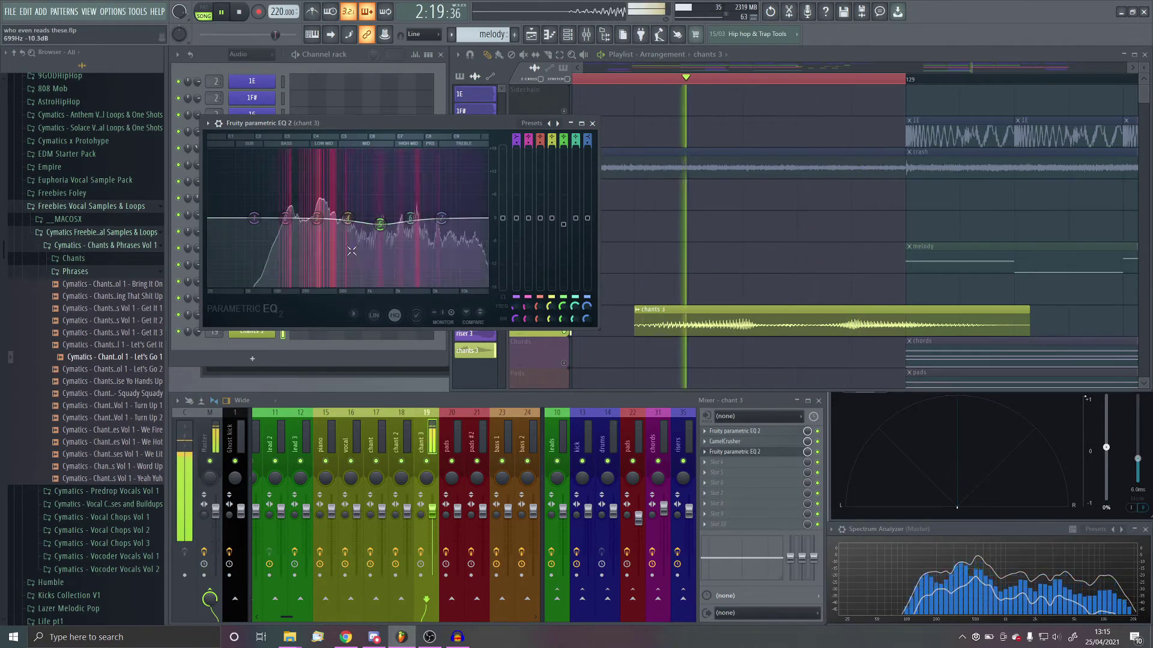
drag(380, 225, 377, 232)
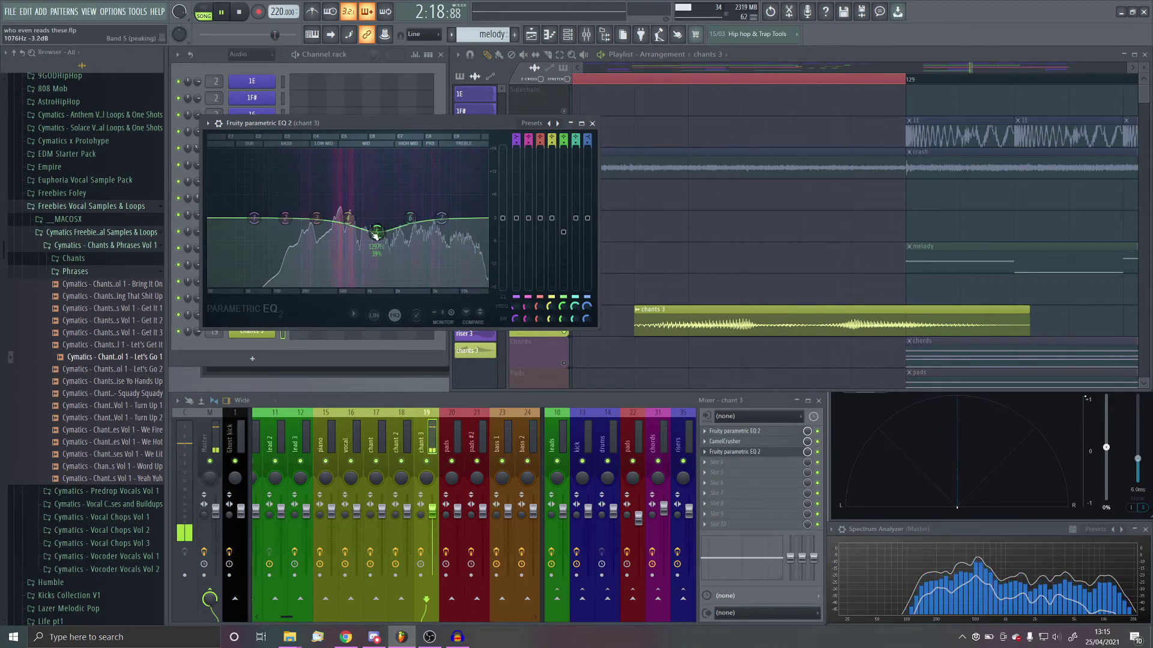
Add ValhallaSupermassive at about 13% mix in slot 4 and Fruity Reeverb 2 at about 55% wet in slot 5
click(747, 463)
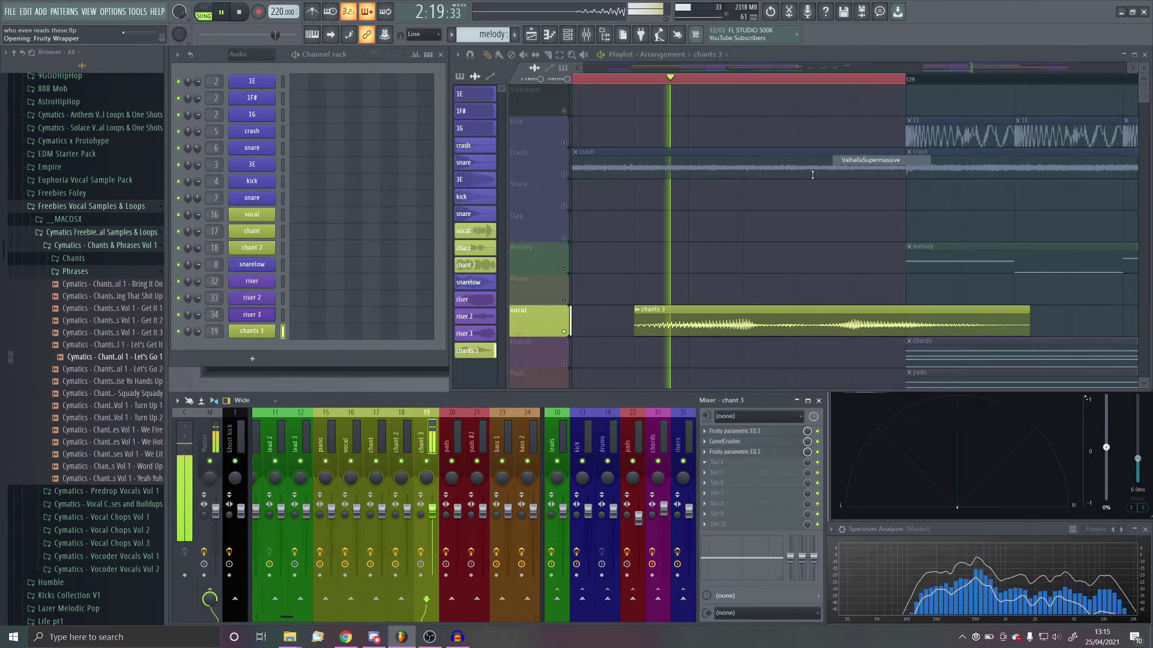
click(871, 160)
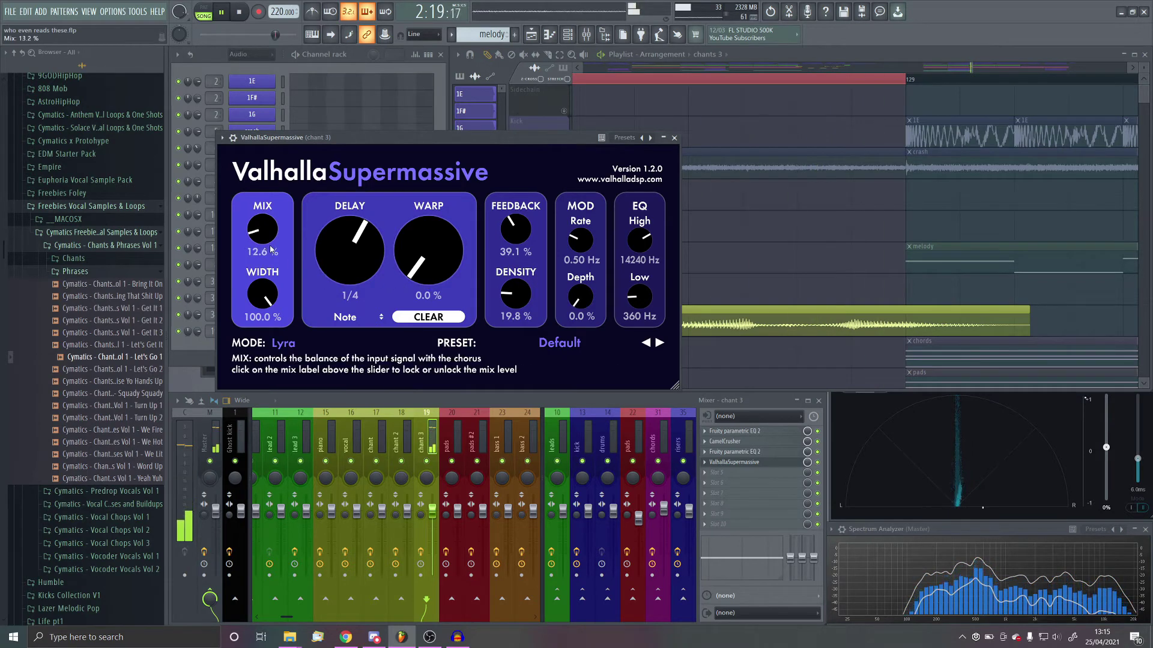
click(759, 472)
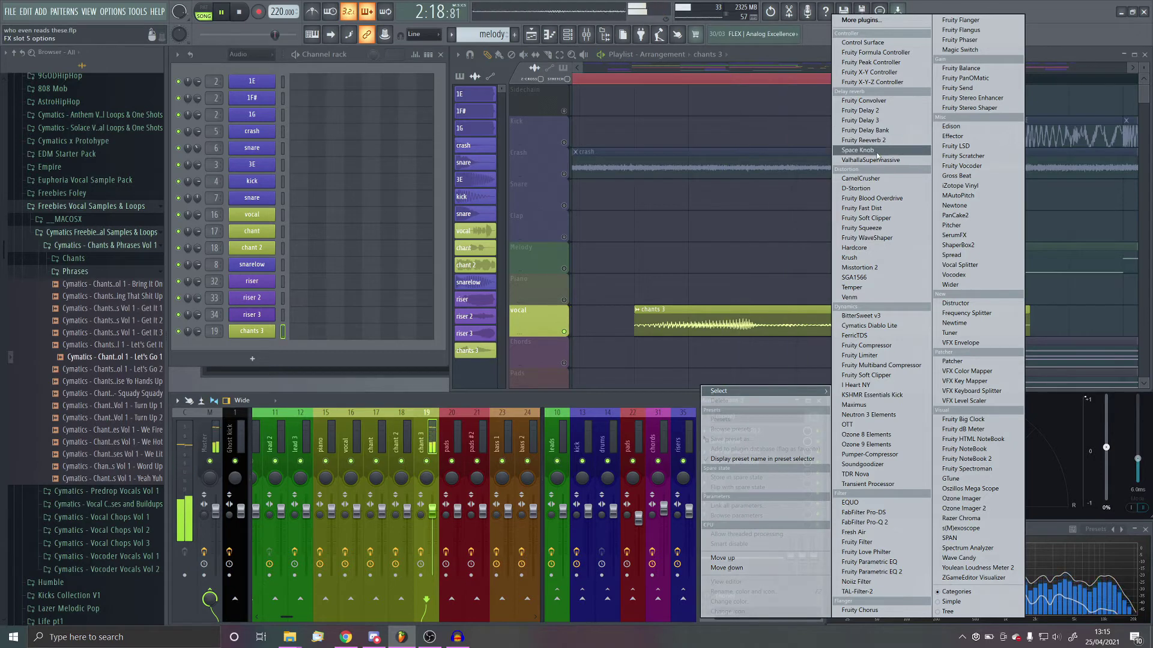
click(876, 141)
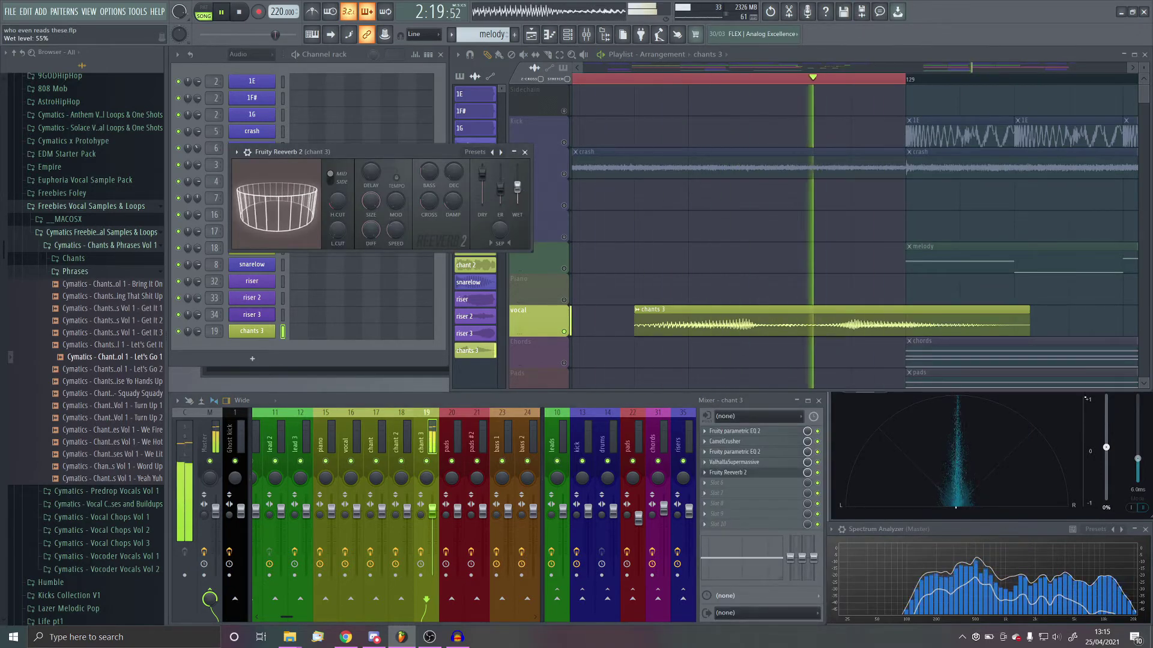
click(753, 473)
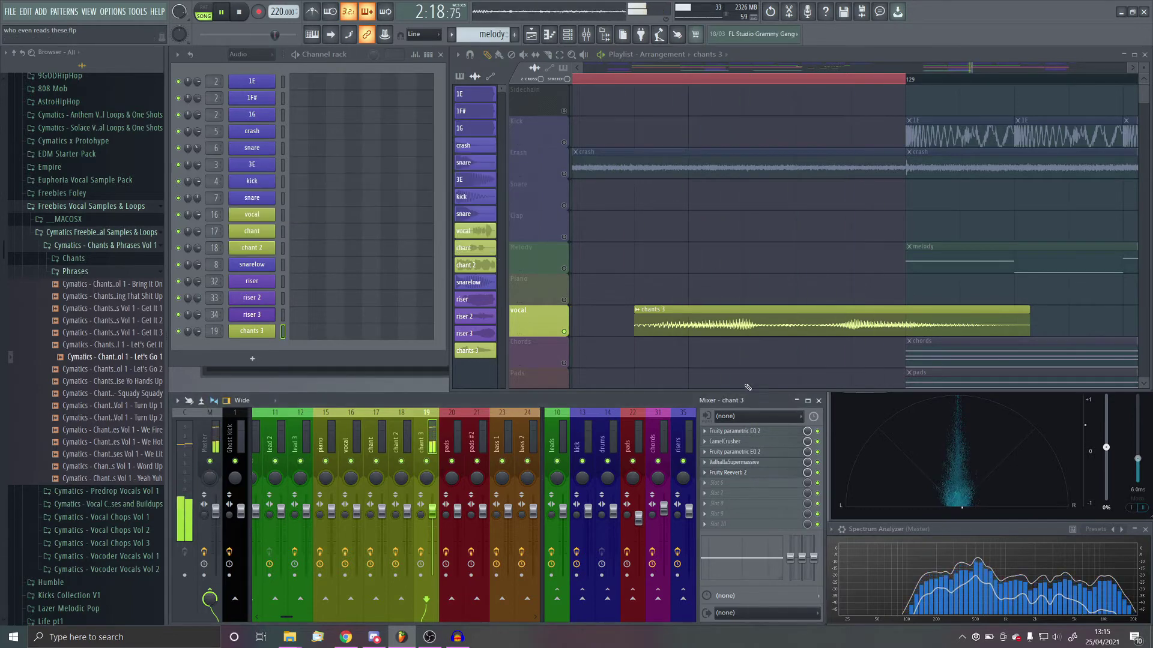
Try a pitch shift of -200 cents on the chants 3 sample
double_click(729, 318)
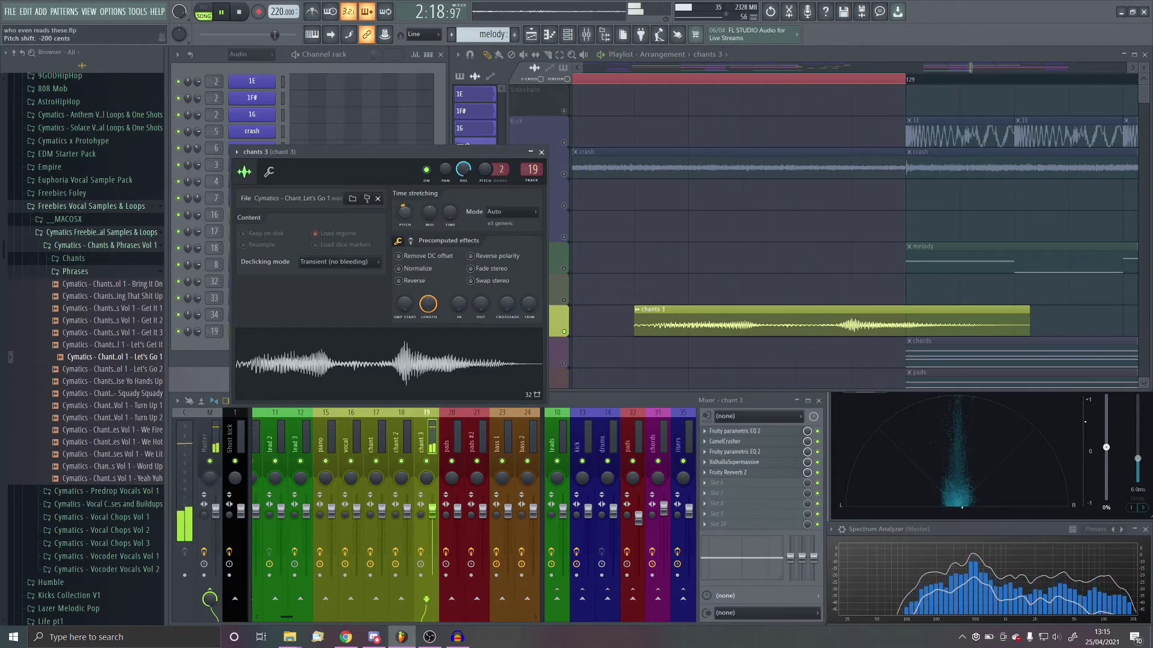
click(405, 216)
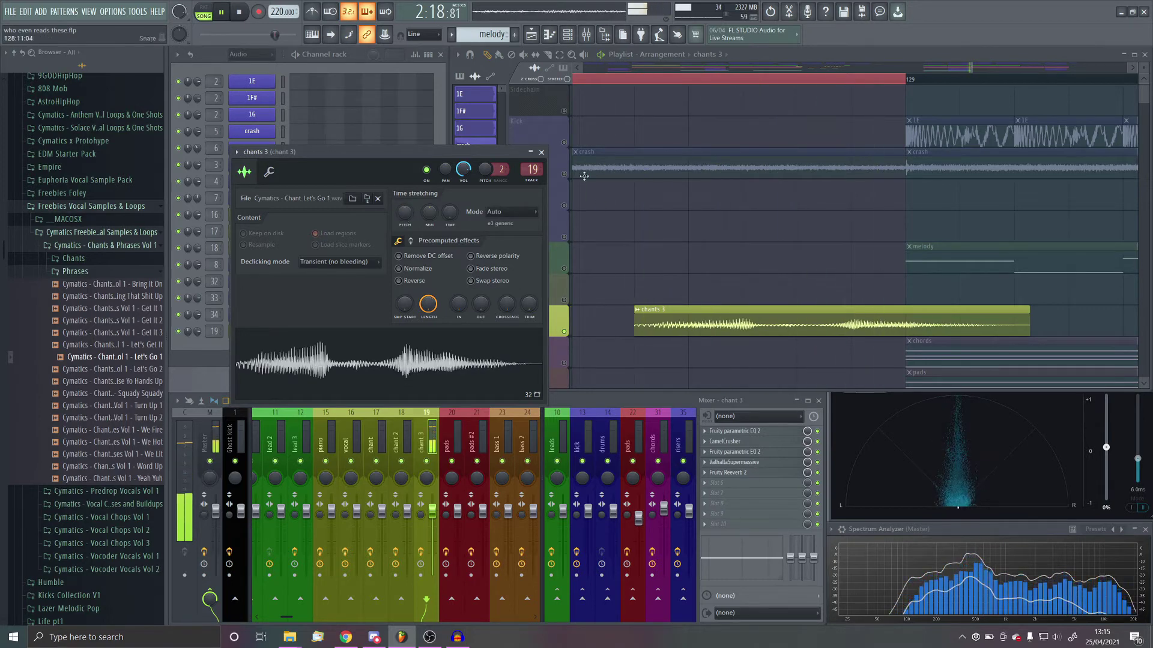
click(541, 151)
Add OTT to the sixth effect slot of the chant 3 mixer track and reduce its depth
click(722, 482)
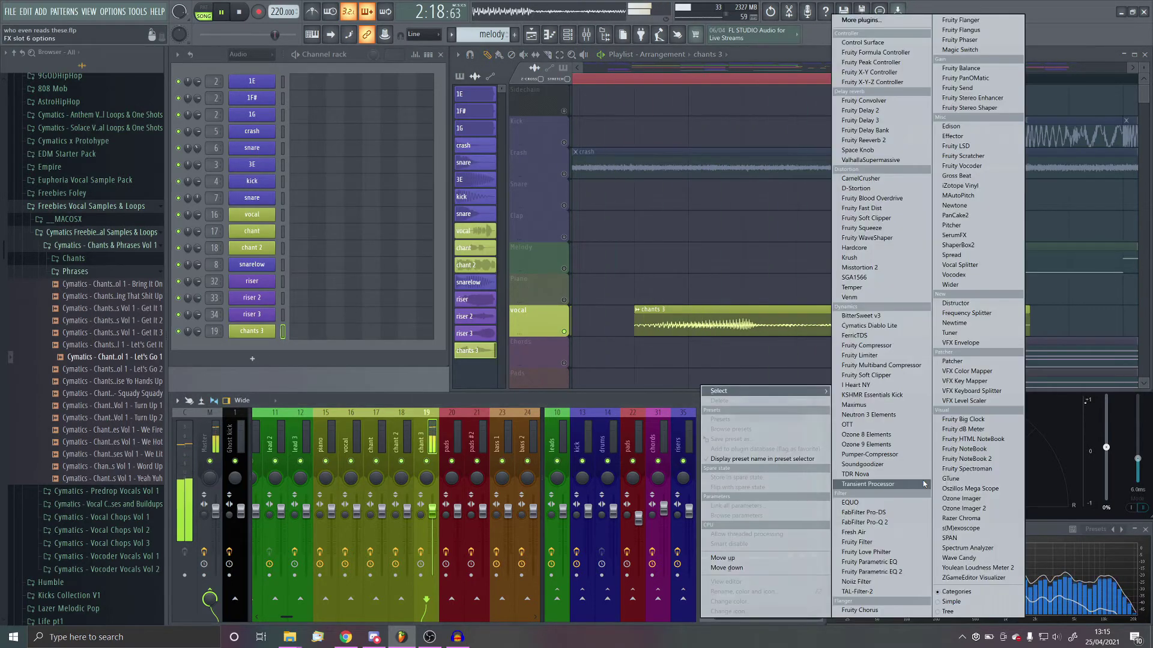
click(846, 425)
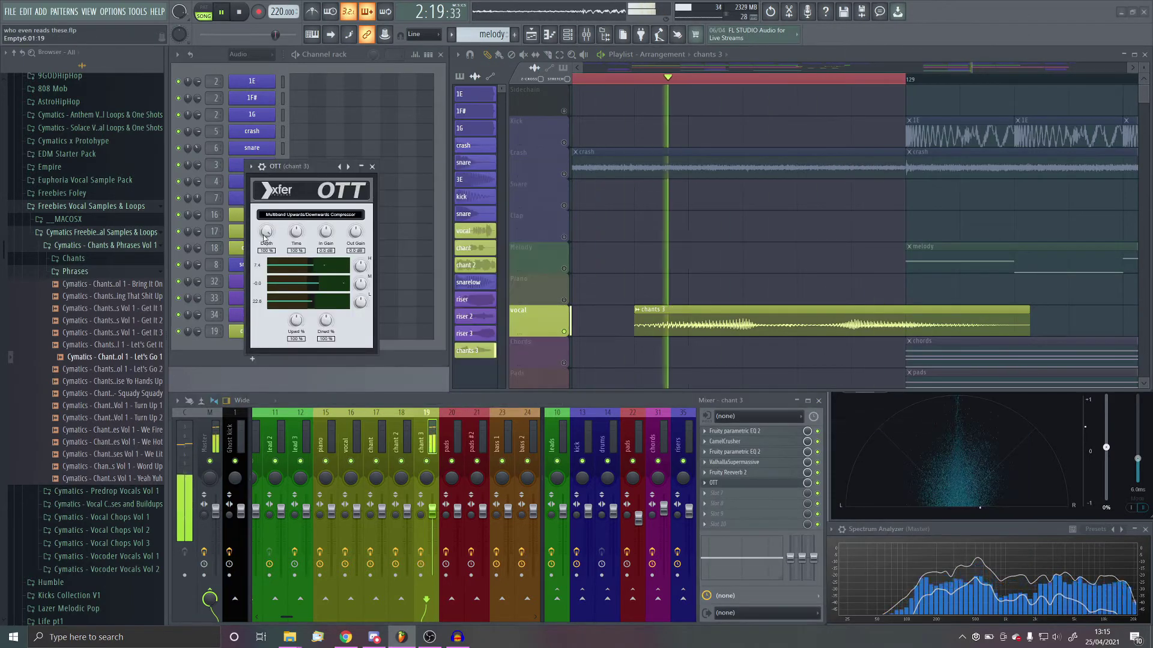
drag(266, 231, 267, 306)
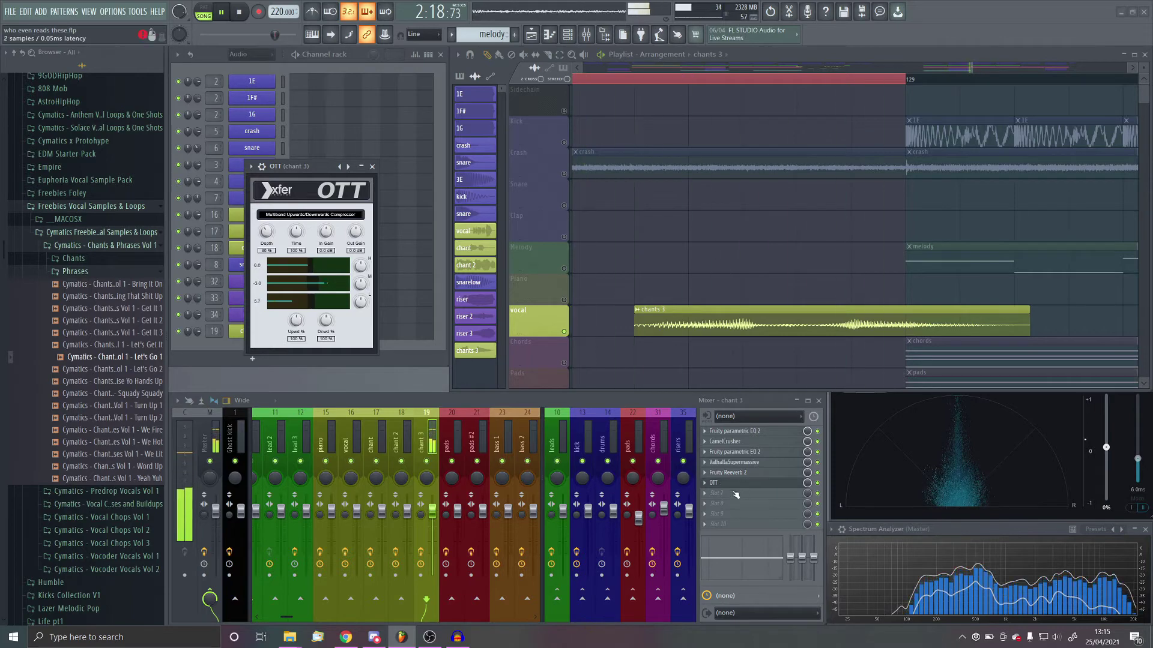
click(732, 485)
Add Fruity Parametric EQ 2 in slot 7 of the chant 3 track and high-pass band 1 at about 165 Hz
click(722, 496)
click(730, 497)
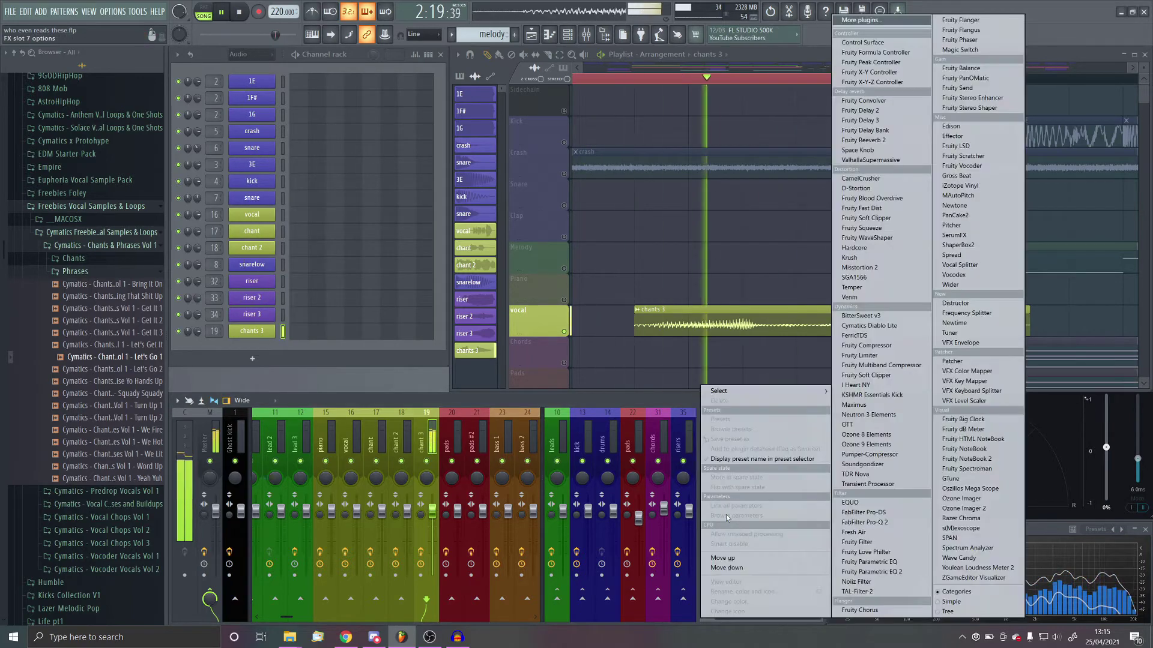
click(877, 575)
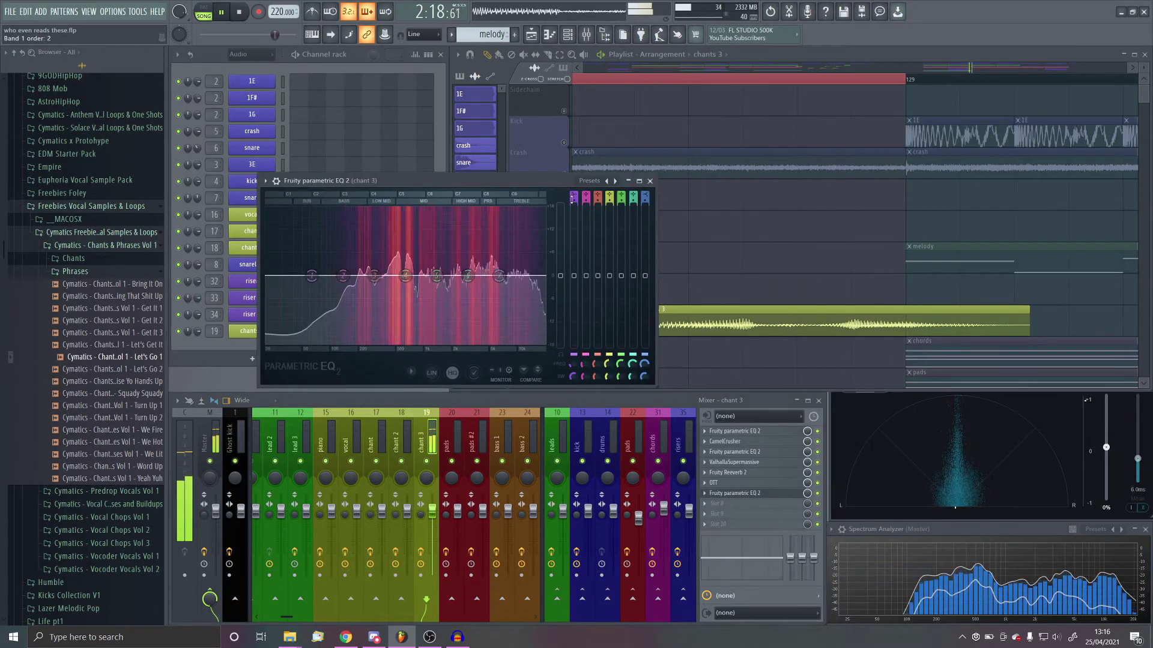
mouse_move(573, 200)
mouse_down()
mouse_move(572, 330)
mouse_move(573, 190)
mouse_up()
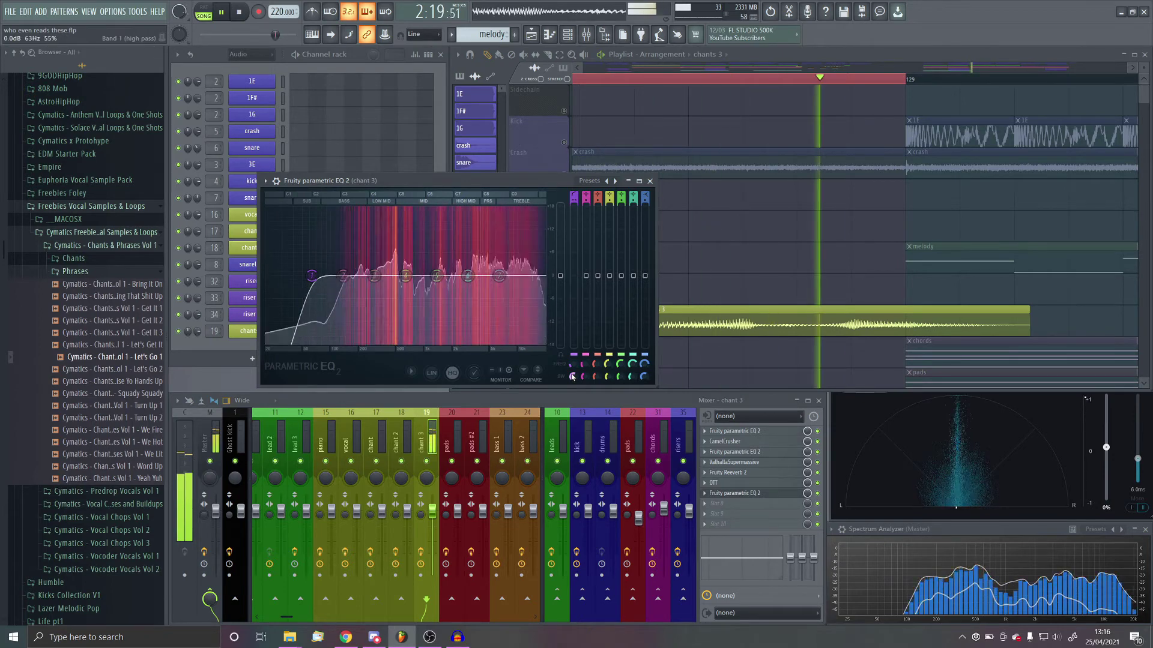
drag(311, 275, 355, 275)
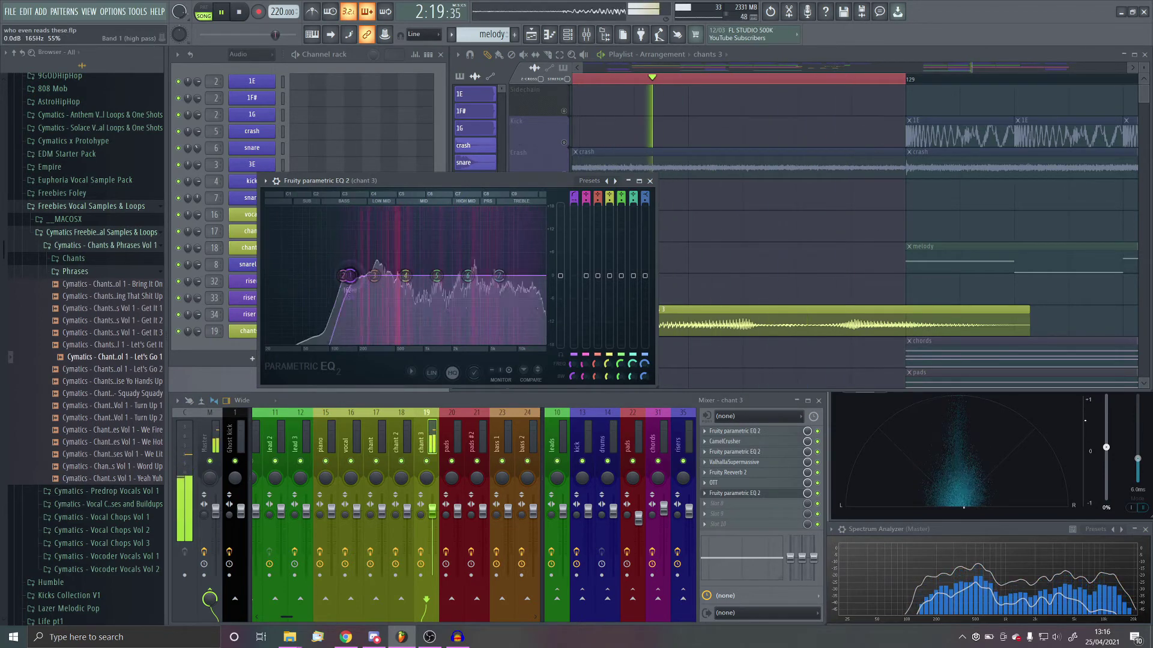
Add CamelCrusher in slot 8 of the chant 3 track and load its British Clean patch
click(750, 504)
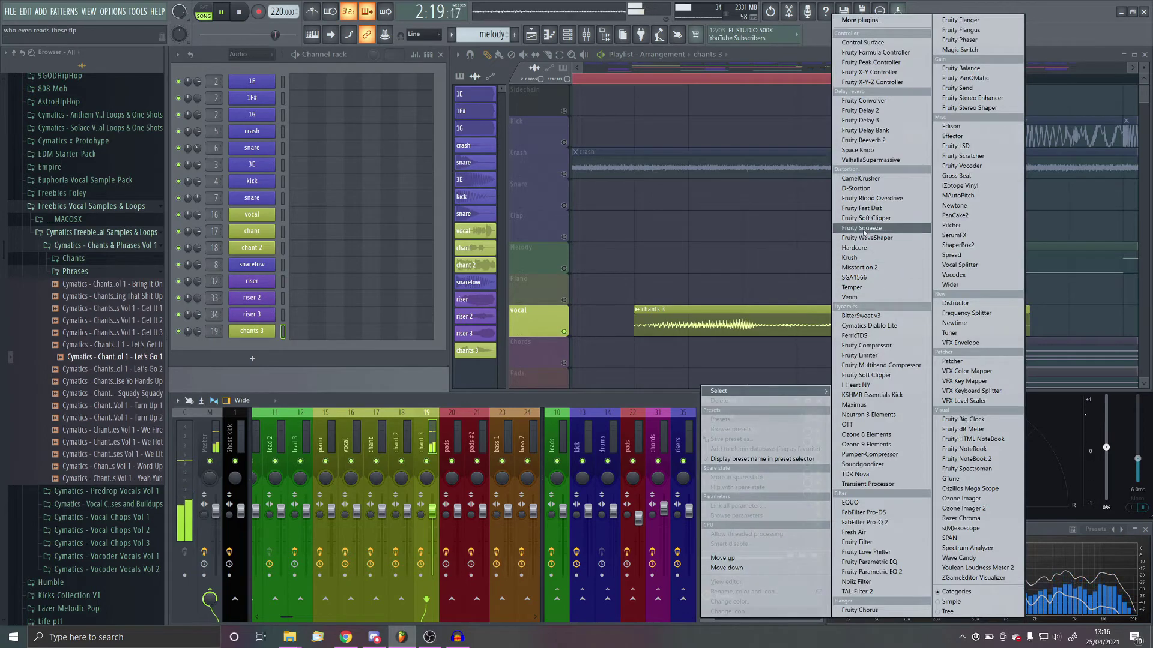
click(860, 178)
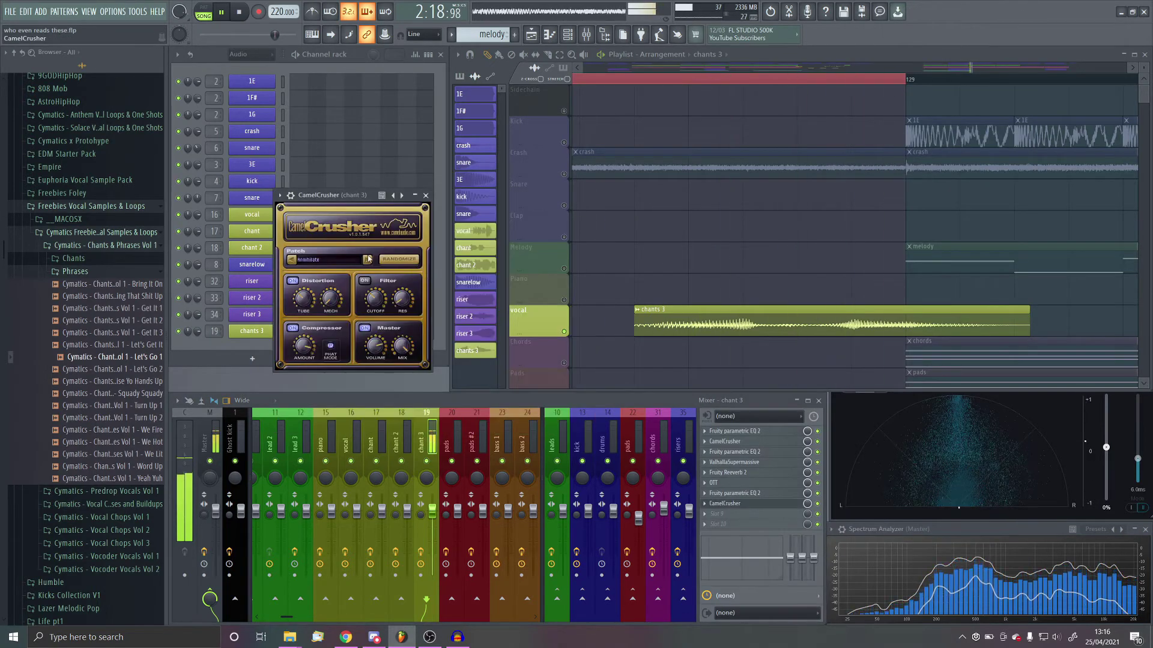
click(367, 259)
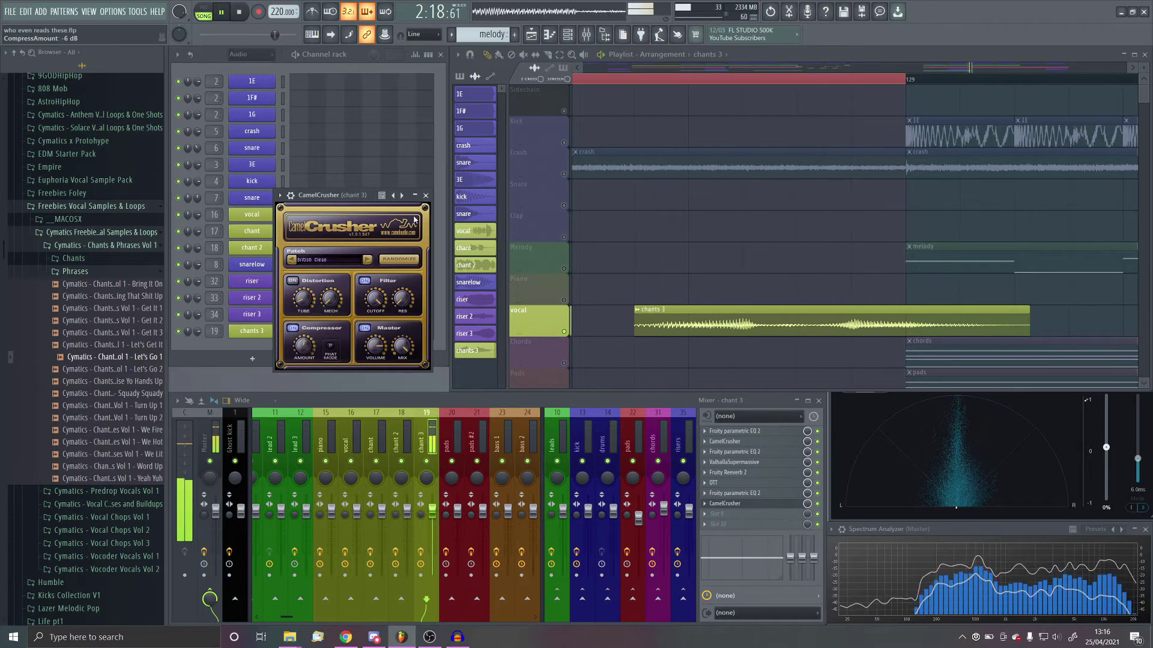
click(427, 196)
Unsolo the vocal playlist track and play the buildup into bar 129 with the full mix
scroll(596, 333, down, 6)
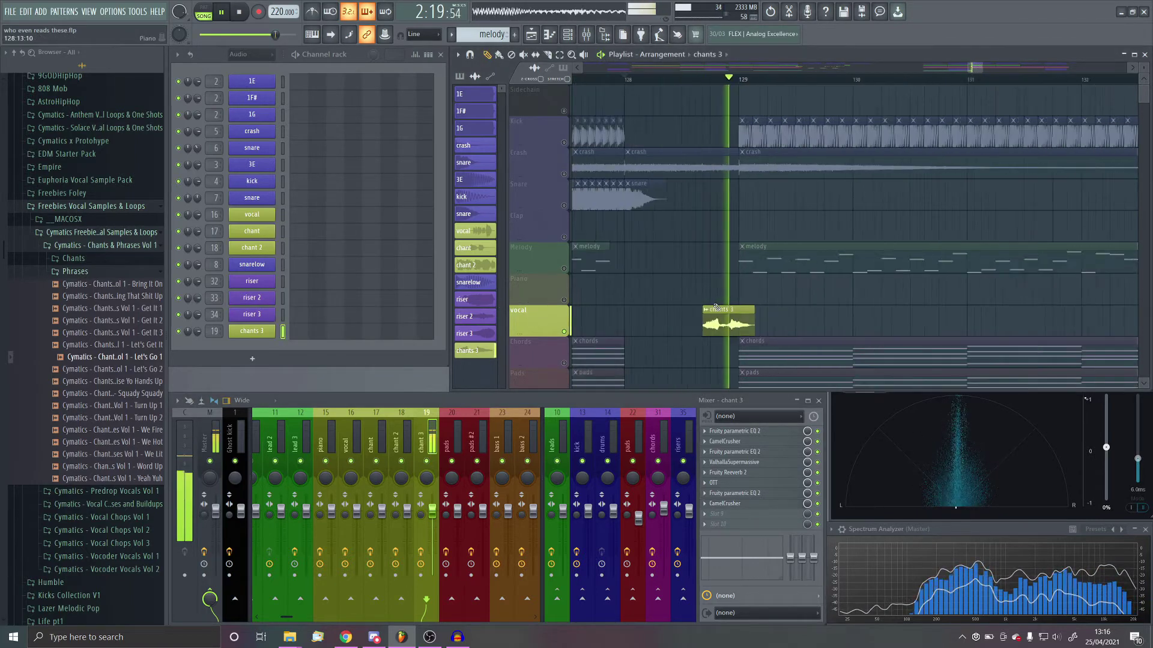
right_click(567, 336)
right_click(563, 332)
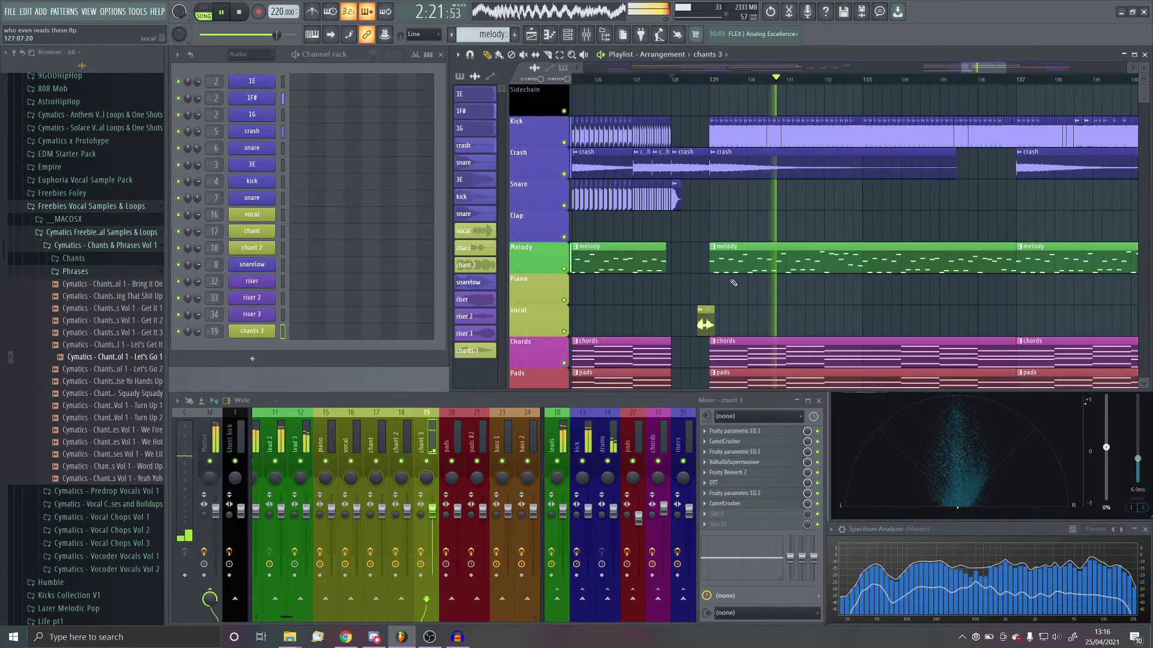
scroll(771, 264, down, 2)
click(682, 79)
scroll(770, 223, up, 2)
scroll(655, 296, up, 2)
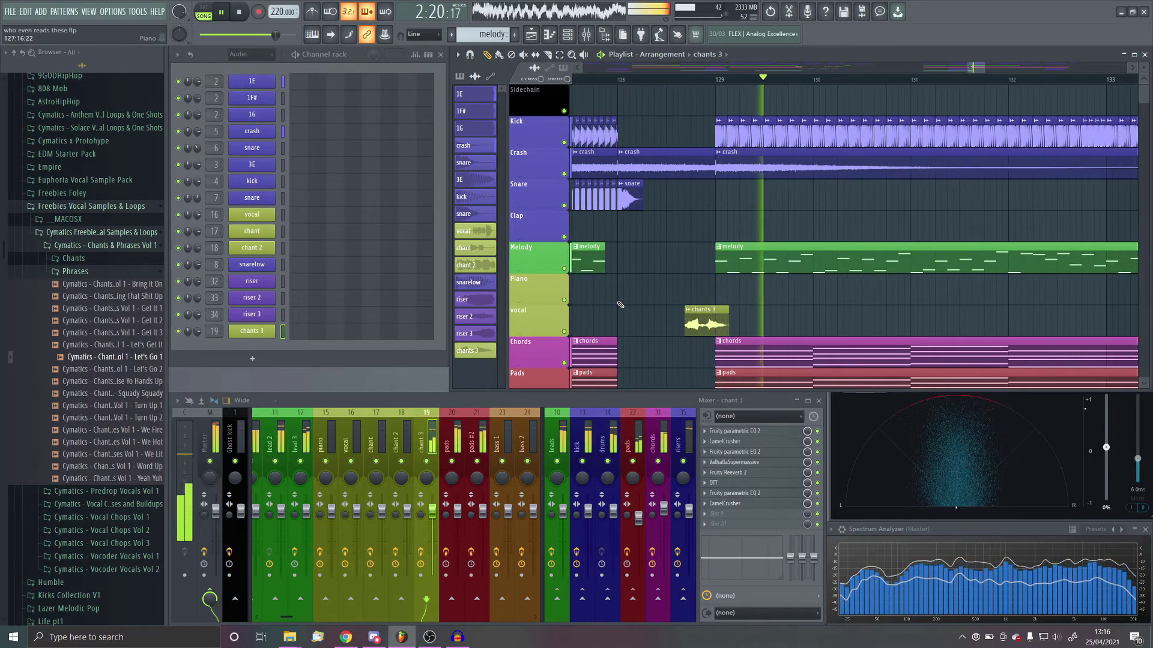
Try moving the chants 3 clip earlier to finish just before bar 129, and play the transition
scroll(724, 325, up, 2)
drag(725, 326, 700, 326)
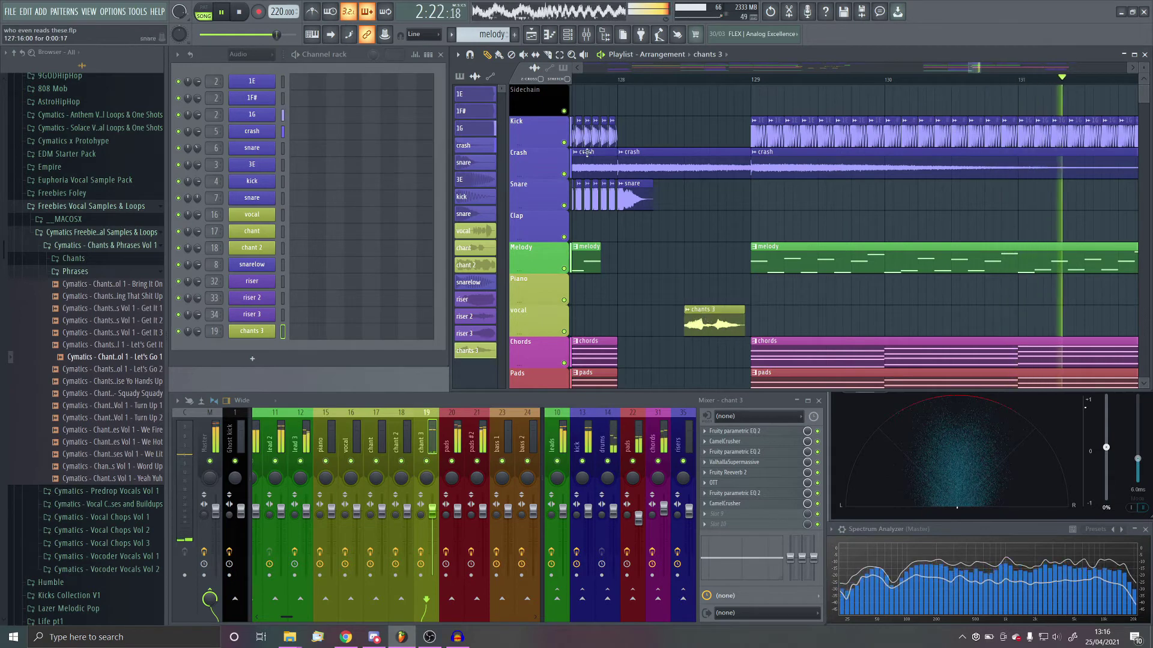
click(591, 80)
scroll(744, 204, up, 2)
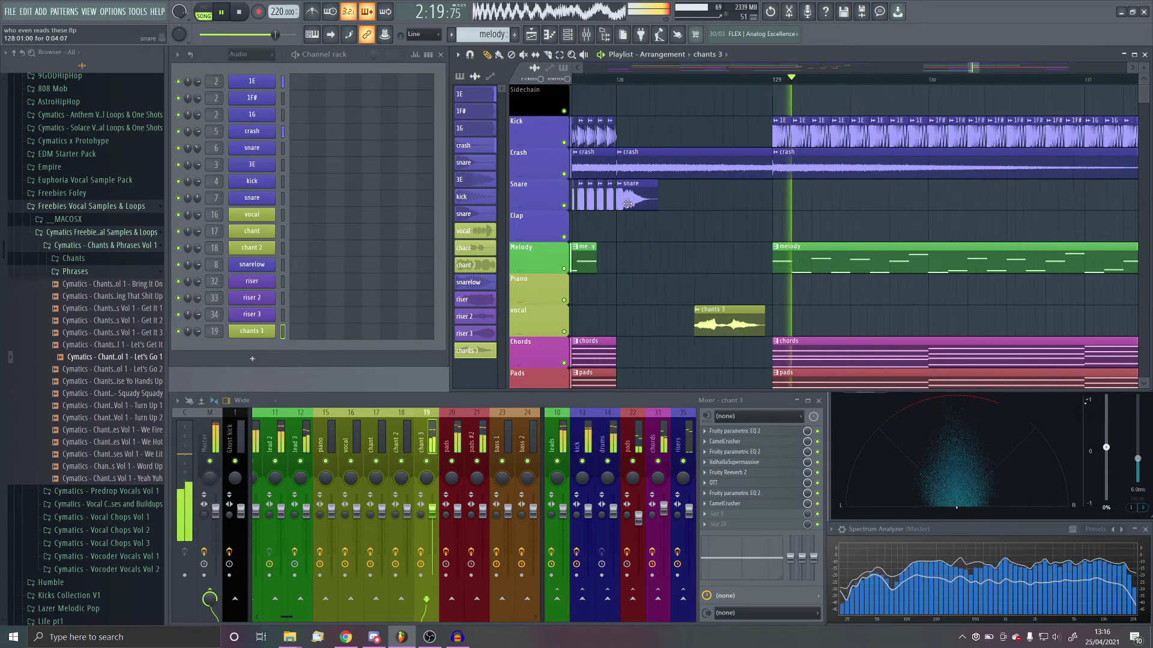
Move the chants 3 clip across the start of bar 129, beginning at 128:12:18, and shorten it to 0:05:03
key(space)
scroll(746, 110, down, 3)
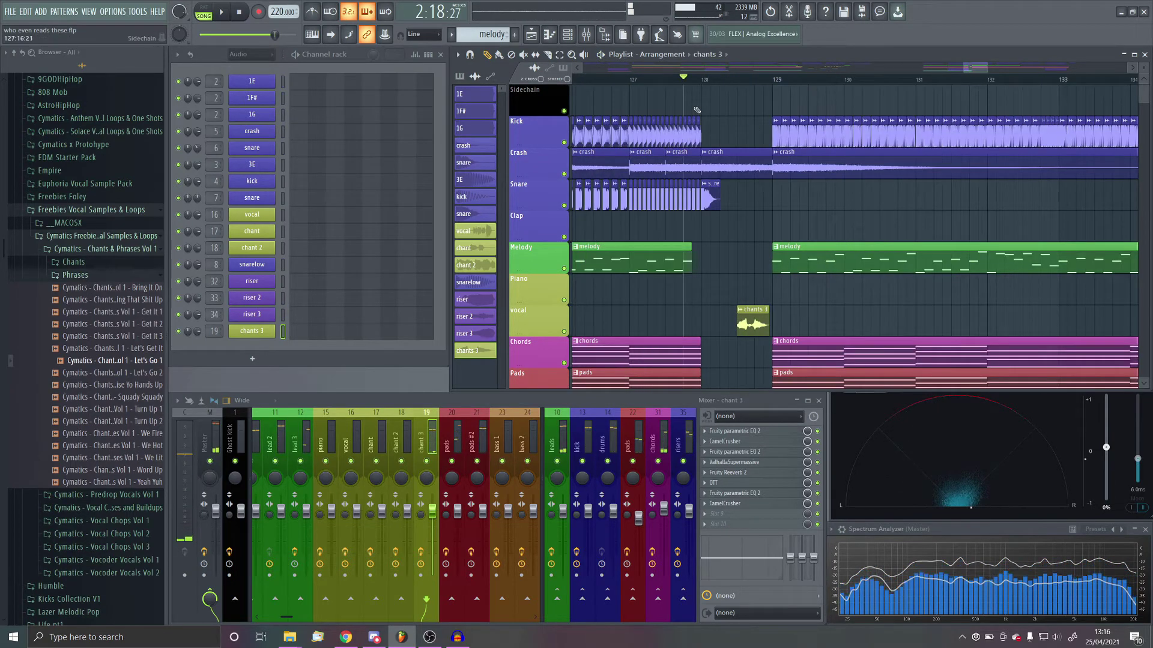
scroll(726, 203, up, 2)
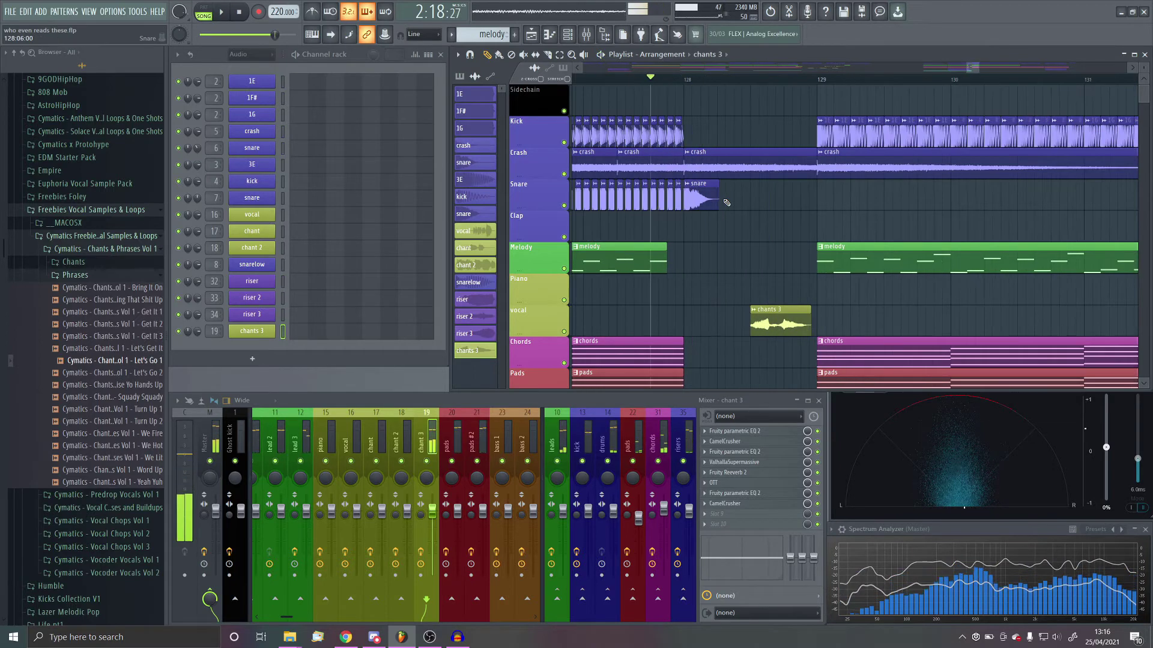
scroll(726, 203, up, 2)
drag(798, 310, 846, 311)
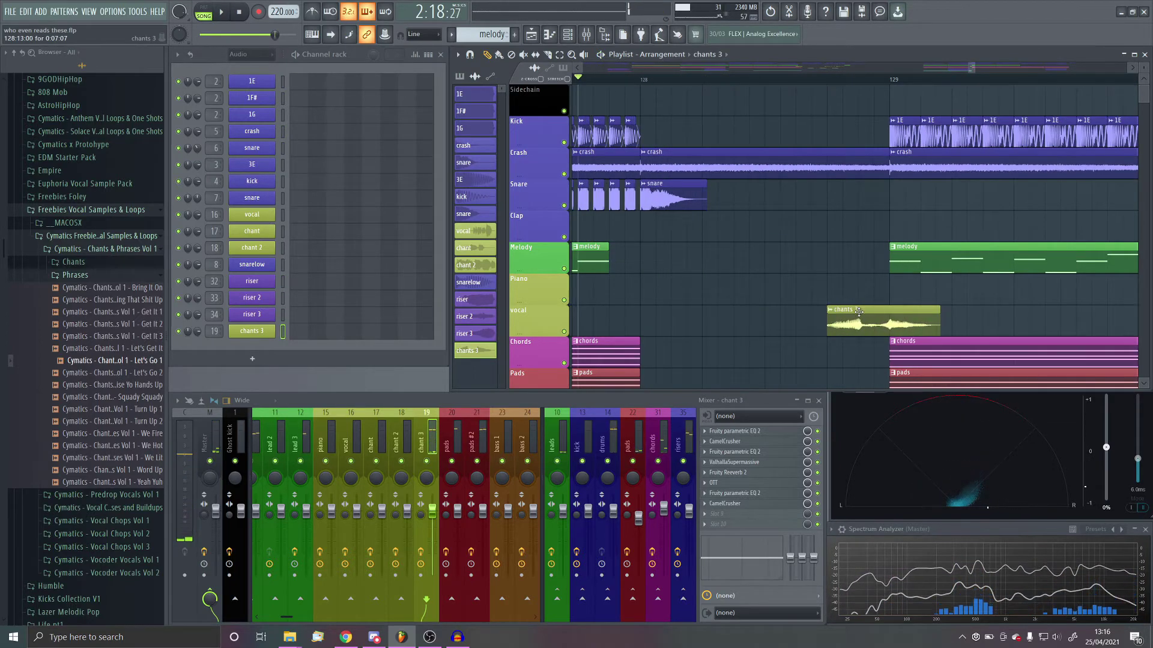
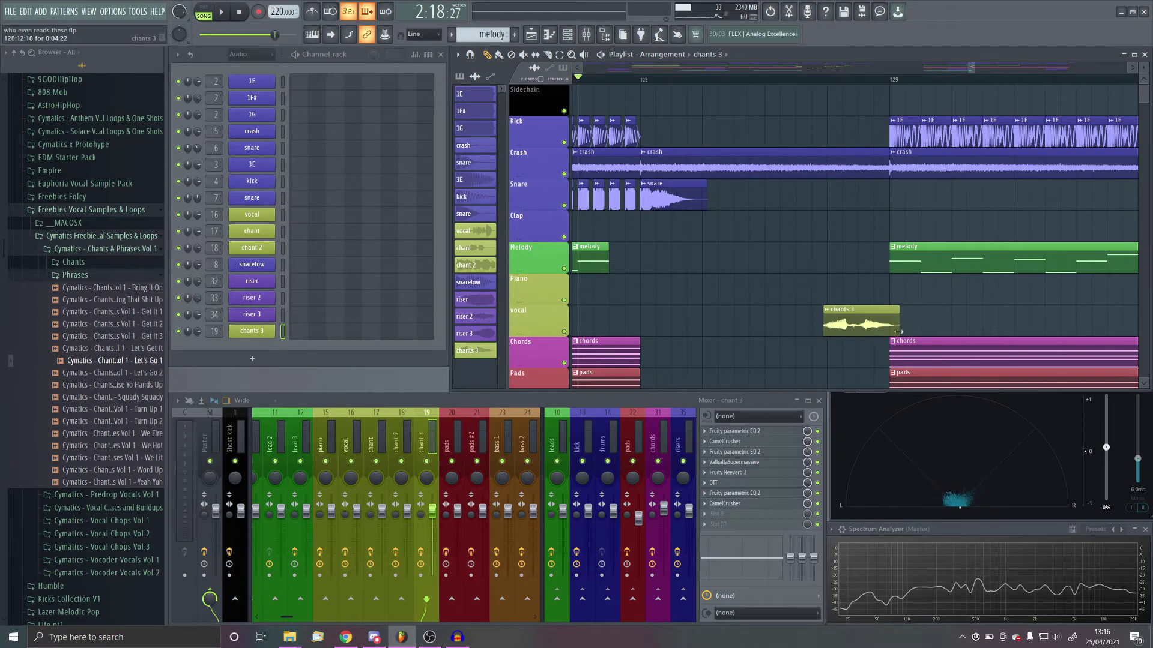
scroll(861, 331, up, 2)
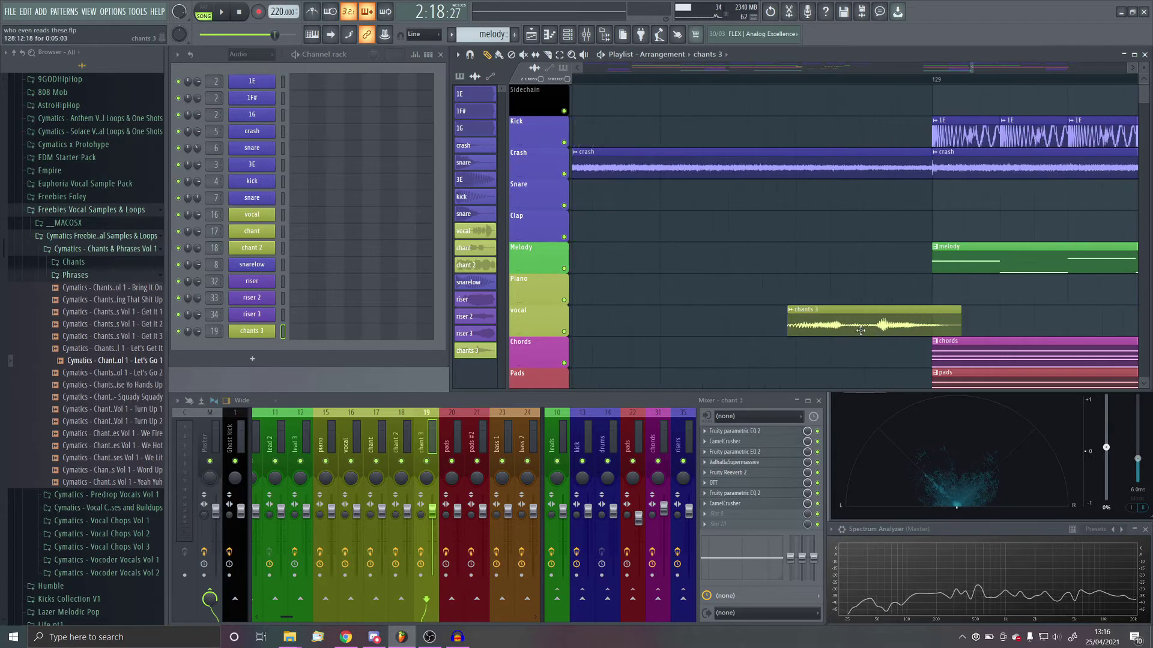
Try the e3 generic time-stretching mode on the chants 3 sample and play the result
double_click(825, 330)
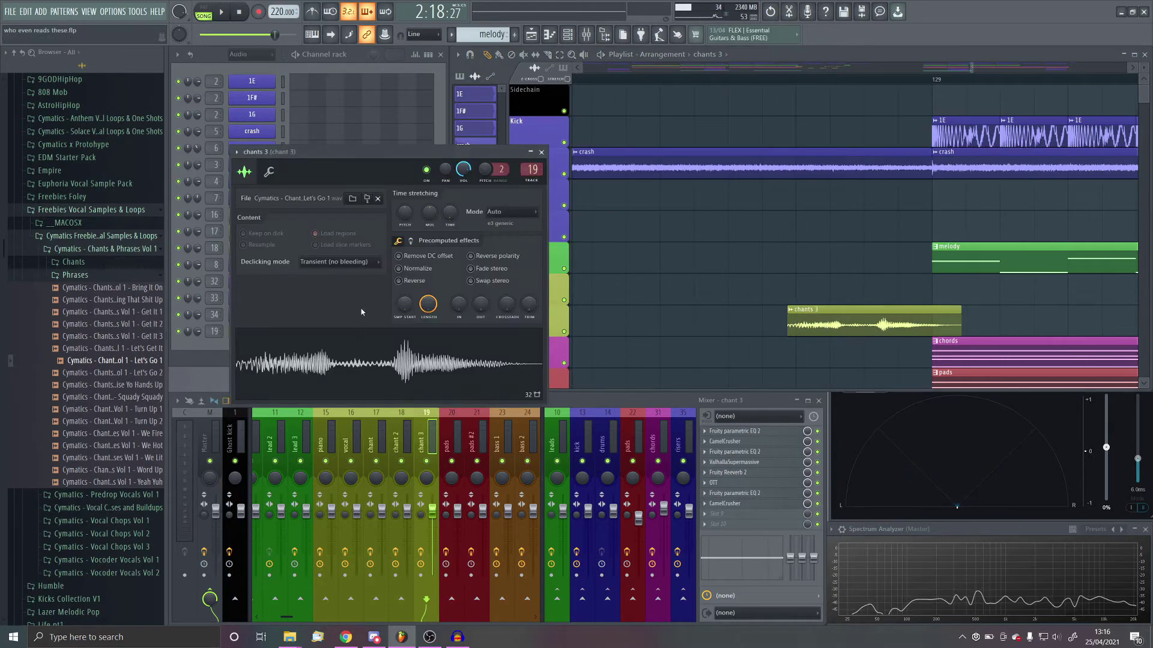
click(506, 213)
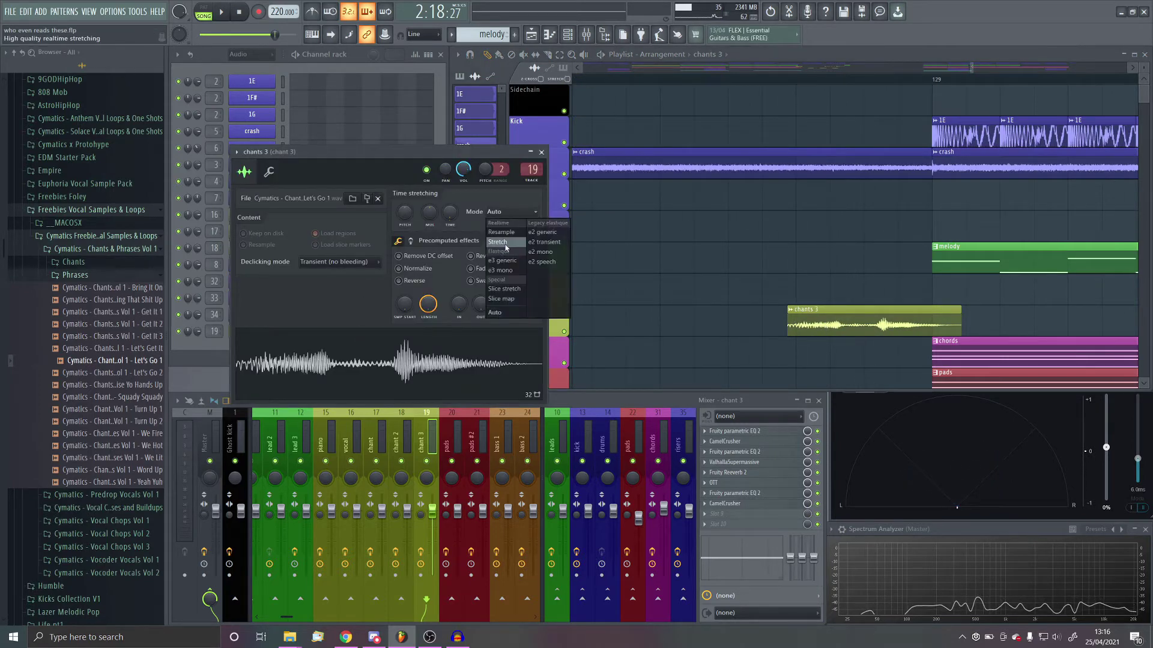
click(502, 261)
key(space)
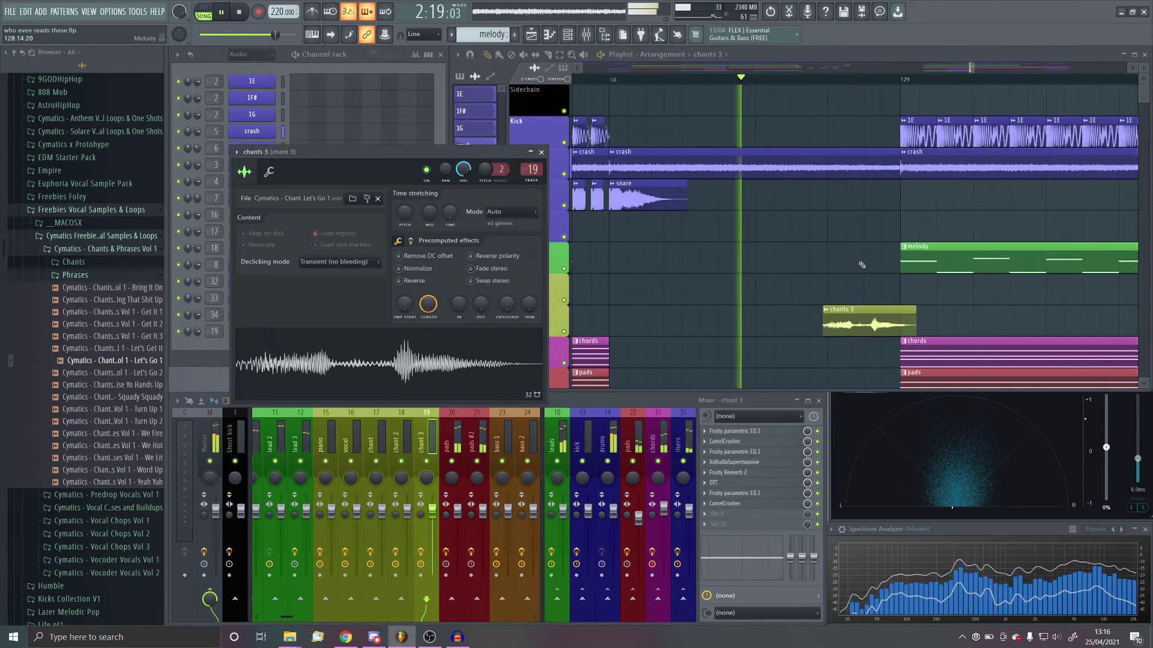
Loop playback over bar 128, close the chants 3 sample settings and listen to the gap before the drop
click(652, 81)
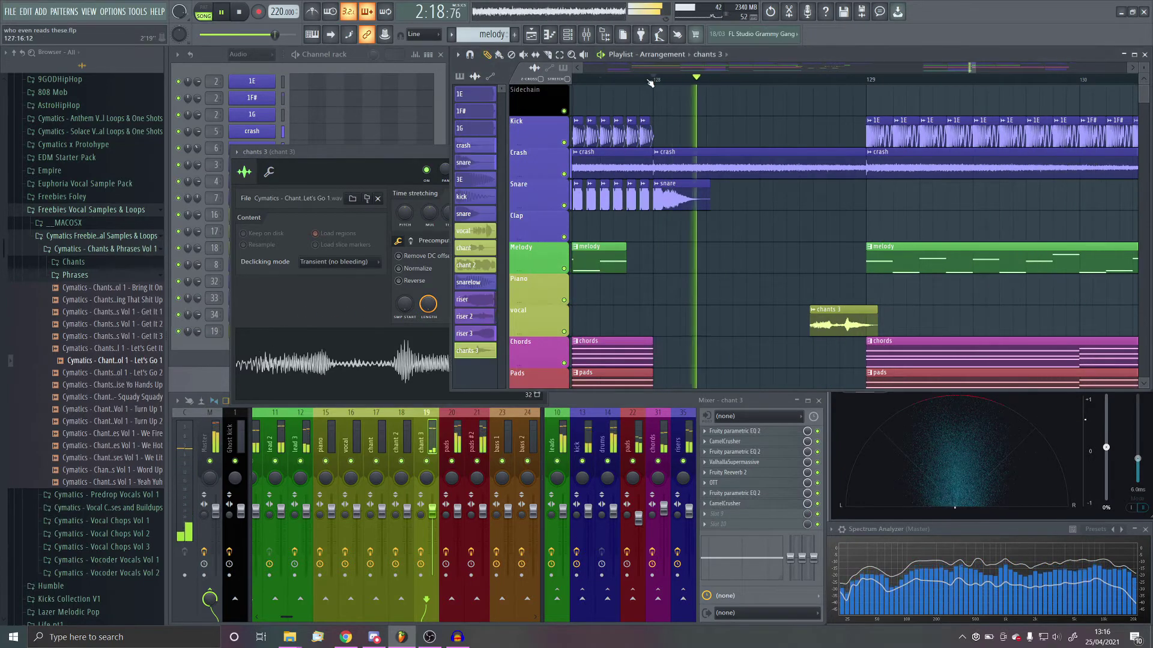
ctrl+drag(654, 81, 862, 139)
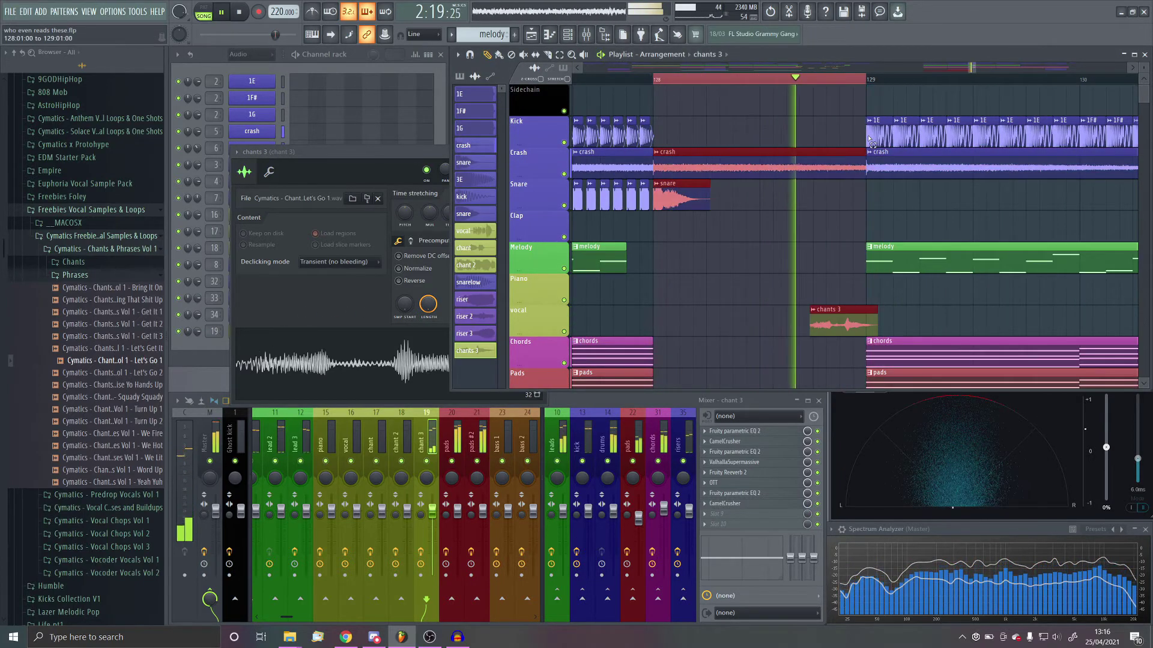
click(363, 151)
click(541, 152)
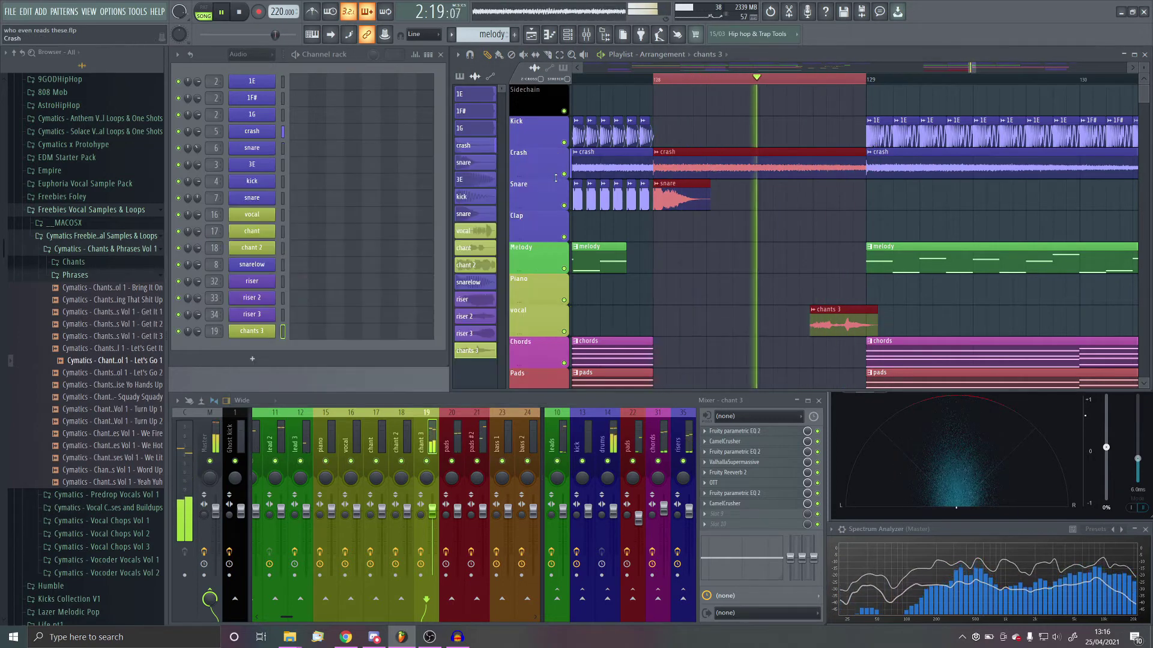
key(space)
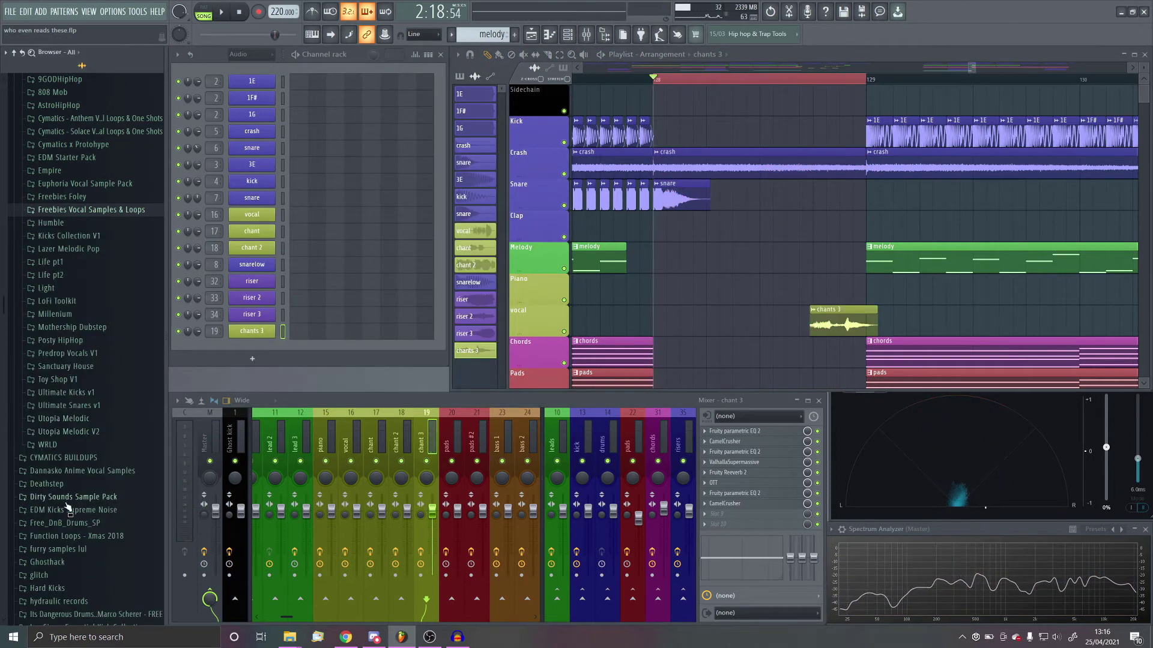
Place KSHMR Short Fill 100BPM 08 on the Clap track at bar 128 and audition it soloed
scroll(66, 507, down, 4)
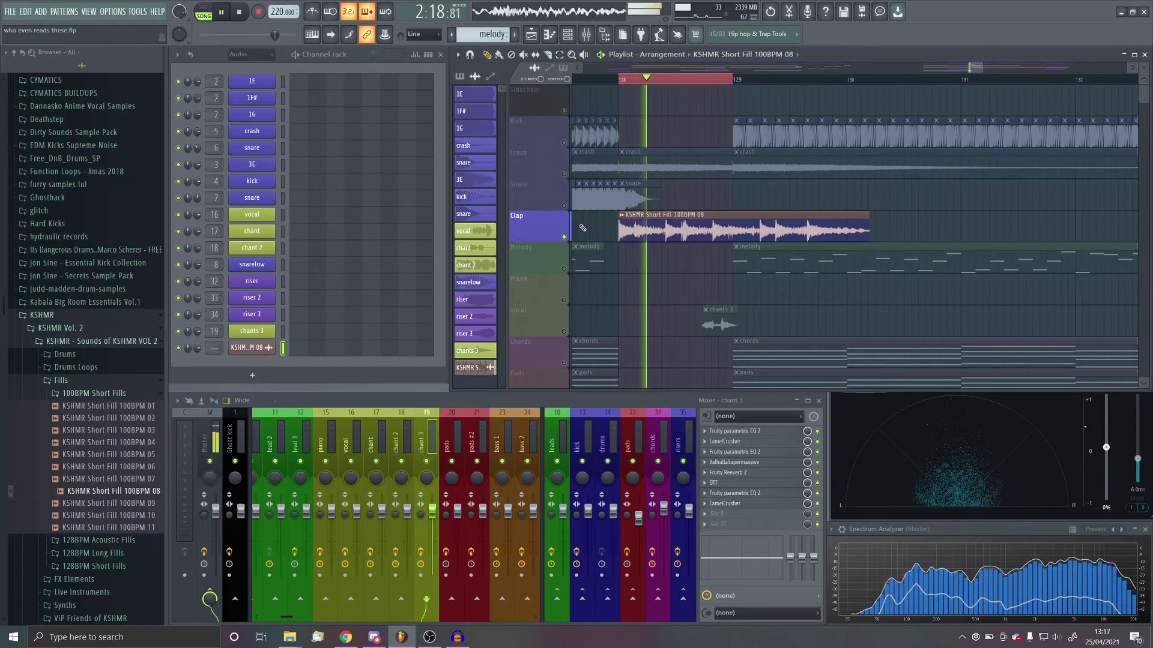
scroll(759, 233, up, 2)
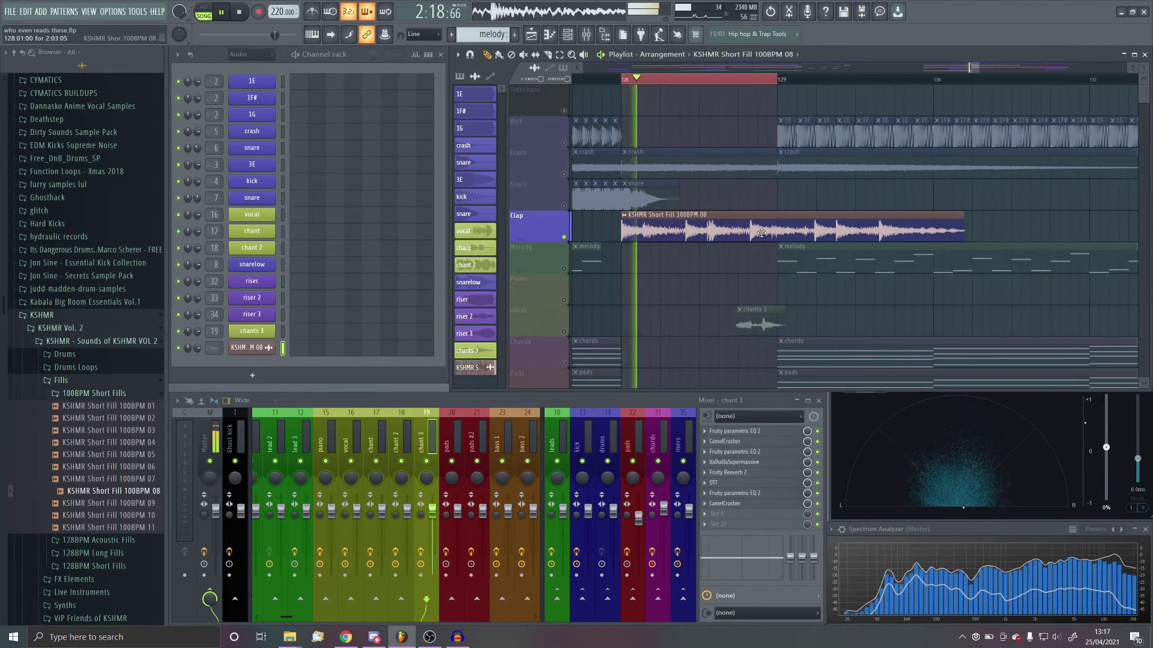
key(space)
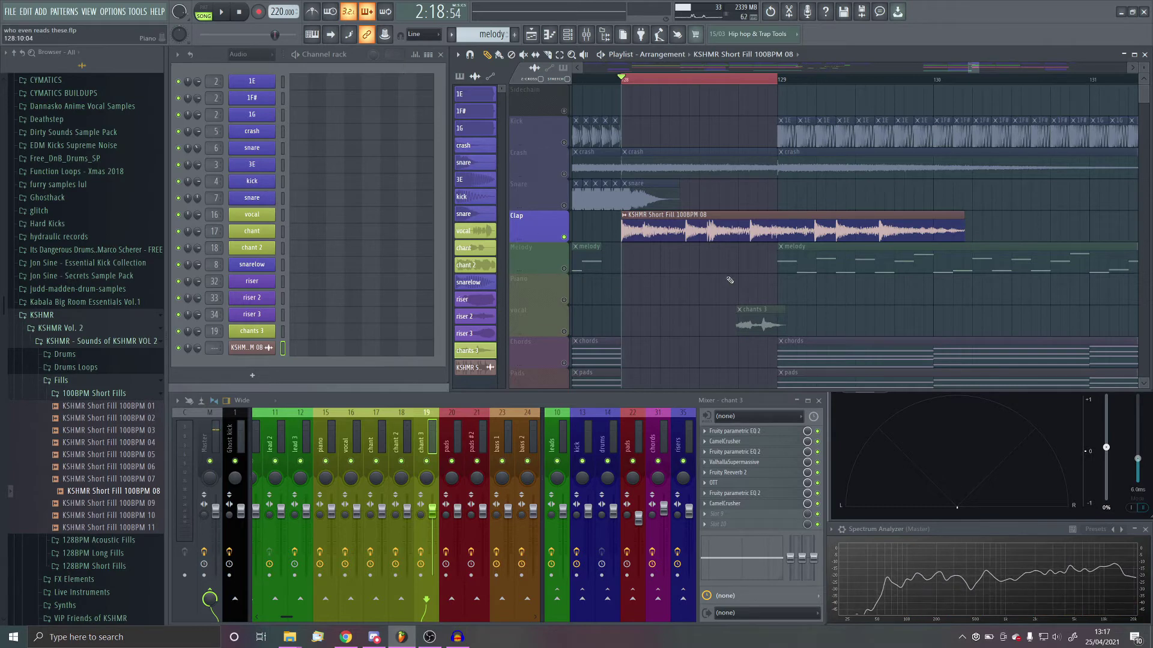
Stretch the KSHMR fill clip to two bars and cut off everything from bar 129 onward
drag(965, 215, 944, 236)
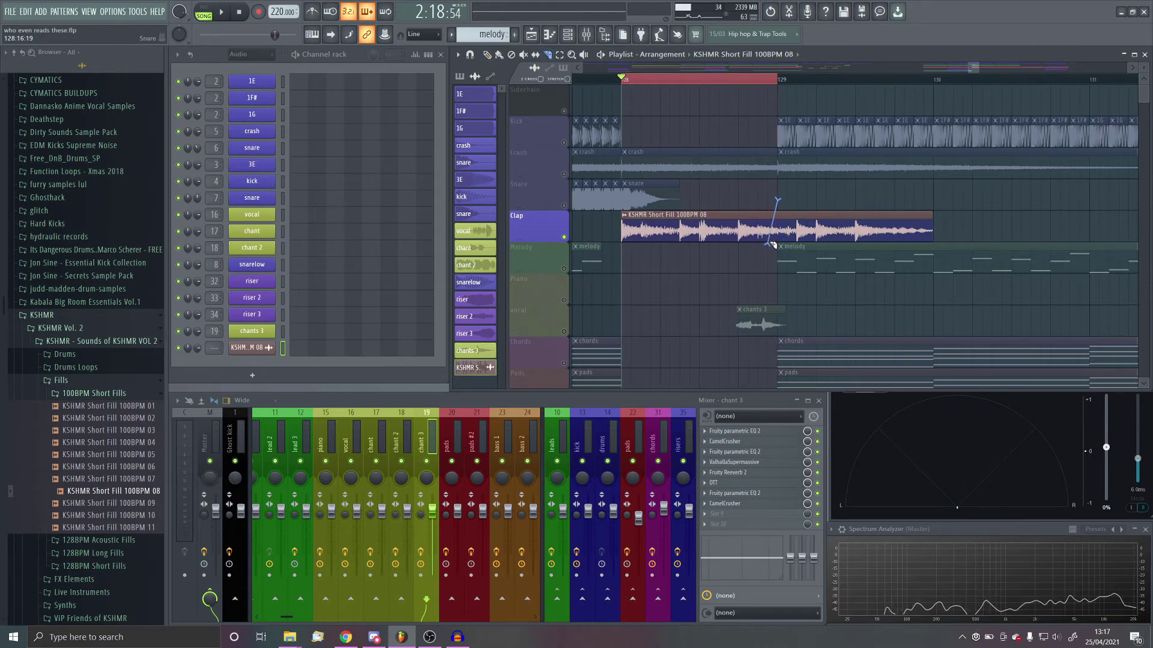
right_click(798, 237)
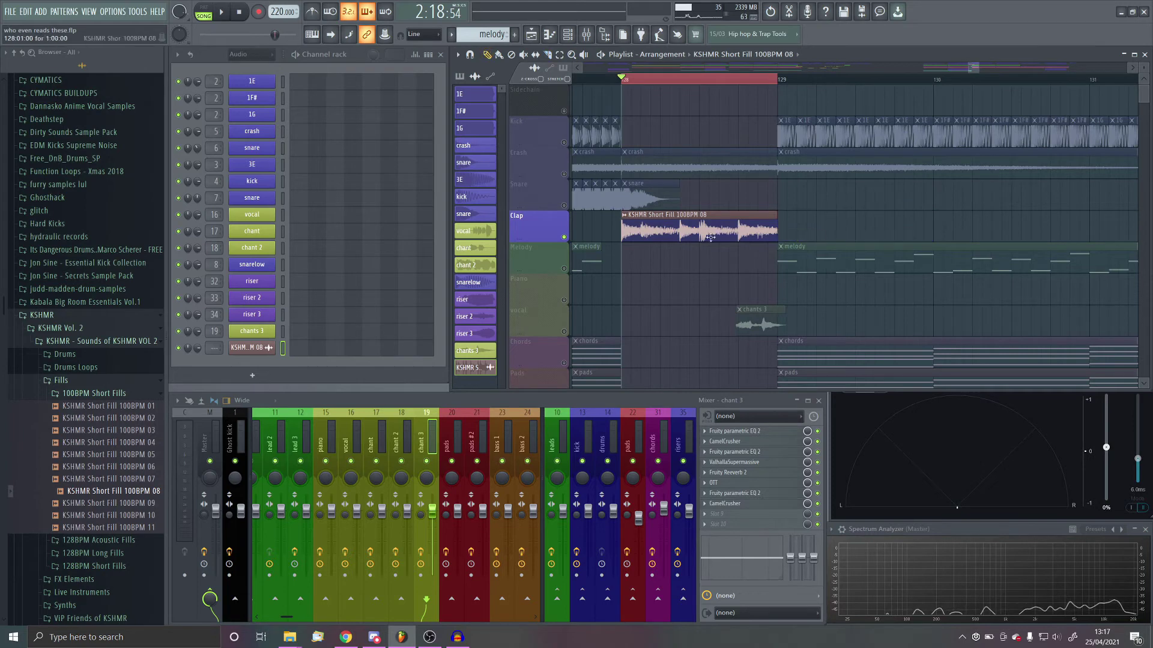
key(space)
Unsolo the Clap track, clear the bar 128 time selection and play the buildup into the drop
right_click(564, 237)
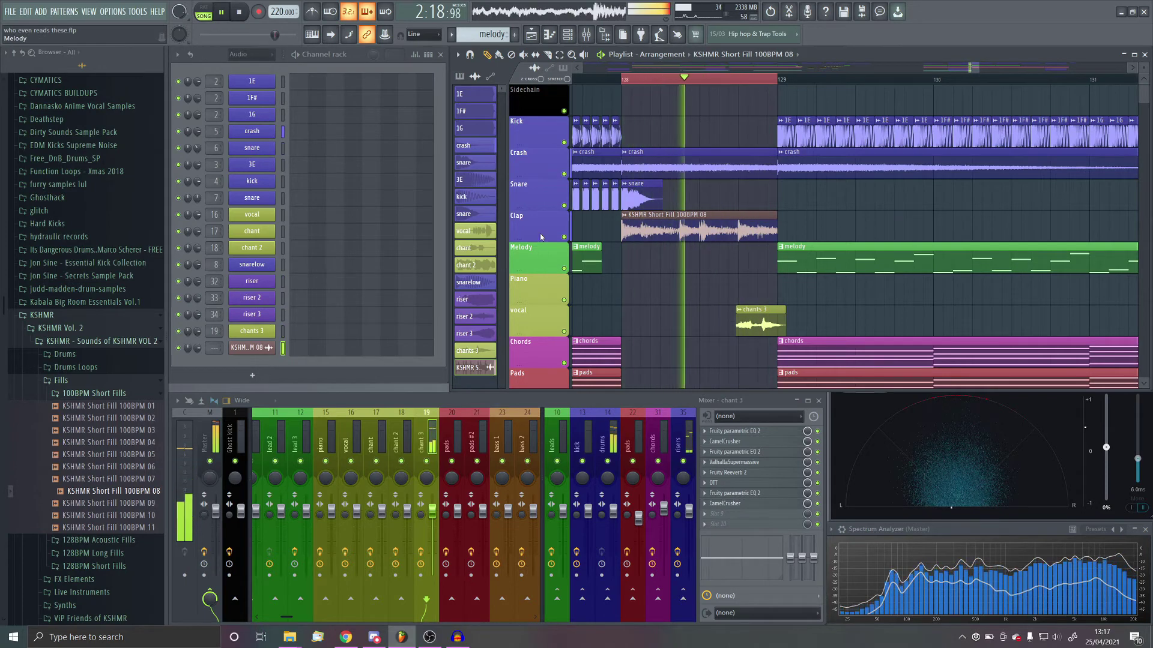
key(ctrl+d)
scroll(737, 83, down, 3)
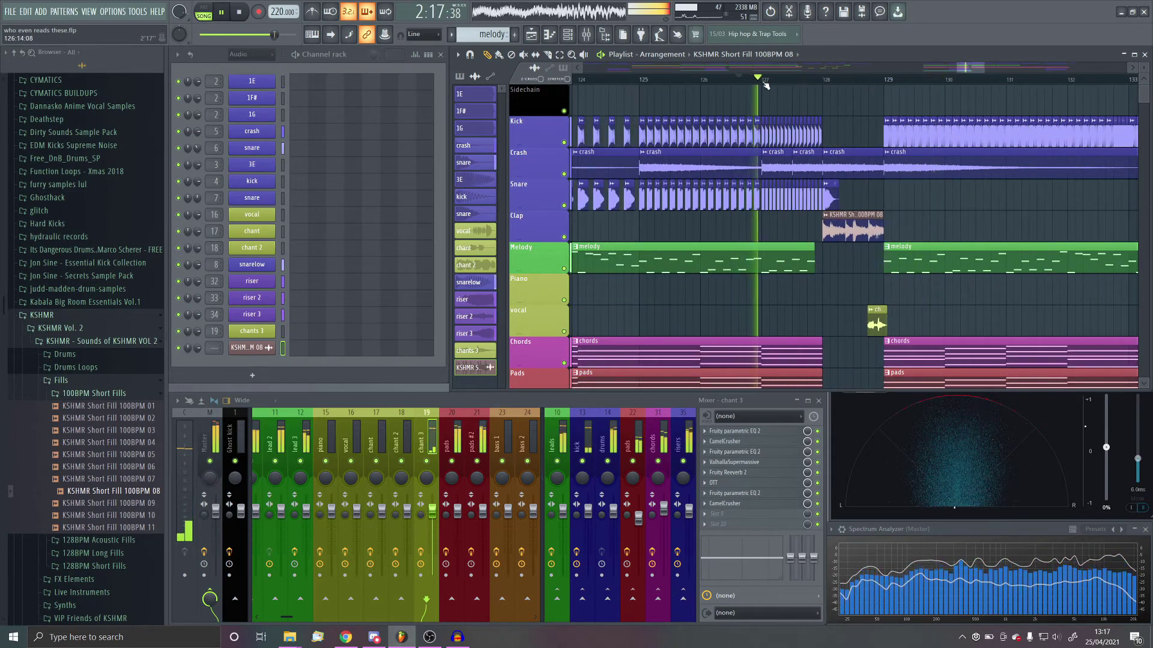
scroll(737, 83, up, 3)
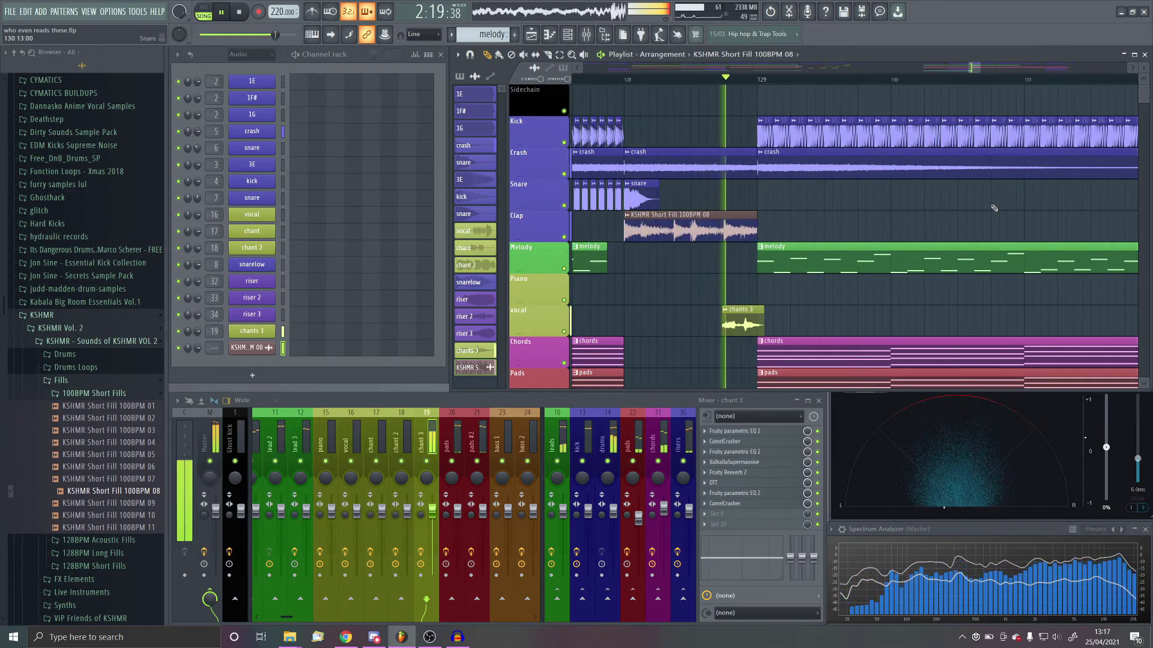
scroll(708, 300, up, 2)
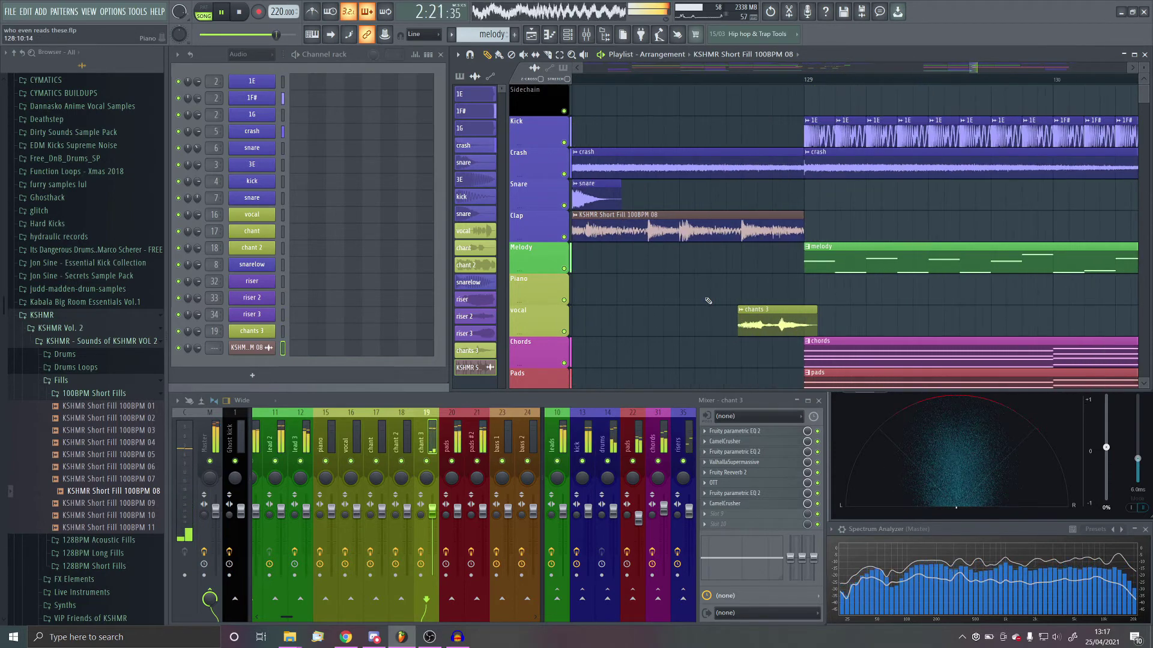
scroll(793, 302, down, 4)
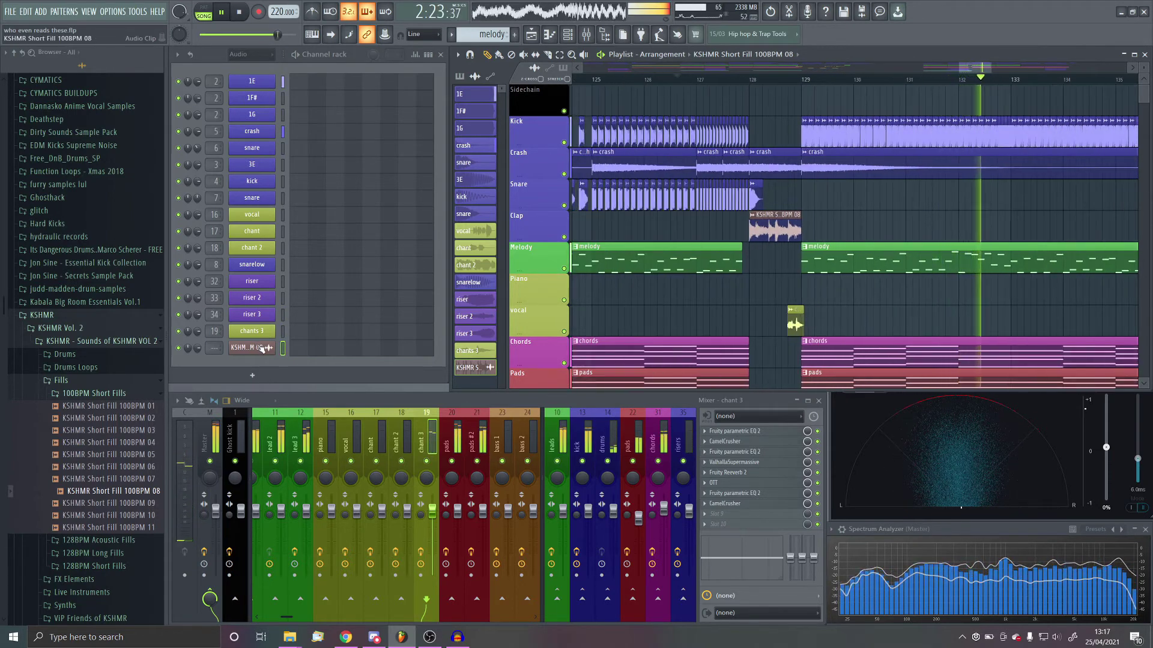
key(space)
Rename the KSHMR Short Fill channel to fill and give it the blue-purple colour of the other drum channels
click(273, 360)
click(257, 259)
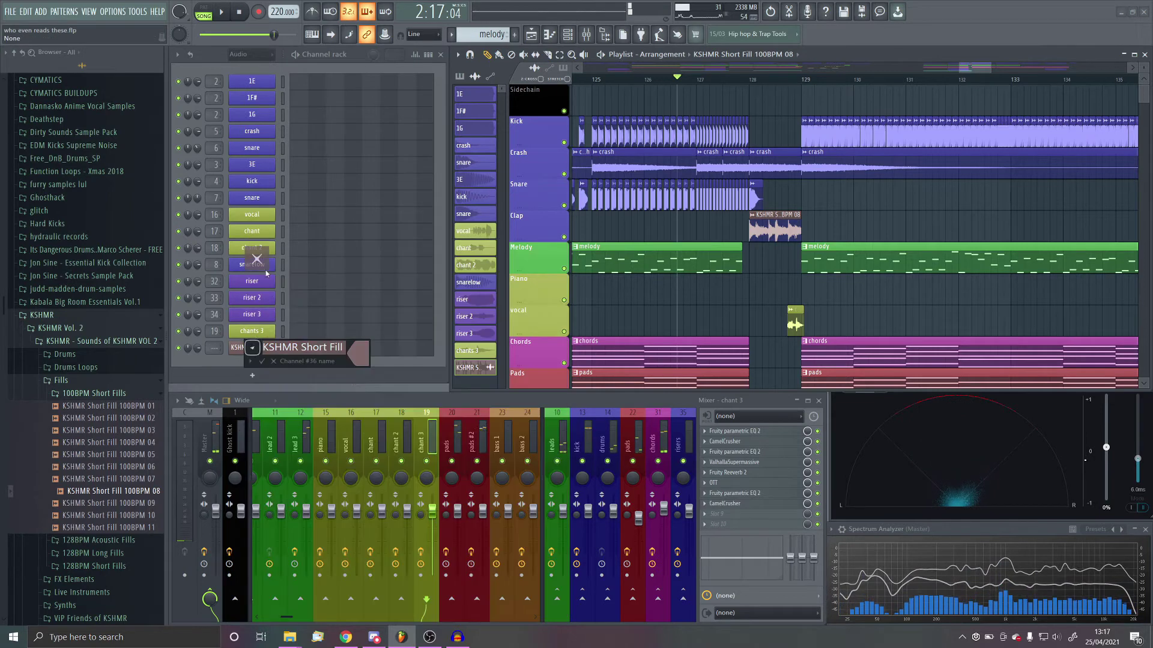
click(355, 355)
click(433, 514)
click(546, 607)
text(fill)
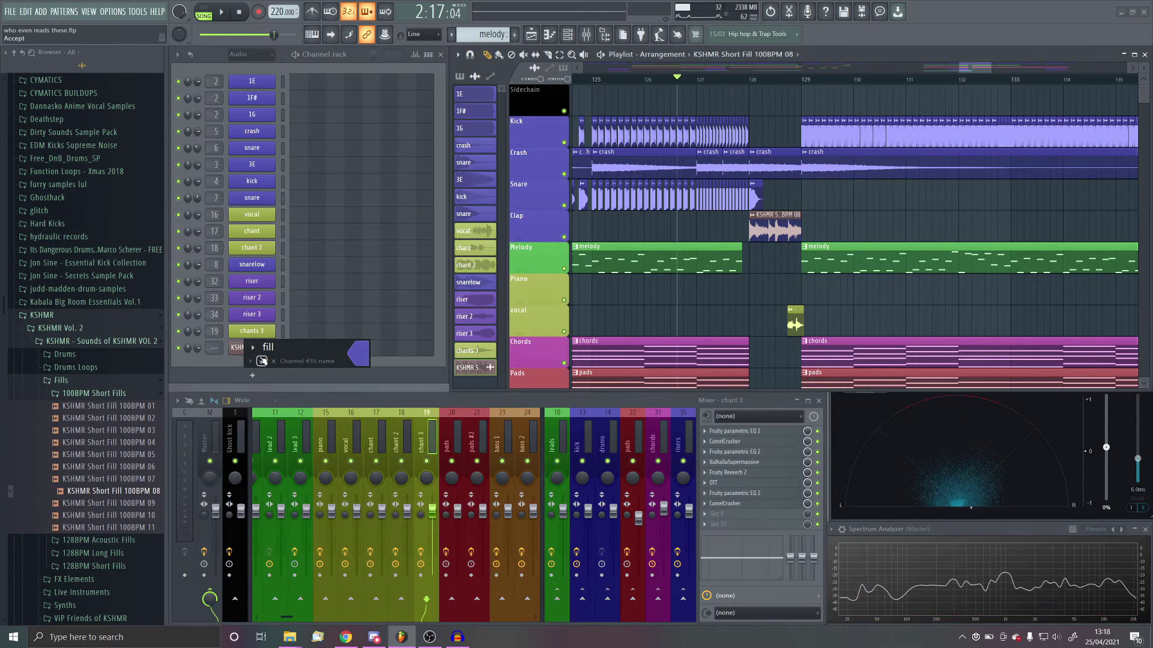
key(Return)
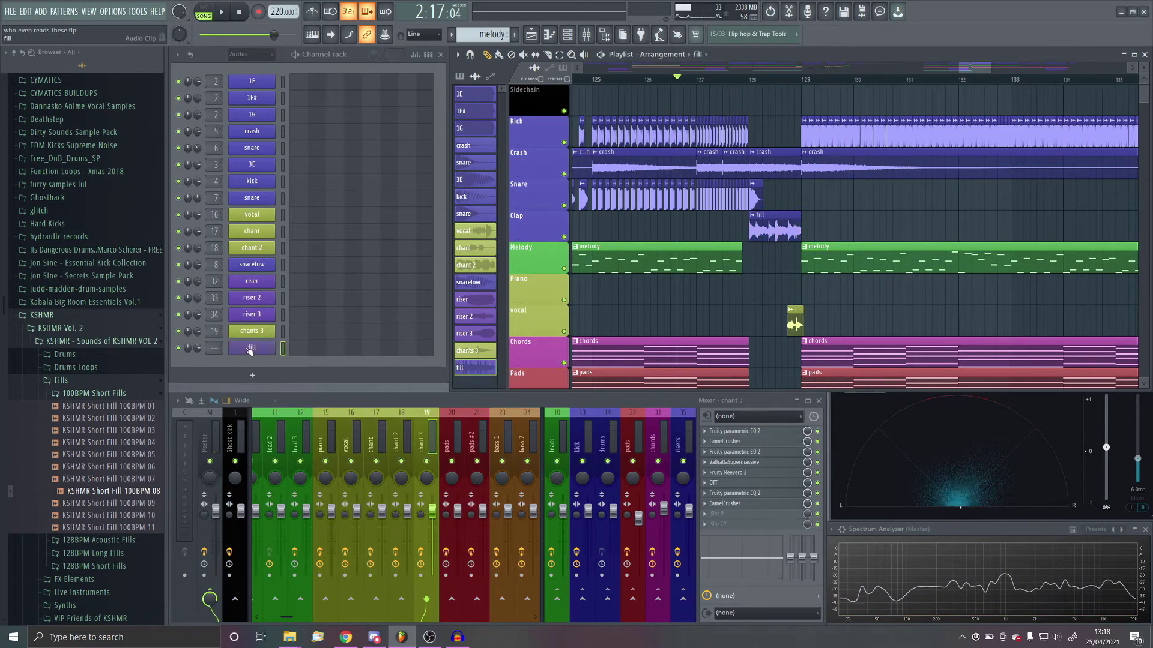
Assign the fill channel to its own mixer track, move that to track 9 beside snarelow and route it to the drums bus
click(251, 348)
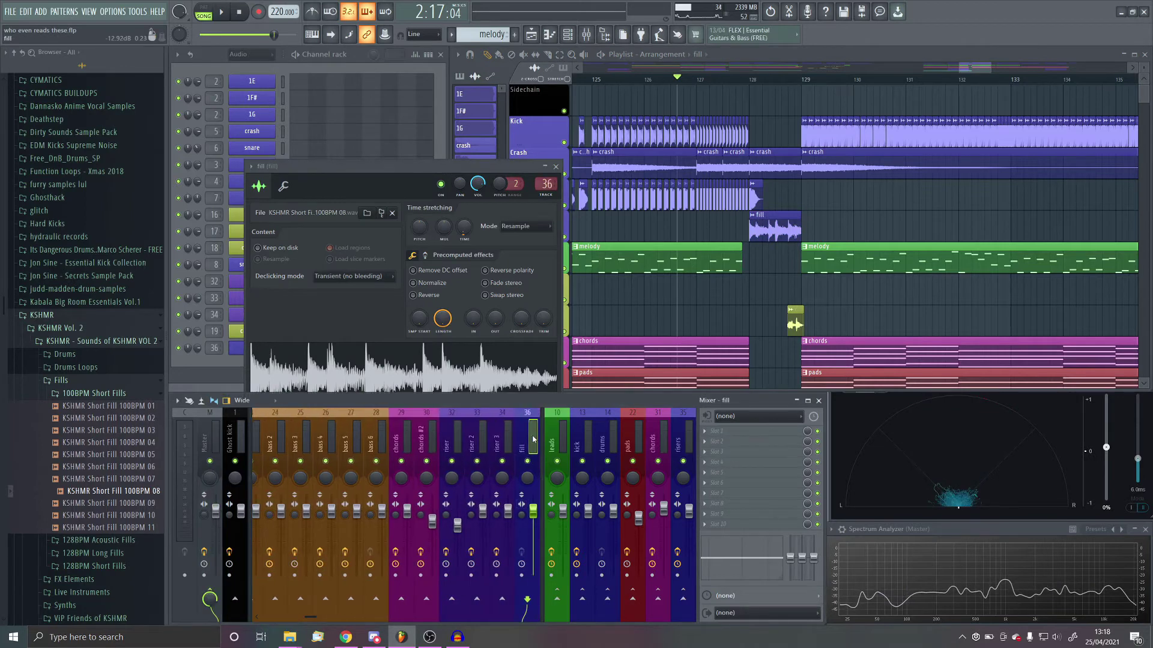
alt+scroll(532, 439, up, 19)
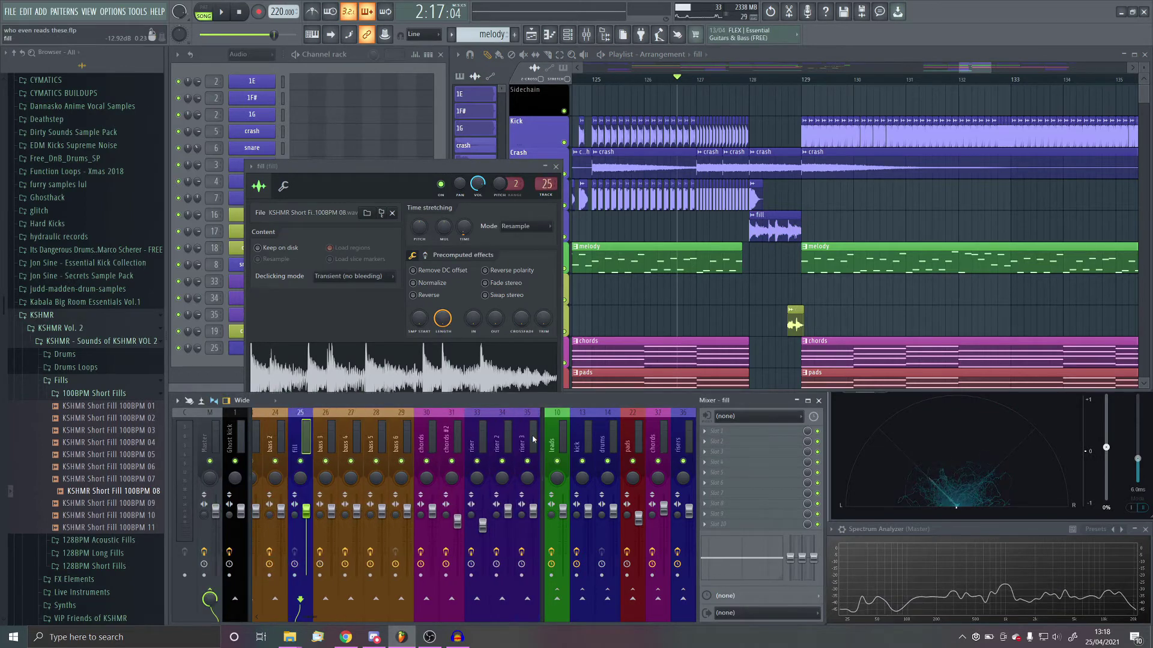
alt+scroll(532, 439, up, 10)
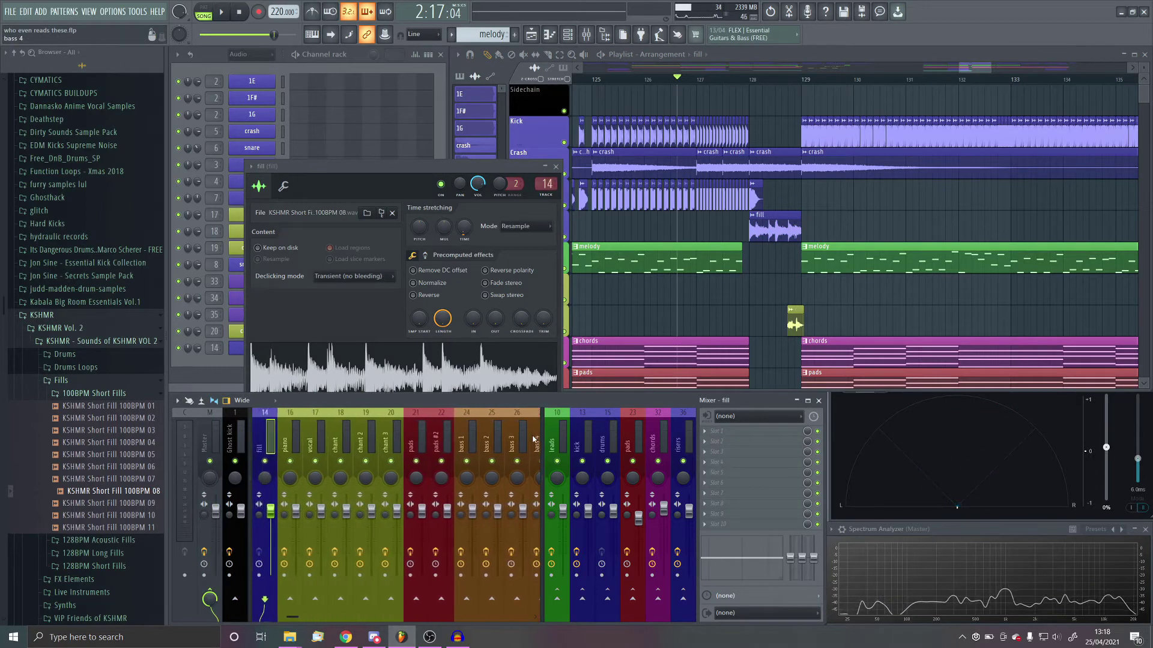
alt+scroll(533, 438, down, 3)
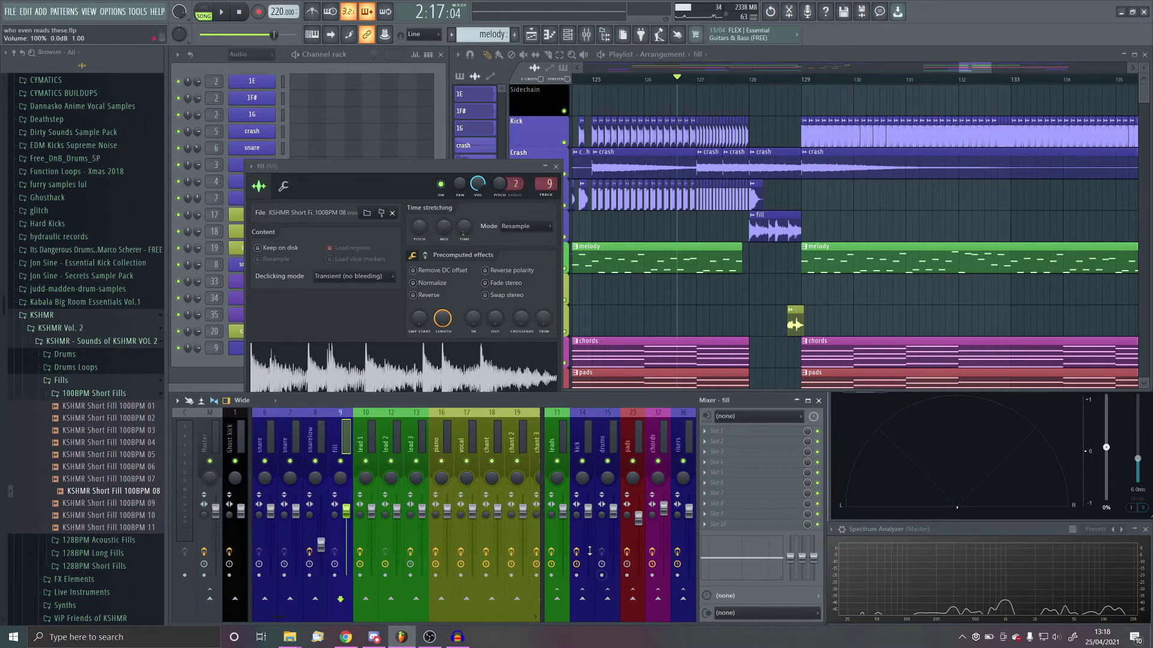
click(607, 598)
Add Fruity Parametric EQ 2 to the fill mixer track and turn band 1 into a steep high-pass filter
click(736, 430)
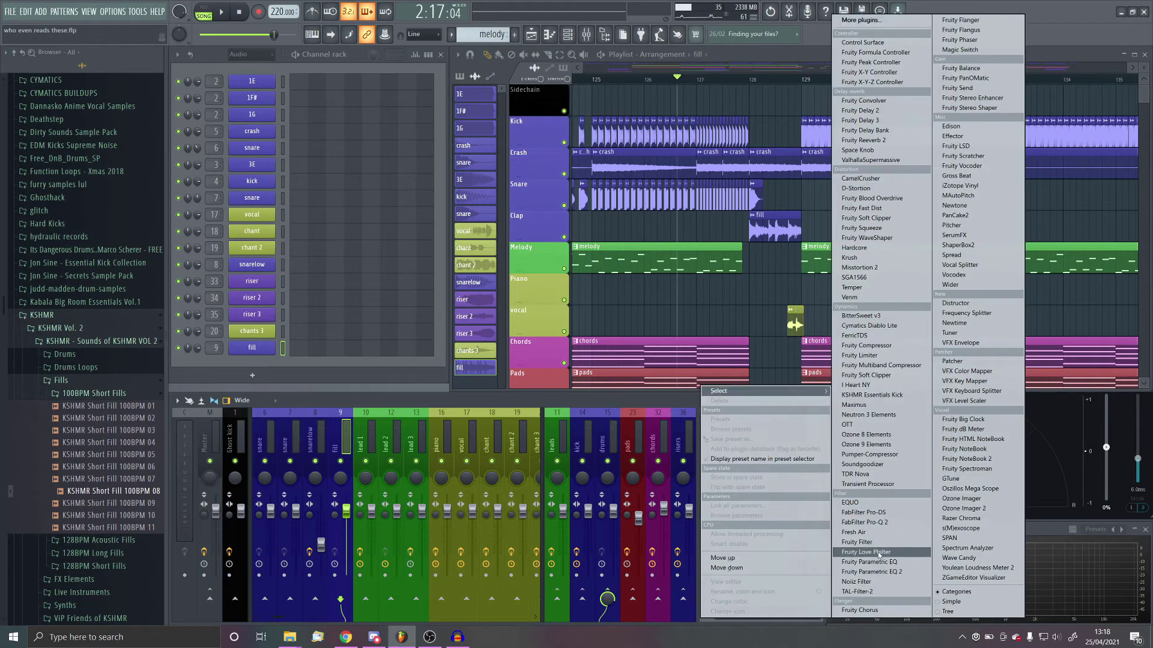
click(884, 572)
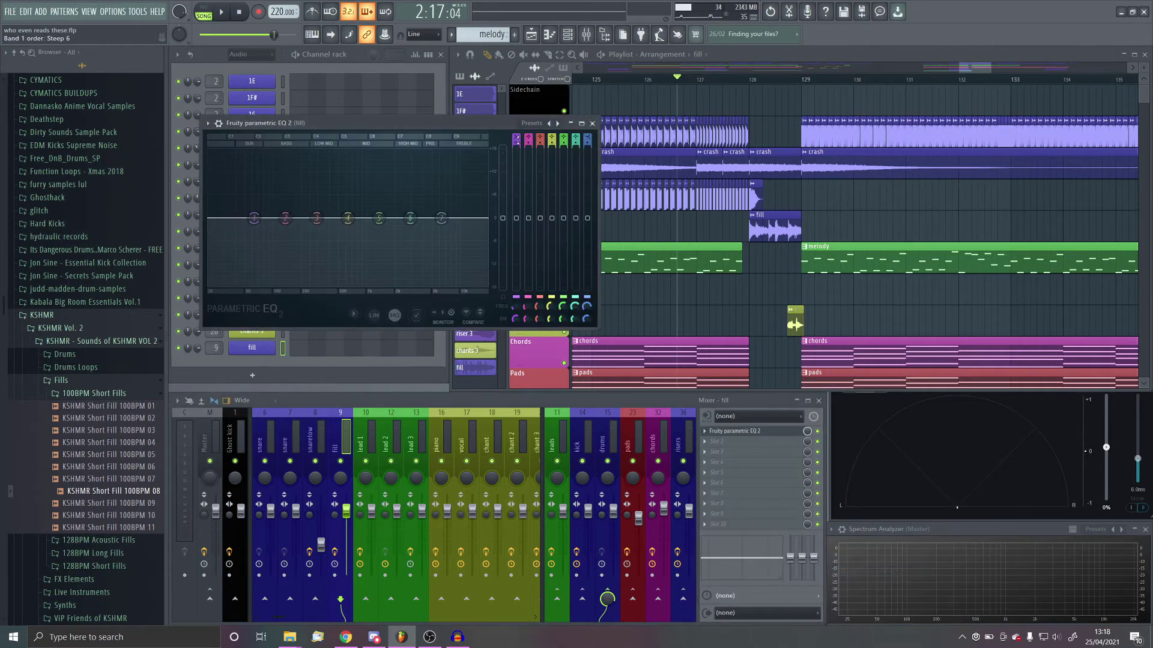
scroll(516, 136, down, 2)
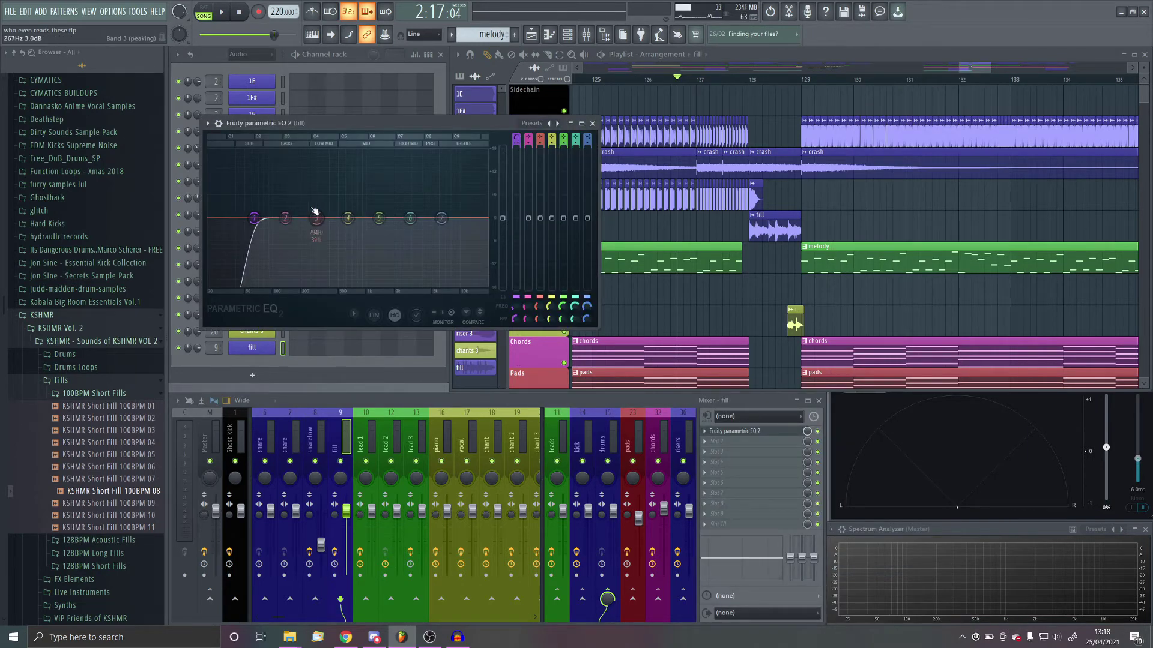
Loop bar 128, solo the Clap track and audition the fill through its EQ
key(space)
scroll(869, 200, up, 3)
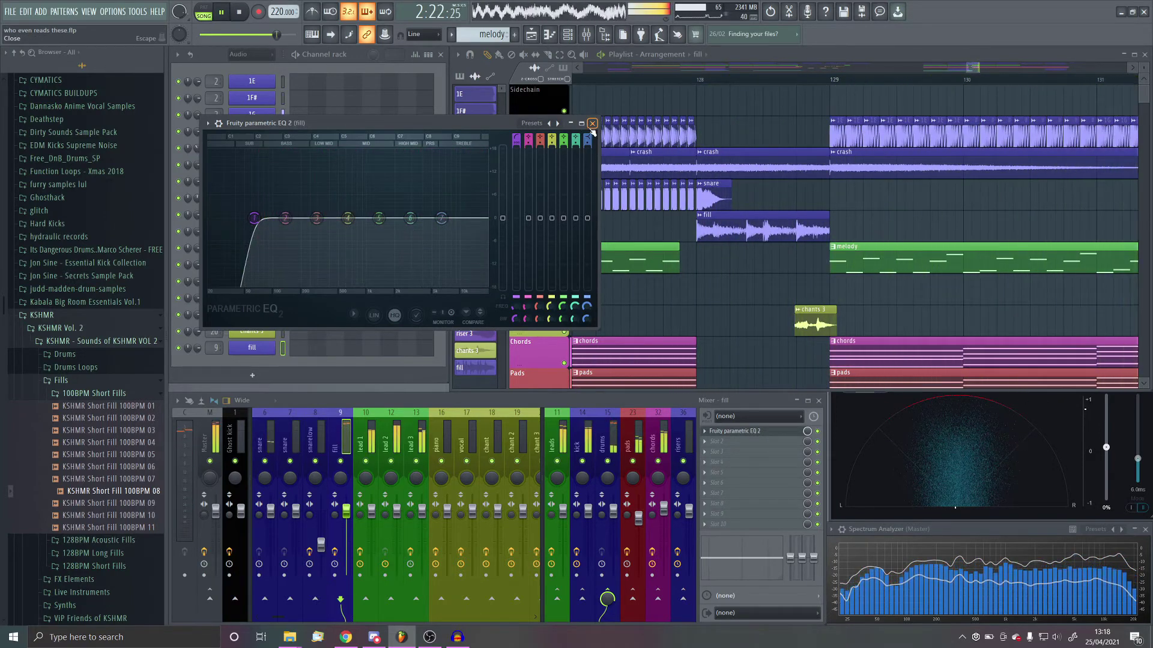
drag(703, 82, 829, 84)
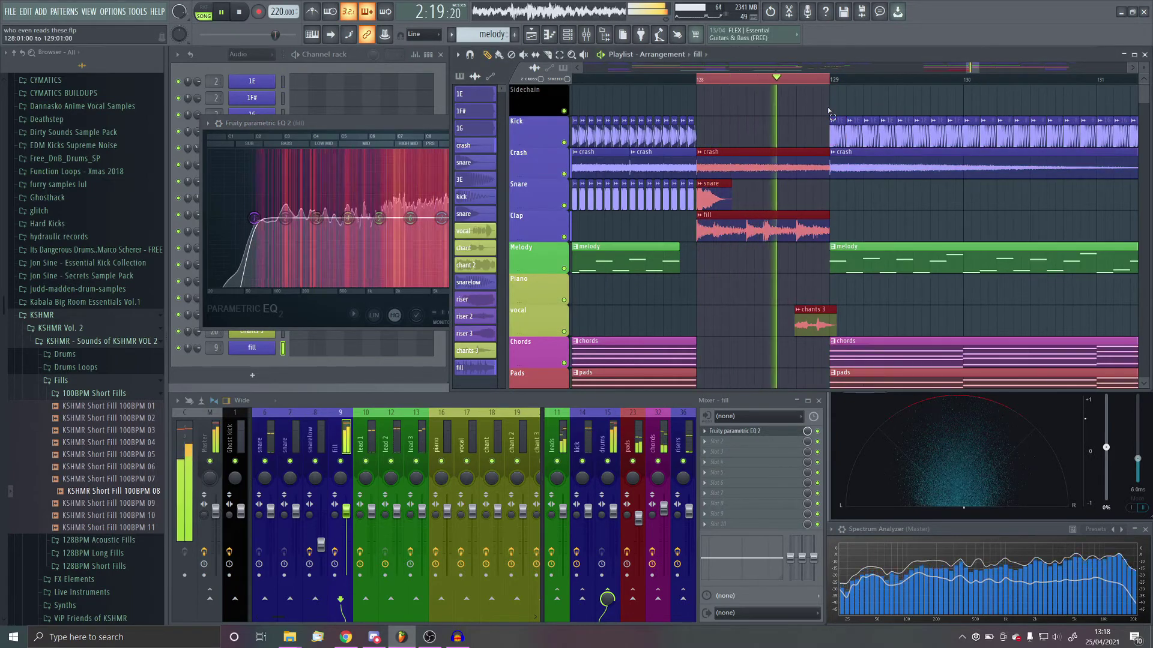
right_click(563, 237)
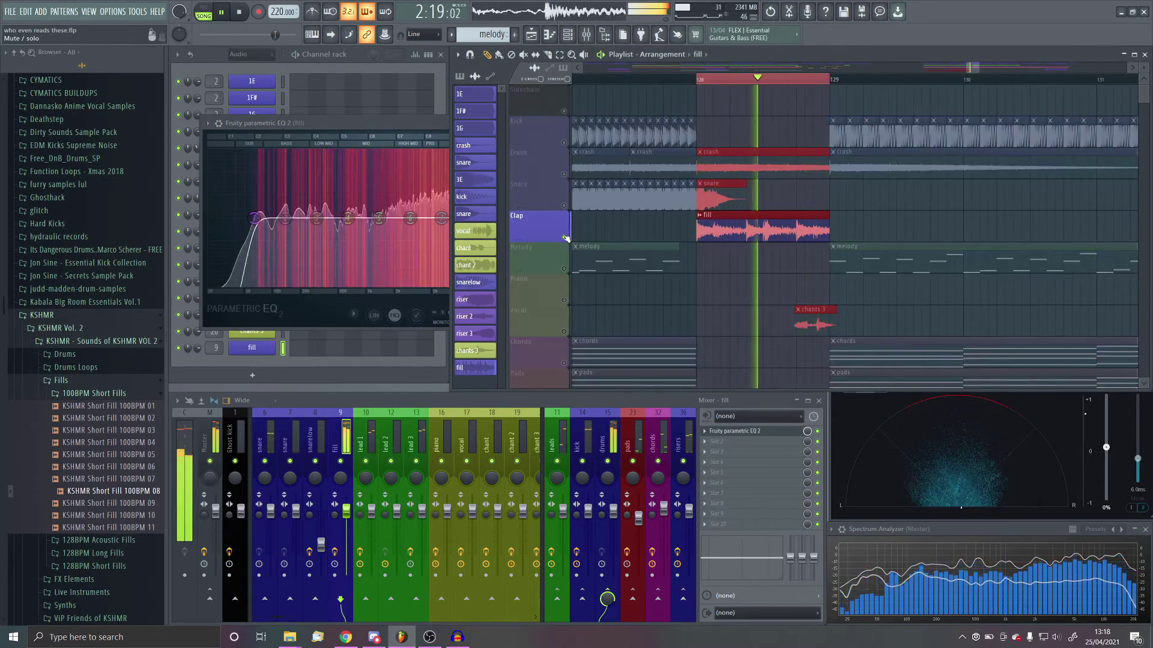
key(space)
scroll(771, 293, up, 2)
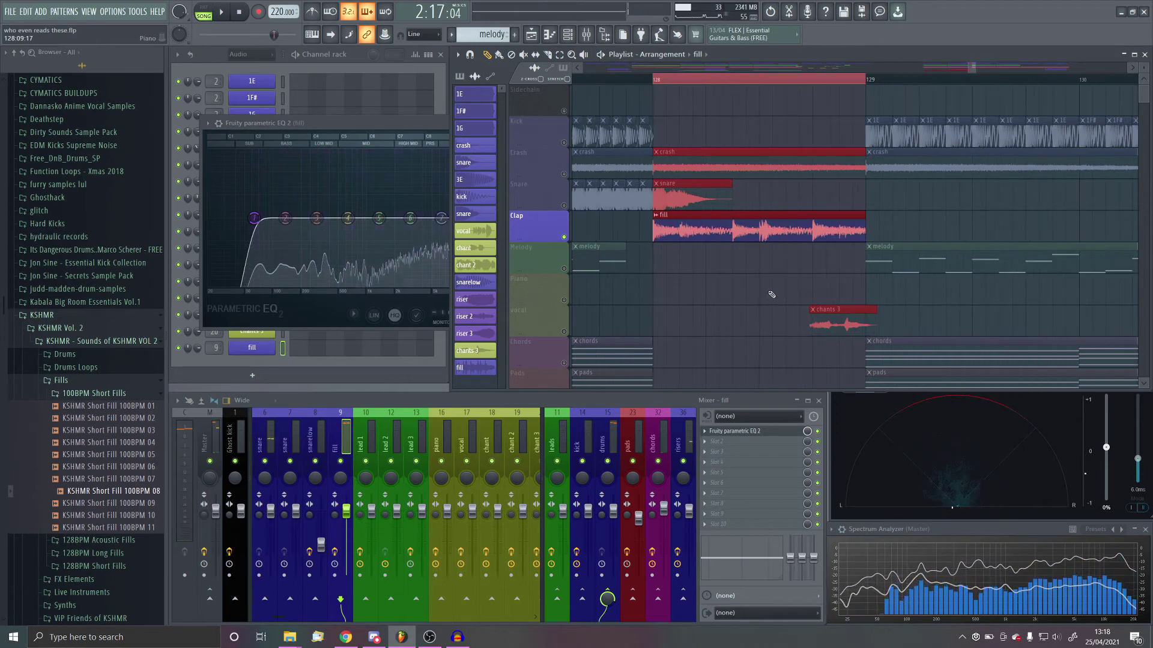
click(396, 137)
key(space)
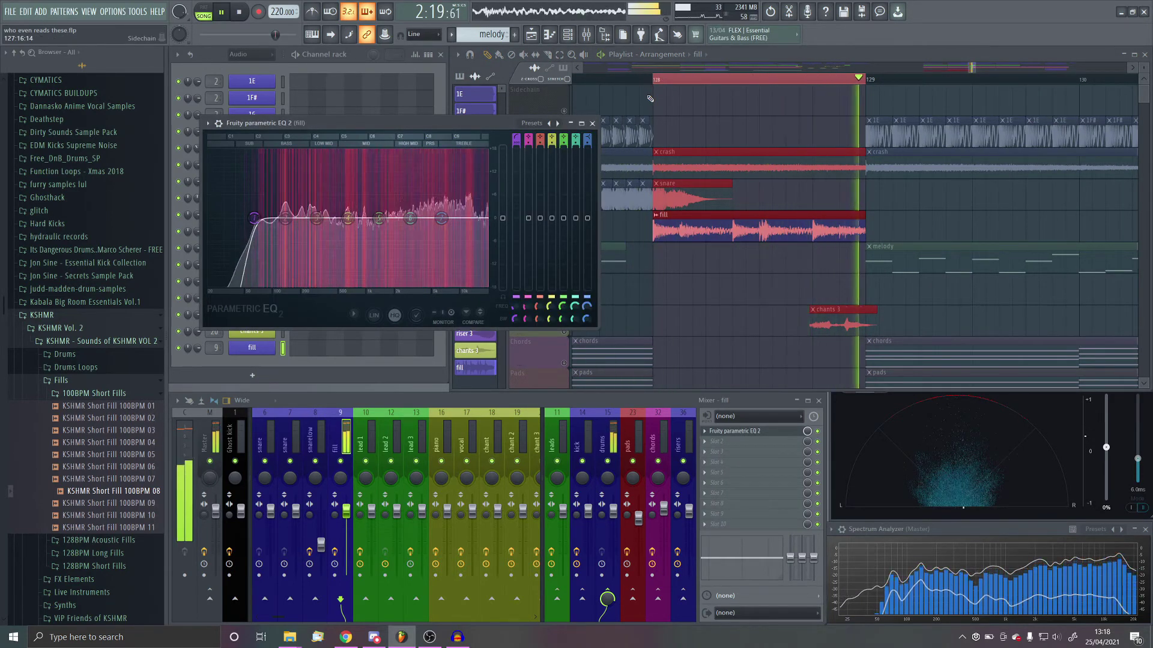
key(space)
Replace the fill's sample with KSHMR Short Fill 100BPM 01, audition it and raise the EQ's high-pass cutoff slightly
click(140, 478)
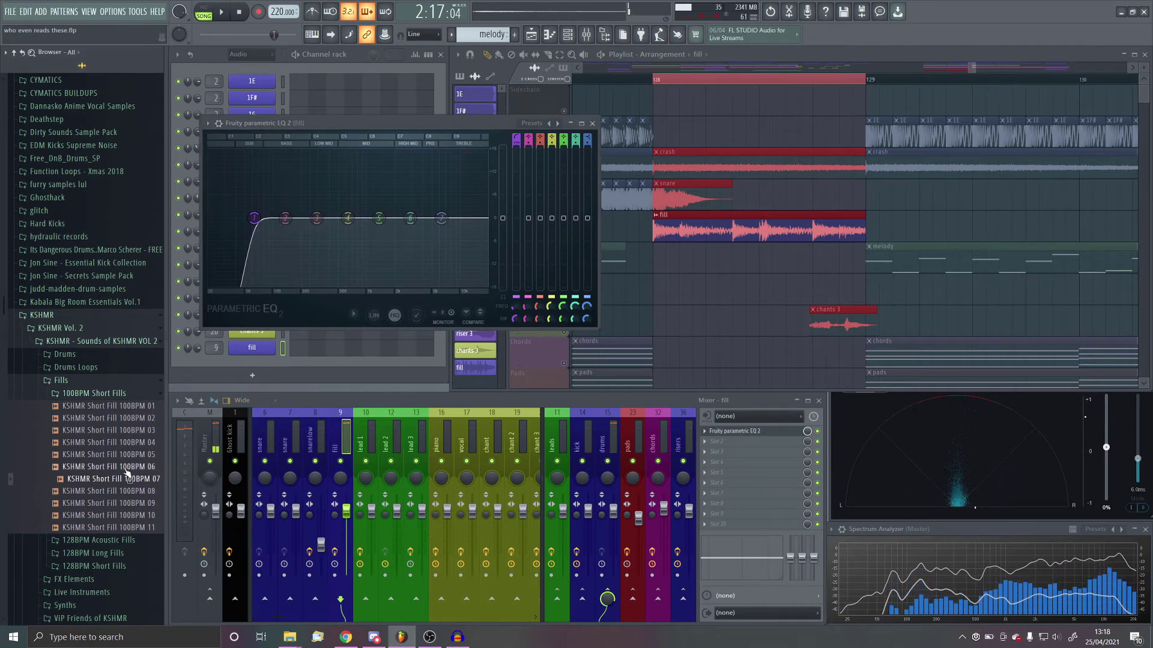
double_click(706, 231)
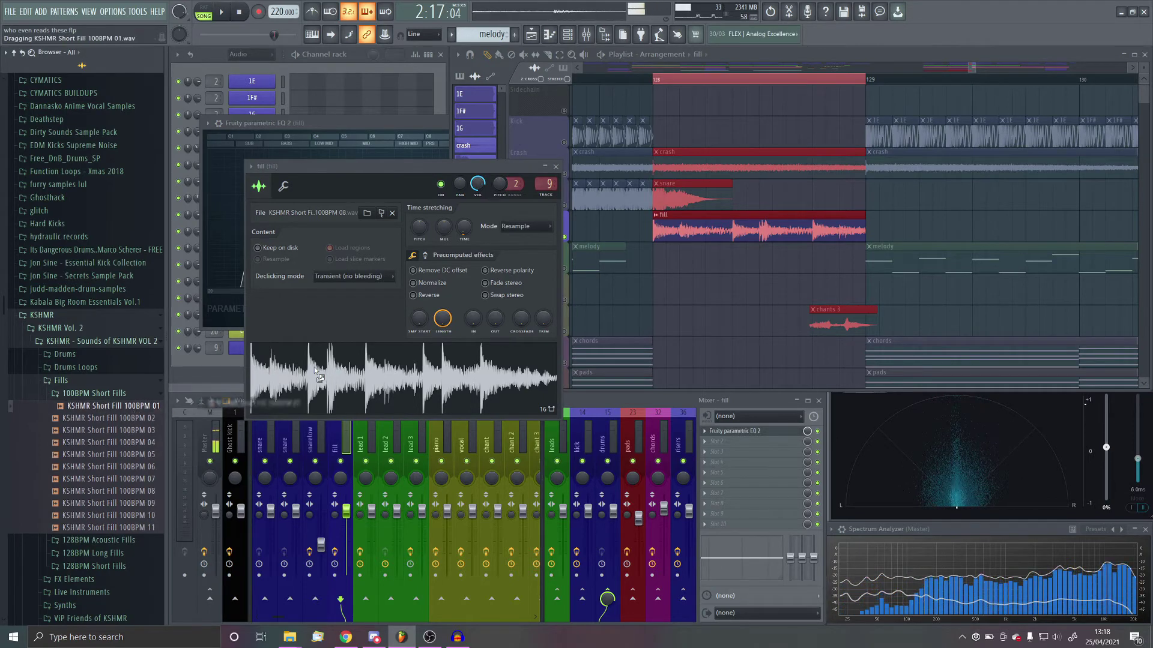
drag(315, 367, 314, 368)
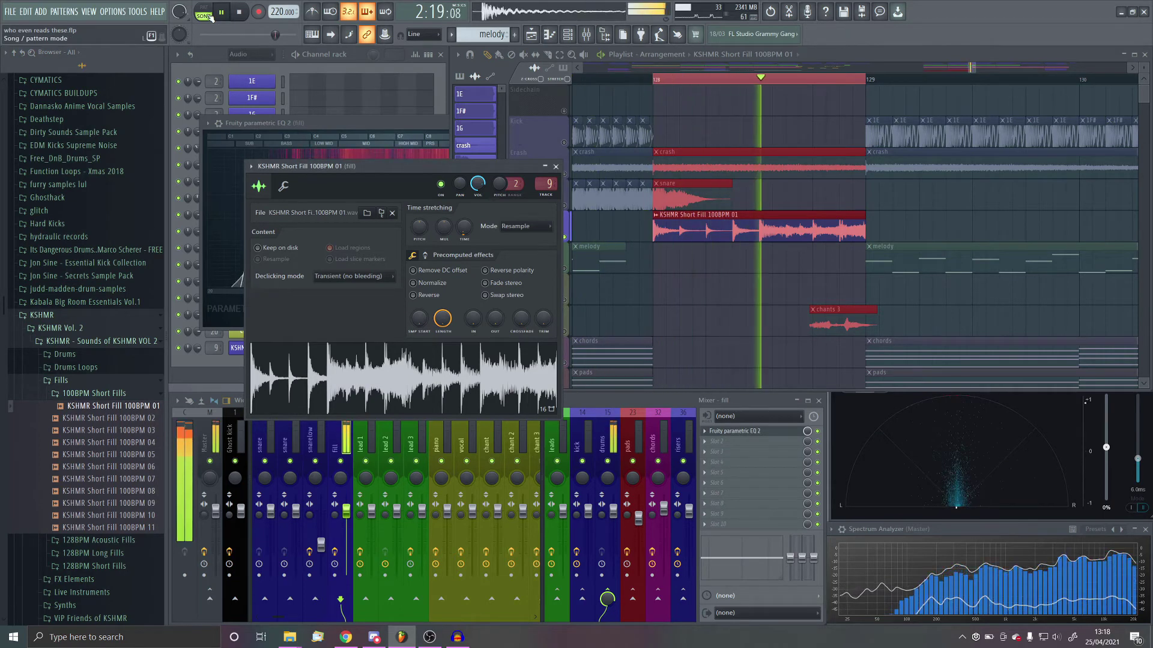
click(556, 167)
key(space)
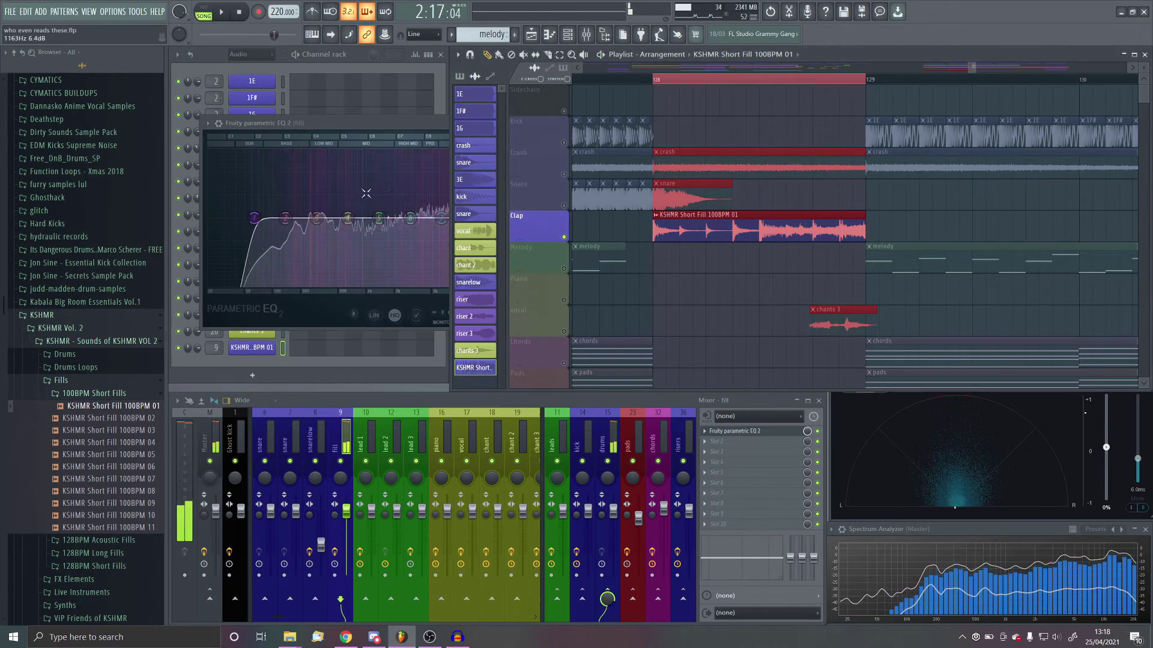
drag(255, 217, 270, 218)
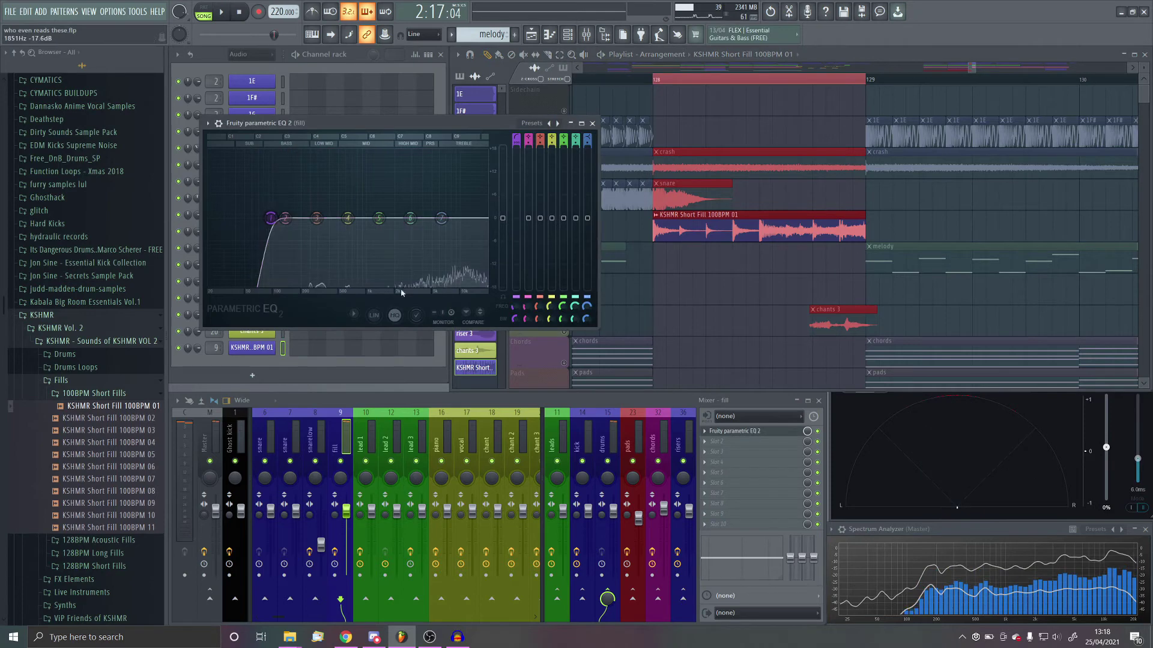
Restore all soloed-out tracks, remove the bar 128 loop and play the new fill in the full mix
click(569, 362)
key(space)
scroll(799, 228, down, 3)
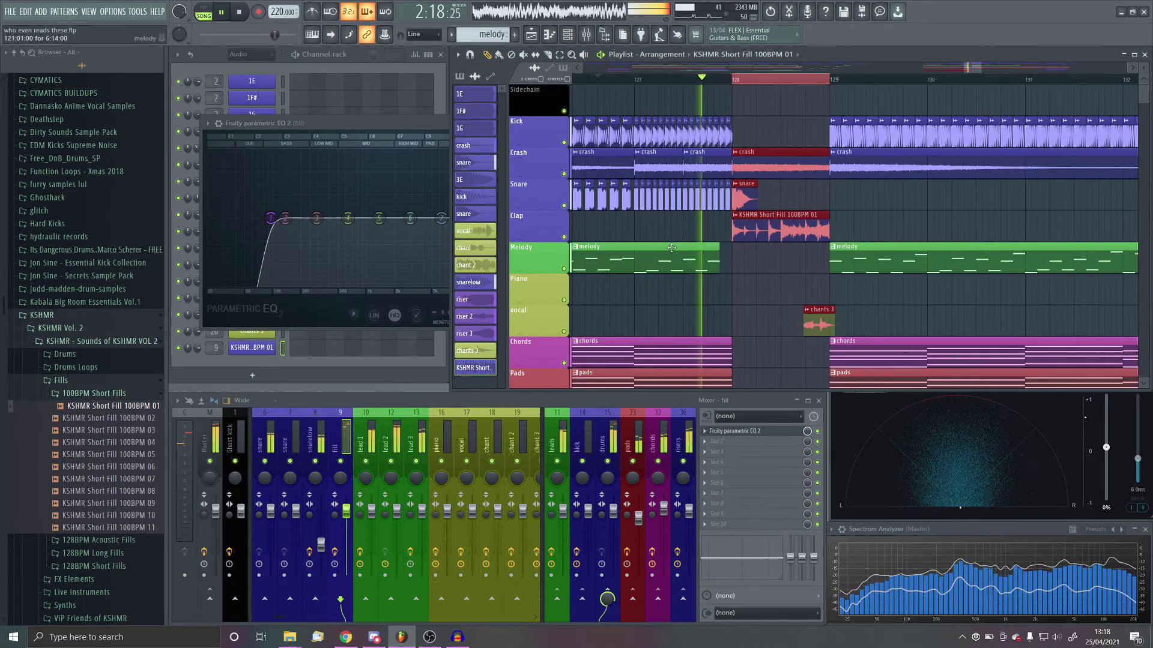
ctrl+click(605, 227)
scroll(910, 336, down, 4)
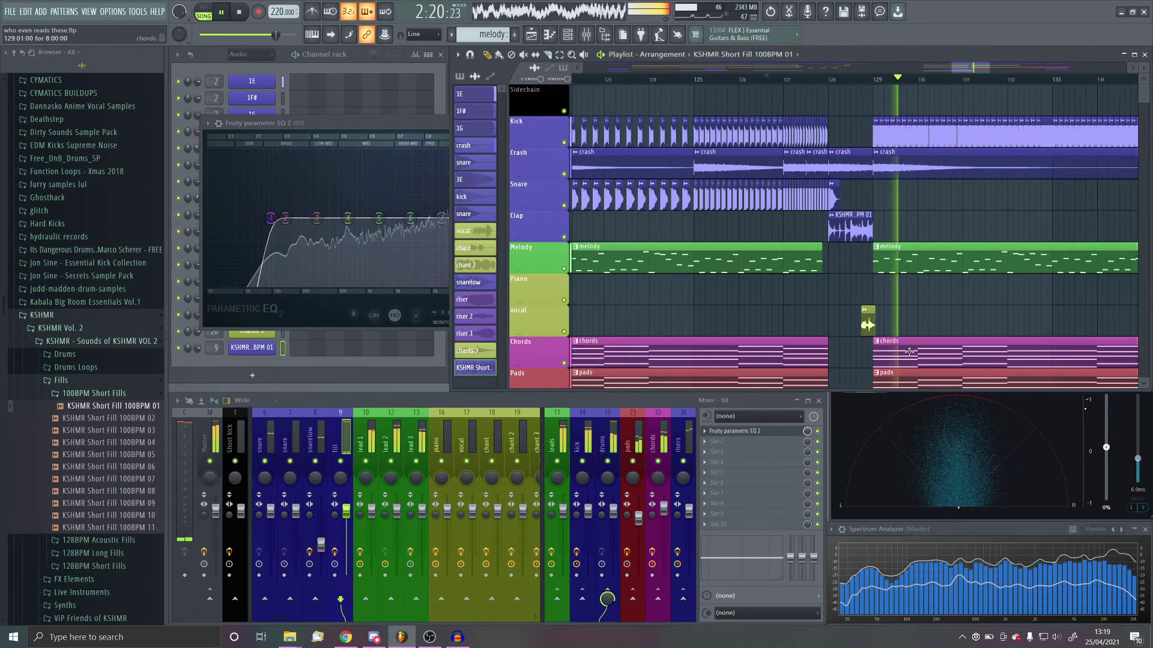
scroll(911, 336, up, 4)
scroll(829, 330, up, 2)
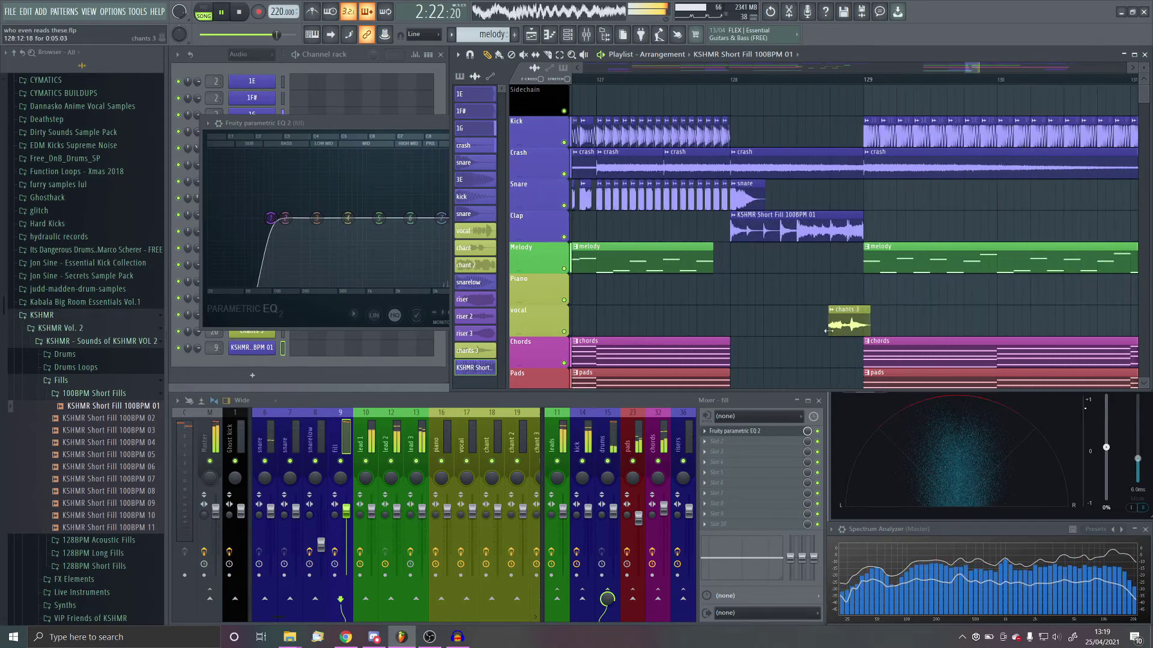
Rename the replaced sample's channel to fill, copy the fill and chants 3 clips to bar 48 and play them before the first drop
shift+click(251, 348)
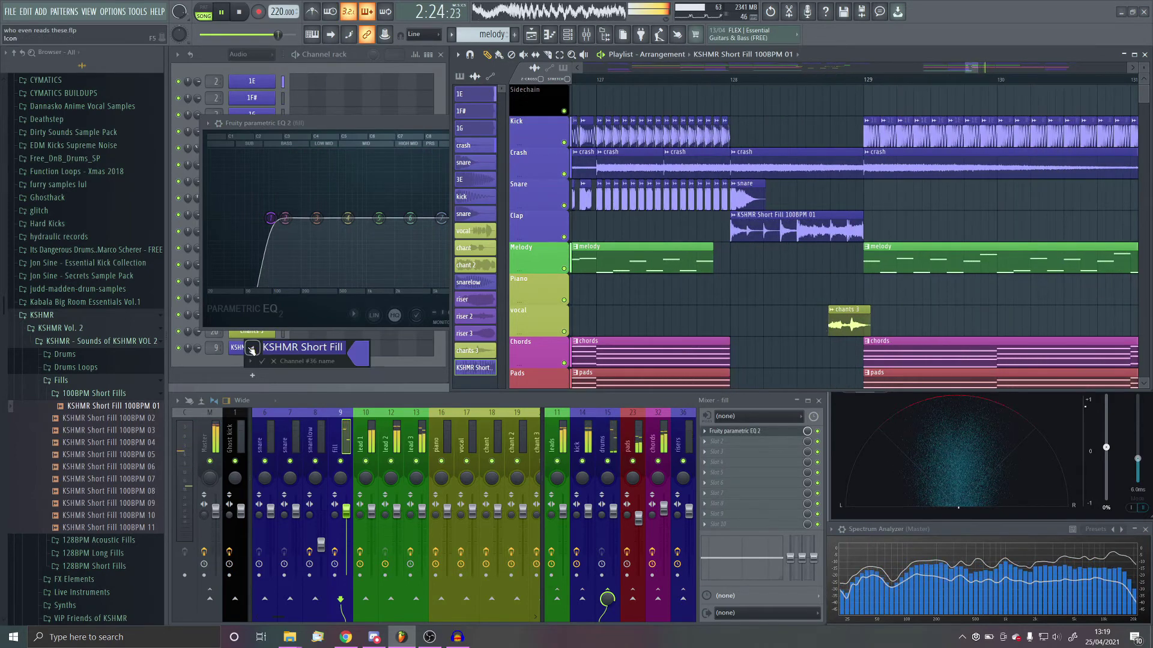
key(Return)
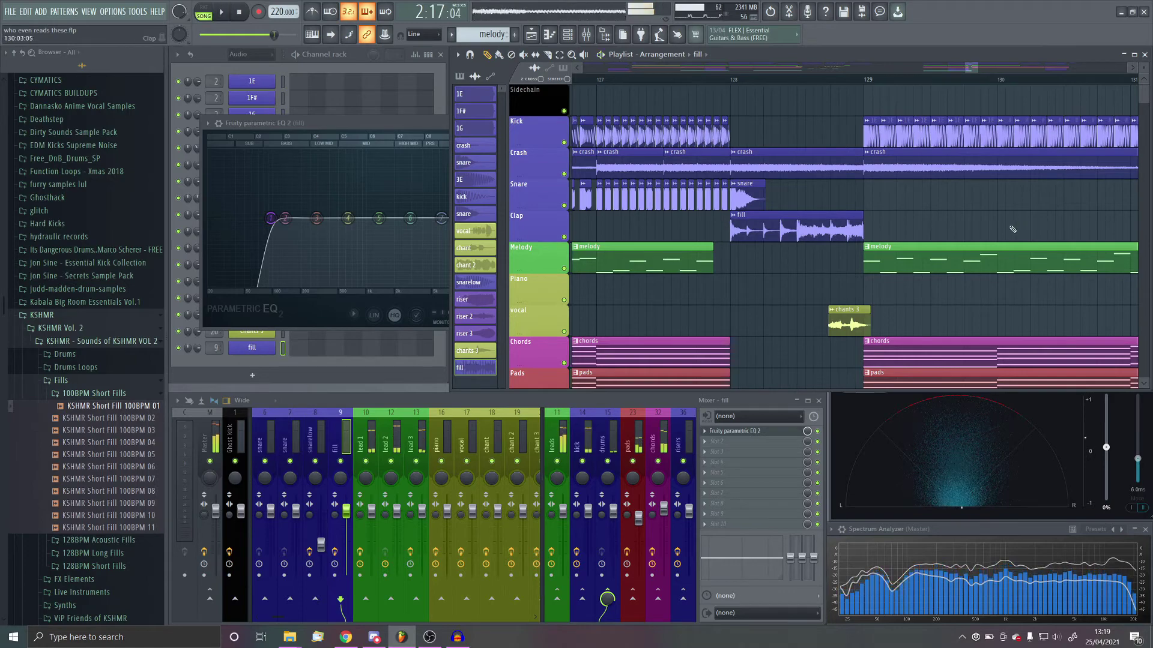
scroll(852, 258, down, 8)
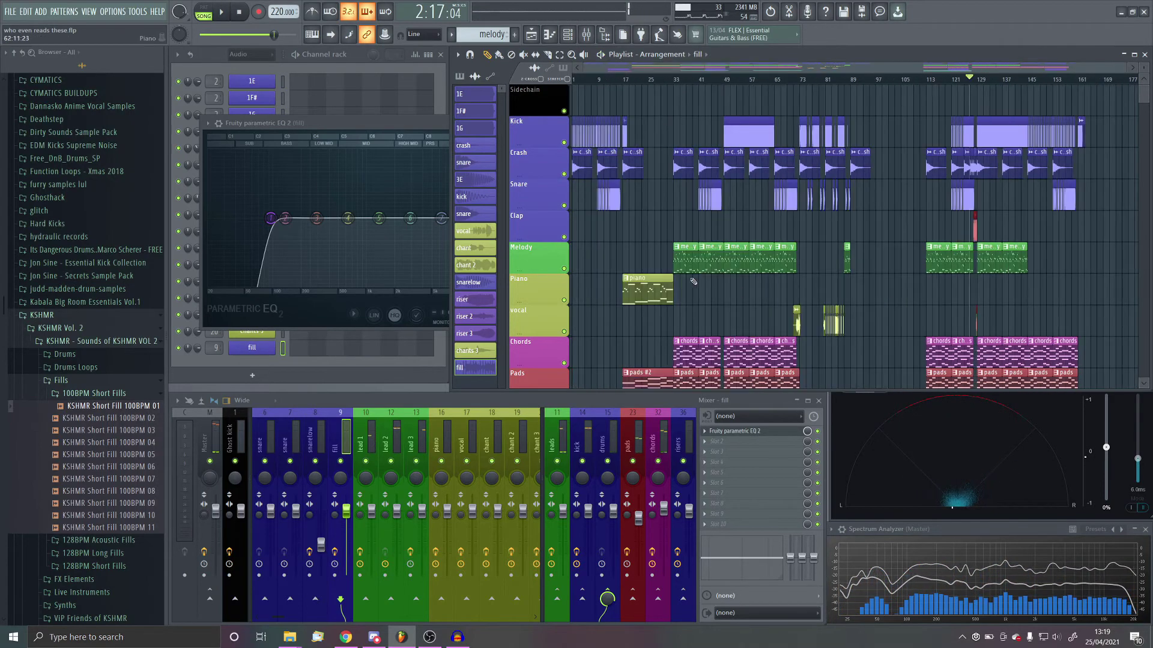
scroll(694, 281, up, 8)
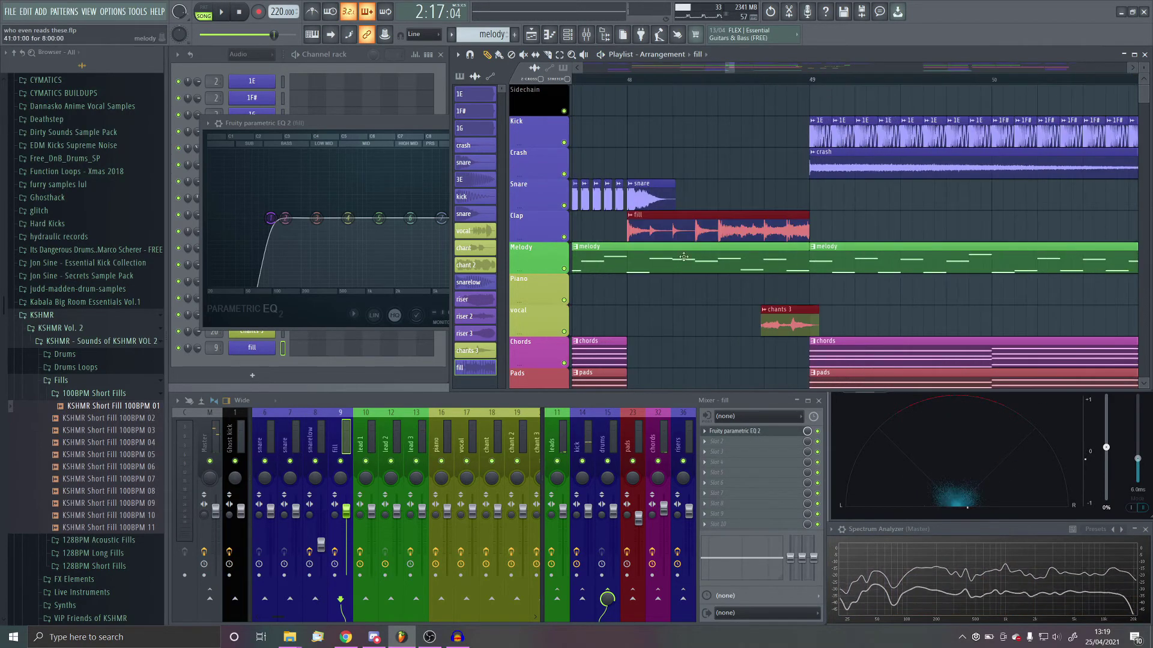
key(space)
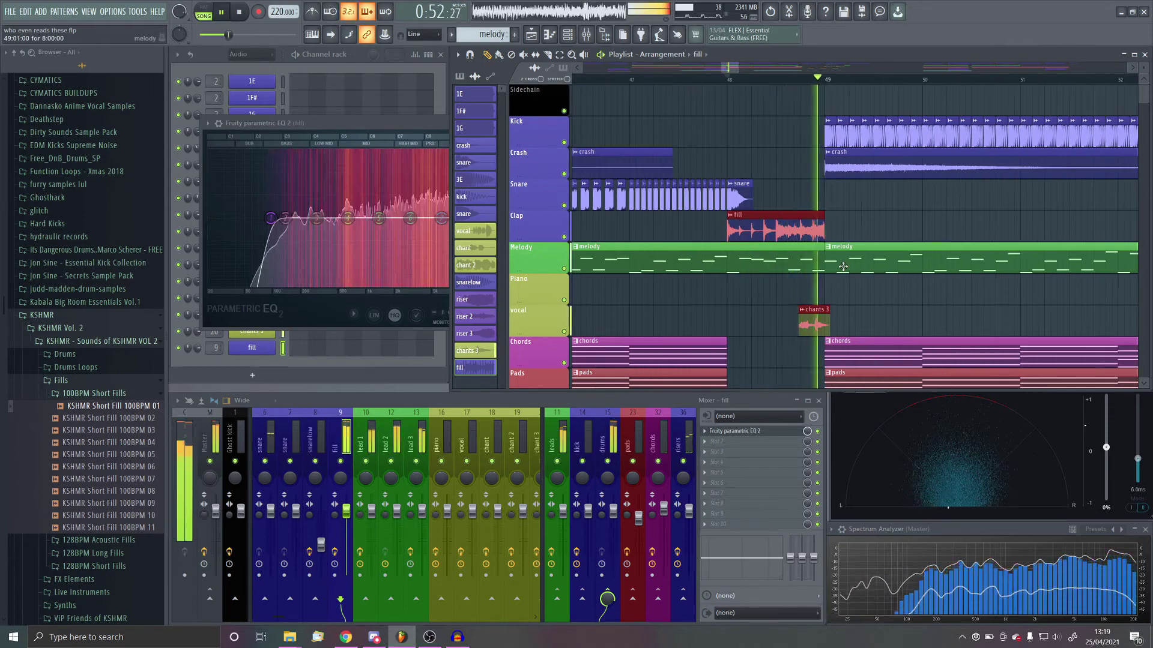
Play the second buildup into the drop at bar 129 and review the arrangement from the first drop to the end
scroll(807, 264, down, 4)
scroll(807, 264, down, 5)
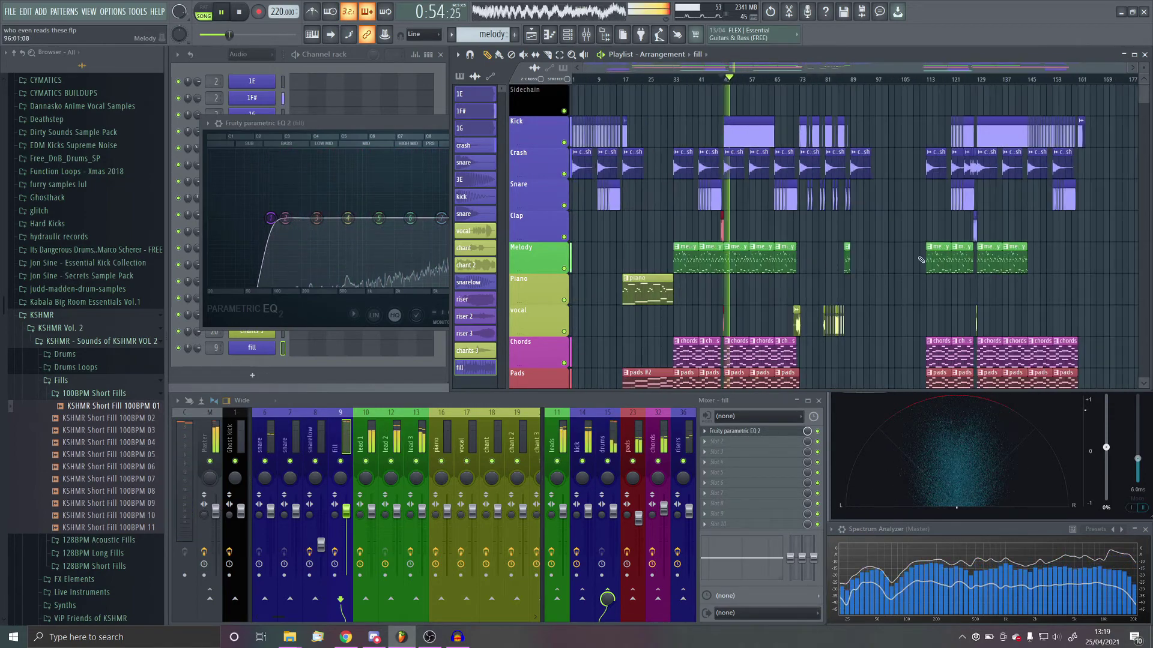
scroll(956, 227, up, 4)
click(840, 81)
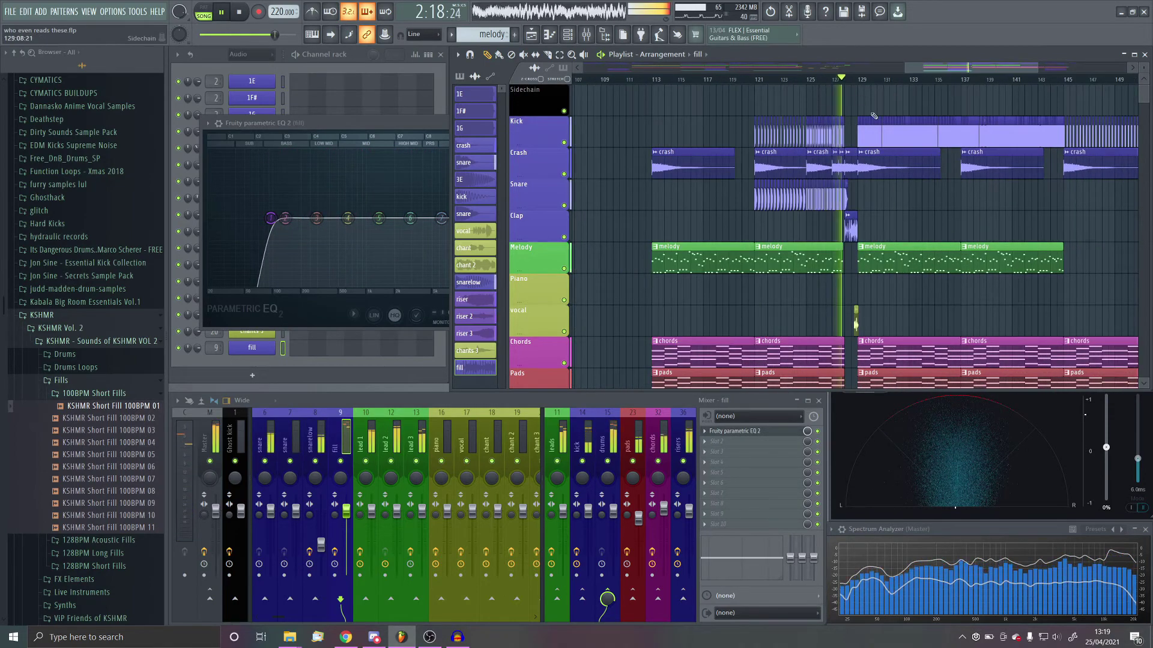
scroll(825, 245, up, 5)
scroll(825, 245, down, 10)
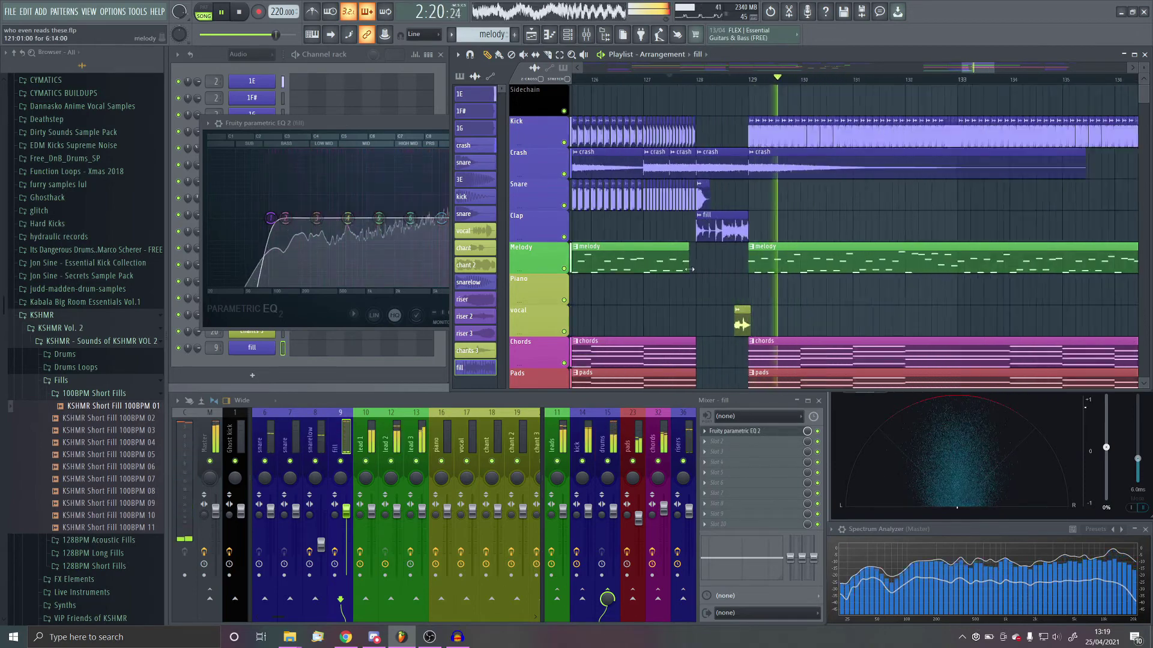
scroll(886, 269, down, 3)
scroll(885, 269, down, 2)
scroll(945, 285, up, 3)
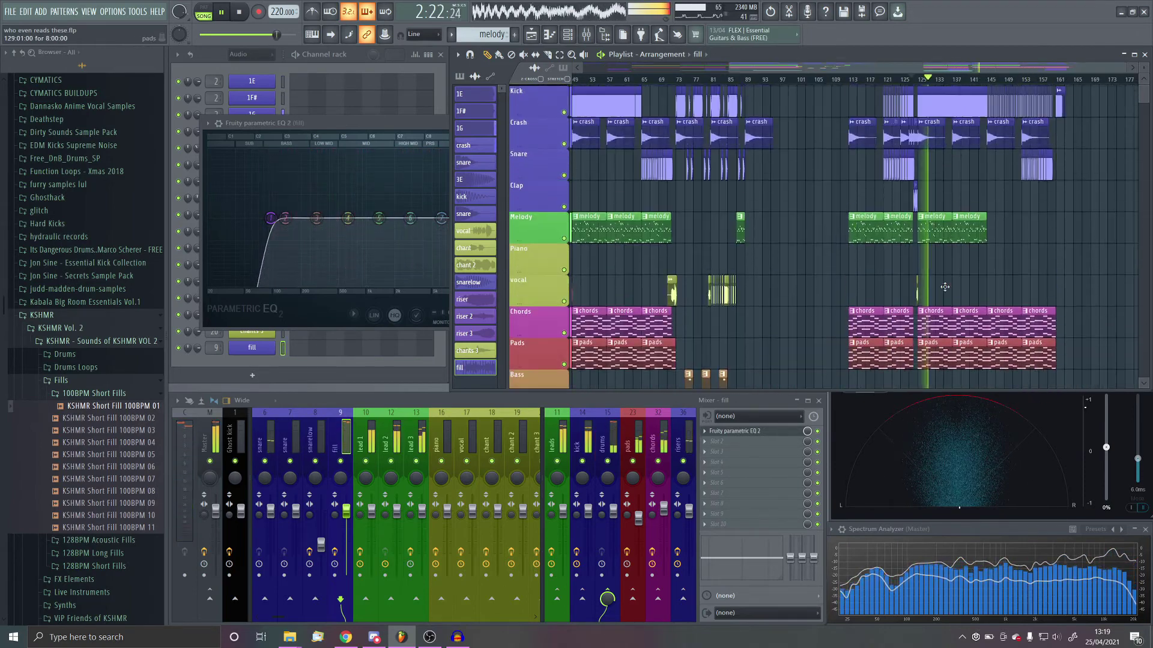
scroll(944, 286, down, 2)
scroll(790, 236, up, 1)
scroll(790, 237, up, 2)
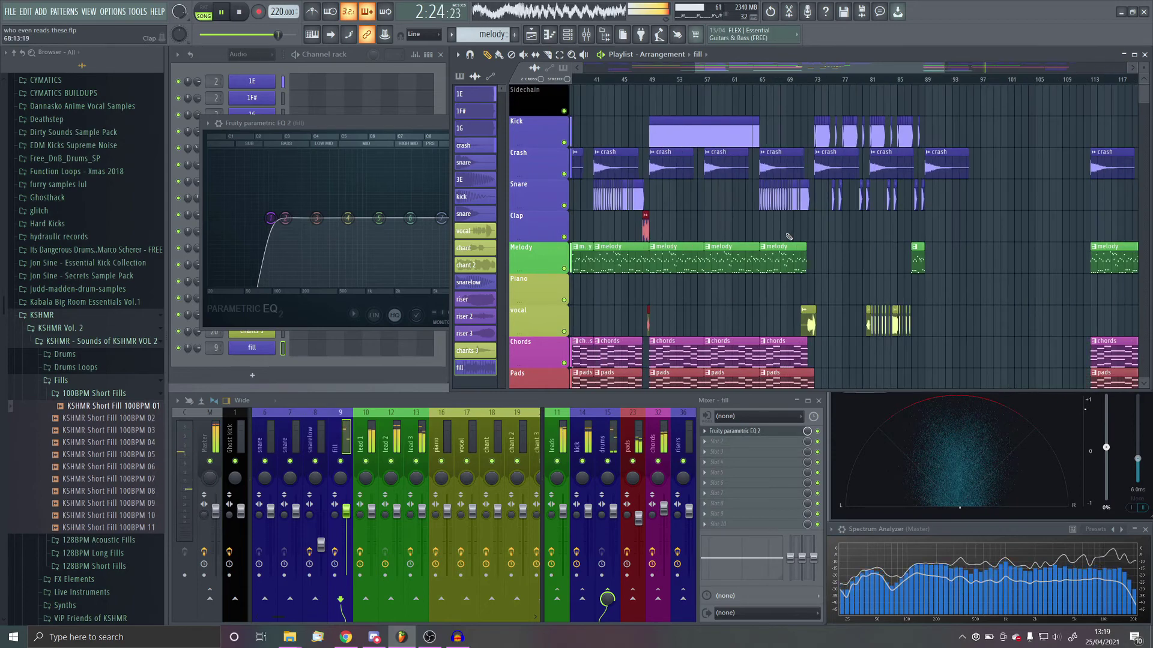
scroll(1142, 252, up, 2)
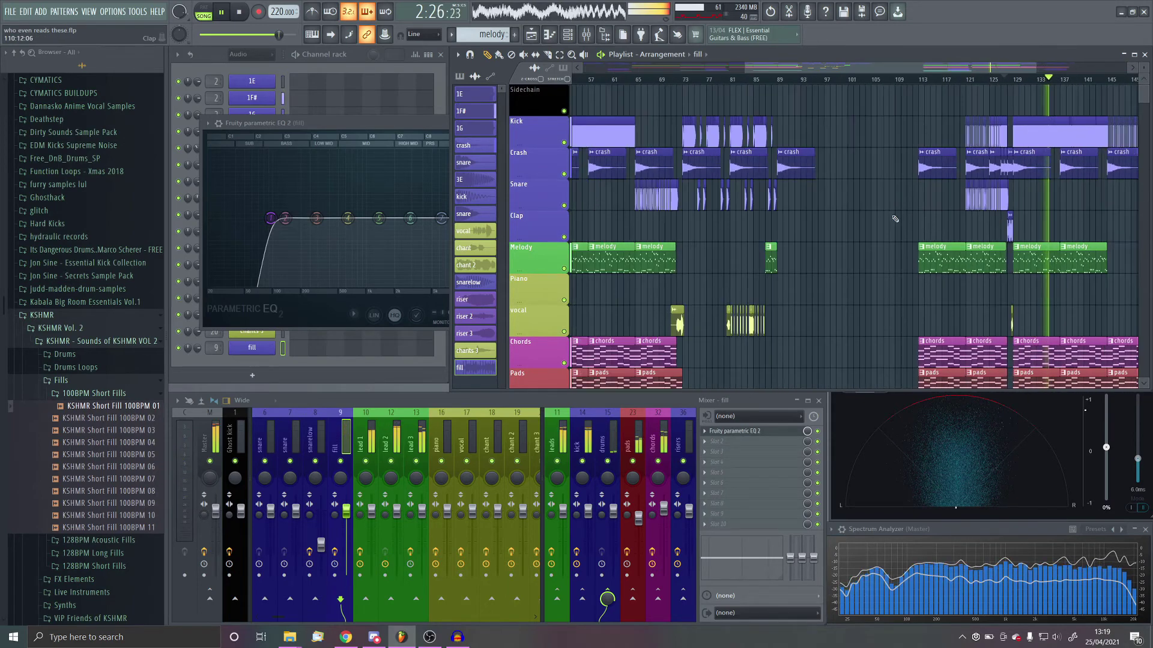
scroll(1132, 229, up, 5)
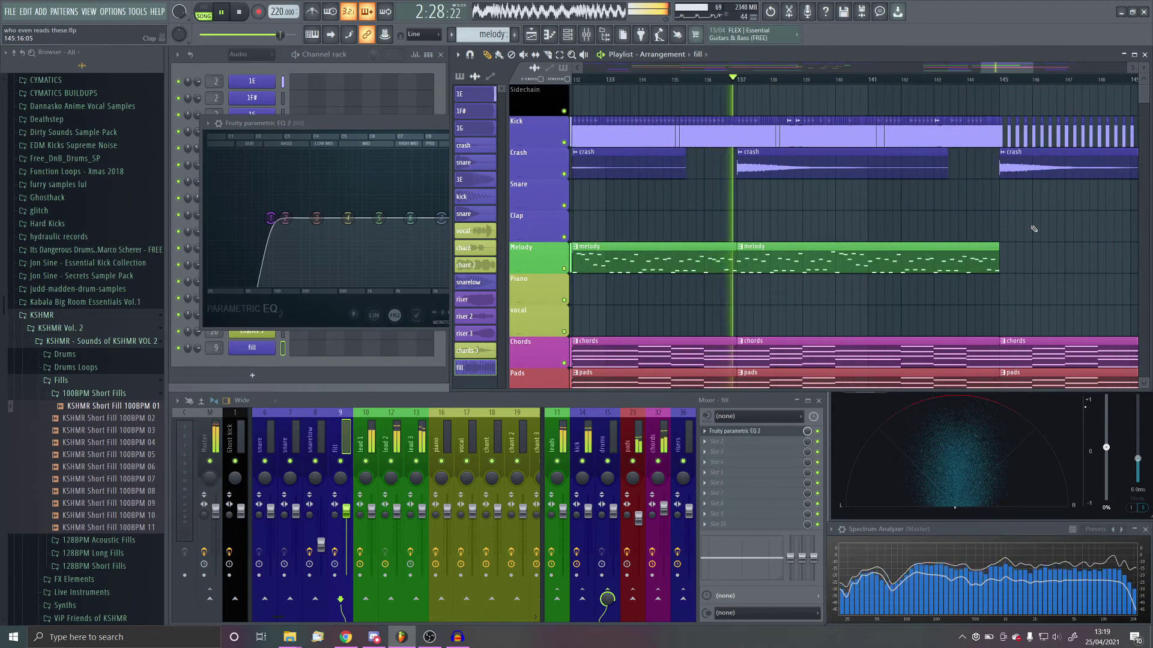
Close the fill's EQ, stop playback and select bars 137 to 145 on the playlist timeline
click(369, 135)
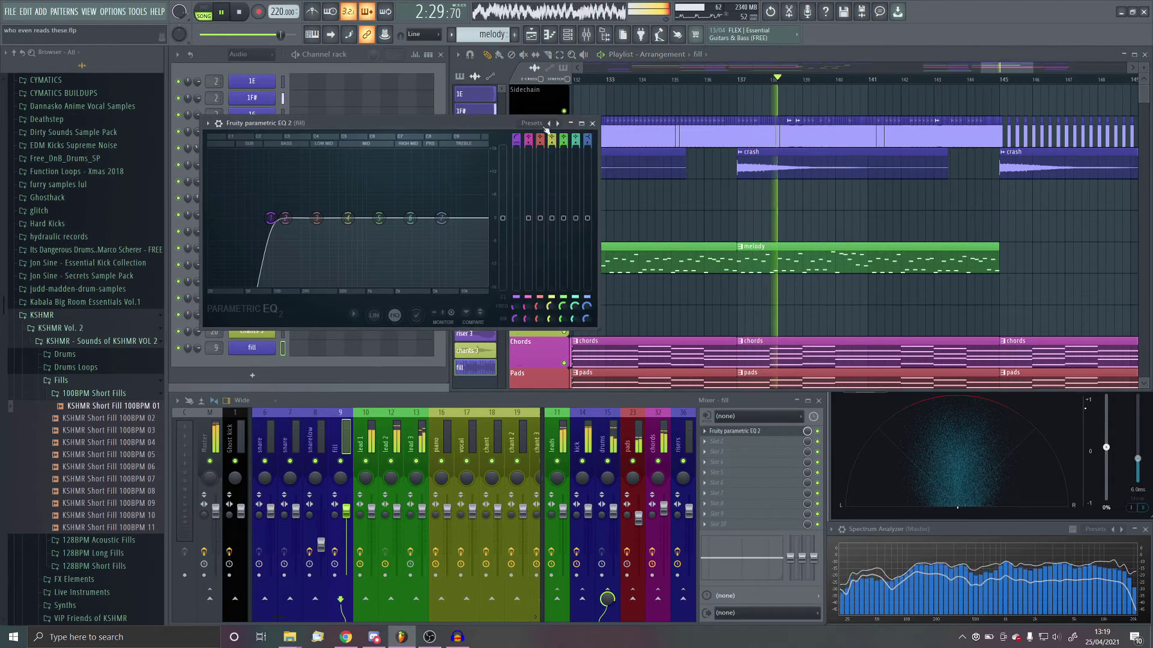
click(591, 123)
key(space)
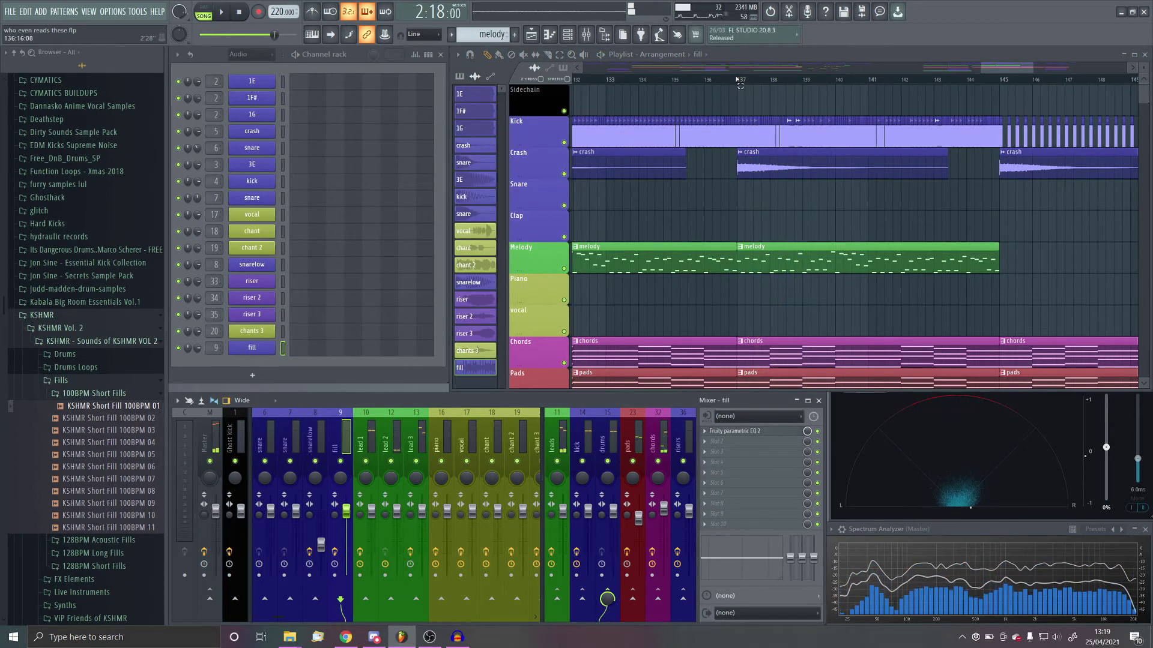
drag(739, 83, 1001, 181)
scroll(1034, 274, down, 2)
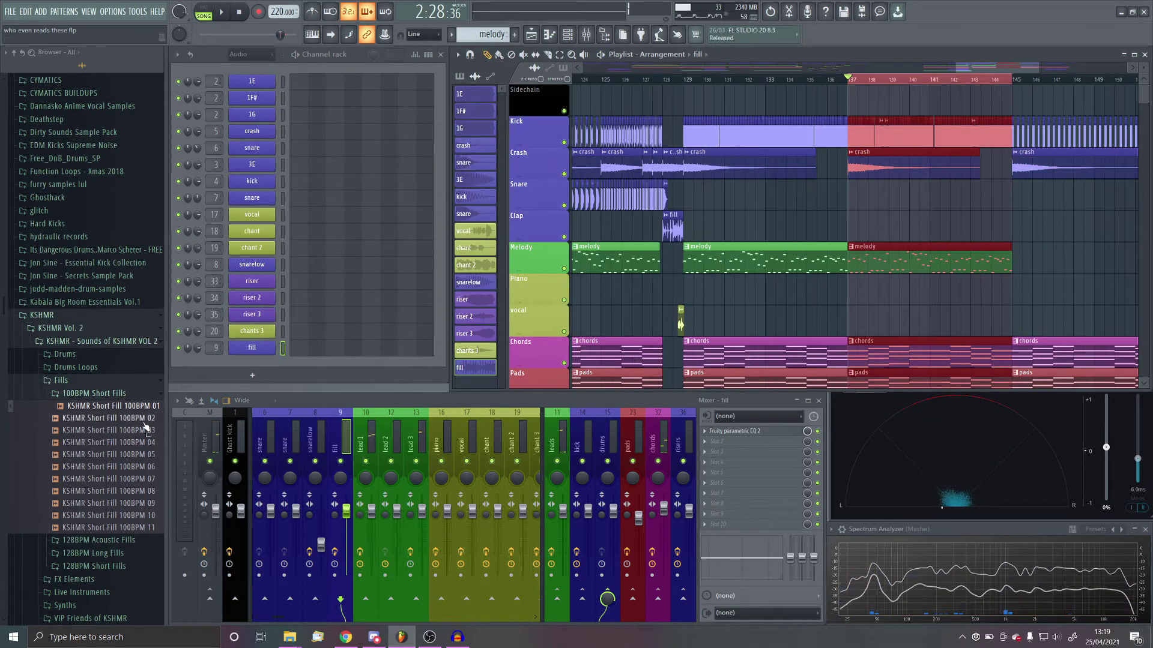
Browse the KSHMR Vol. 2 drum cymbals and audition the ride samples for the second half of the drop
click(61, 380)
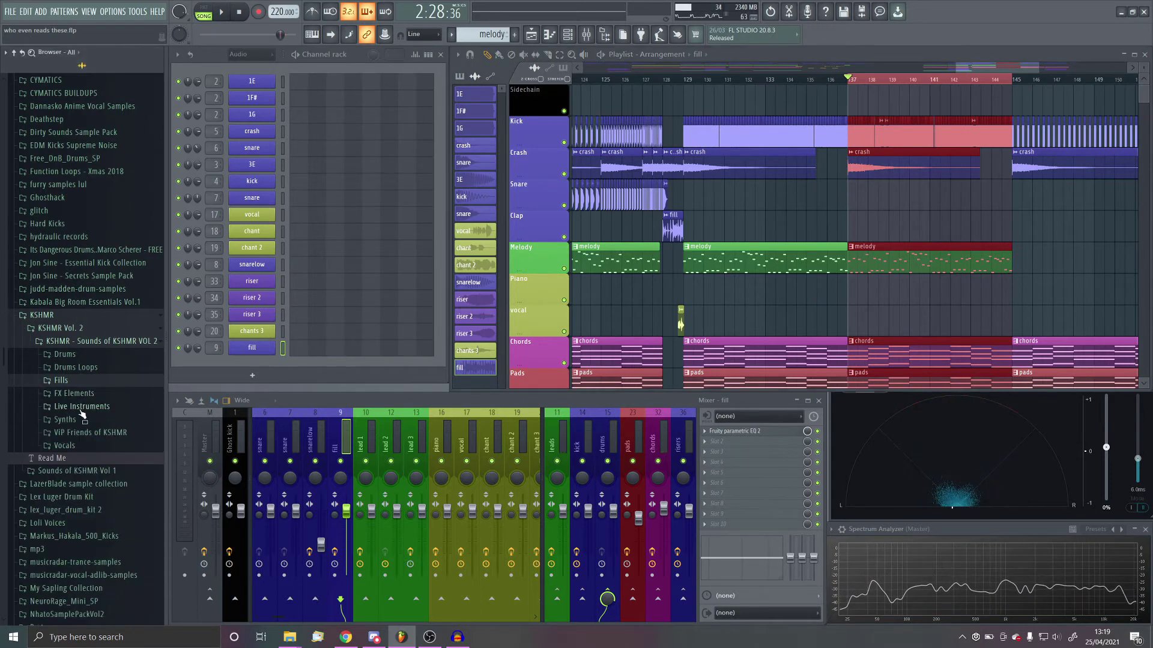
click(65, 354)
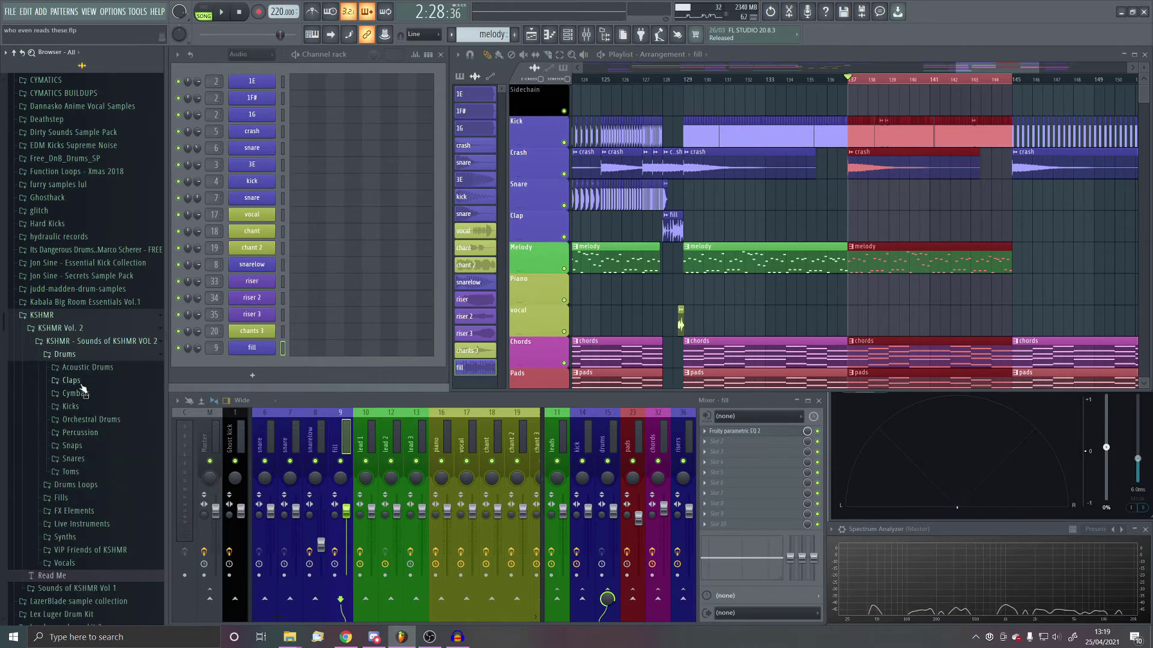
scroll(753, 271, down, 6)
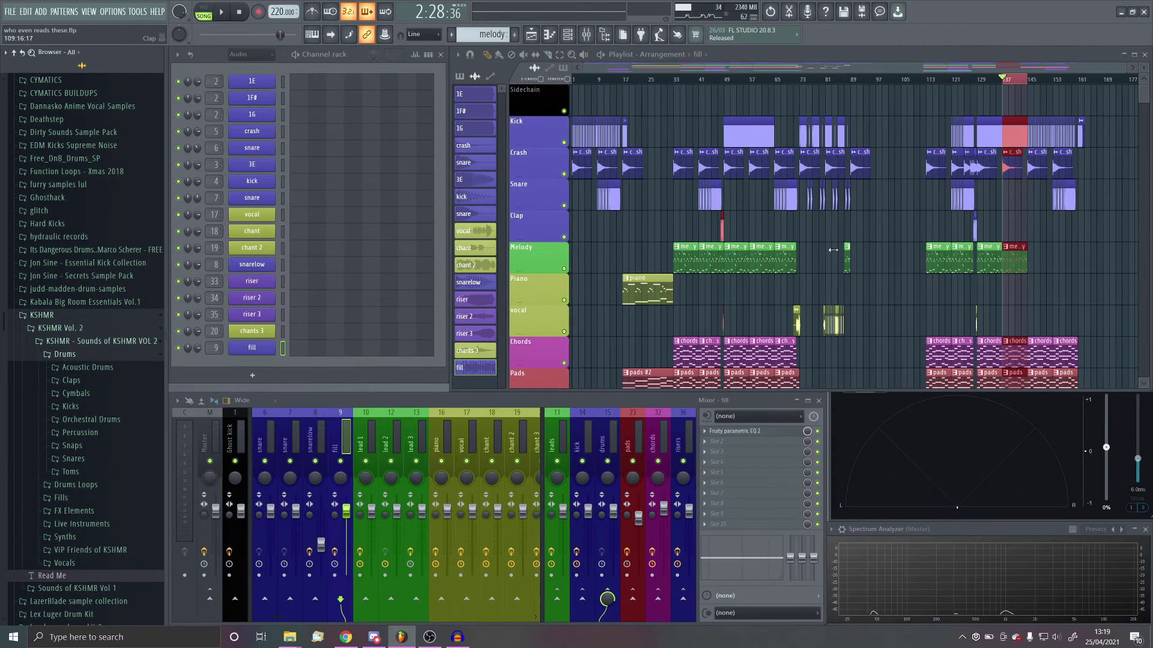
scroll(1009, 305, up, 5)
drag(1042, 299, 697, 317)
scroll(697, 317, up, 2)
click(106, 484)
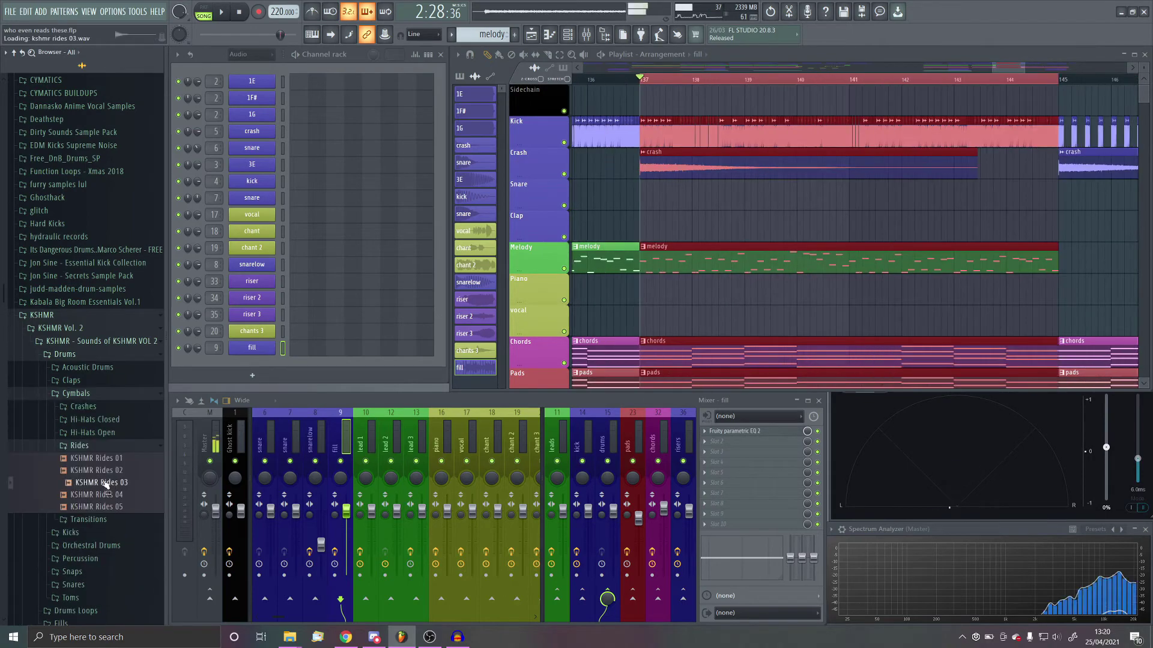
click(116, 472)
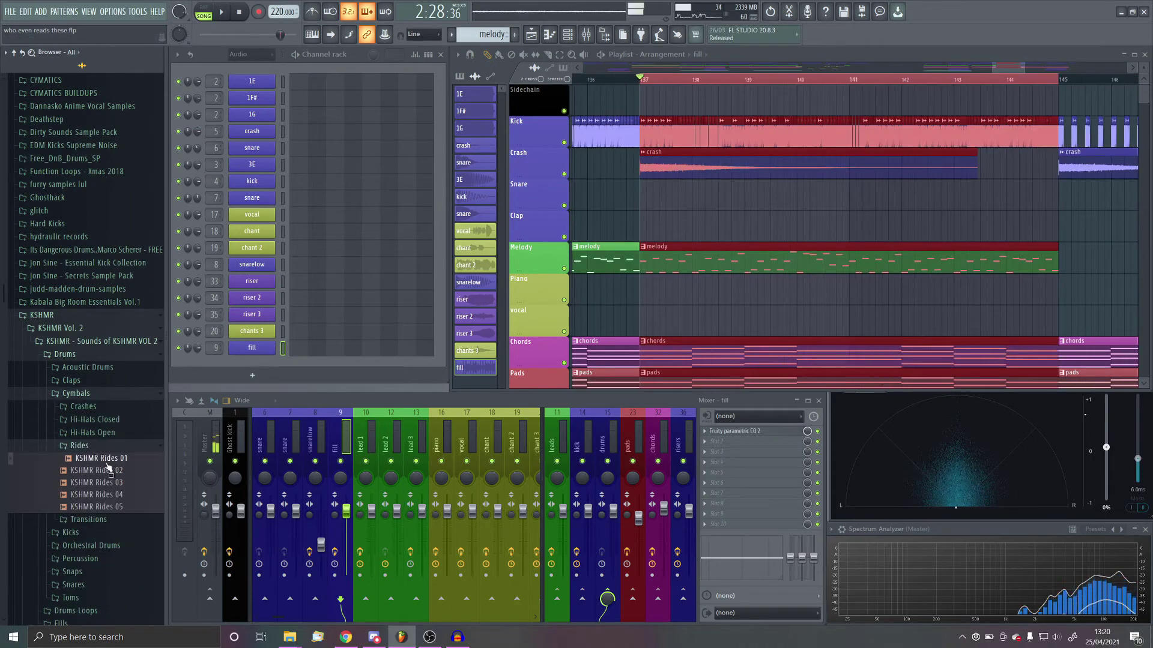
Place the KSHMR Rides 01 sample on the Snare track at bar 137 and rename its channel Ride
drag(106, 465, 644, 198)
key(F2)
text(R)
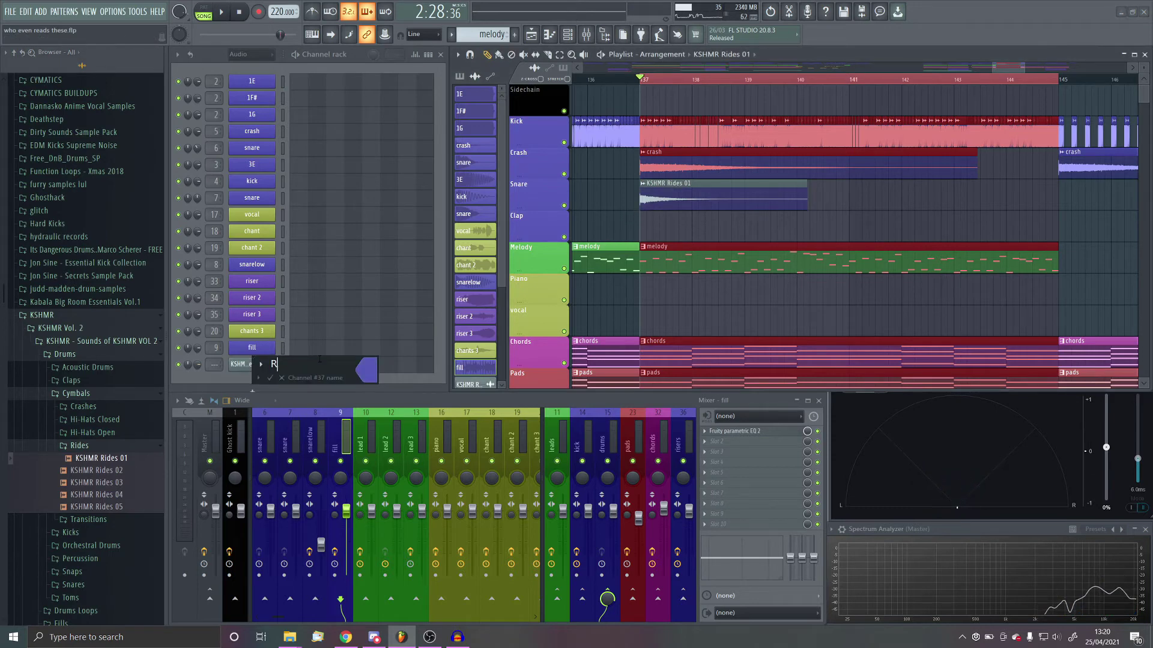
text(ide)
key(Return)
Assign the Ride channel to a free mixer track and move that track to position 10, beside the fill
click(259, 367)
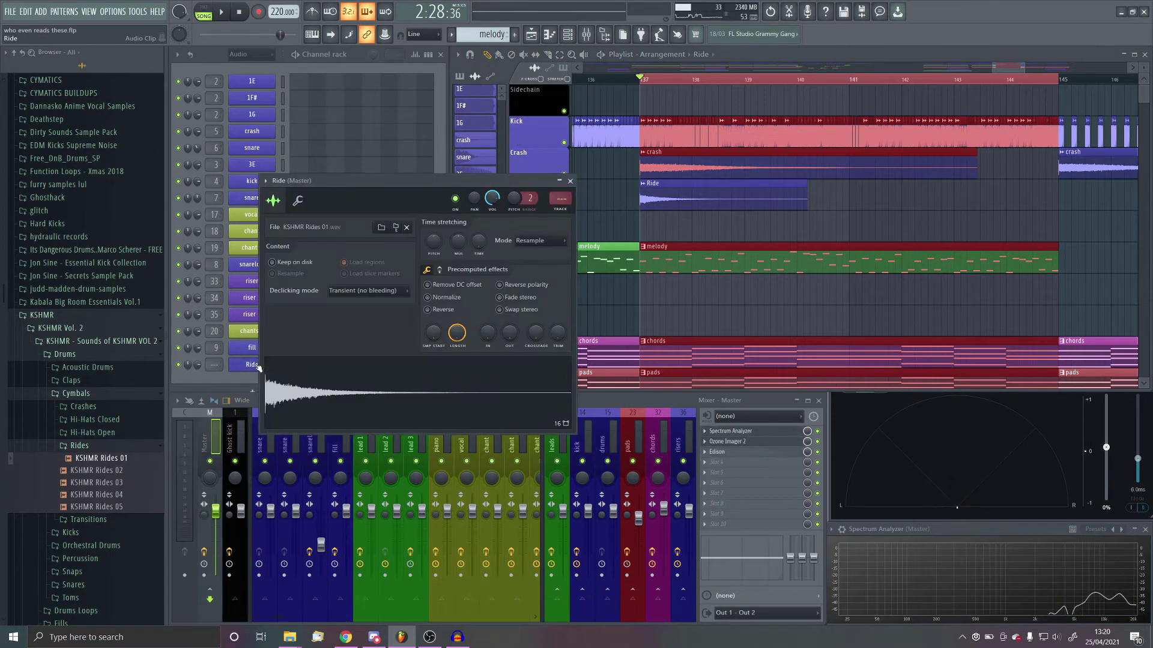
key(ctrl+l)
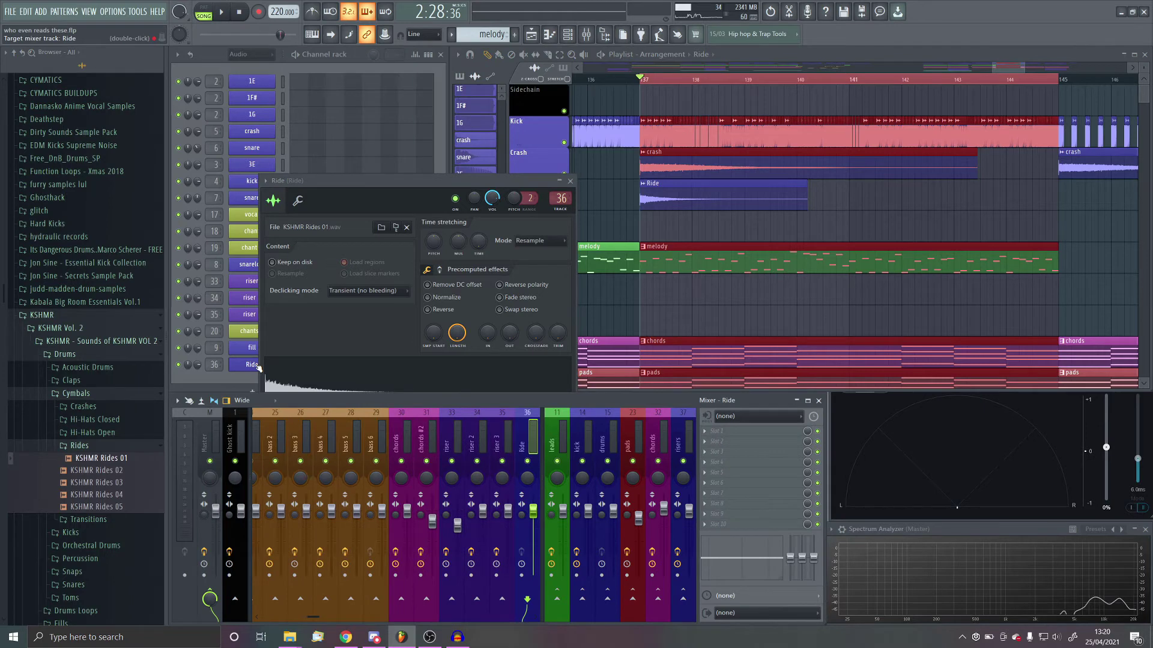
key(alt+Left)
key(alt+Left)
key(alt+Left)
key(alt+Left)
key(alt+Left)
key(alt+Left)
key(alt+Left)
key(alt+Left)
key(alt+Left)
key(alt+Left)
key(alt+Left)
key(alt+Left)
key(alt+Left)
key(alt+Left)
key(alt+Left)
key(alt+Left)
key(alt+Left)
key(alt+Left)
key(alt+Left)
key(alt+Left)
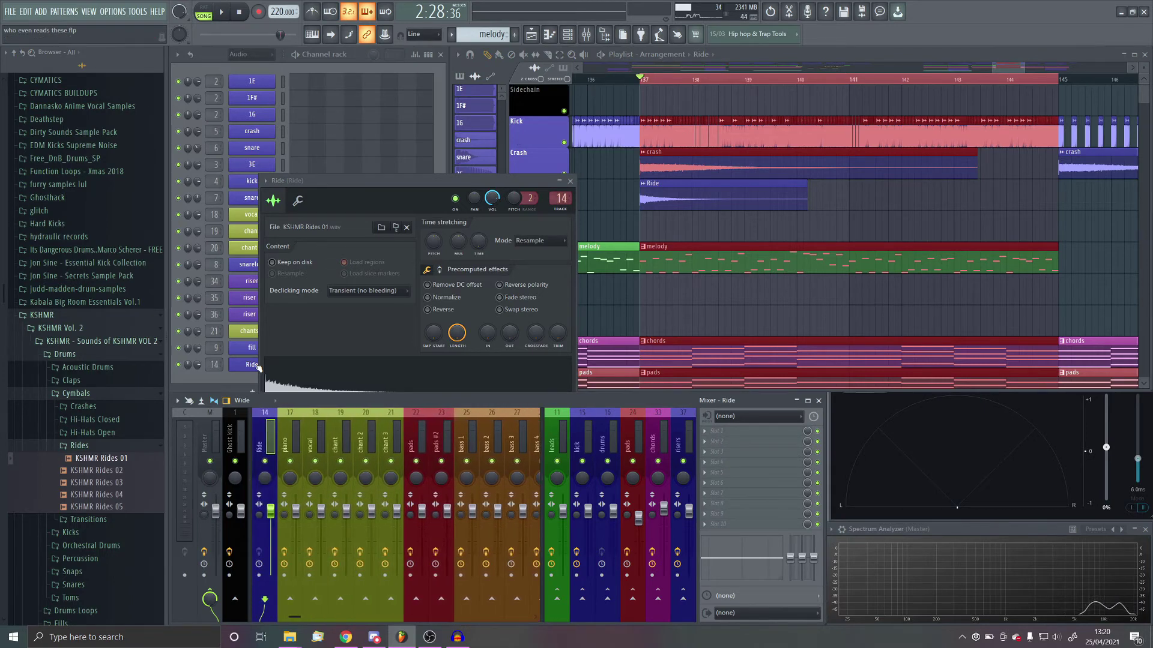
key(alt+Left)
key(alt+Left)
key(alt+Left)
key(alt+Left)
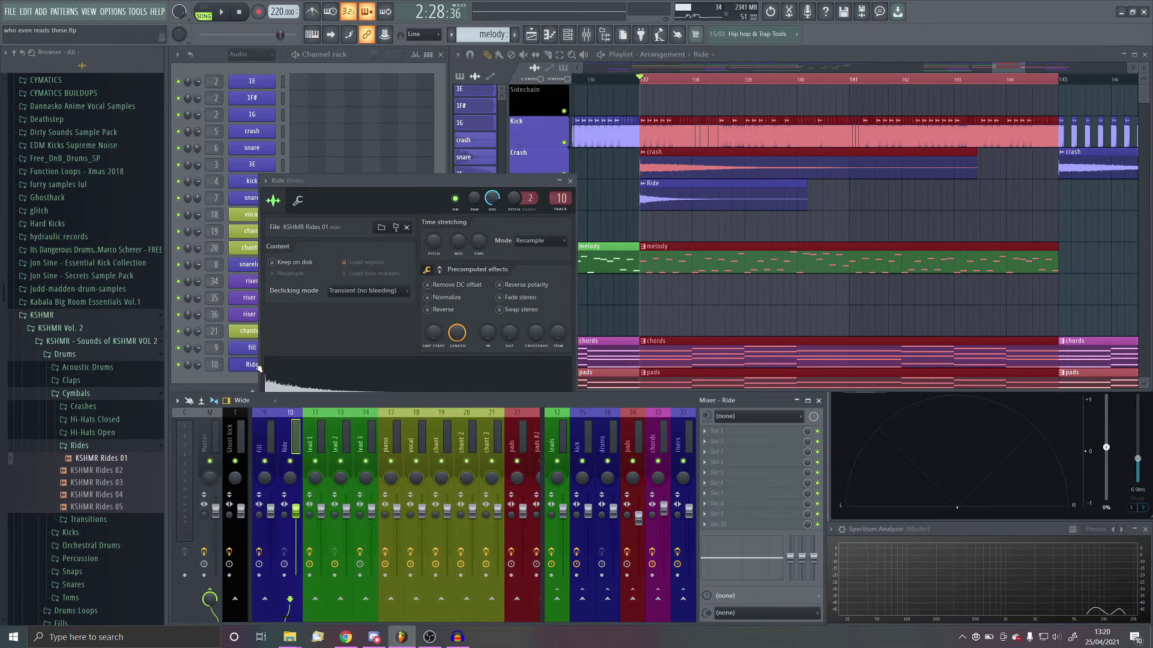
Route the Ride mixer track to the drums bus instead of the Master and play from bar 137
right_click(258, 365)
click(216, 592)
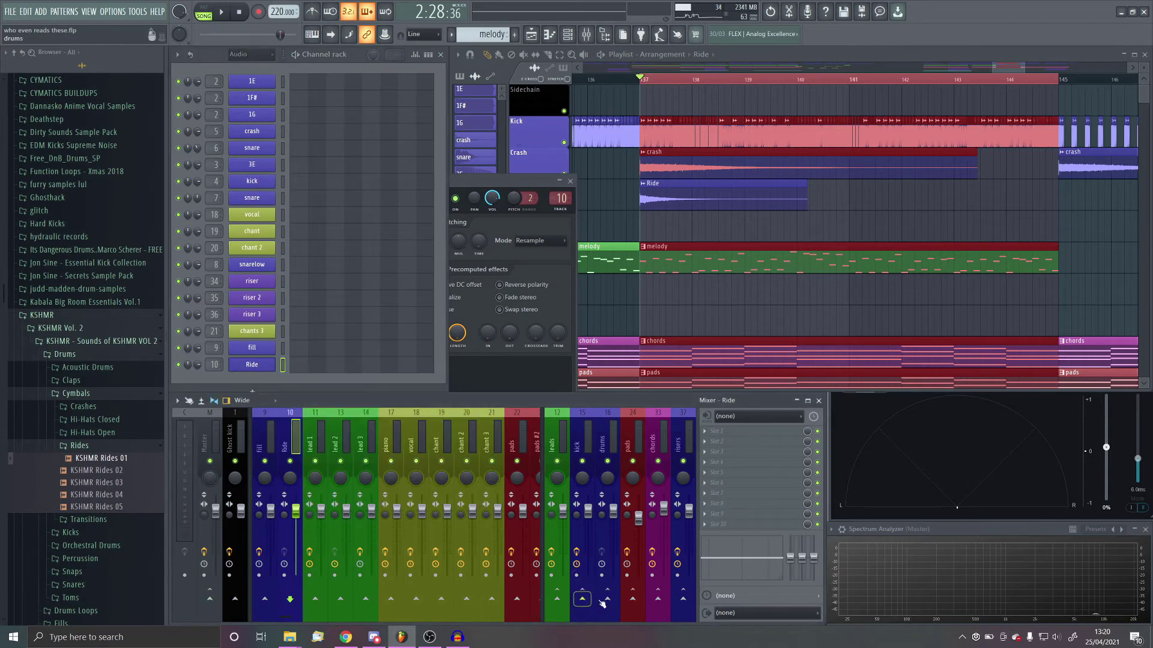
click(647, 79)
key(space)
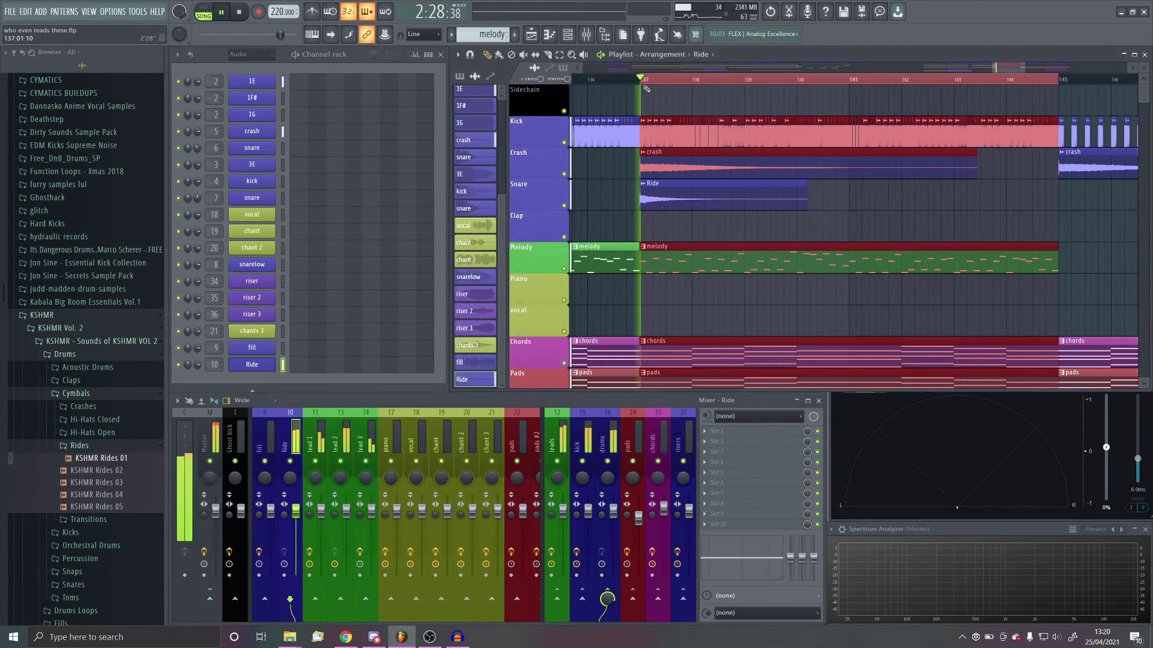
Try the ride clip cut to six steps and repeated once at bar 137, and play it
scroll(647, 78, up, 4)
key(ctrl+d)
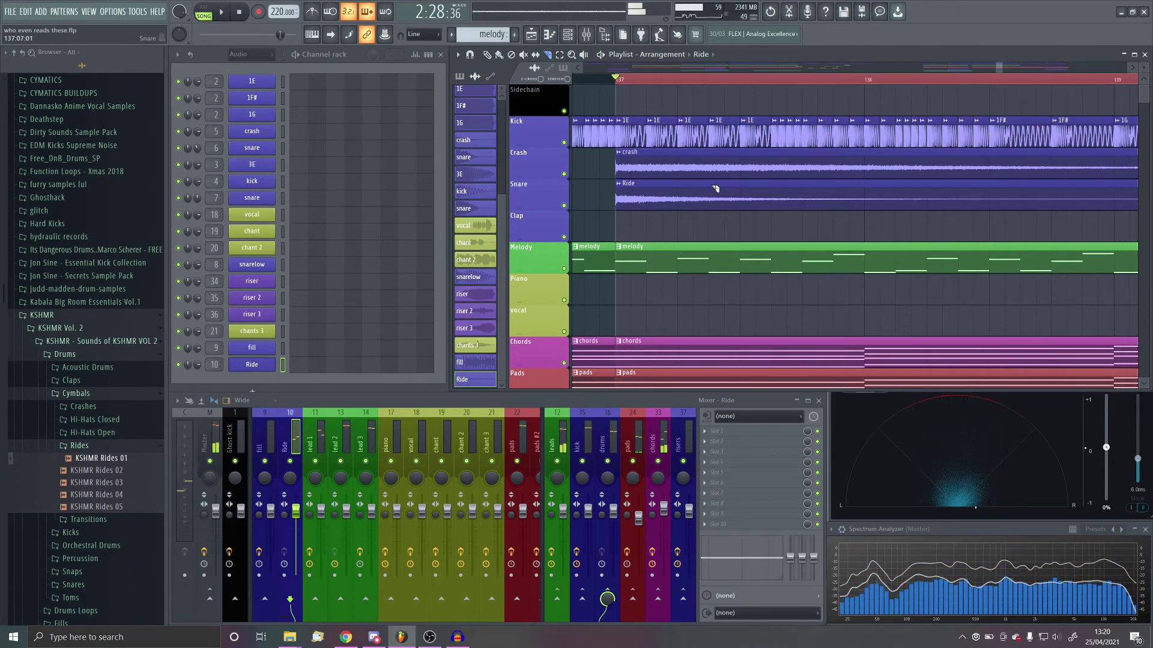
right_click(732, 207)
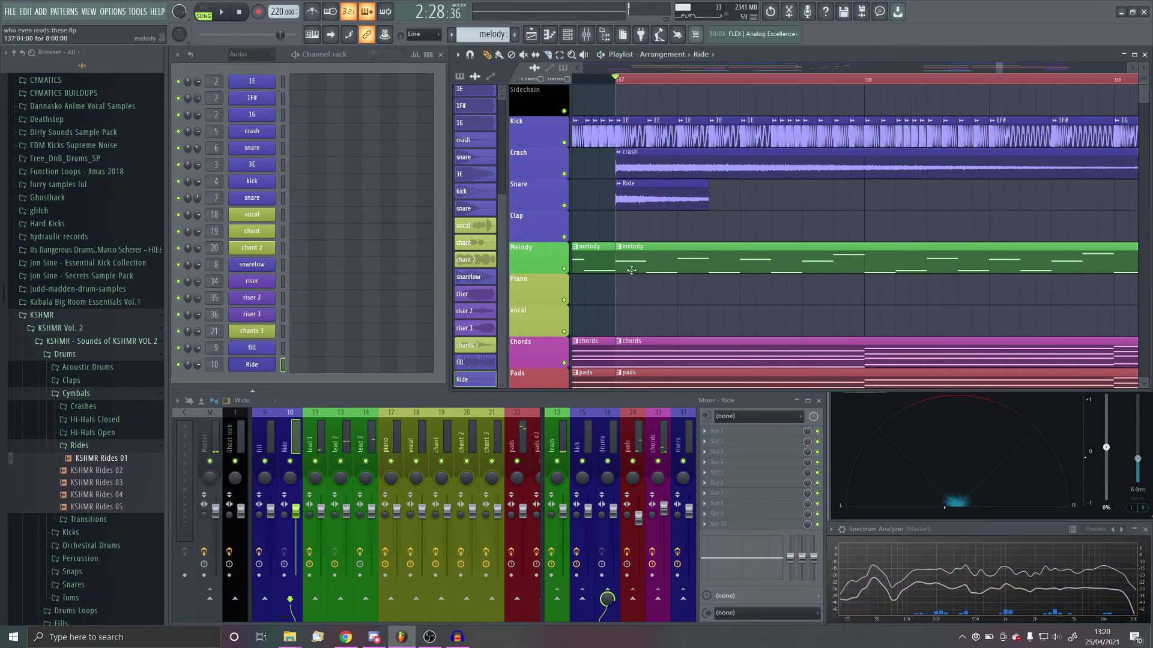
drag(708, 199, 700, 198)
key(ctrl+b)
key(space)
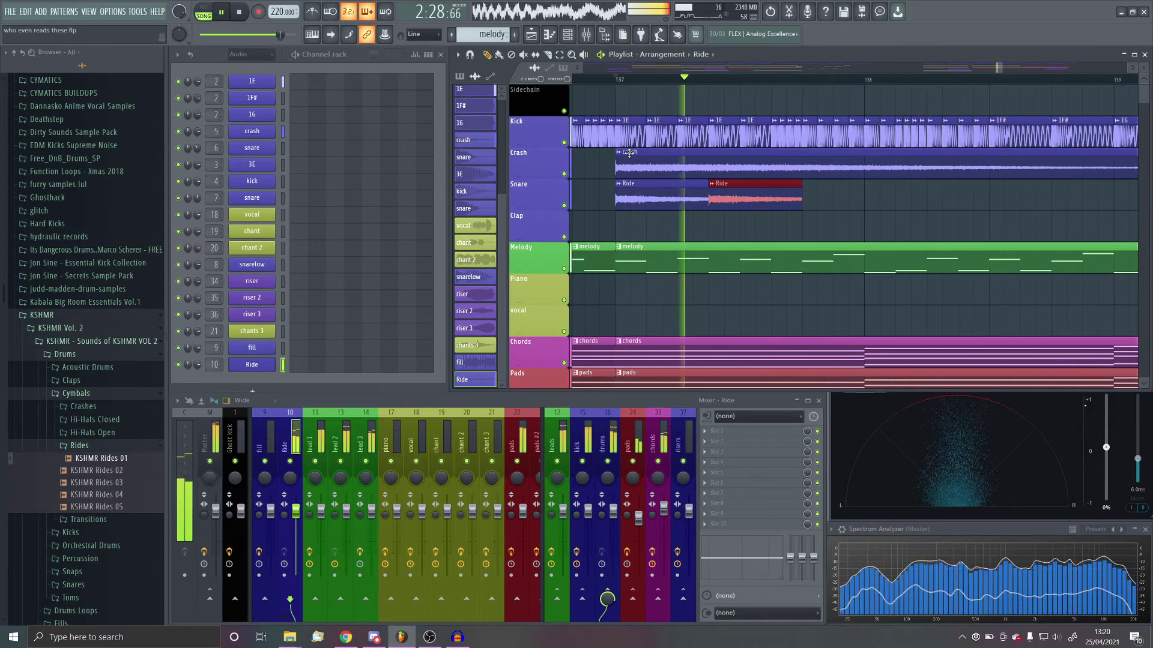
key(space)
Shorten the ride clip at bar 137 to one beat and repeat it on every beat up to bar 145
scroll(726, 183, up, 1)
right_click(727, 198)
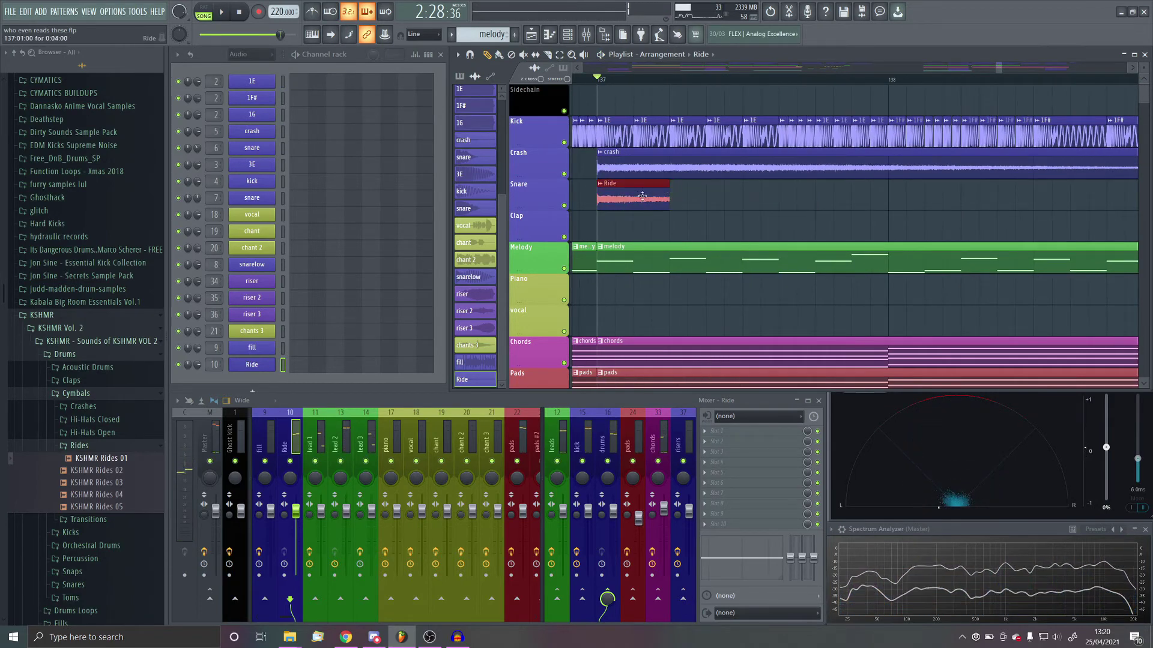
key(ctrl+b)
key(ctrl+b)
key(ctrl+b)
scroll(642, 196, down, 5)
key(ctrl+b)
key(ctrl+b)
key(ctrl+b)
key(ctrl+b)
key(ctrl+b)
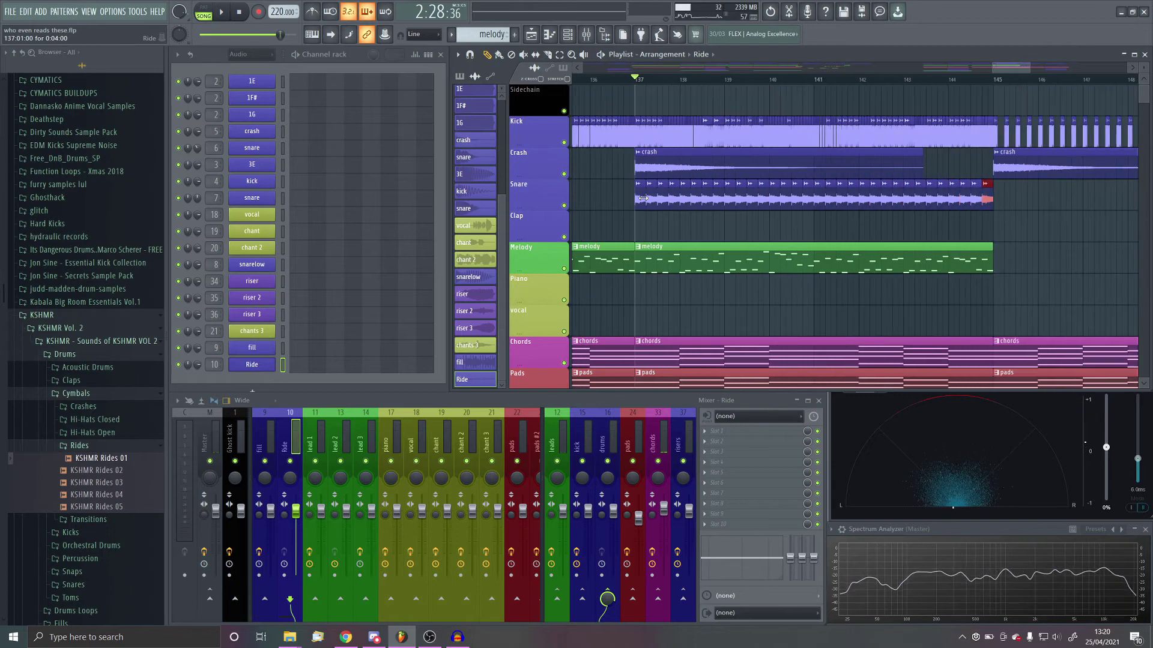
During playback, lower the Ride mixer fader slightly and high-pass the ride at about 2334 Hz with Fruity Parametric EQ 2
key(space)
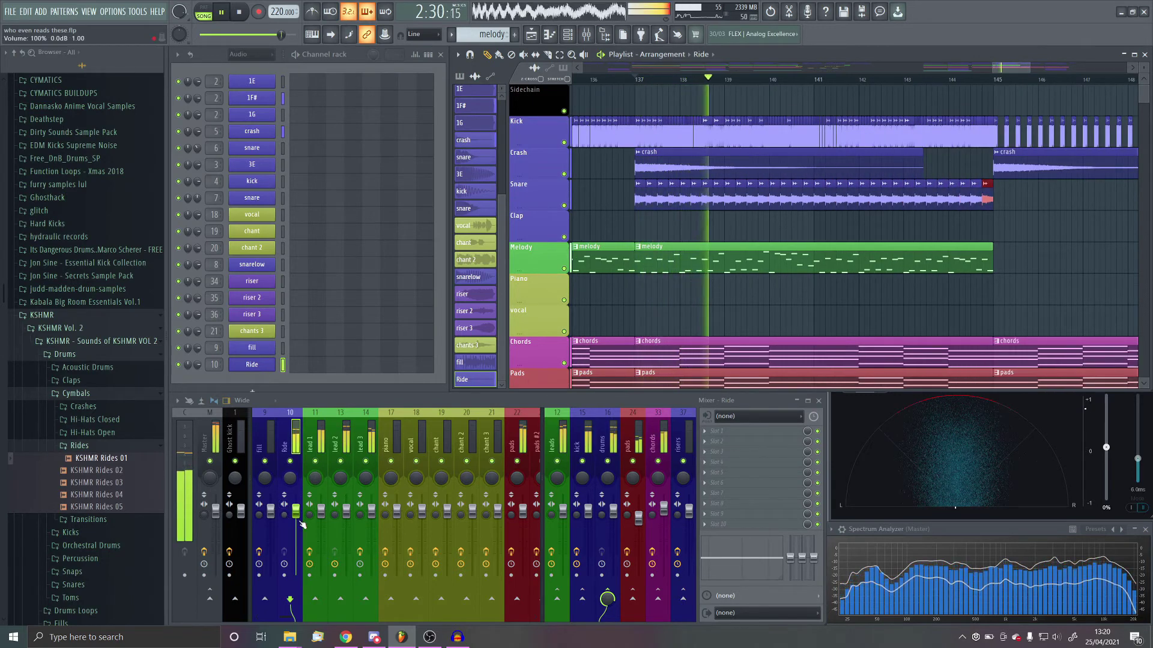
drag(299, 522, 300, 528)
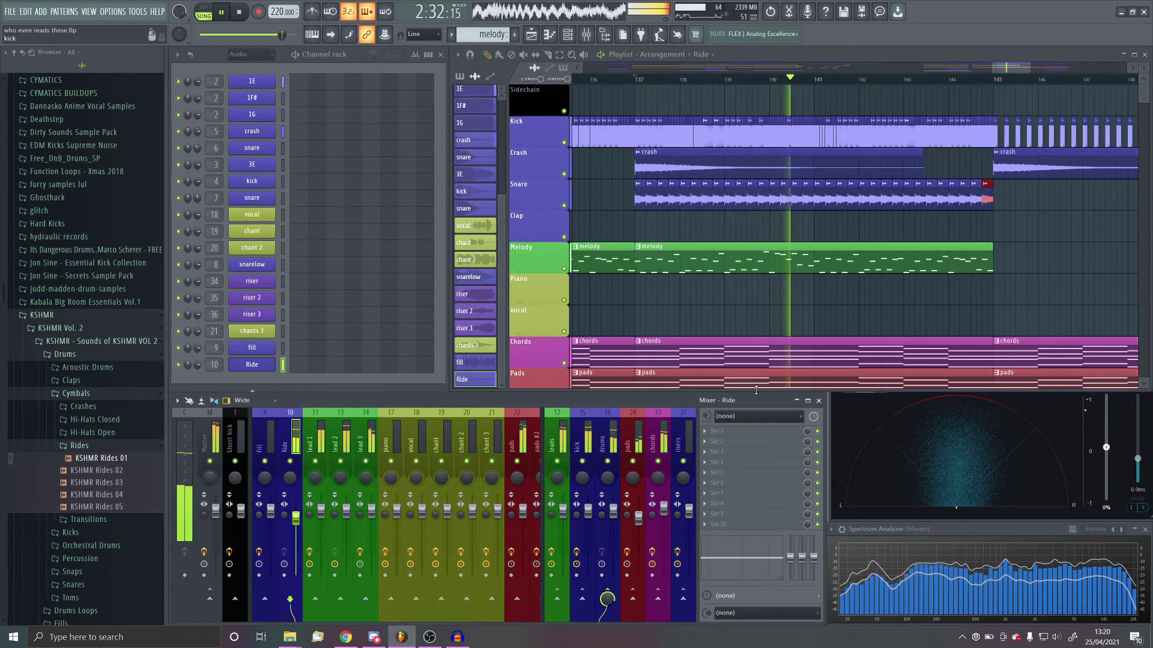
click(754, 433)
click(910, 574)
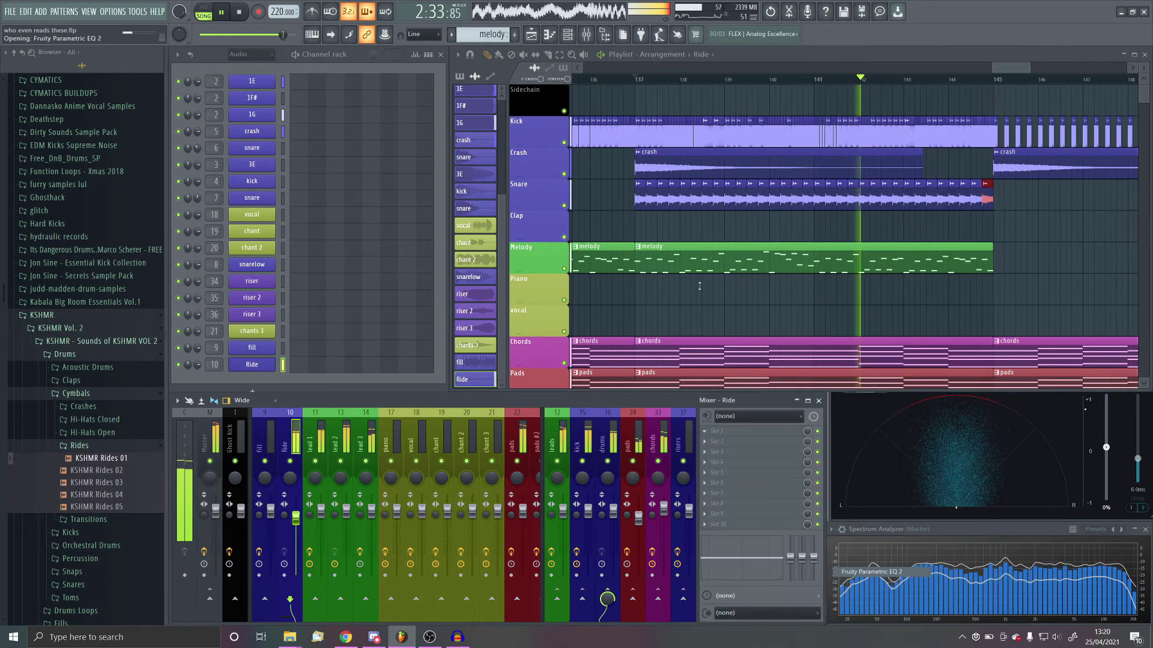
mouse_move(545, 168)
mouse_down()
mouse_move(545, 180)
mouse_move(545, 165)
mouse_up()
drag(544, 349, 543, 358)
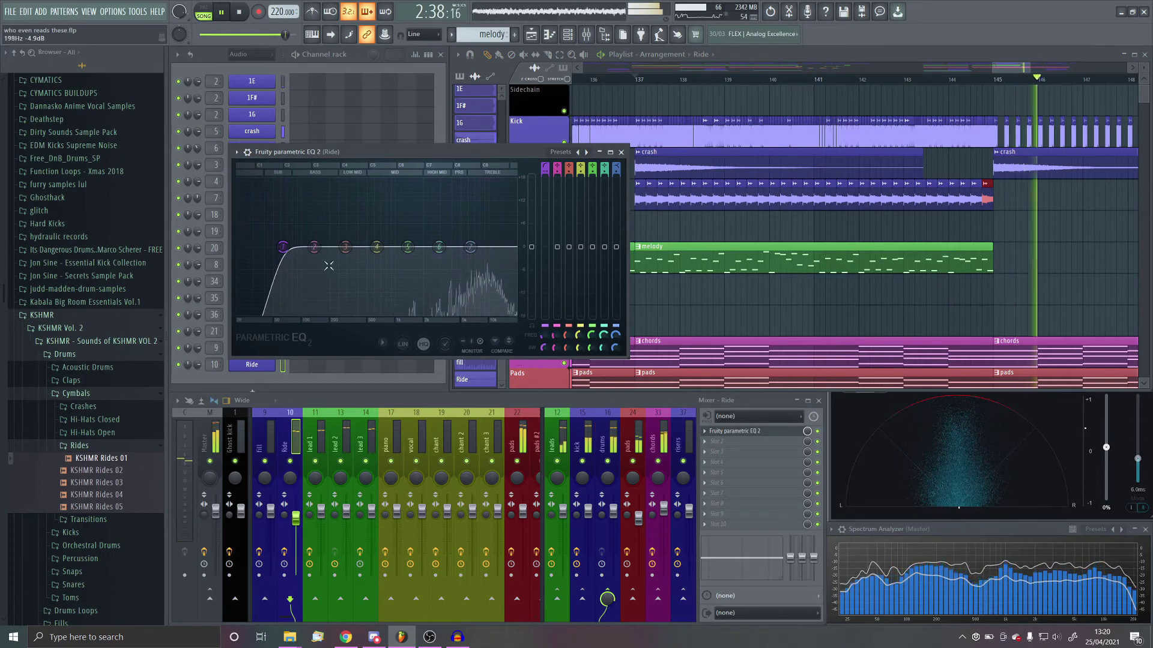
drag(283, 247, 430, 256)
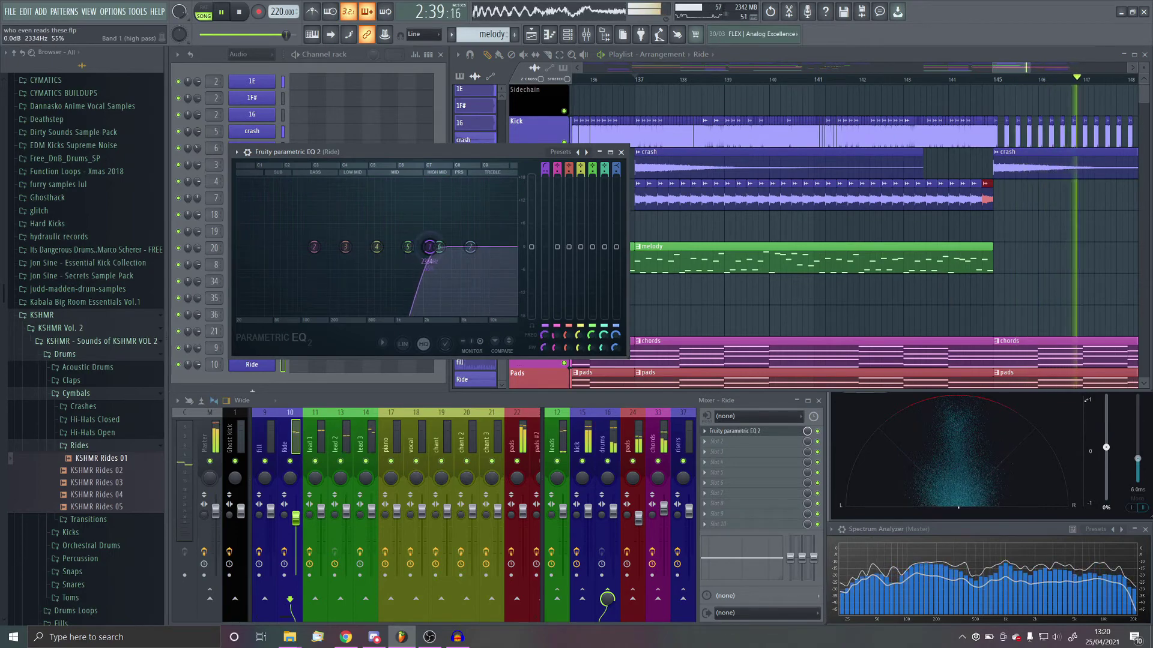
click(621, 152)
Play the second drop from bar 129 and check how the rides and melody lead into bar 145
scroll(831, 249, down, 5)
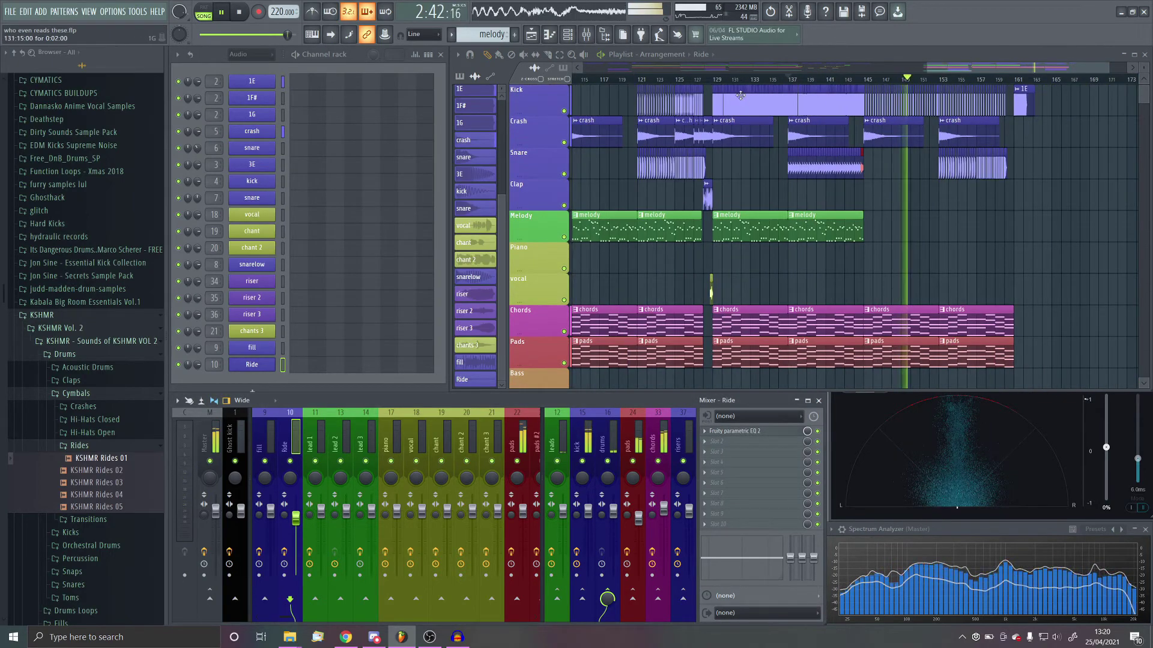
click(714, 79)
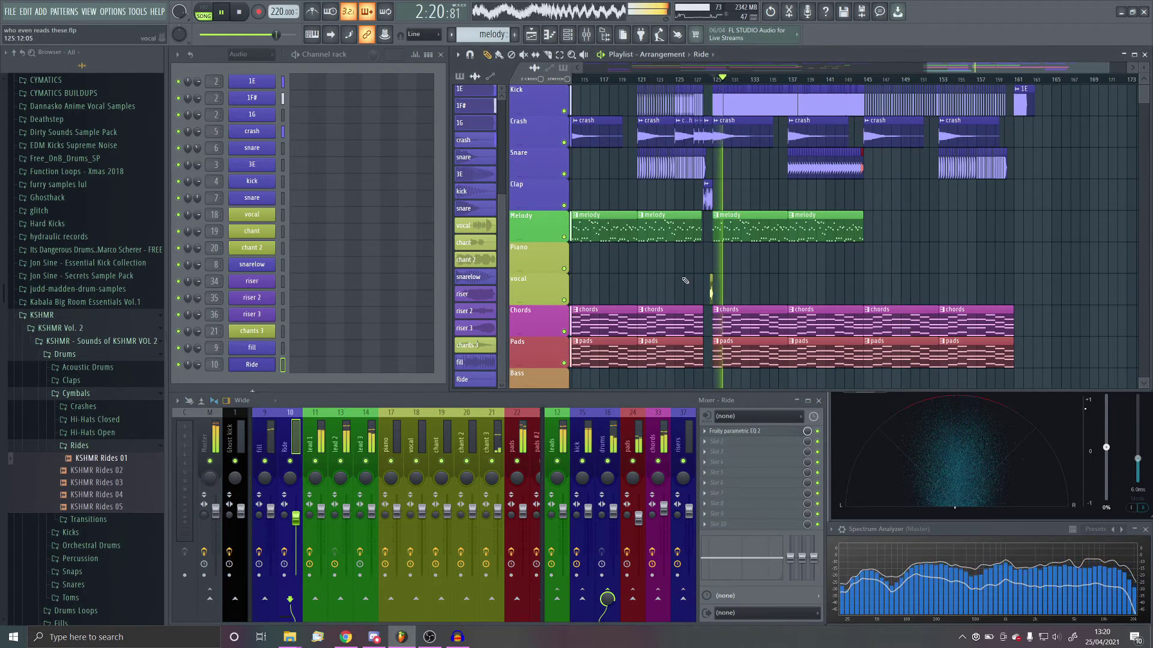
scroll(330, 446, up, 4)
click(348, 442)
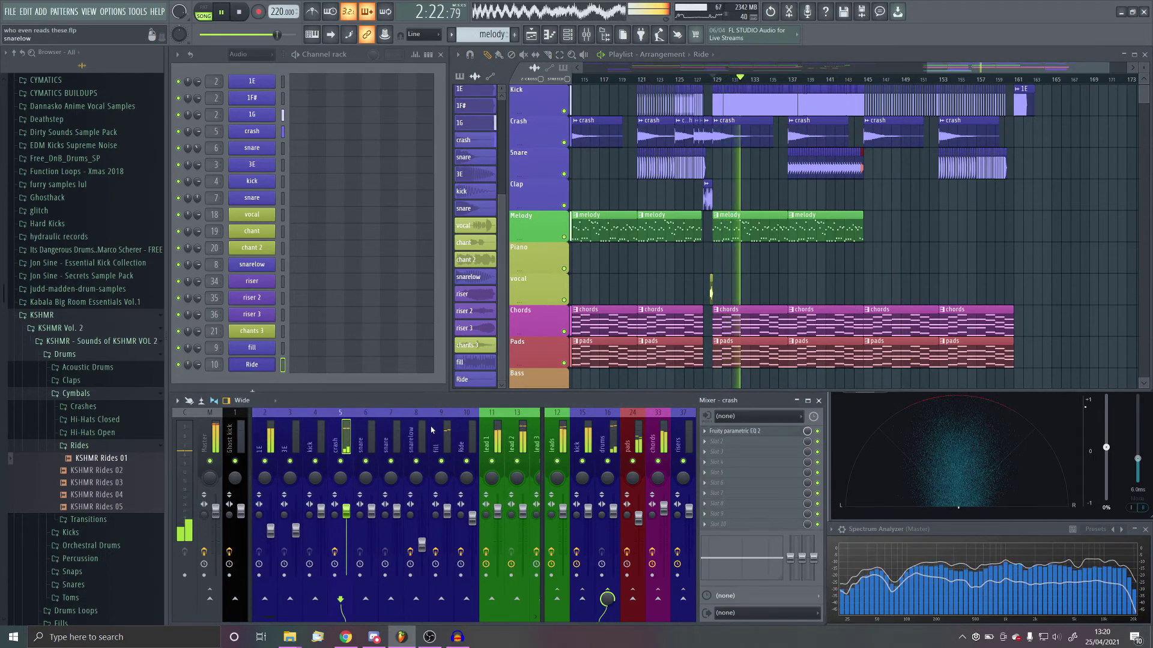
scroll(944, 299, down, 2)
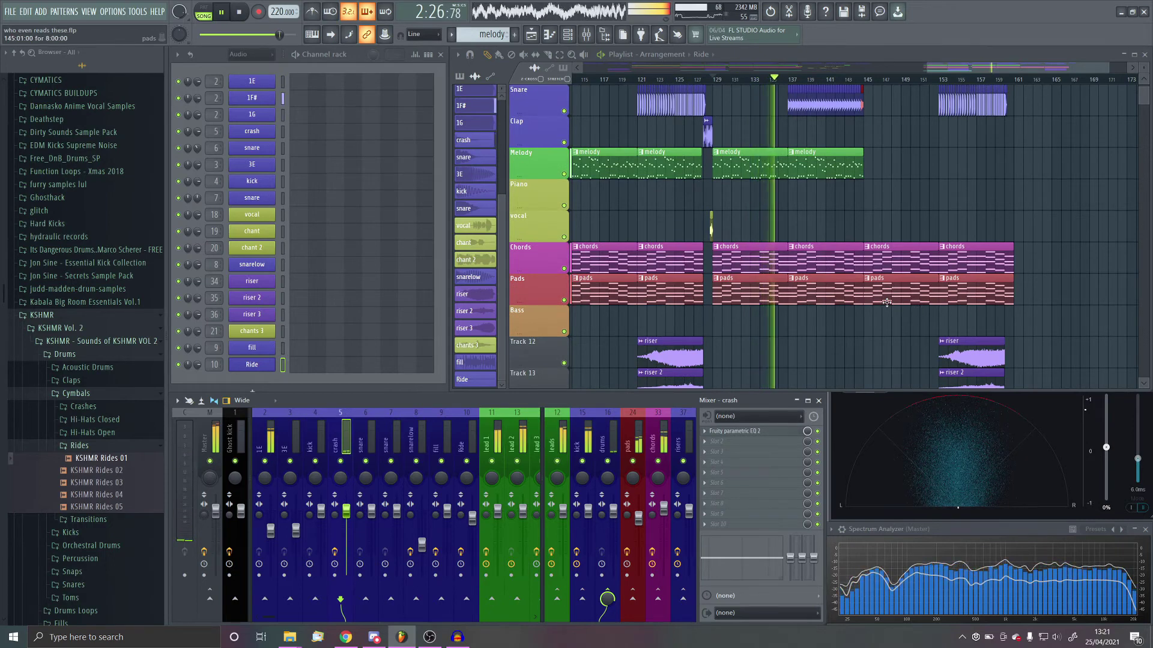
scroll(887, 302, up, 3)
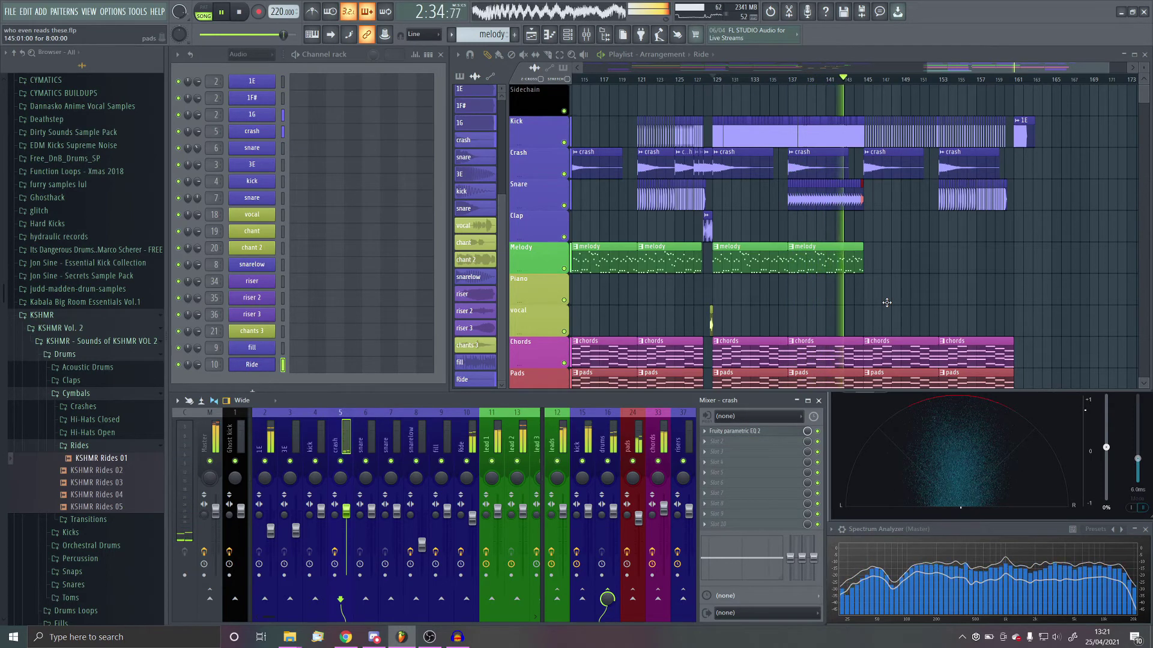
scroll(886, 303, up, 2)
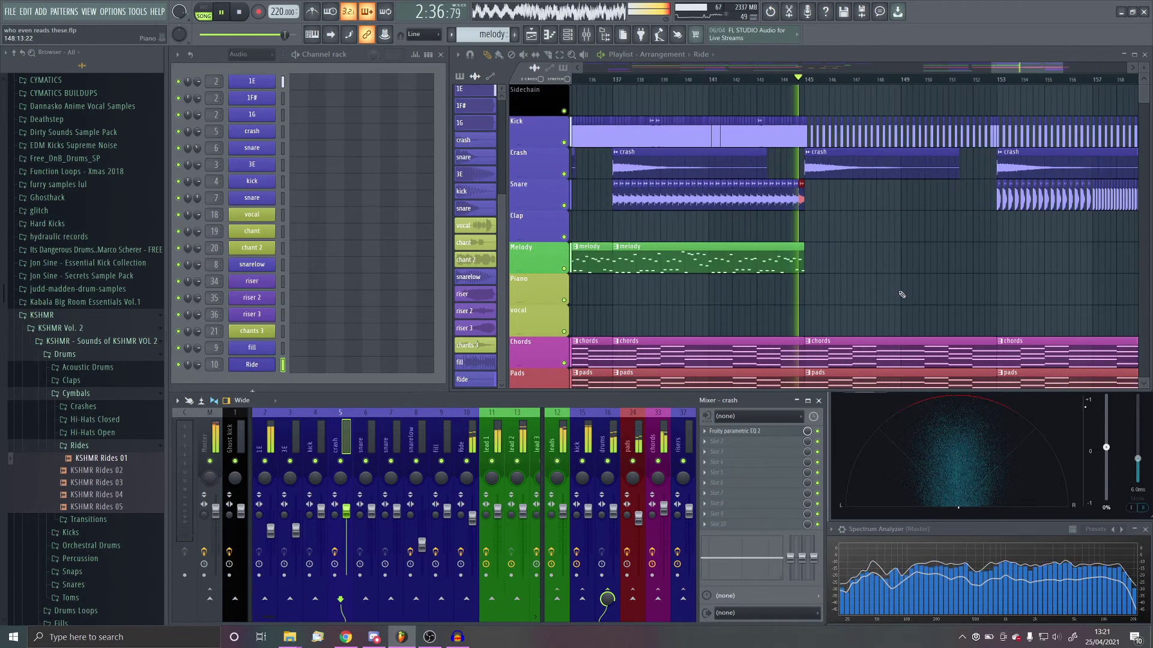
scroll(902, 294, up, 2)
scroll(902, 295, up, 2)
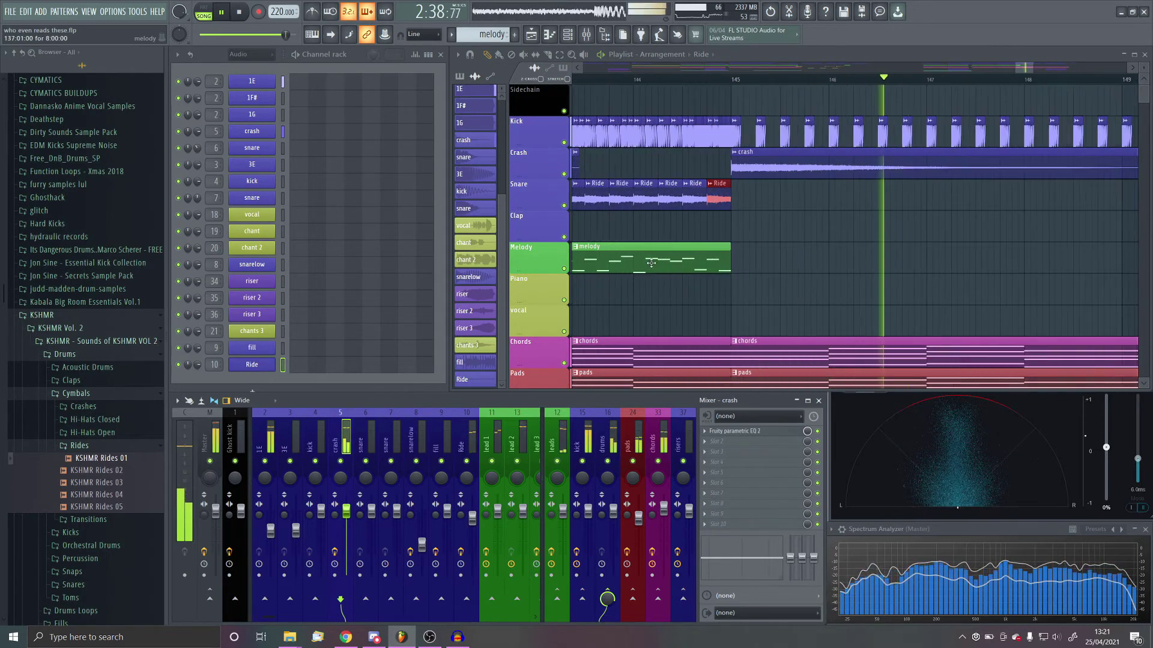
Stop playback, add a melody clip at bar 145 and cut it down to its short opening note
key(space)
click(717, 259)
click(776, 258)
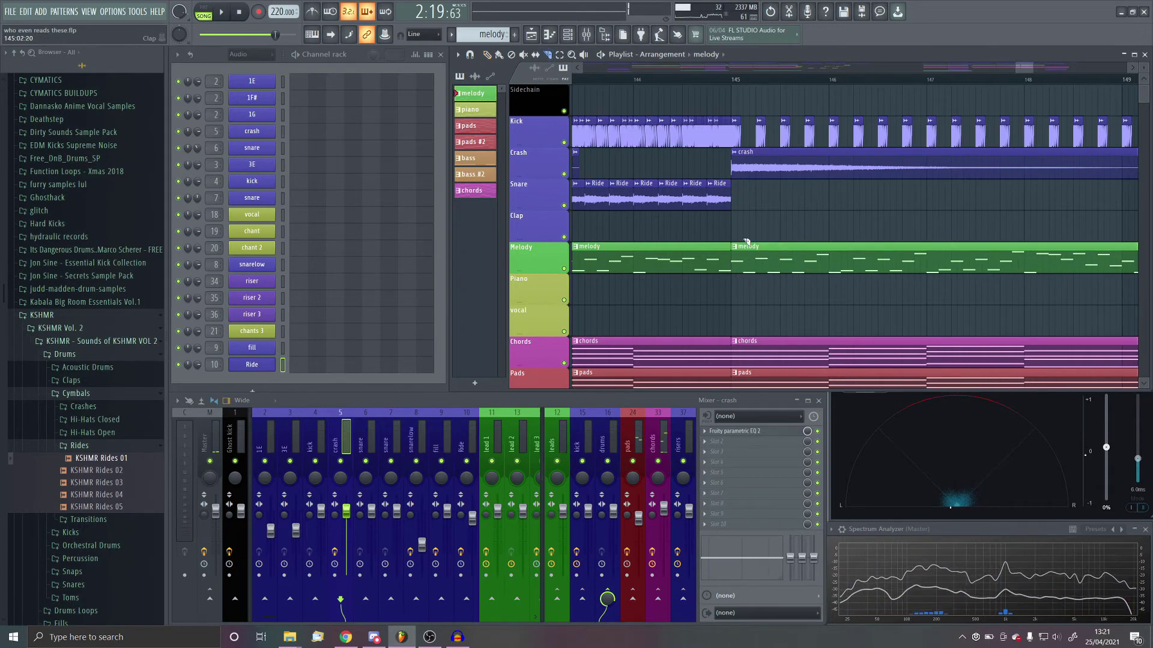
key(ctrl+z)
scroll(754, 293, up, 1)
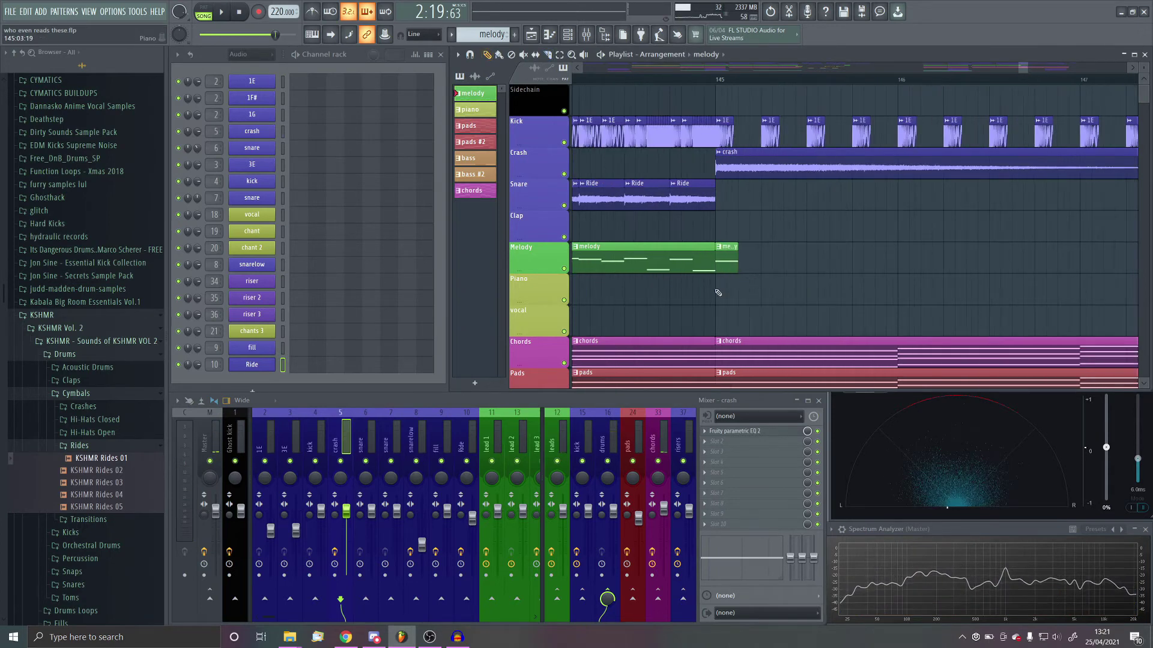
scroll(719, 290, down, 2)
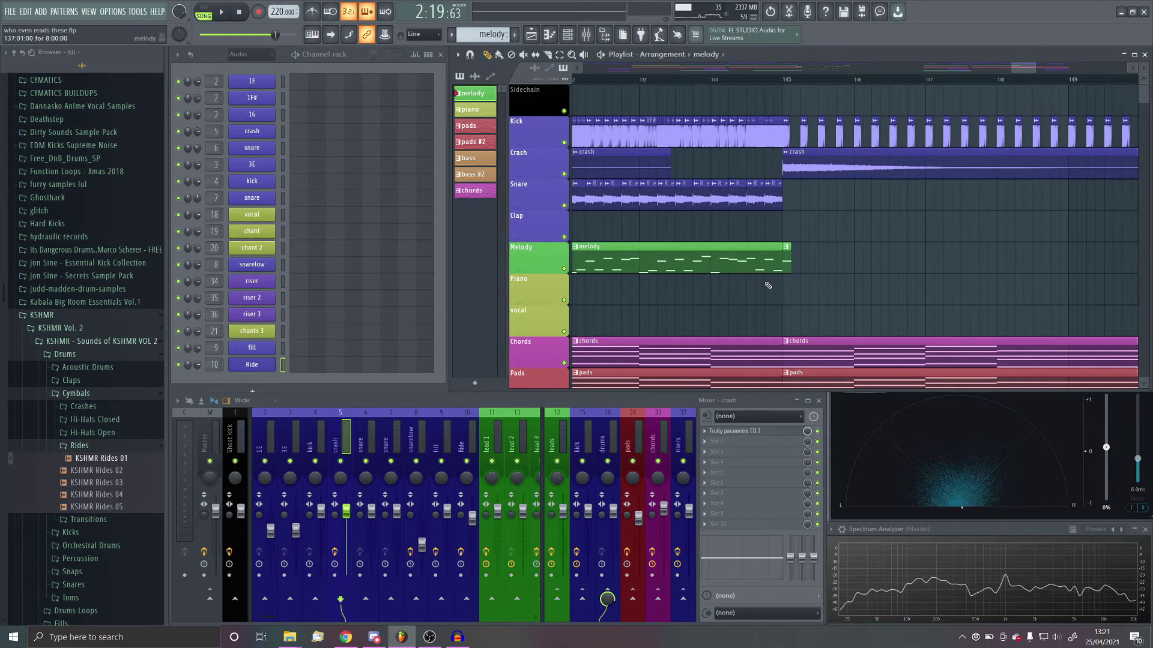
Check the end of the second drop, then duplicate the short melody clip at bar 145 until four copies run back to back
scroll(774, 290, up, 2)
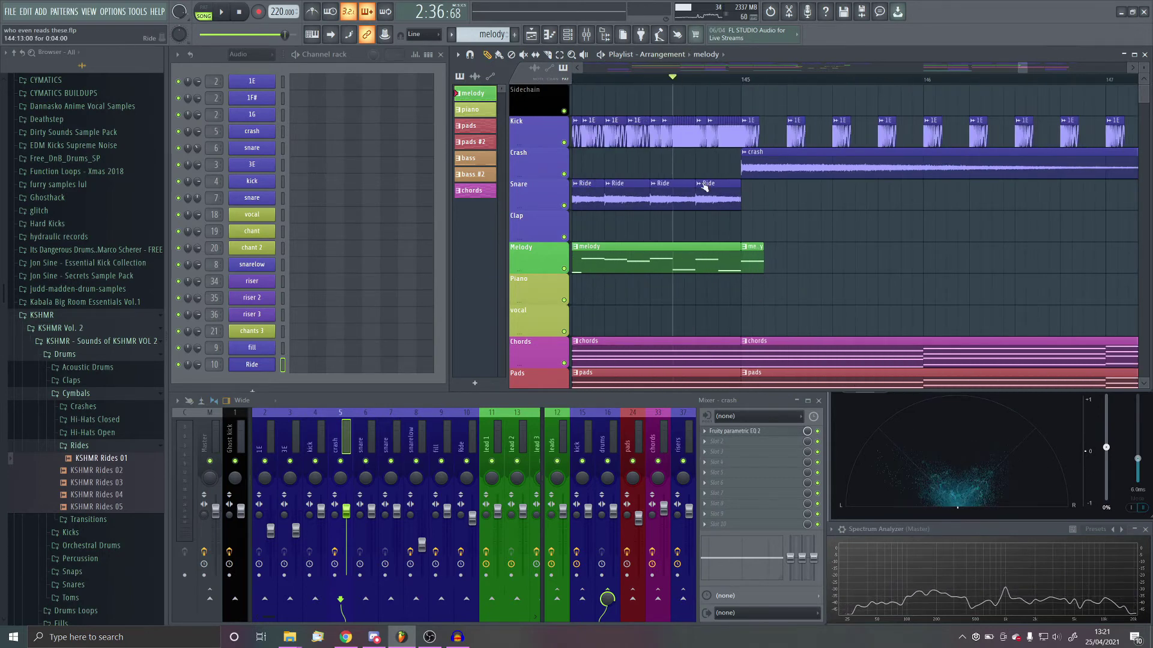
key(space)
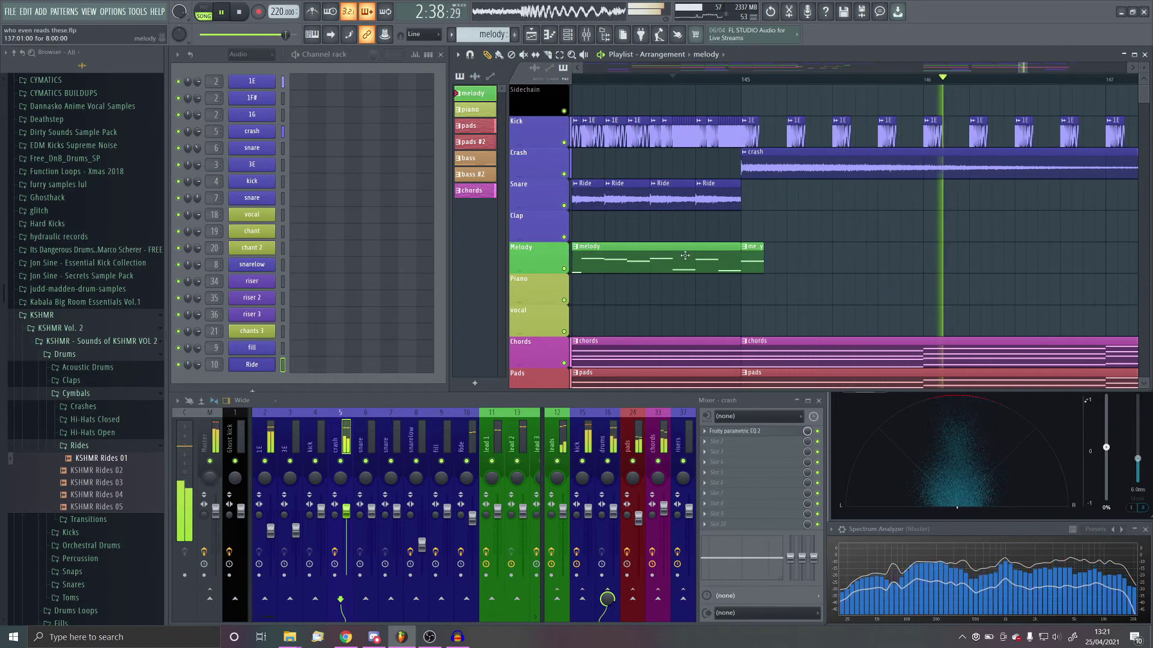
key(space)
drag(801, 261, 751, 264)
key(ctrl+b)
key(space)
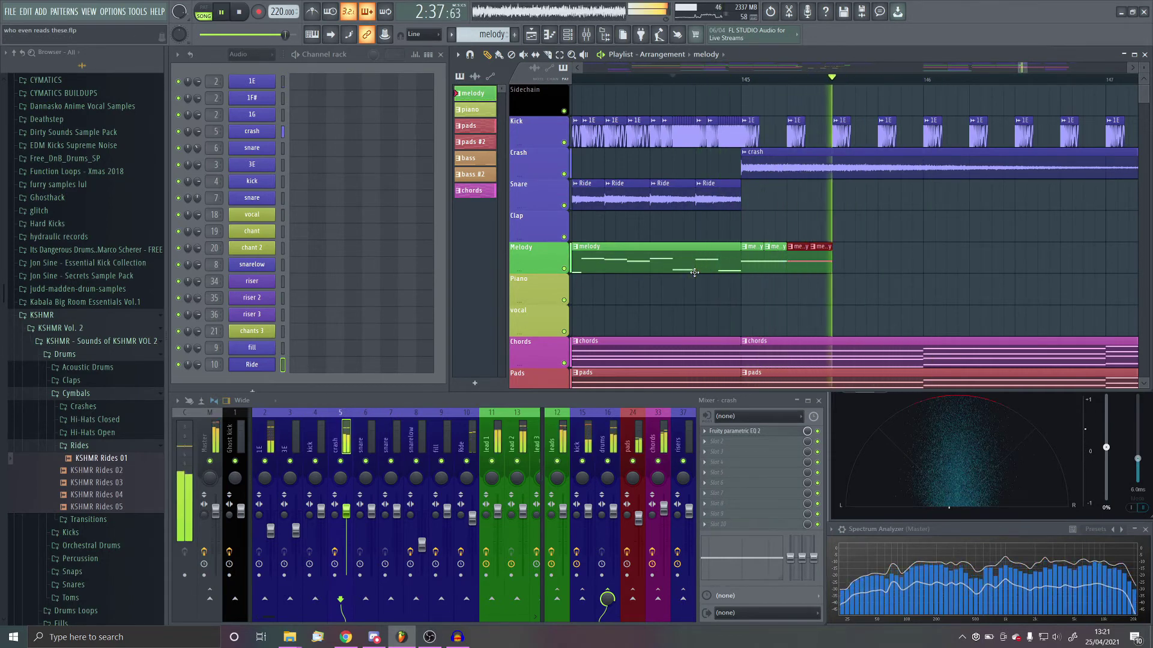
Play through the transition around bar 145 to hear the repeated melody note, then save the project
scroll(861, 247, down, 3)
scroll(861, 247, down, 2)
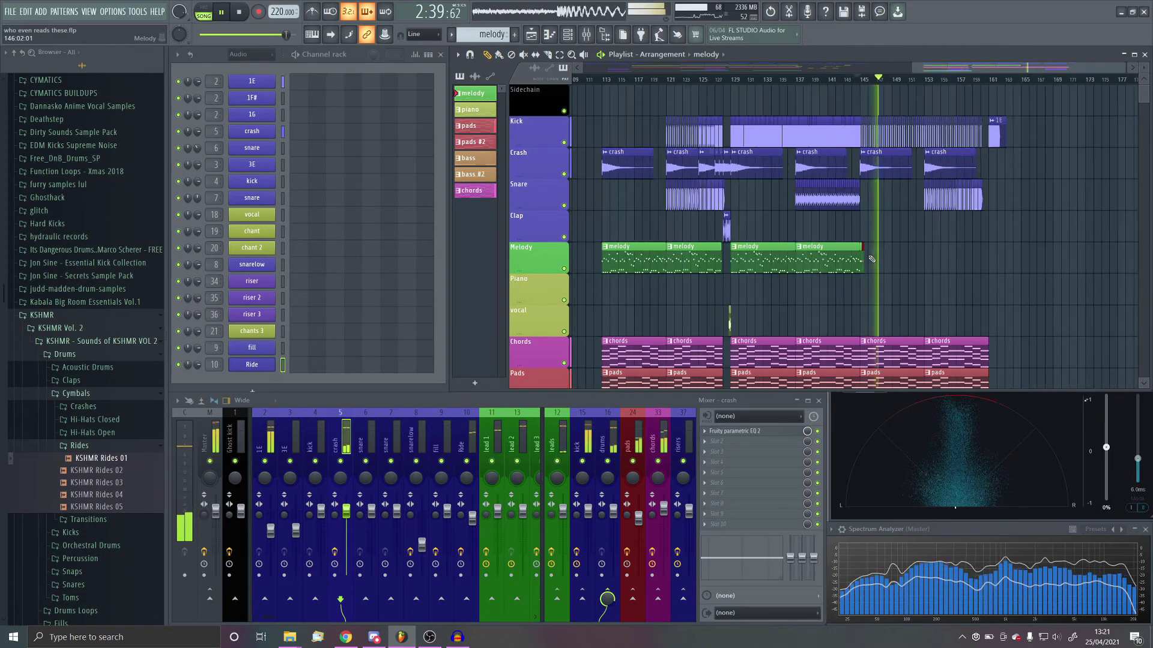
scroll(839, 156, down, 2)
scroll(841, 255, up, 4)
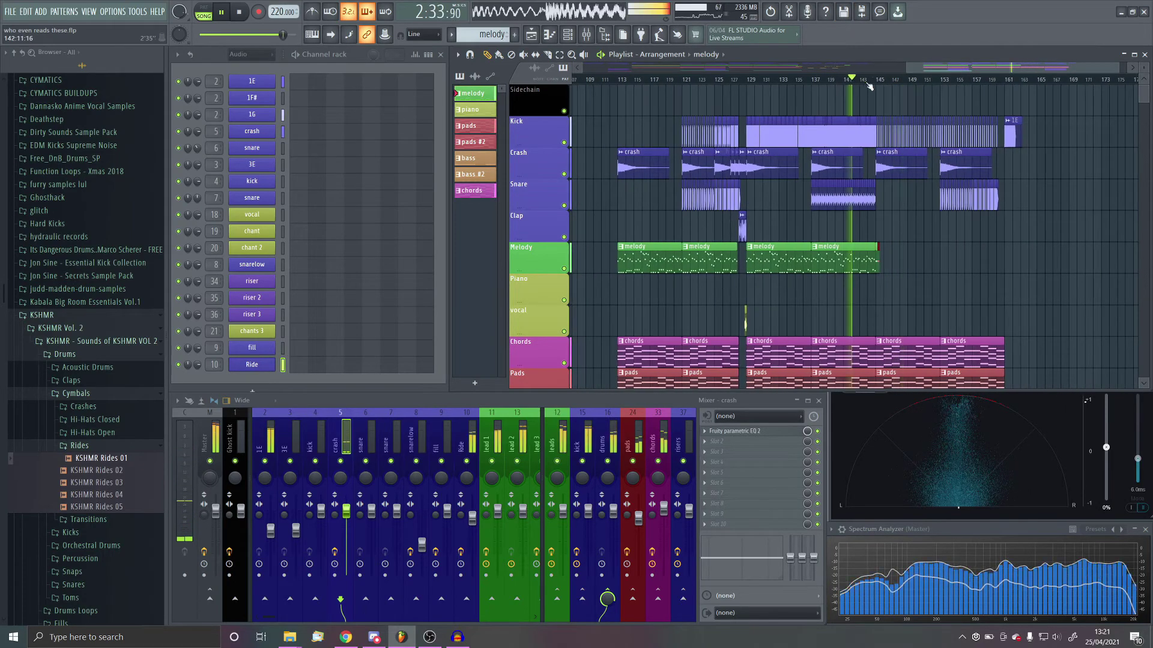
scroll(841, 255, up, 3)
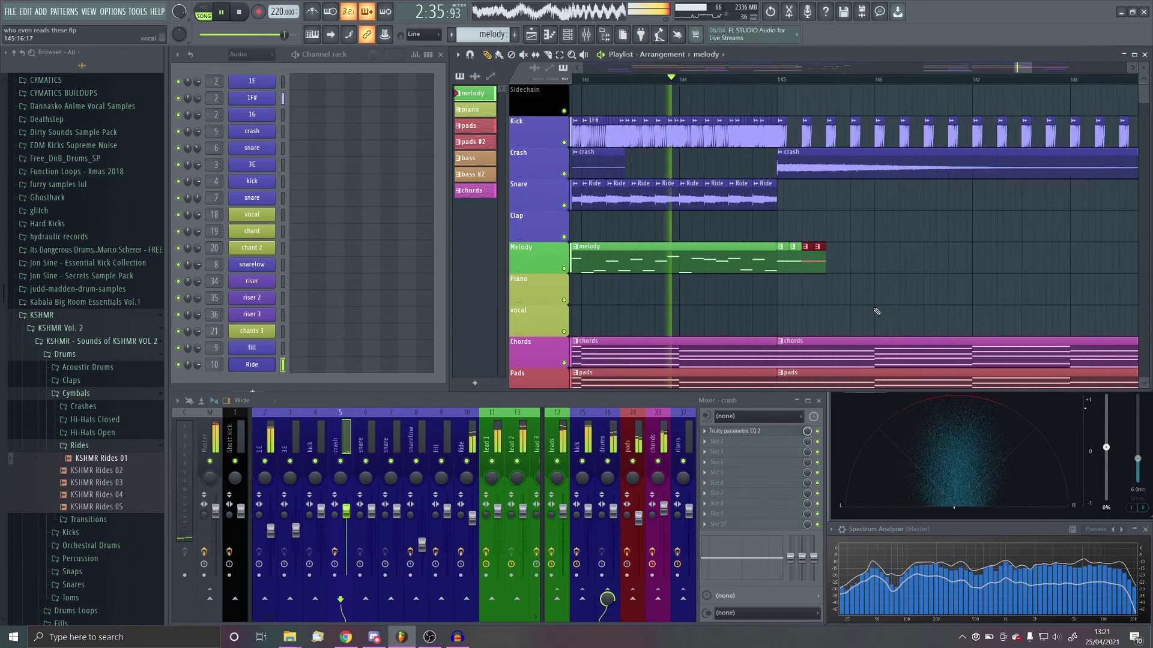
scroll(875, 311, up, 3)
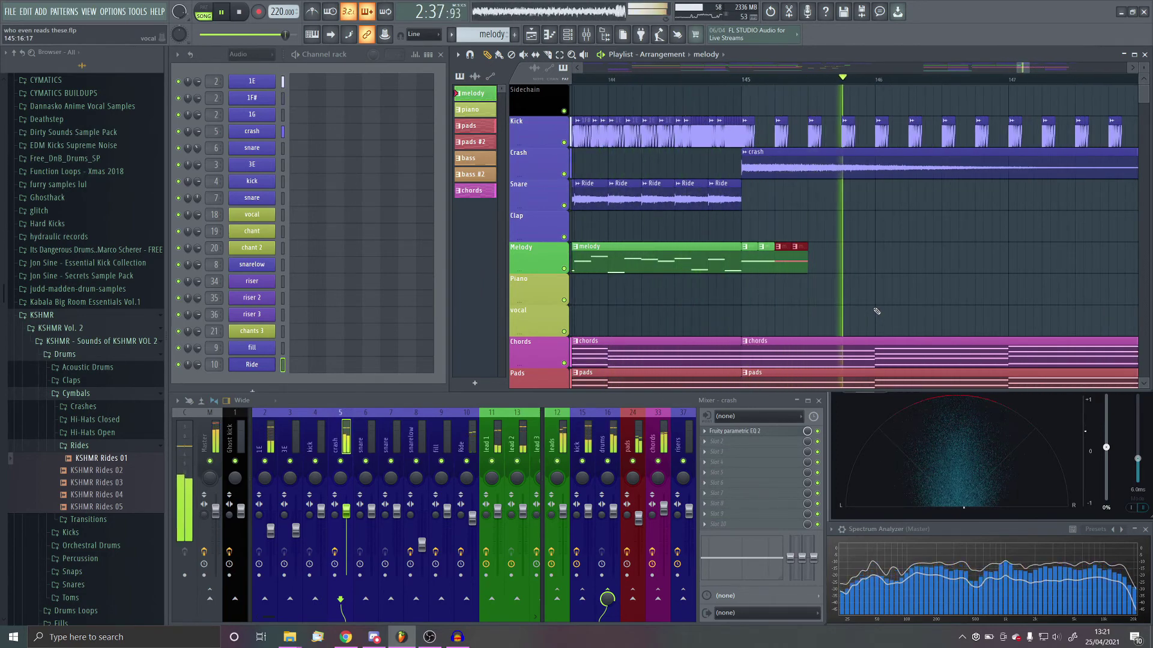
scroll(846, 317, down, 6)
key(space)
key(ctrl+s)
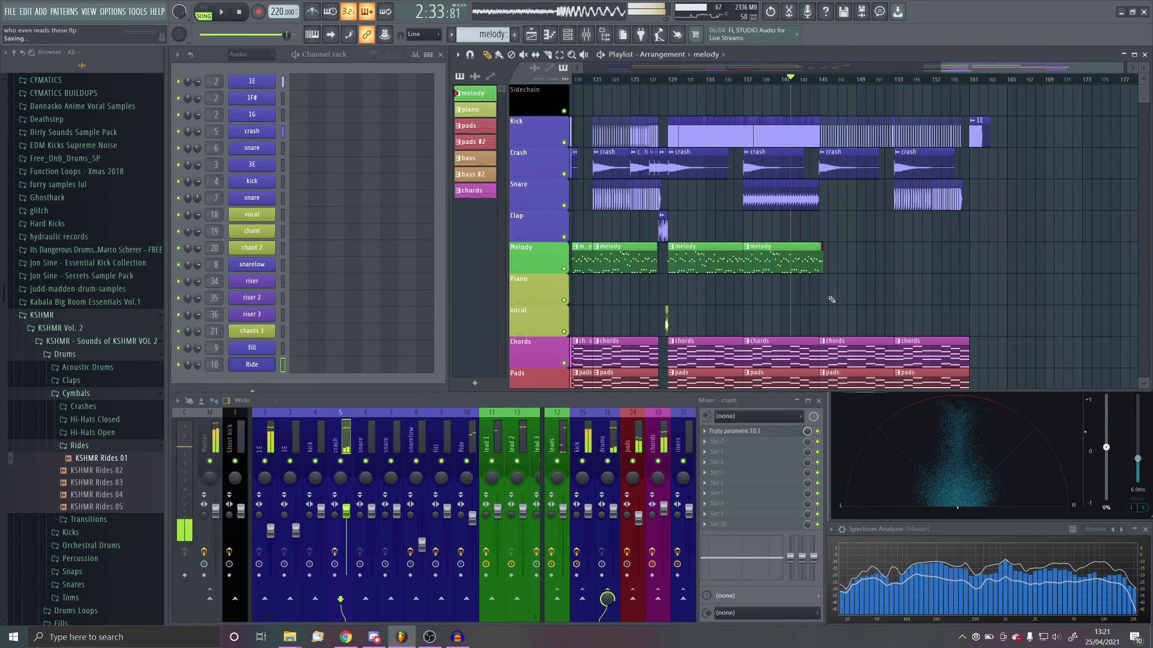
Play the second drop from bar 127 through bar 145 to check the fill, rides and repeated melody ending
click(669, 80)
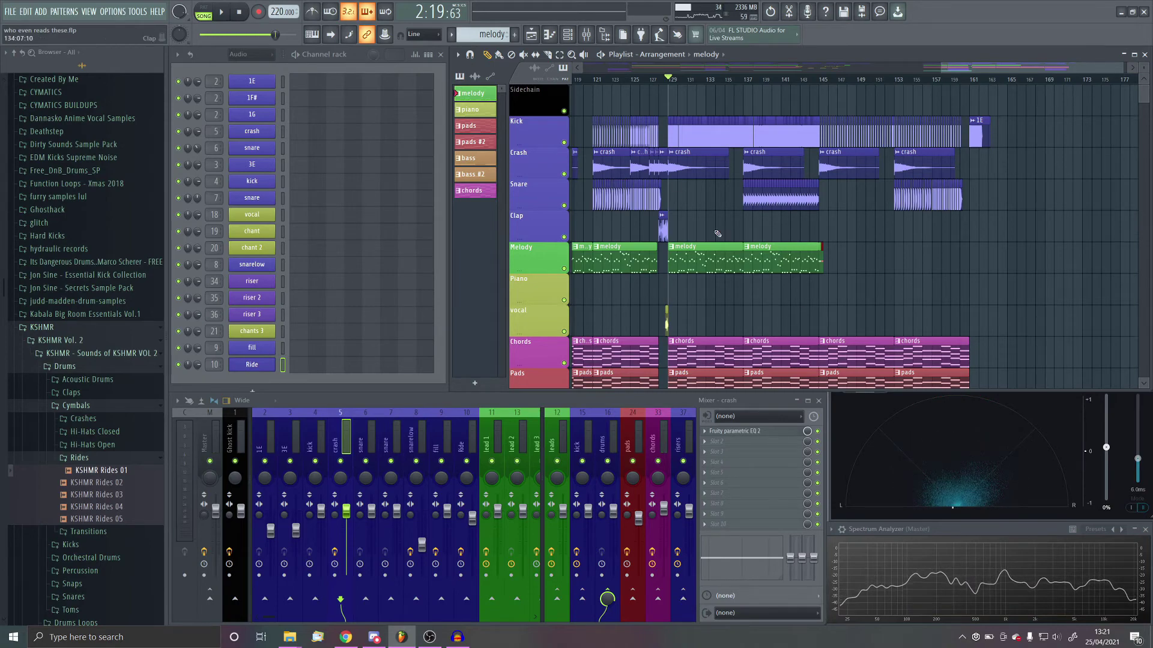
scroll(822, 248, down, 3)
key(space)
click(943, 79)
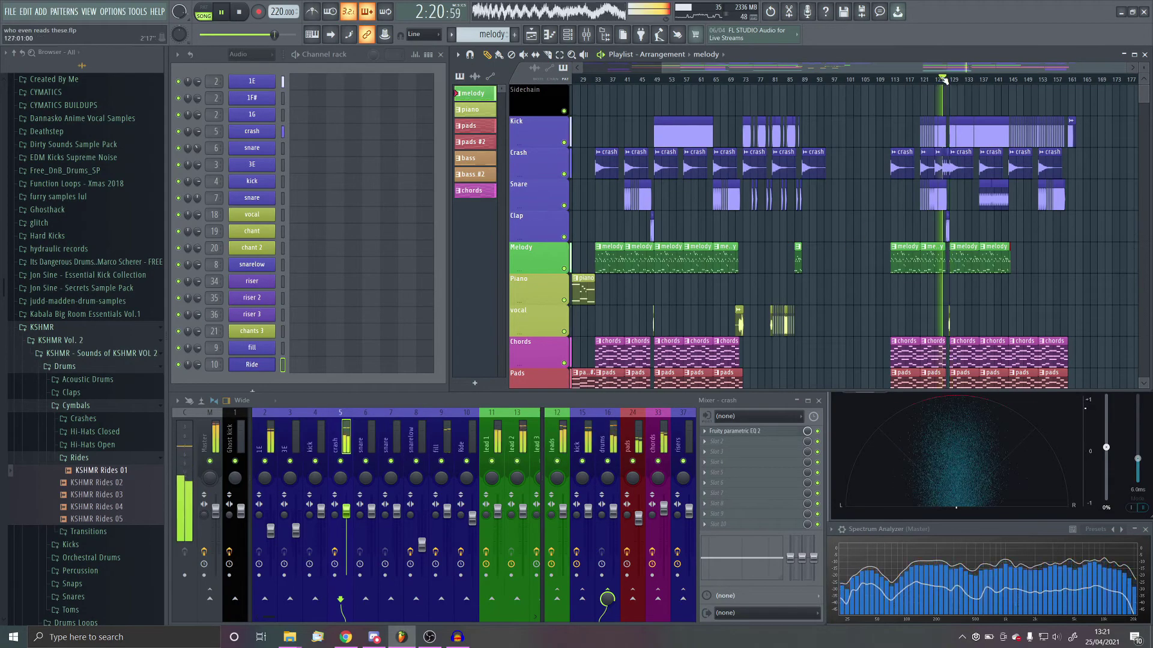
scroll(984, 243, up, 5)
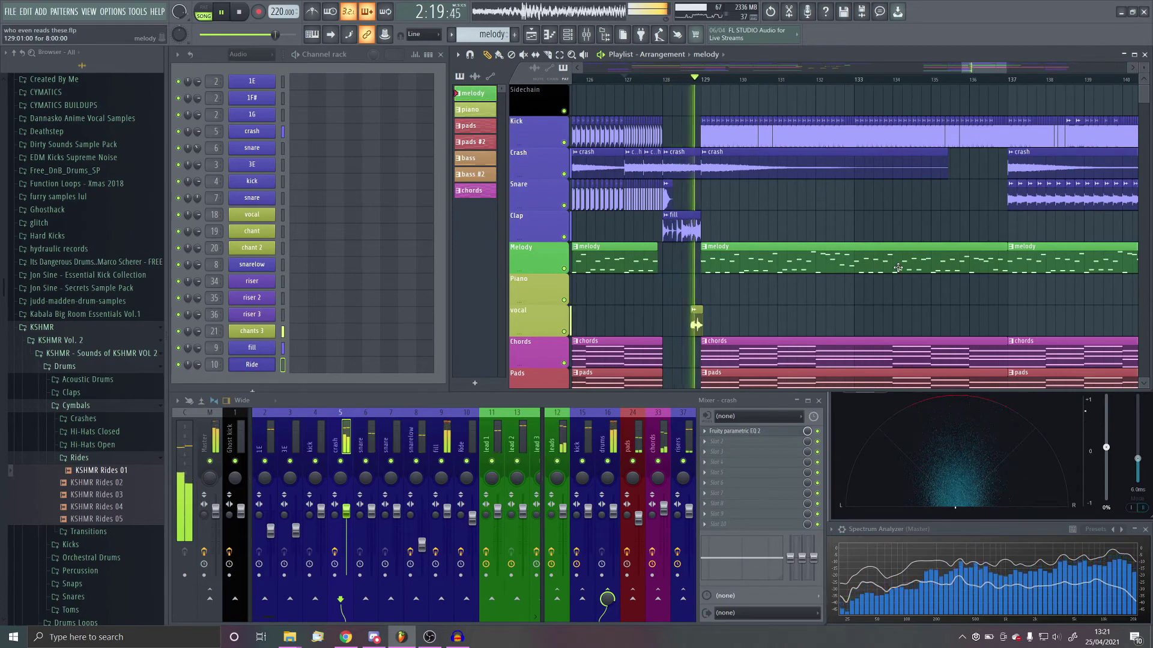
scroll(1008, 298, down, 6)
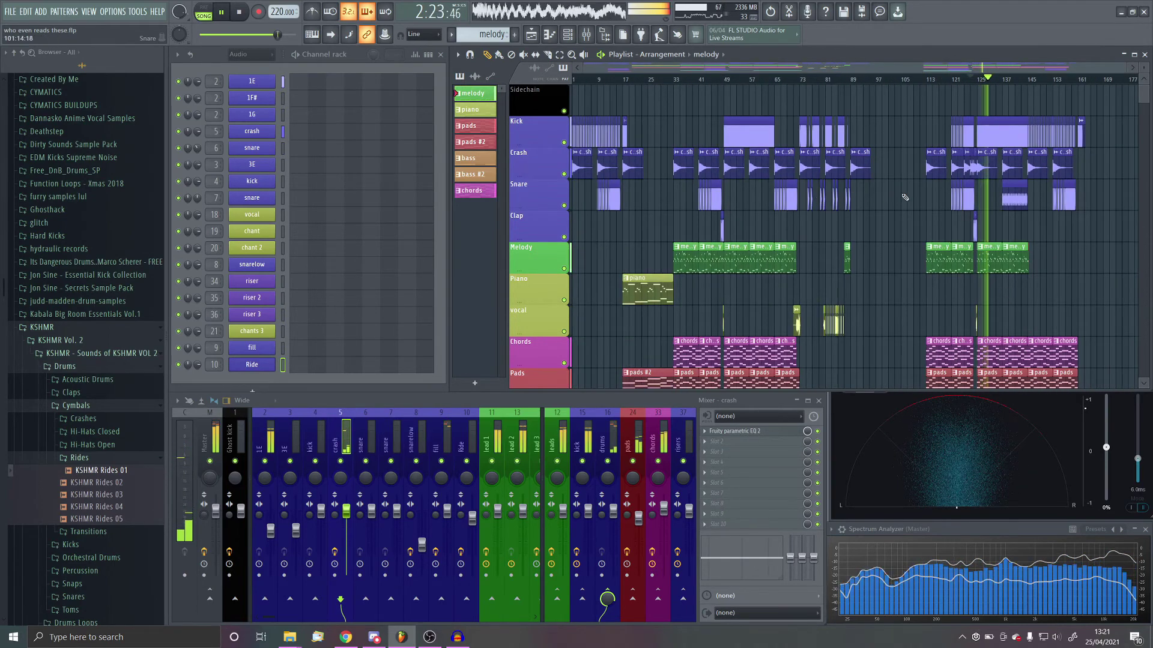
scroll(946, 270, up, 4)
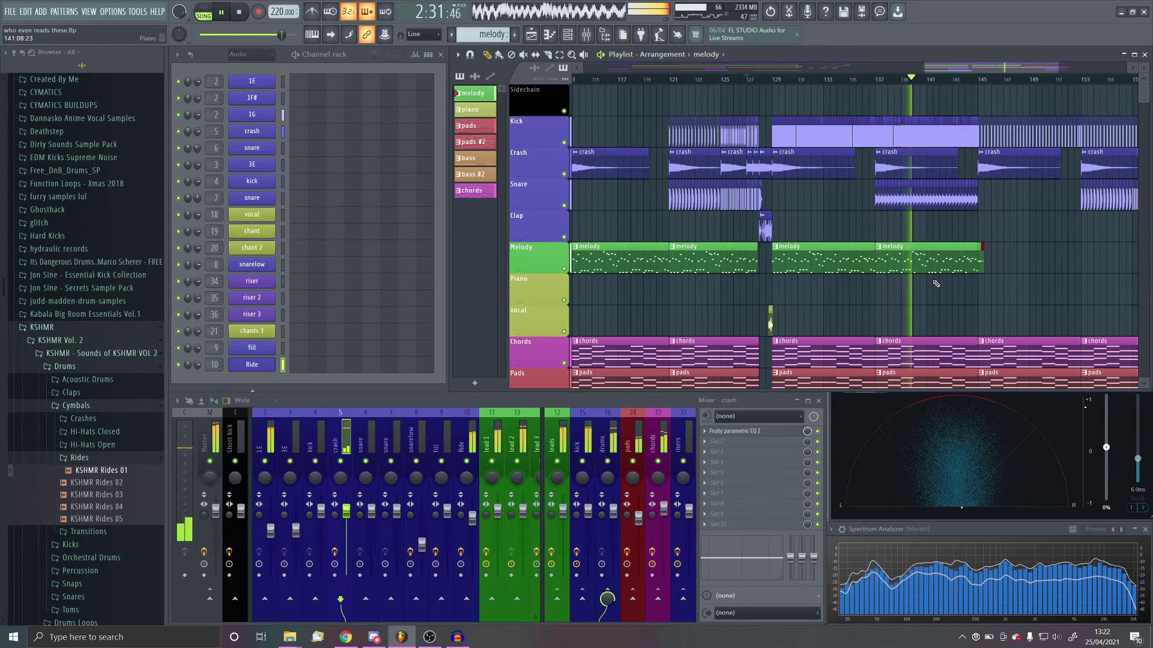
scroll(1027, 275, up, 8)
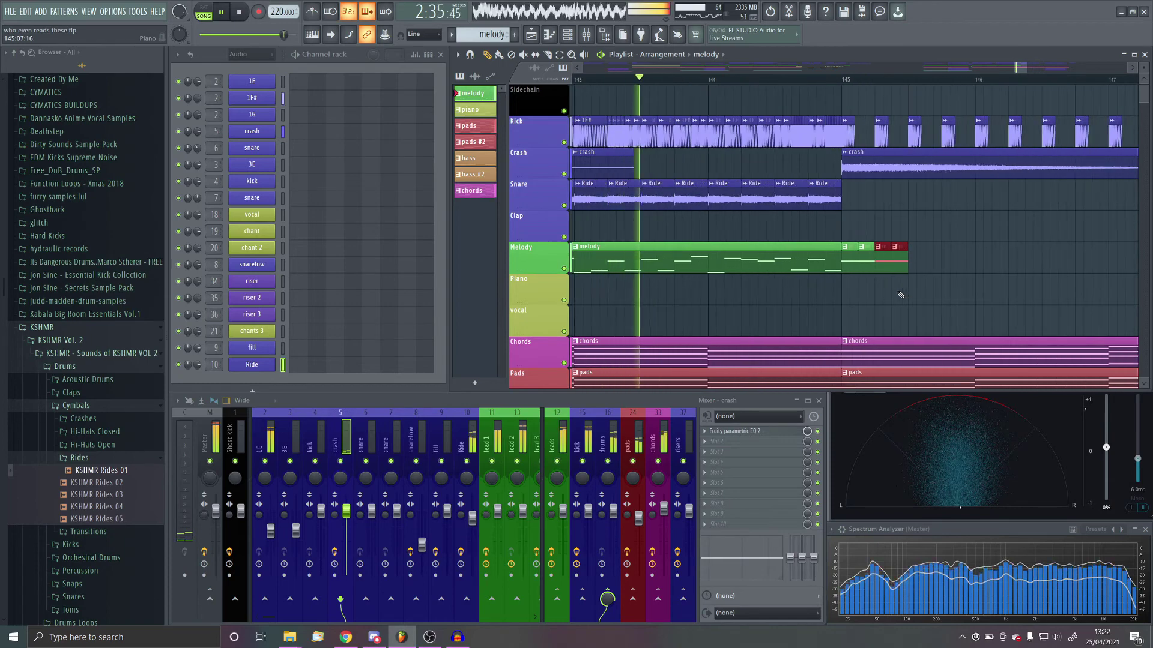
scroll(954, 324, down, 3)
scroll(972, 338, down, 6)
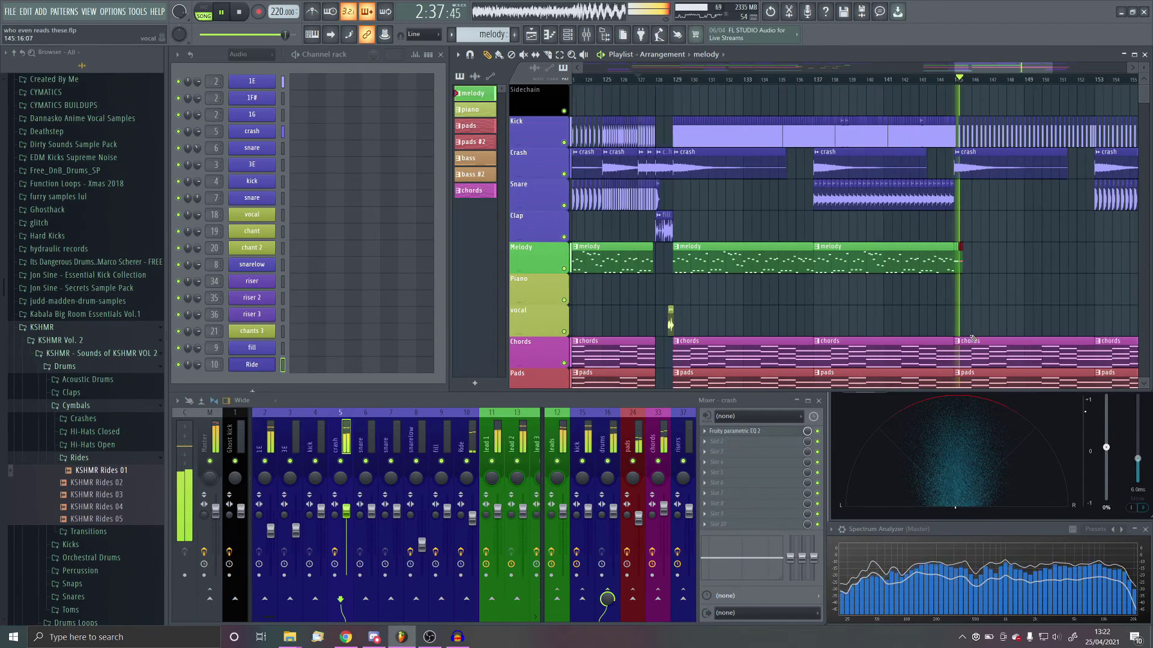
Skip playback ahead to the outro from about bar 155 and listen to how the track ends
click(1011, 79)
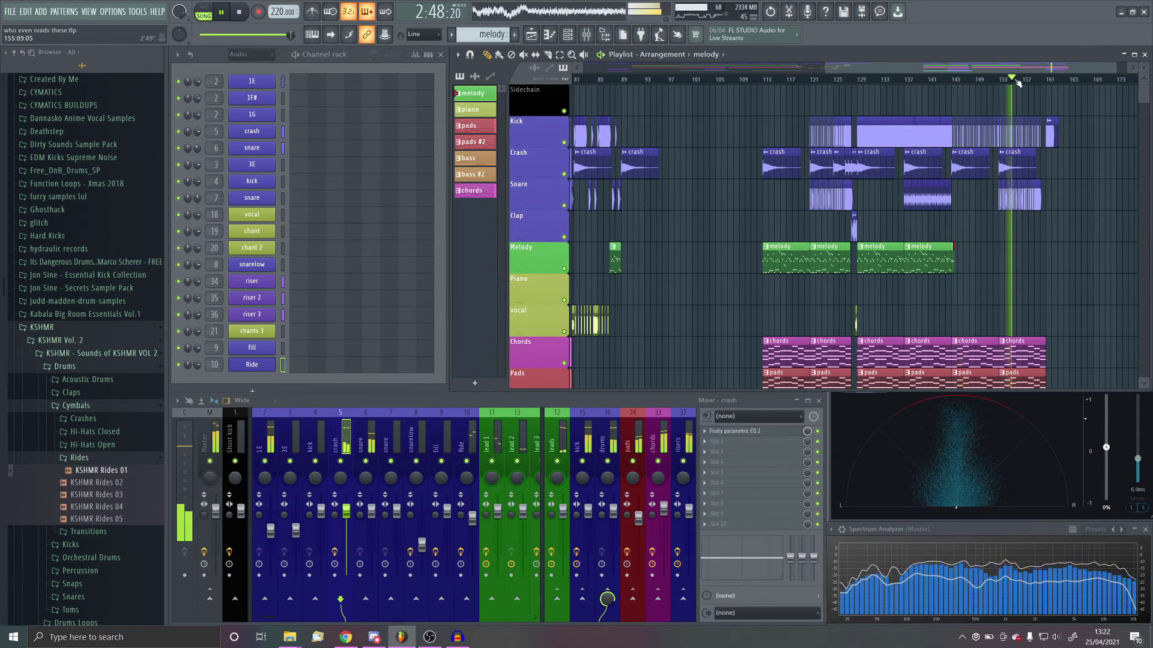
click(1034, 79)
scroll(1092, 188, up, 3)
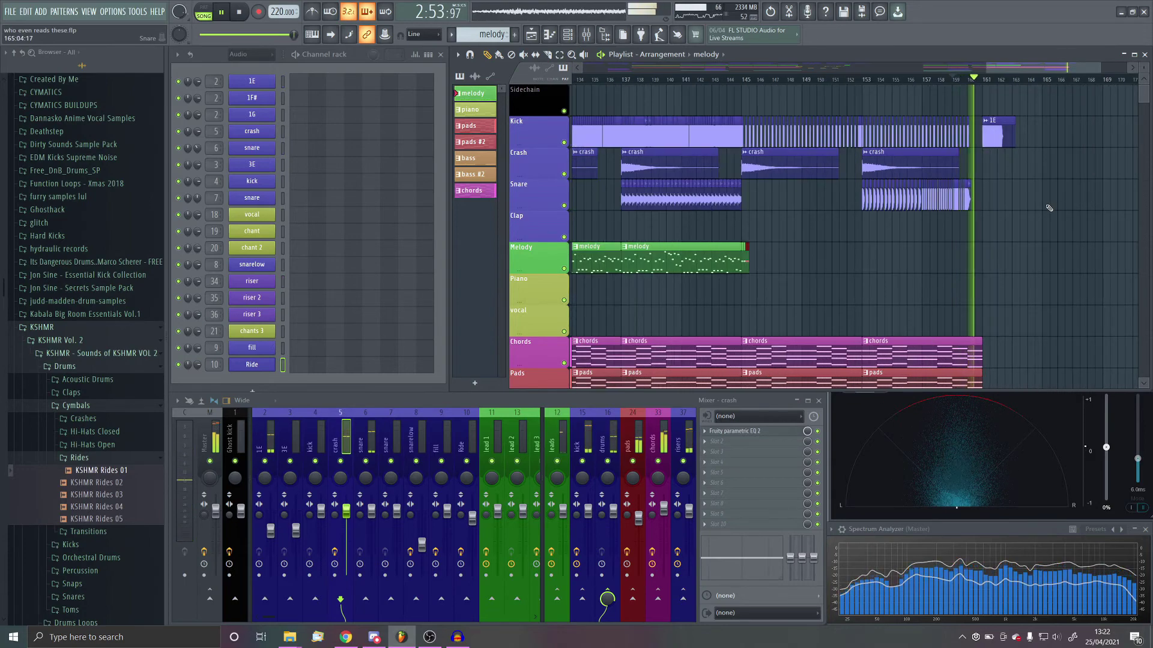
scroll(1049, 208, down, 5)
key(space)
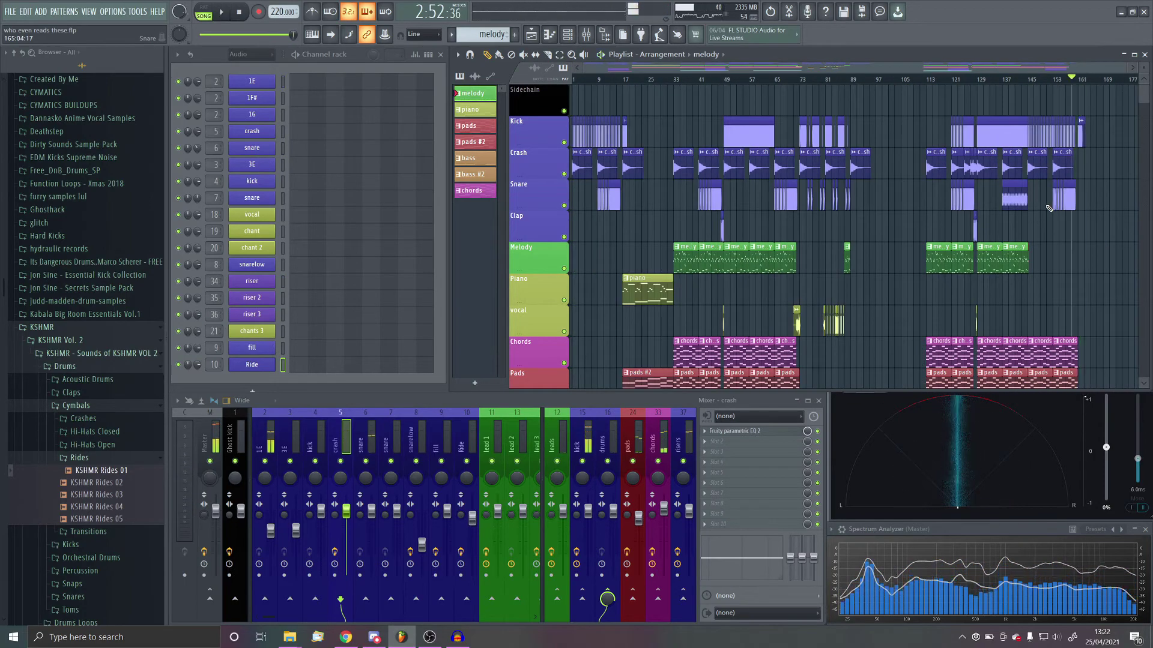
Play the lead-in to the first drop around bars 47 to 49 and check how the fill sits
click(717, 79)
key(space)
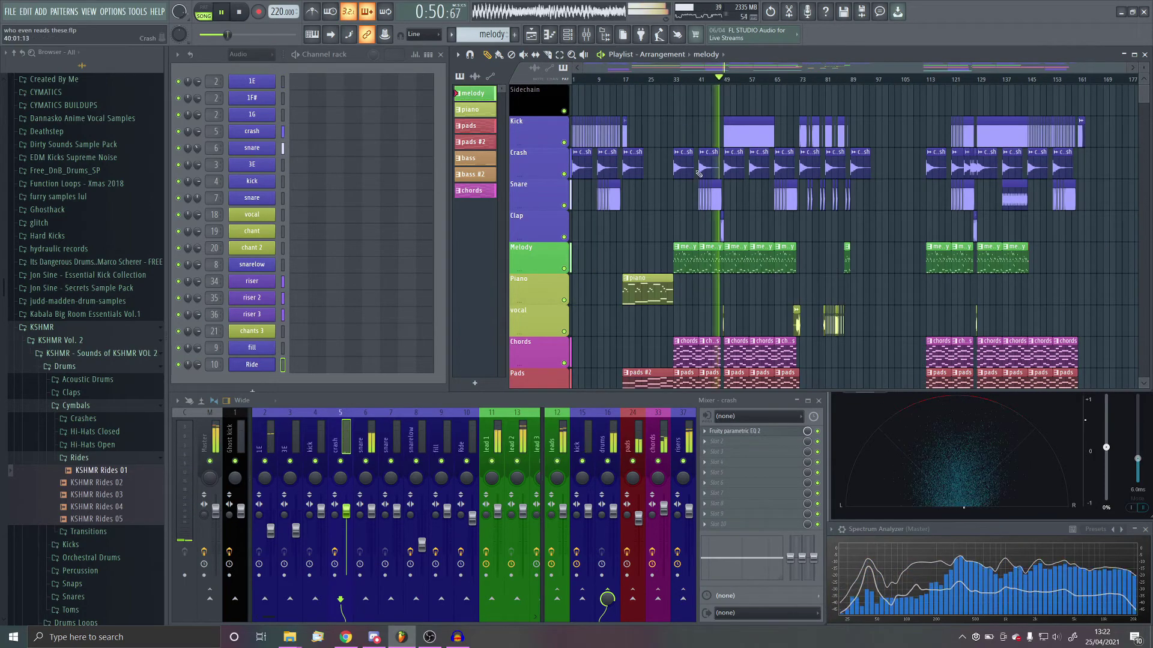
scroll(612, 237, up, 4)
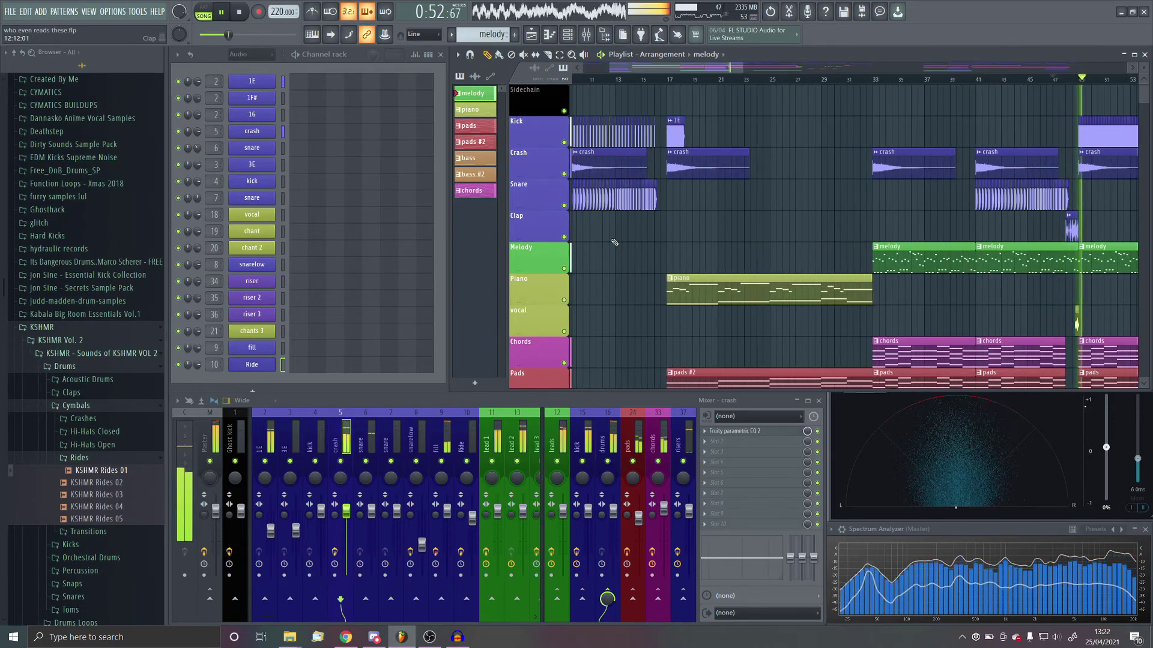
key(space)
scroll(816, 202, up, 6)
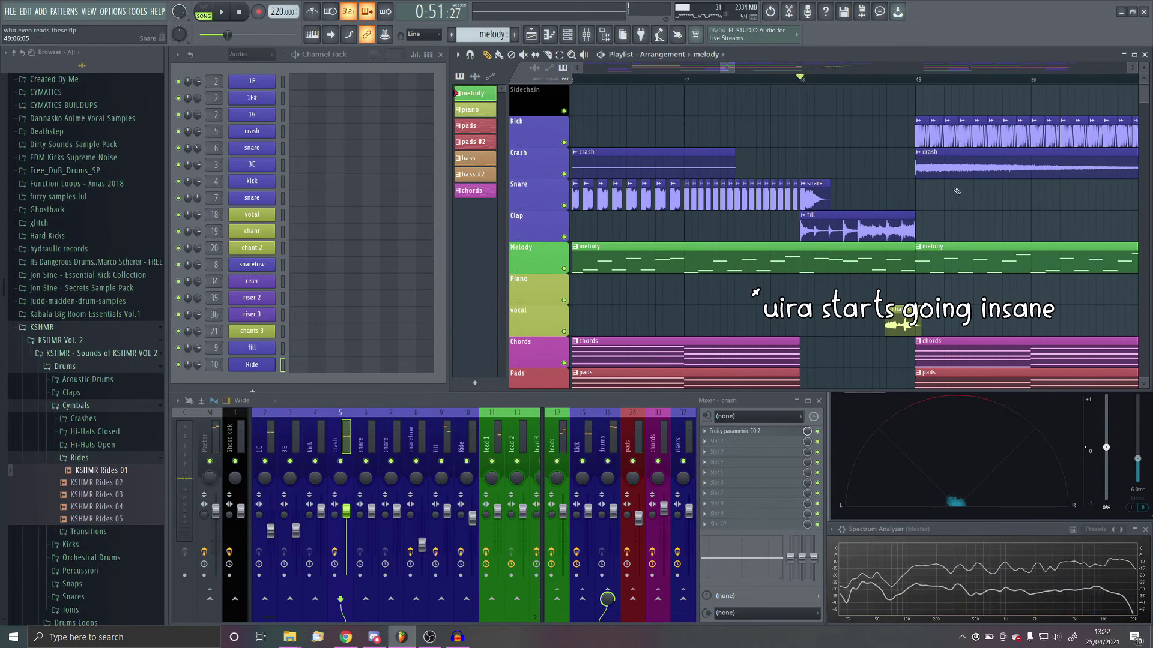
scroll(957, 191, up, 2)
key(space)
key(space)
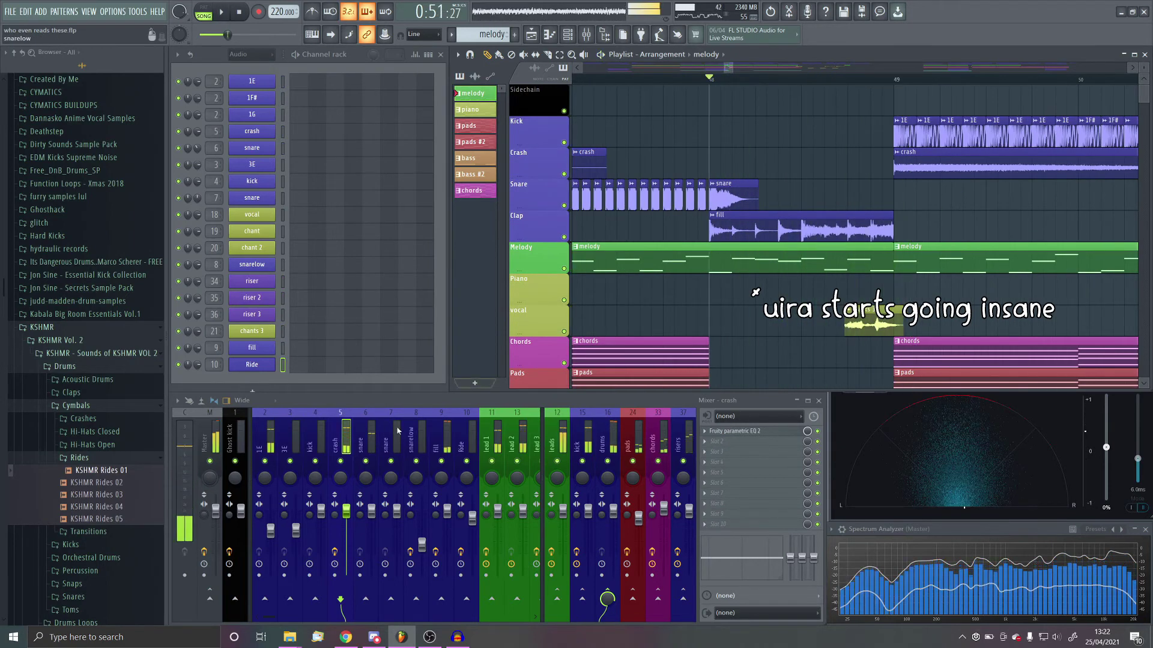
Rebalance the fill's mixer fader while replaying the fill at bar 48 into the first drop
click(470, 452)
click(435, 441)
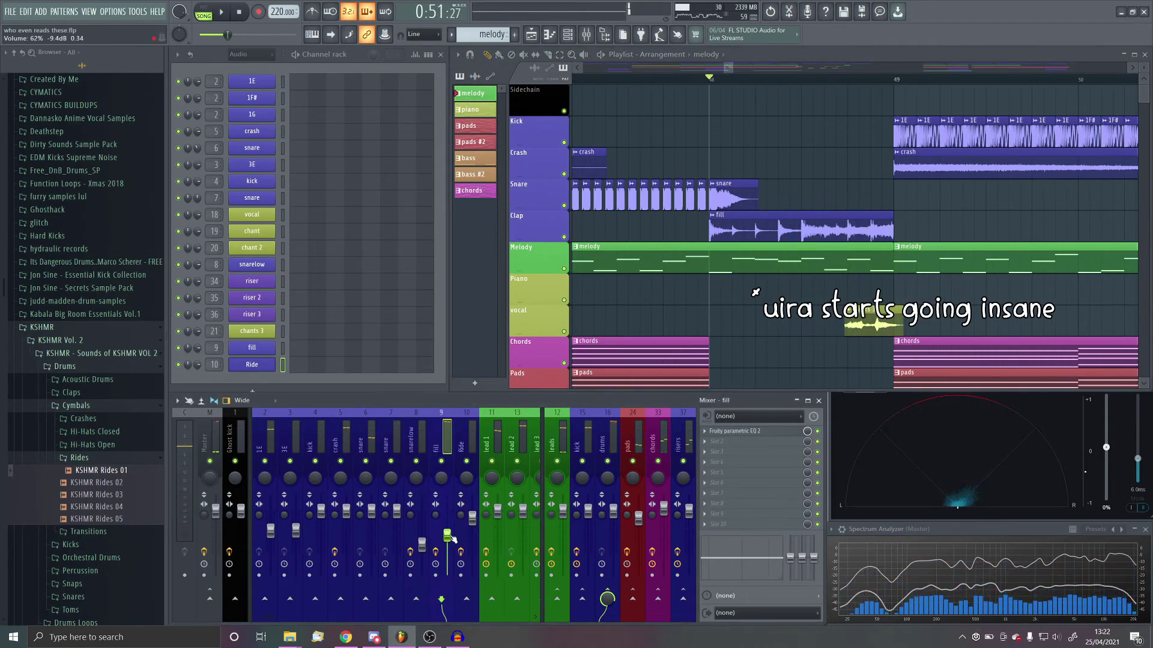
key(space)
drag(449, 537, 449, 529)
key(space)
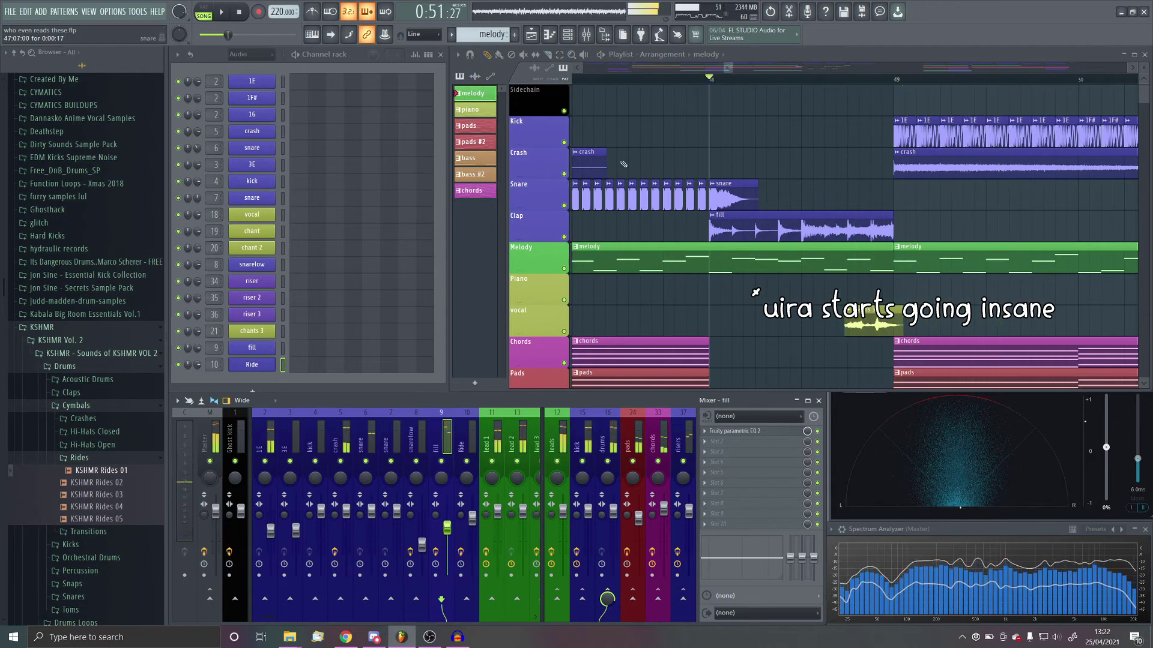
key(space)
drag(447, 528, 449, 520)
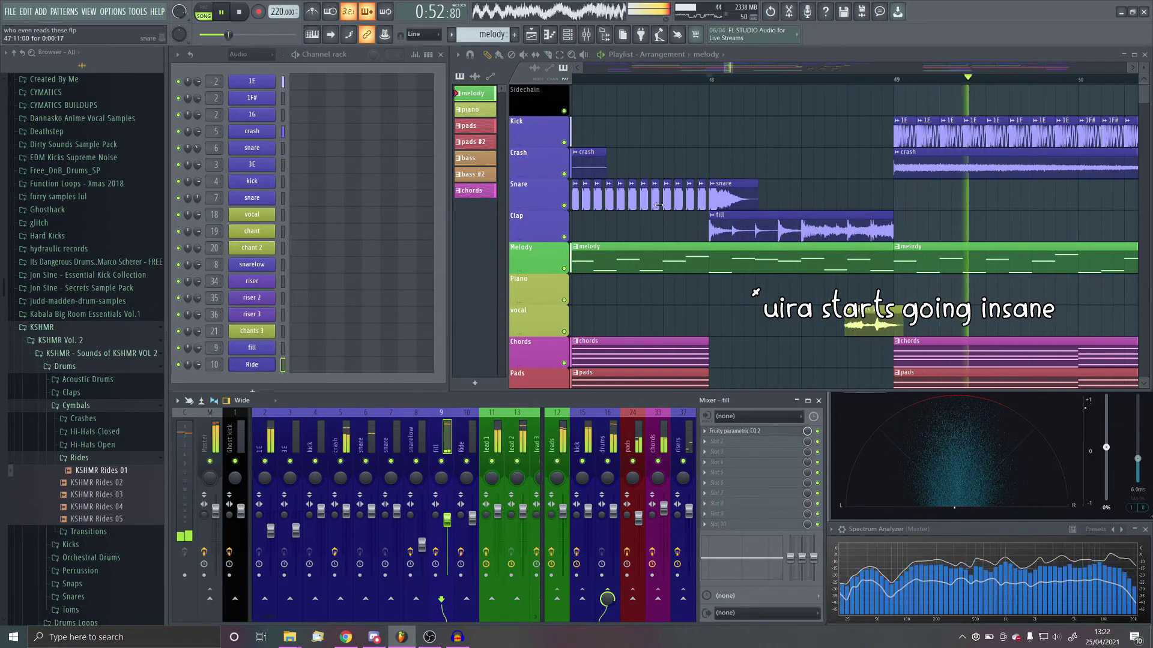
scroll(851, 273, down, 3)
scroll(752, 273, down, 3)
key(space)
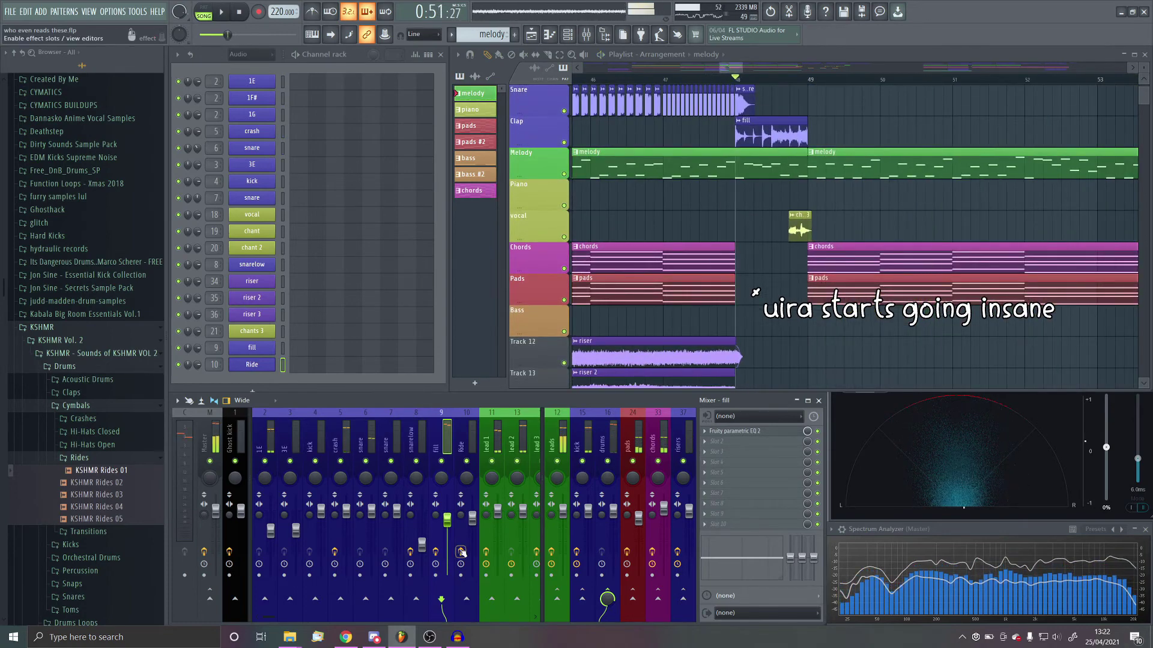
key(space)
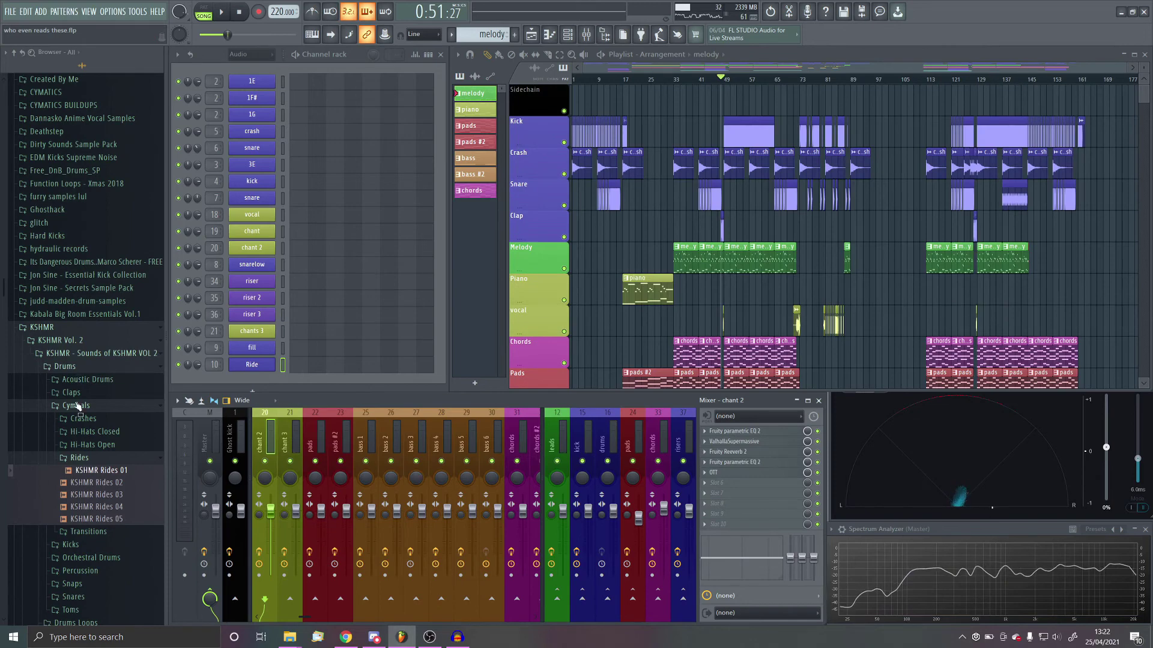
Collapse the Cymbals sample folder and inspect the fill track's Fruity Parametric EQ 2 curve
click(77, 406)
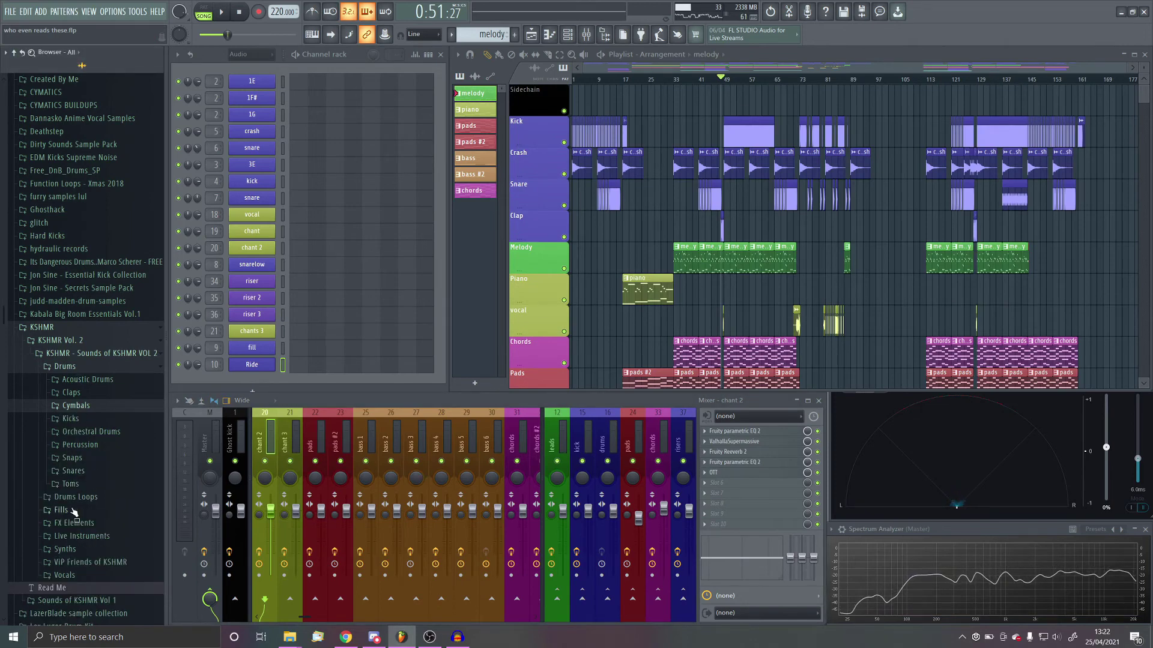
scroll(725, 285, up, 8)
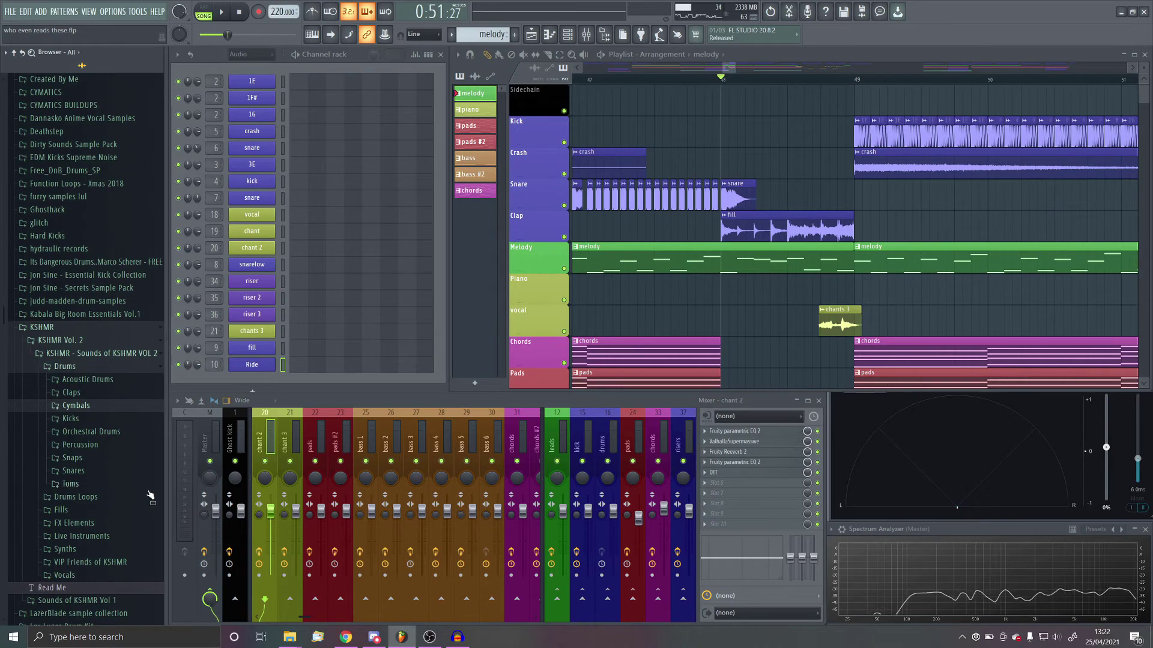
scroll(320, 431, up, 4)
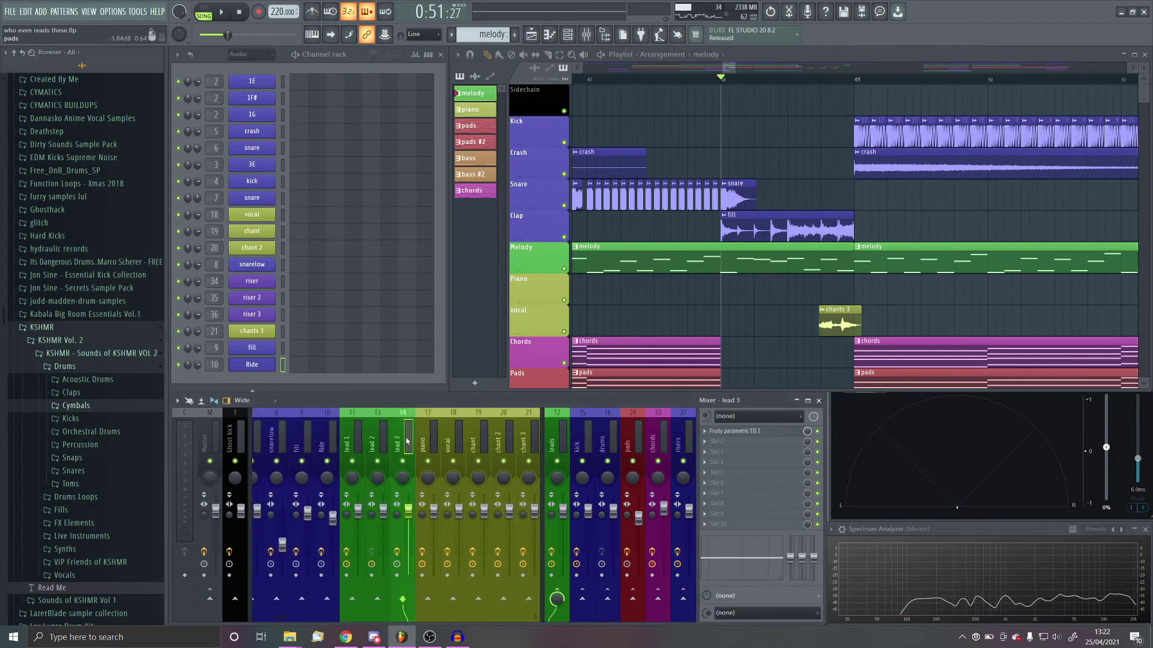
click(317, 460)
click(800, 433)
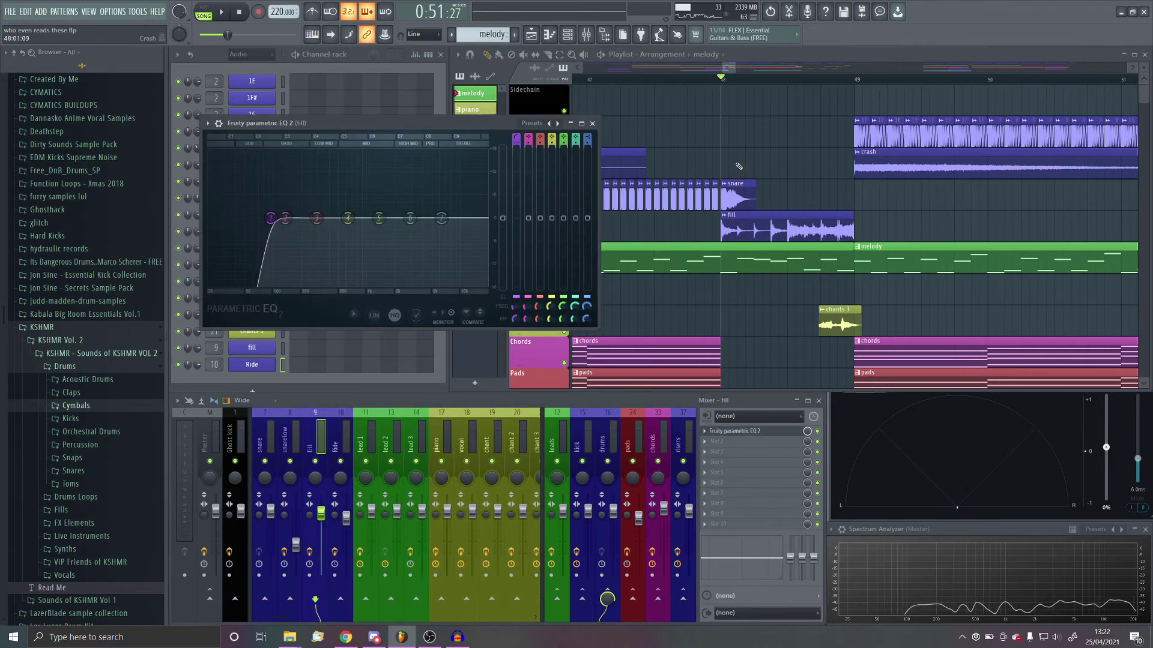
click(763, 430)
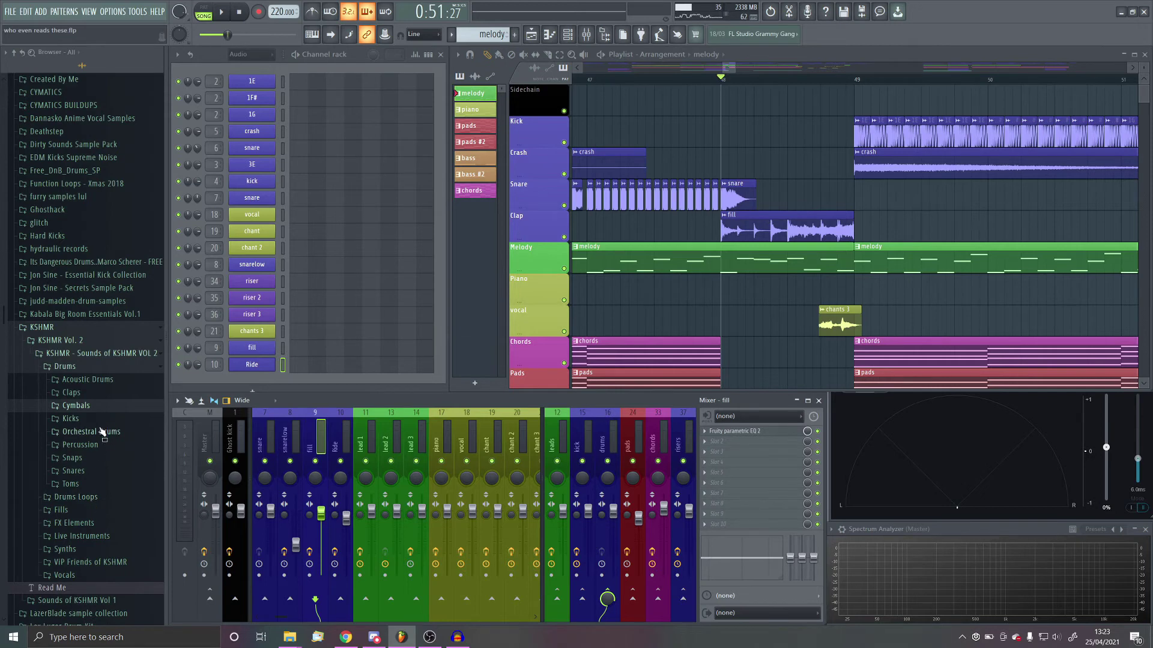
Find the Sub Drops samples under KSHMR FX Elements and audition the short ones, including 07 and 09
click(84, 525)
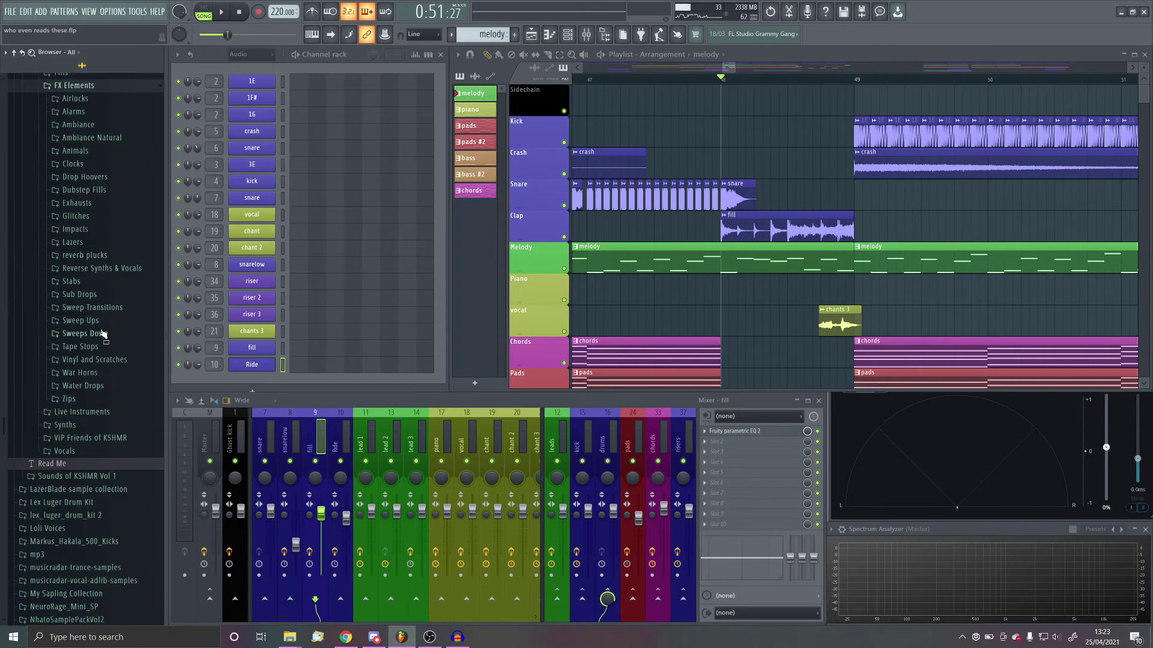
click(90, 294)
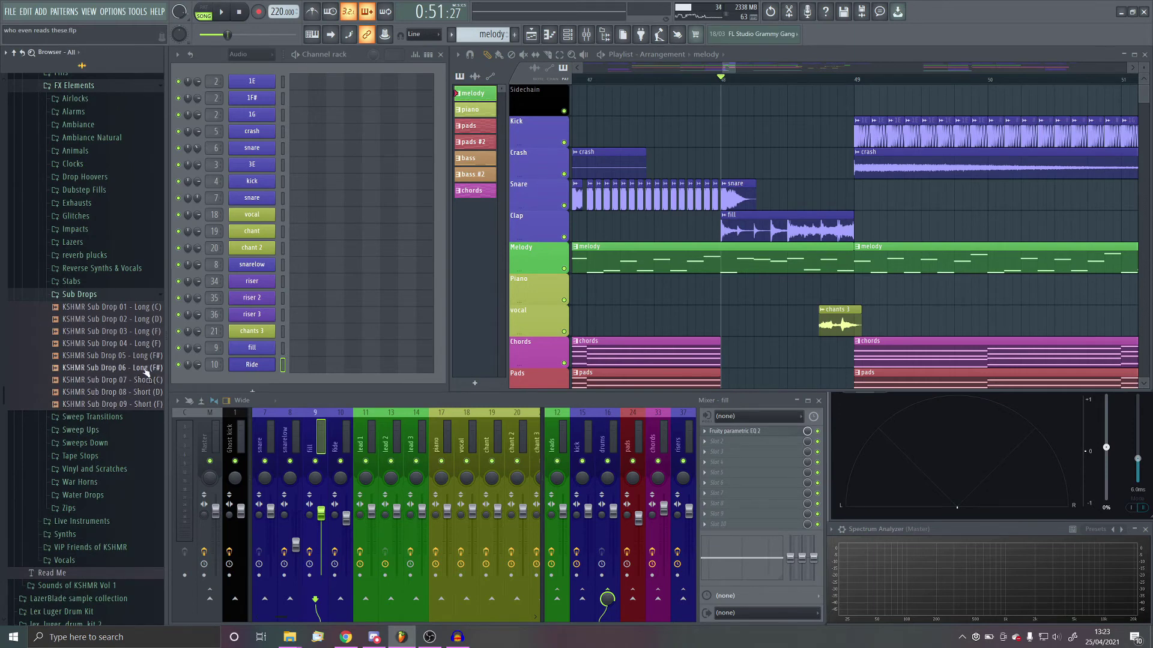
scroll(143, 375, up, 3)
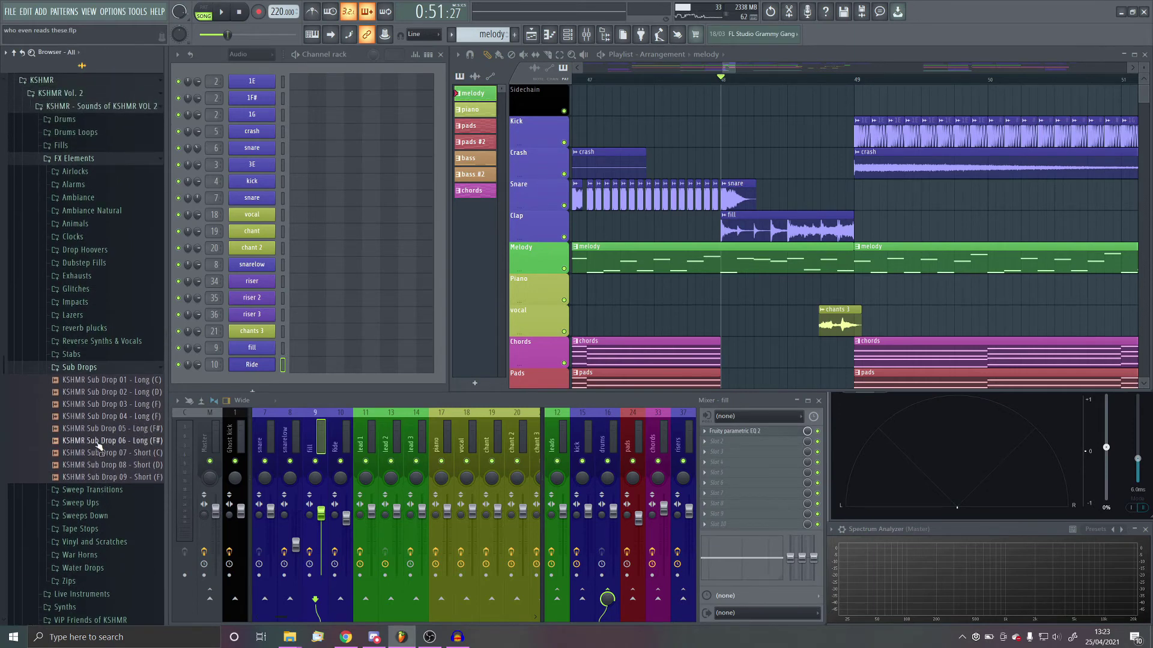
click(129, 465)
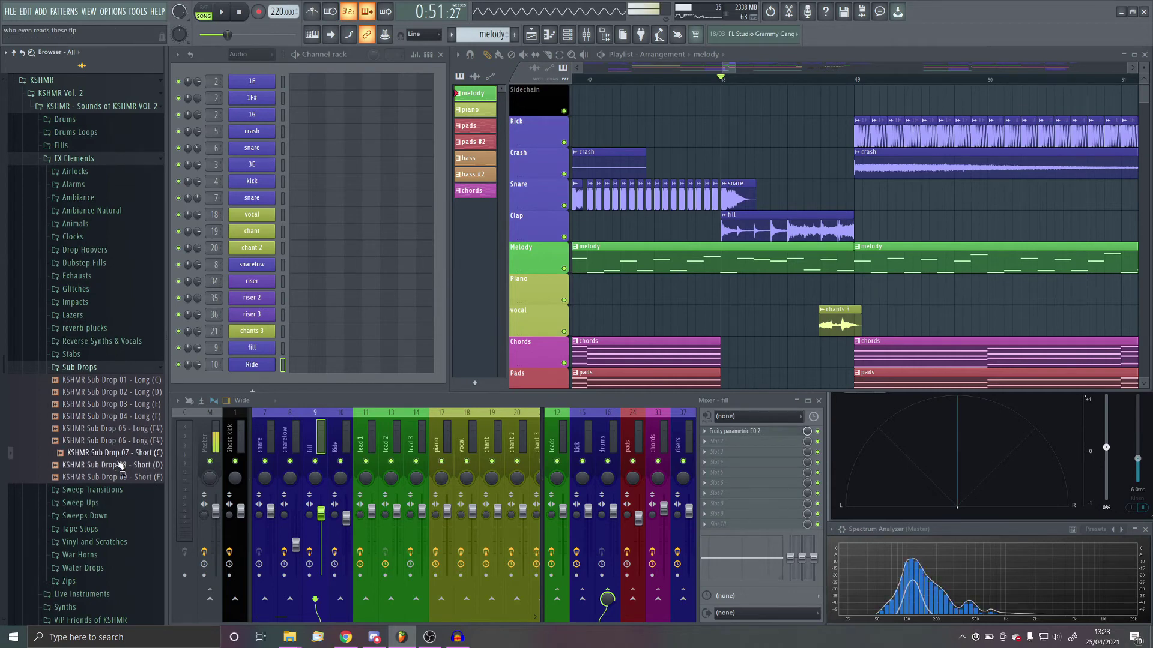
click(120, 481)
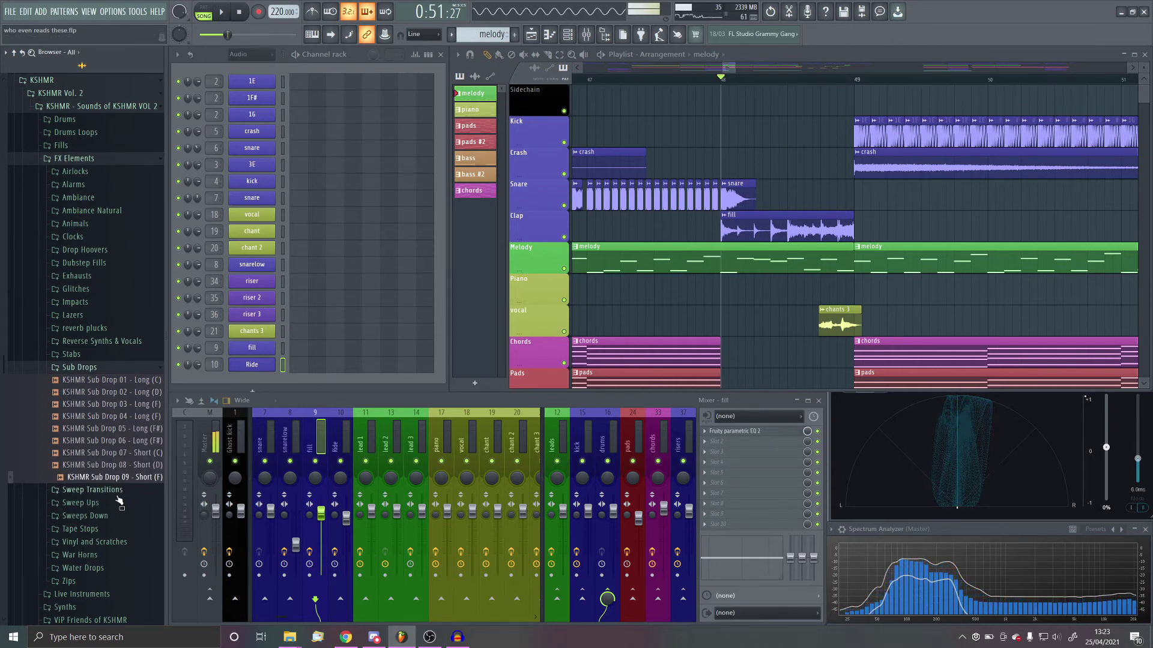
Add KSHMR Sub Drop 09 - Short (F) to the playlist near bar 49 and shift its pitch by -100 cents
scroll(823, 237, down, 3)
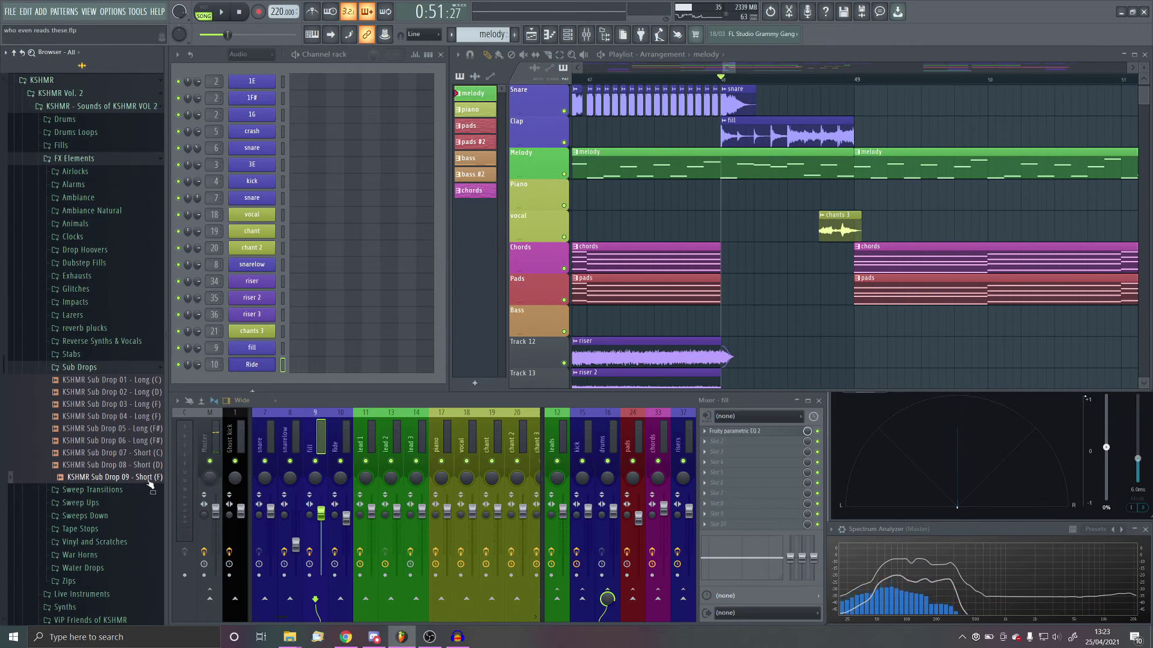
drag(150, 485, 848, 326)
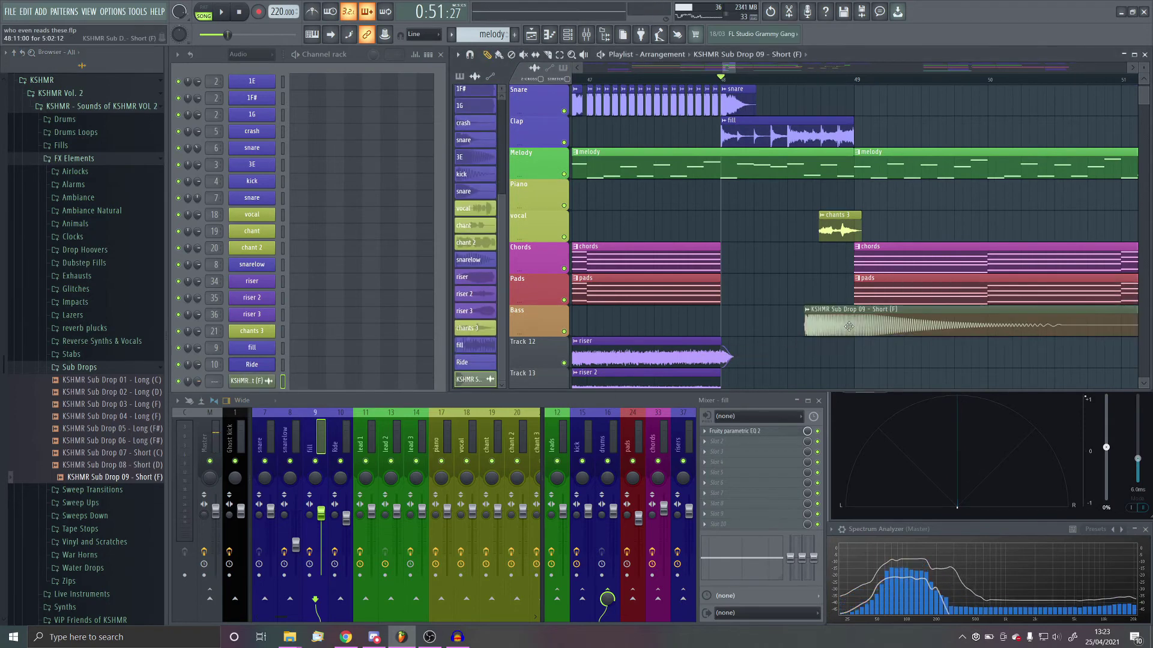
double_click(848, 326)
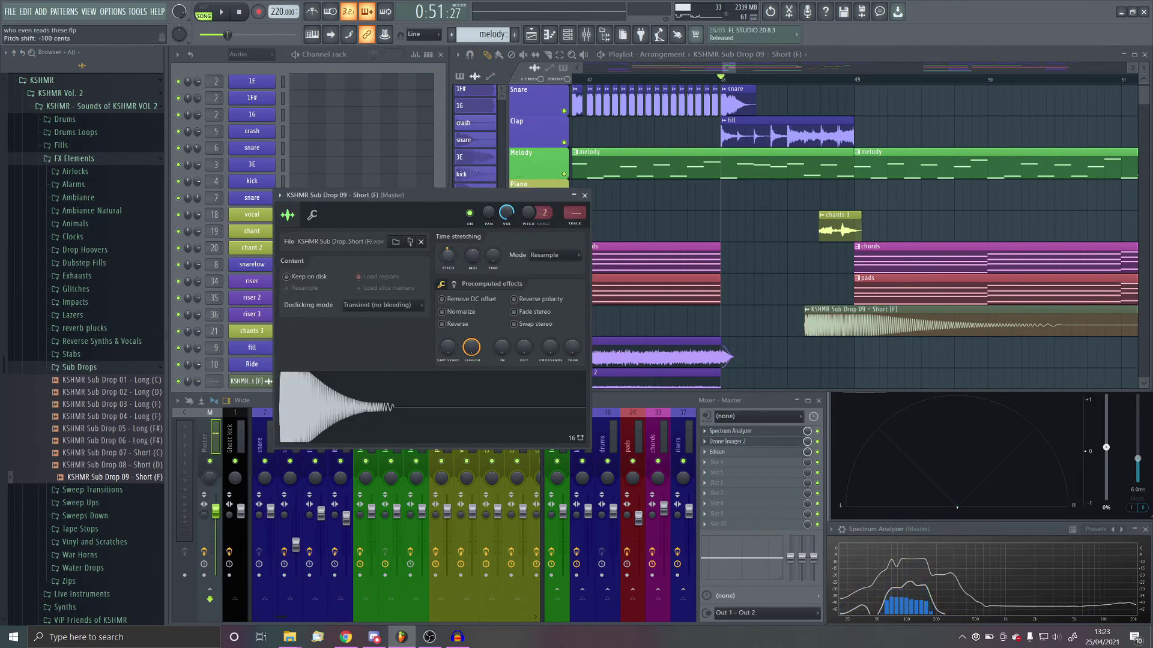
drag(447, 256, 448, 259)
Move the sub drop clip to Track 12 so that it starts at bar 48, right after the riser
drag(871, 326, 787, 326)
scroll(784, 282, down, 2)
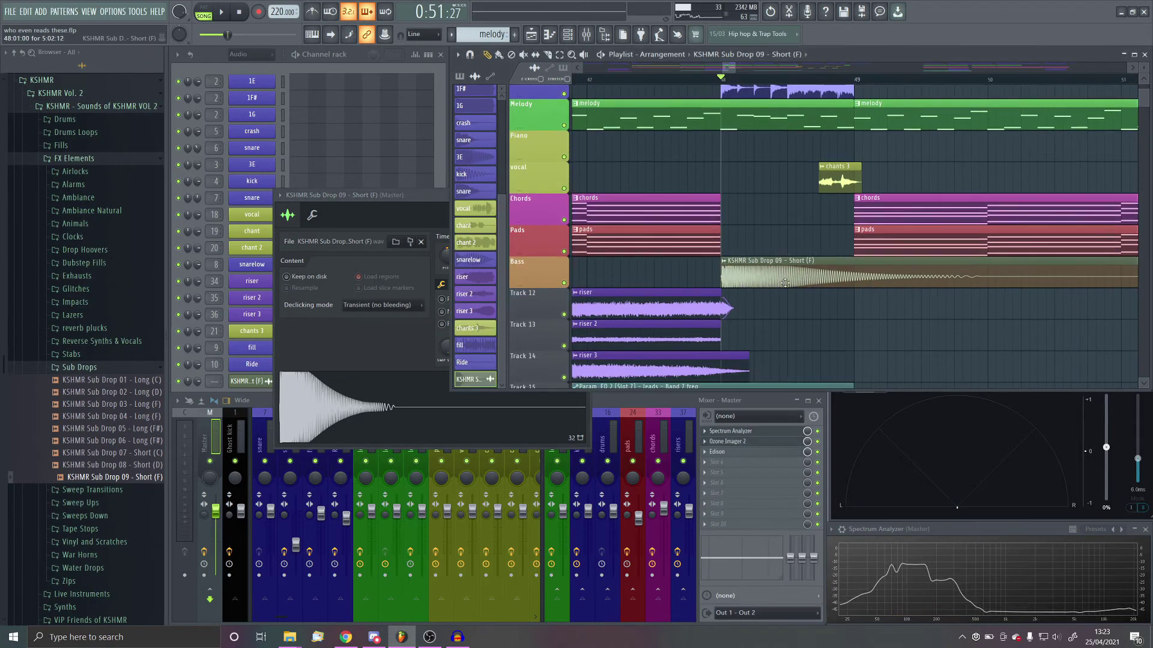
scroll(785, 283, down, 2)
drag(777, 181, 777, 216)
scroll(810, 146, up, 2)
Slice the sub drop clip just before bar 49 and delete the leftover tail
key(c)
drag(908, 217, 913, 291)
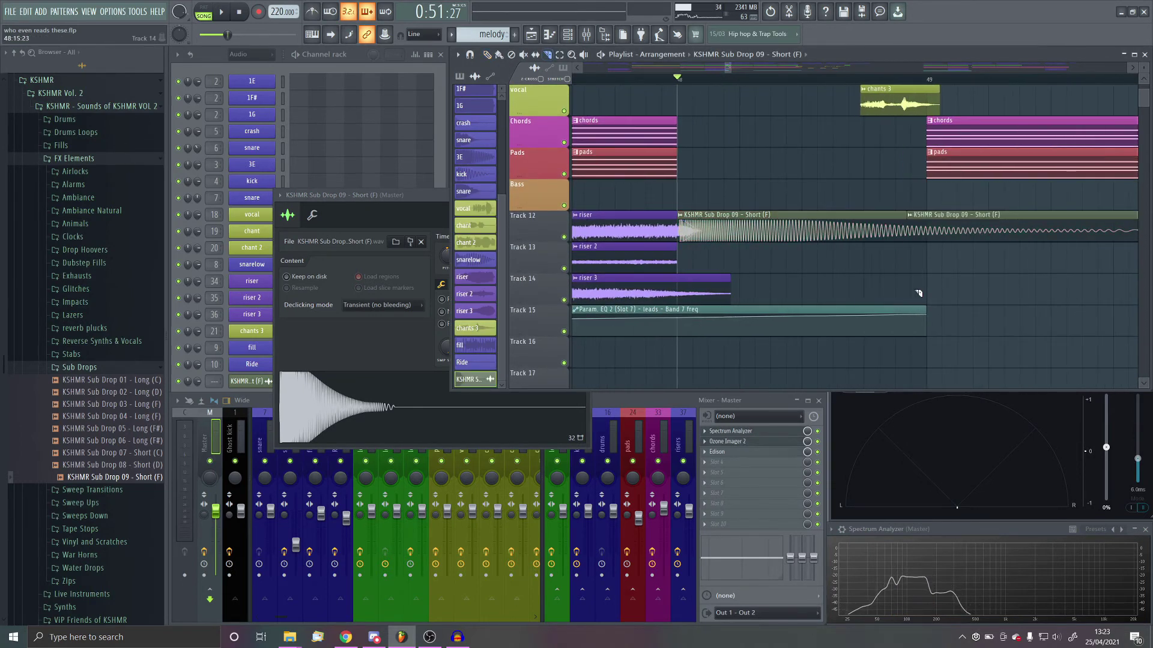
right_click(955, 228)
Set the sub drop sample's declicking mode to Smooth (bleeding) and play the transition from bar 48
double_click(878, 238)
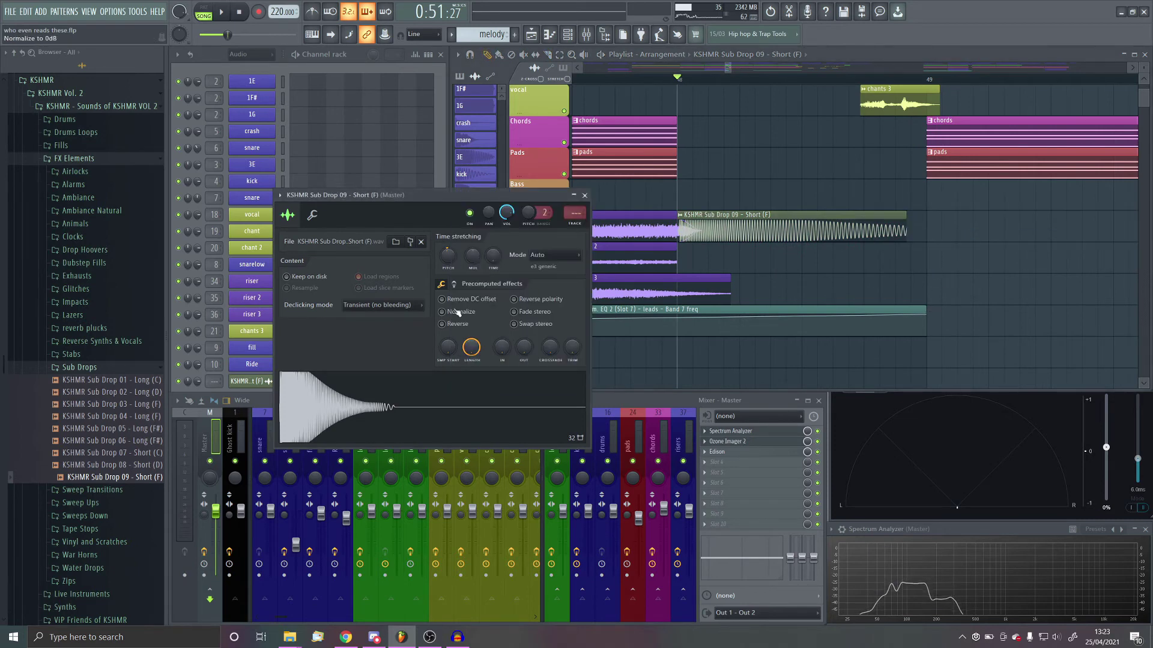
click(382, 305)
click(379, 358)
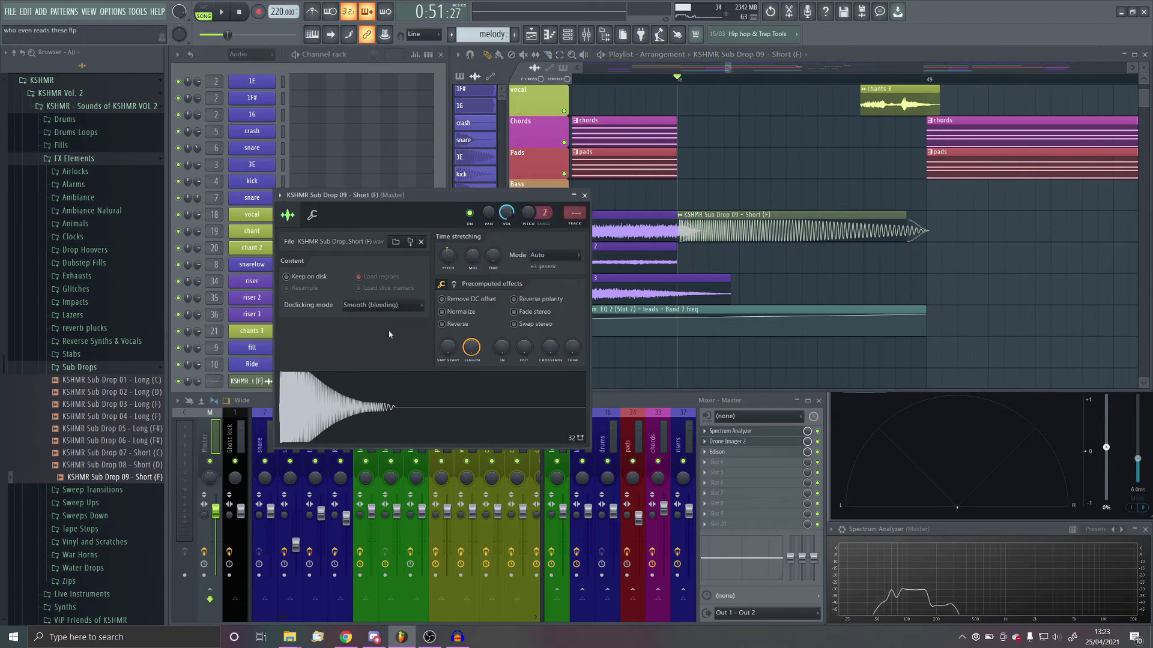
click(584, 195)
key(space)
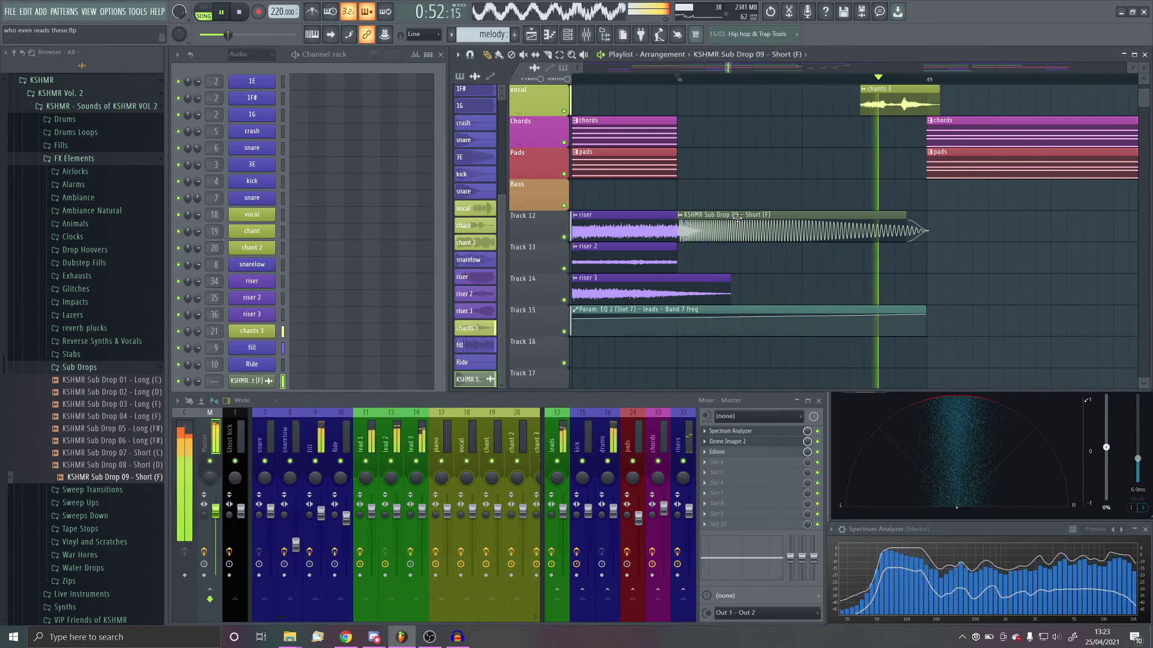
Rename the KSHMR Sub Drop channel as "sub drop" and give it the drum channels' blue-purple colour
shift+click(250, 381)
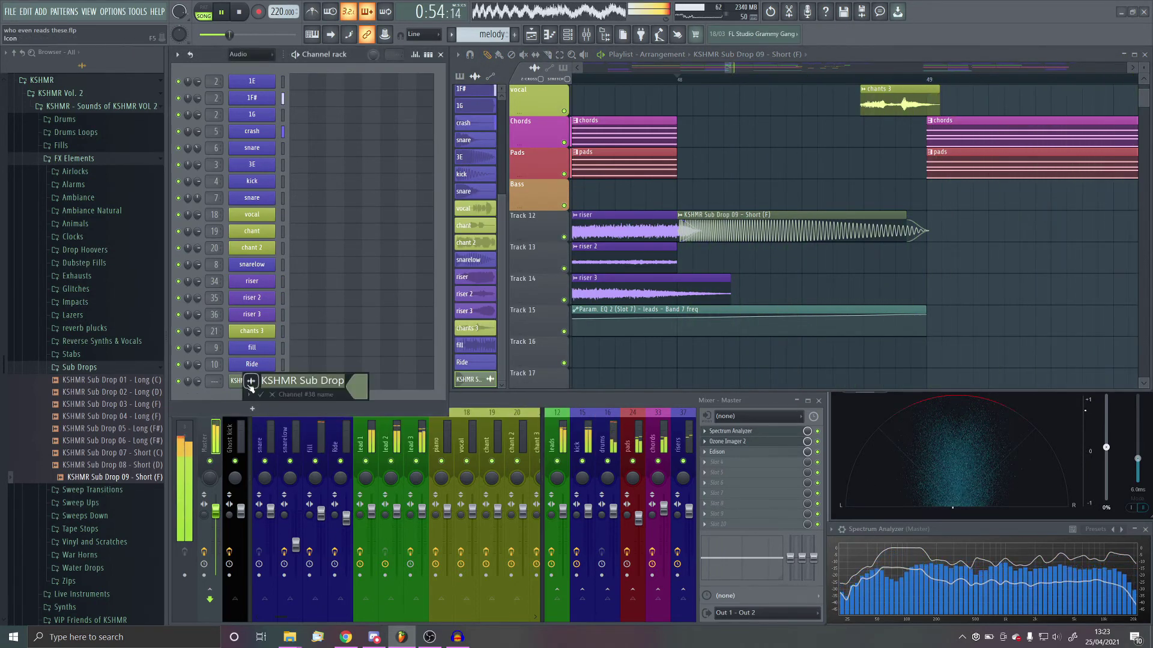
text(sub drop)
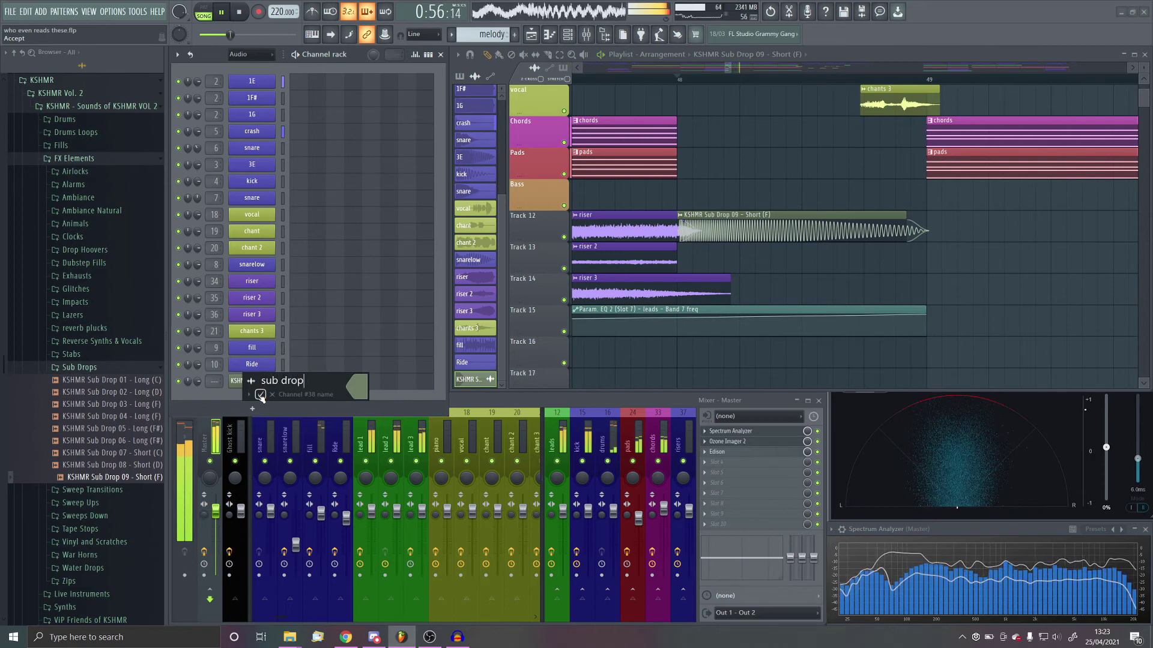
click(250, 381)
click(256, 258)
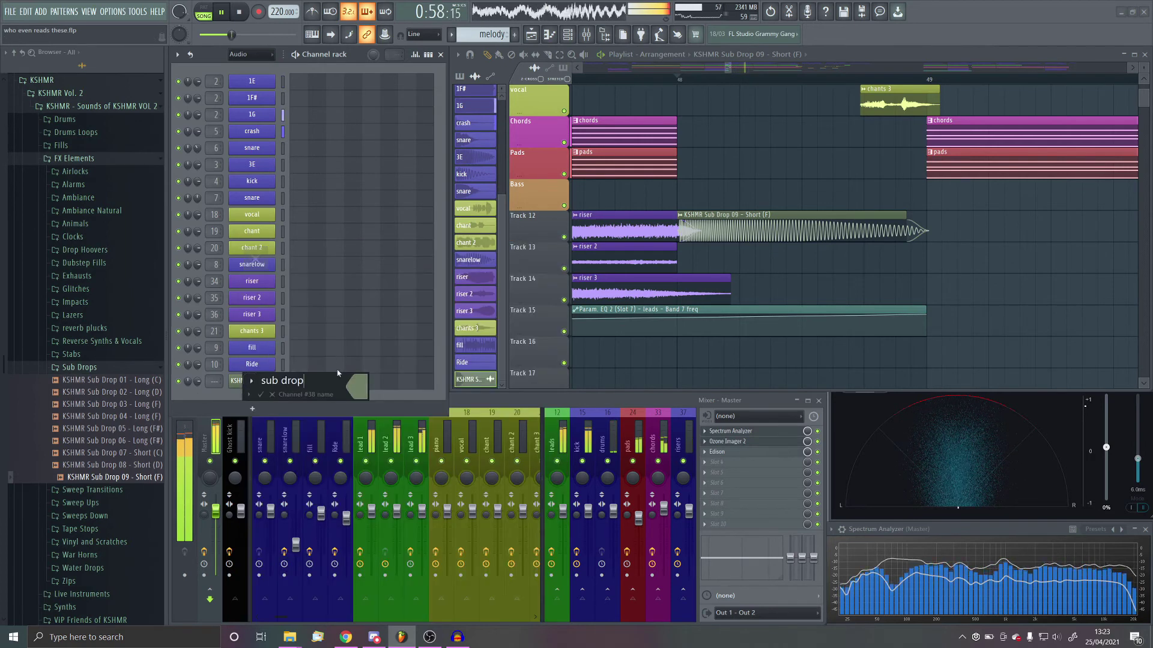
click(357, 387)
click(410, 516)
click(539, 611)
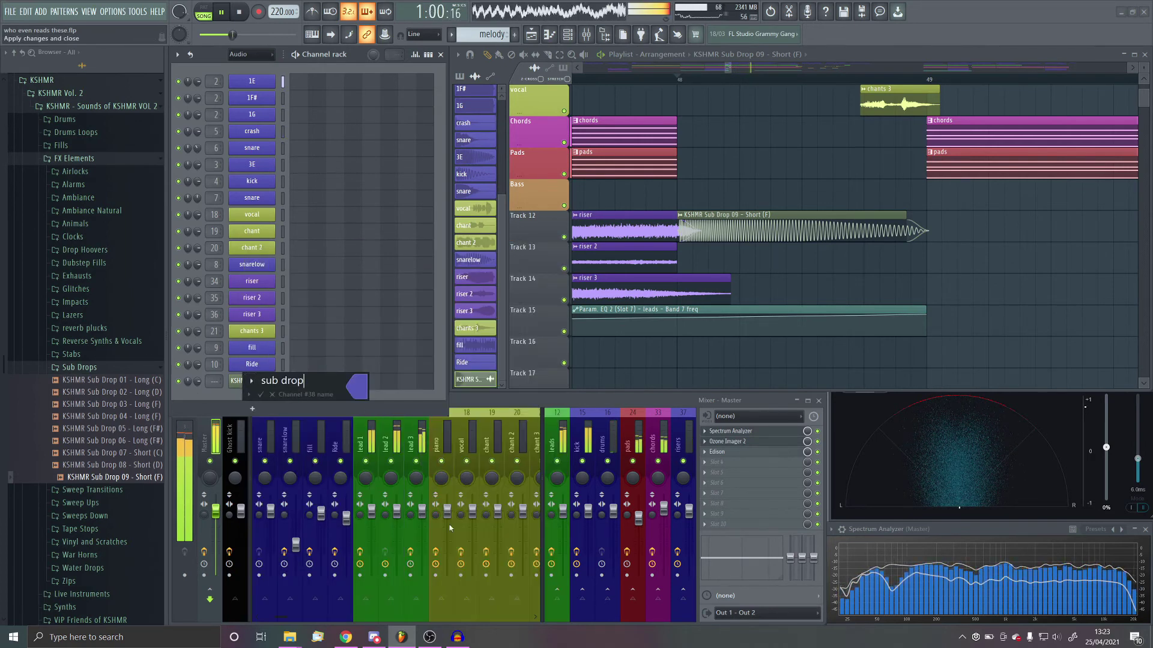
click(261, 394)
Route the sub drop channel to its own mixer track and move that track to position 11, beside Ride
click(257, 382)
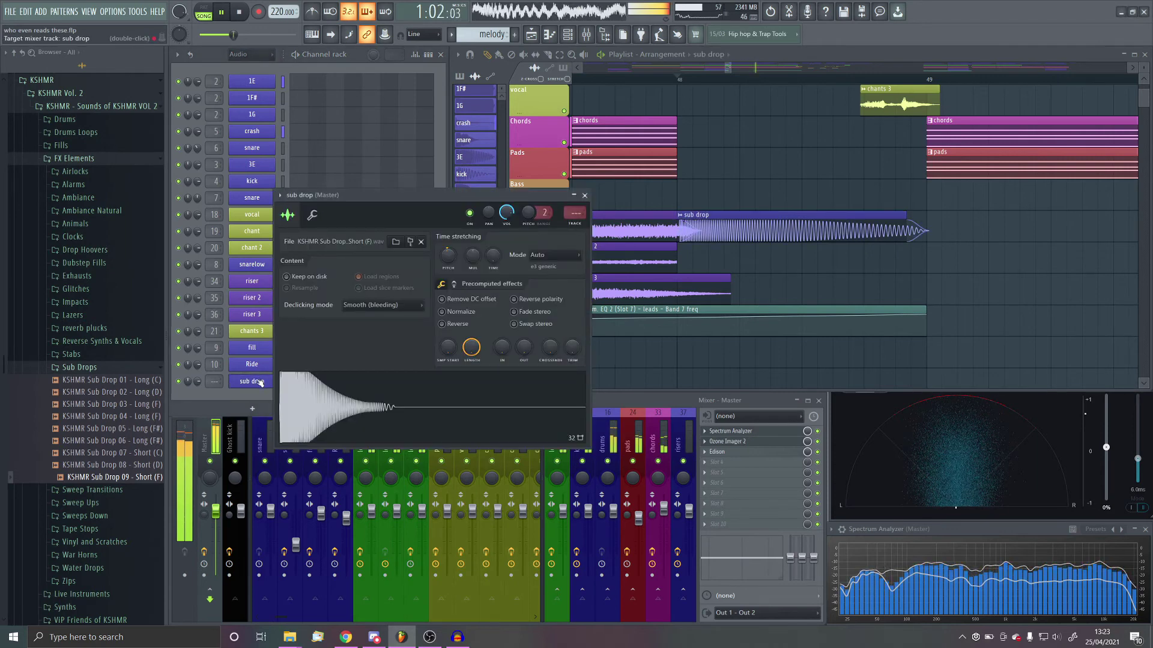
key(ctrl+l)
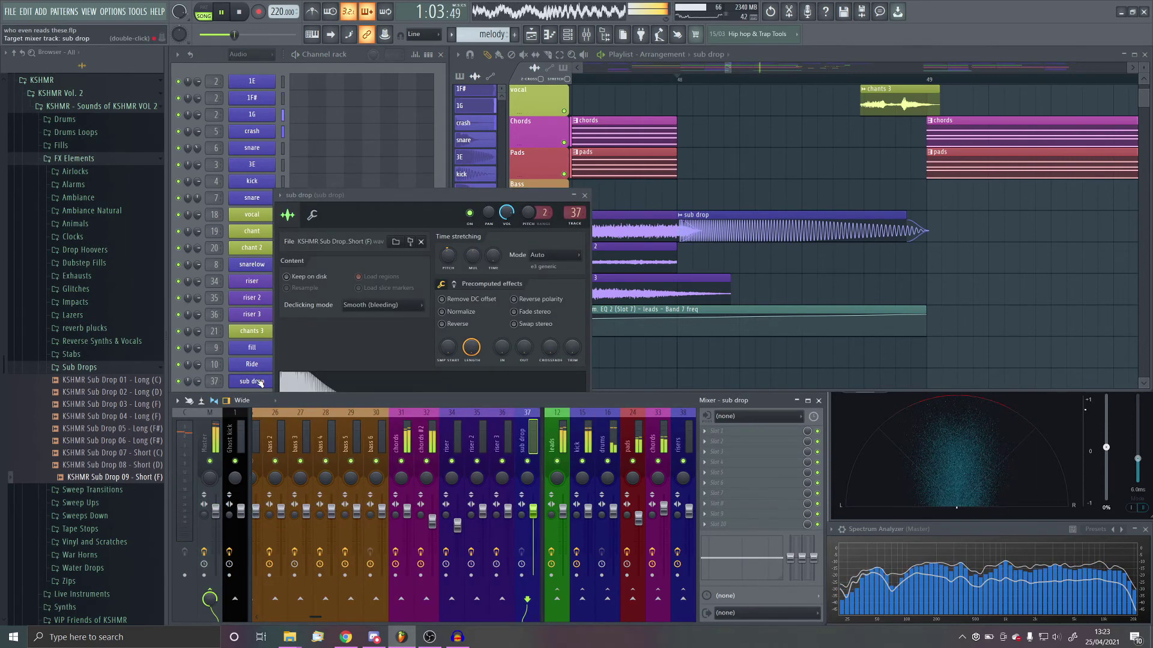
key(alt+Left)
key(alt+Left)
key(alt+Left)
key(alt+Left)
key(alt+Left)
key(alt+Left)
key(alt+Left)
key(alt+Left)
key(alt+Left)
key(alt+Left)
key(alt+Left)
key(alt+Left)
key(alt+Left)
key(alt+Left)
key(alt+Left)
key(alt+Left)
key(alt+Left)
key(alt+Left)
key(alt+Left)
key(alt+Left)
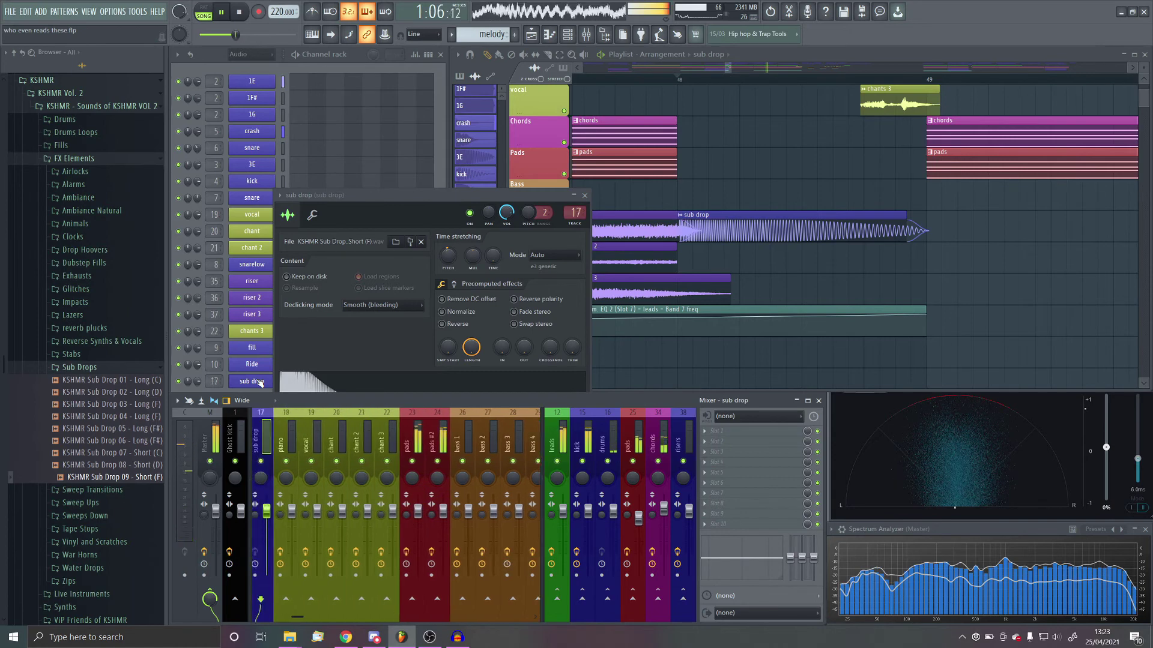
key(alt+Left)
key(alt+Left)
key(alt+Left)
key(alt+Left)
key(alt+Left)
key(alt+Left)
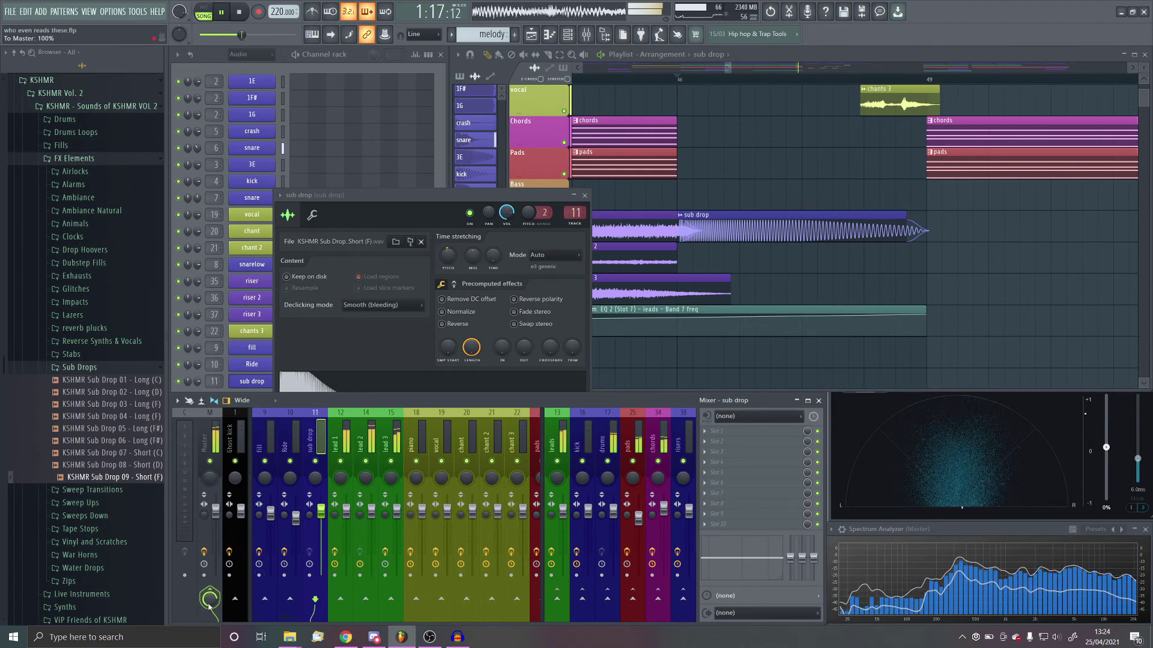
key(space)
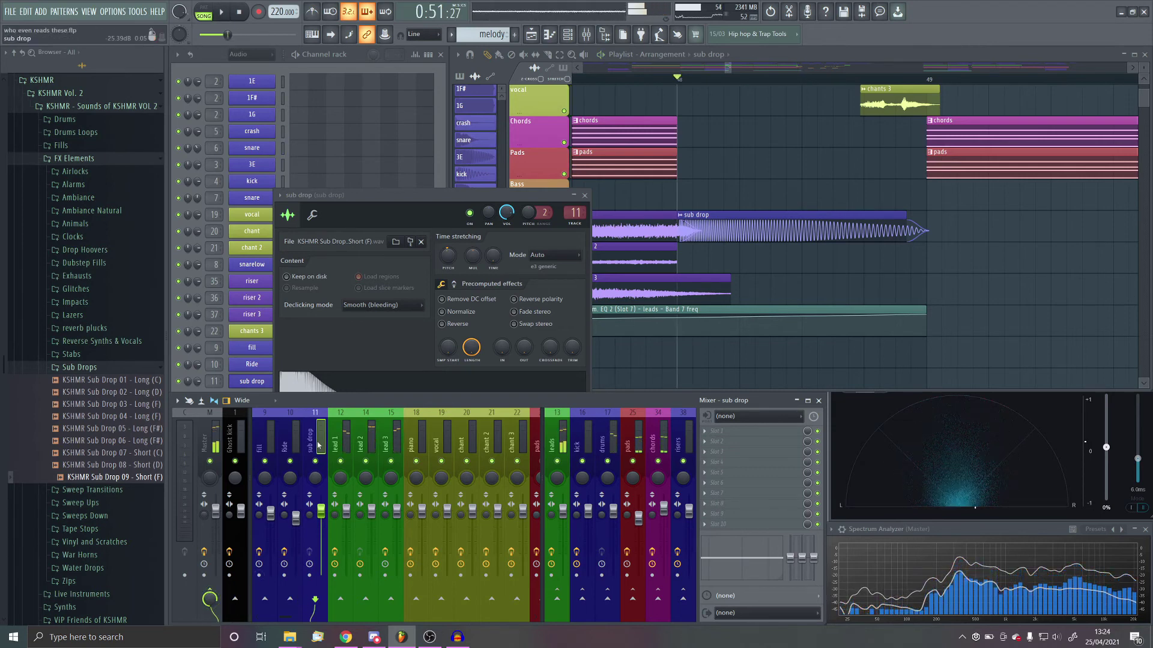
Add Fruity Parametric EQ 2 to the sub drop mixer track and use band 7 as a low pass cutting above the bass range
click(772, 448)
click(864, 564)
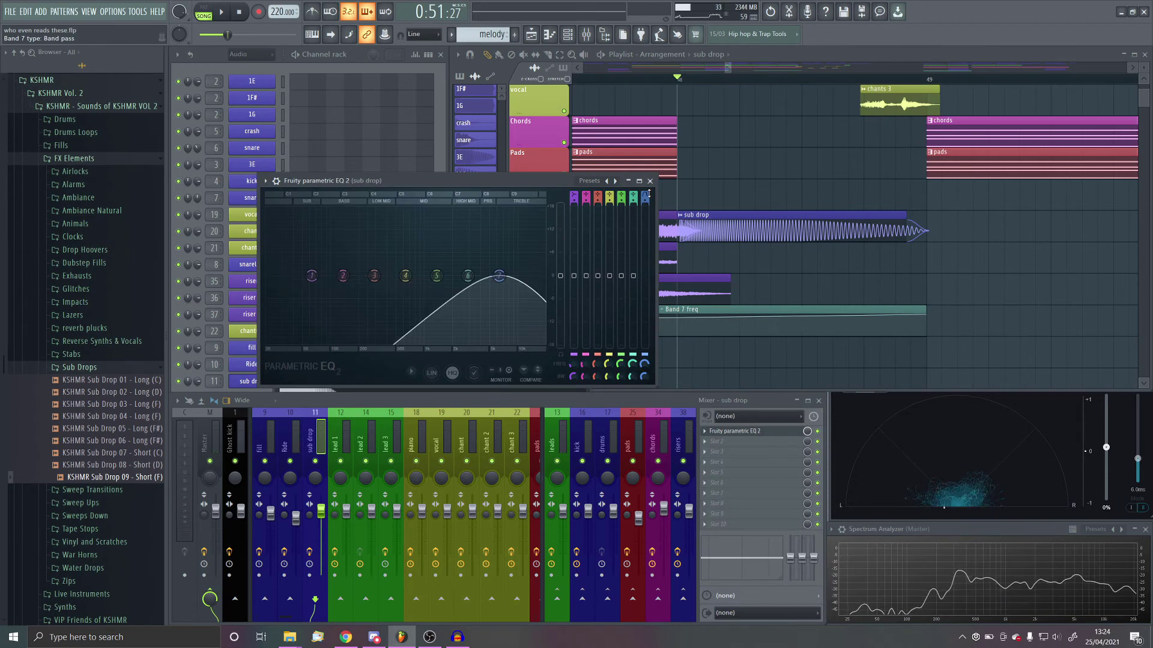
drag(648, 193, 653, 340)
scroll(648, 377, down, 2)
drag(499, 275, 353, 275)
click(339, 442)
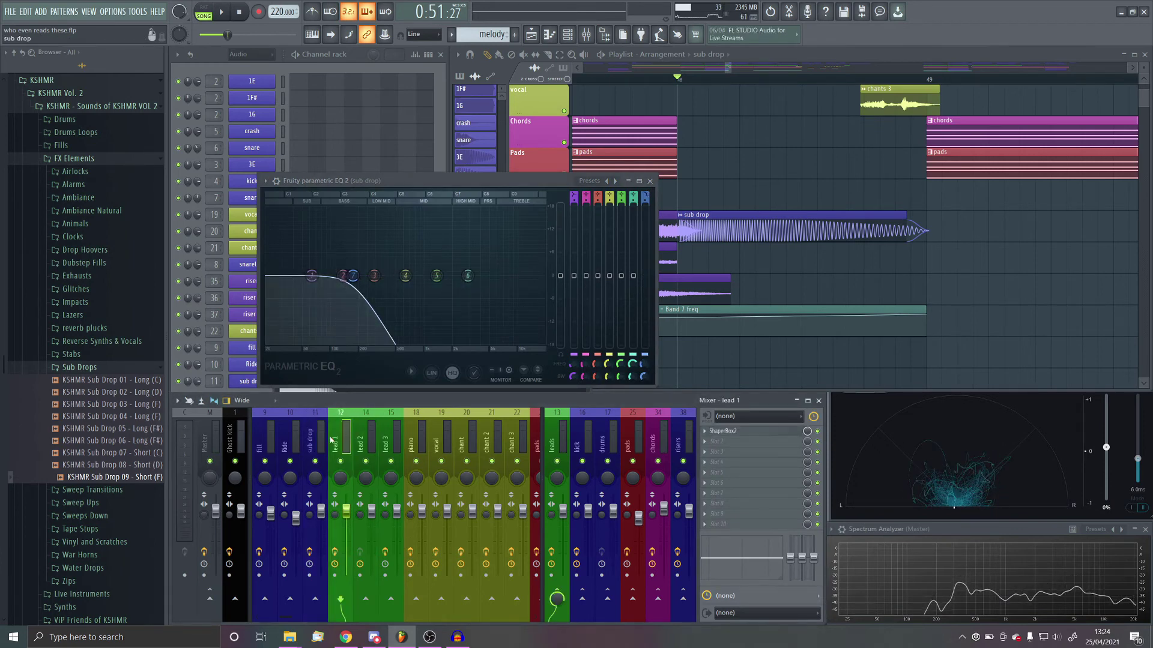
click(315, 448)
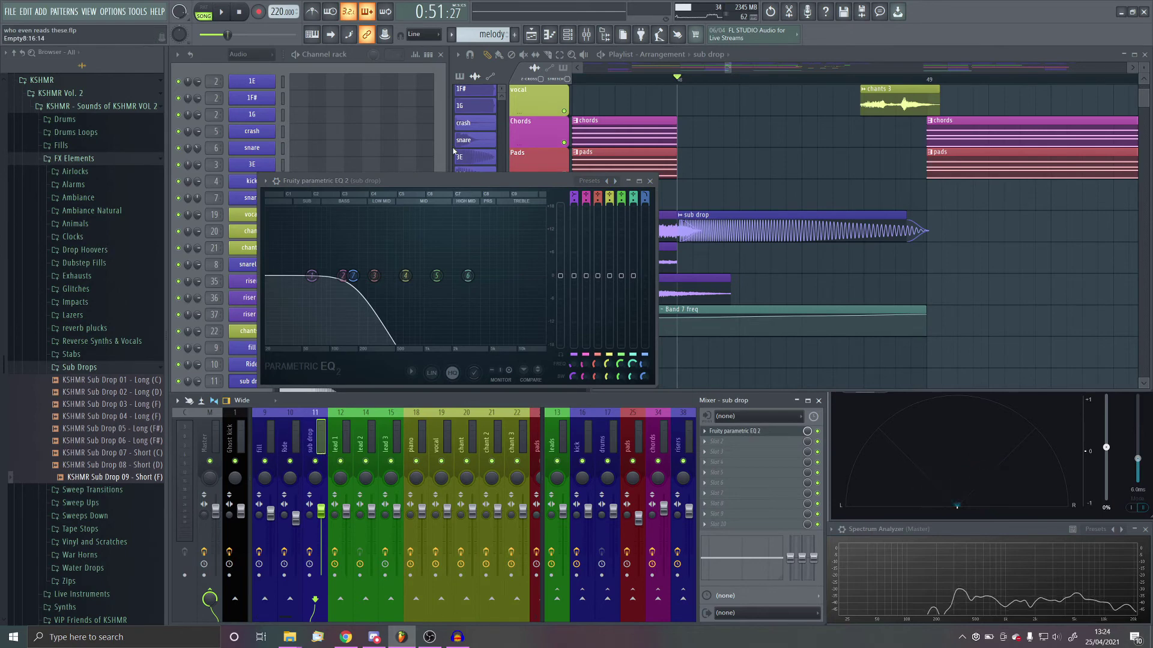
click(651, 182)
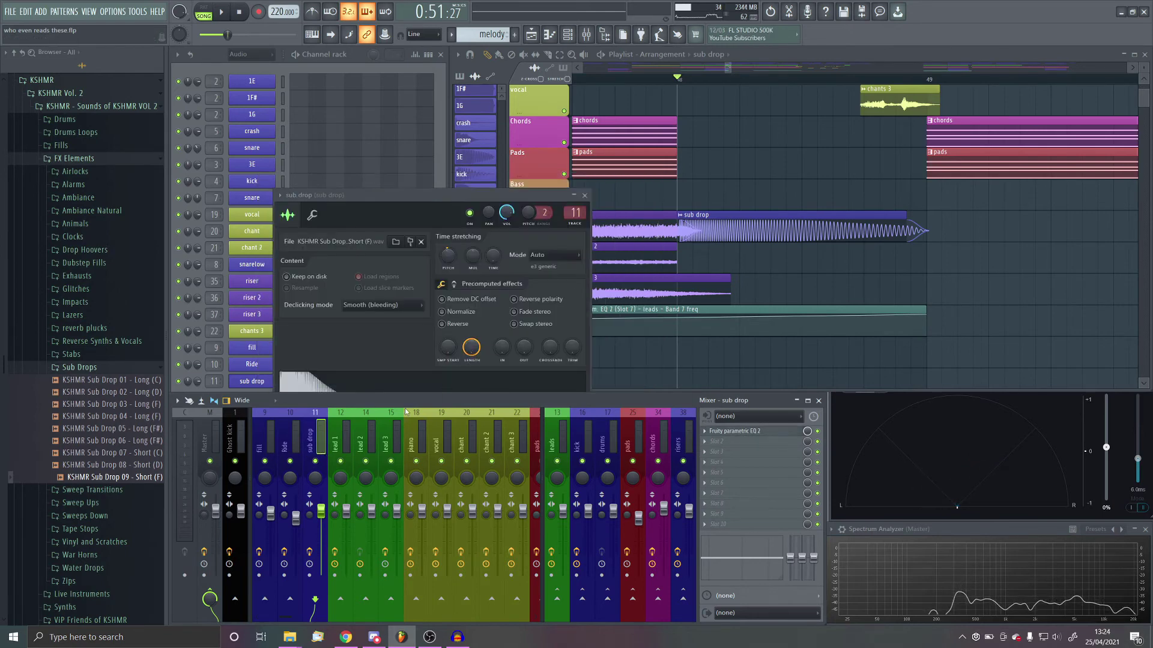
click(584, 196)
Play the sub drop at bar 48 with its EQ open and lower its mixer fader to about -10 dB
scroll(832, 284, up, 4)
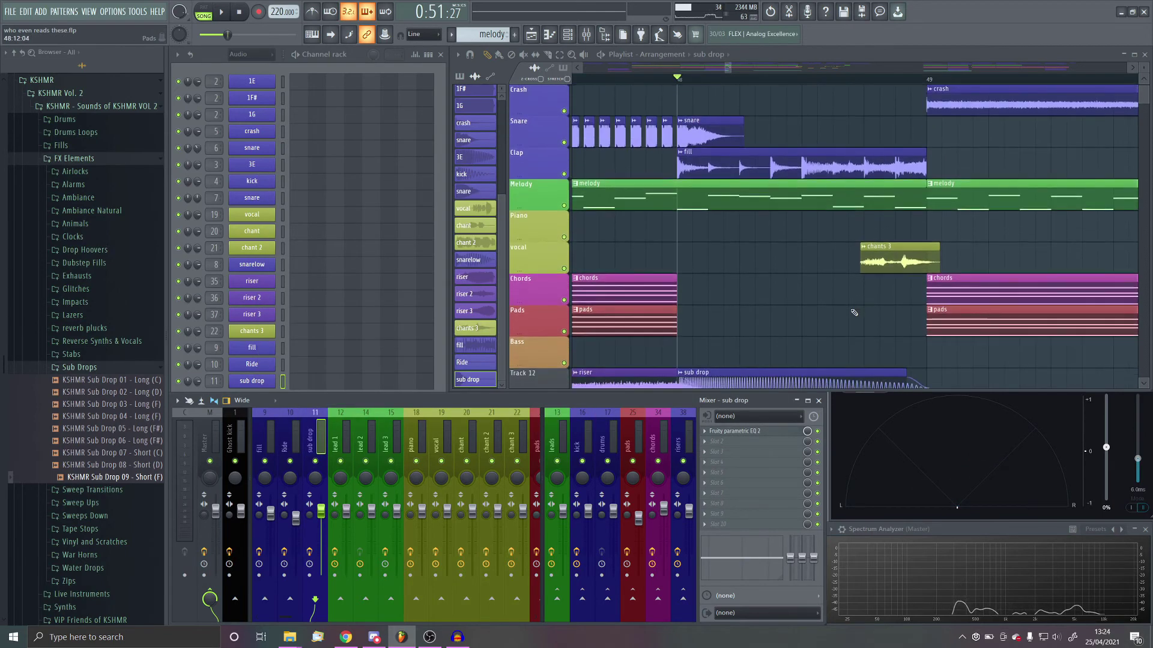
scroll(833, 284, down, 1)
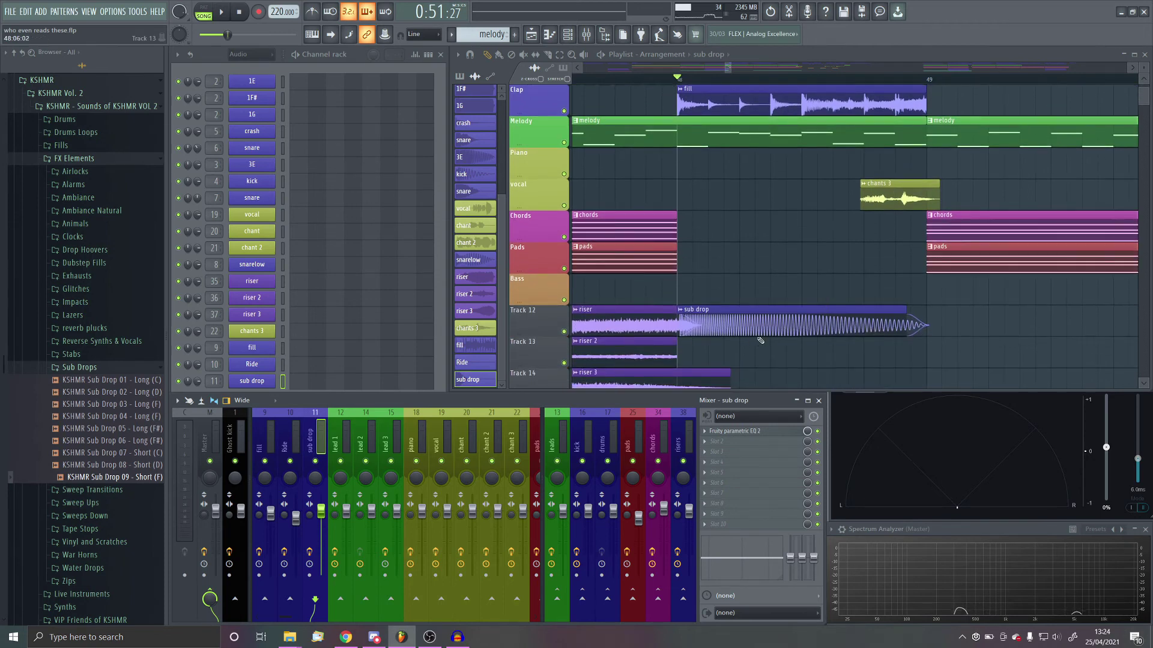
click(755, 432)
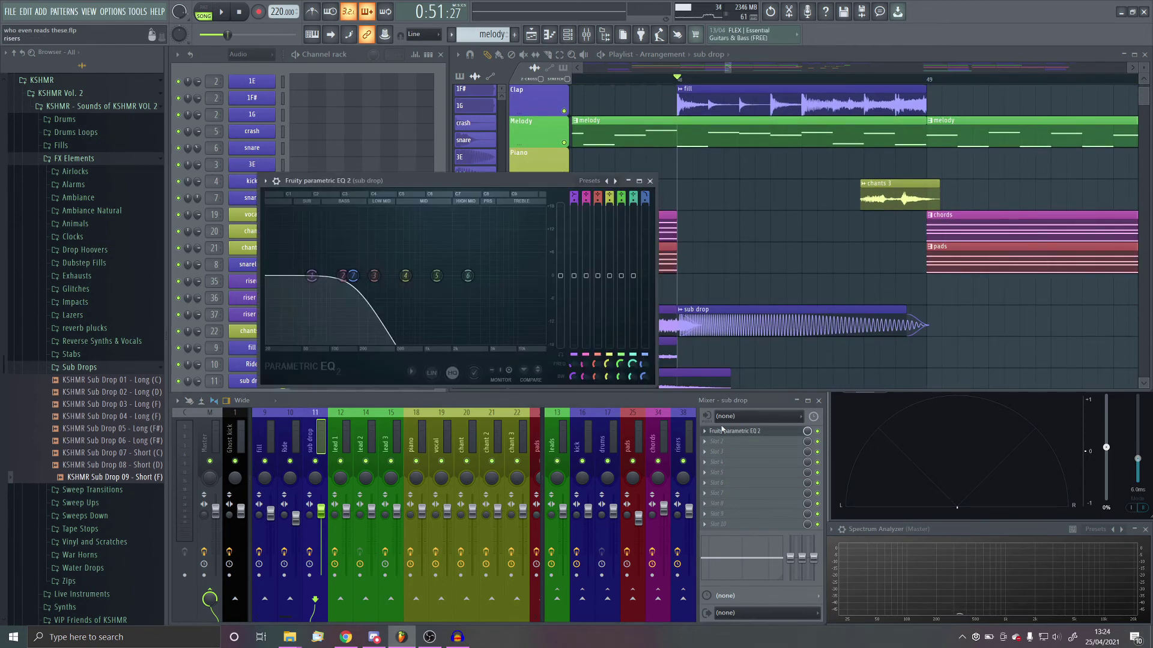
click(757, 434)
key(space)
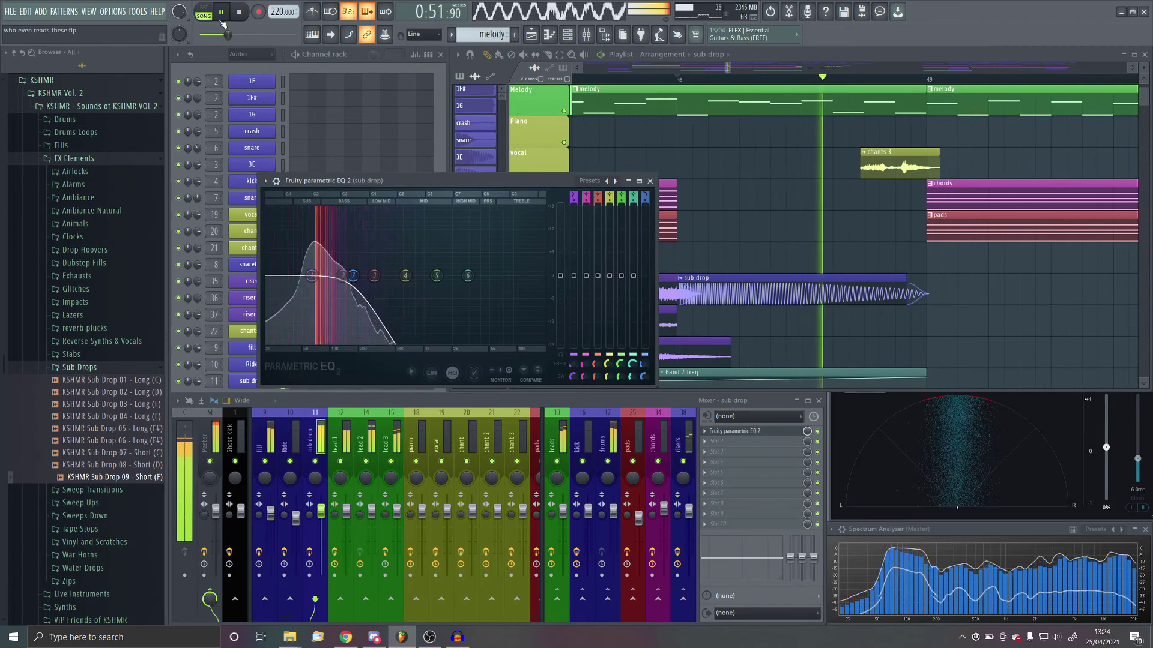
drag(321, 511, 321, 536)
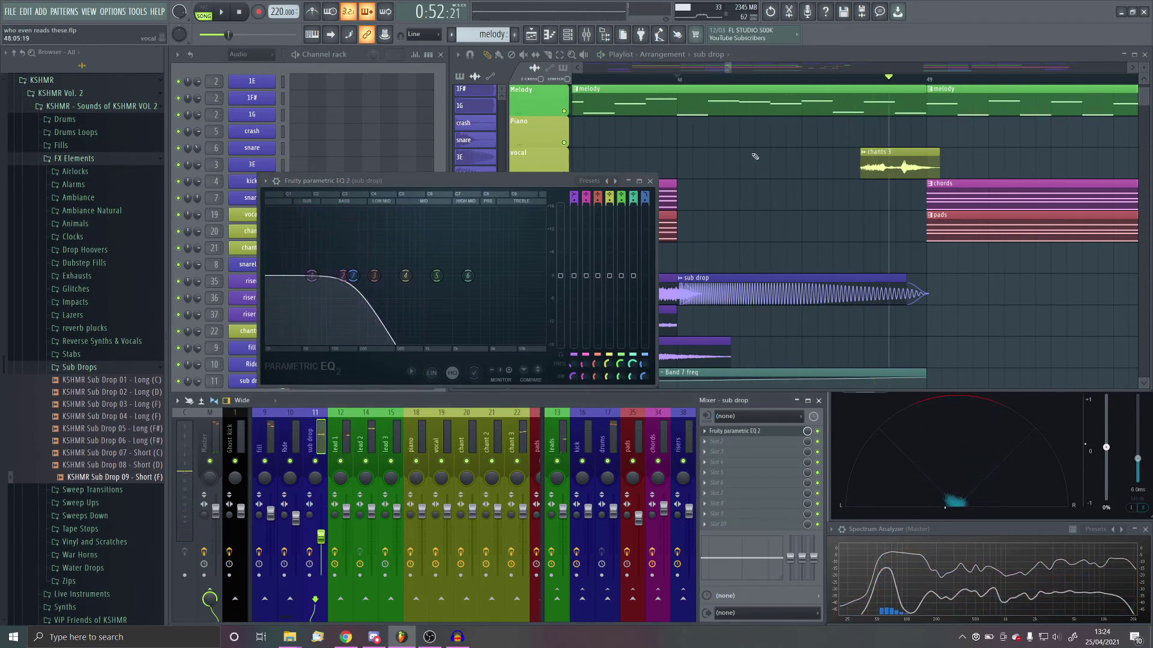
Loop bar 48 up to bar 49 and replay it while fine-tuning the sub drop's mixer fader
drag(682, 83, 902, 128)
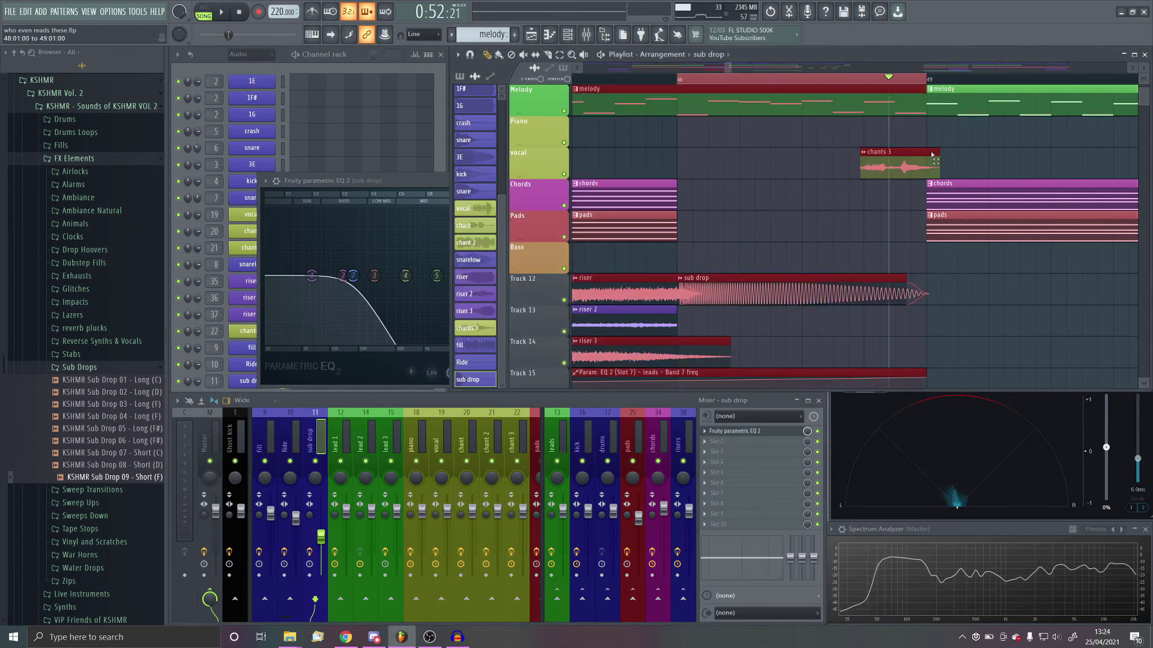
click(221, 13)
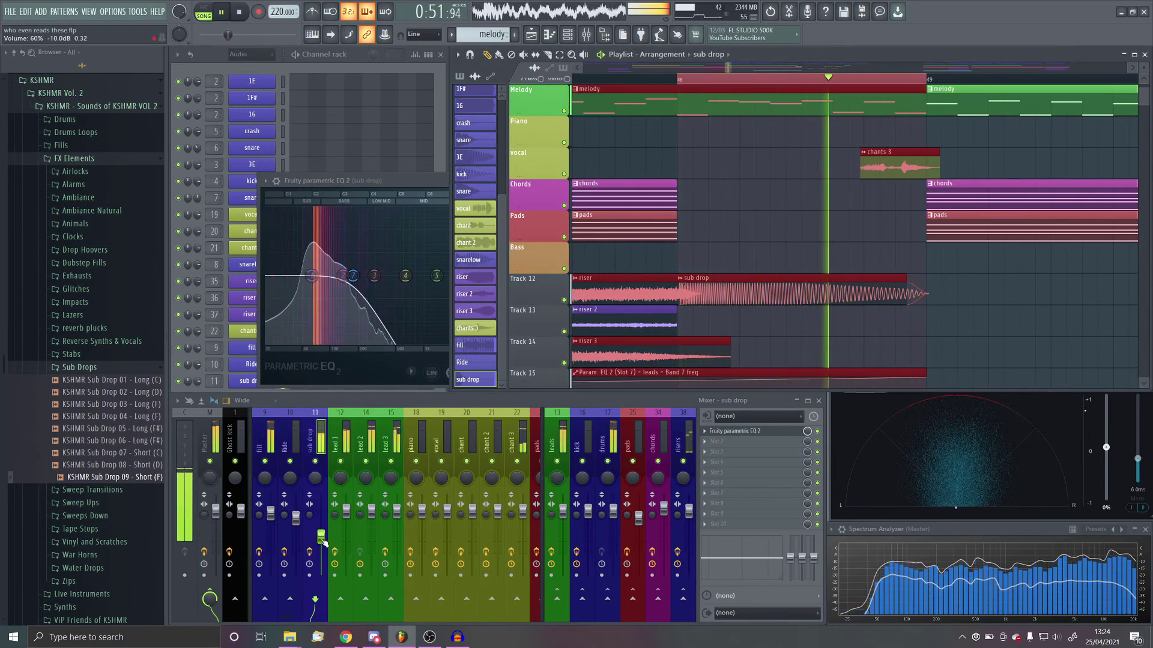
click(758, 431)
click(757, 431)
key(space)
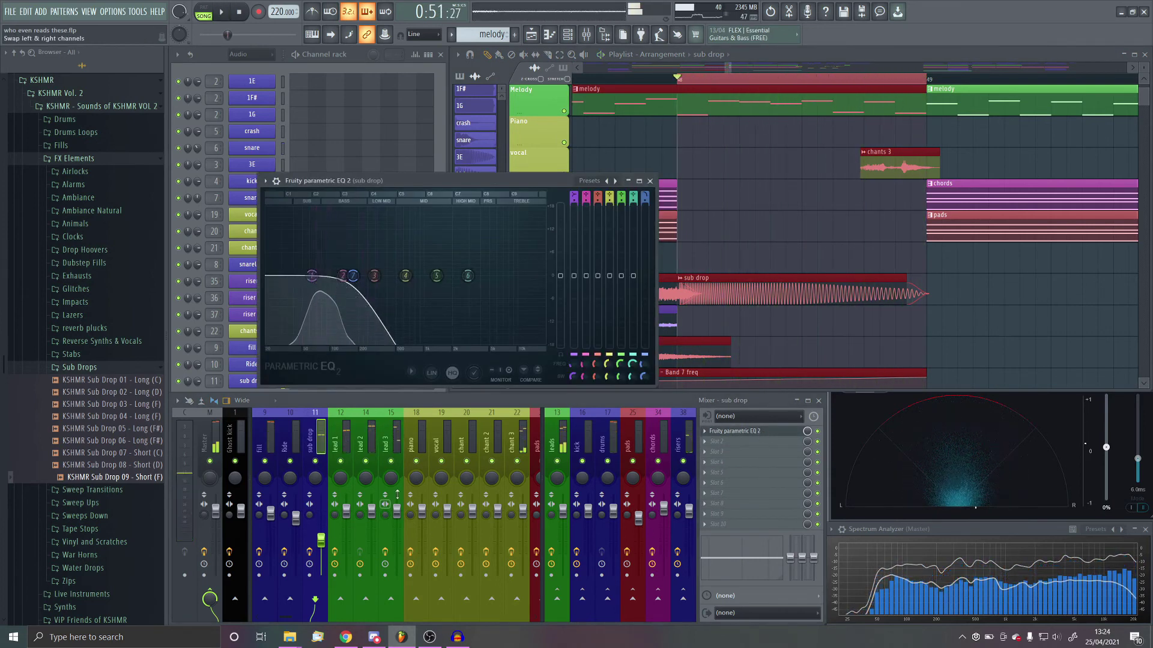
Turn band 1 of the sub drop's Fruity Parametric EQ 2 into a high pass cutting the lowest frequencies, and close the EQ
click(748, 436)
click(748, 436)
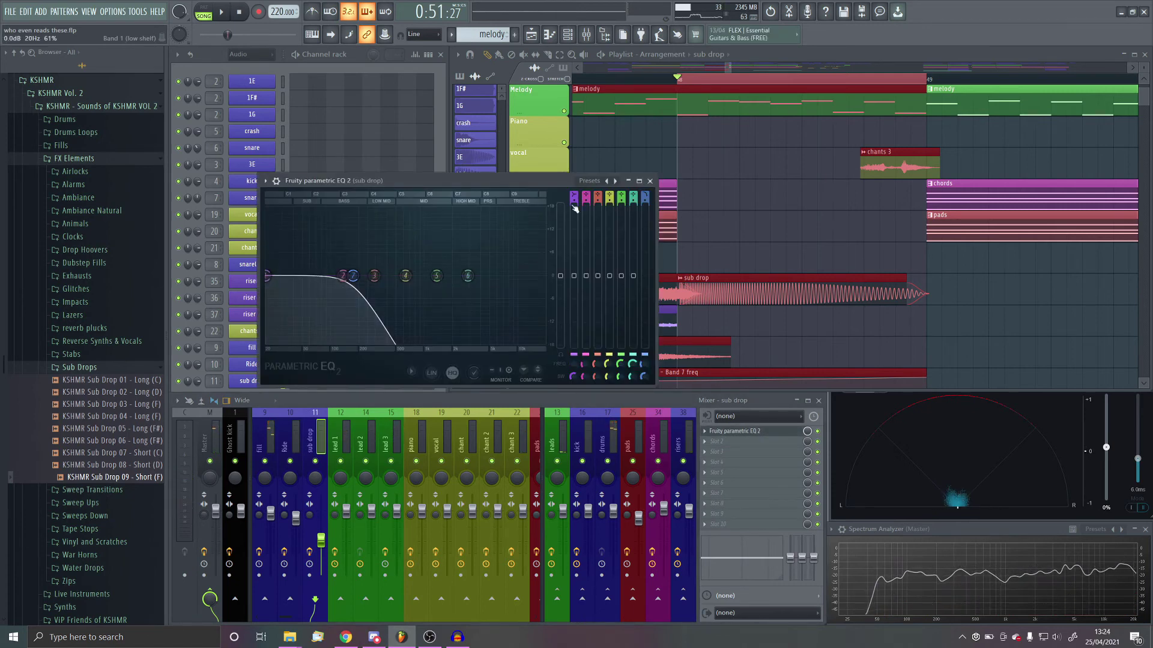
scroll(571, 196, down, 2)
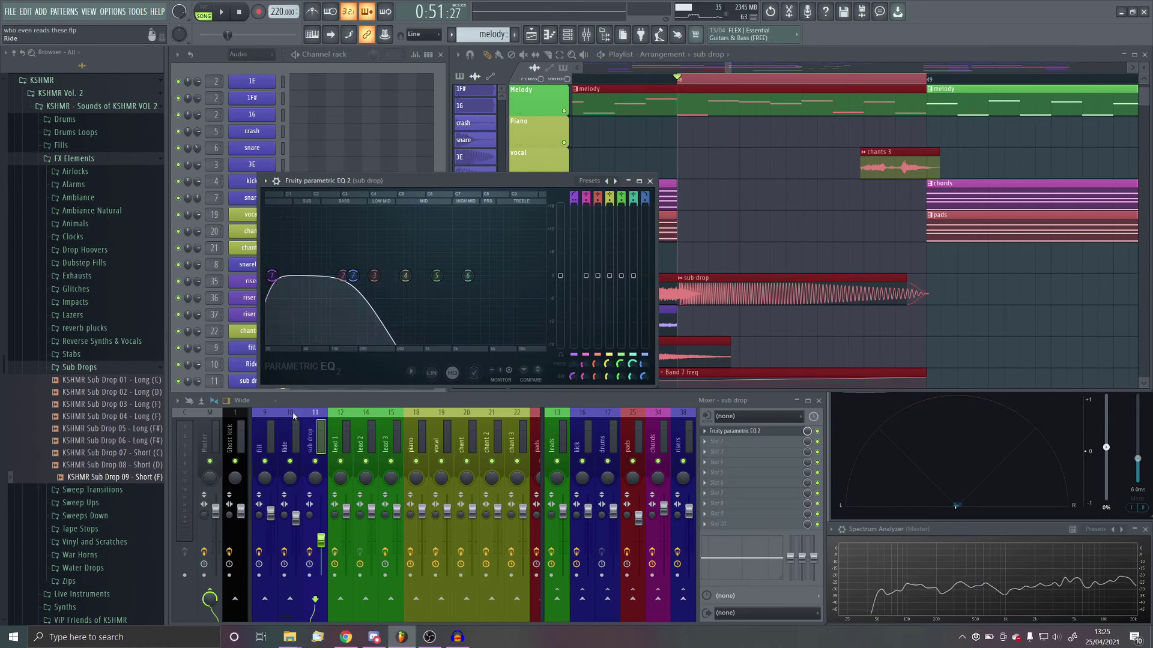
click(749, 431)
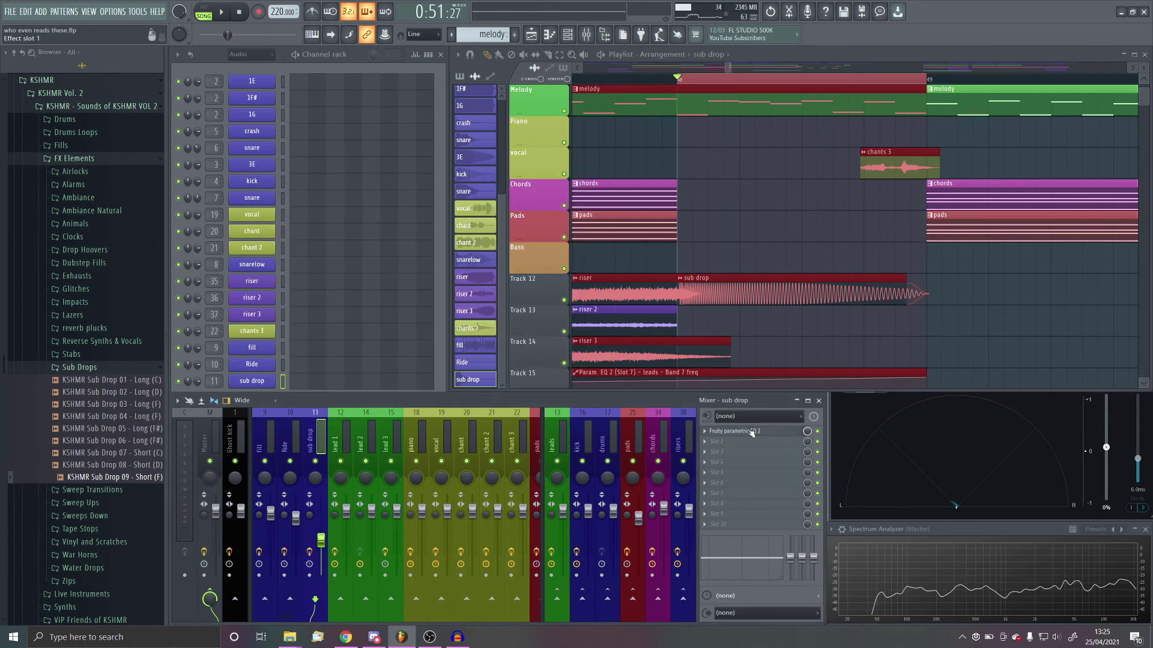
Play the sub drop transition at bar 48 on into the drop while viewing the following sections of the playlist
click(222, 13)
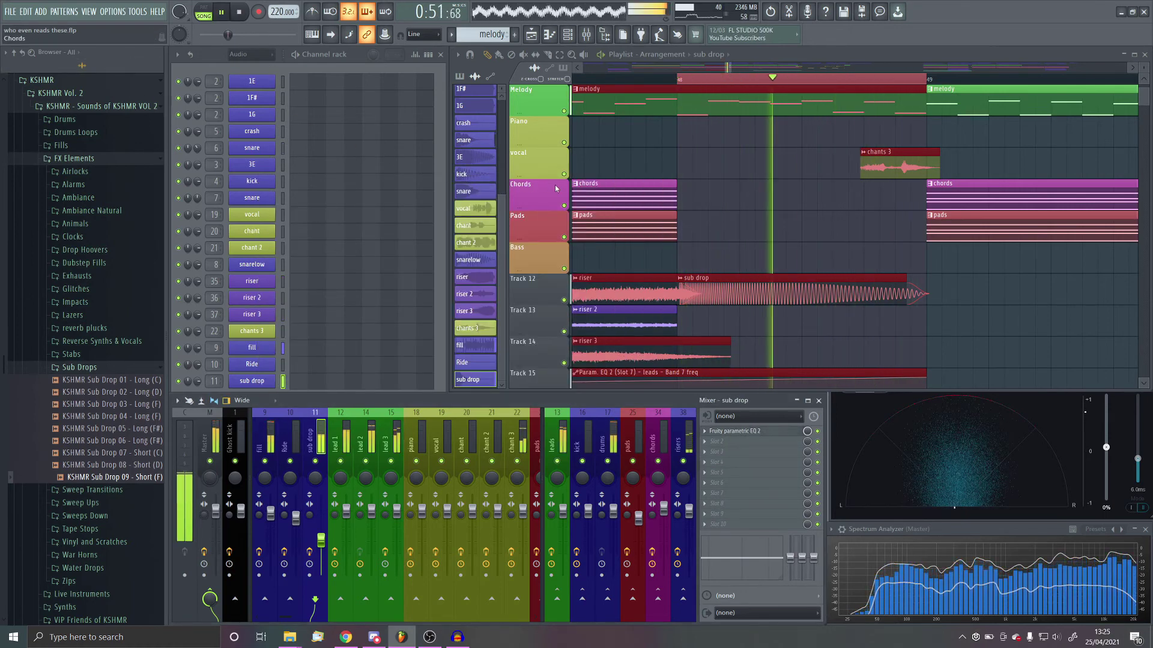
click(875, 276)
scroll(875, 276, down, 3)
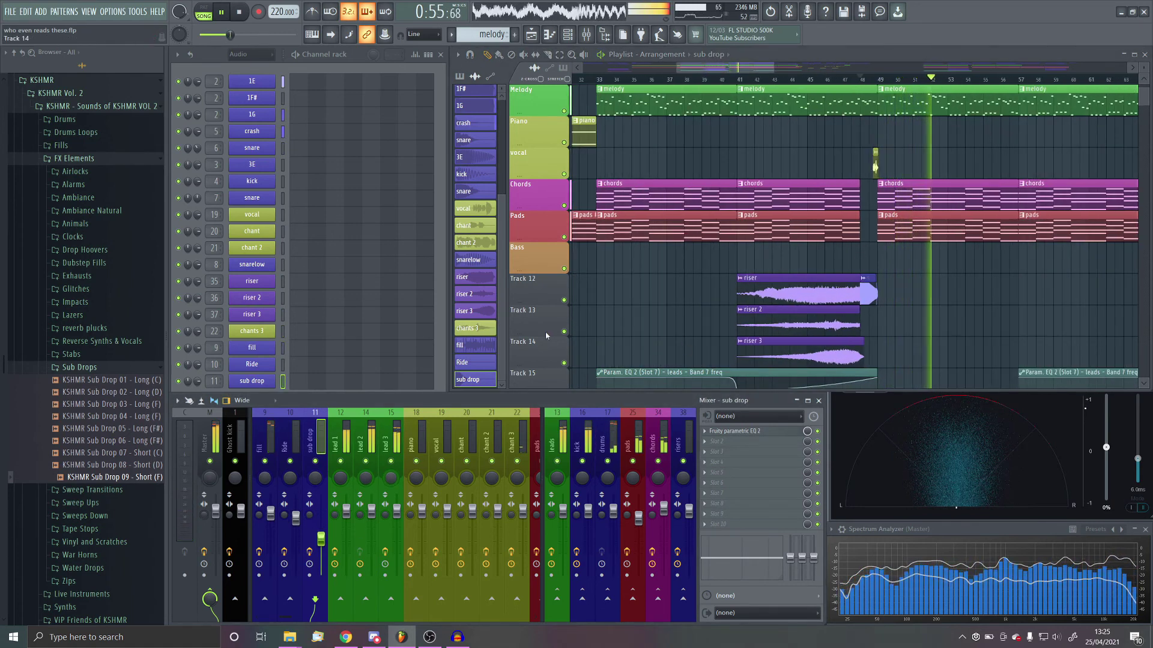
scroll(759, 282, down, 5)
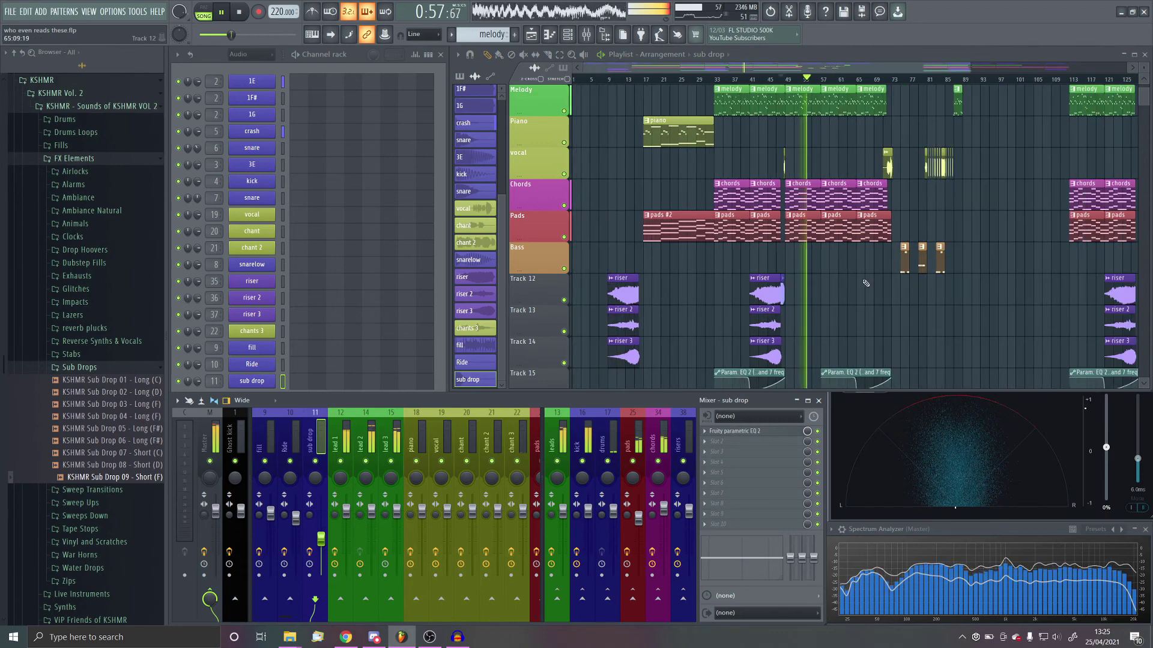
scroll(865, 283, up, 5)
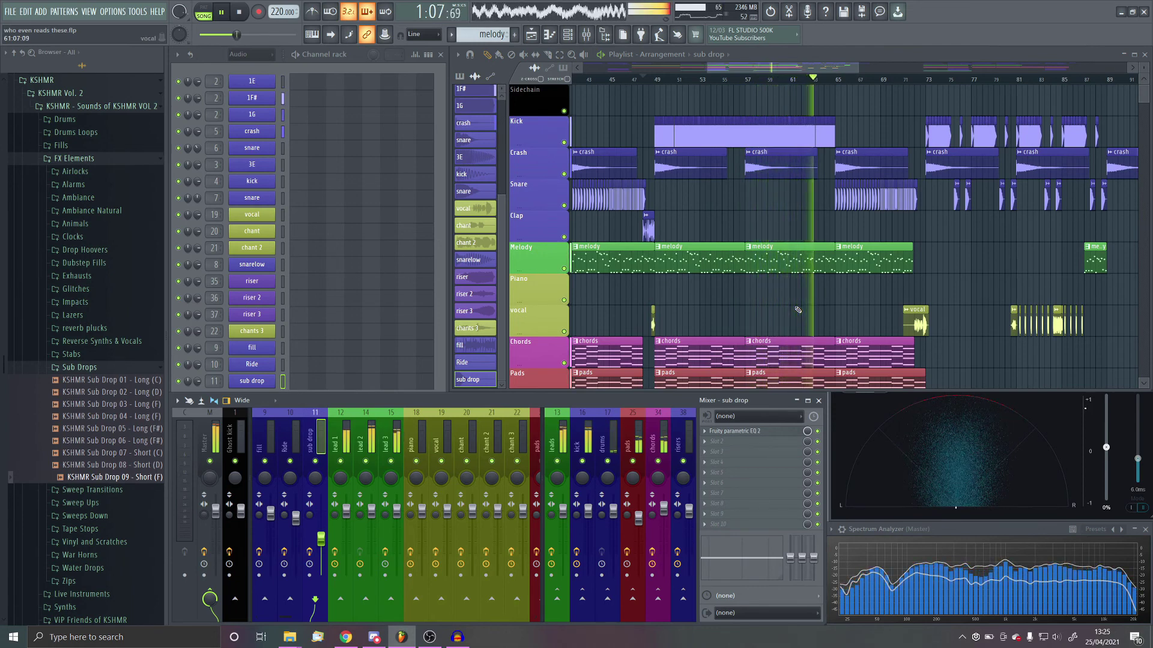
scroll(934, 246, up, 3)
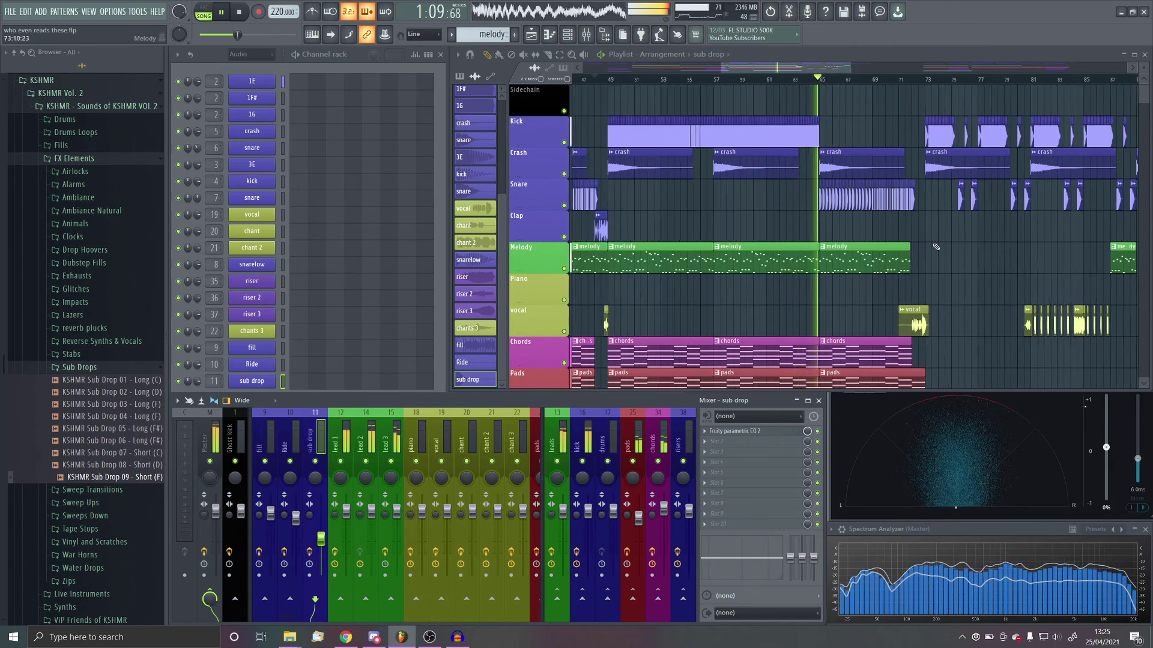
Place copies of the sub drop on Track 12 at bar 72 and at bar 128
scroll(944, 270, down, 1)
scroll(943, 271, down, 6)
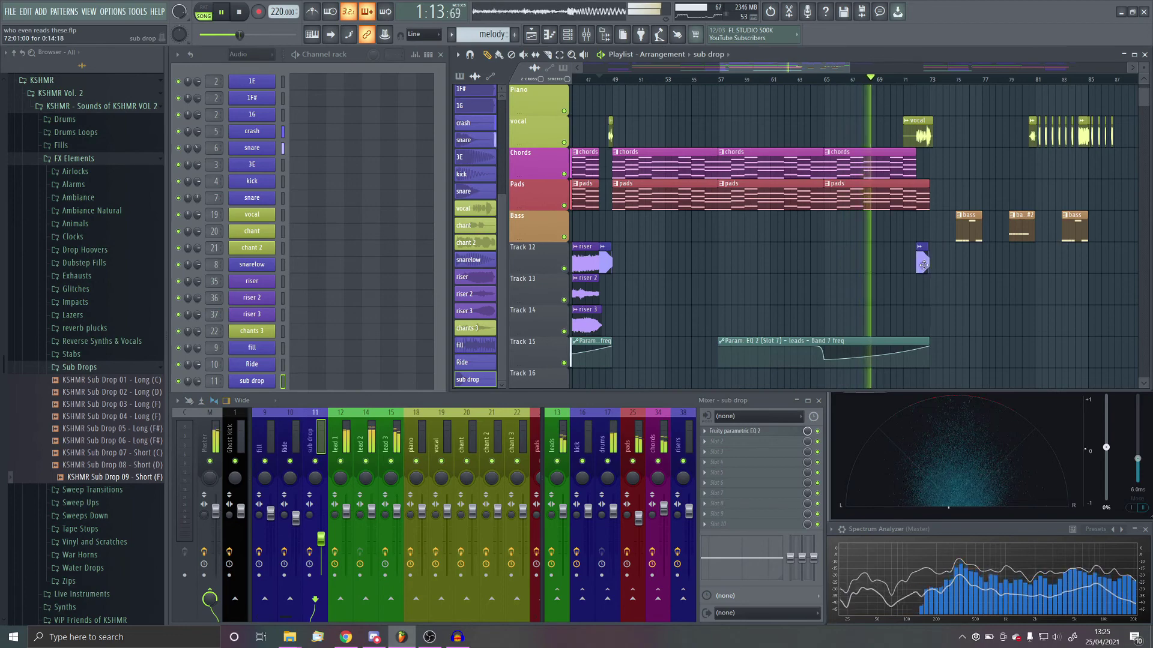
scroll(936, 267, down, 3)
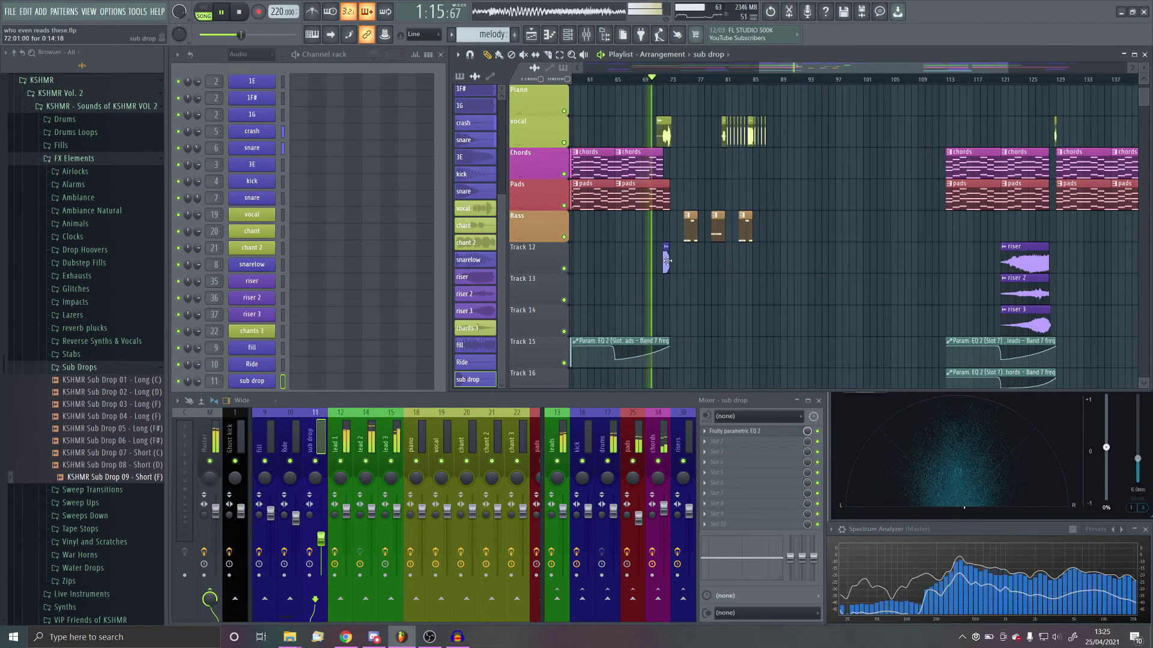
drag(1048, 265, 1052, 266)
scroll(1105, 276, up, 3)
scroll(1017, 269, down, 6)
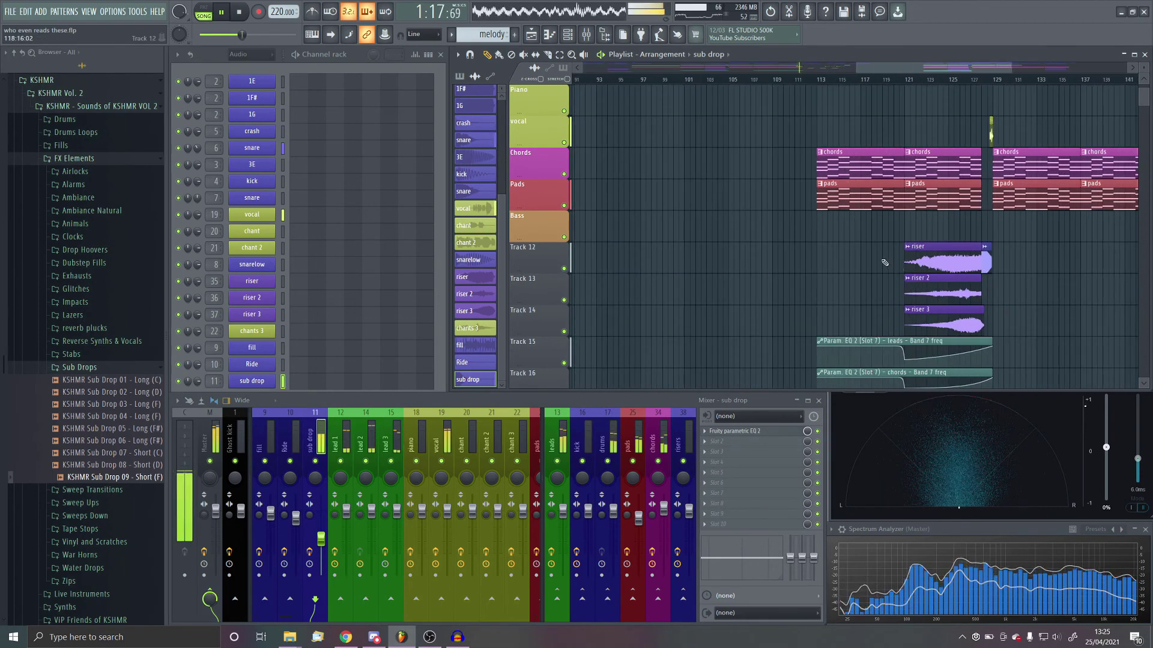
Add another sub drop to Track 12 for the last riser section, whose risers start at bar 153
scroll(1089, 282, up, 3)
scroll(1083, 290, up, 4)
scroll(1099, 290, down, 1)
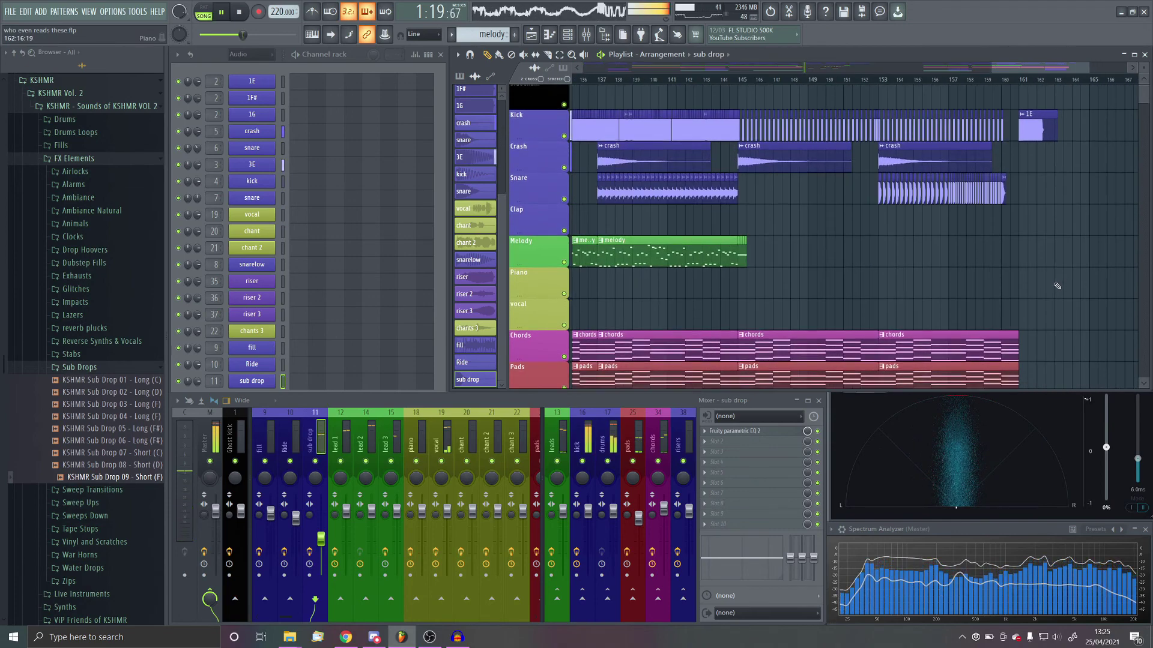
scroll(1043, 281, down, 3)
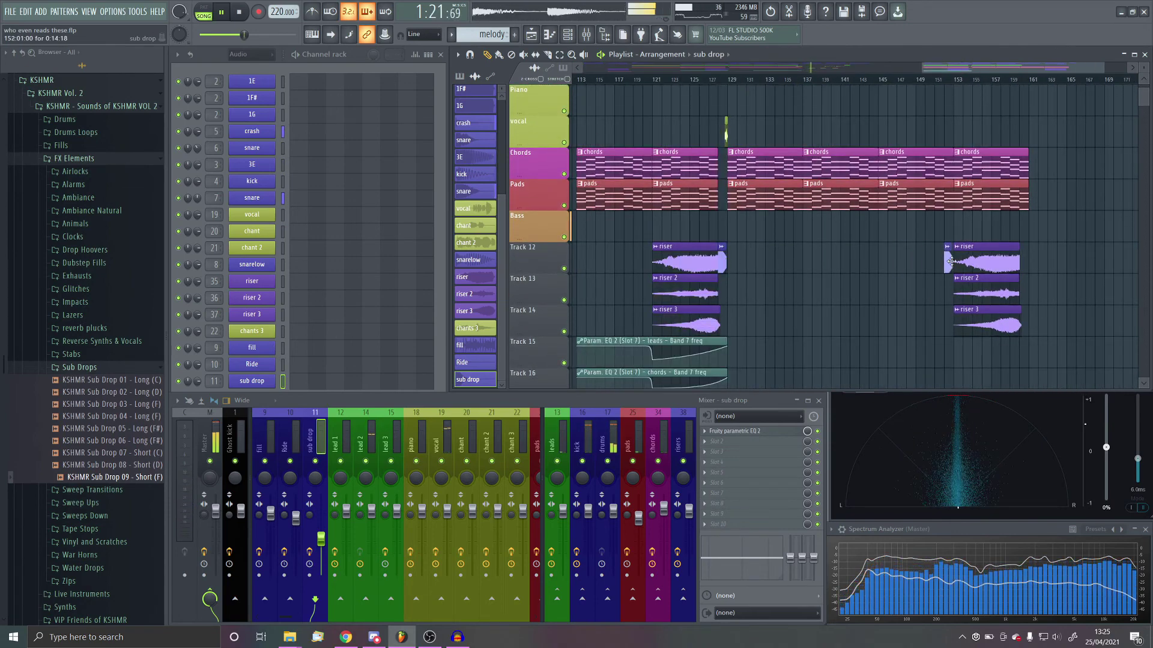
scroll(1021, 263, down, 5)
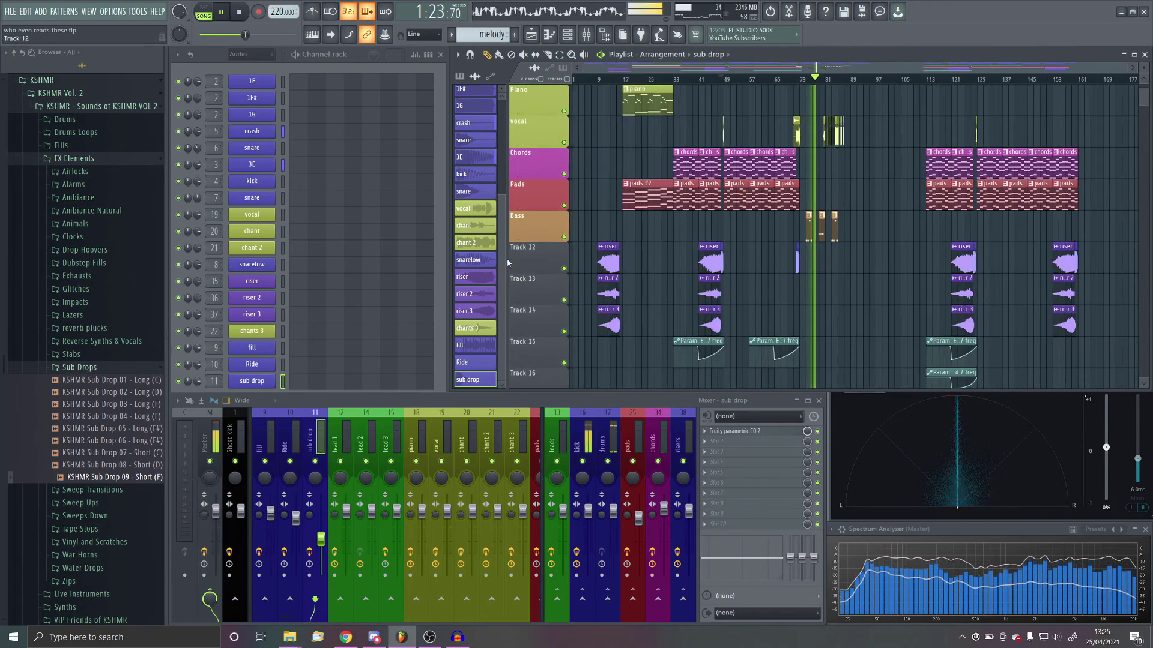
Place a sub drop on Track 12 at bar 16, directly after the first riser, and stop playback
scroll(573, 259, up, 6)
scroll(746, 245, up, 4)
scroll(843, 174, down, 1)
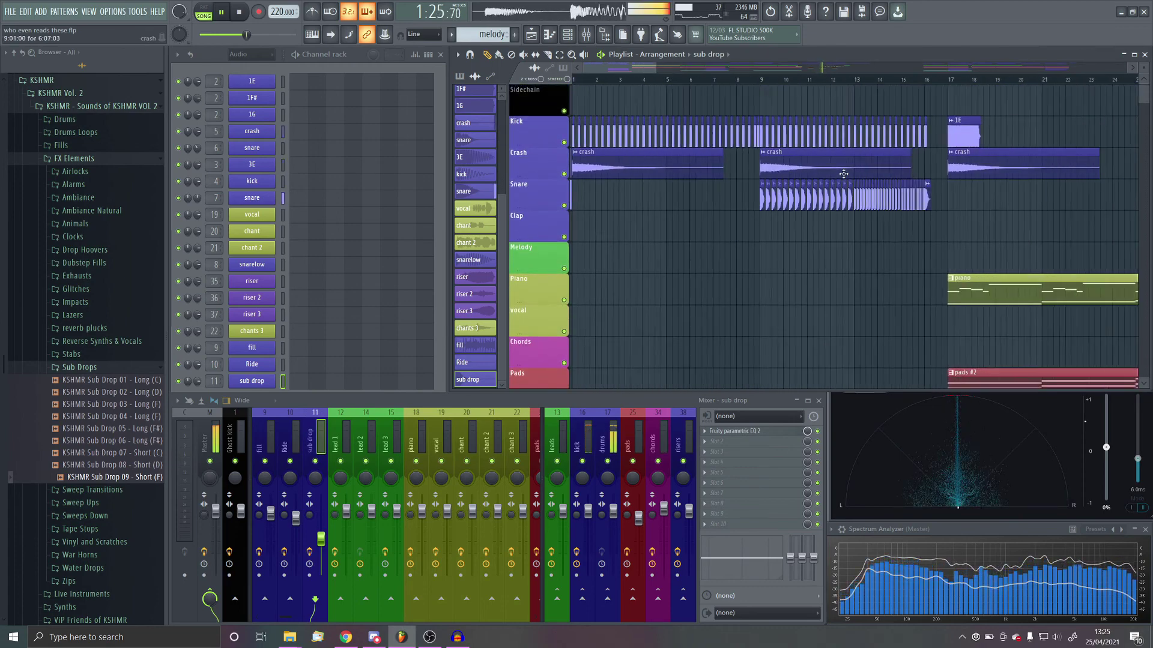
scroll(843, 174, up, 5)
scroll(840, 288, down, 5)
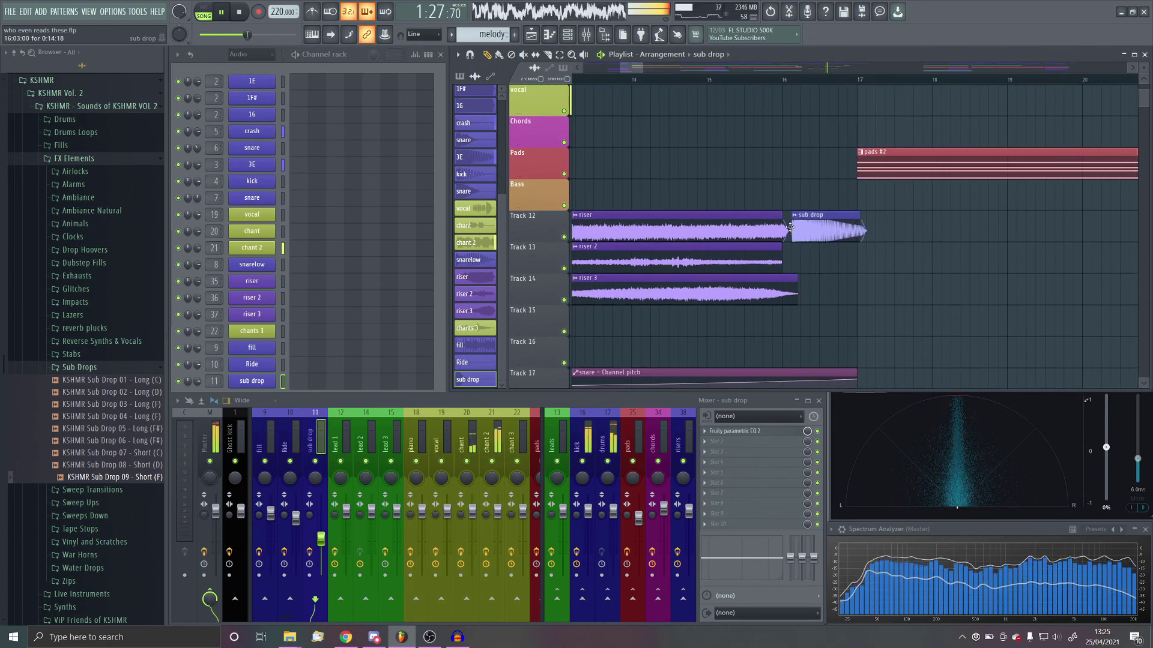
scroll(782, 224, down, 4)
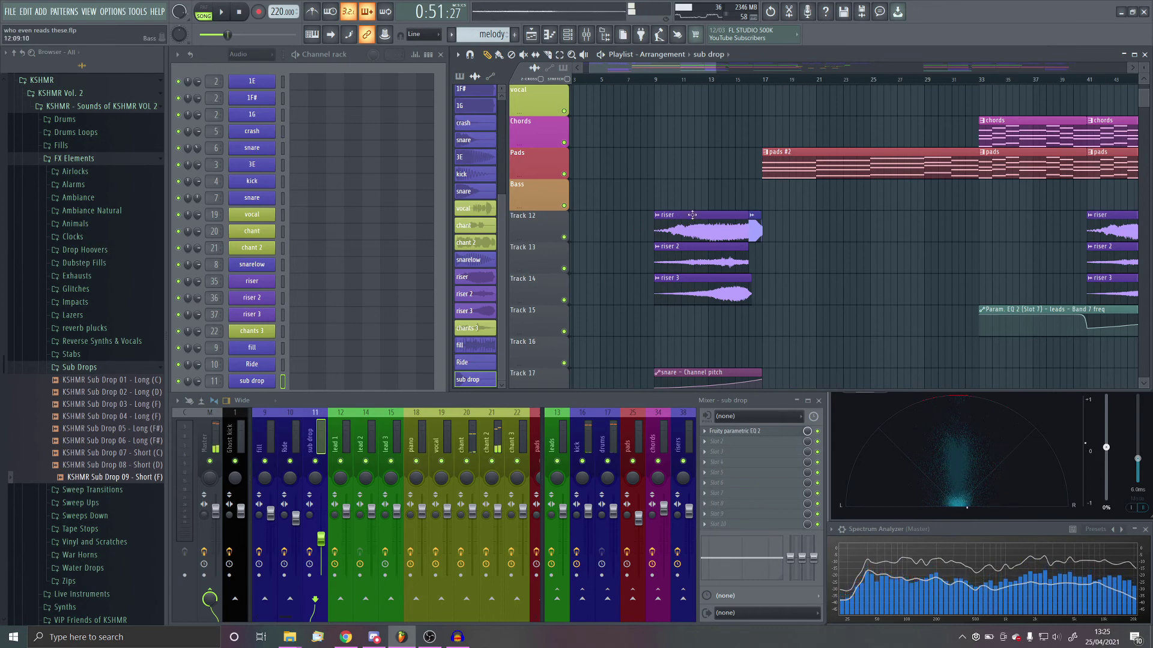
Play the first sub drop transition from just before bar 16 into the piano section at bar 17
scroll(744, 265, up, 5)
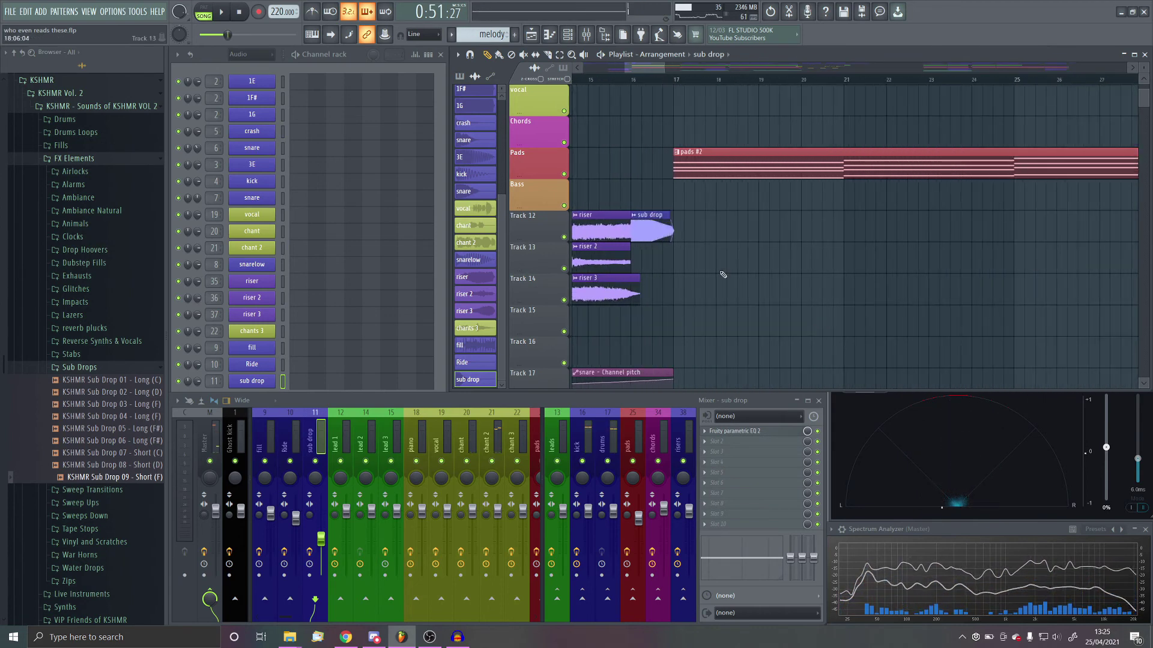
scroll(644, 226, up, 2)
key(space)
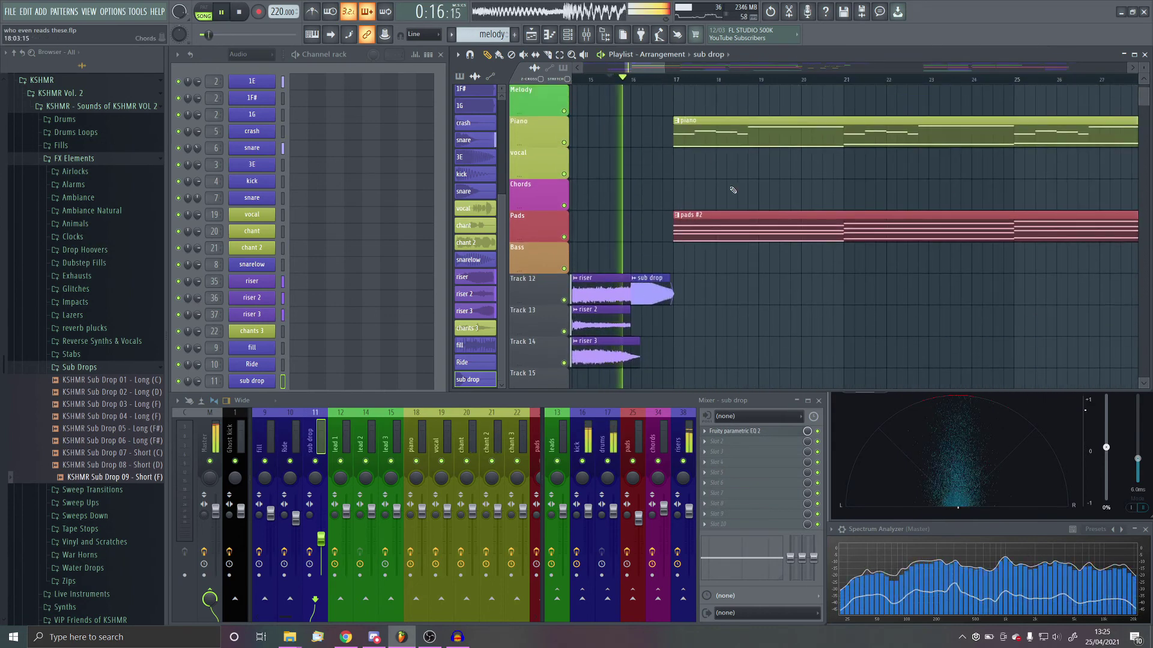
scroll(777, 222, down, 3)
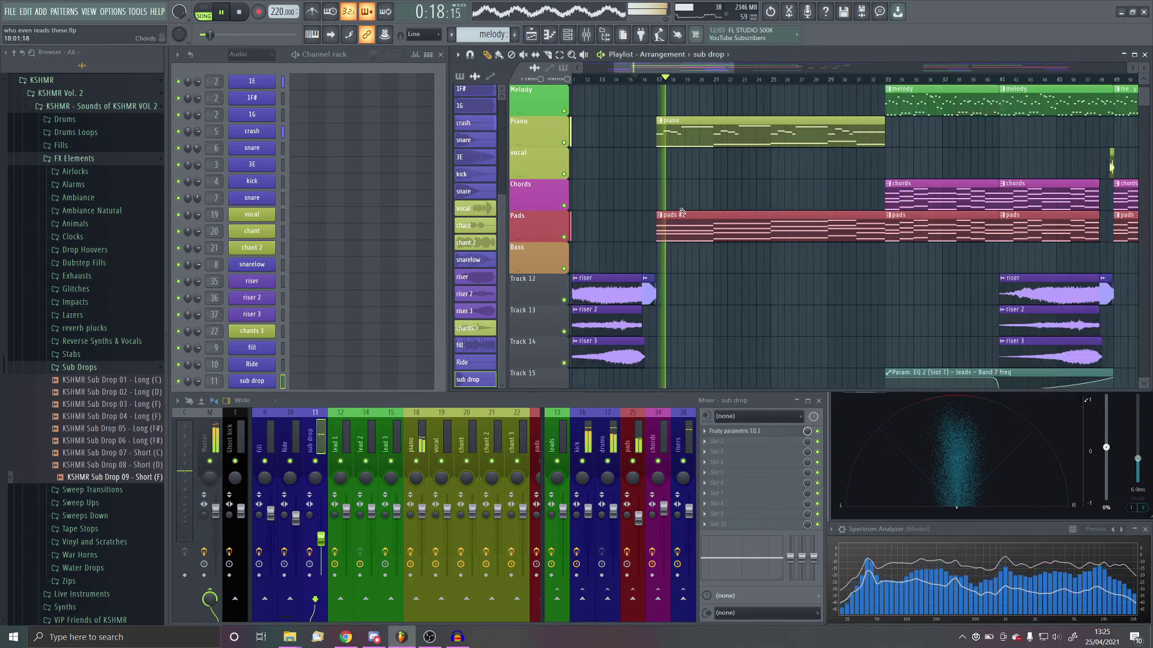
scroll(788, 223, up, 2)
scroll(788, 223, down, 3)
Play the build-up from bar 33 and from bar 41, and set the risers mixer track's volume to about -3.7 dB
click(848, 79)
scroll(928, 200, up, 3)
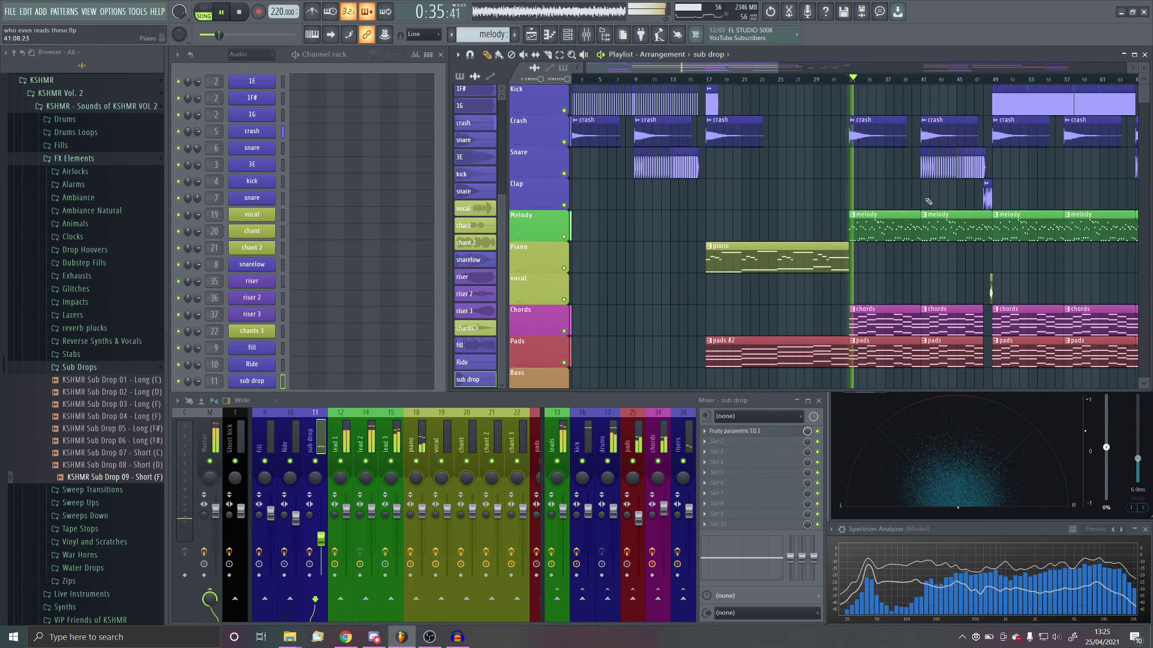
click(921, 79)
scroll(961, 87, down, 4)
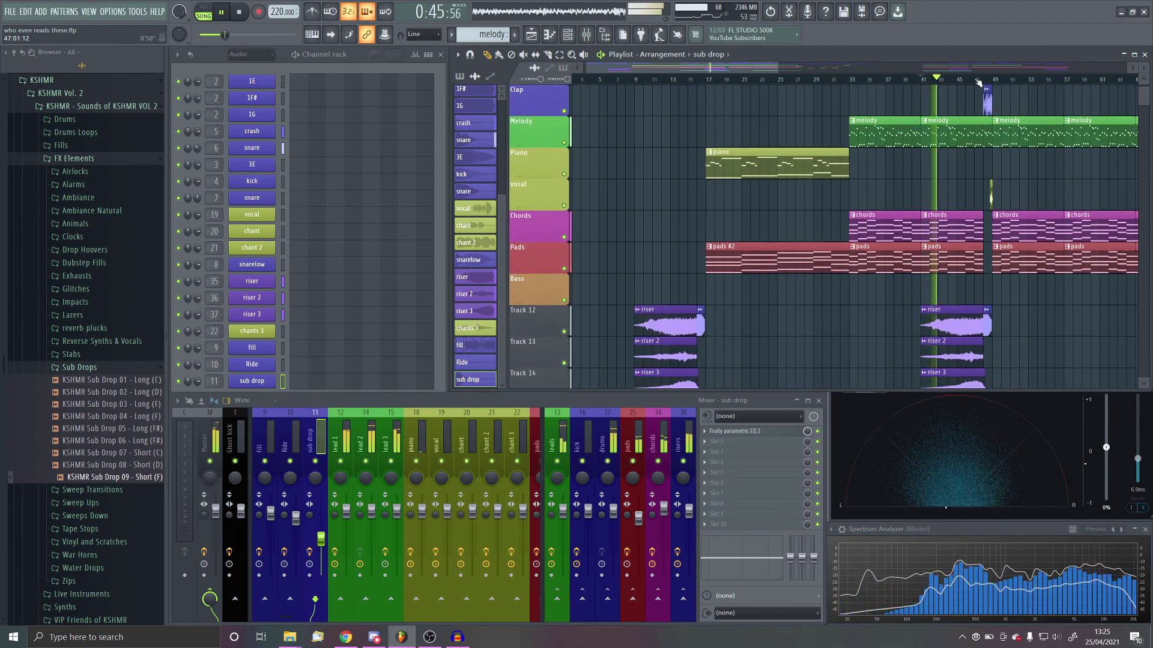
scroll(767, 346, down, 4)
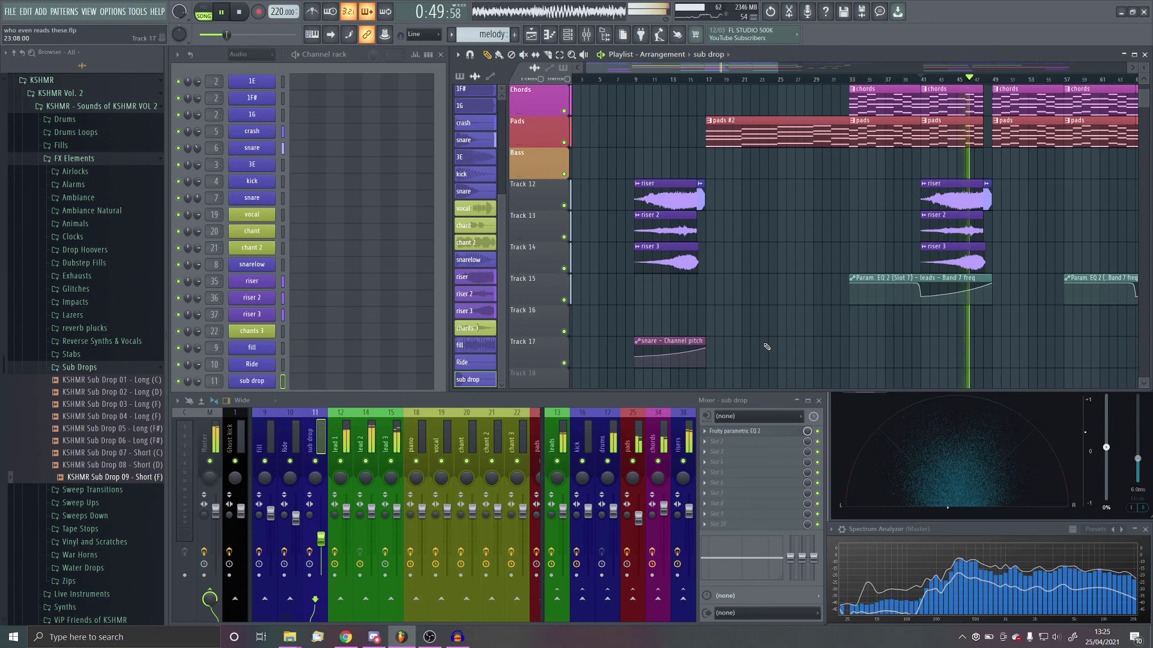
click(682, 445)
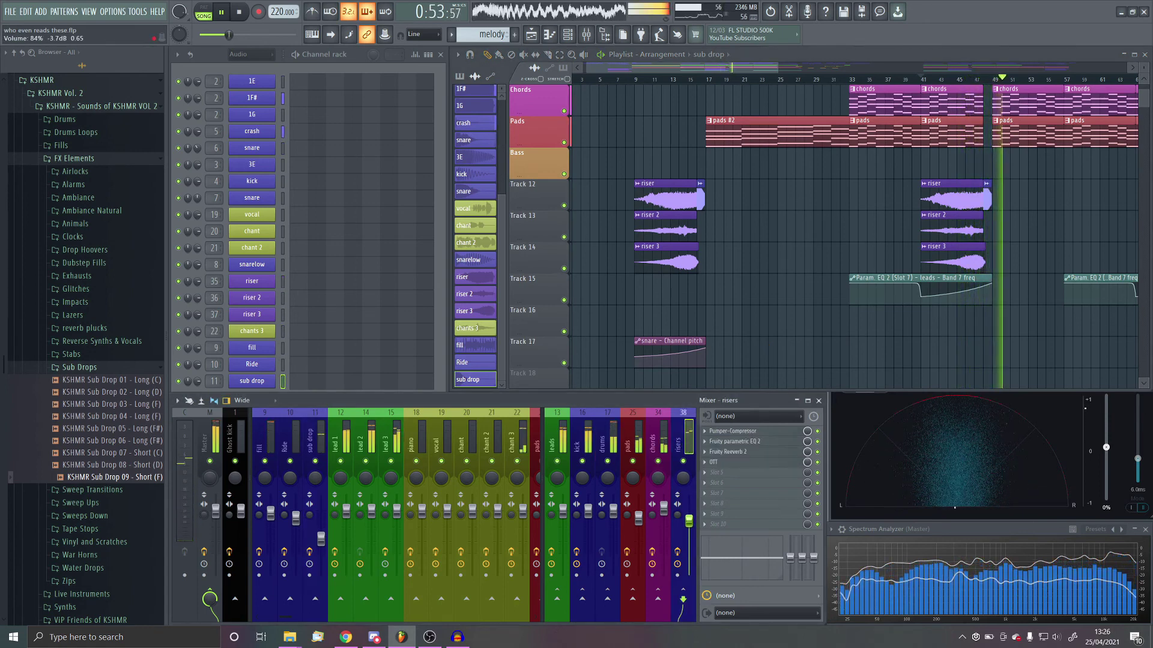
Listen through the drop, skipping ahead to just before bar 65 and to about bar 71, and stop playback
scroll(897, 163, up, 8)
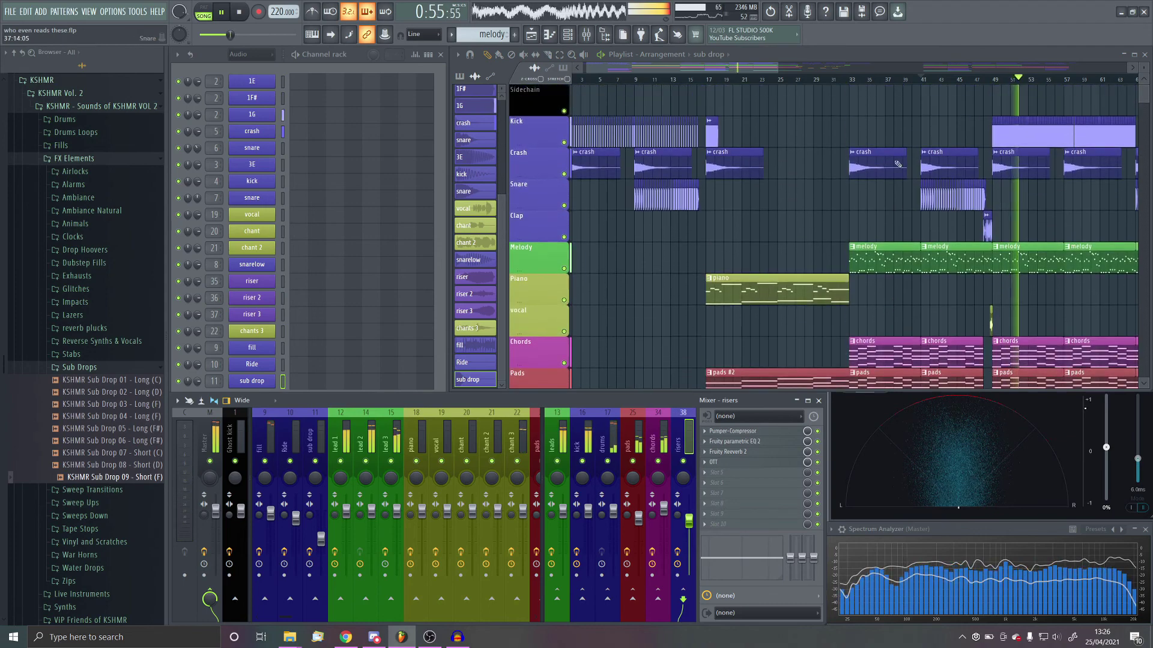
scroll(927, 72, right, 10)
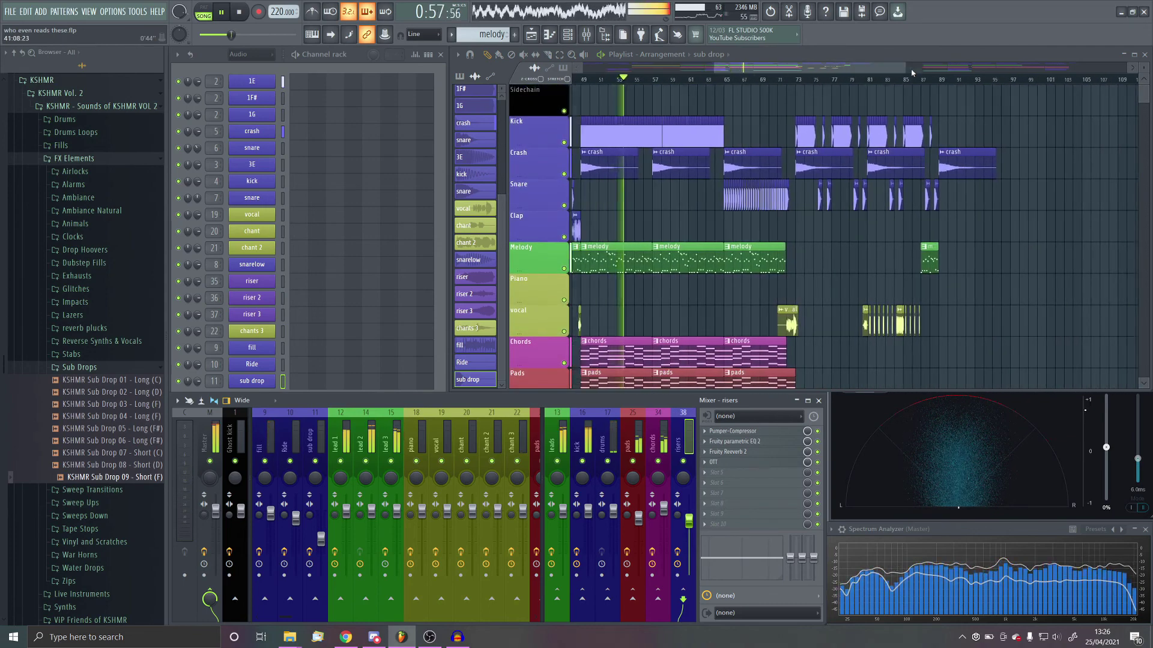
scroll(911, 73, left, 1)
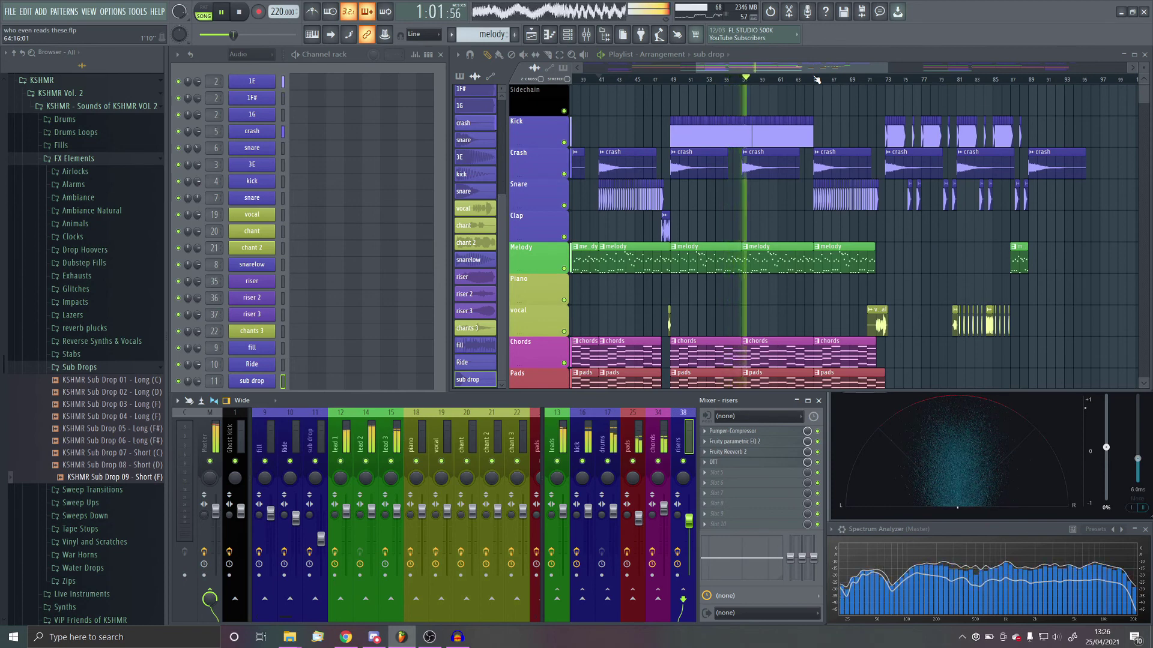
click(810, 79)
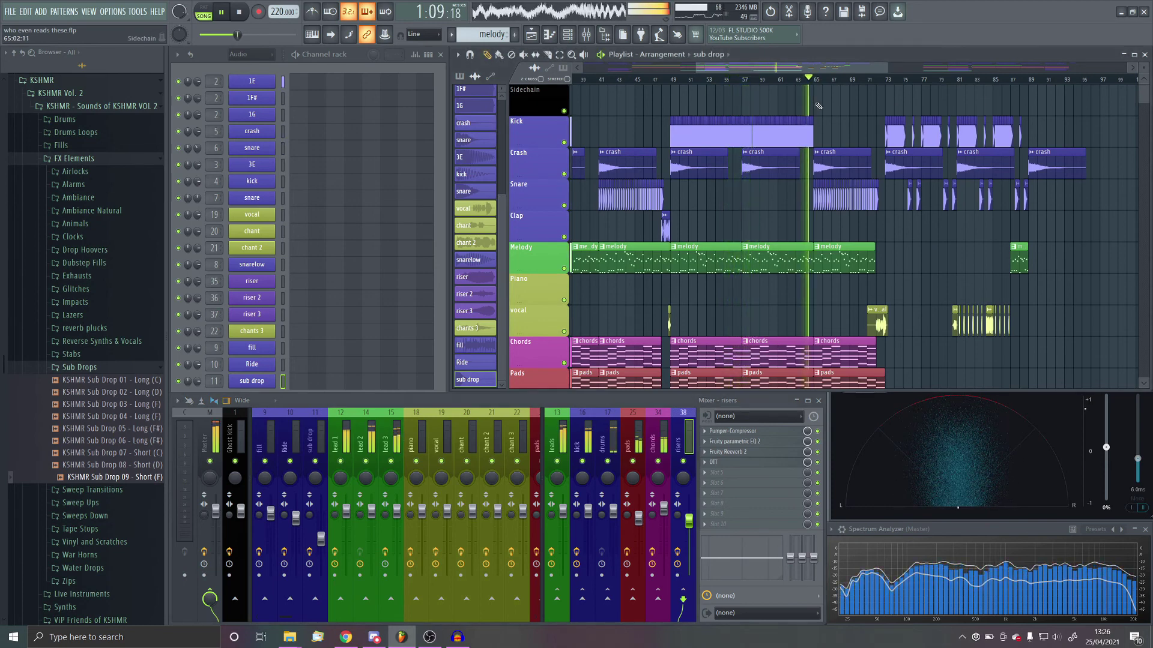
click(869, 80)
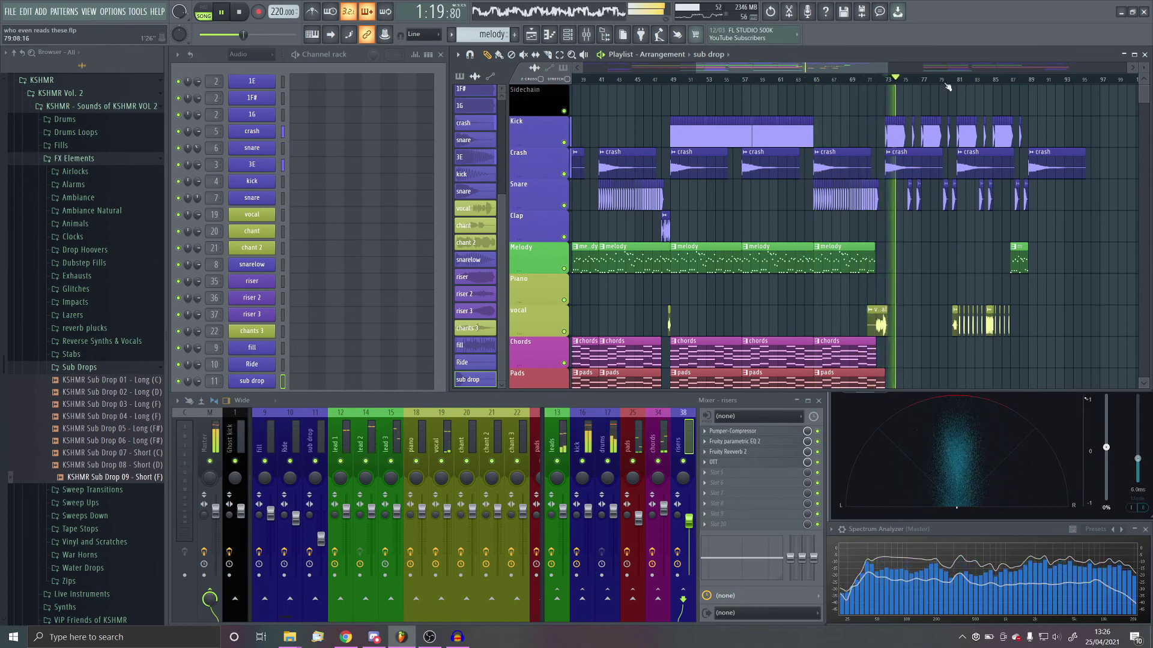
key(space)
Copy the three riser clips on Tracks 12 to 14 from bar 41 to bar 65, ahead of the sub drop at bar 72
scroll(861, 214, down, 4)
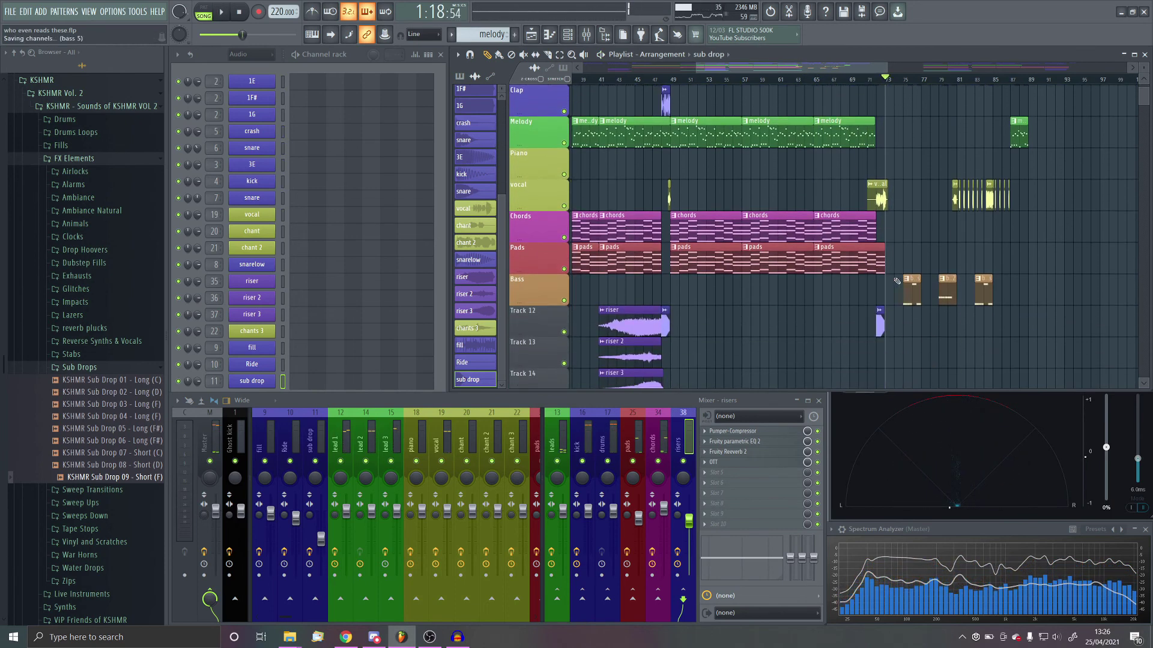
scroll(929, 242, down, 4)
scroll(929, 242, up, 4)
scroll(670, 321, down, 2)
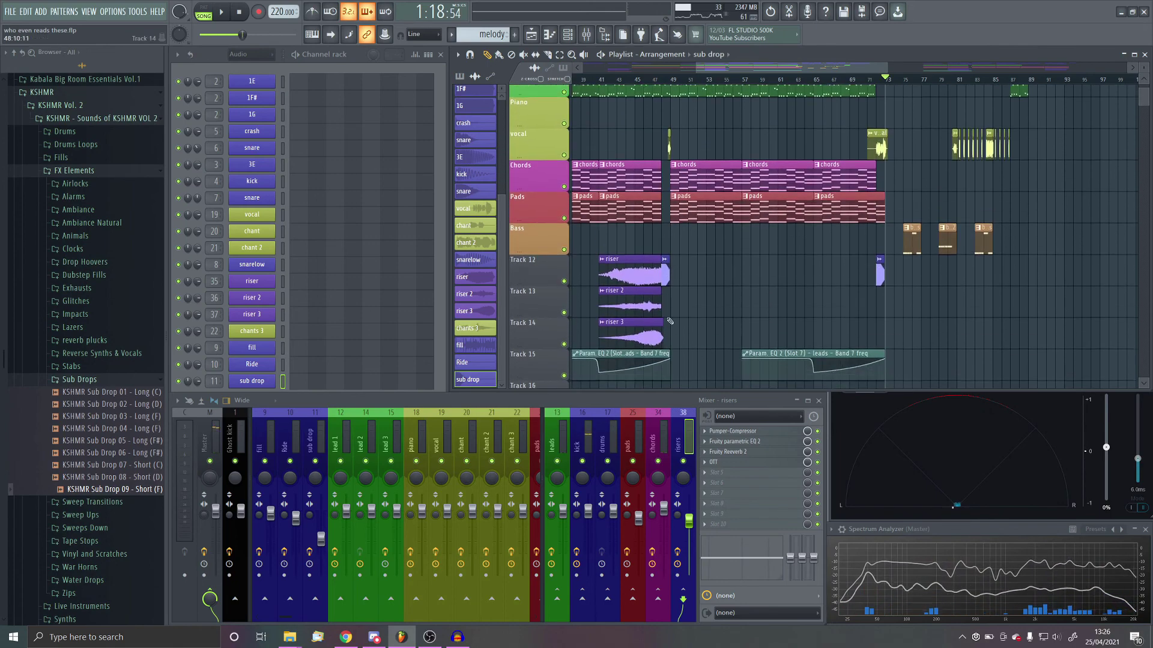
scroll(670, 321, down, 1)
drag(638, 211, 631, 323)
drag(635, 259, 843, 274)
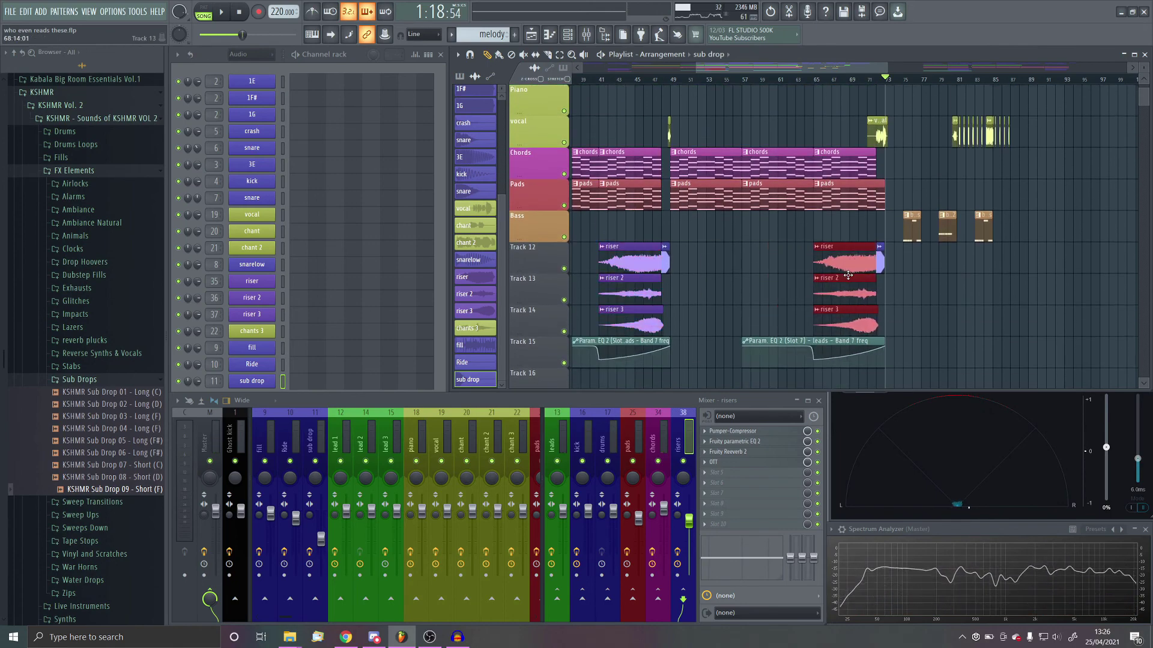
Examine the drum, melody and vocal tracks across the build-up and first drop, from about bar 33 to bar 57
scroll(826, 285, up, 3)
scroll(980, 322, up, 6)
scroll(993, 306, down, 5)
scroll(777, 307, up, 5)
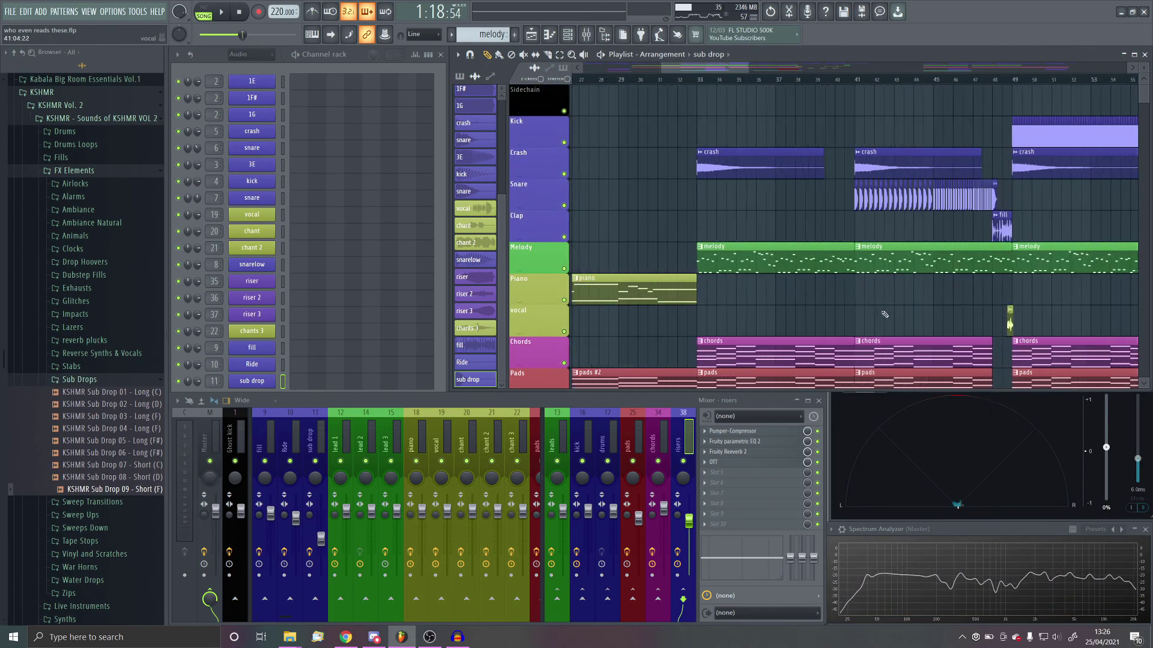
scroll(885, 314, up, 1)
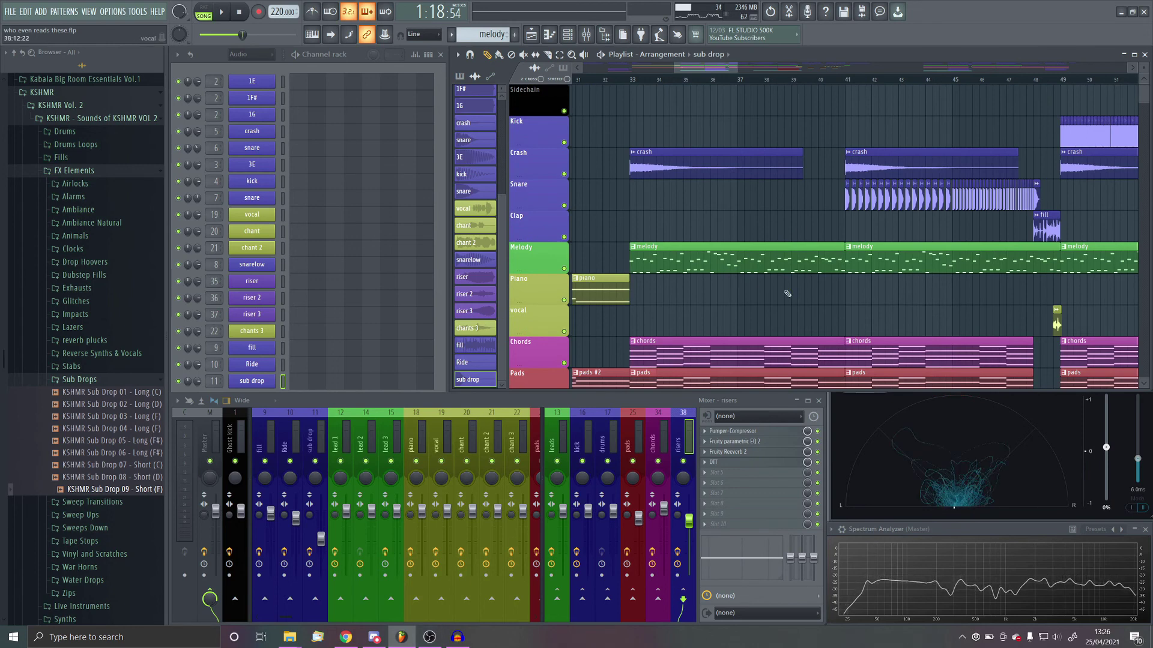
mouse_move(718, 66)
mouse_down()
mouse_move(793, 66)
mouse_move(718, 66)
mouse_up()
scroll(775, 221, right, 5)
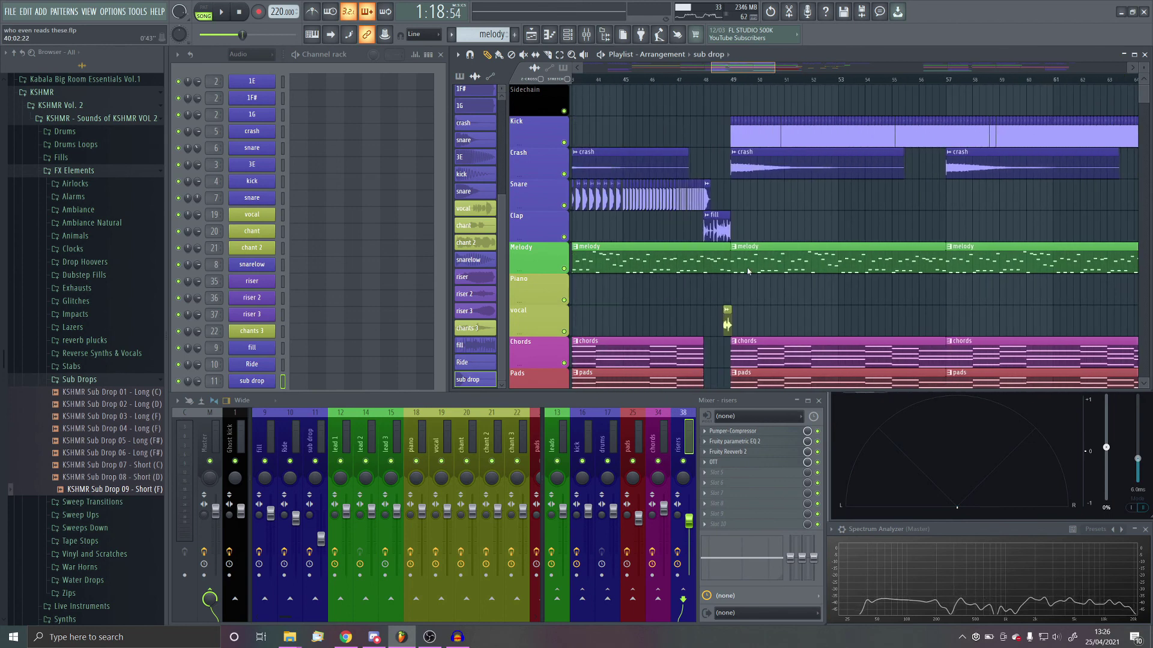
Examine the riser, sub drop, piano and pads clips in the opening section, from about bar 9 to bar 33
scroll(749, 271, left, 7)
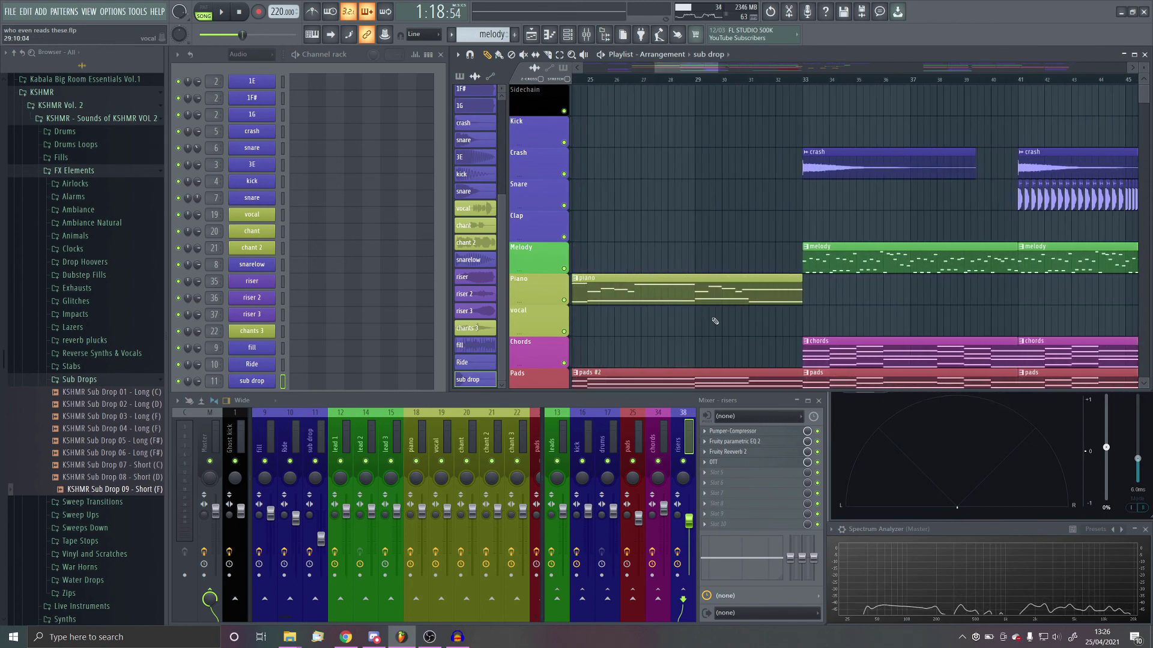
scroll(715, 321, down, 6)
scroll(697, 75, left, 8)
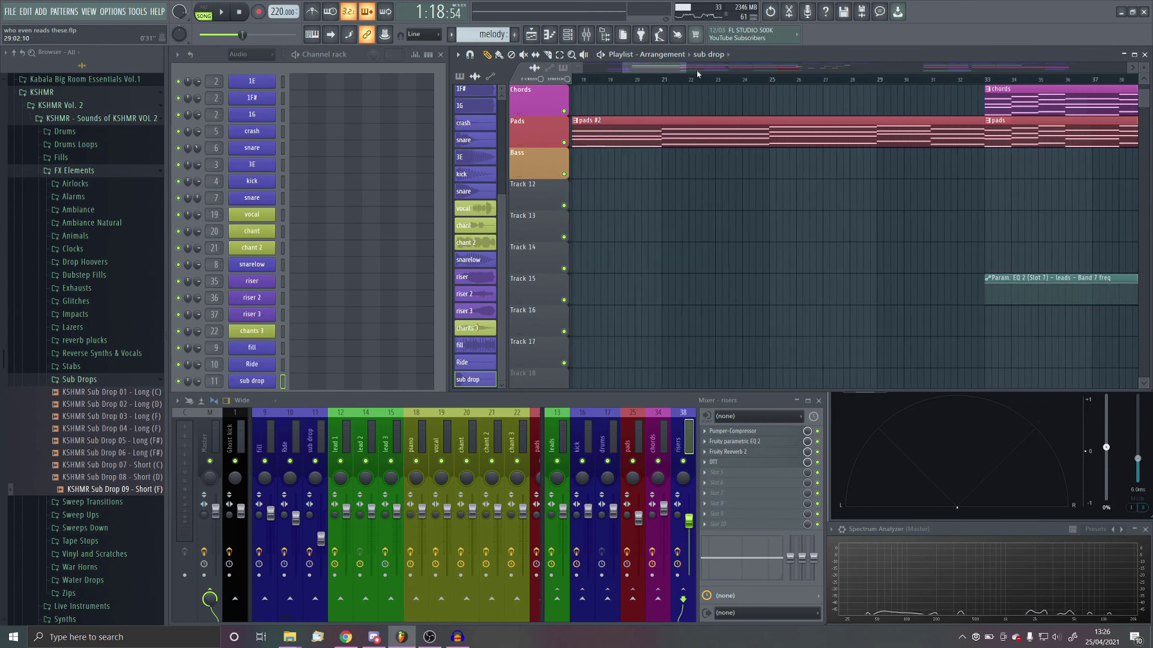
scroll(697, 75, right, 2)
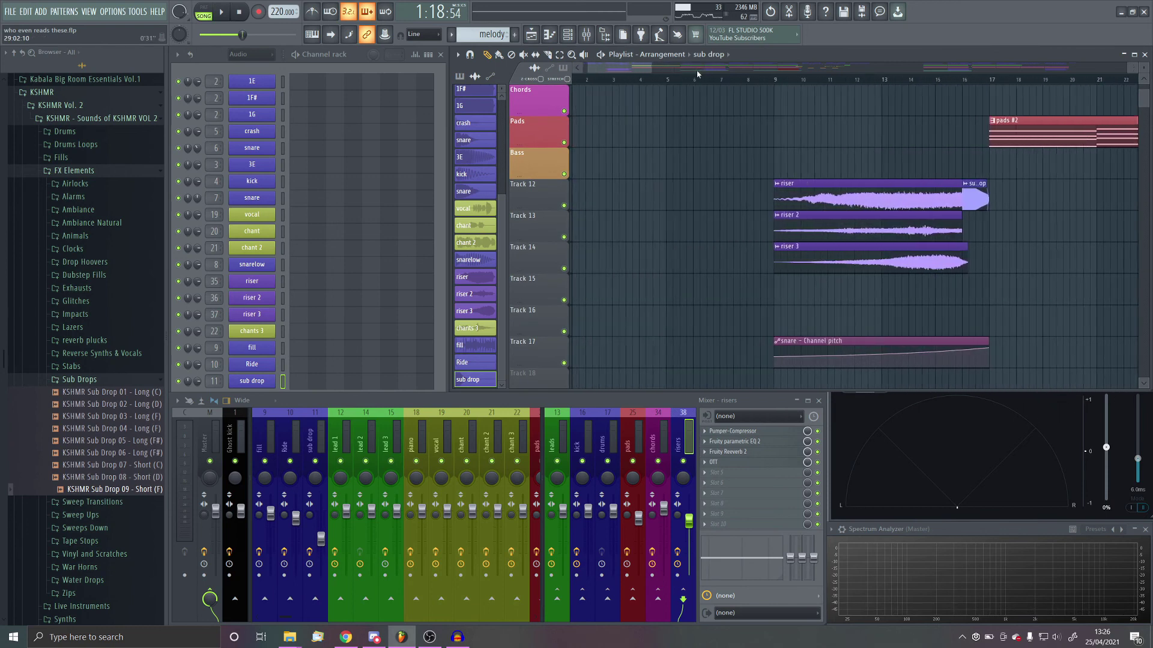
scroll(688, 228, up, 6)
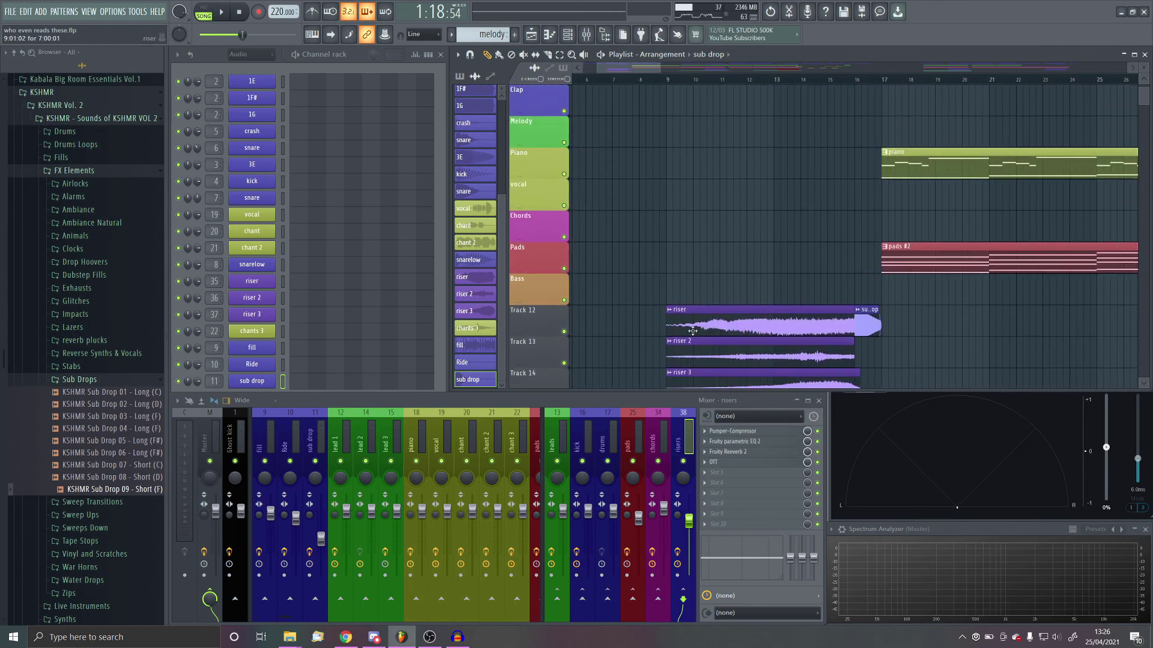
scroll(669, 278, down, 5)
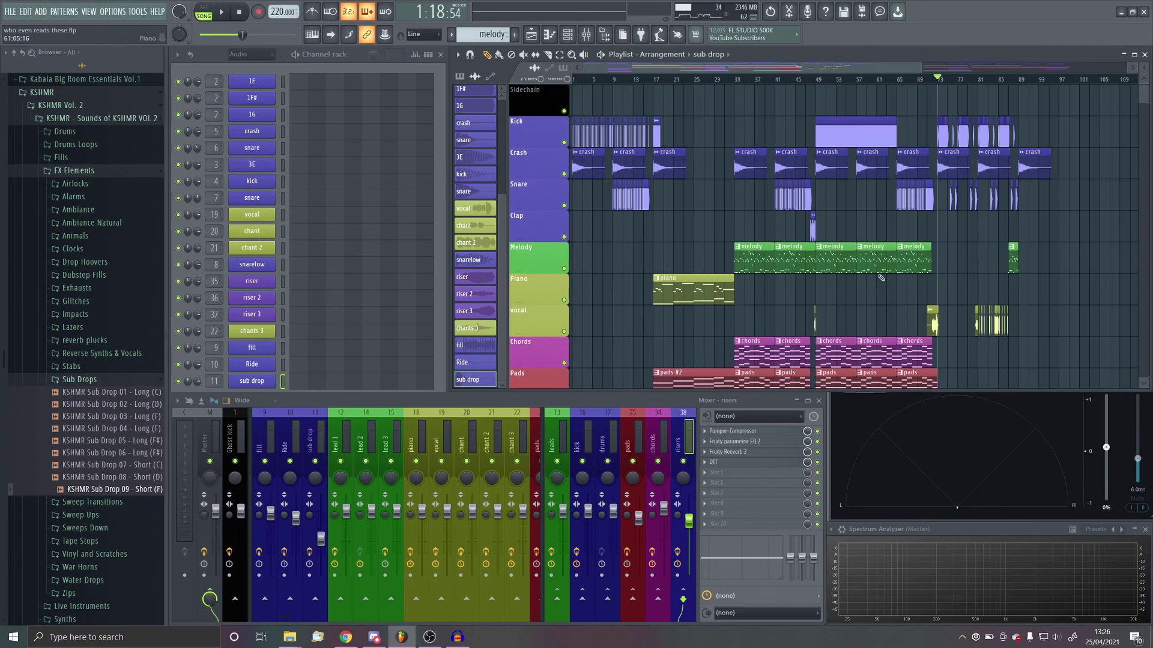
Examine the drums, melody, chant, risers and sub drop leading into the first drop, from about bar 41 to bar 57
scroll(878, 252, up, 4)
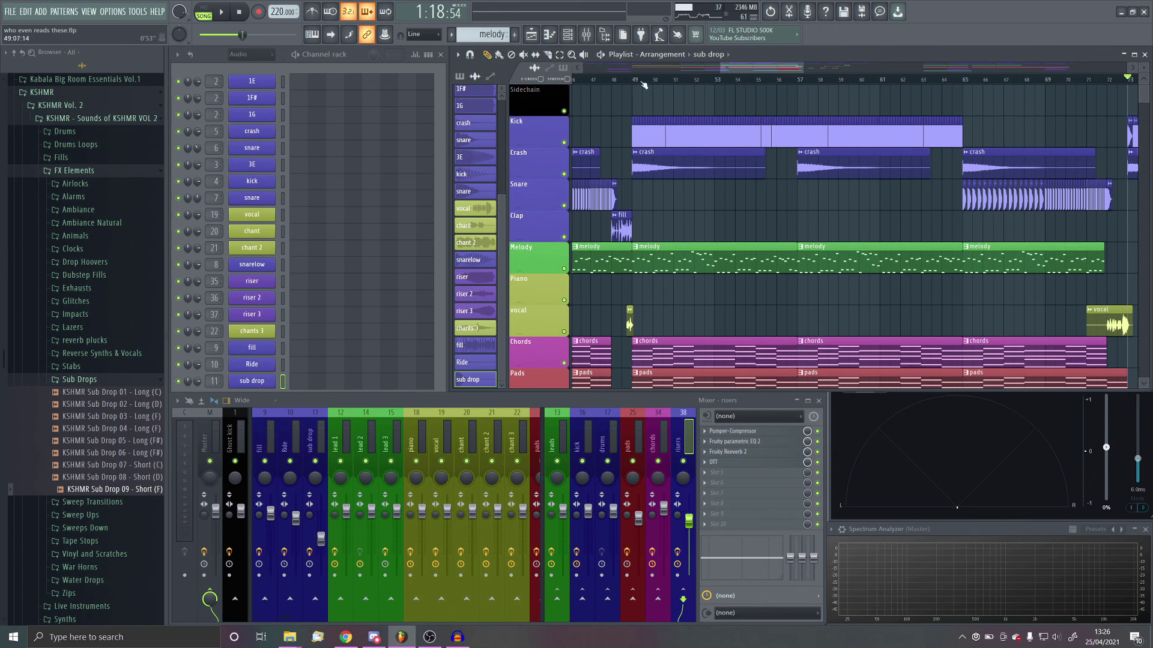
scroll(629, 246, up, 4)
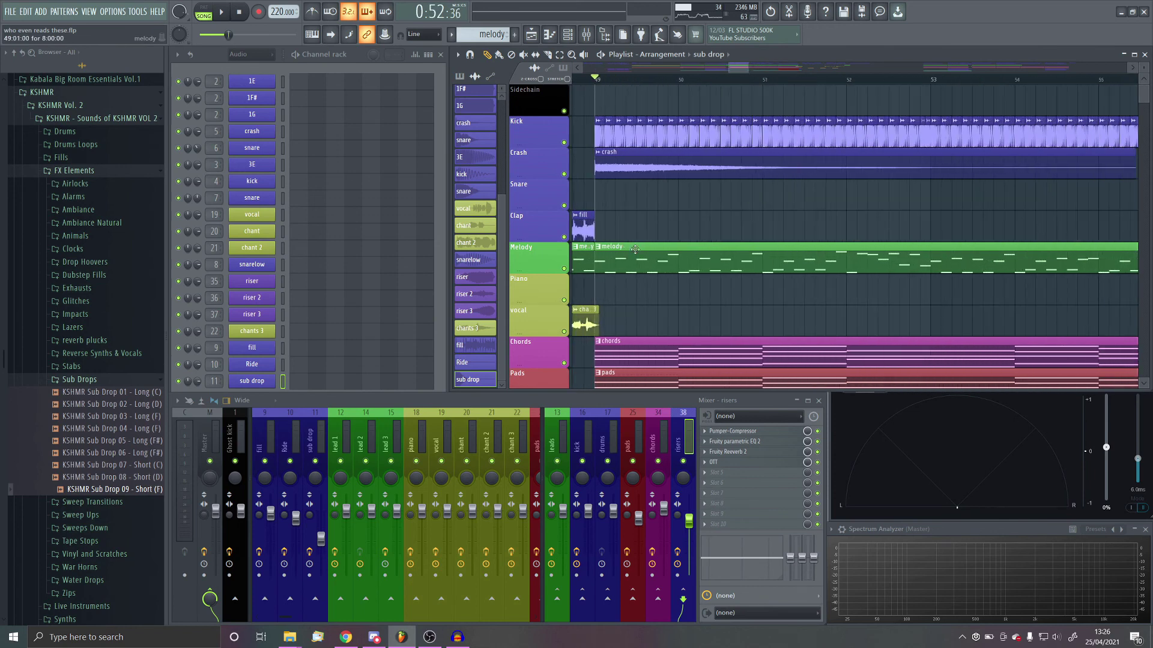
scroll(690, 283, down, 3)
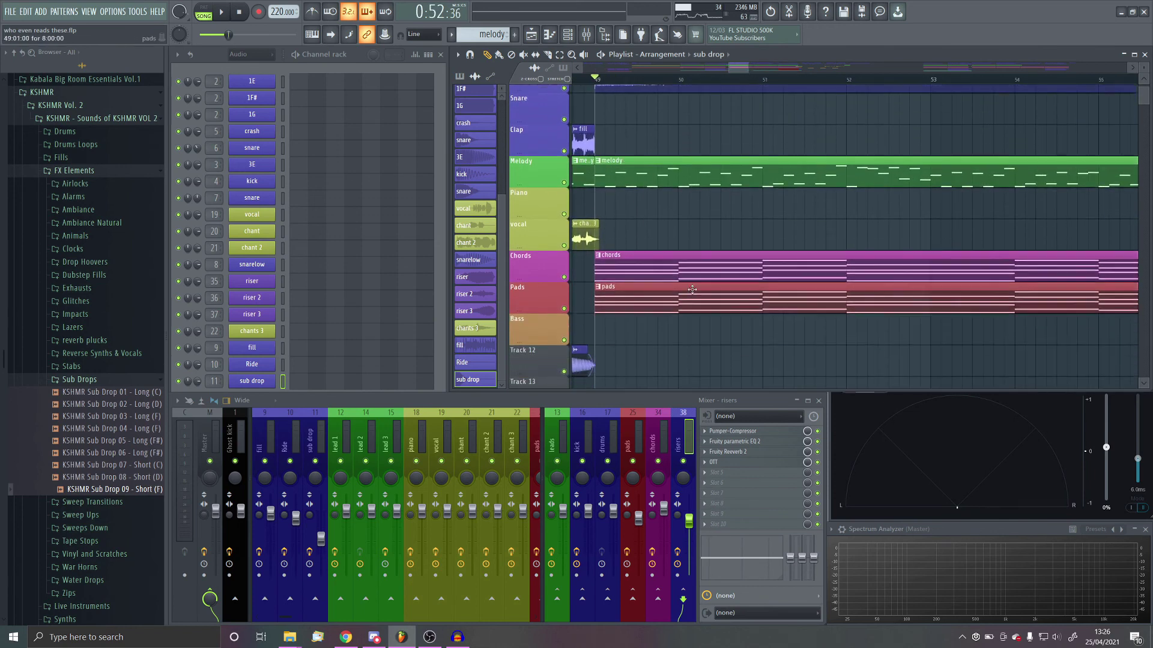
scroll(708, 306, down, 4)
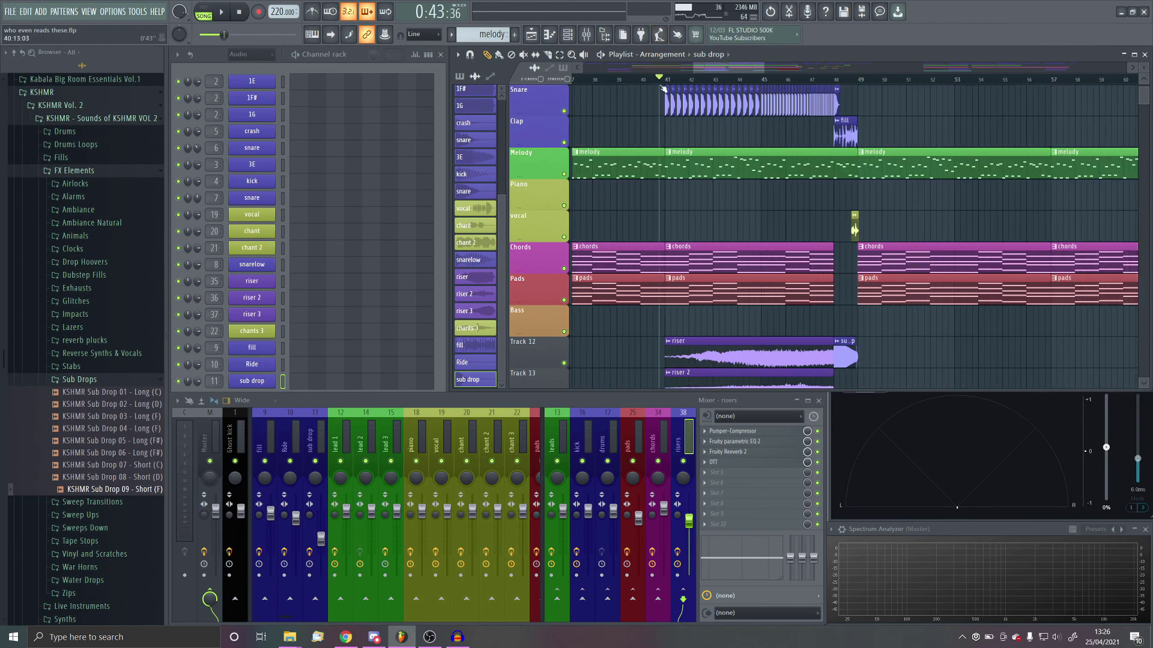
scroll(706, 161, up, 3)
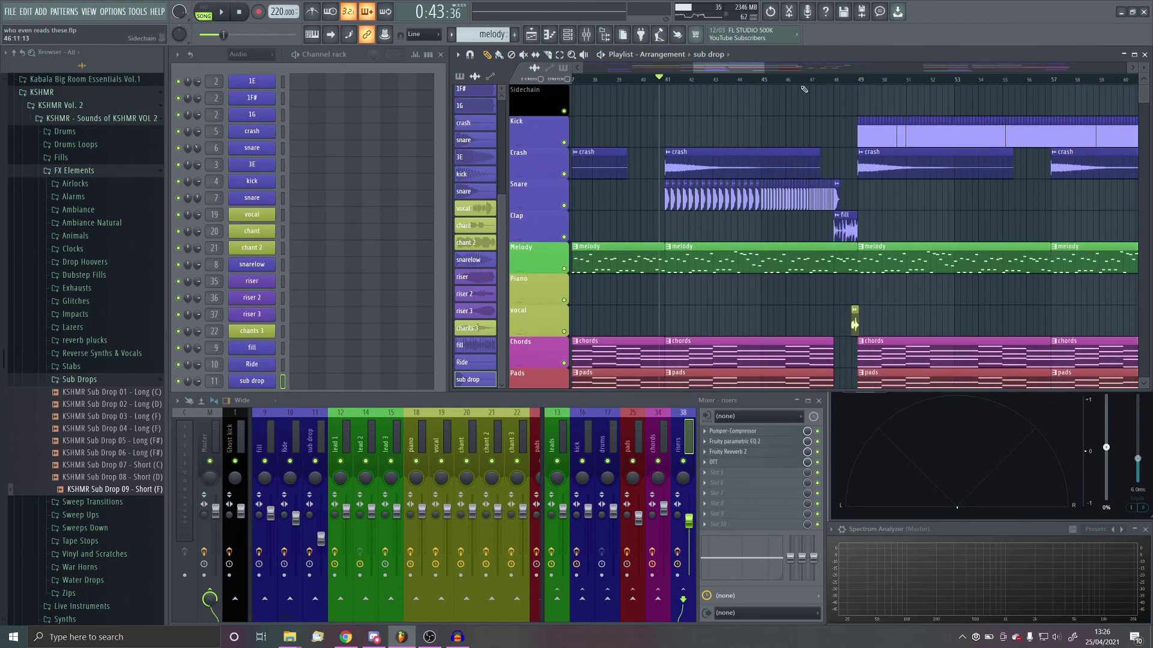
scroll(819, 140, down, 6)
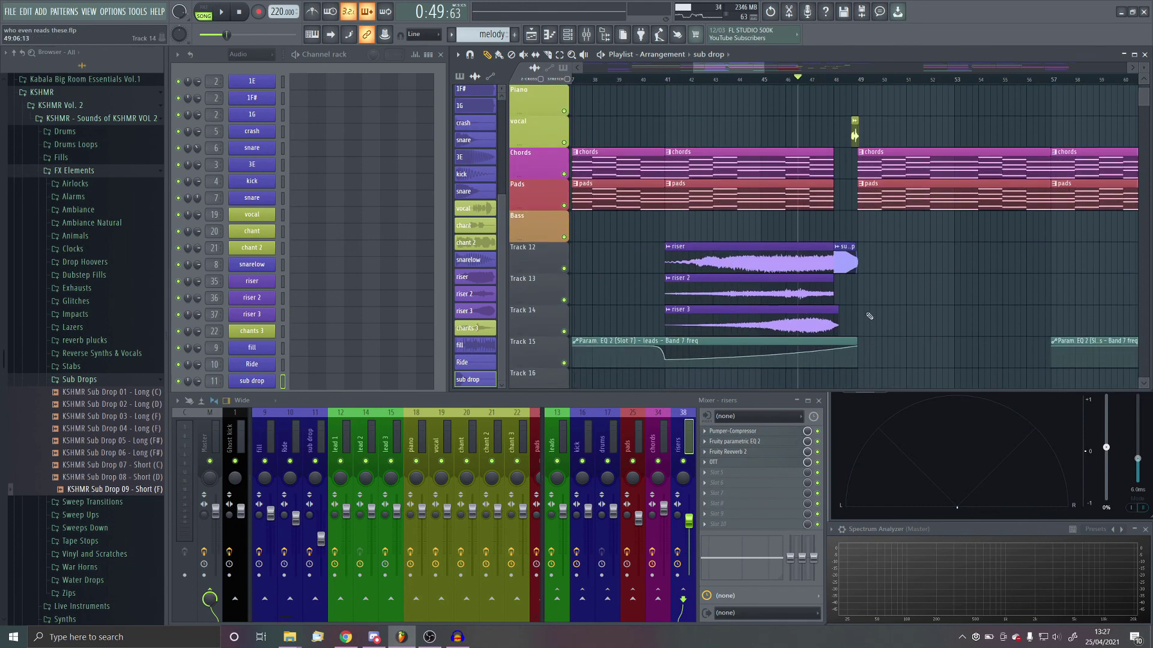
scroll(854, 266, up, 5)
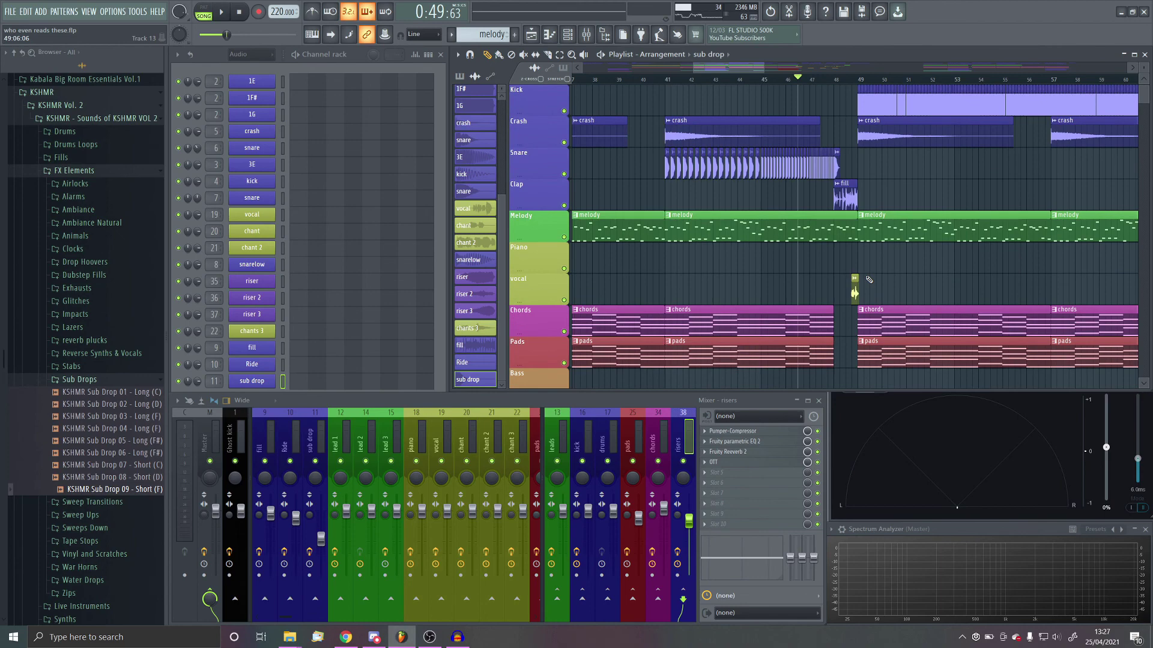
scroll(801, 255, up, 1)
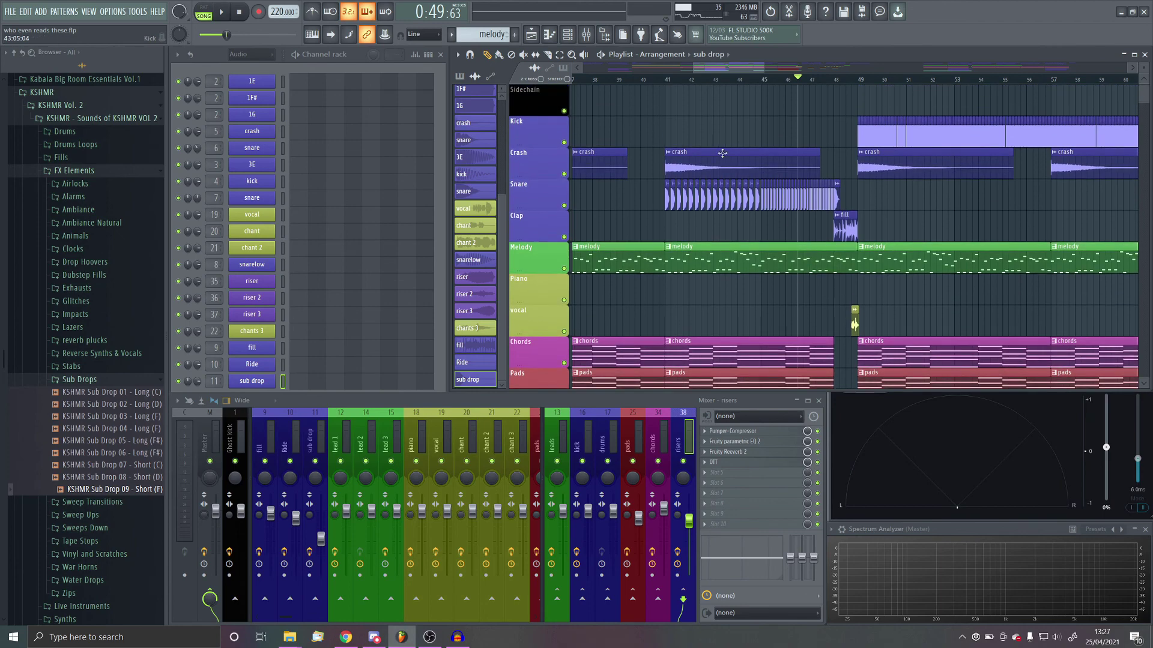
scroll(708, 209, down, 5)
scroll(888, 194, up, 8)
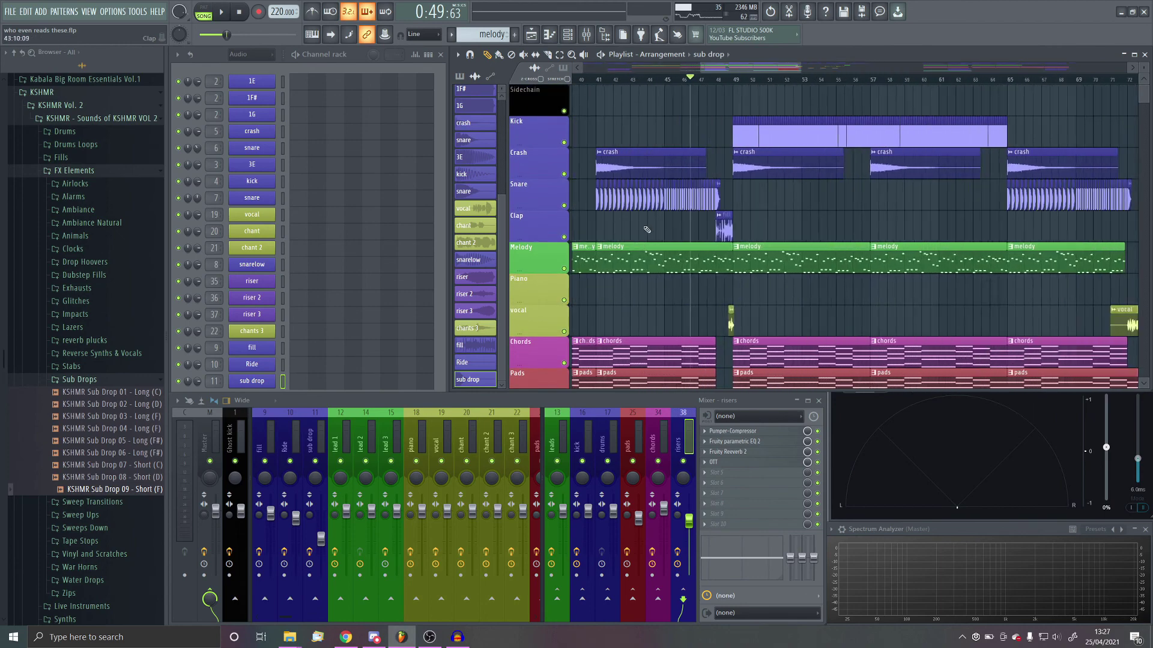
Play the transition into the first drop from about bar 46
key(space)
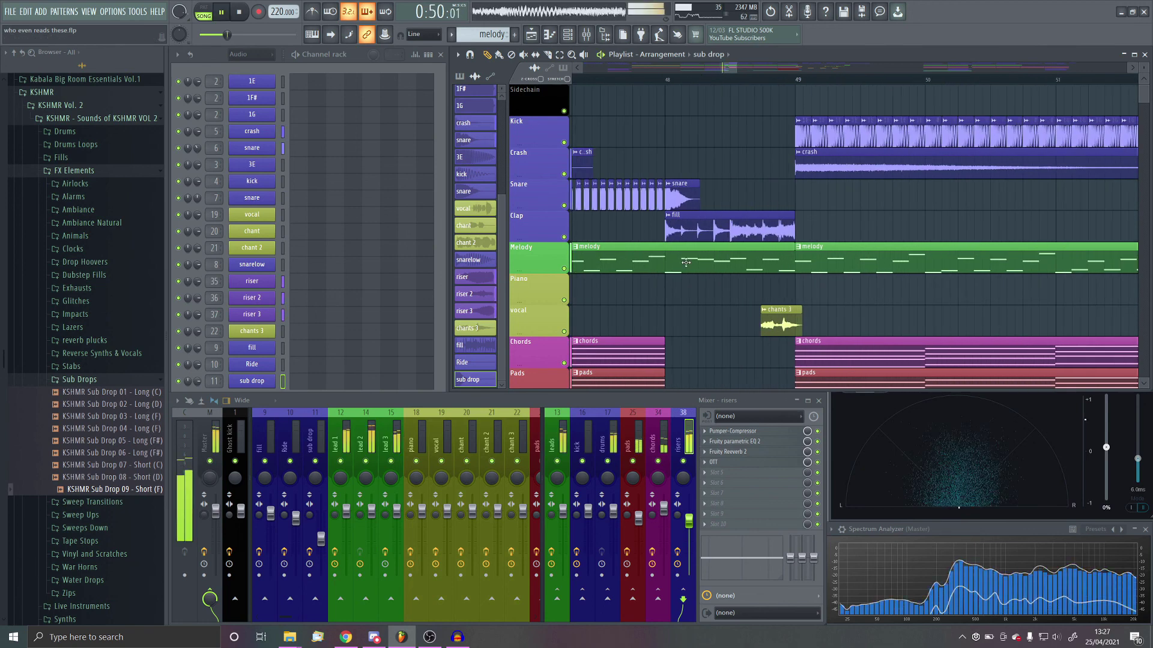
scroll(670, 301, up, 2)
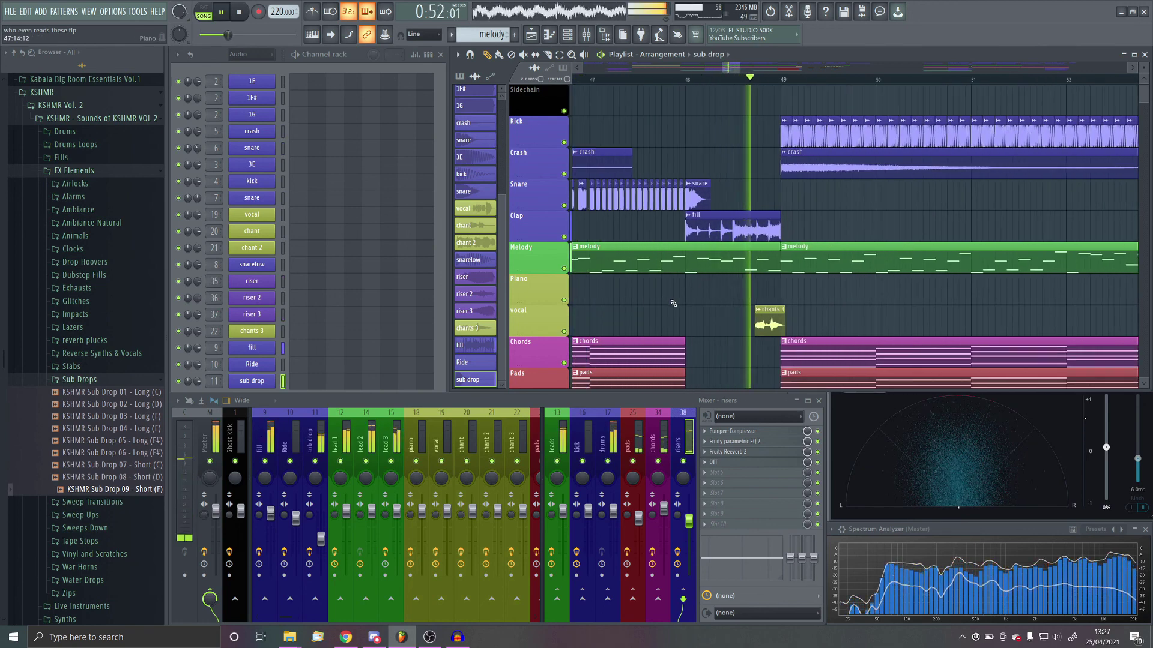
scroll(671, 302, down, 5)
scroll(673, 304, down, 3)
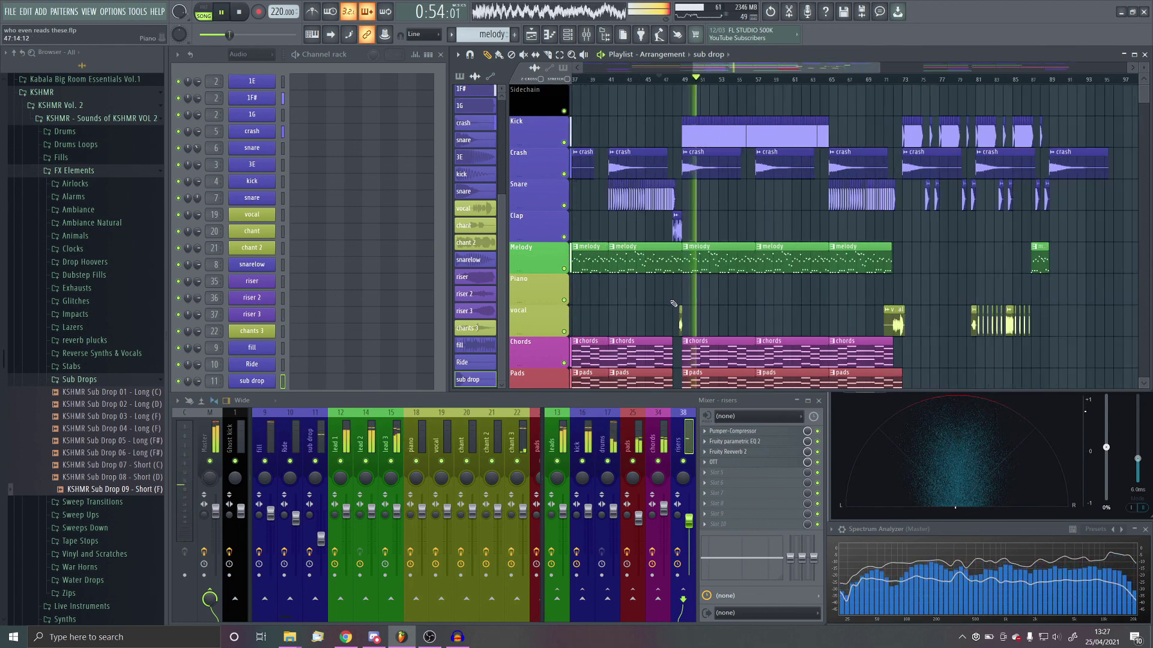
scroll(674, 304, down, 2)
scroll(716, 274, down, 2)
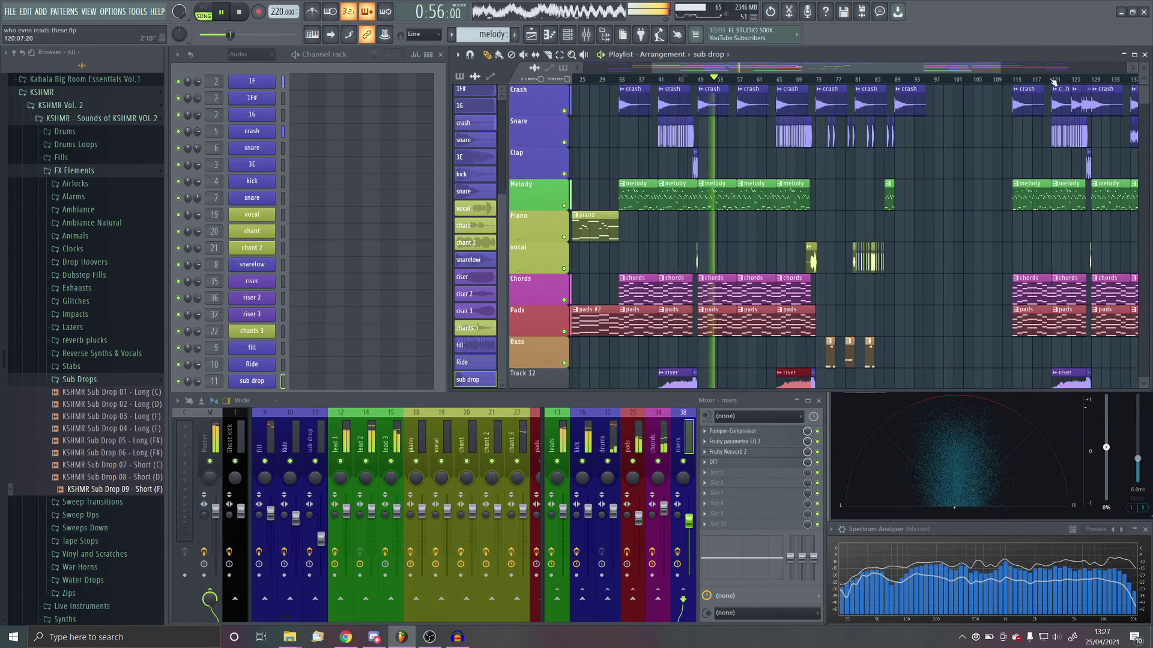
Skip ahead to about bar 121, listen to the second build-up, and stop playback
click(1067, 79)
scroll(884, 226, down, 2)
scroll(978, 259, up, 3)
scroll(1020, 278, up, 3)
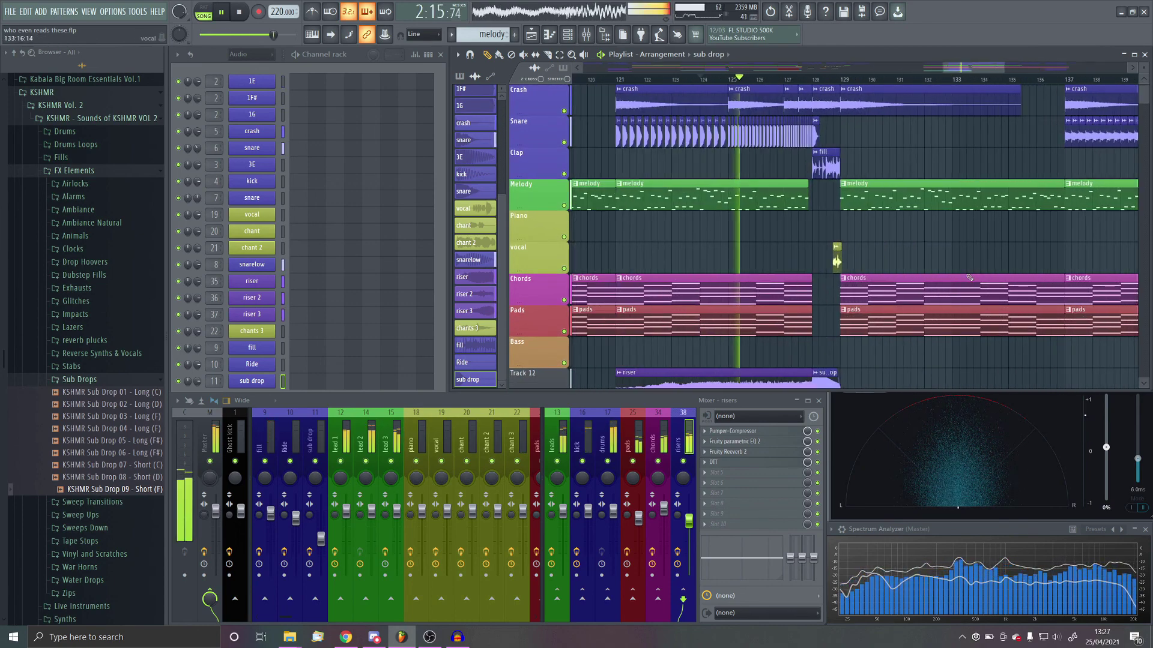
scroll(809, 278, down, 2)
scroll(1018, 279, up, 2)
scroll(842, 282, up, 2)
scroll(842, 283, down, 2)
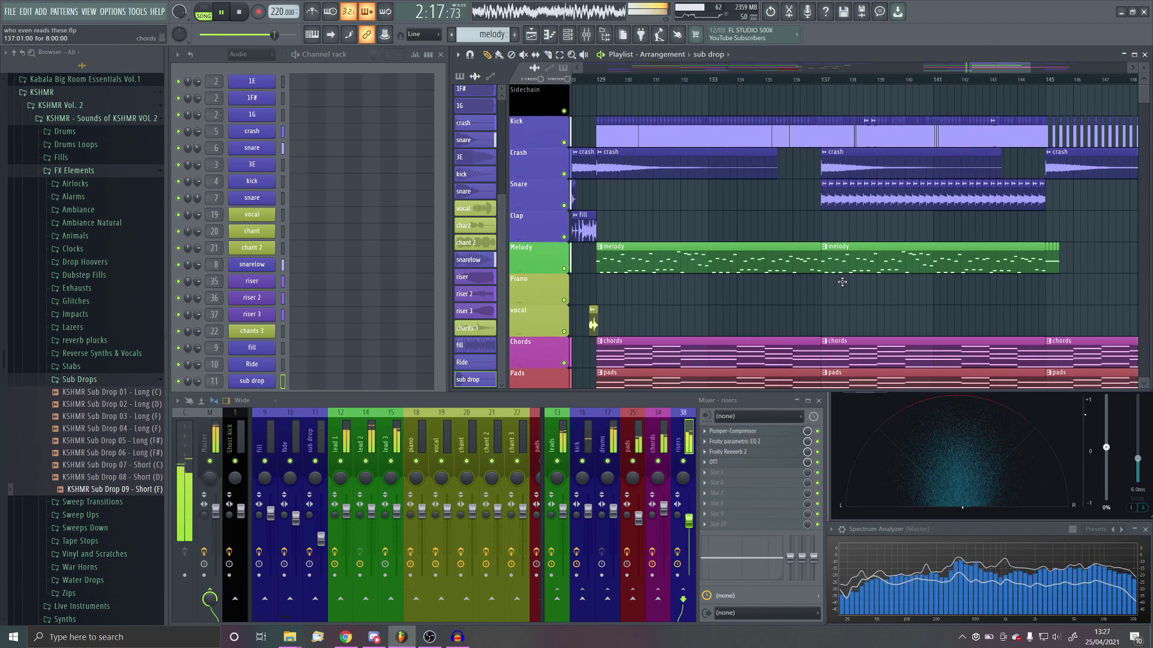
key(space)
Select the melody pattern from its clip on the Melody track in the last drop
scroll(936, 250, up, 2)
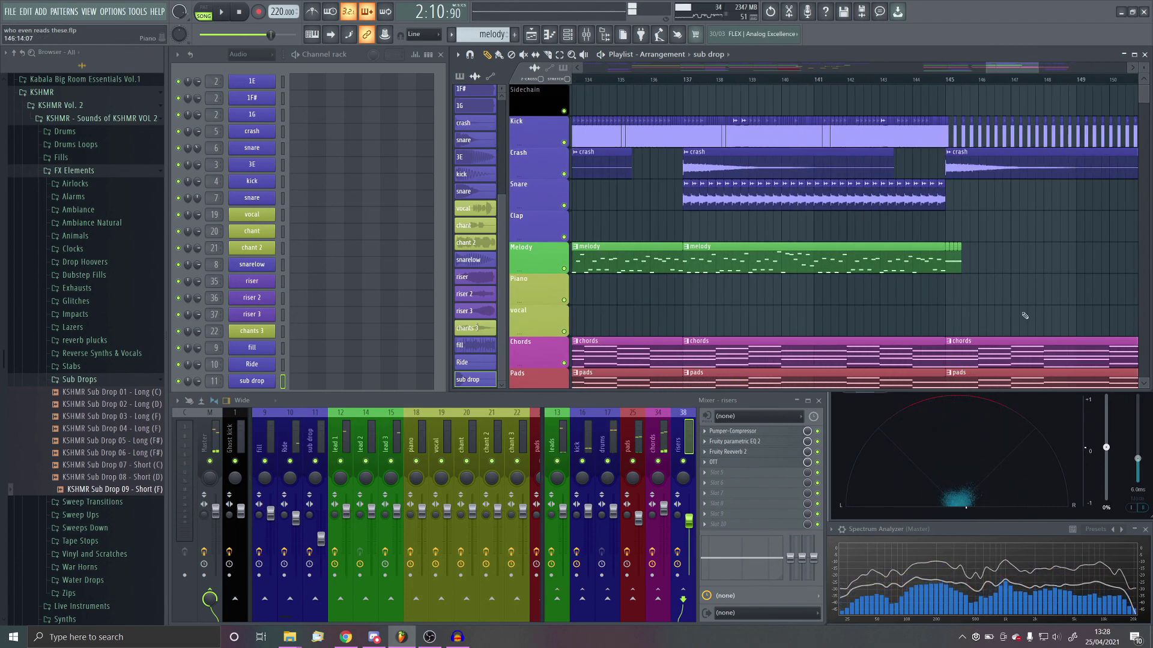
scroll(929, 260, down, 2)
click(783, 258)
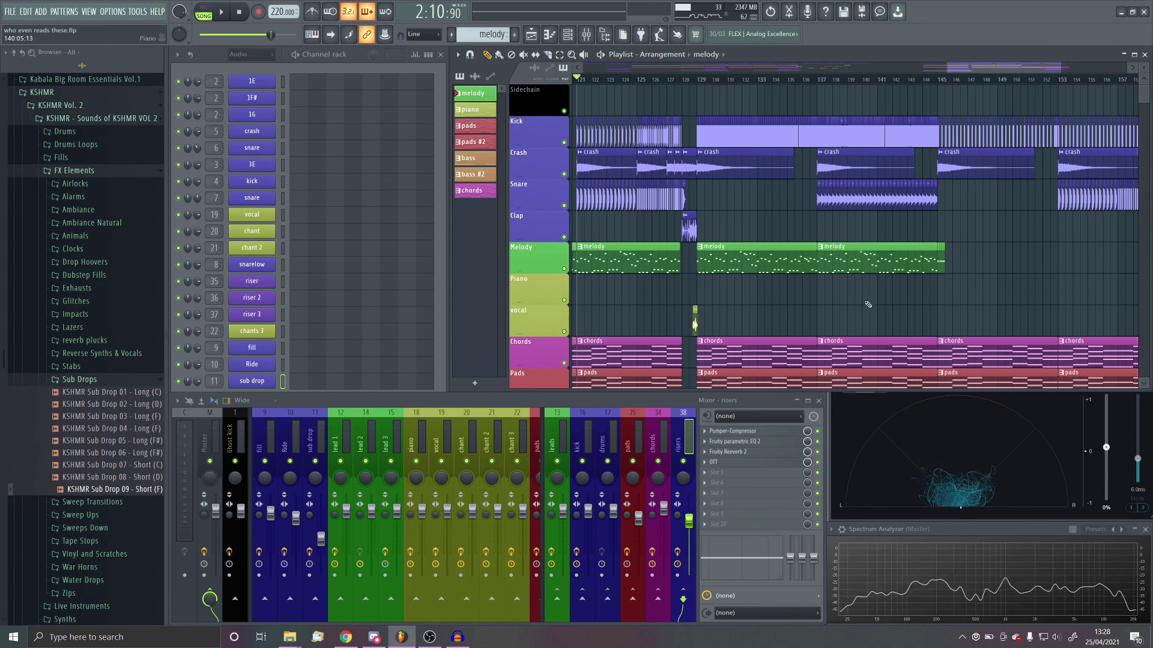
Examine the whole arrangement, comparing the drum, melodic, riser and automation tracks from bar 1 to about bar 161
scroll(780, 298, down, 5)
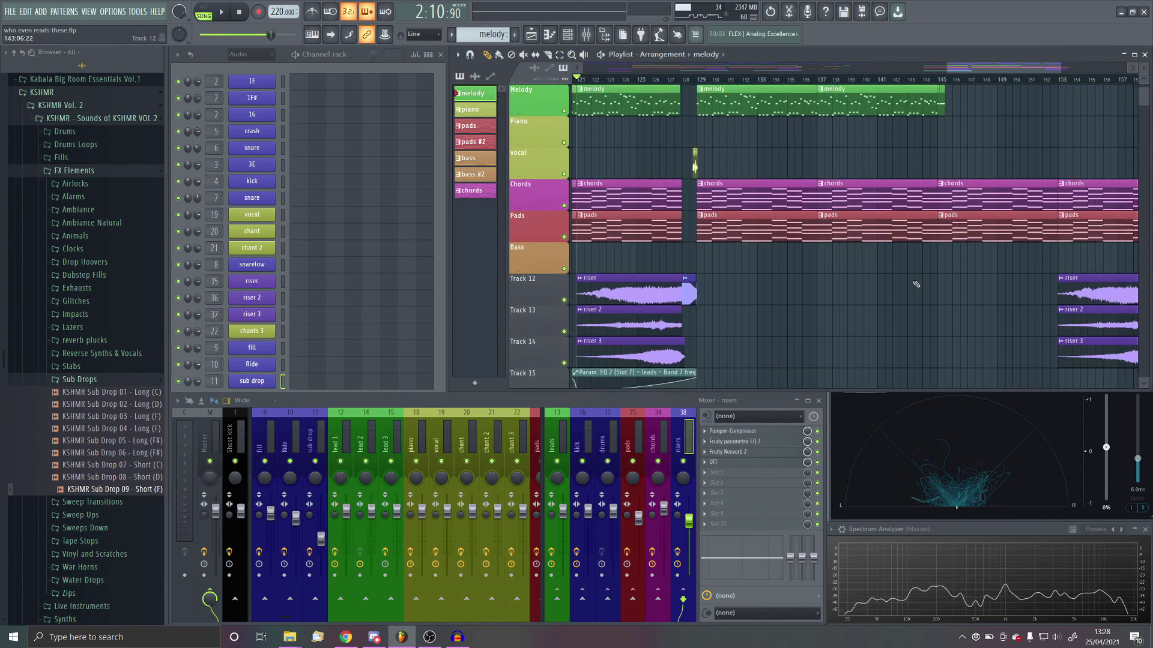
ctrl+scroll(881, 266, down, 4)
scroll(879, 226, up, 5)
ctrl+scroll(926, 266, up, 3)
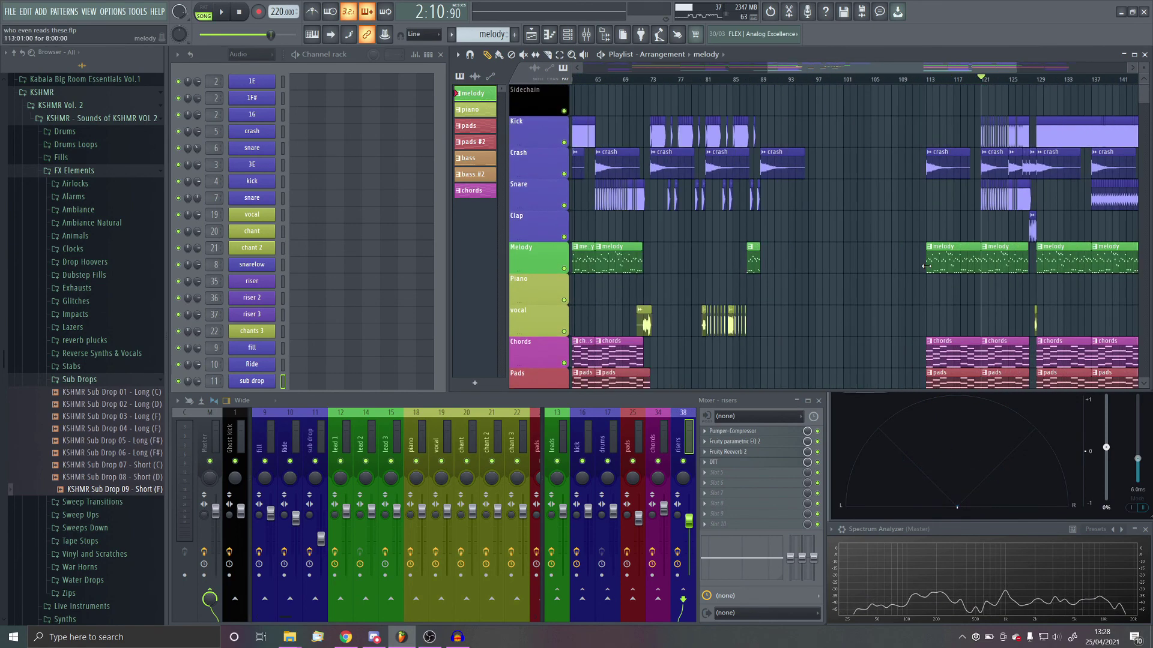
ctrl+scroll(842, 290, down, 3)
scroll(651, 288, down, 6)
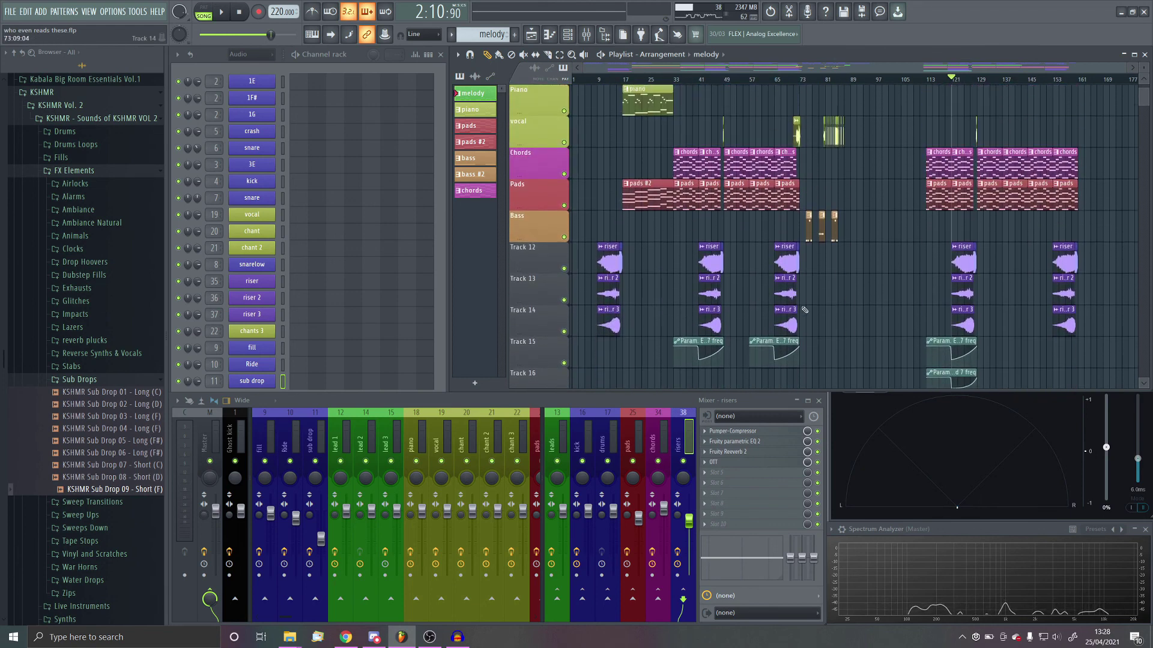
scroll(804, 307, up, 6)
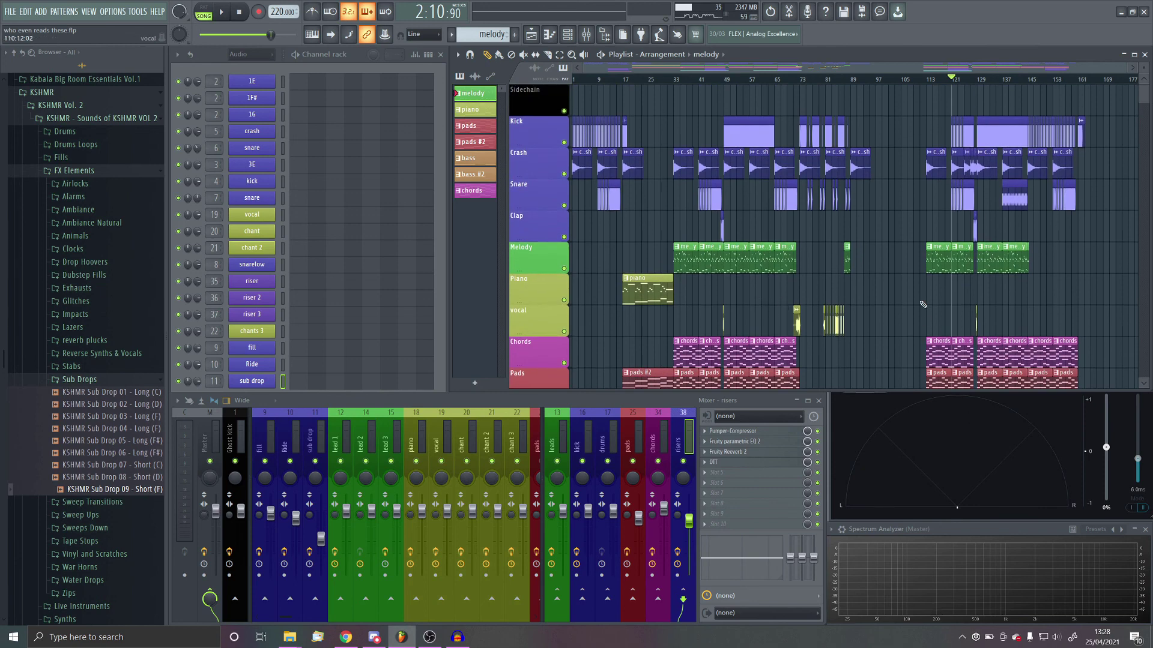
scroll(923, 305, down, 5)
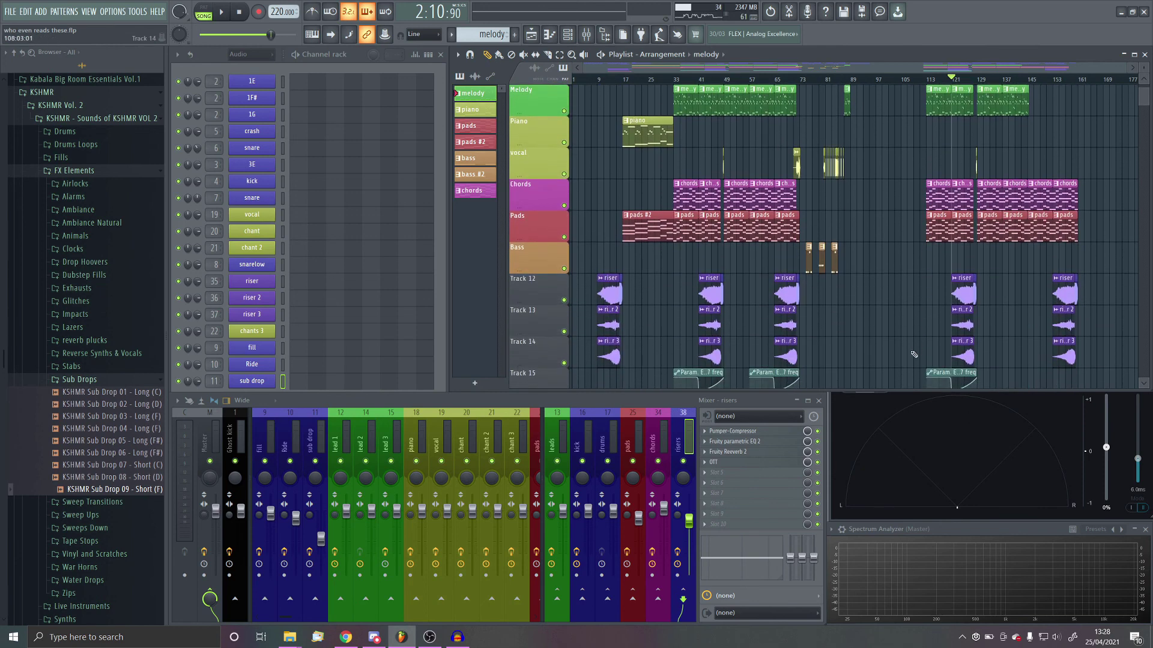
scroll(735, 348, down, 3)
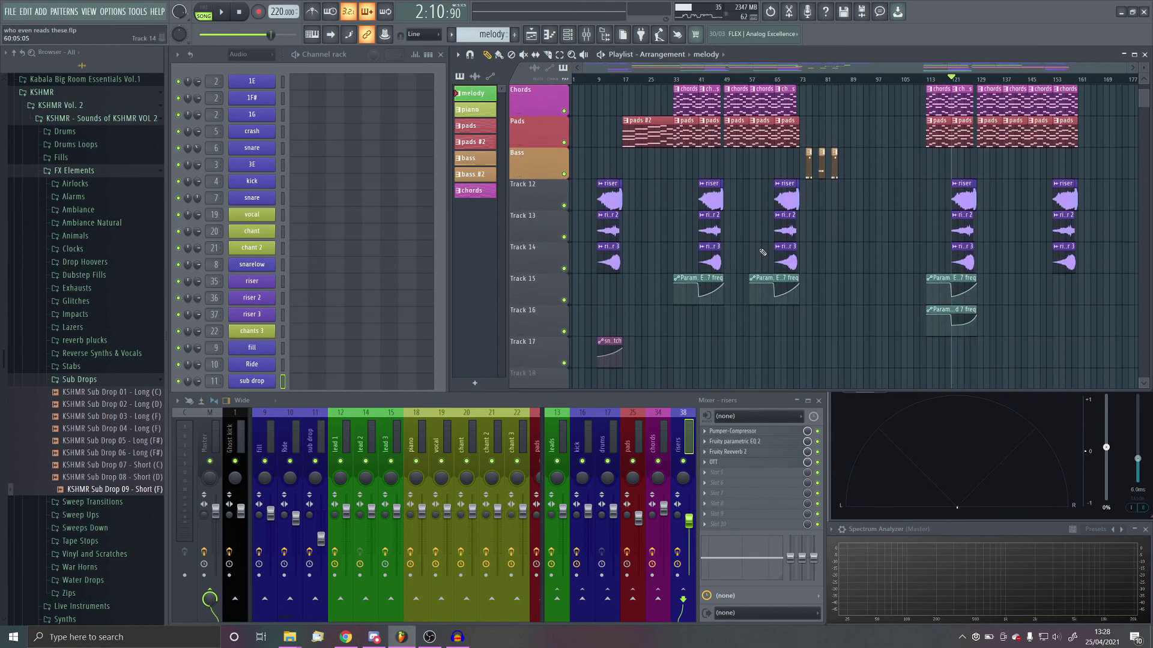
scroll(707, 167, up, 1)
scroll(708, 166, up, 3)
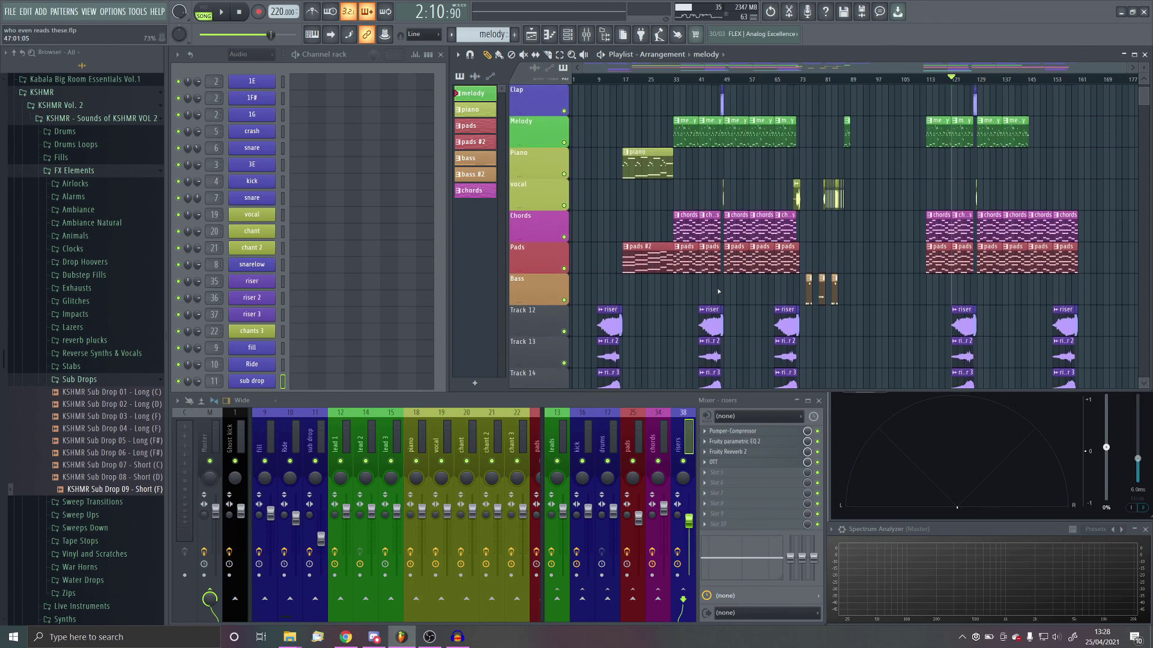